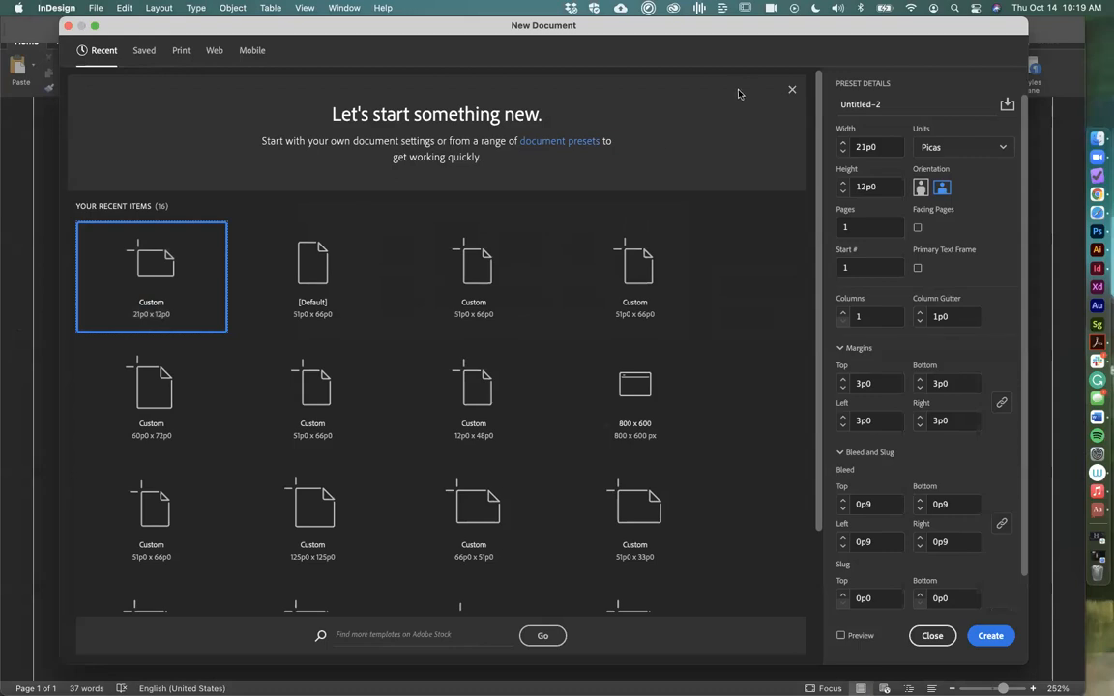
Choose the US Business Card print preset for the new document and turn off facing pages
left_click(181, 55)
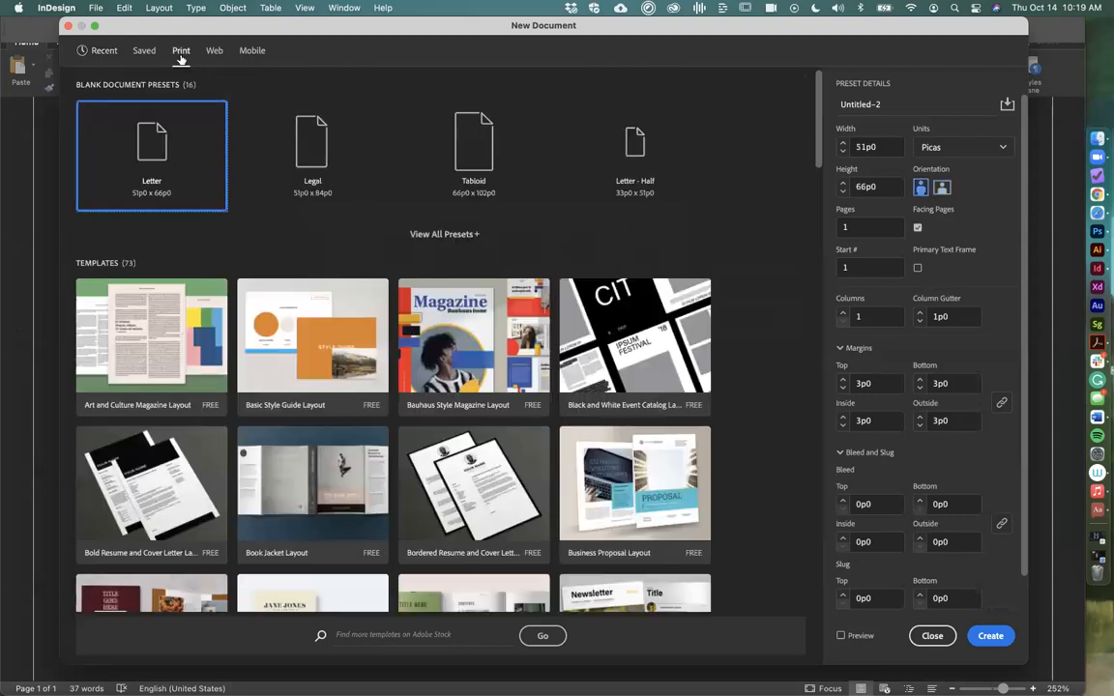
left_click(449, 239)
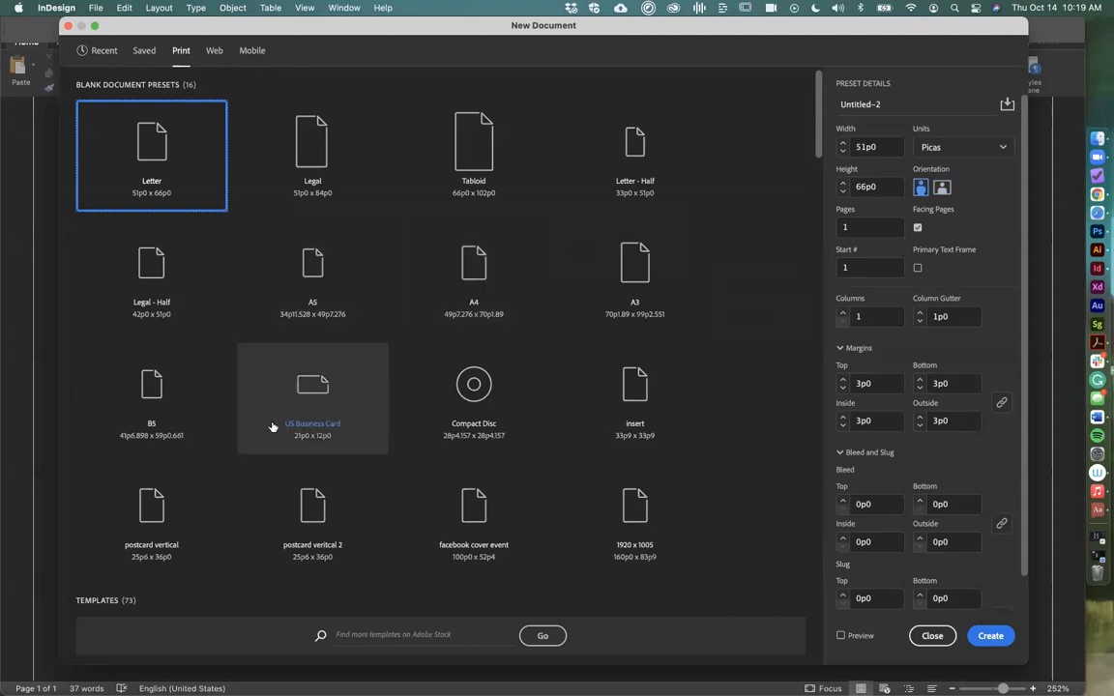
left_click(321, 383)
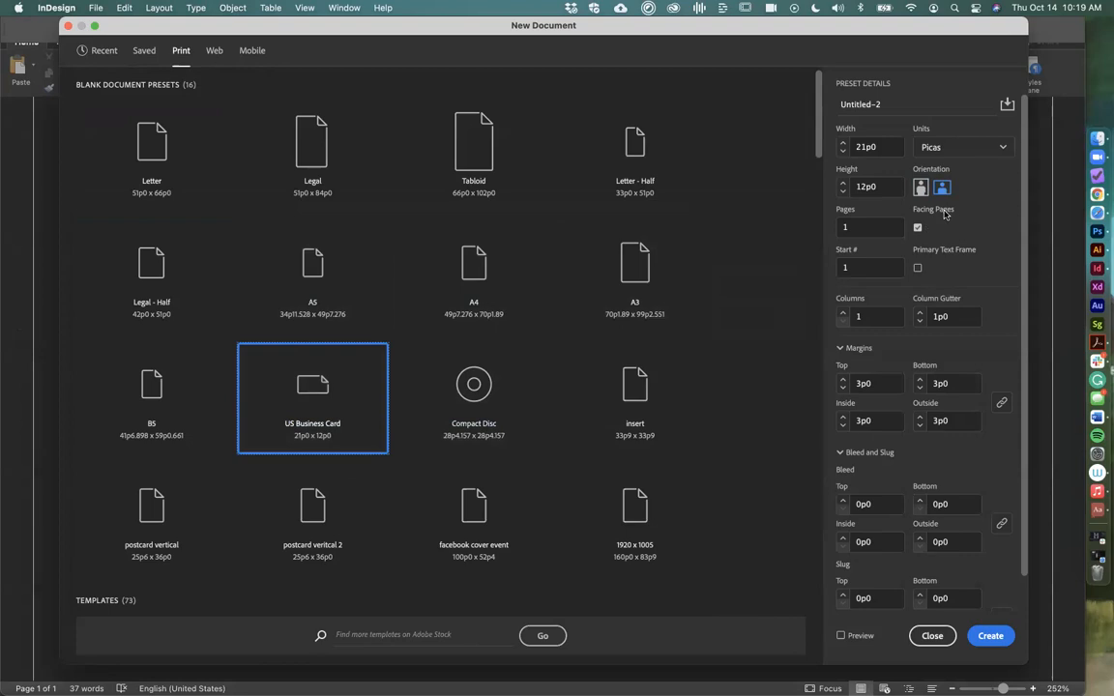
left_click(918, 228)
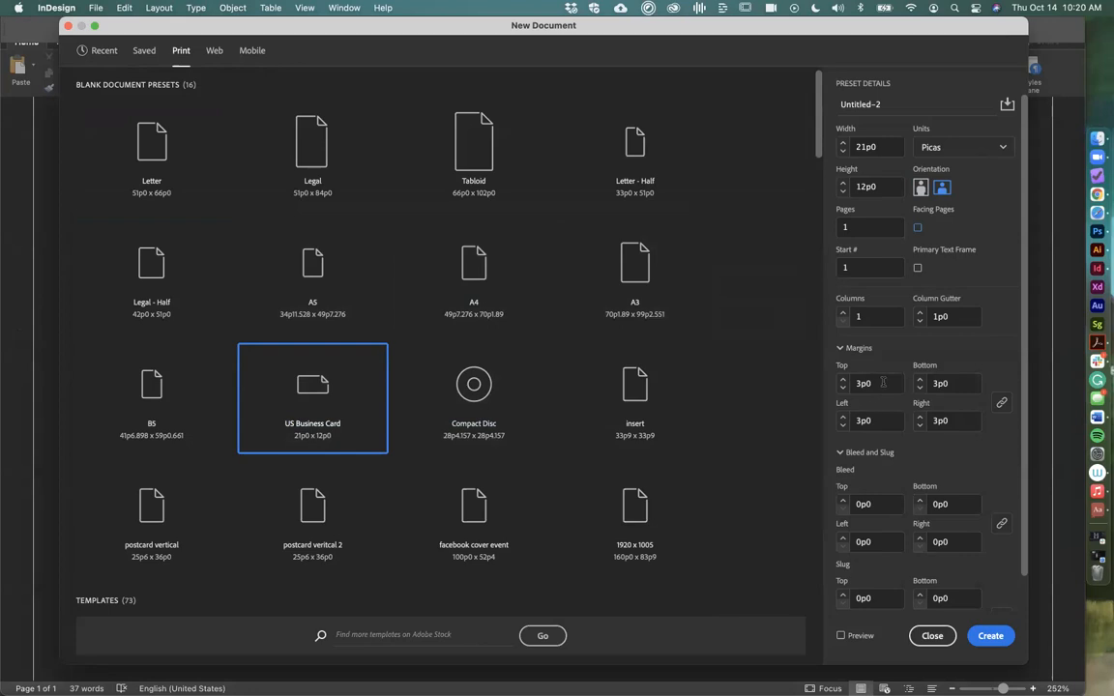
Set all margins to 1p0 and all bleeds to 0p9, and create the document
left_click(883, 383)
type("1")
left_click(881, 420)
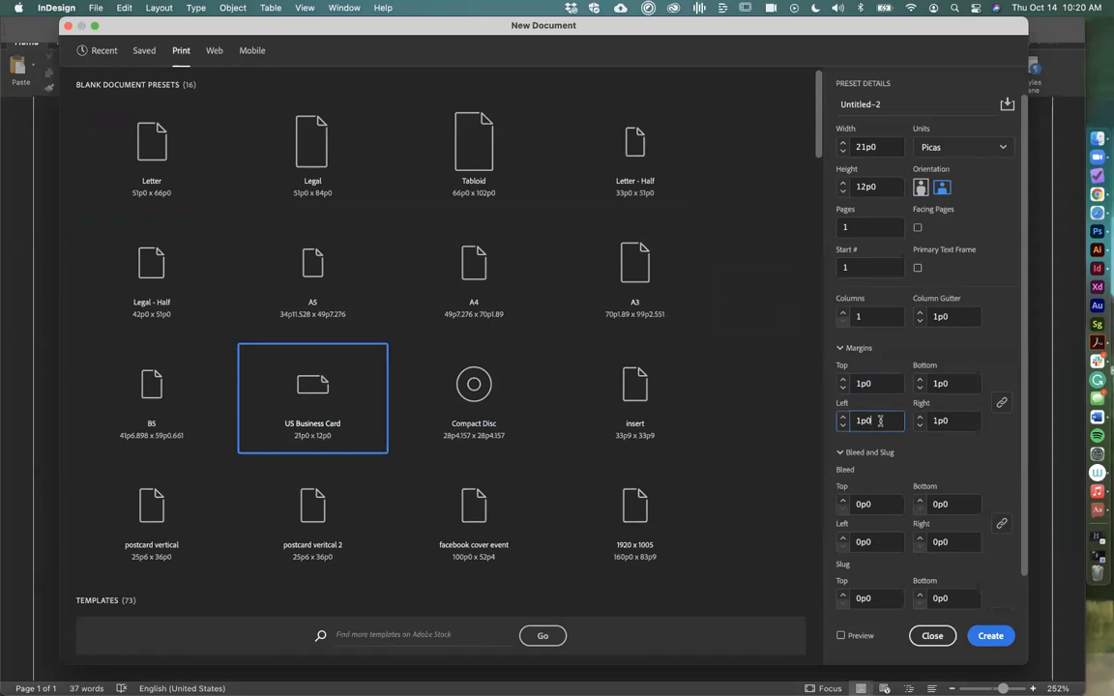
left_click_drag(867, 505, 874, 505)
type("9")
key("Tab")
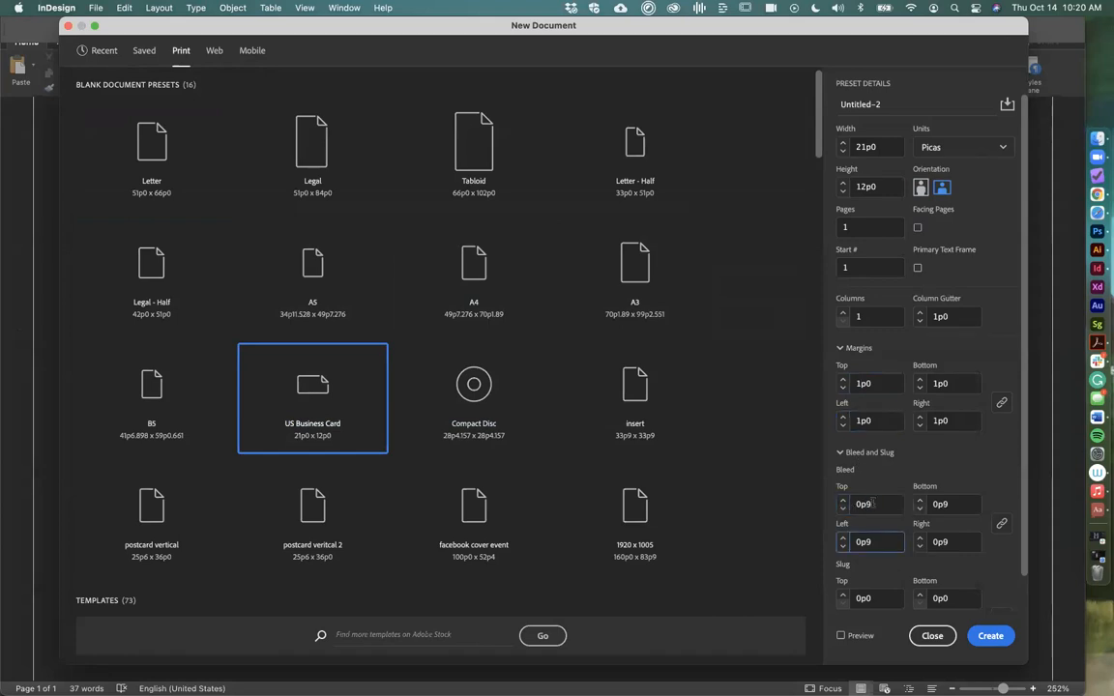
left_click(999, 641)
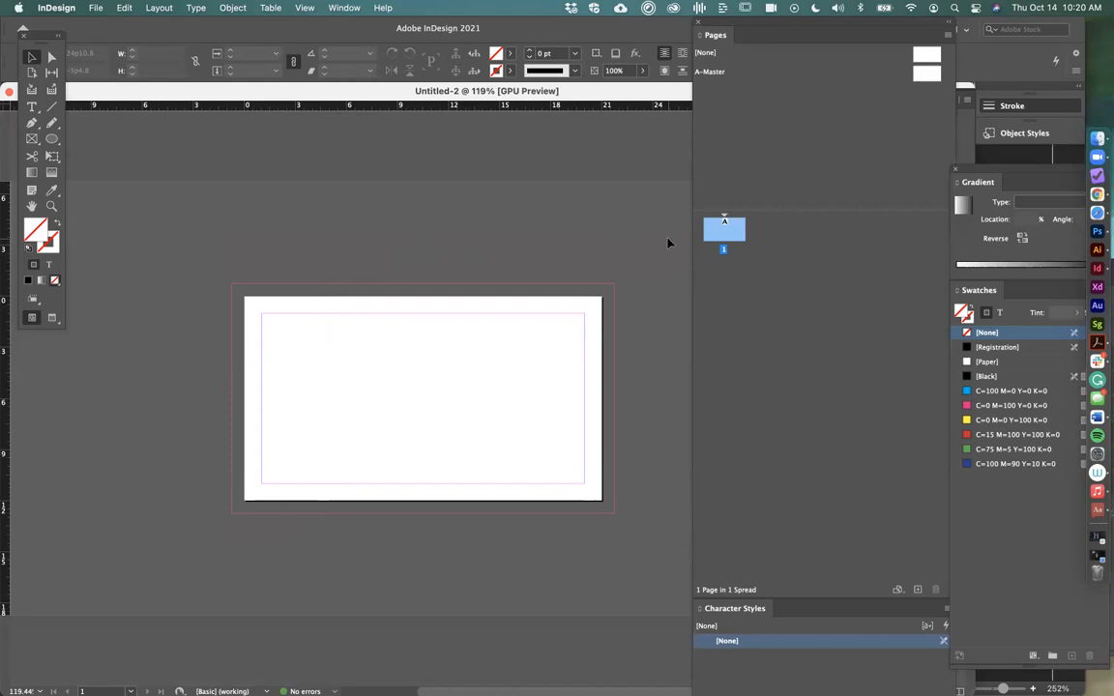
Create a new one-page master with prefix B, named Back
double_click(924, 74)
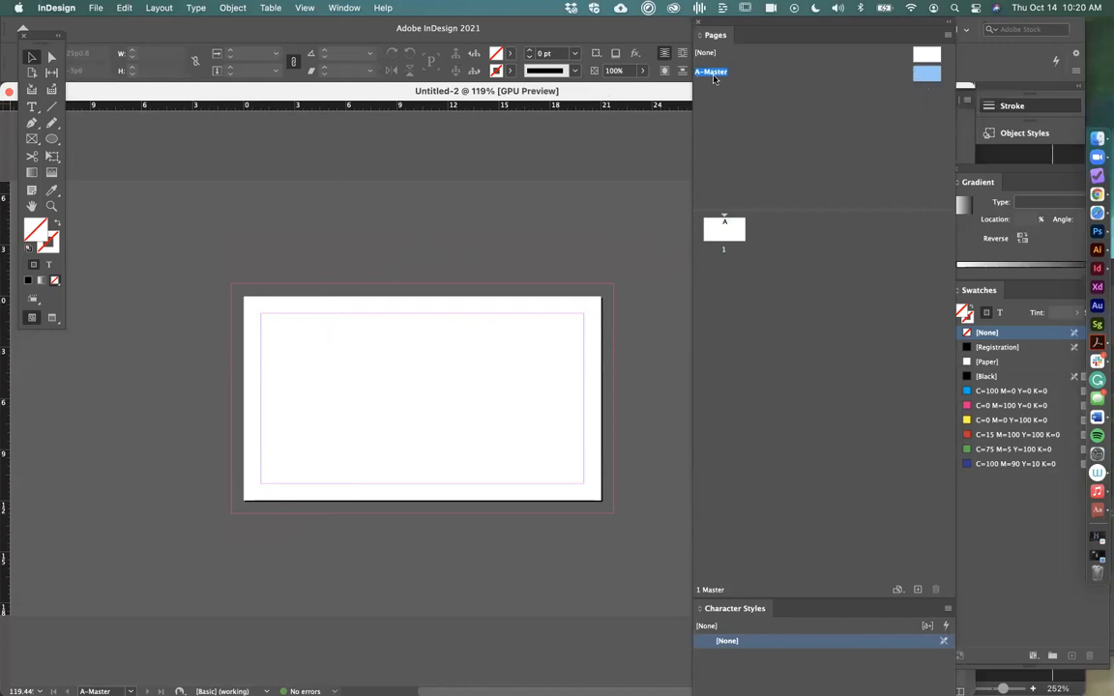
left_click_drag(713, 73, 733, 237)
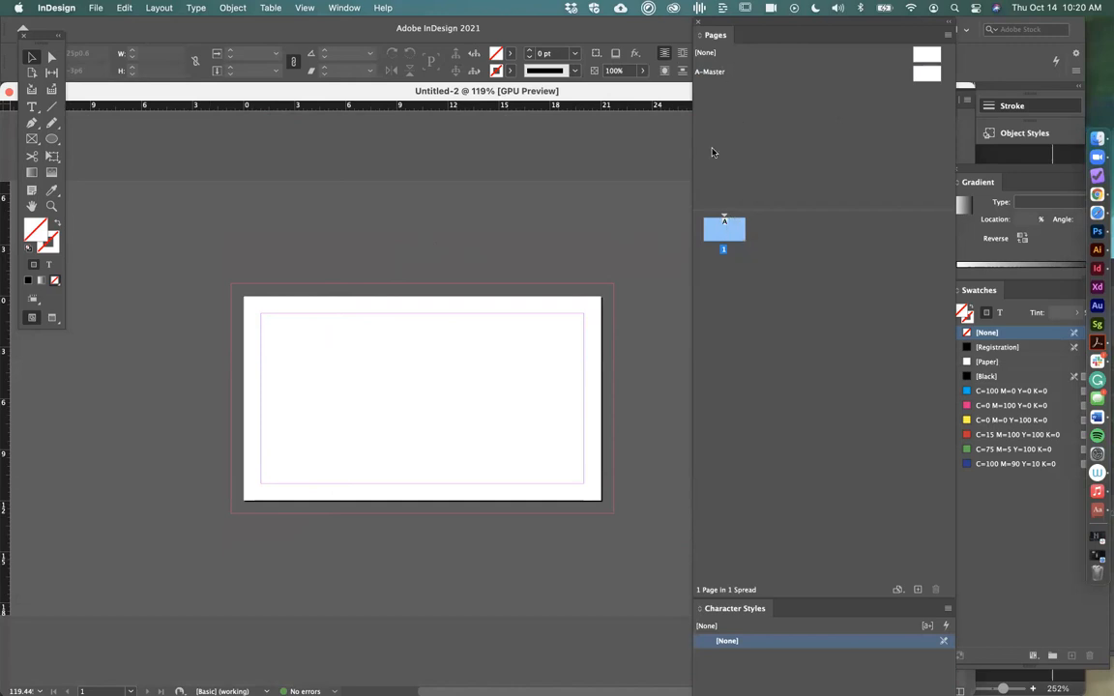
double_click(753, 76)
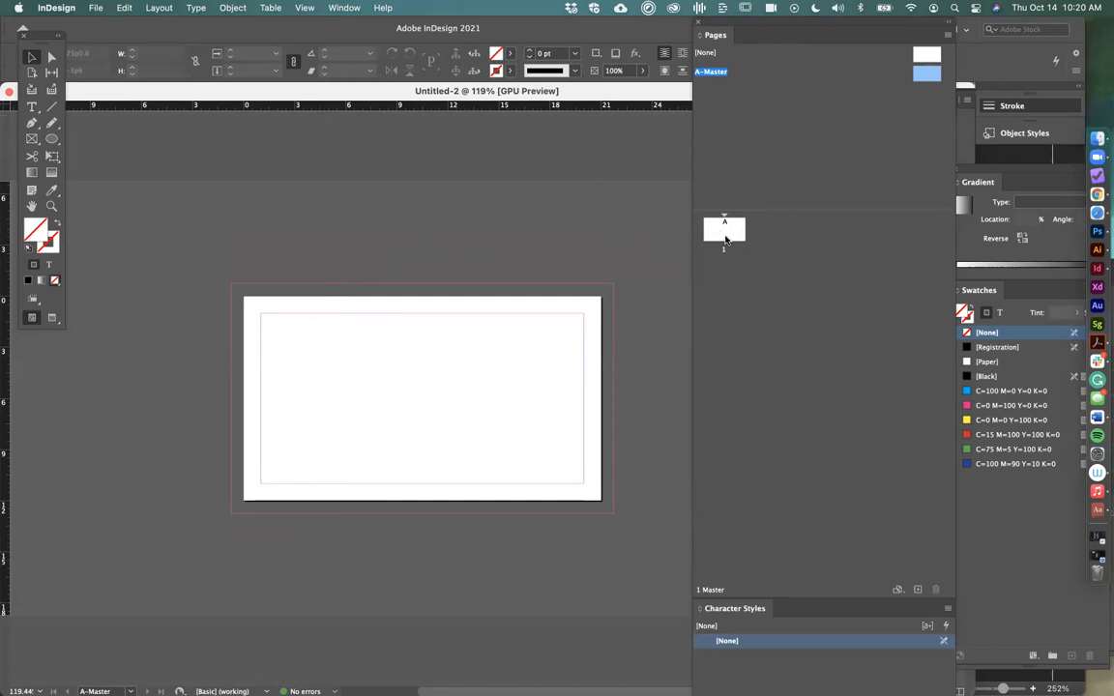
left_click(947, 37)
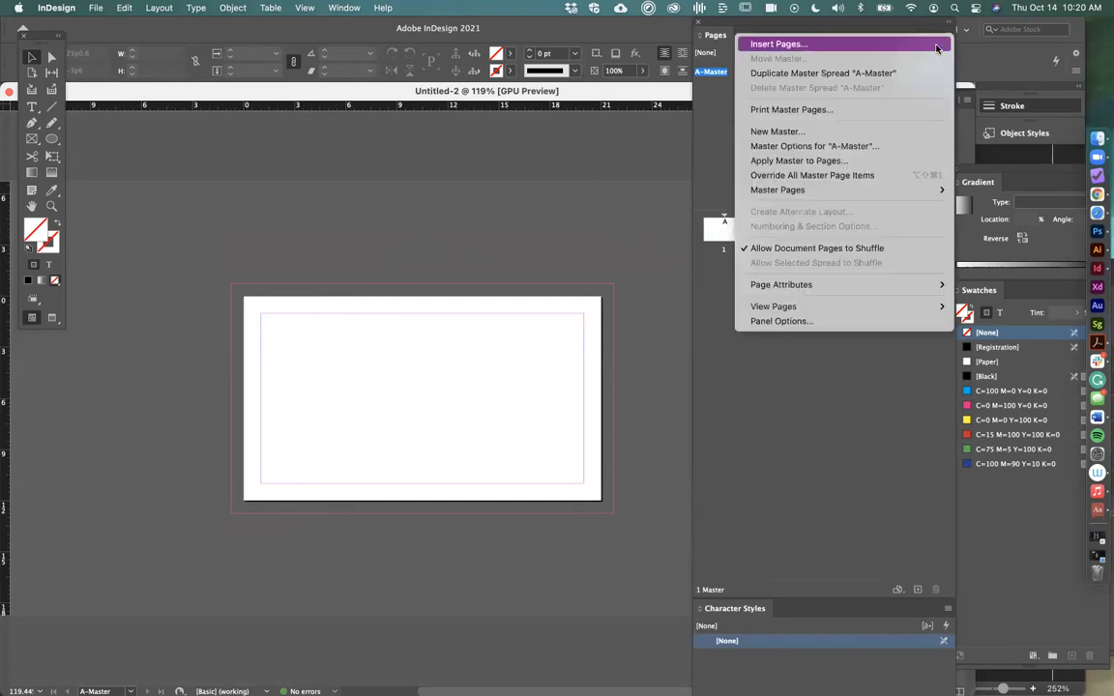
left_click(881, 130)
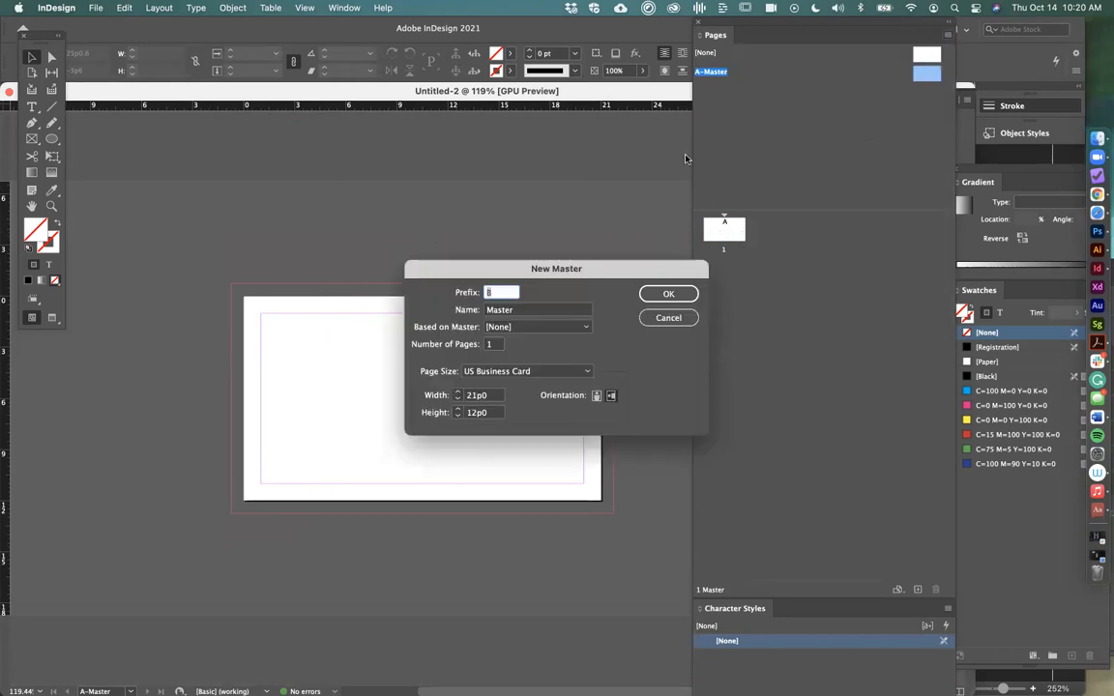
left_click(516, 311)
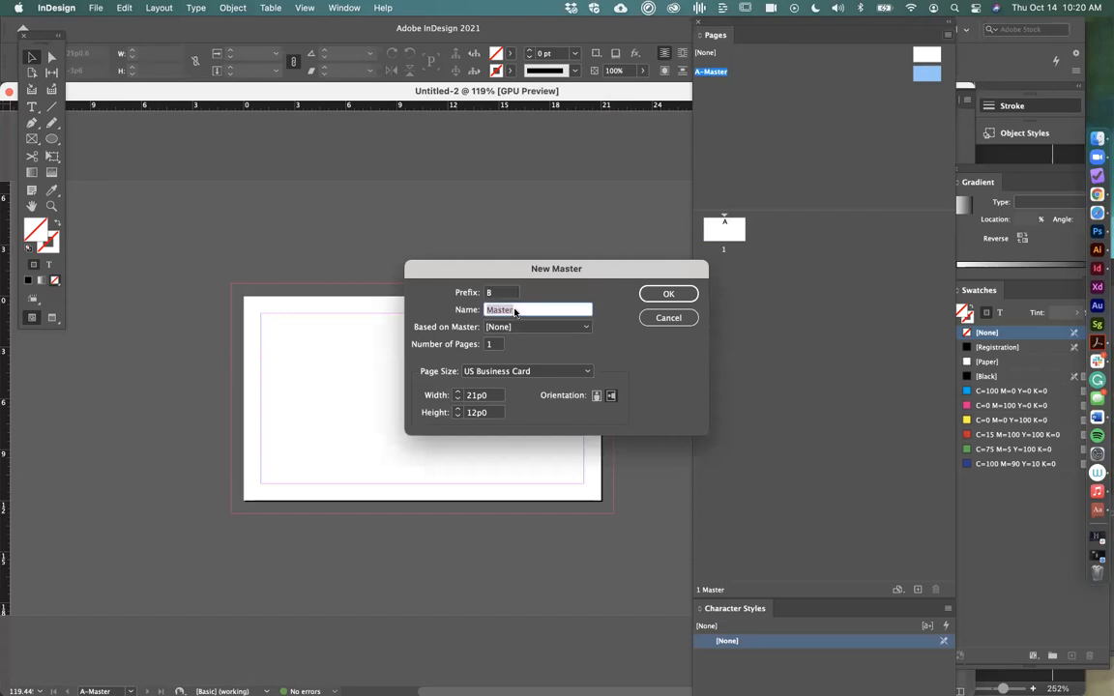
type("bac")
key("Return")
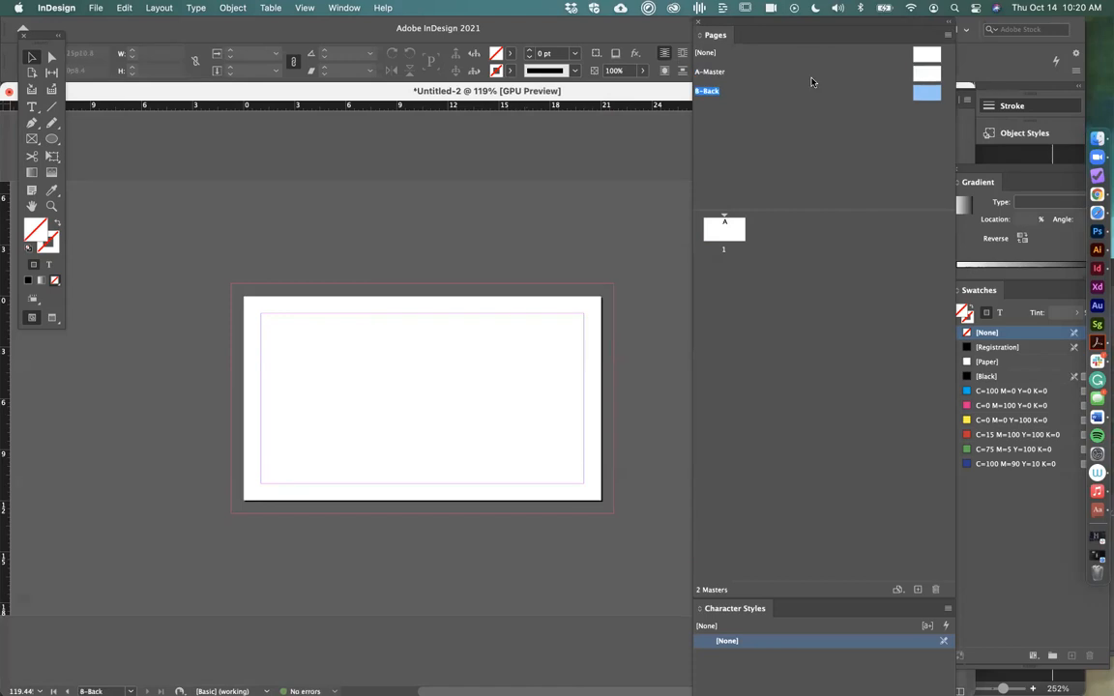
Rename the A-Master spread as Front
left_click(722, 72)
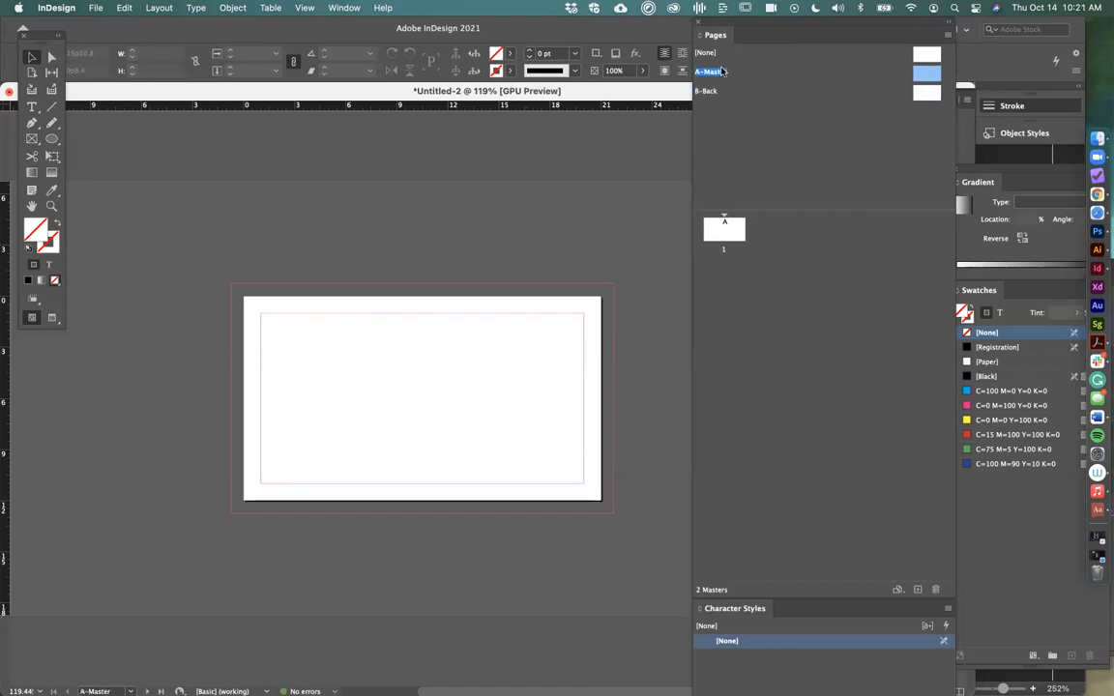
right_click(722, 71)
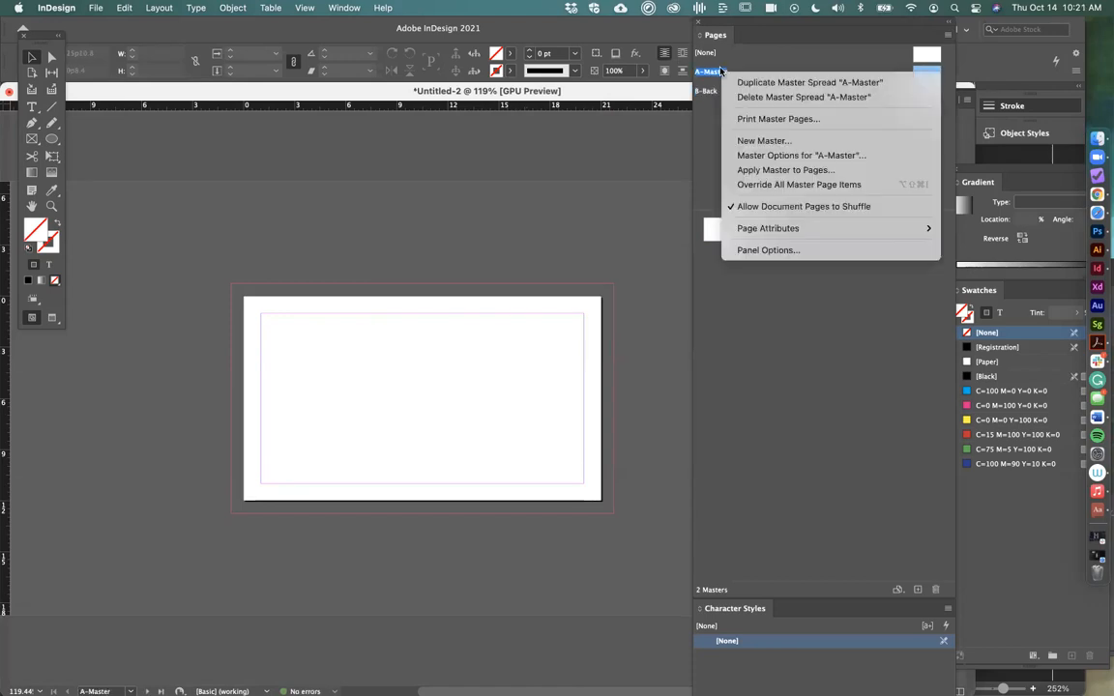
left_click(766, 155)
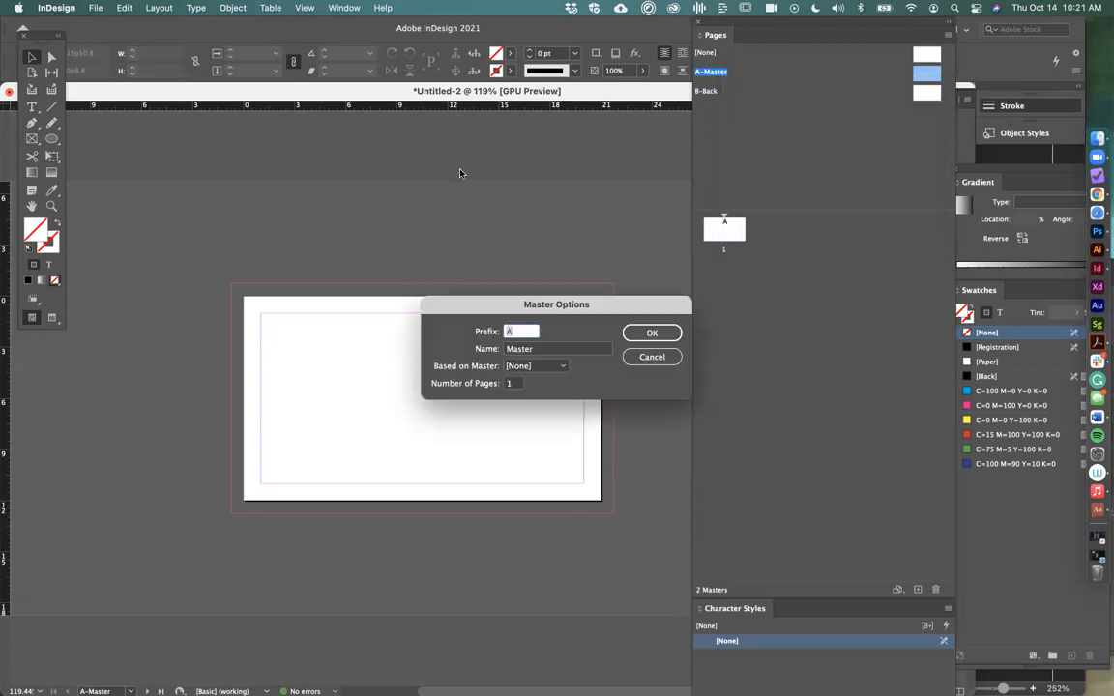
double_click(518, 352)
type("Front")
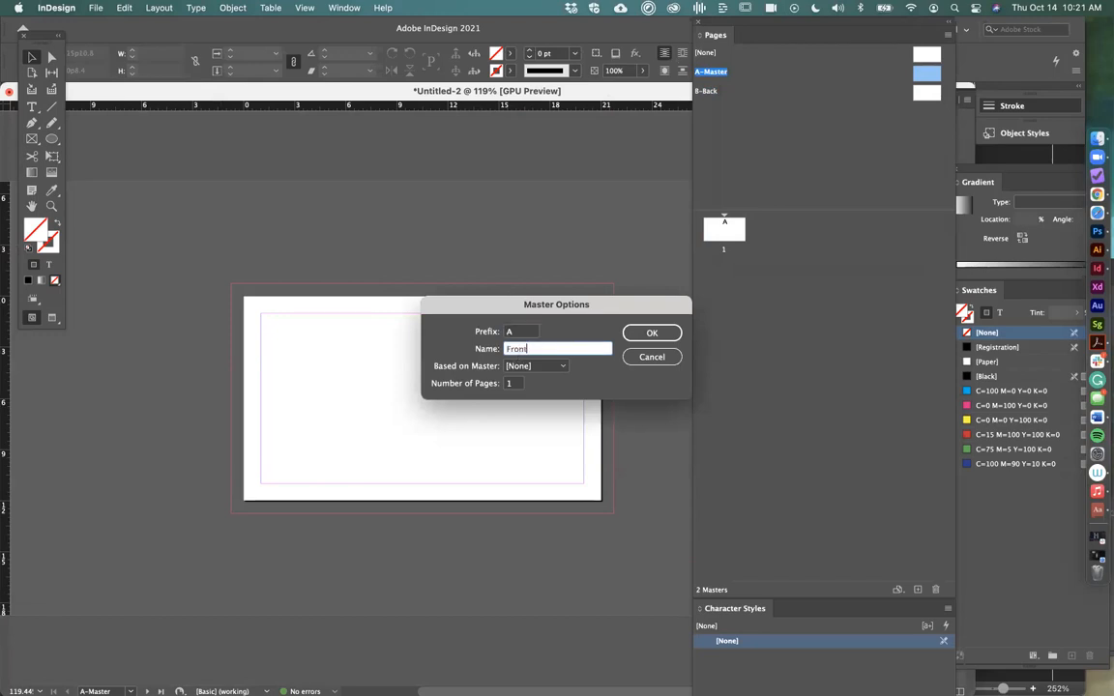
key("Return")
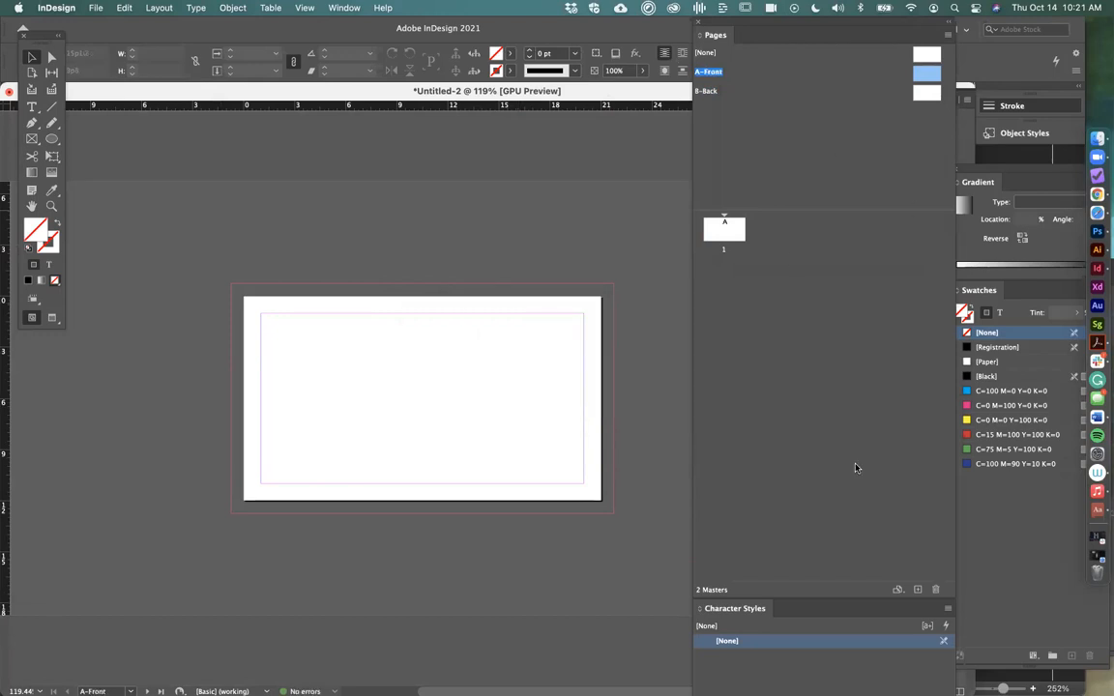
Add a second document page and apply the B-Back master to it
left_click(918, 590)
key("super+z")
left_click(724, 230)
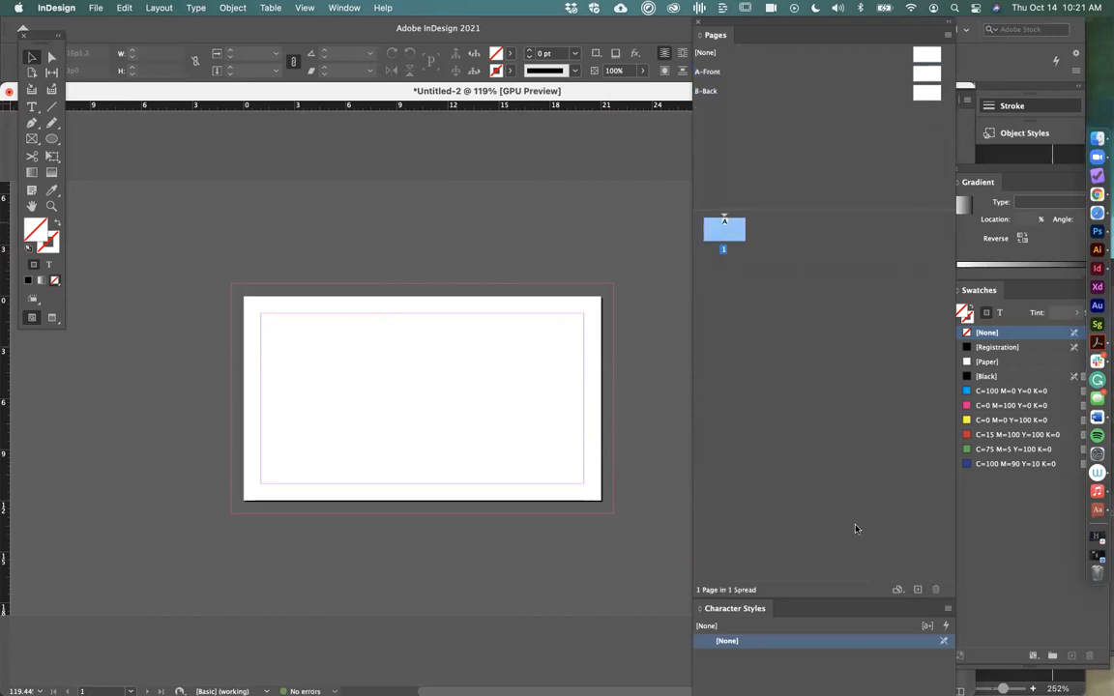
left_click(918, 590)
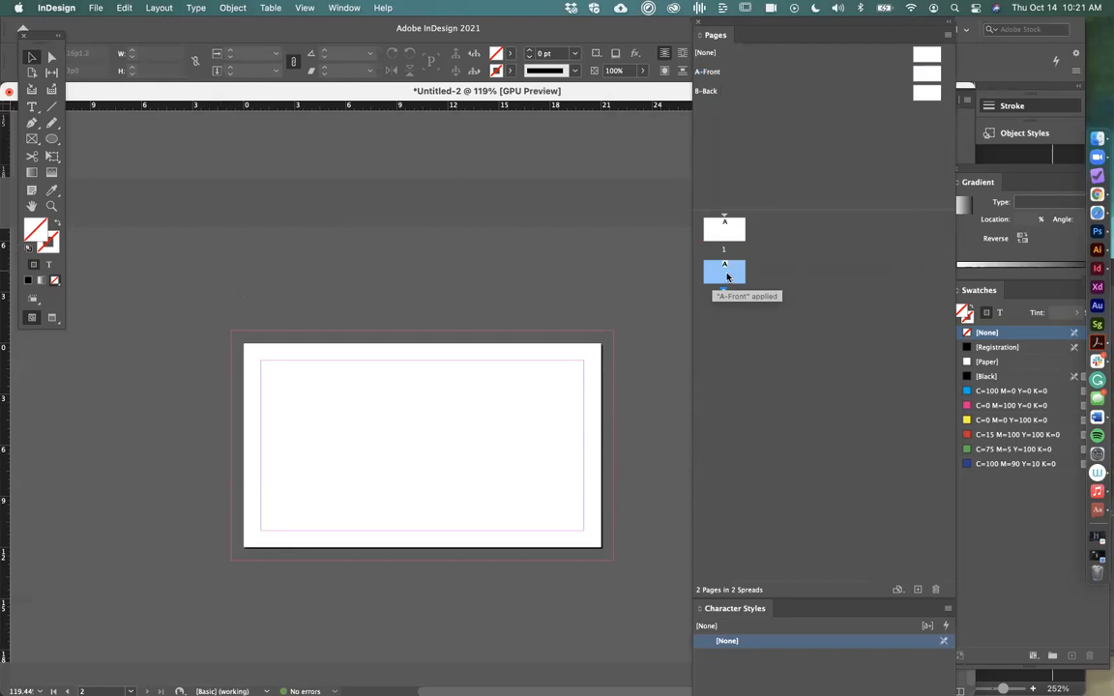
left_click_drag(924, 95, 721, 271)
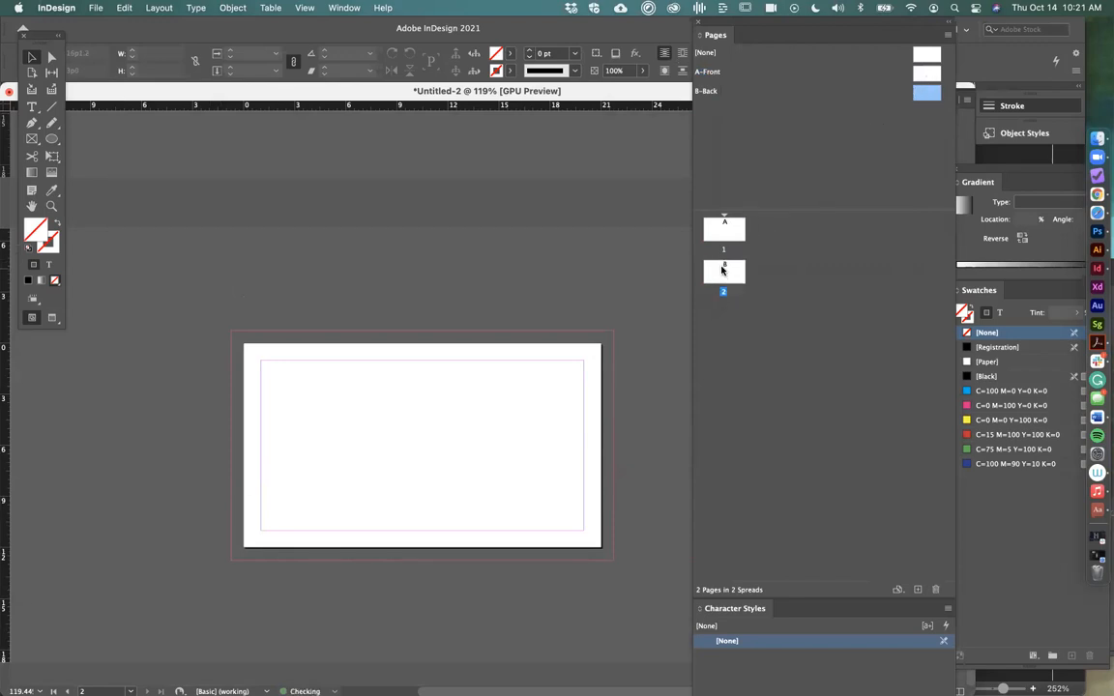
left_click(731, 226)
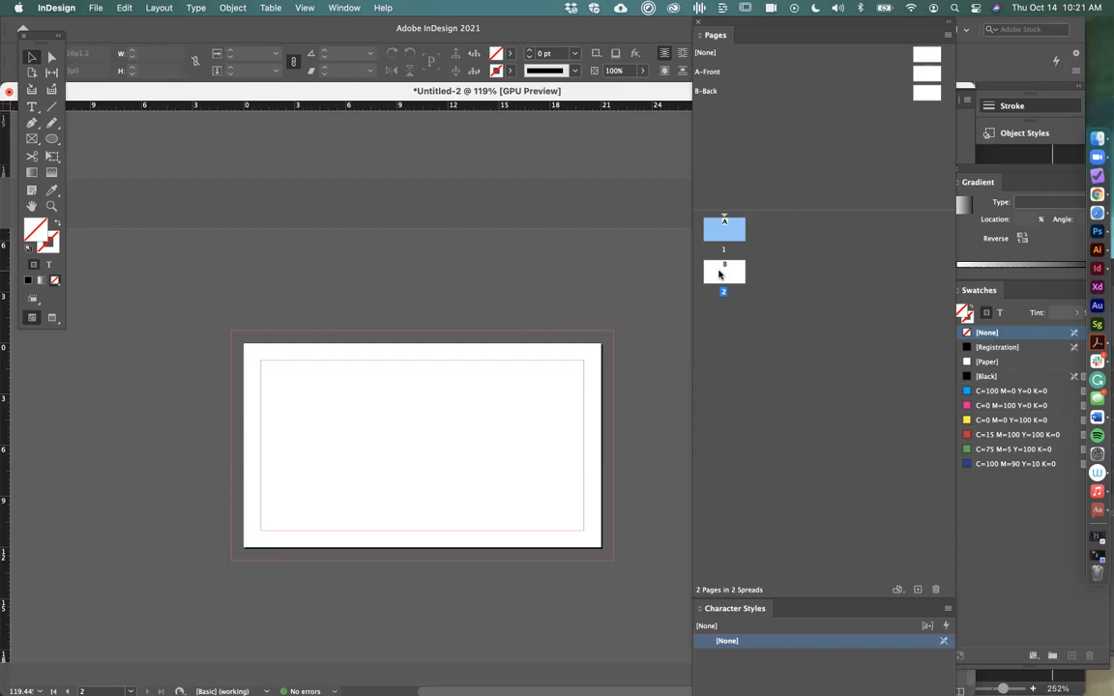
left_click(725, 273)
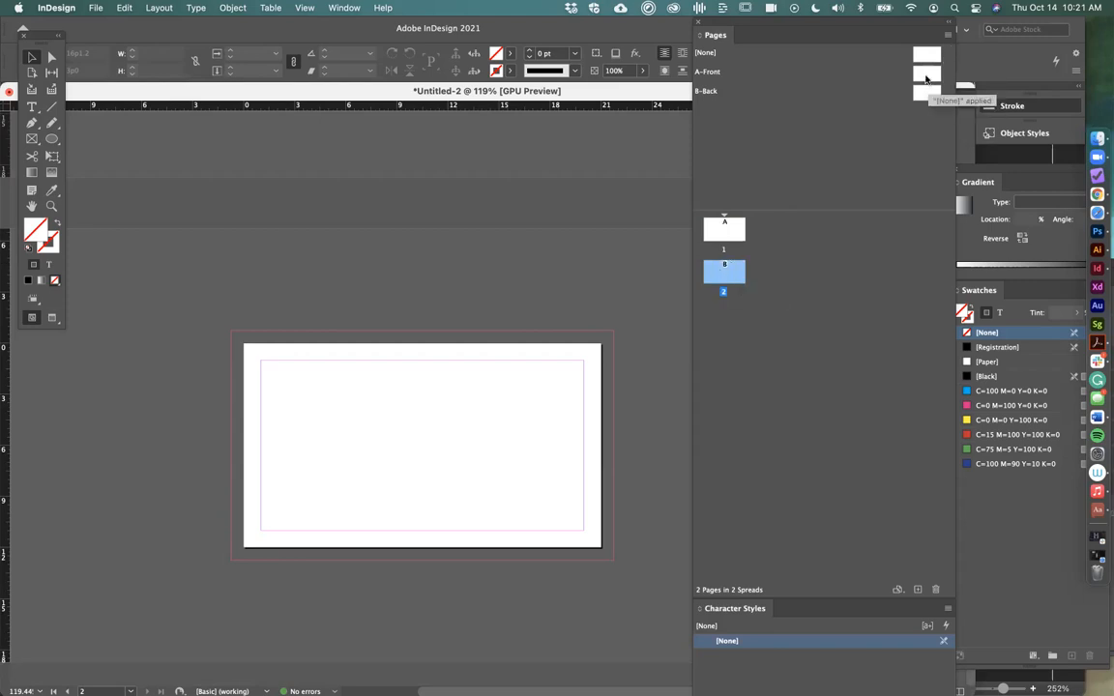
Open the A-Front master and draw a rectangular graphic frame of 22p6 by 13p6 covering the card out to the bleed
double_click(925, 77)
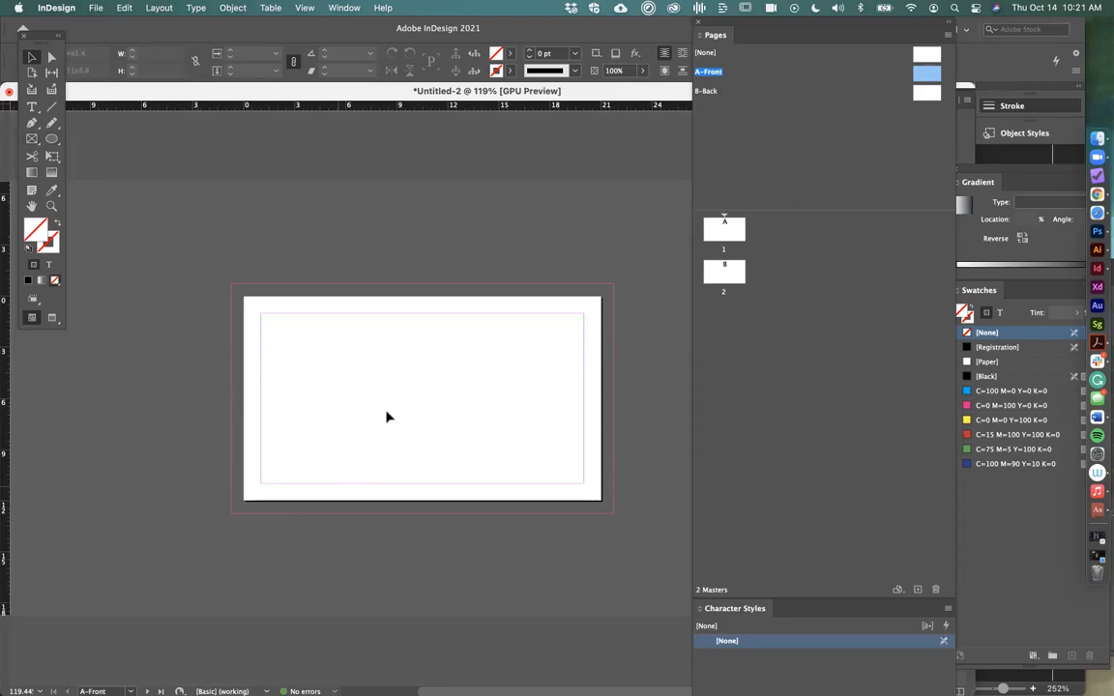
left_click(32, 139)
left_click_drag(233, 288, 615, 514)
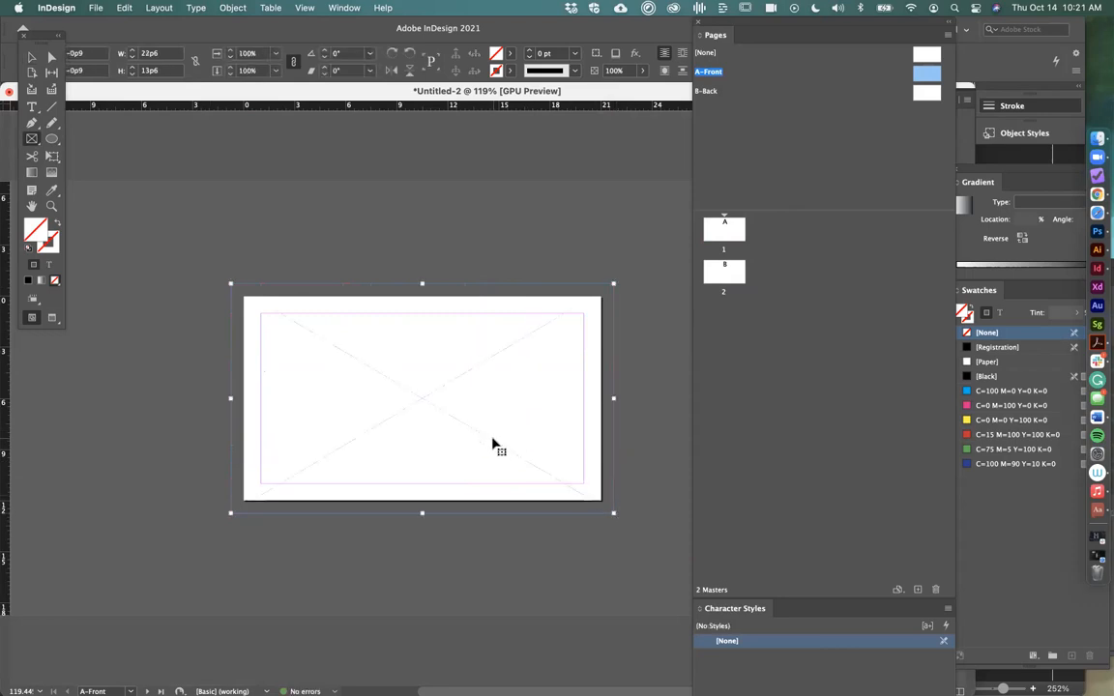
Place Seinfeld.eps from New Folder With Items into the full-bleed frame and fit it proportionally
key("super+d")
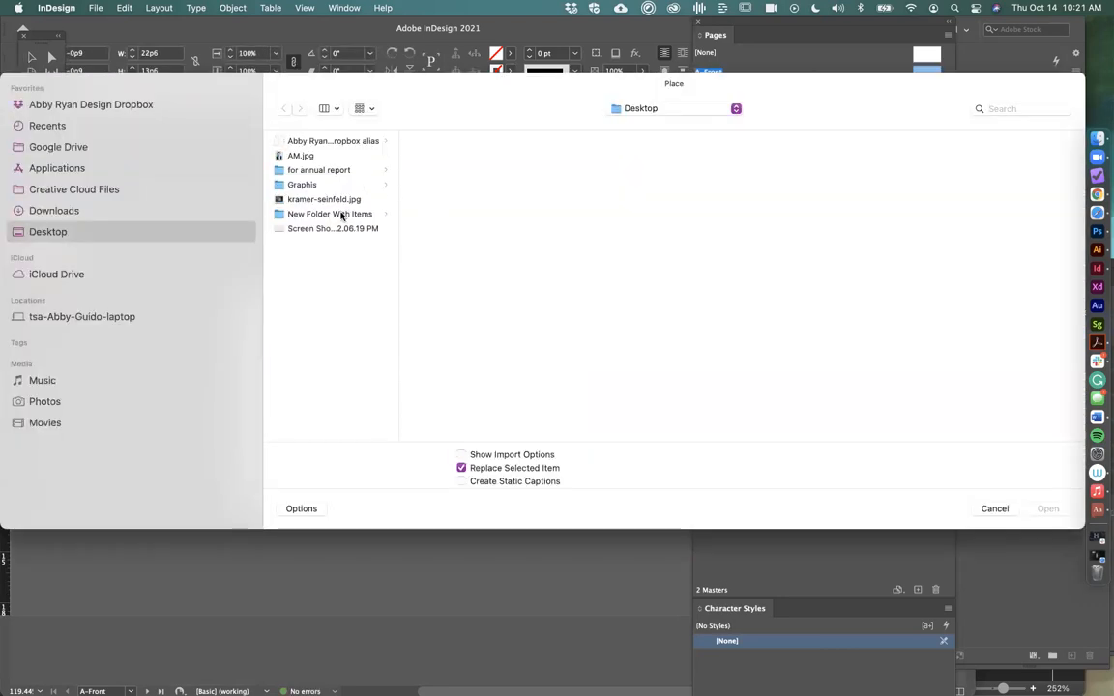
left_click(335, 216)
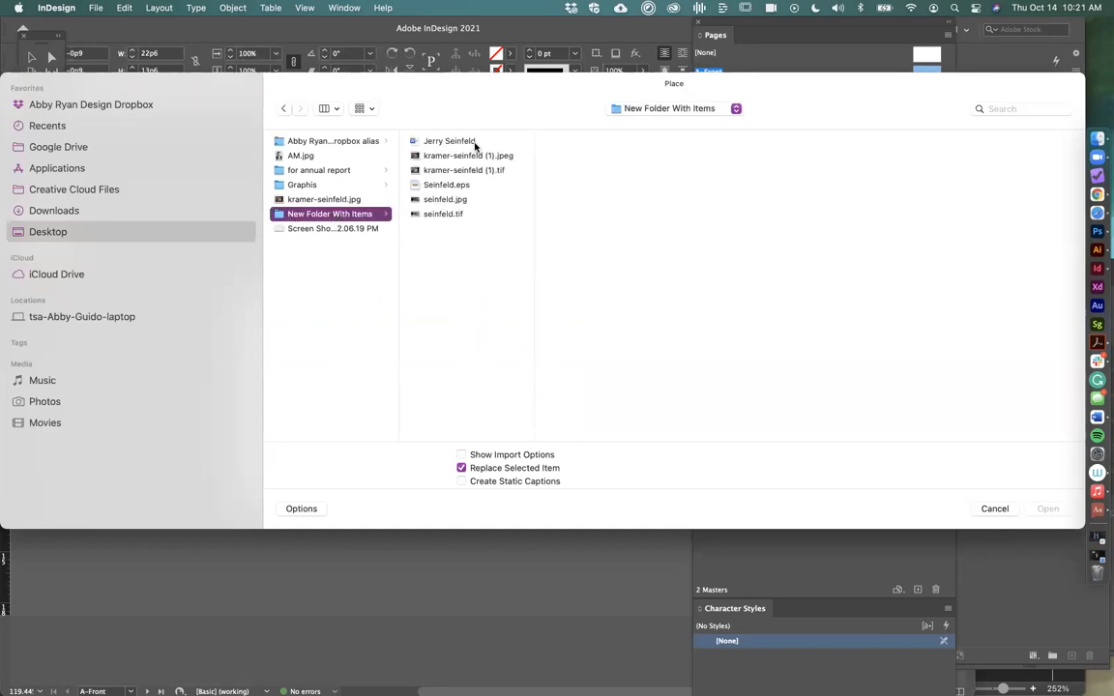
left_click(454, 191)
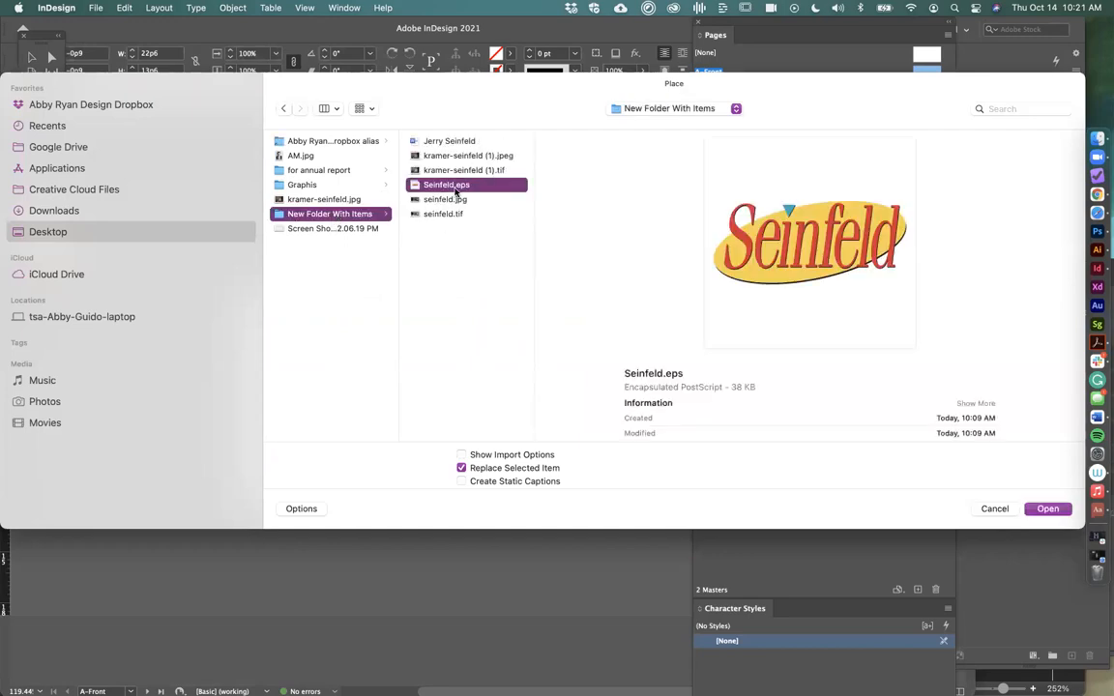
double_click(454, 189)
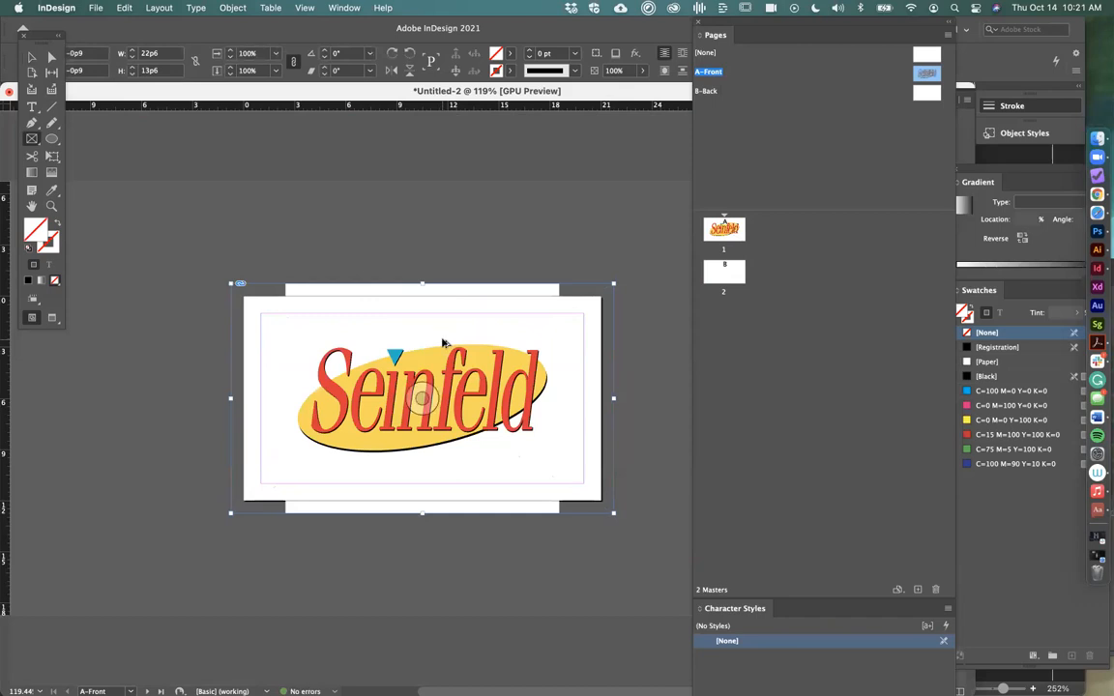
key("super+alt+shift+e")
Scale the Seinfeld logo inside its frame down to about 72%, keeping it centred, and preview the card without guides
key("v")
double_click(455, 308)
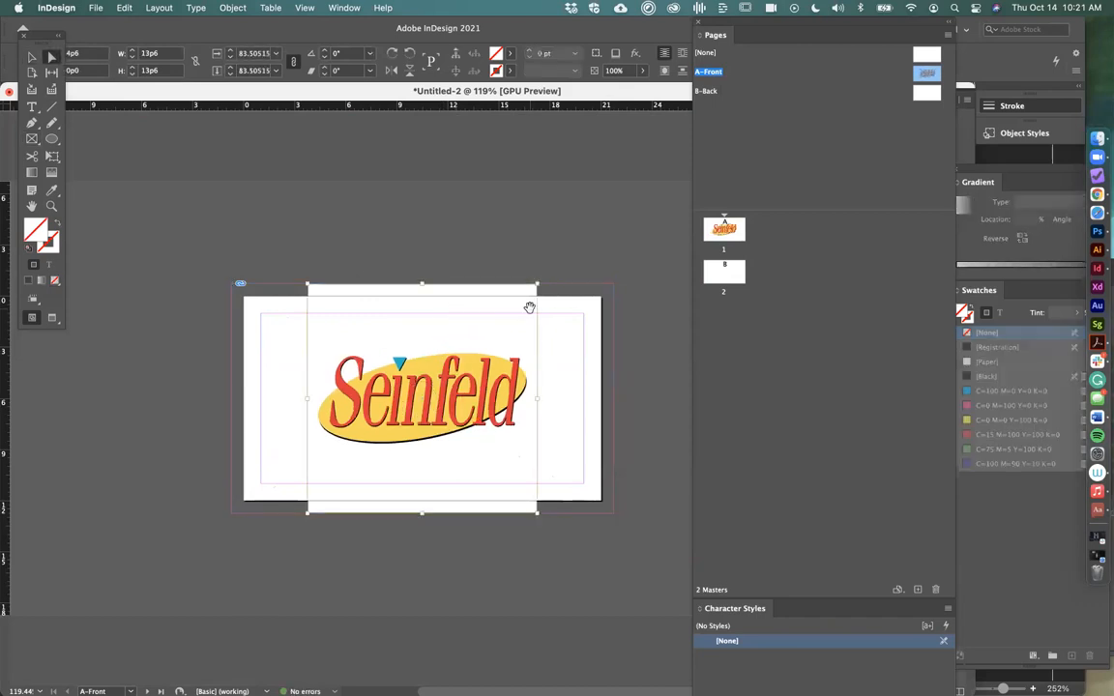
left_click_drag(537, 283, 528, 290)
left_click(535, 268)
key("w")
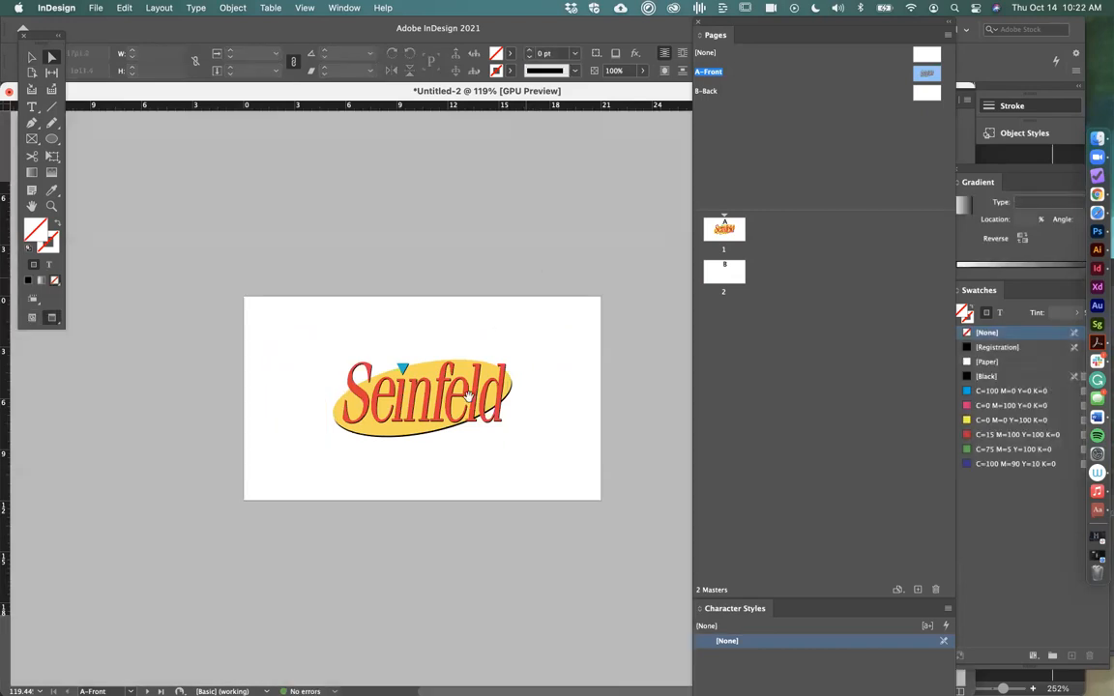
Select the full-bleed frame that holds the Seinfeld logo on the A-Front master
left_click(475, 348)
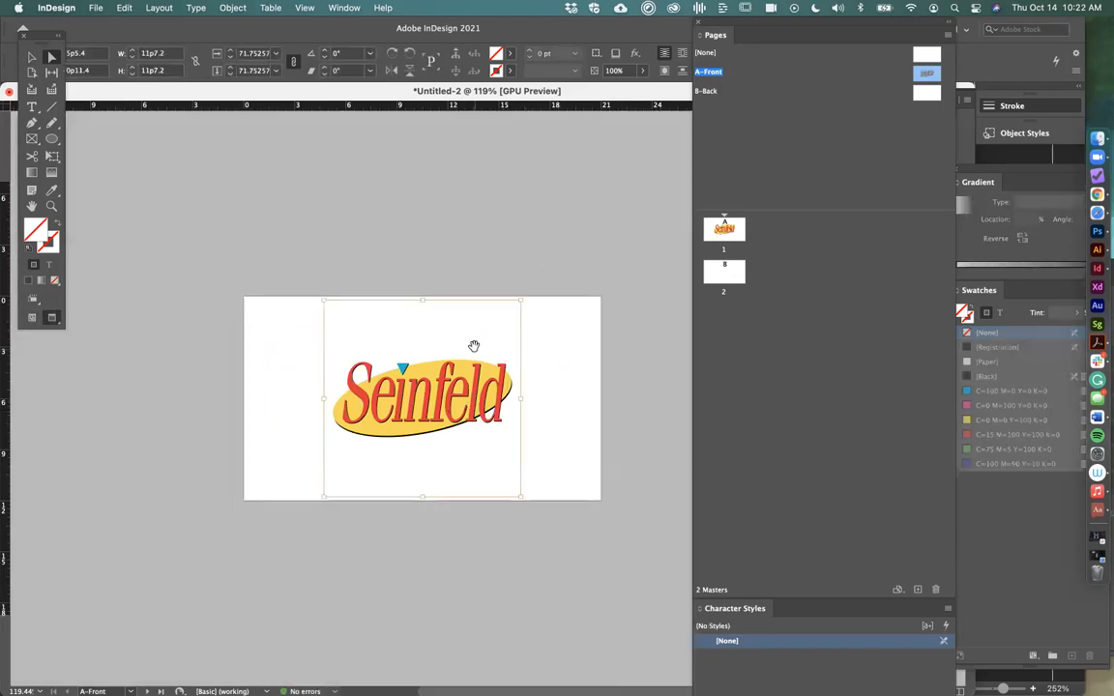
key("v")
left_click(485, 268)
left_click(475, 308)
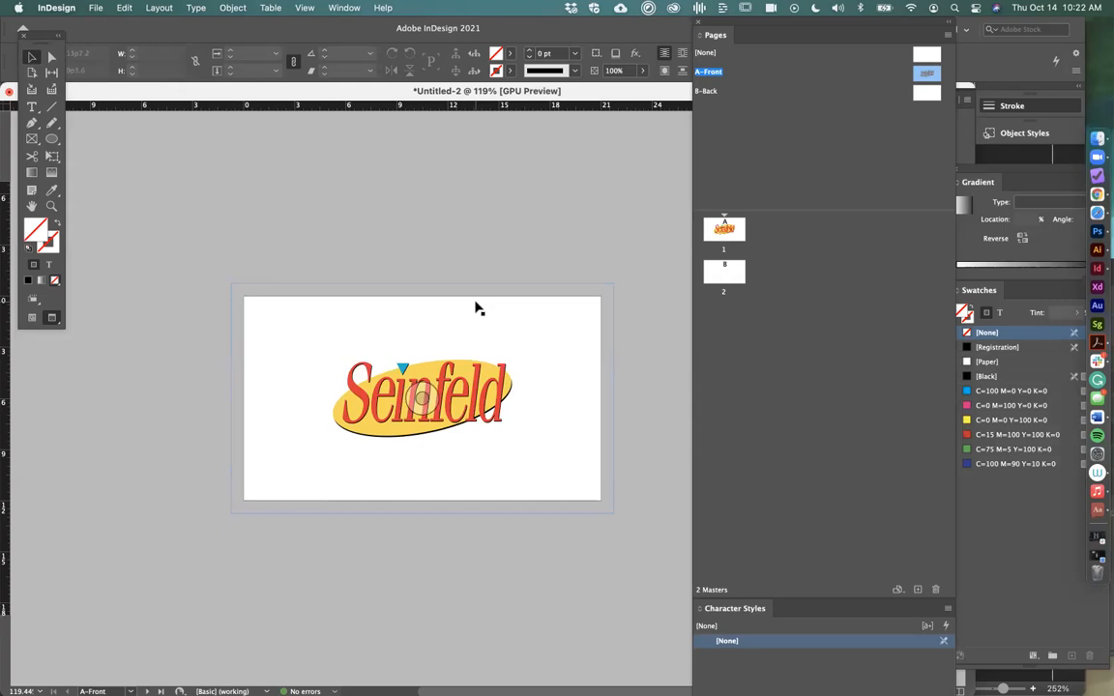
left_click(454, 353)
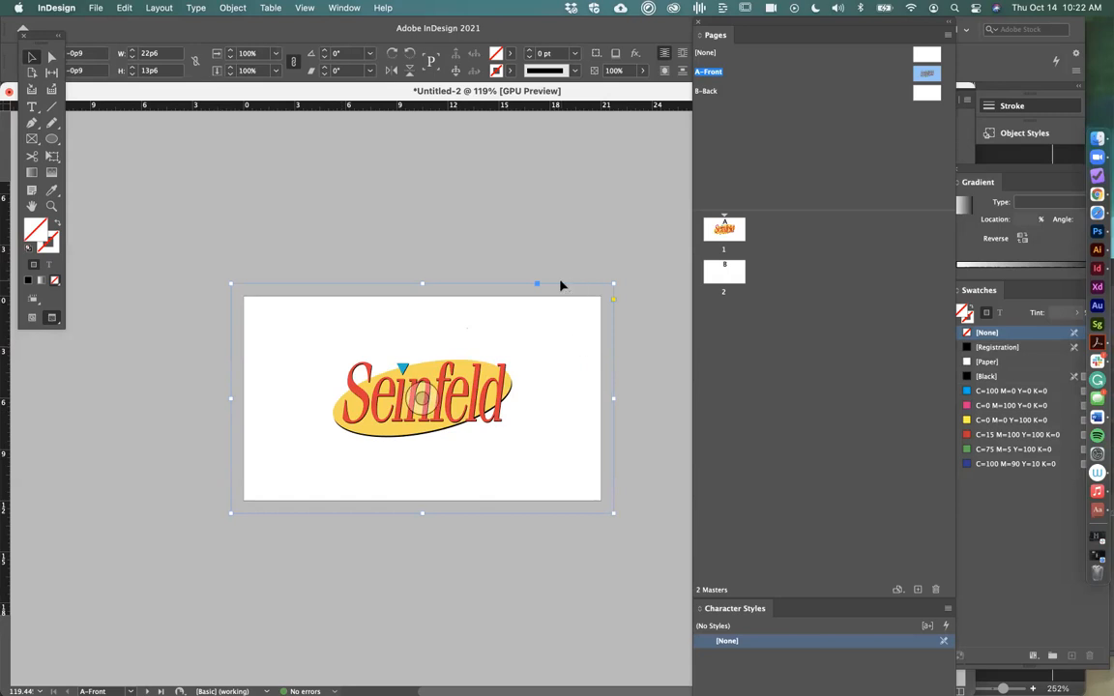
Try the C=0 M=100 Y=0 K=0 swatch on the Seinfeld logo's frame and set its fill to [Paper]
left_click(344, 8)
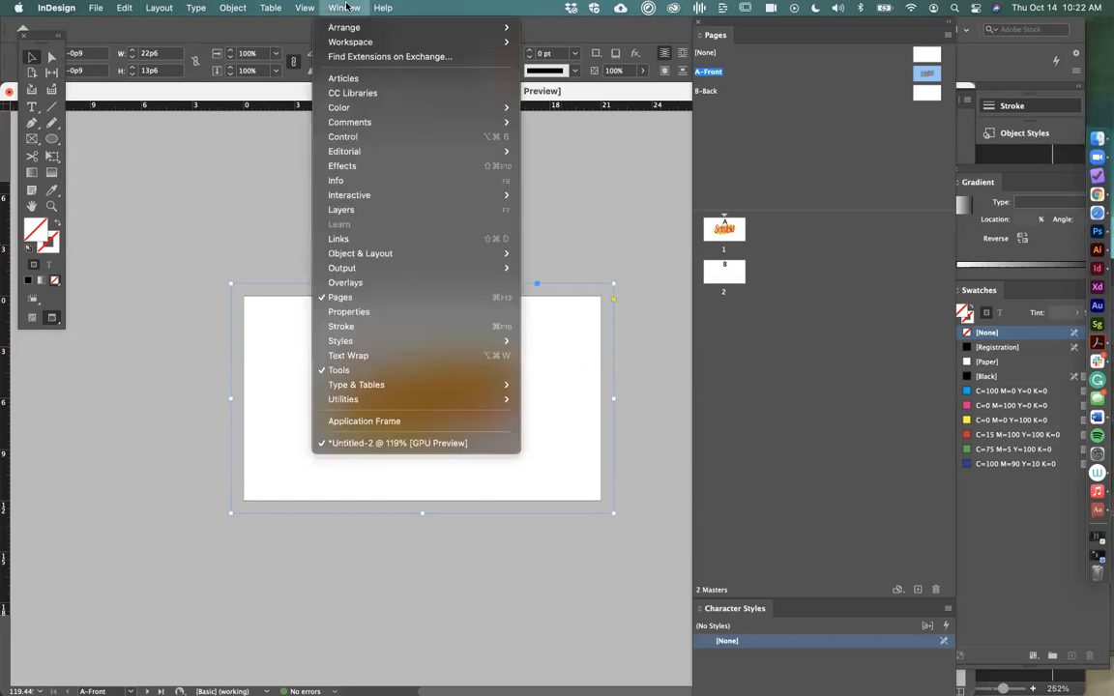
left_click(365, 219)
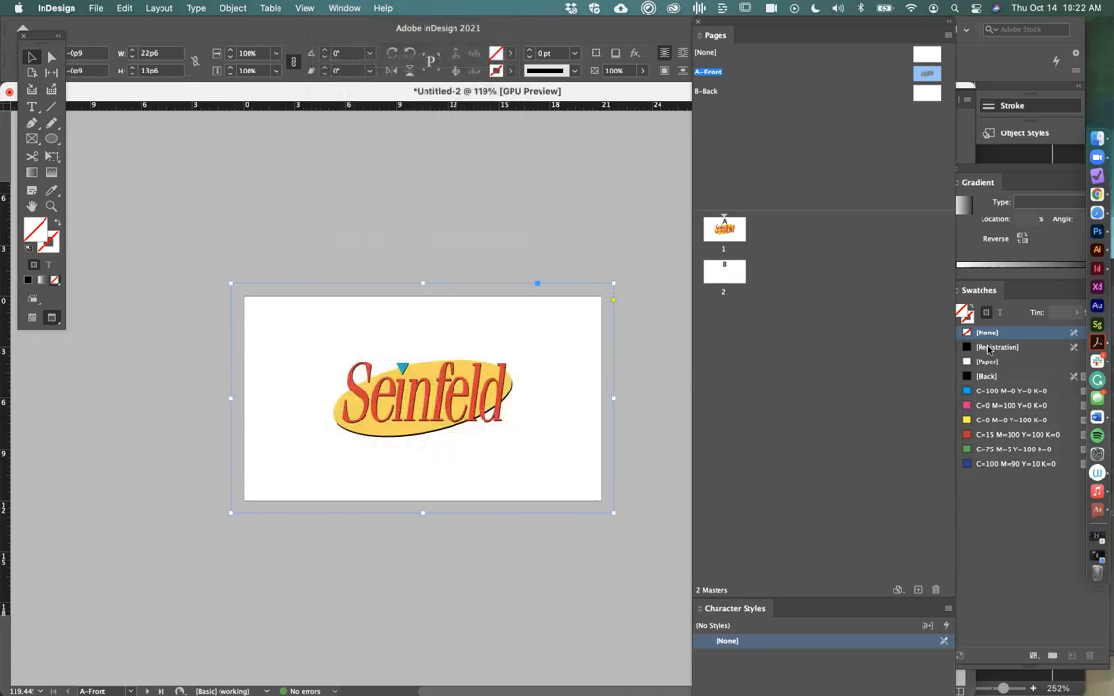
left_click(996, 405)
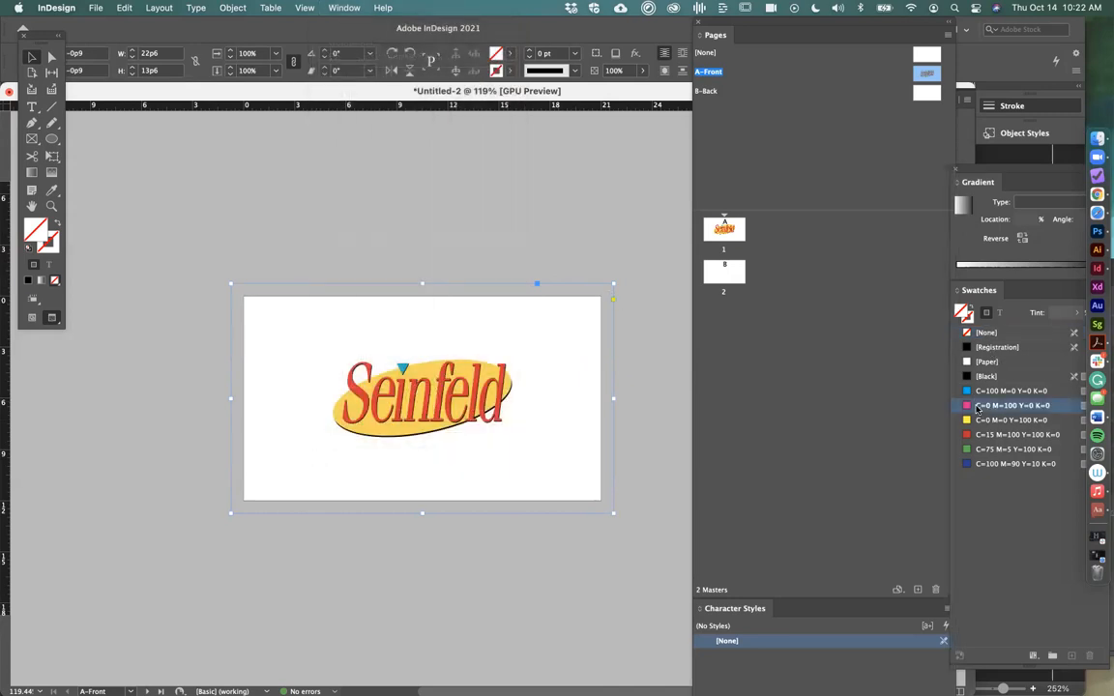
left_click(970, 360)
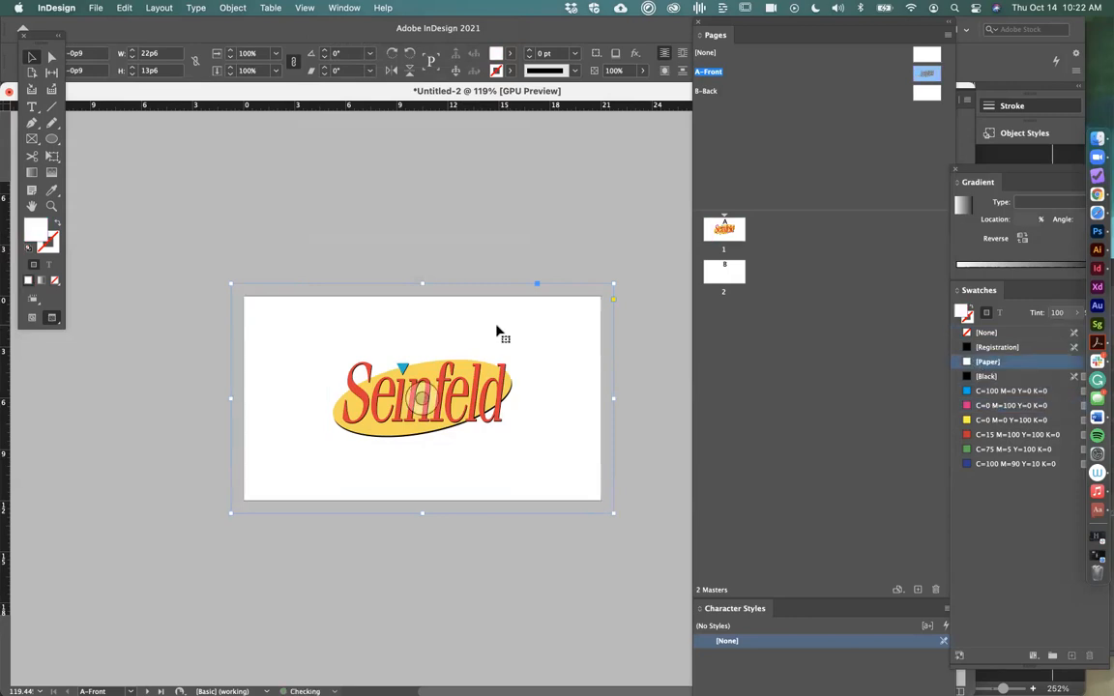
Select the Seinfeld.eps link and open it for editing with Adobe Illustrator 2021 25.4.1
left_click(344, 7)
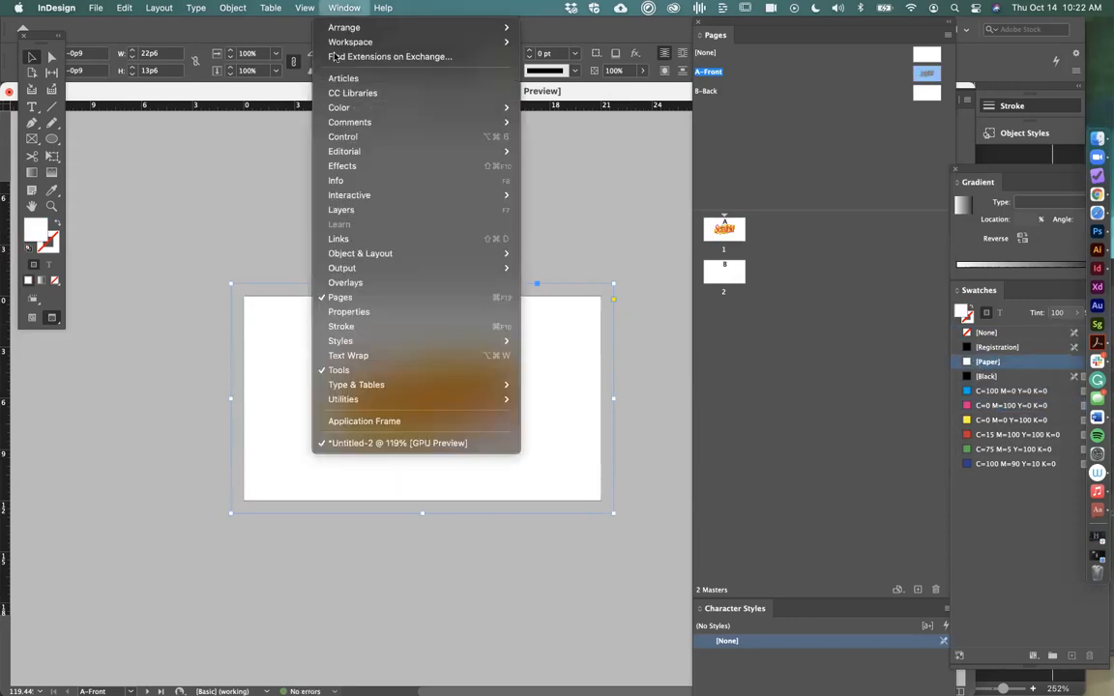
left_click(363, 238)
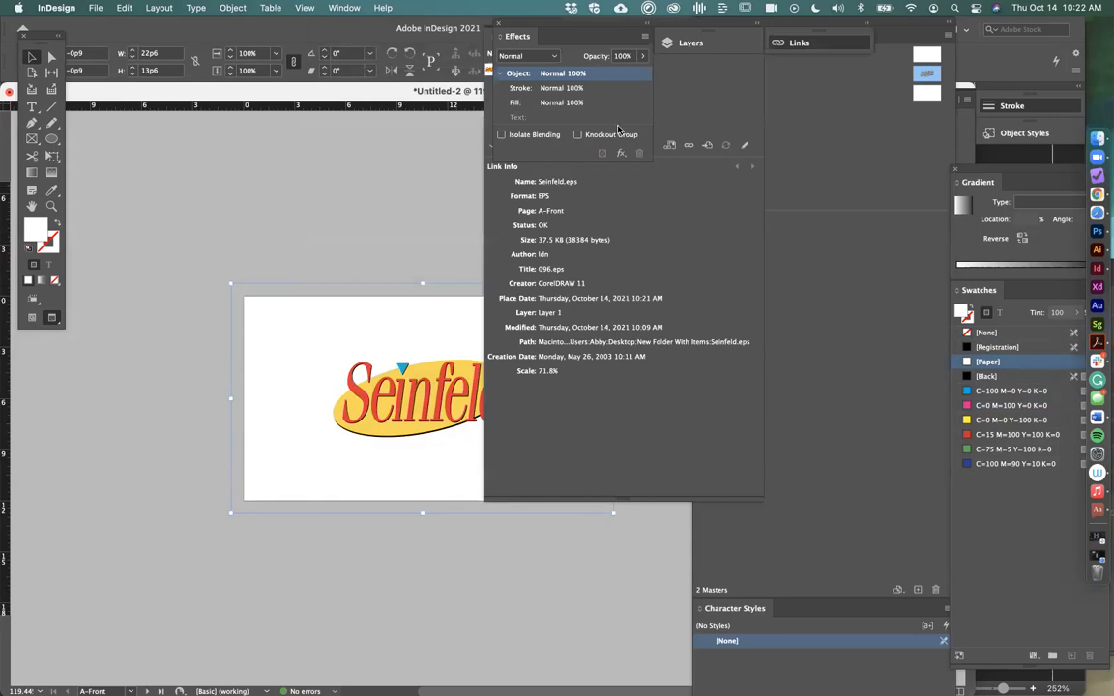
left_click(487, 117)
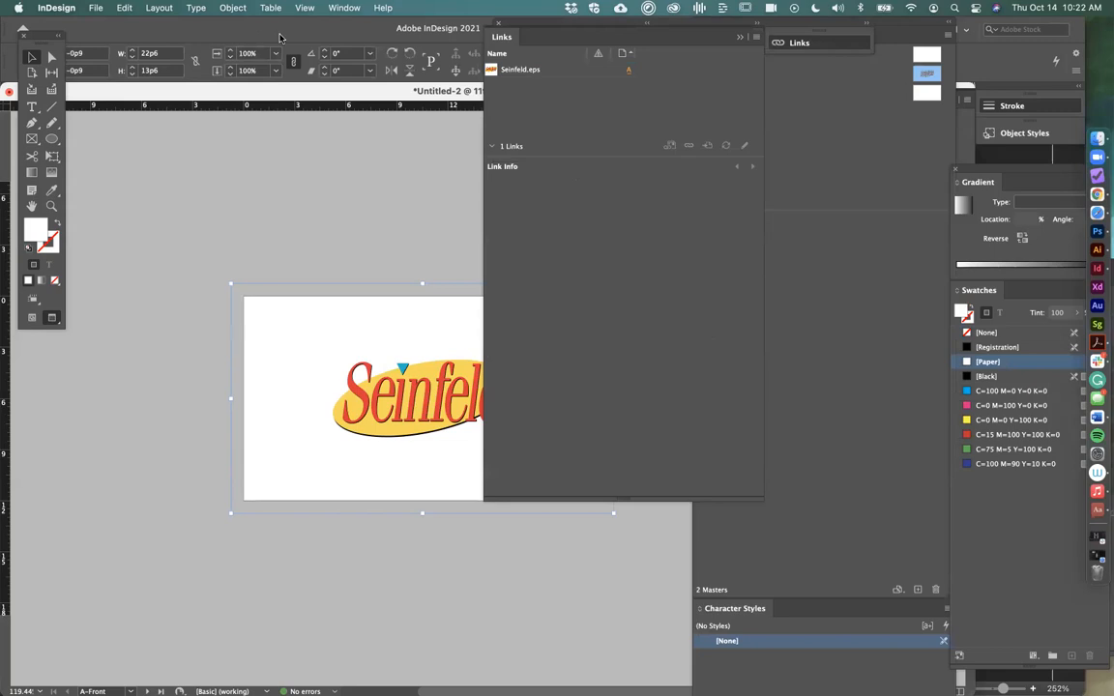
left_click(540, 68)
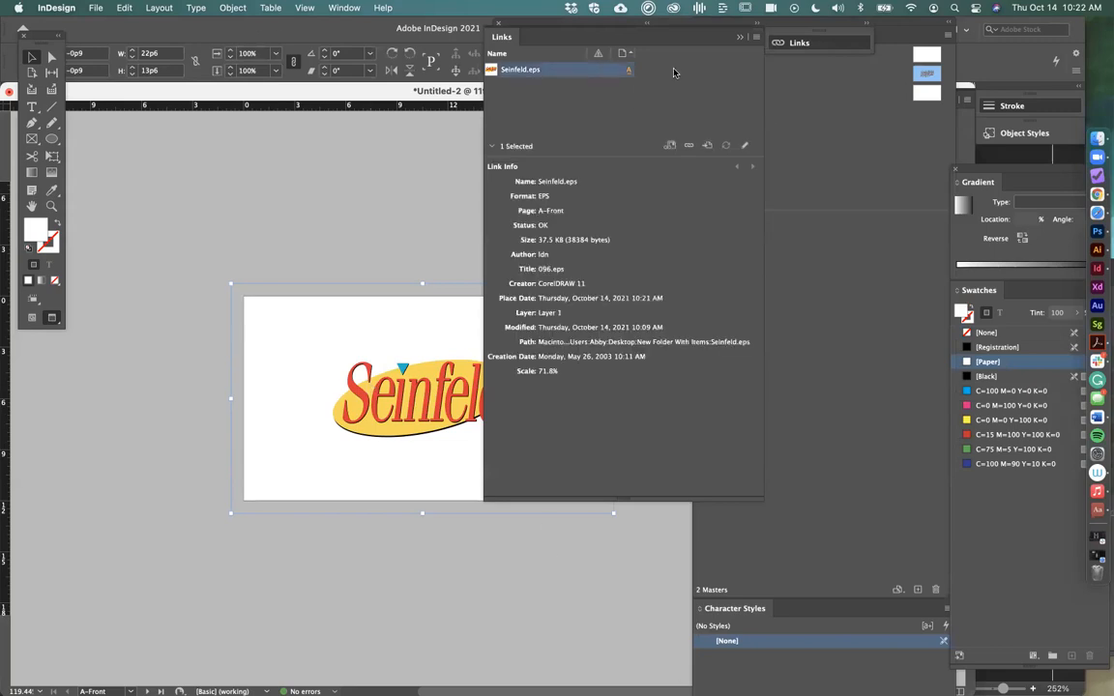
left_click(757, 41)
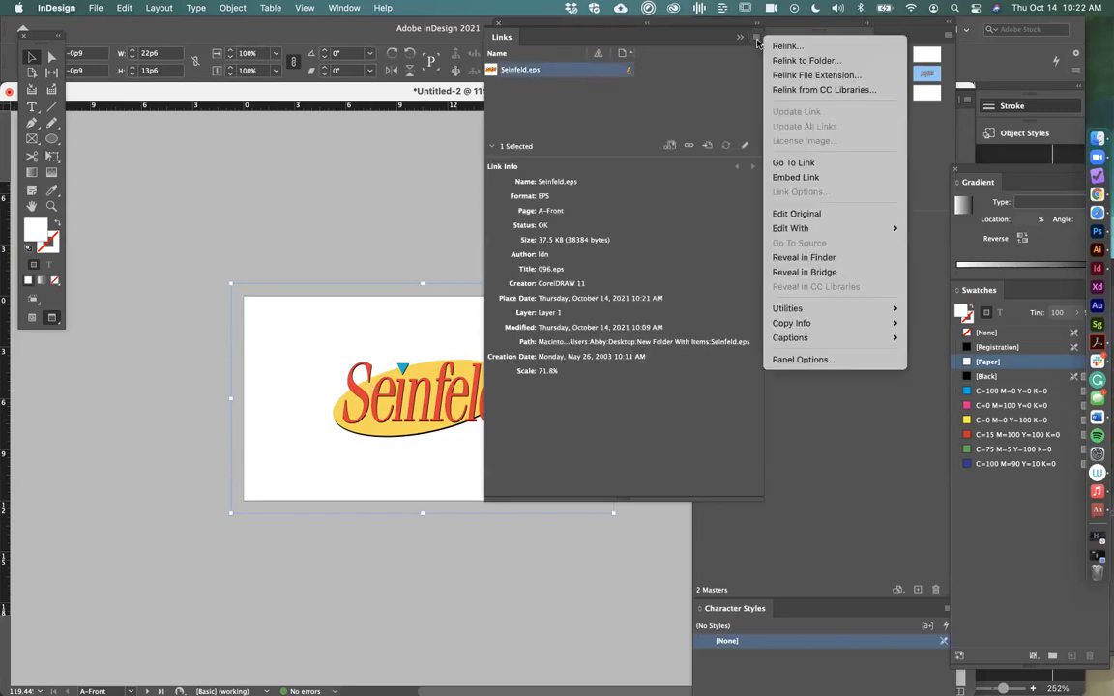
mouse_move(802, 226)
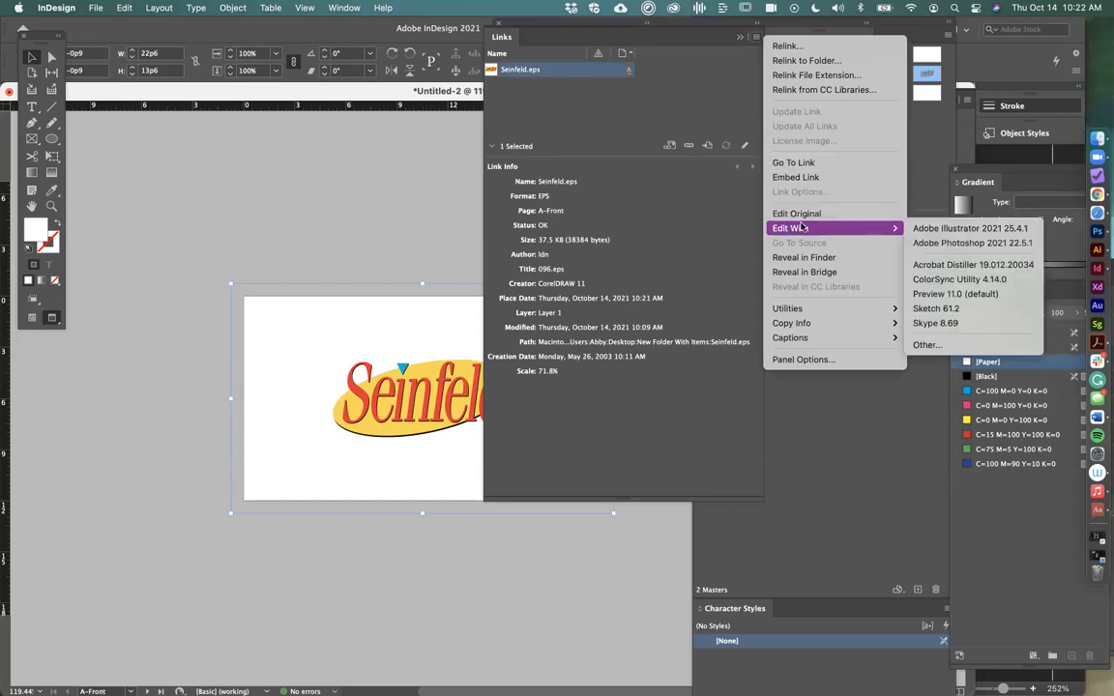
left_click(953, 228)
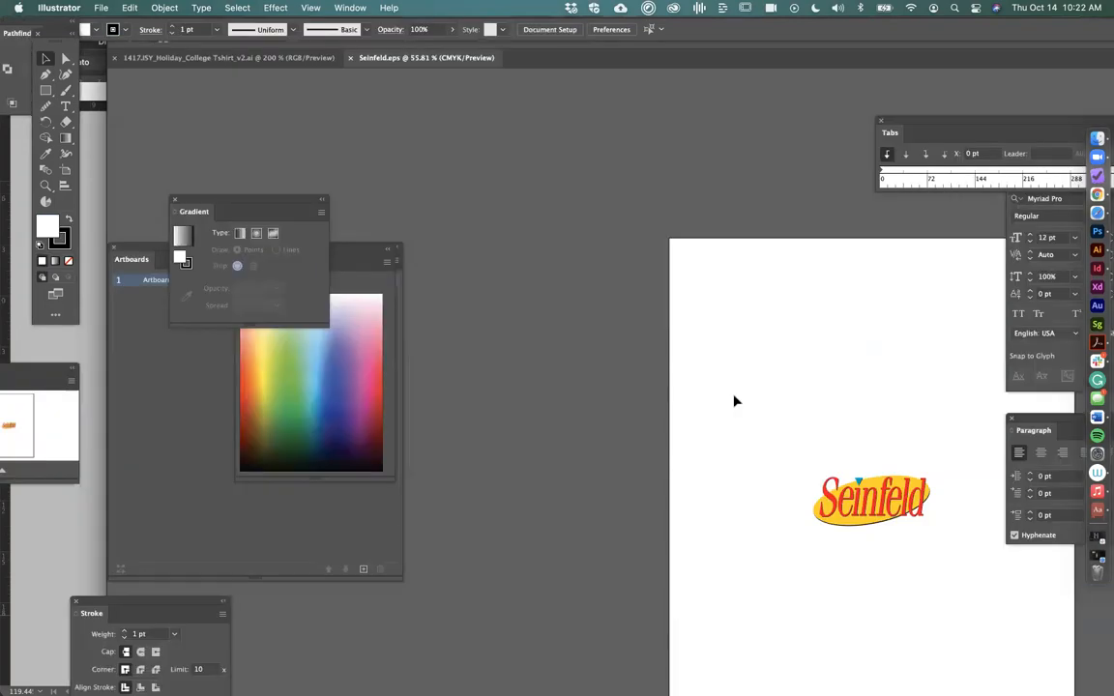
Delete the white square background behind the Seinfeld logo, checking the artwork in outline view
scroll(734, 401, "right", 3)
key("super+y")
key("super+y")
left_click(760, 403)
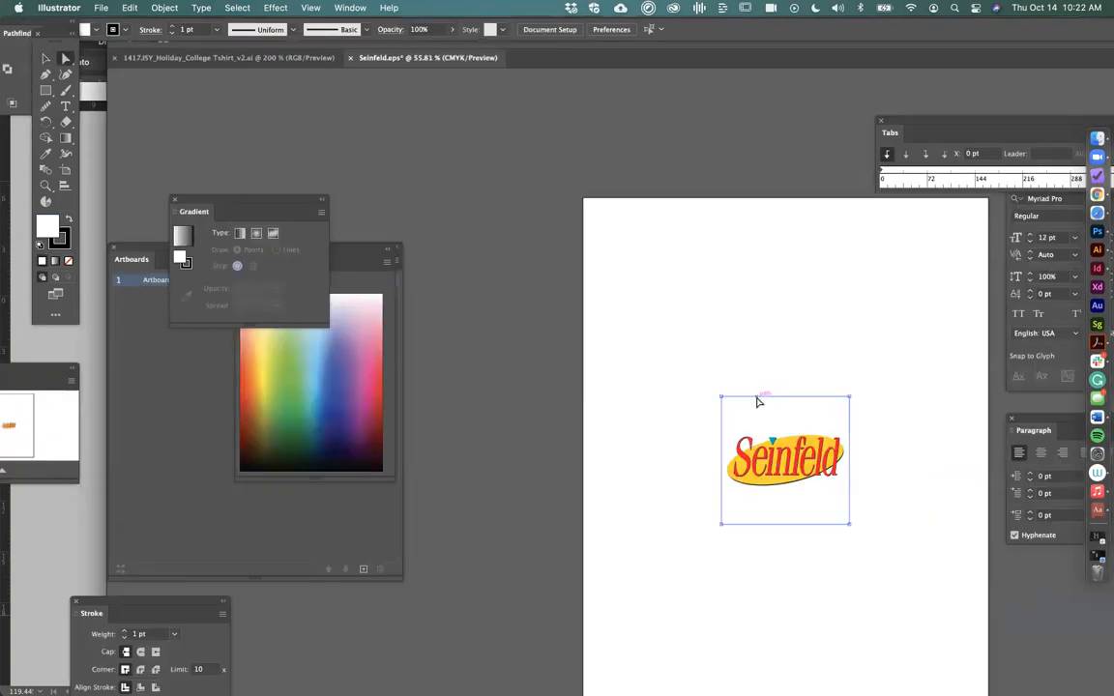
left_click(806, 411)
key("super+y")
key("super+y")
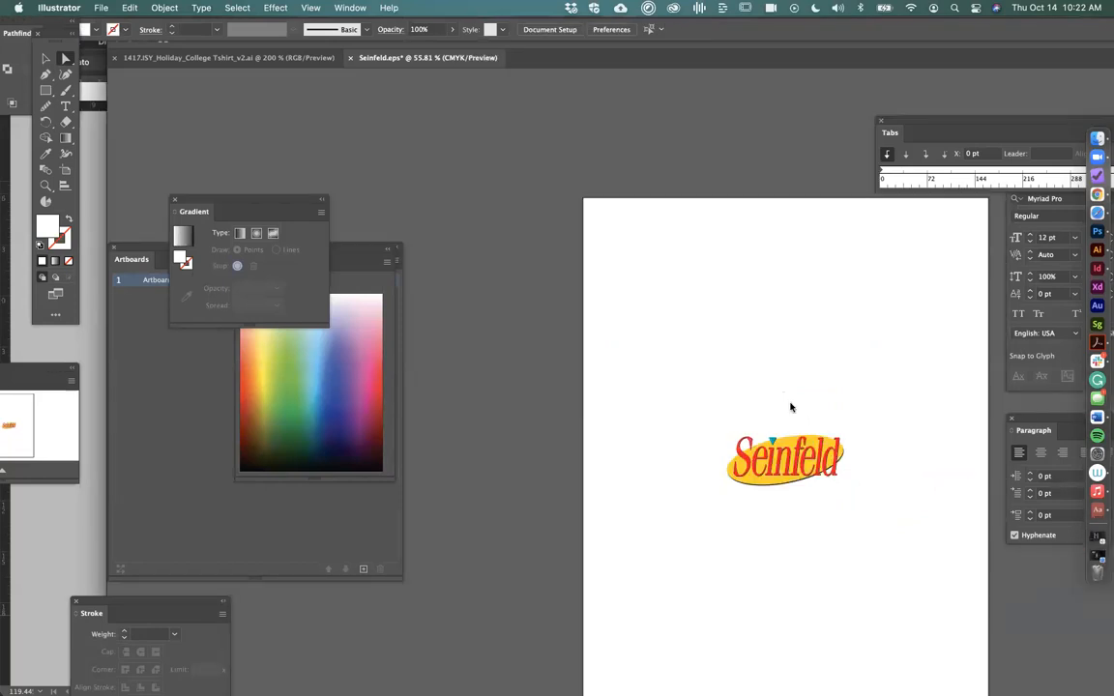
Save the artwork in Illustrator EPS format over Seinfeld.eps in New Folder With Items, using the Illustrator 2020 EPS version
key("super+shift+s")
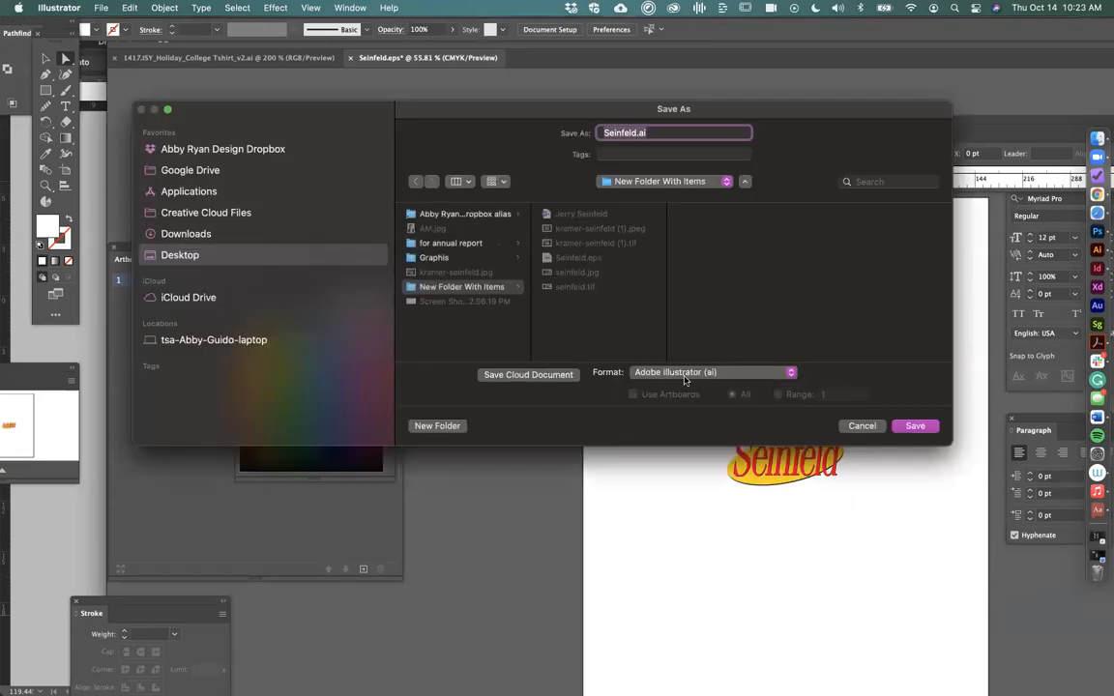
left_click(685, 378)
left_click(685, 388)
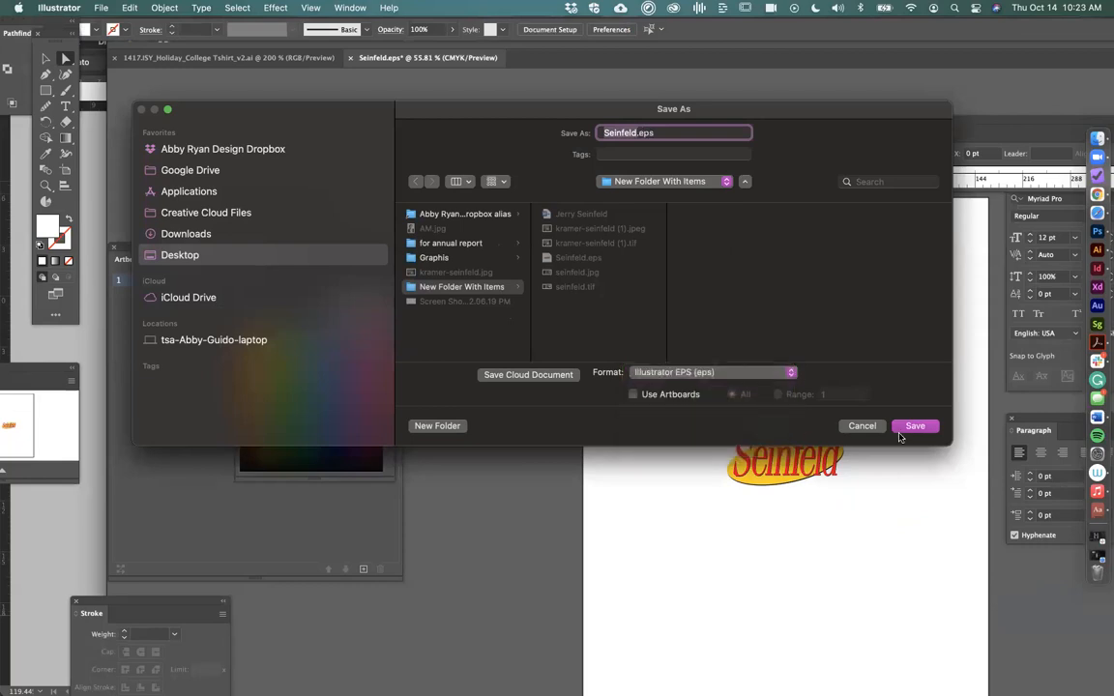
left_click(899, 433)
left_click(575, 339)
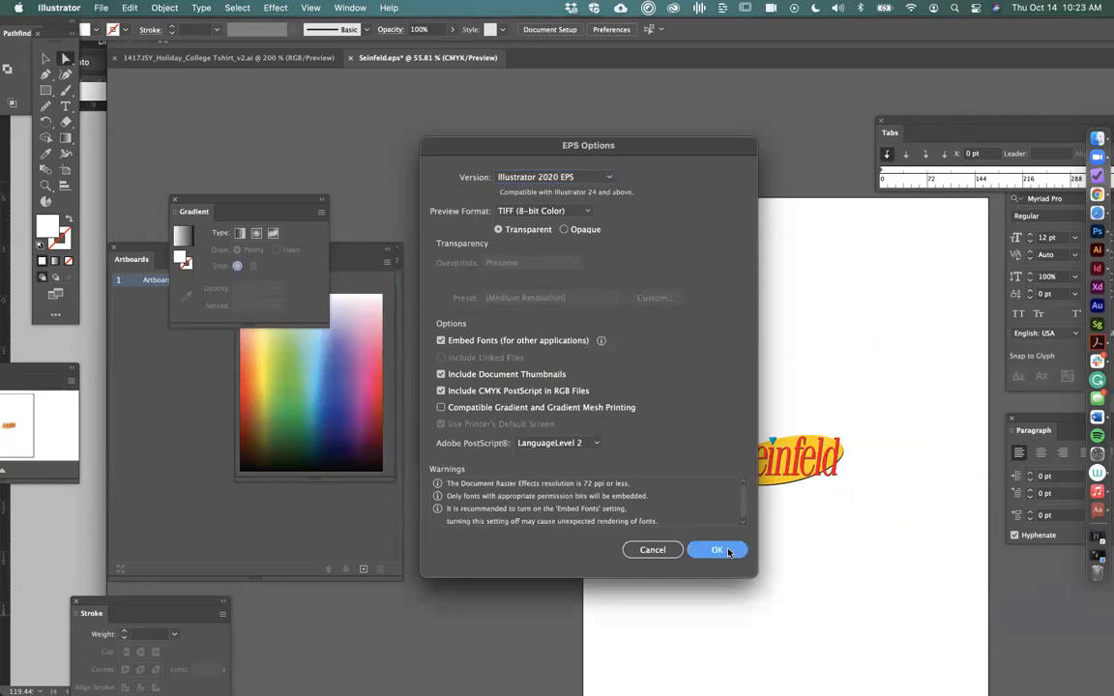
left_click(717, 550)
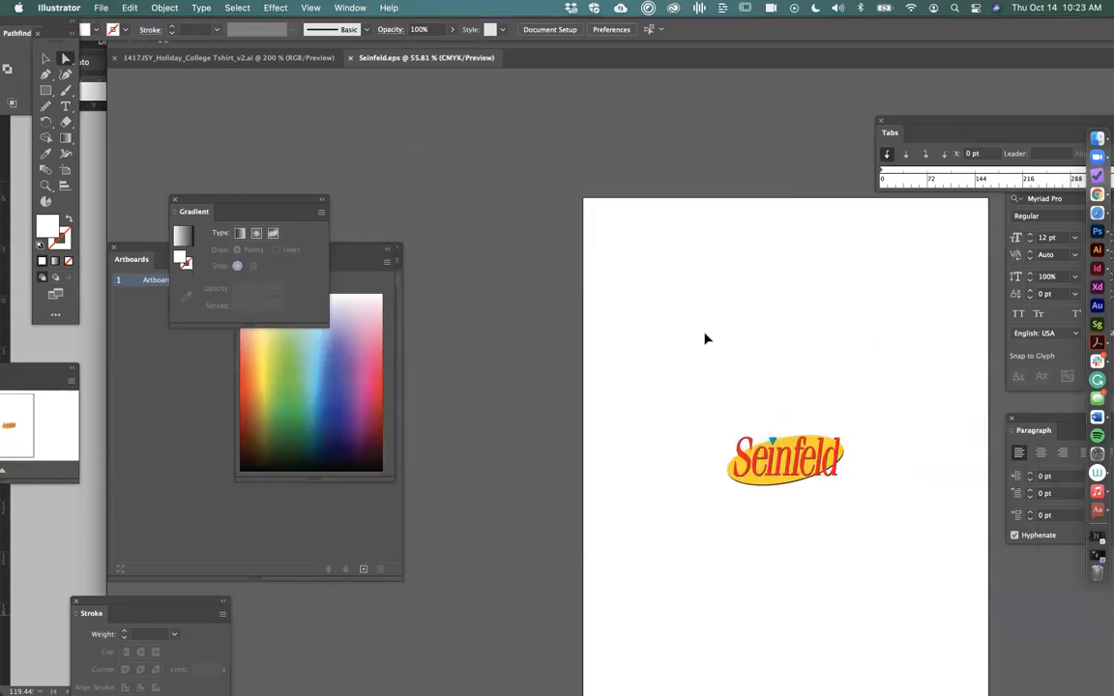
Switch back to InDesign and move the updated Seinfeld logo down inside its frame to the card's vertical centre
key("super+Tab")
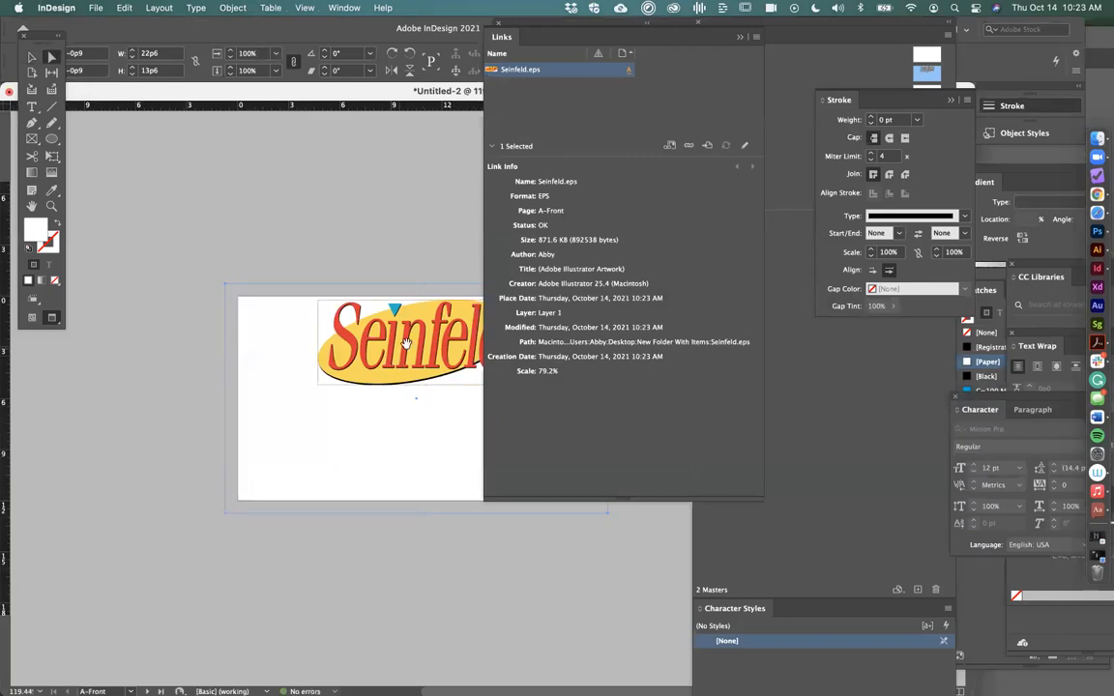
left_click_drag(406, 344, 406, 400)
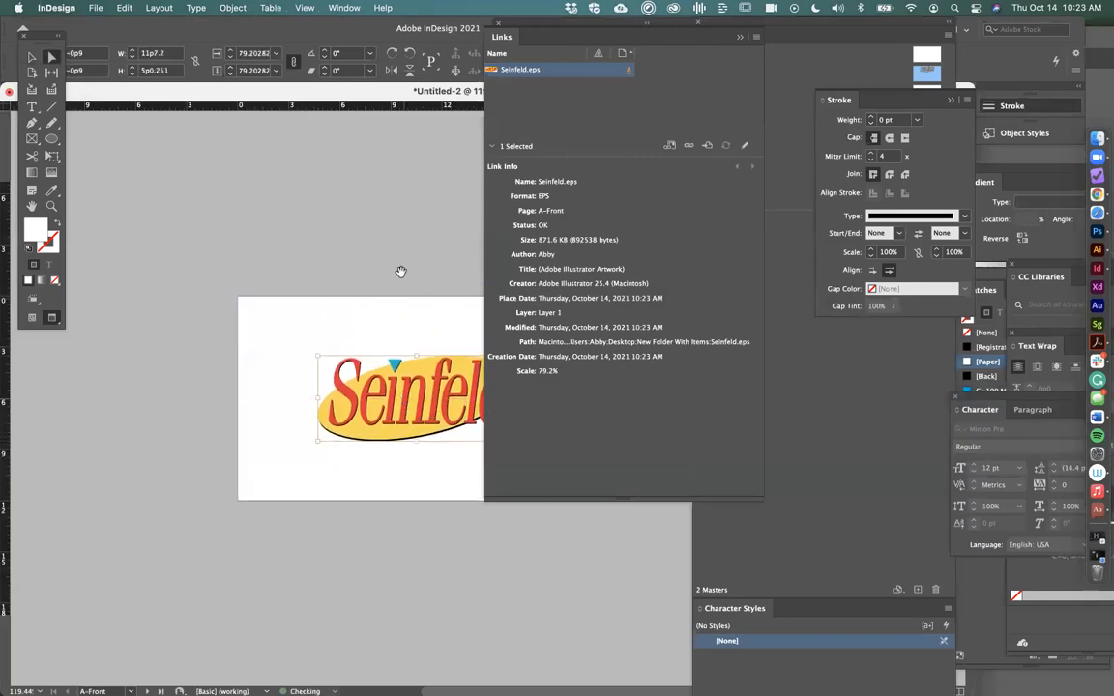
left_click(393, 258)
Select the full-bleed frame and delete all unused swatches from the document
left_click(368, 306)
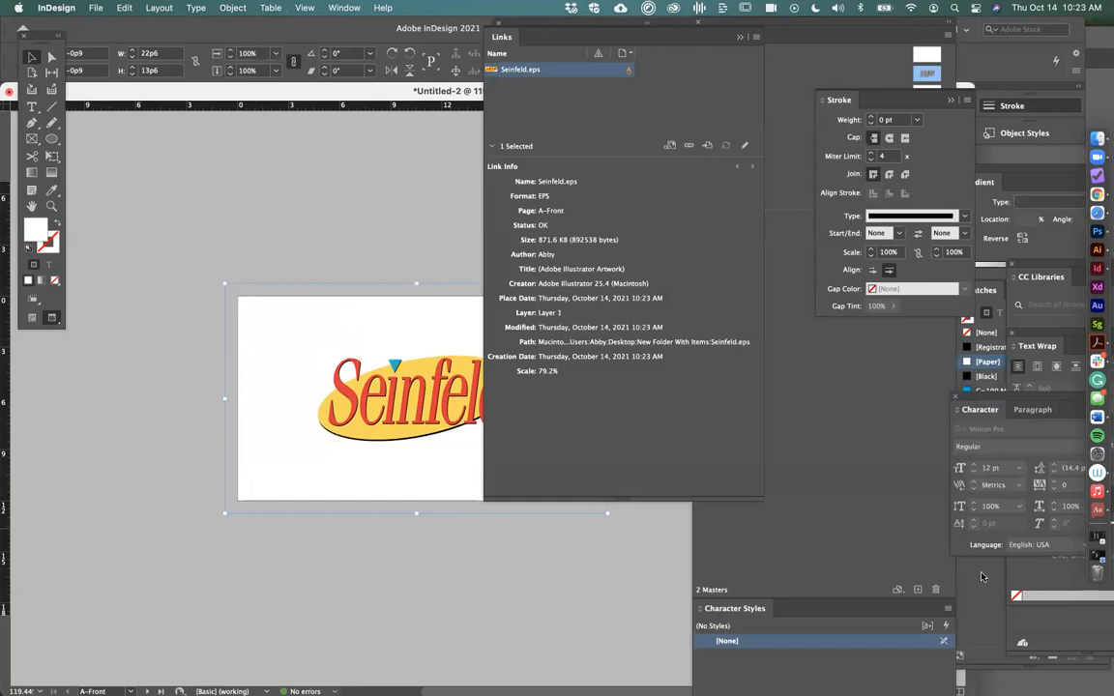
left_click(977, 364)
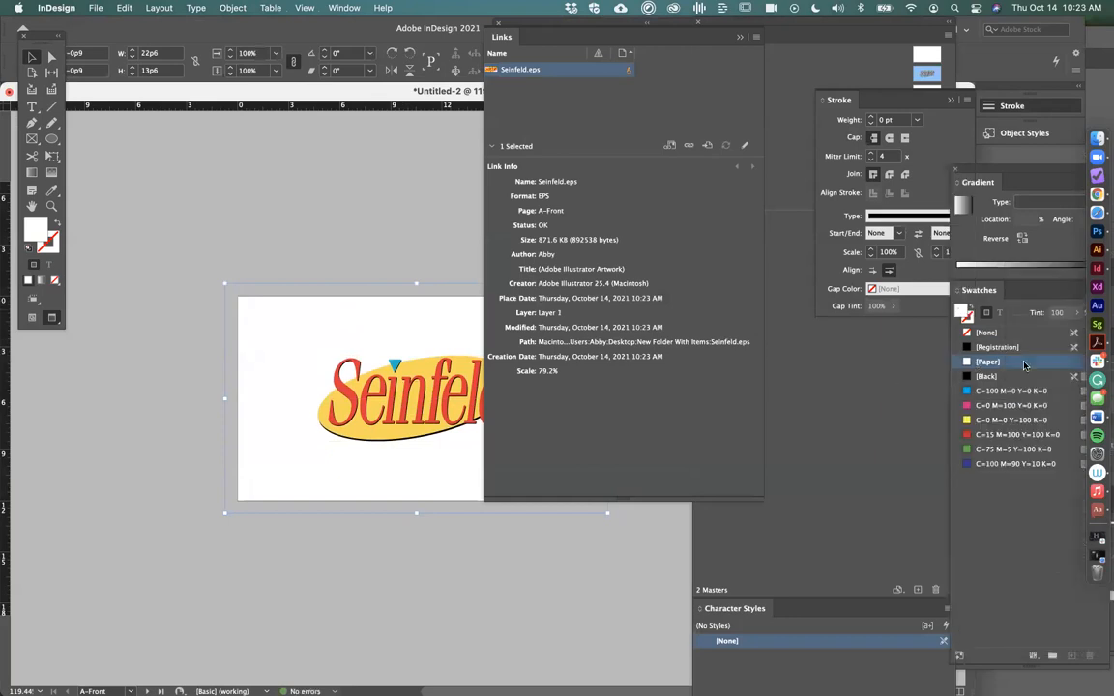
mouse_move(996, 293)
left_mouse_down()
mouse_move(888, 326)
mouse_move(772, 223)
left_mouse_up()
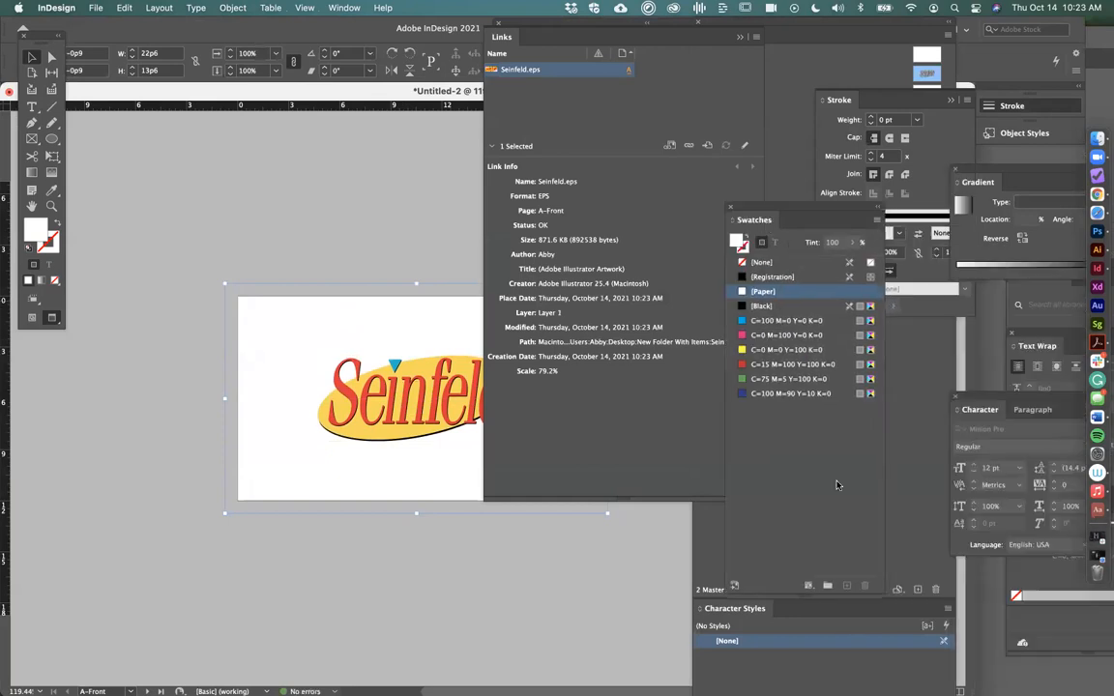
left_click(876, 220)
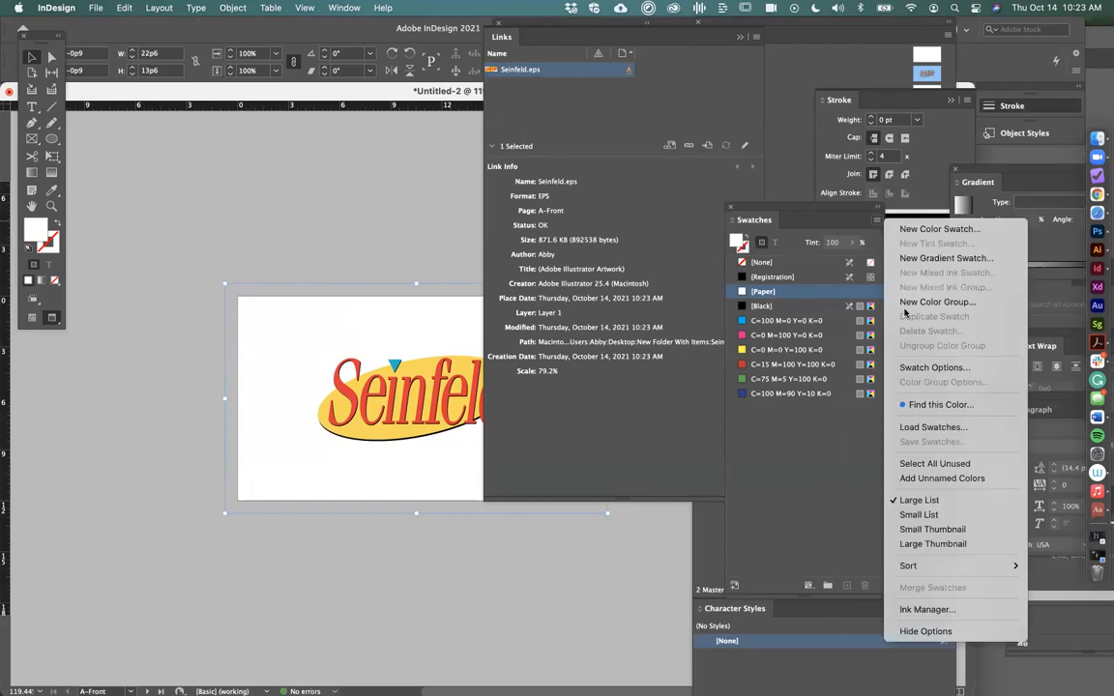
left_click(914, 462)
left_click(865, 587)
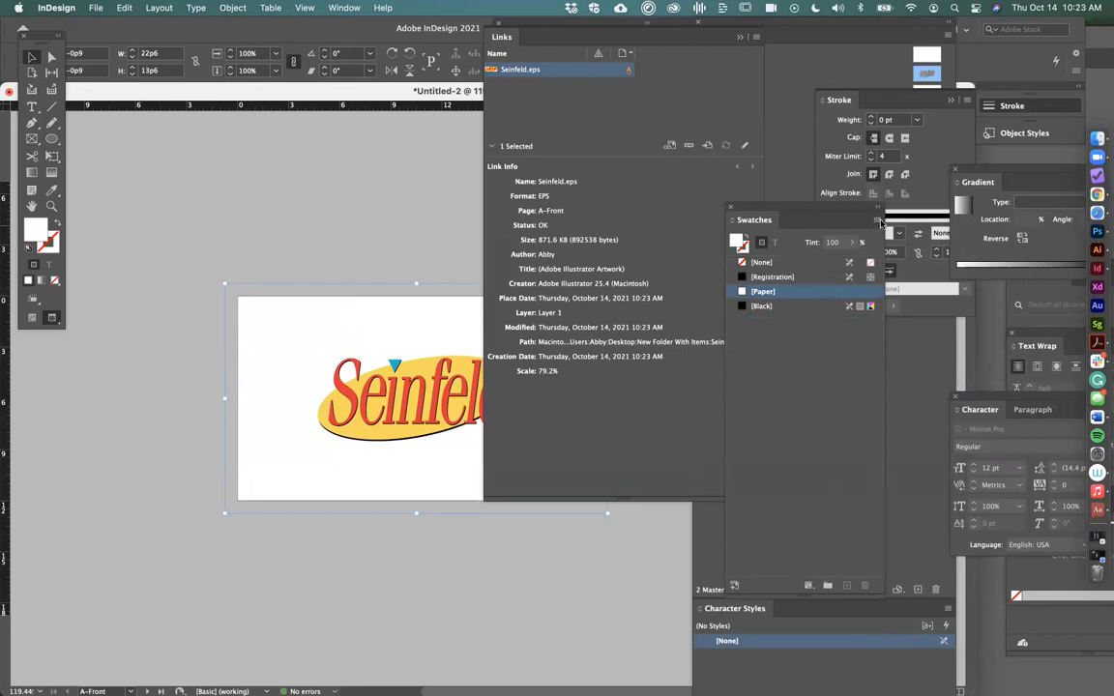
Start a new CMYK process colour swatch and raise its magenta to 66%
left_click(878, 221)
left_click(936, 229)
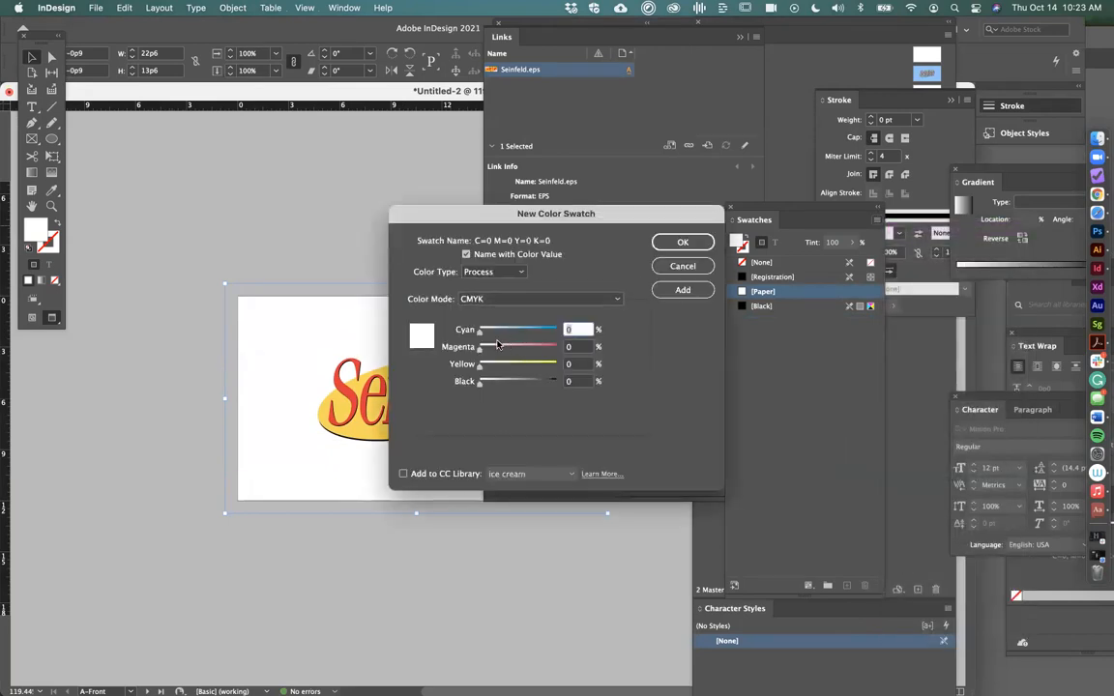
left_click_drag(480, 349, 530, 348)
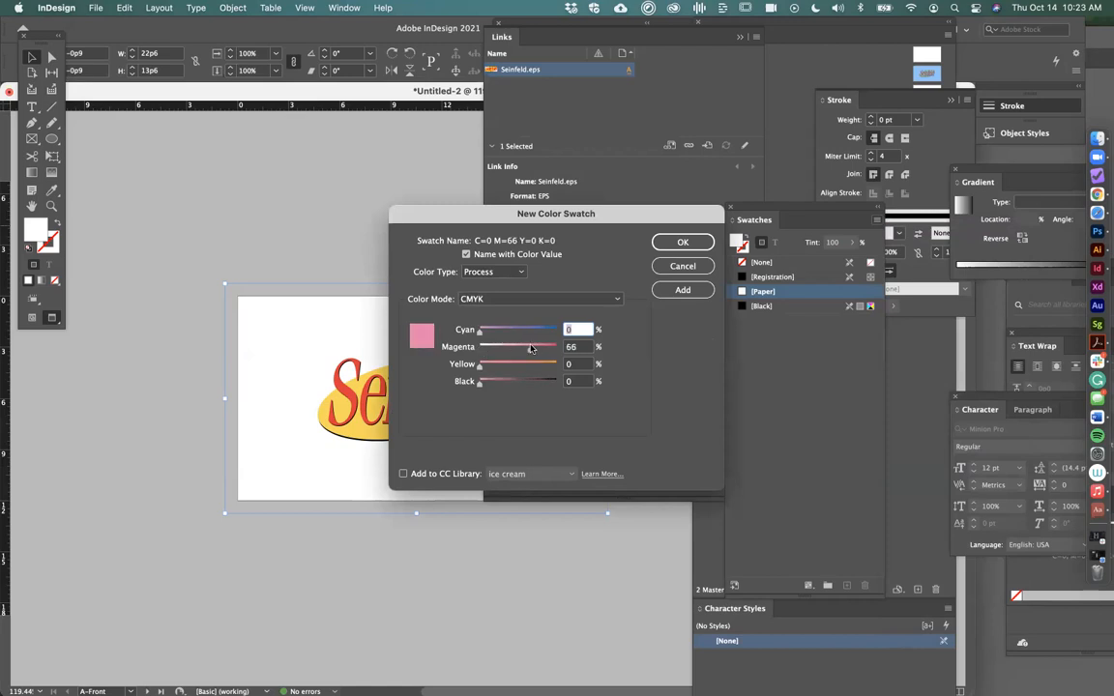
Try RGB for the new swatch, look through the other colour modes and return it to CMYK
left_click(519, 302)
left_click(510, 326)
left_click(517, 300)
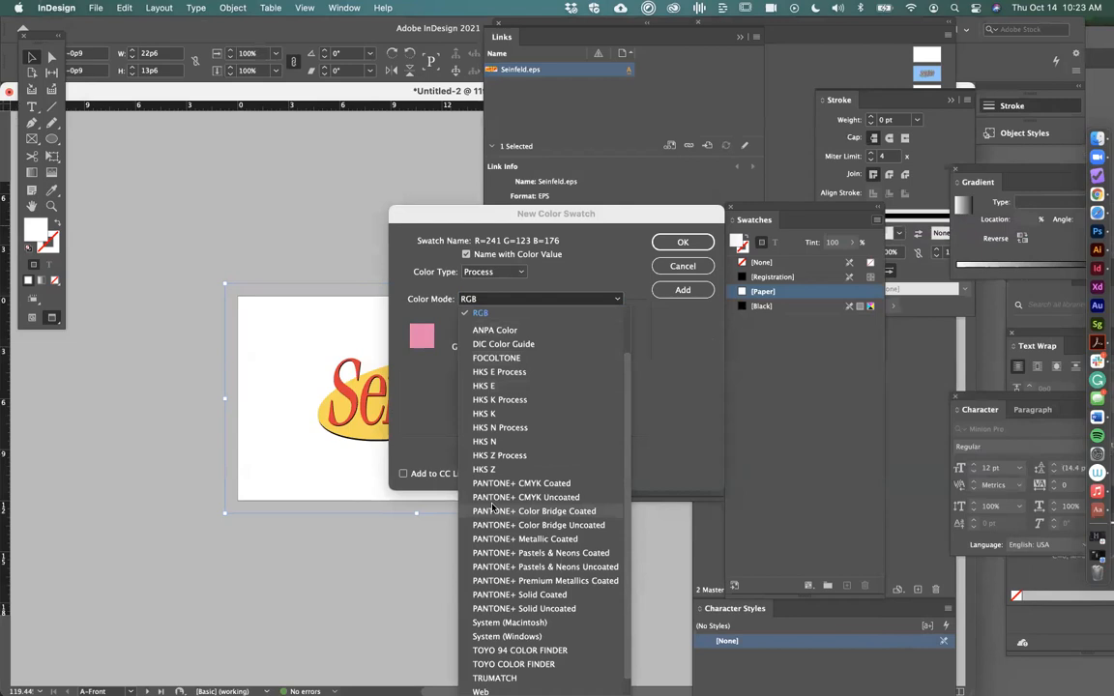
scroll(513, 485, "down", 1)
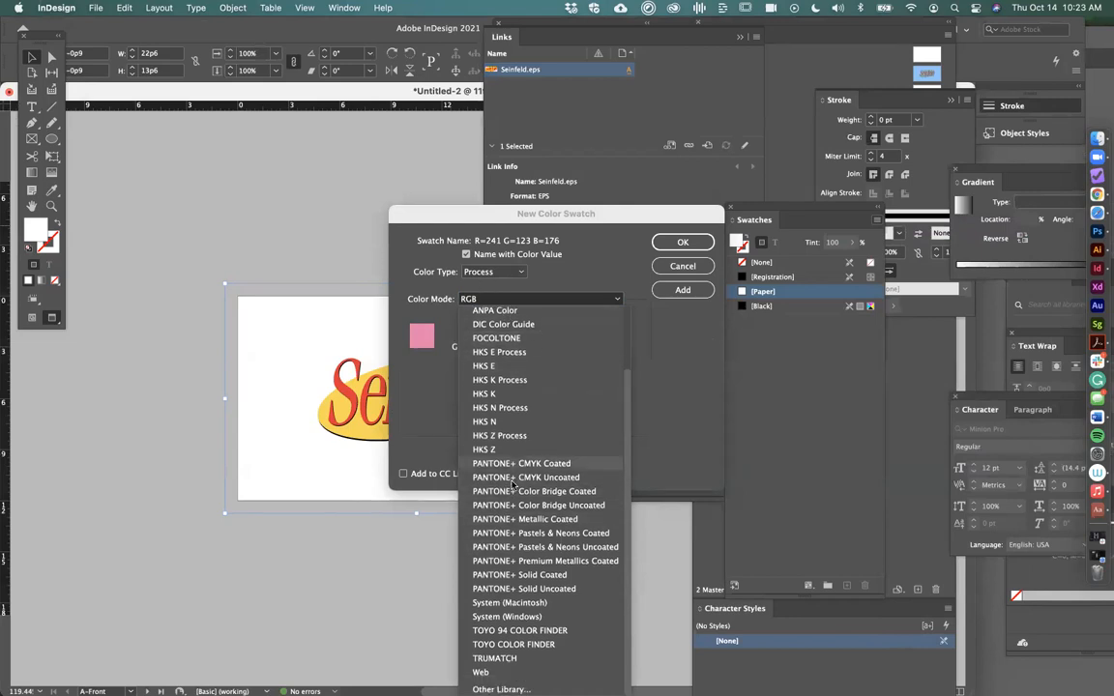
scroll(512, 356, "up", 4)
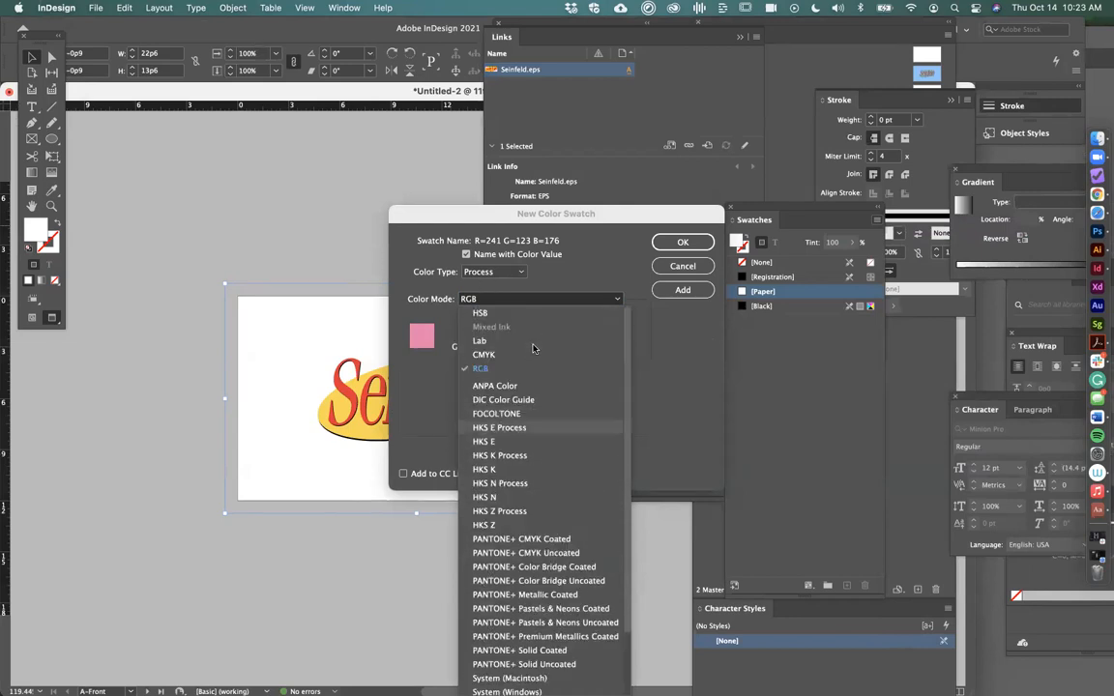
left_click(486, 355)
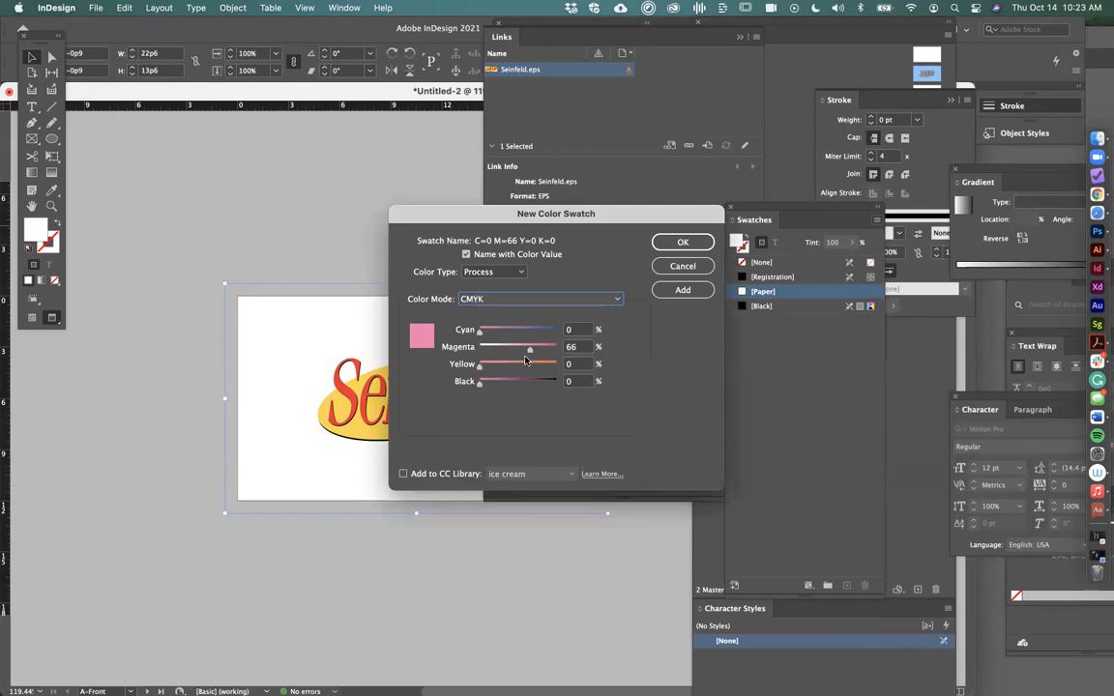
Define the new swatch as C=0 M=100 Y=100 K=32 and create it as the frame's red fill
left_click(561, 349)
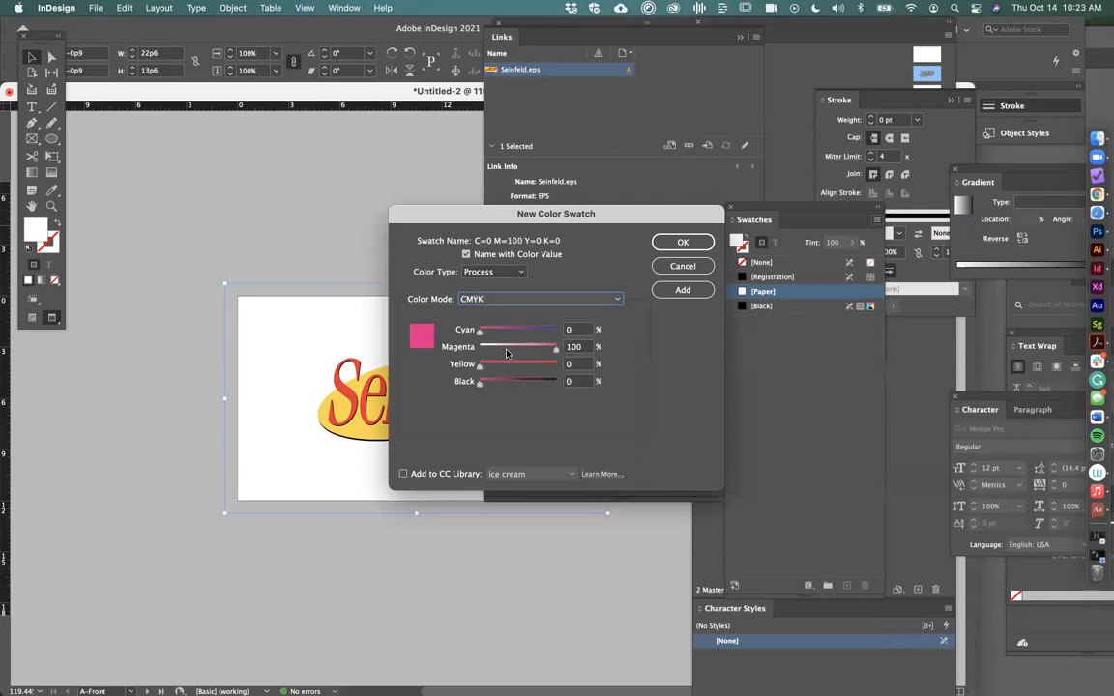
left_click(558, 365)
left_click(490, 384)
left_click(504, 384)
left_click(683, 242)
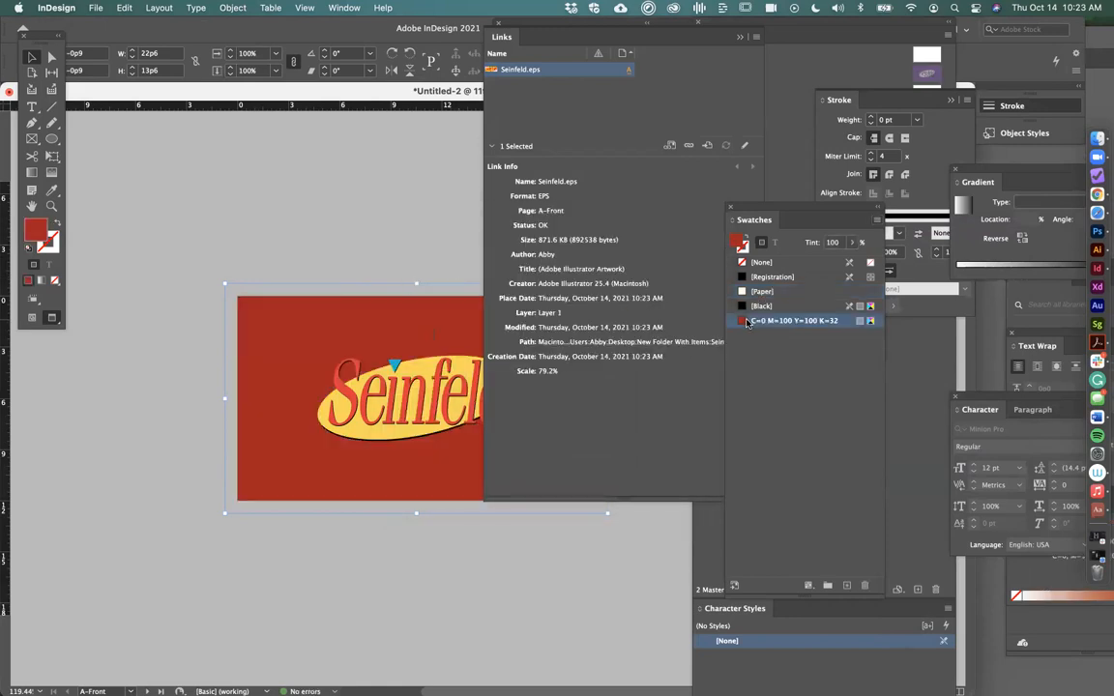
Darken the red swatch by setting its black to 45%, and deselect the frame to view the whole card
double_click(749, 320)
left_click_drag(538, 357, 558, 359)
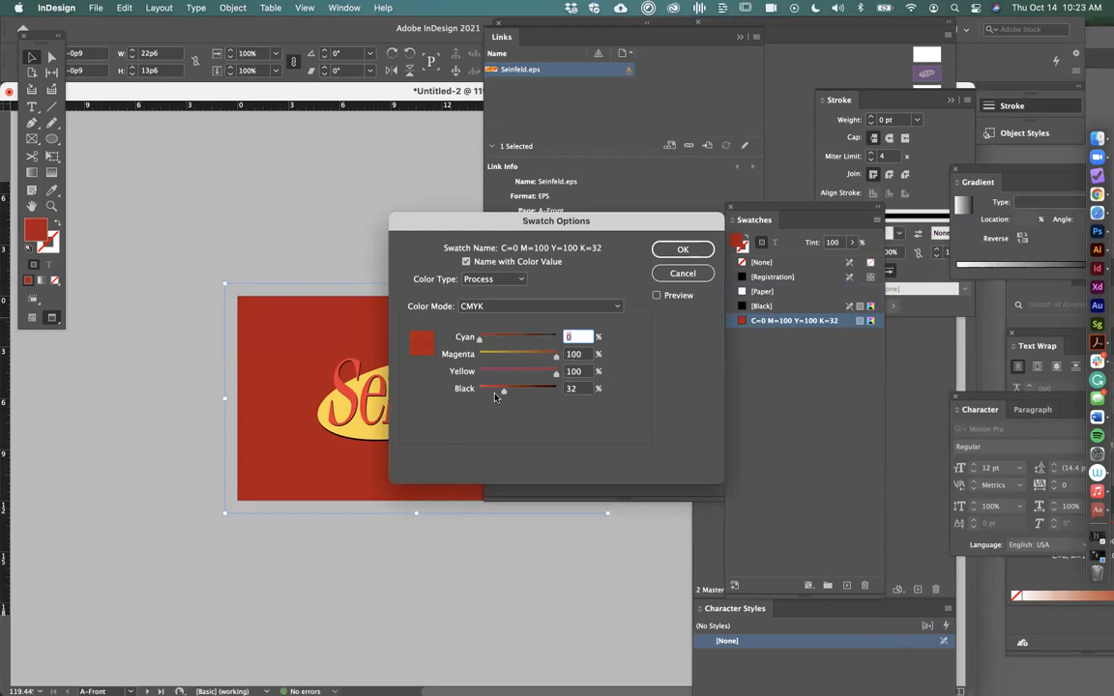
left_click_drag(497, 391, 513, 390)
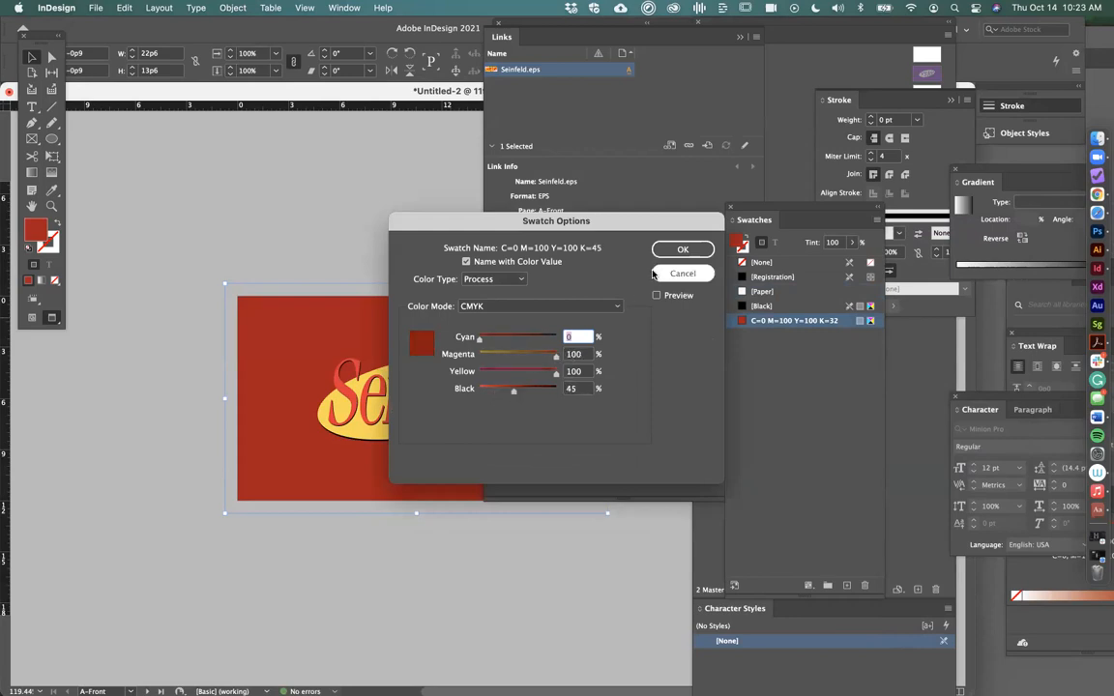
left_click(683, 249)
left_click(360, 264)
key("super+minus")
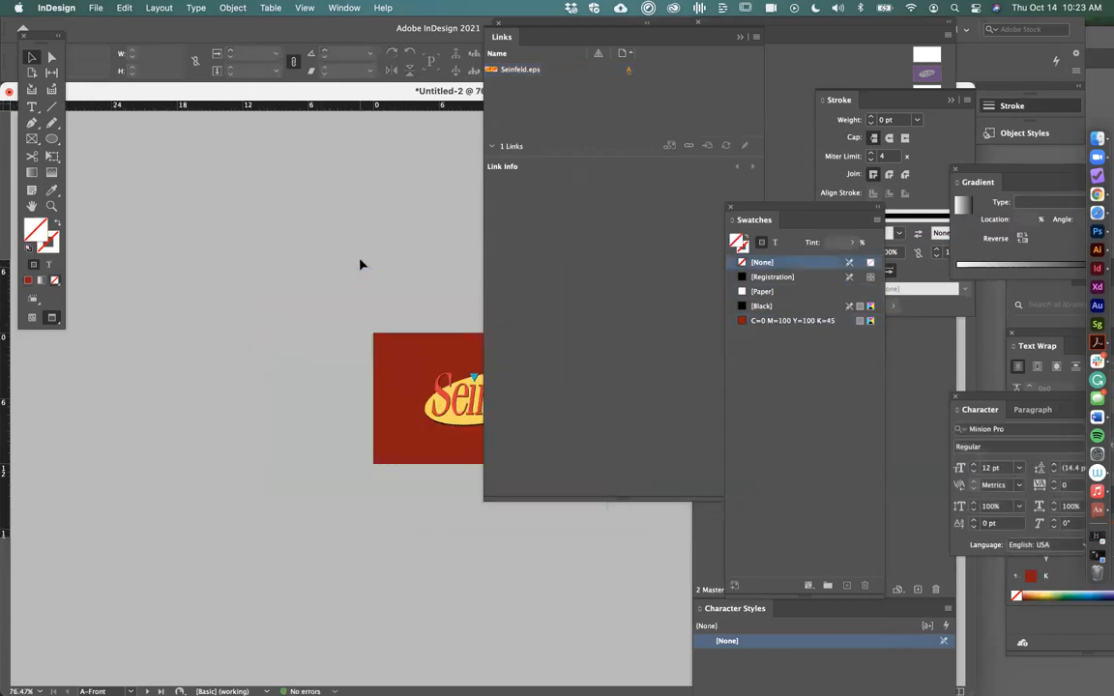
Collapse the Links panel, open page 1, and examine the front card in preview and in normal view with bleed and margins shown
left_click(740, 36)
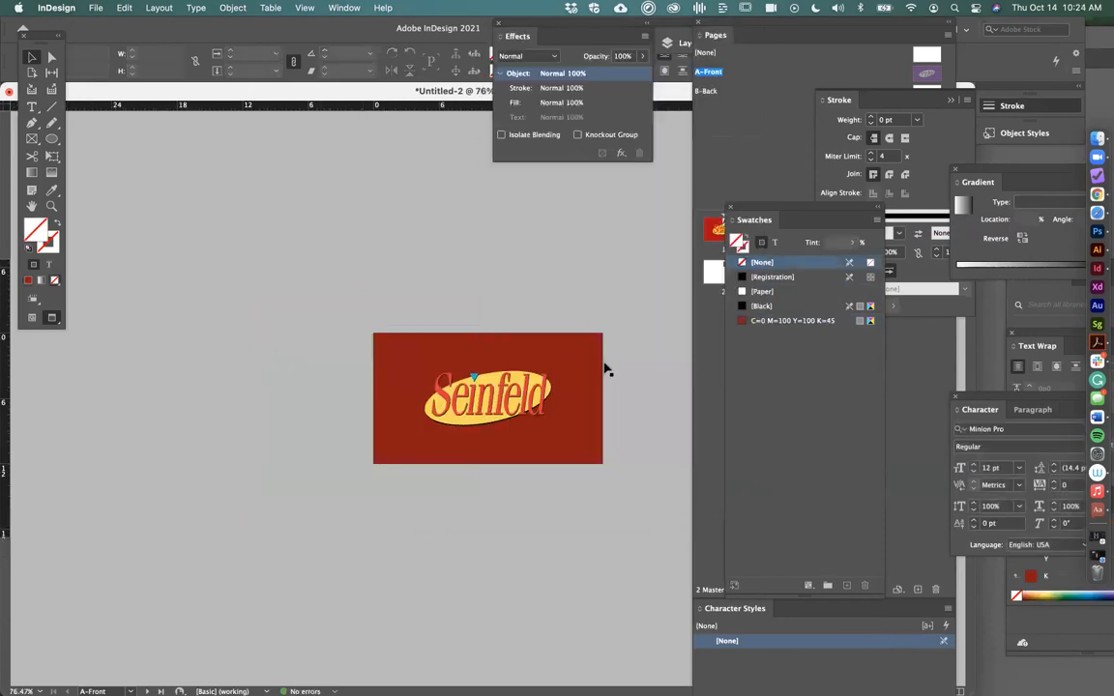
left_click(716, 133)
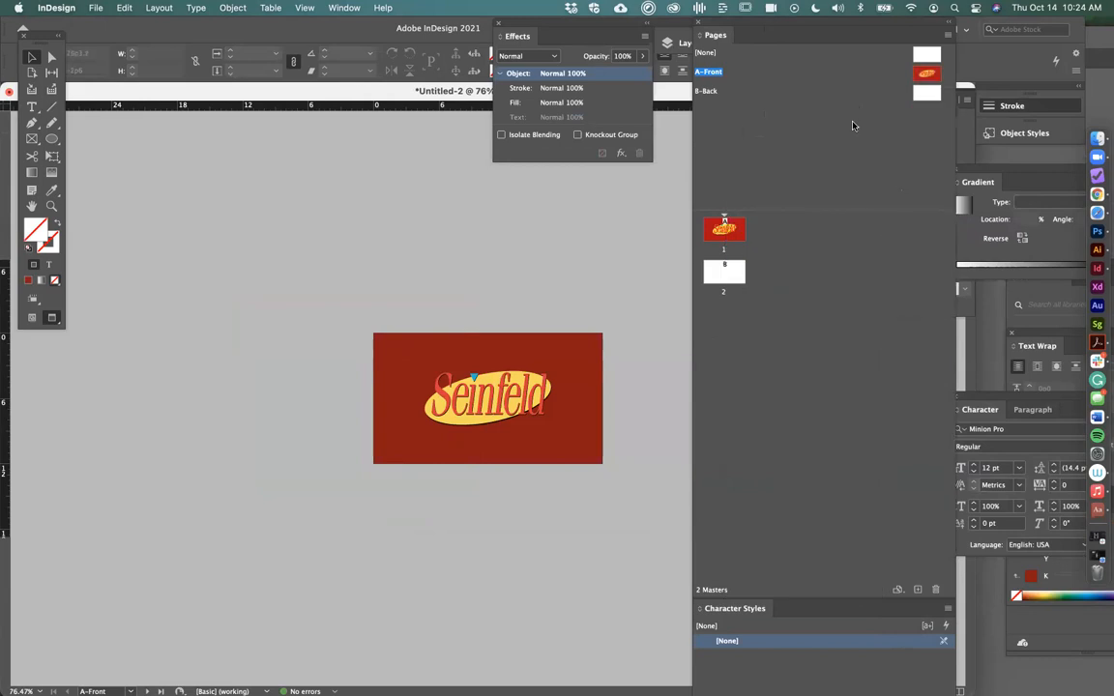
double_click(929, 72)
double_click(725, 238)
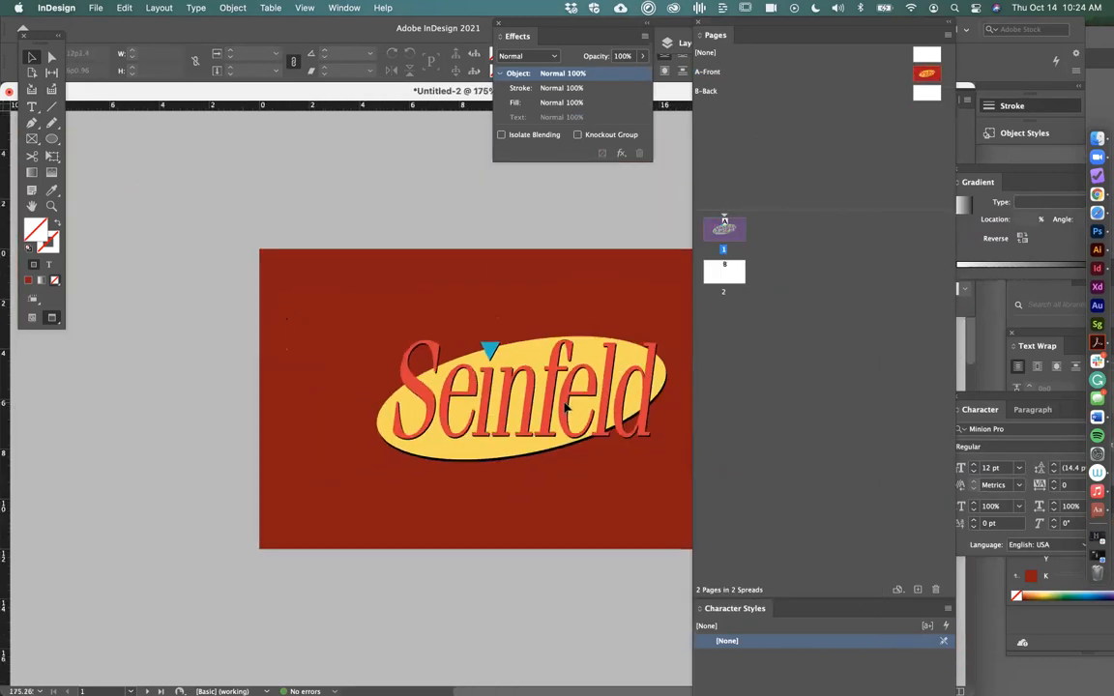
scroll(566, 408, "up", 4)
scroll(566, 408, "down", 4)
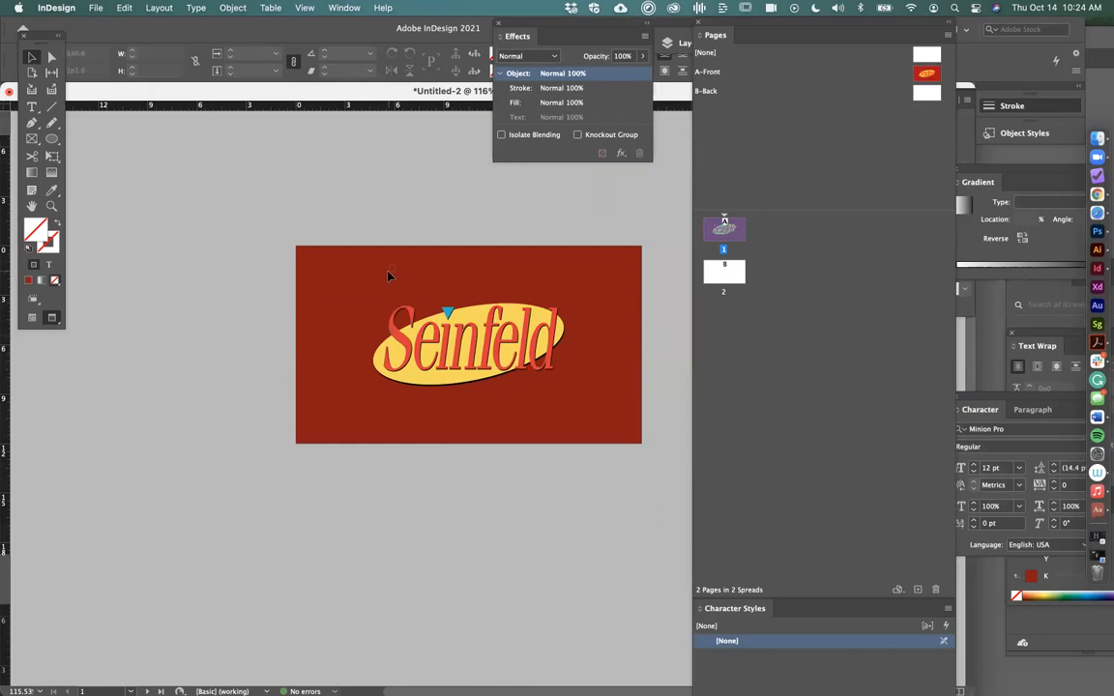
left_click(924, 81)
double_click(722, 230)
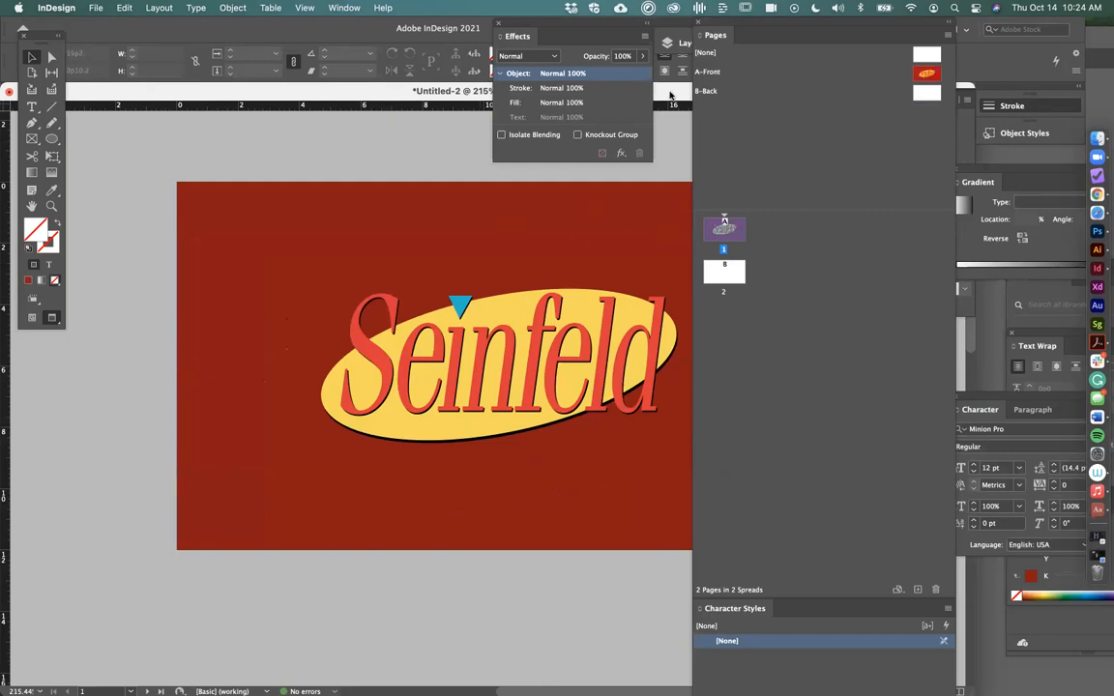
key("w")
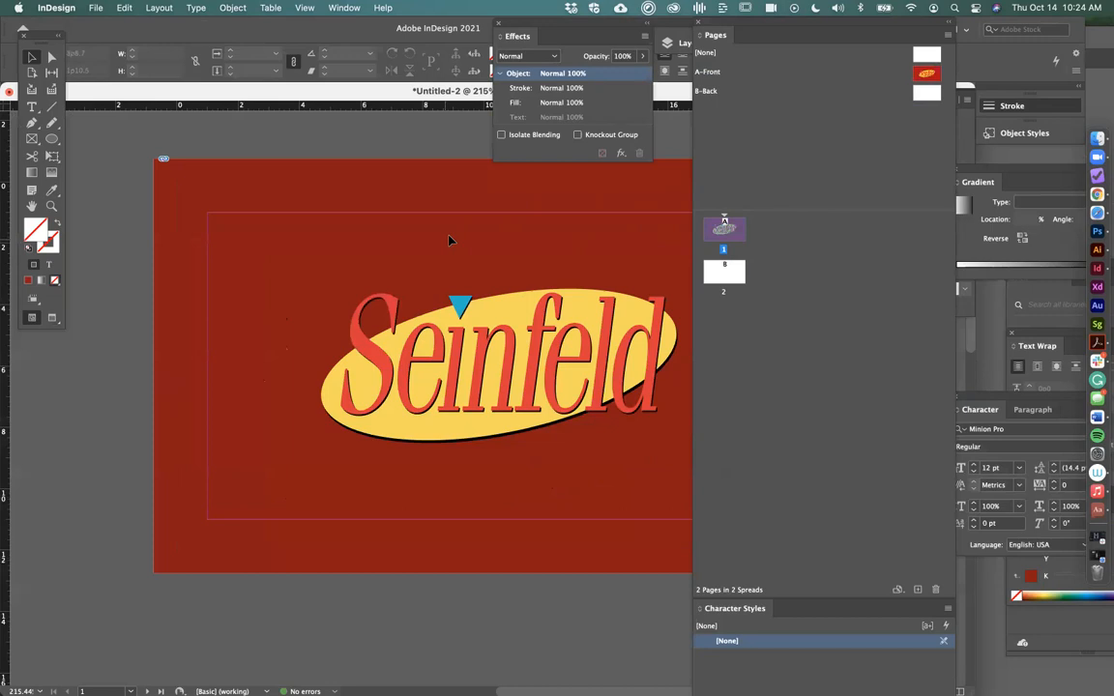
scroll(444, 240, "down", 5)
scroll(445, 240, "up", 1)
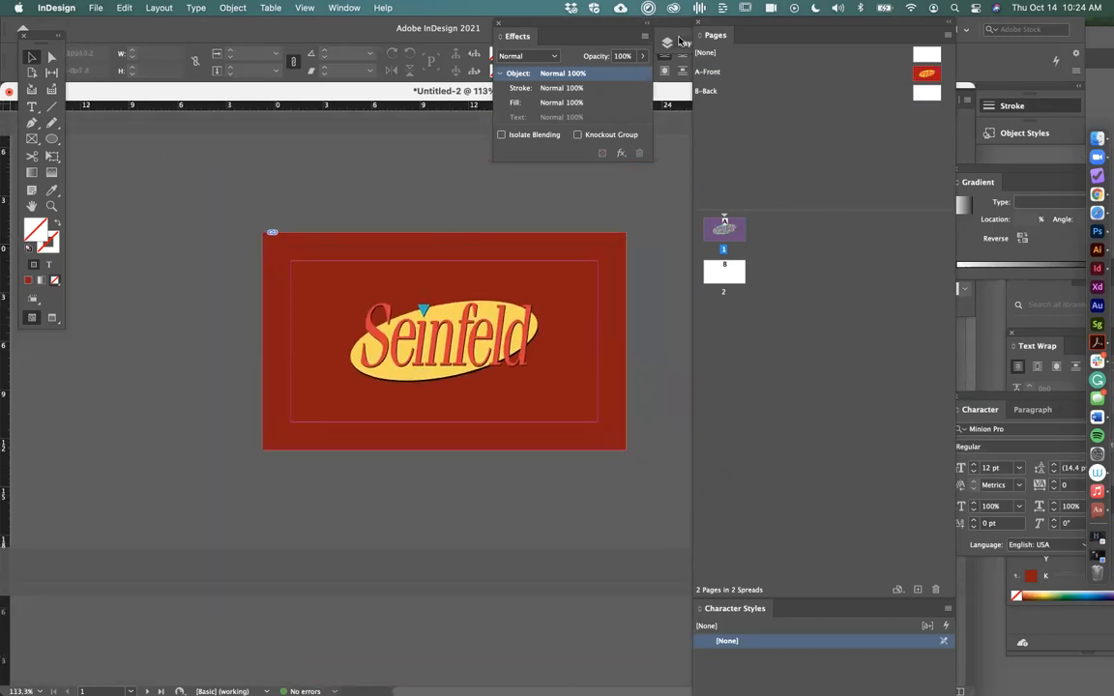
Create a new layer named "guides"
left_click(666, 43)
left_click(646, 36)
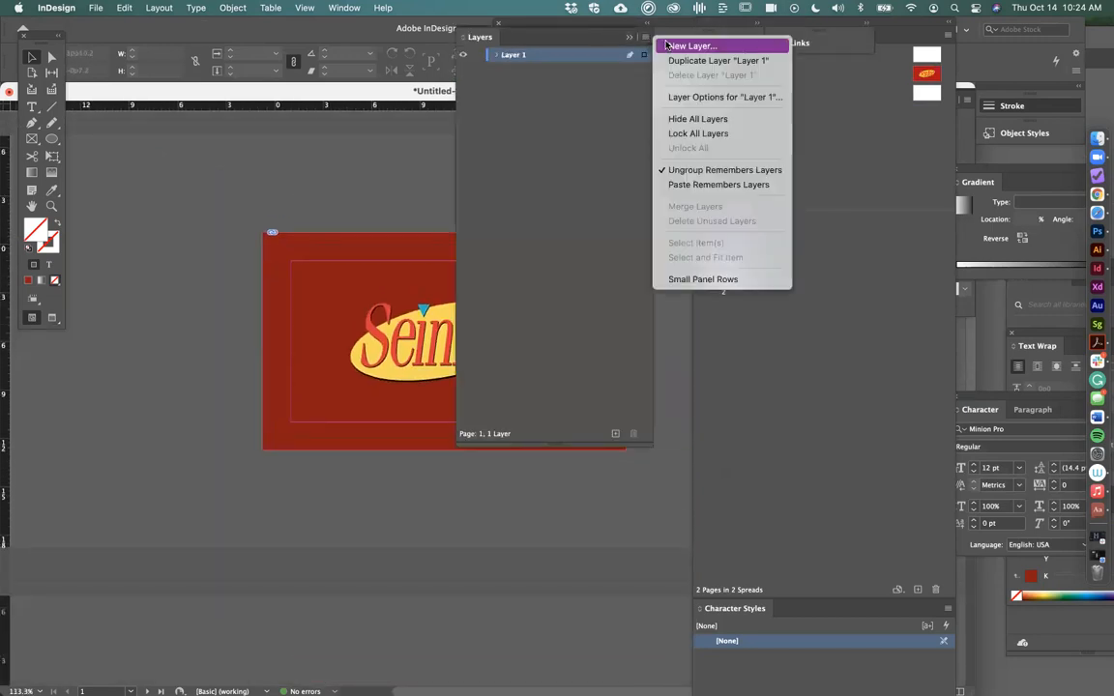
left_click(666, 43)
type("guides")
key("Return")
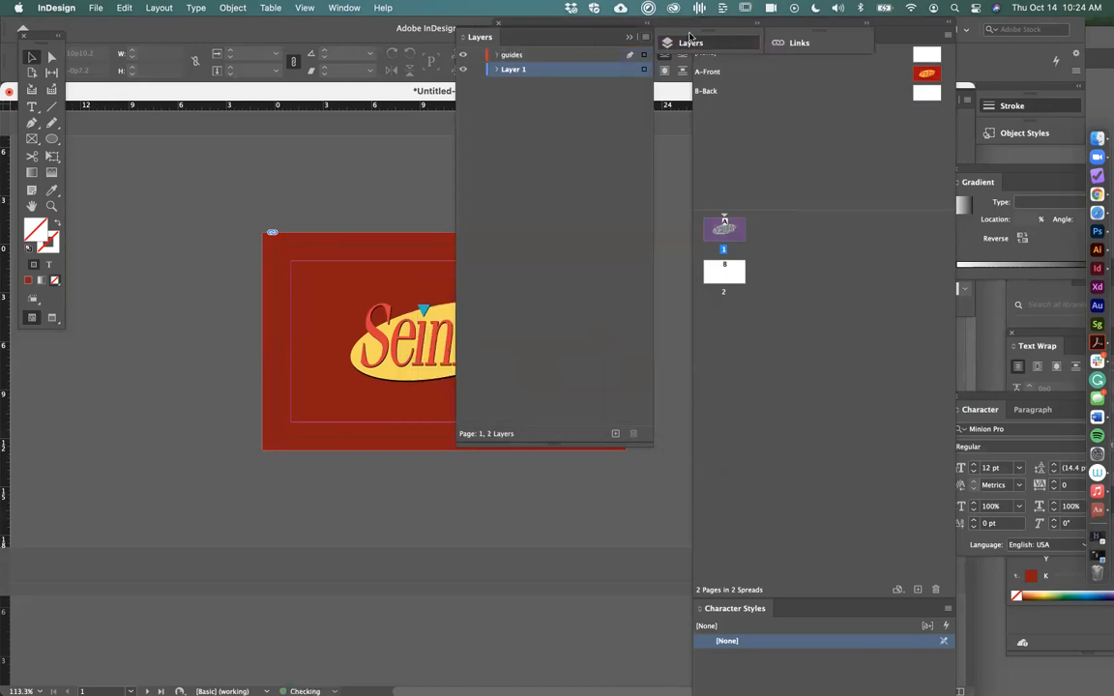
Rename Layer 1 to "art" and add a new layer named "text" directly above it
double_click(530, 70)
type("art")
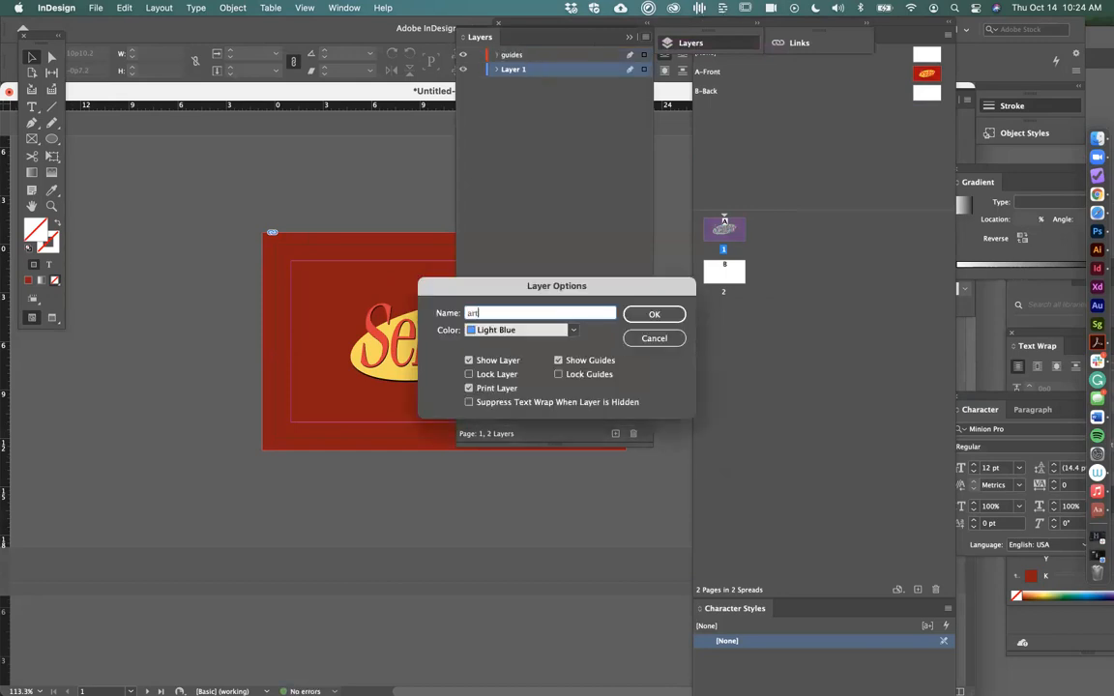
key("Return")
left_click(646, 37)
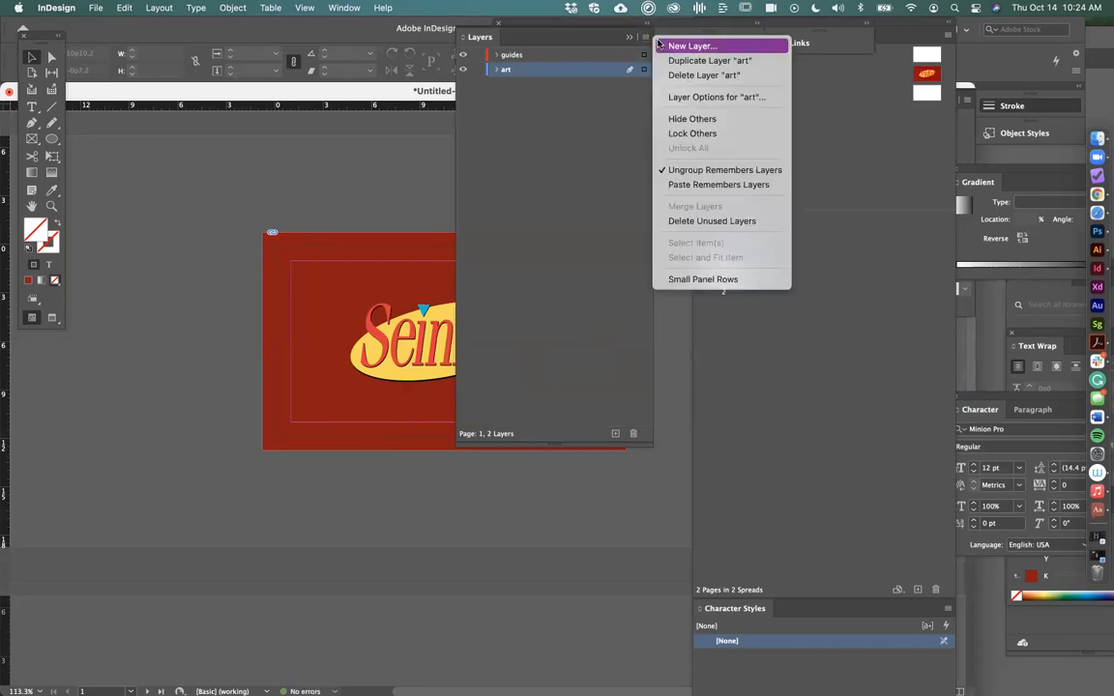
left_click(692, 46)
type("text")
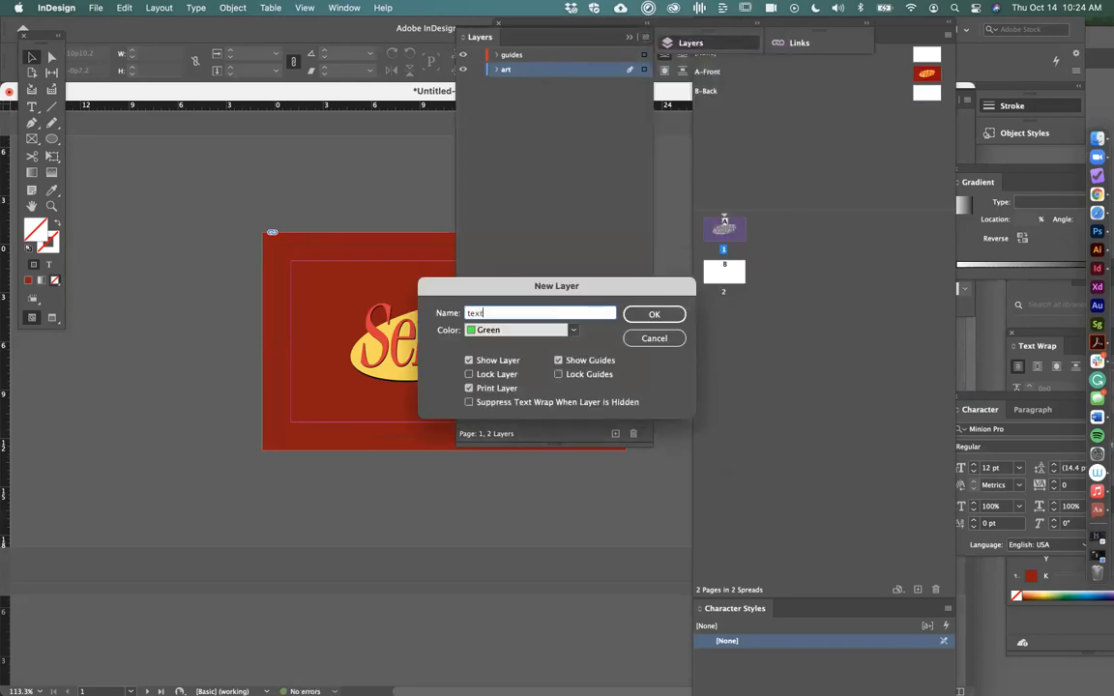
key("Return")
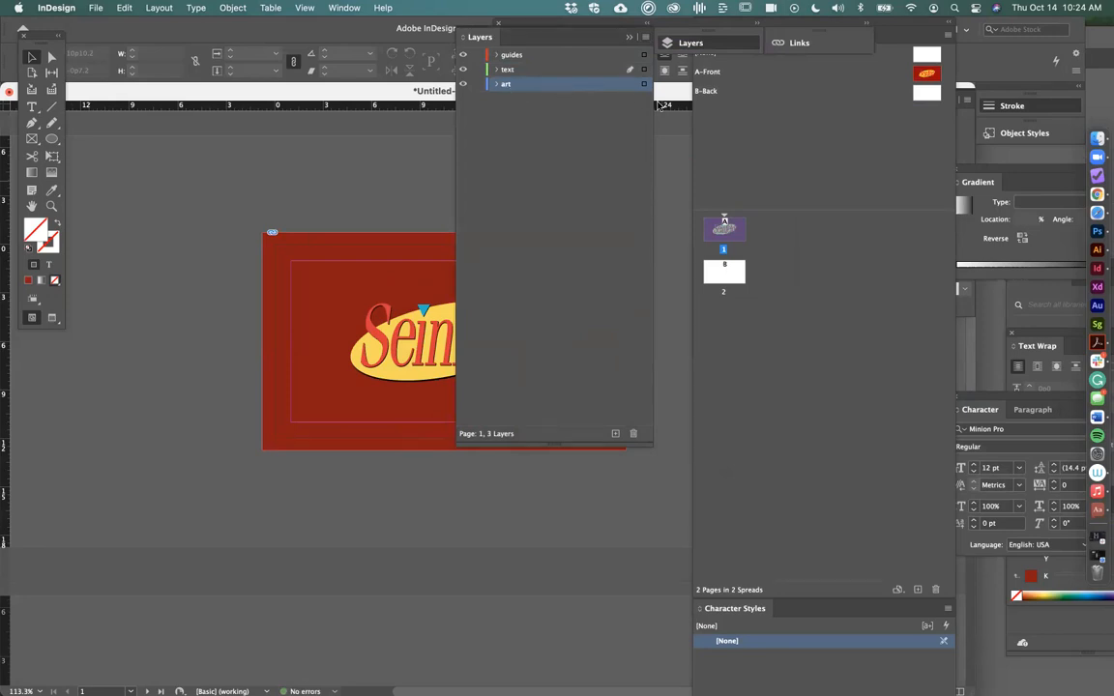
Open the A-Front master, select its red background frame, and move the Layers panel clear of the card
double_click(834, 71)
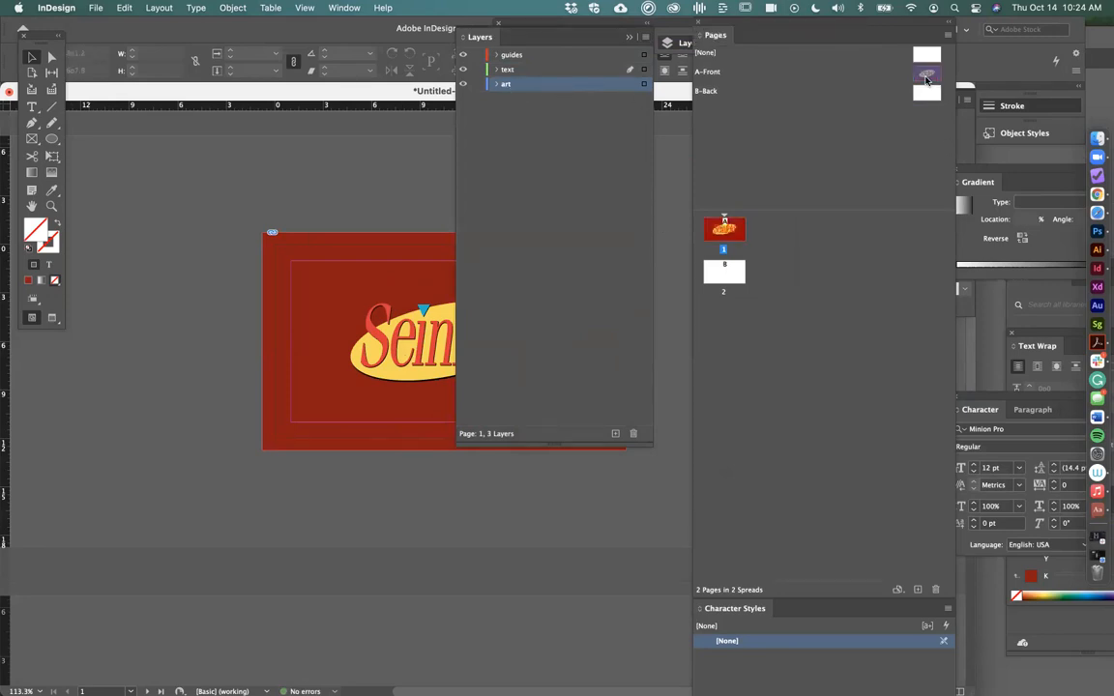
left_click(341, 363)
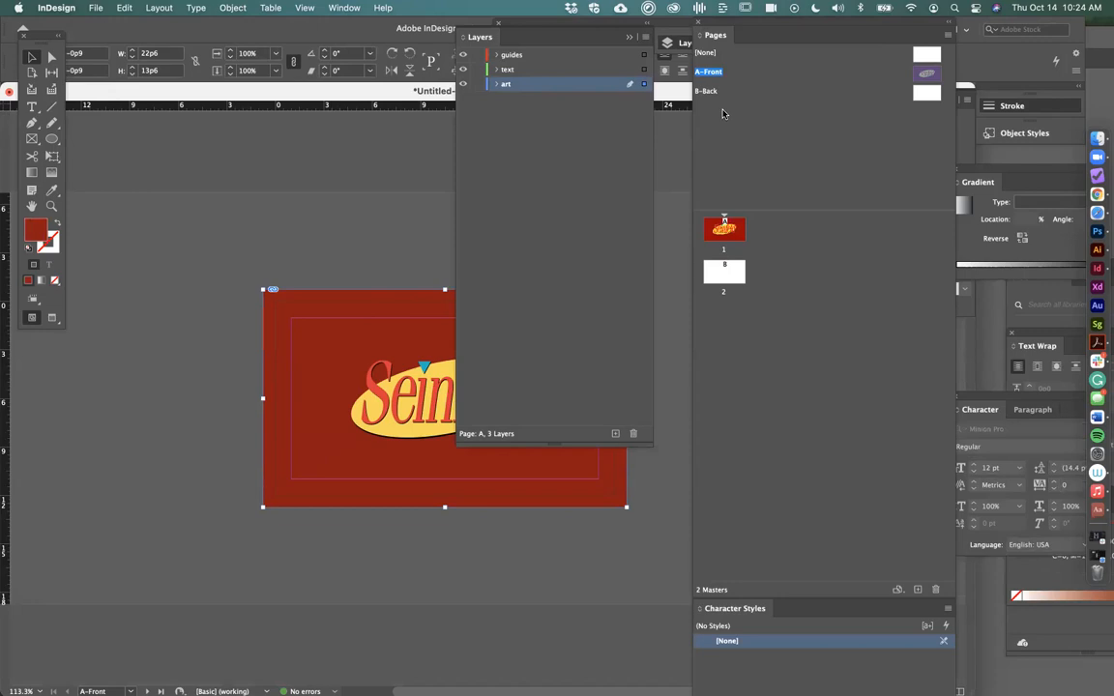
left_click_drag(478, 36, 980, 191)
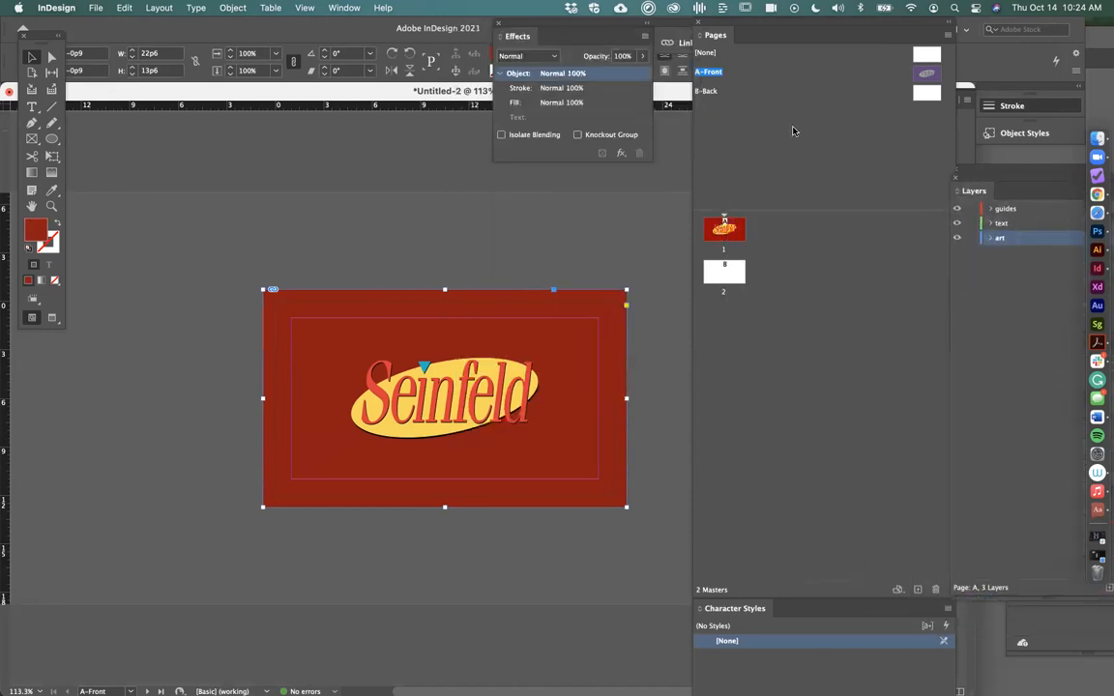
Open the B-Back master and set its number of columns to 6
double_click(926, 97)
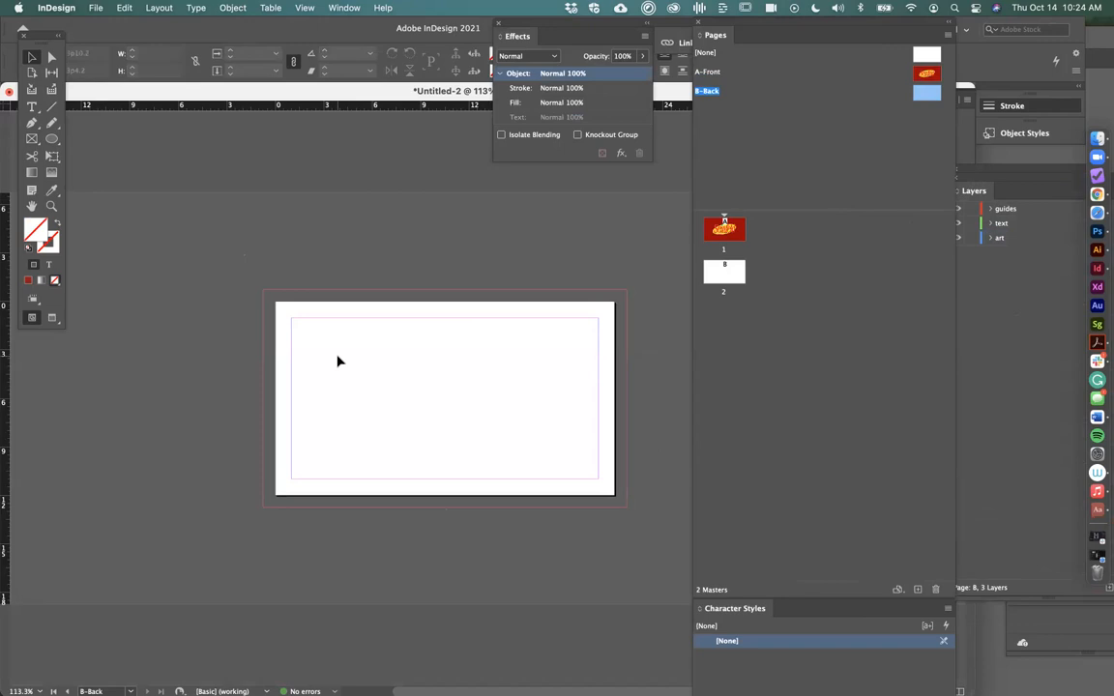
key("super+equal")
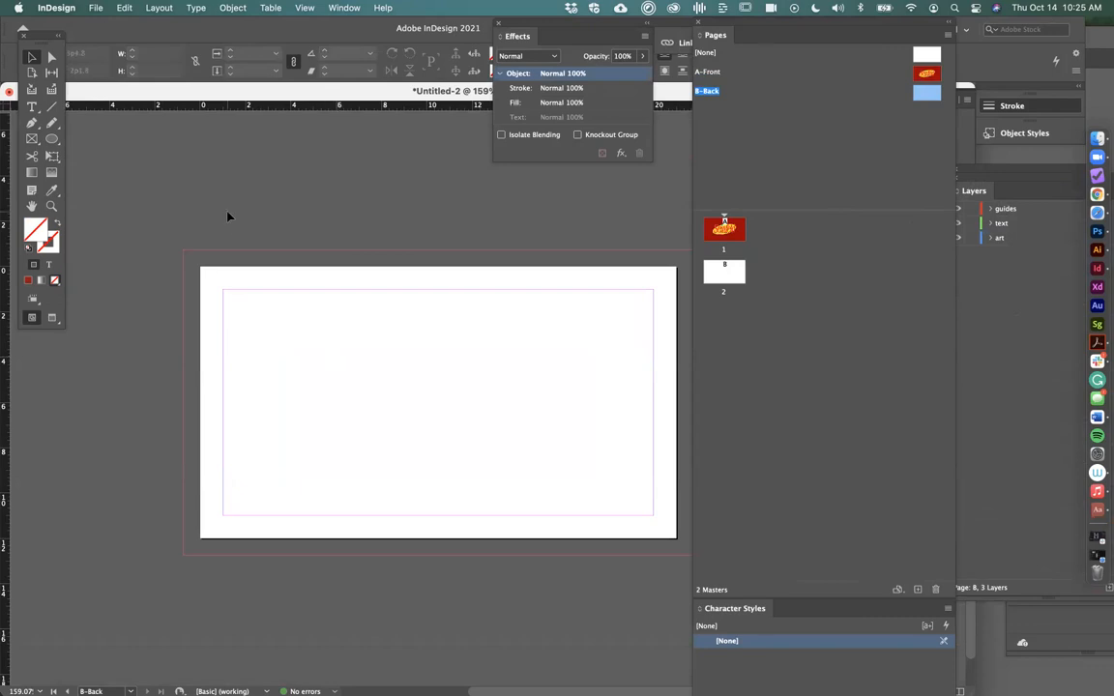
left_click(160, 8)
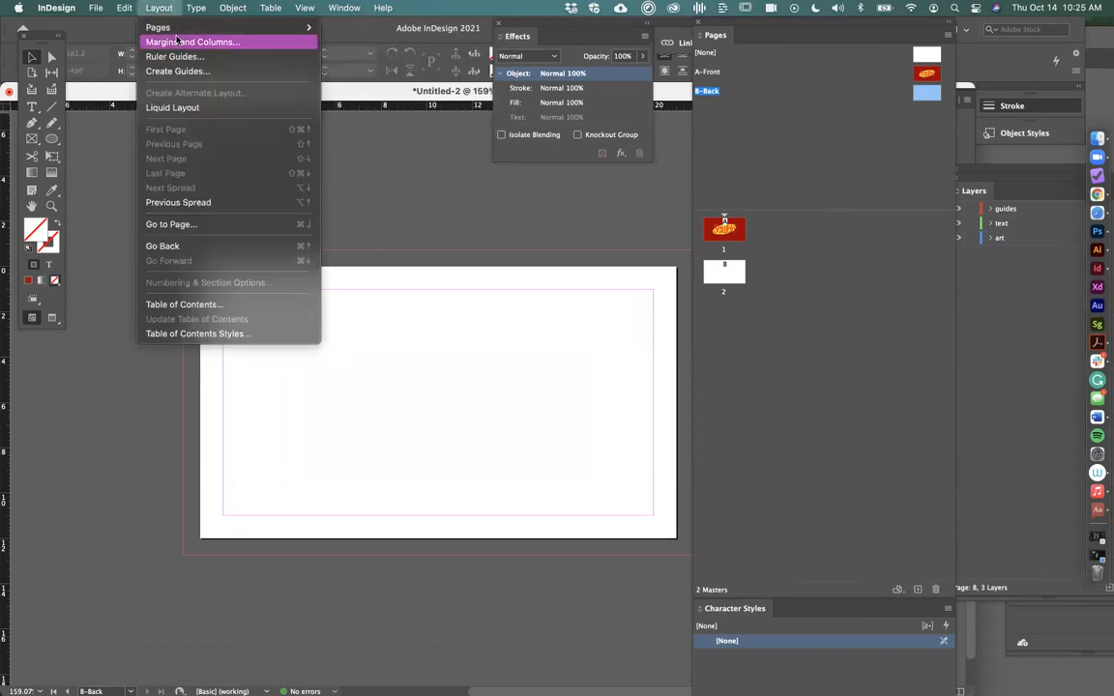
left_click(177, 42)
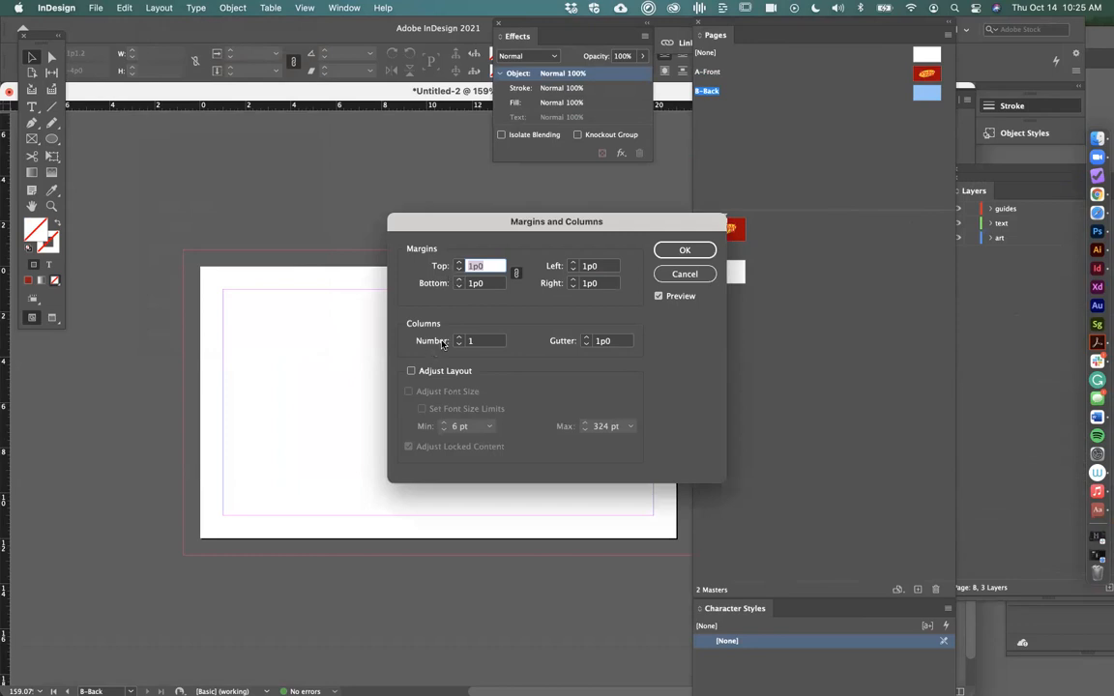
left_click(459, 337)
left_click(460, 338)
left_click(460, 338)
left_click(460, 338)
left_click(460, 338)
Reduce the column gutter on the B-Back master to 0p6 and apply the column layout
left_click(586, 343)
left_click(586, 343)
left_click(586, 343)
left_click(586, 344)
left_click(586, 343)
left_click(586, 343)
left_click_drag(513, 220, 828, 149)
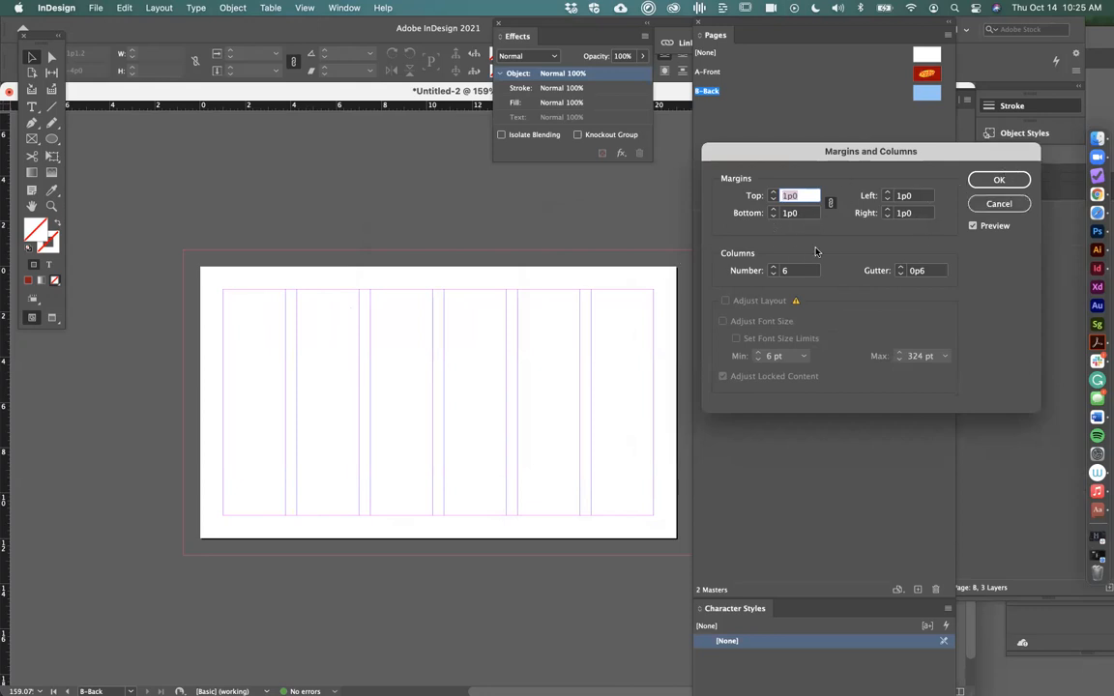
left_click(993, 178)
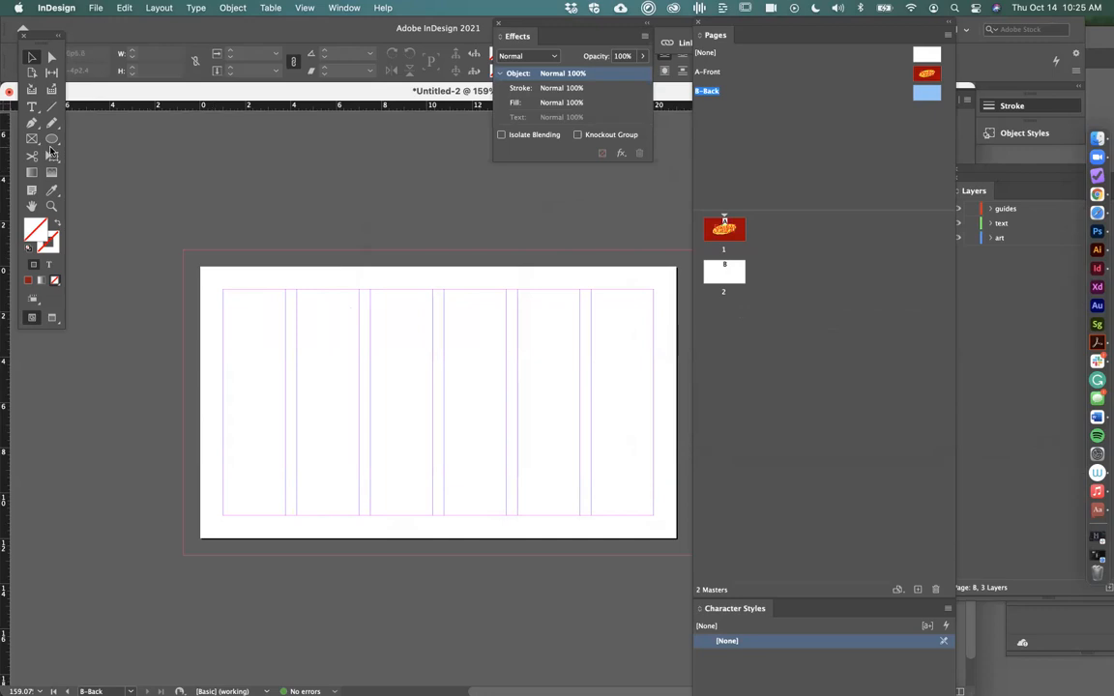
Draw a circular frame 6p0 in diameter at the upper-left margin corner of the B-Back master, spanning the first two columns
left_click_drag(32, 143, 87, 151)
left_click_drag(226, 308, 288, 346)
key("v")
left_click_drag(236, 316, 361, 405)
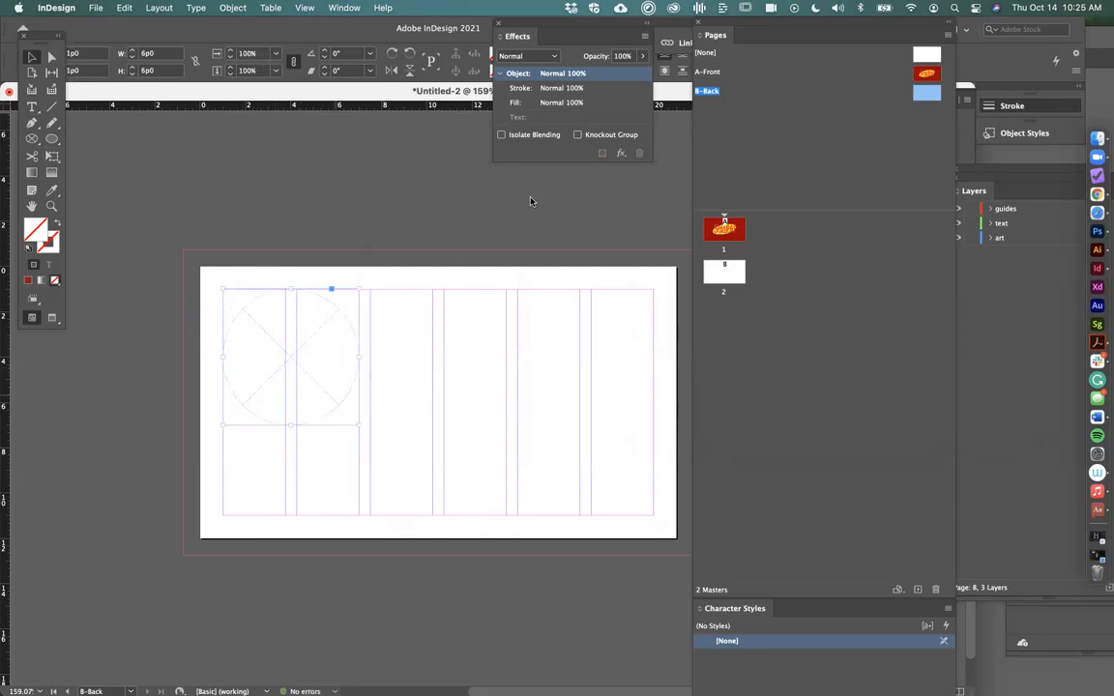
Place seinfeld.tif into the circular frame
key("super+d")
left_click(314, 214)
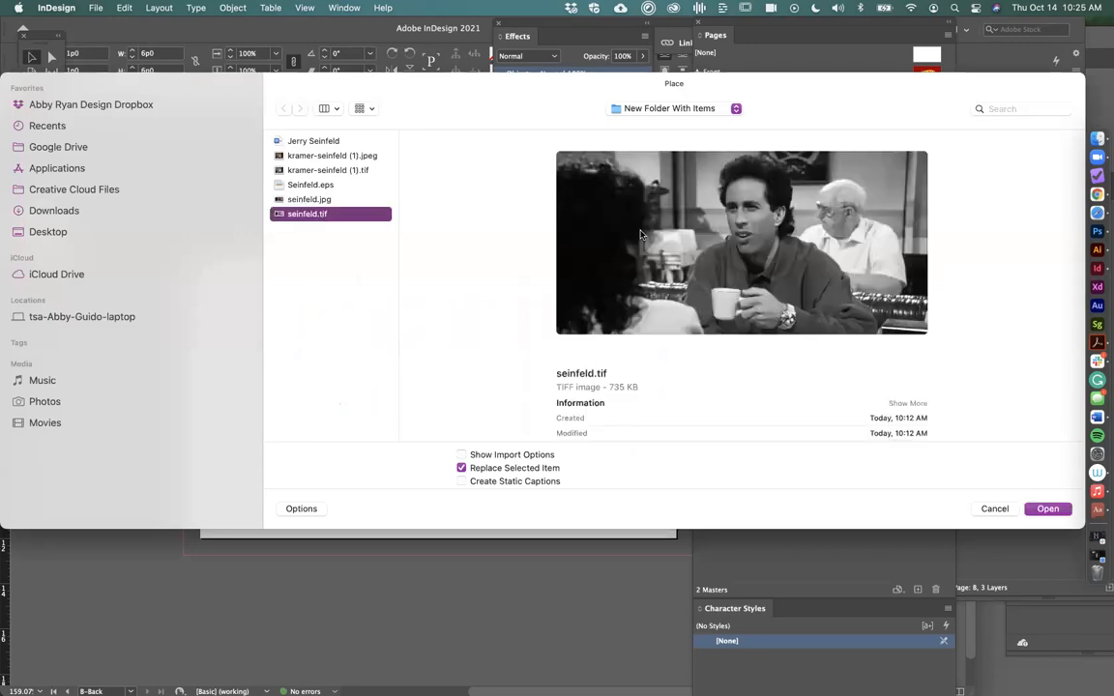
key("Return")
Scale the placed photo down inside the circular frame to about 15.4%
key("a")
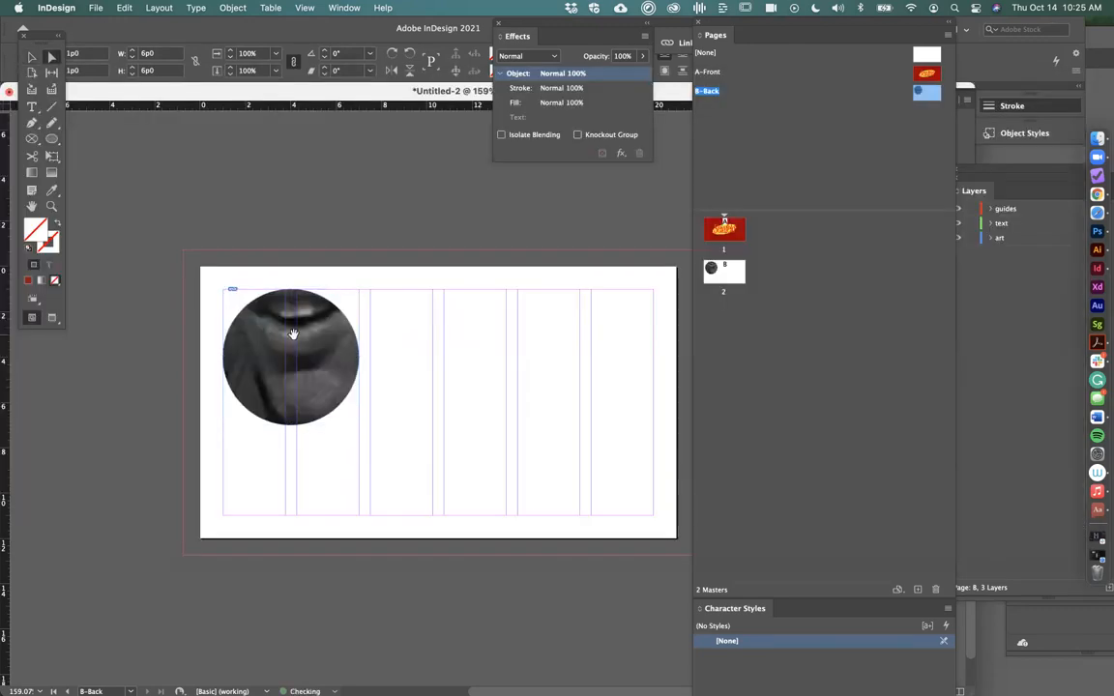
left_click(293, 334)
key("alt+super+comma")
key("alt+super+comma")
key("alt+super+comma")
key("alt+super+comma")
key("alt+super+comma")
key("alt+super+comma")
key("alt+super+comma")
key("alt+super+comma")
key("alt+super+comma")
key("alt+super+comma")
key("alt+super+comma")
key("alt+super+comma")
key("alt+super+comma")
key("alt+super+comma")
key("alt+super+comma")
key("alt+super+comma")
key("alt+super+comma")
key("alt+super+comma")
key("alt+super+comma")
key("alt+super+comma")
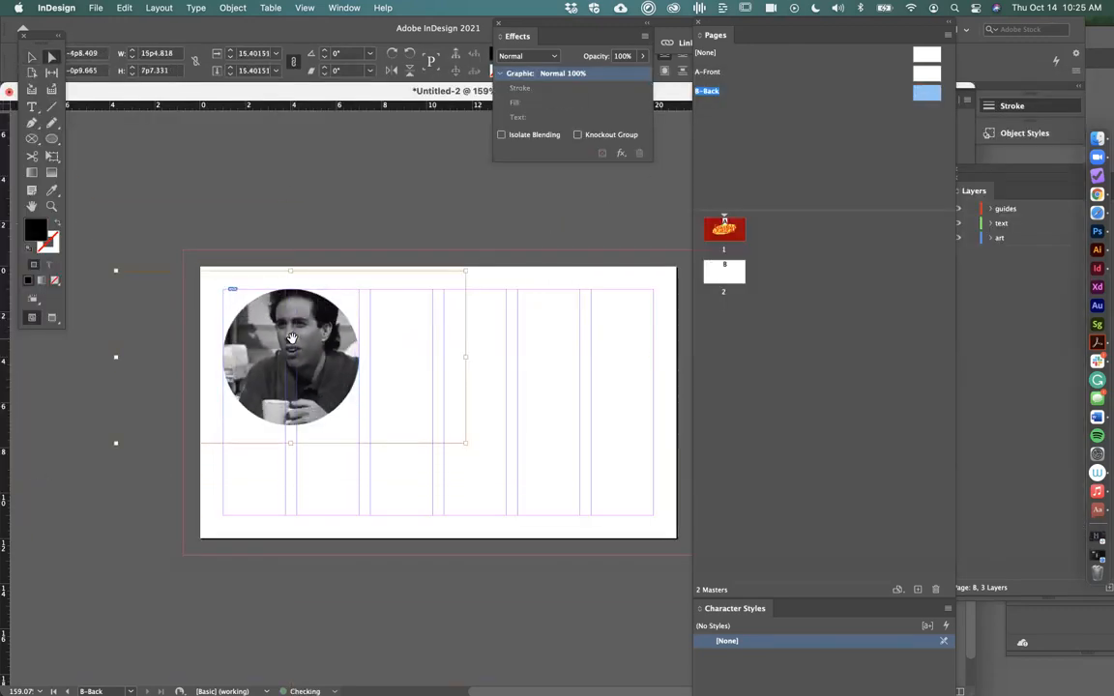
Reposition the photo so the face fills the circle, enlarge it to about 20.1%, and deselect it
left_click_drag(292, 338, 281, 373)
key("alt+super+period")
key("alt+super+period")
key("alt+super+period")
key("alt+super+period")
key("alt+super+period")
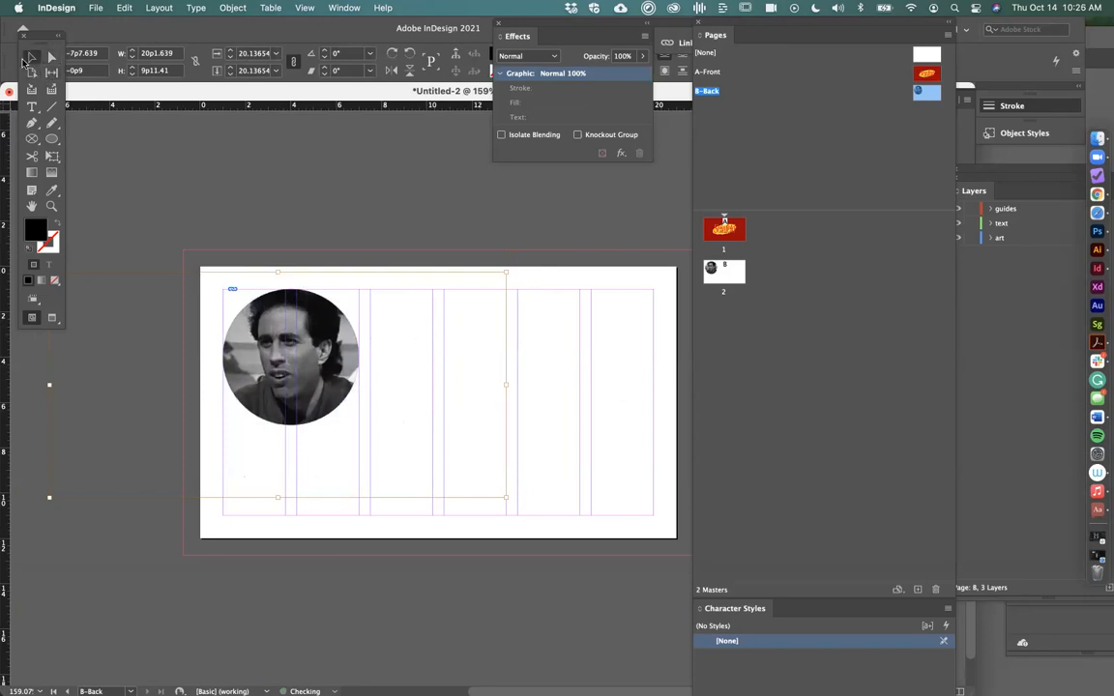
left_click(317, 209)
Open the Info panel to look for the placed photo's details and close it again
left_click(343, 8)
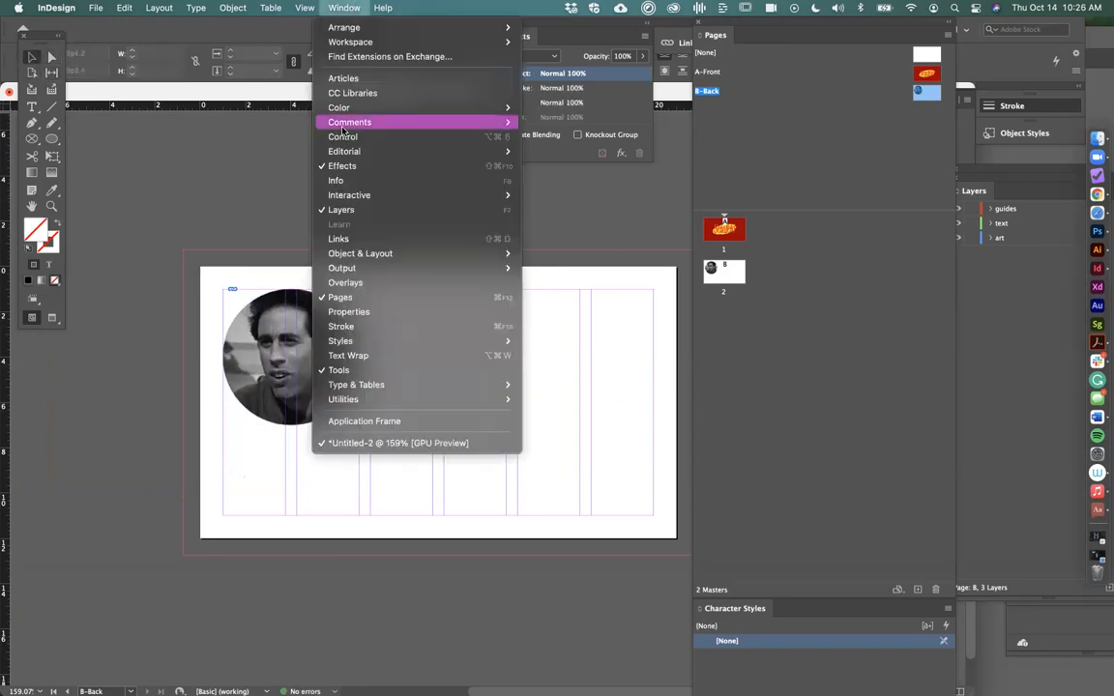
left_click(341, 181)
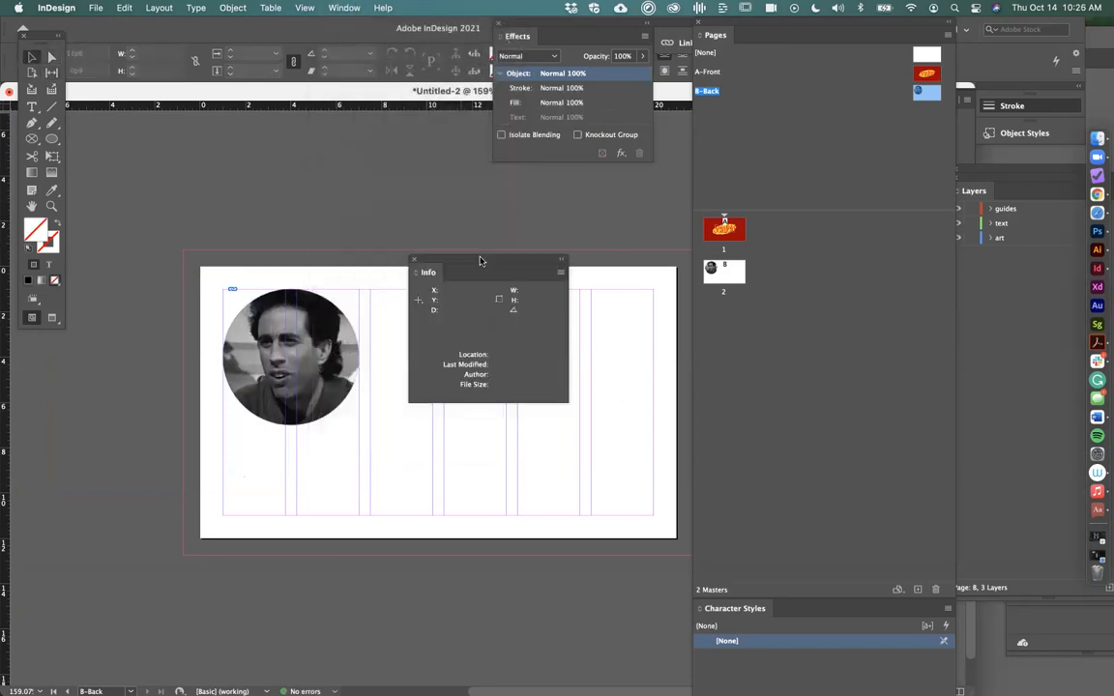
left_click(290, 357)
left_click(356, 307)
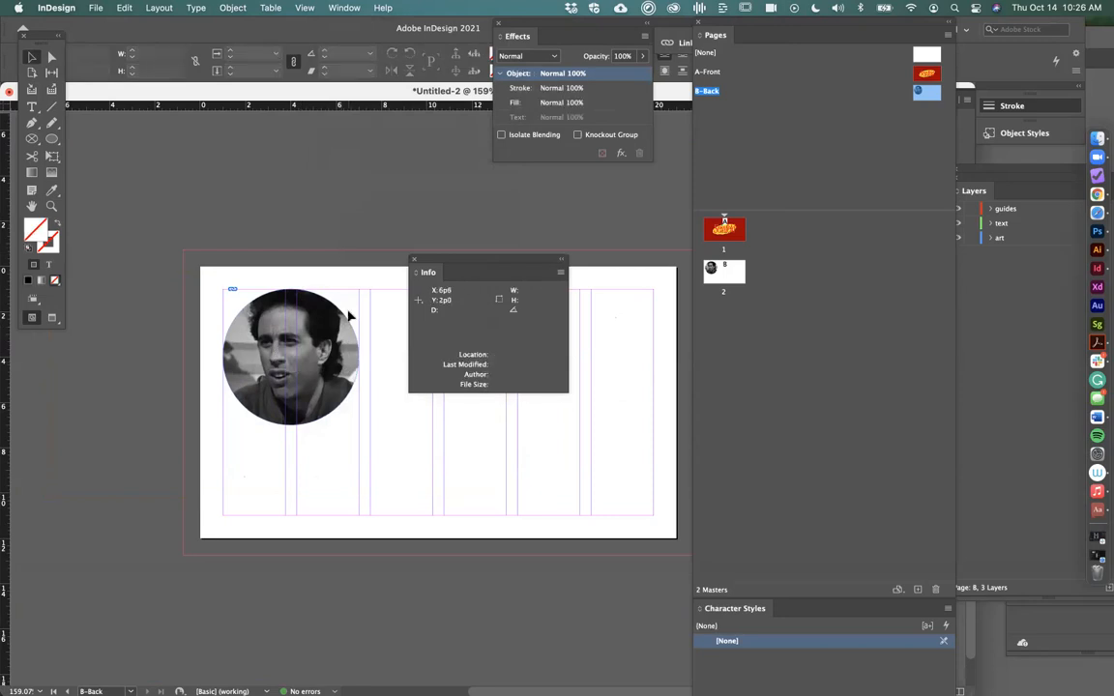
left_click(413, 259)
Examine the link information of seinfeld.tif, including its effective resolution, and clear the Links and Effects panels away
left_click(343, 8)
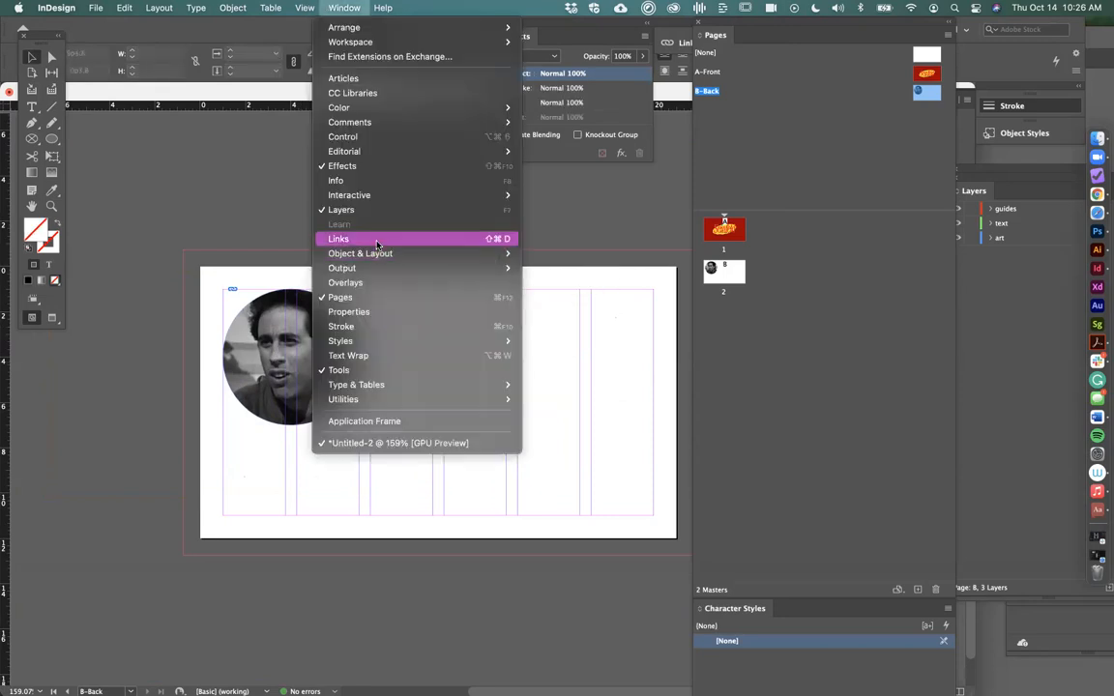
left_click(346, 236)
left_click(311, 325)
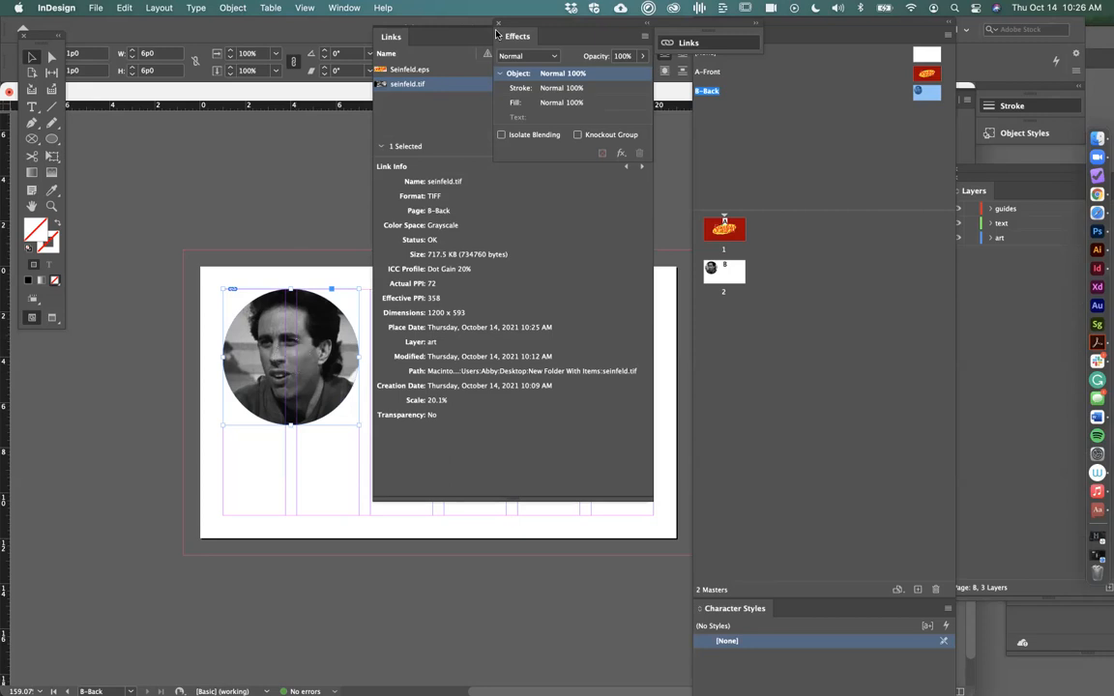
left_click(448, 24)
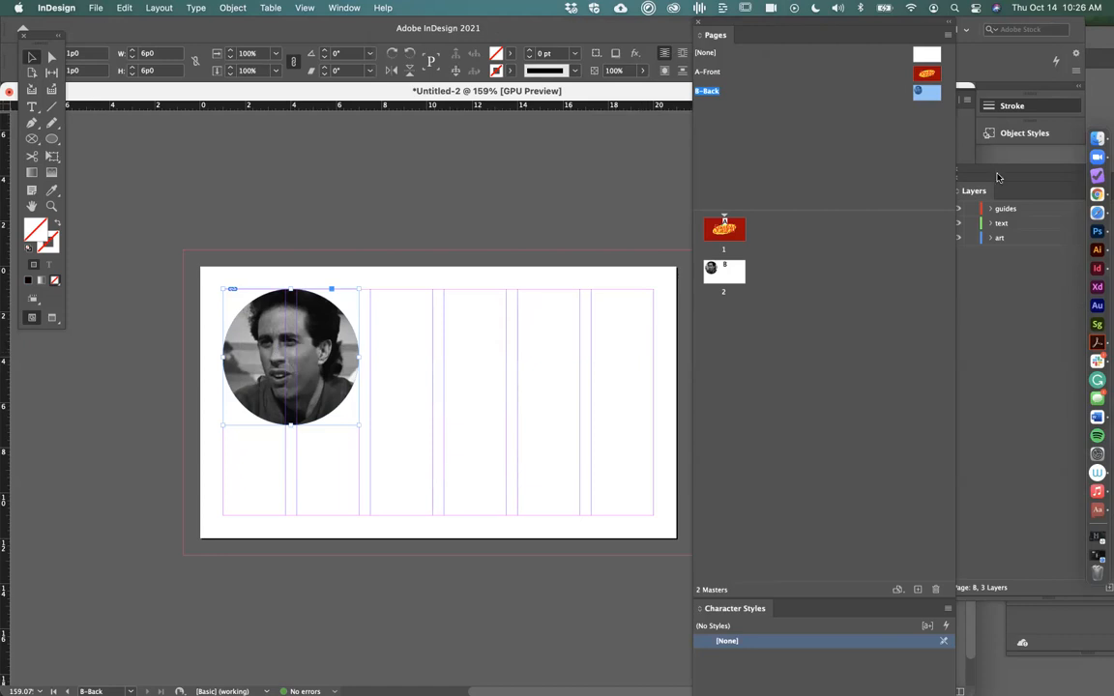
Create a yellow CMYK process swatch, C=0 M=21 Y=100 K=0, with the circular photo frame selected
left_click(345, 8)
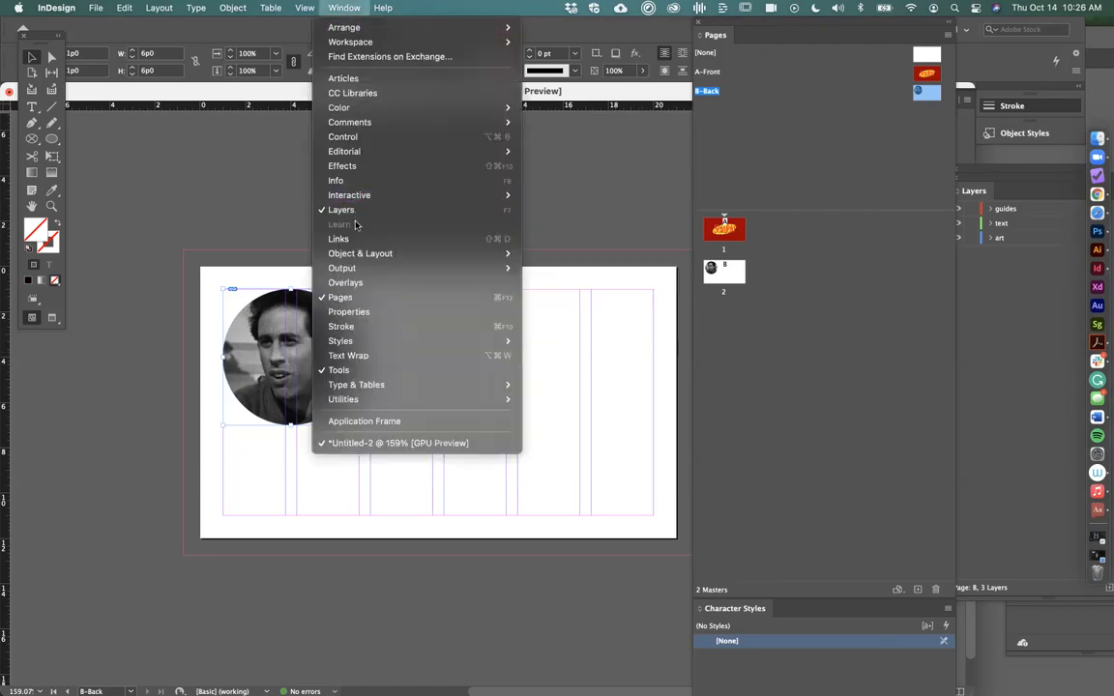
mouse_move(368, 118)
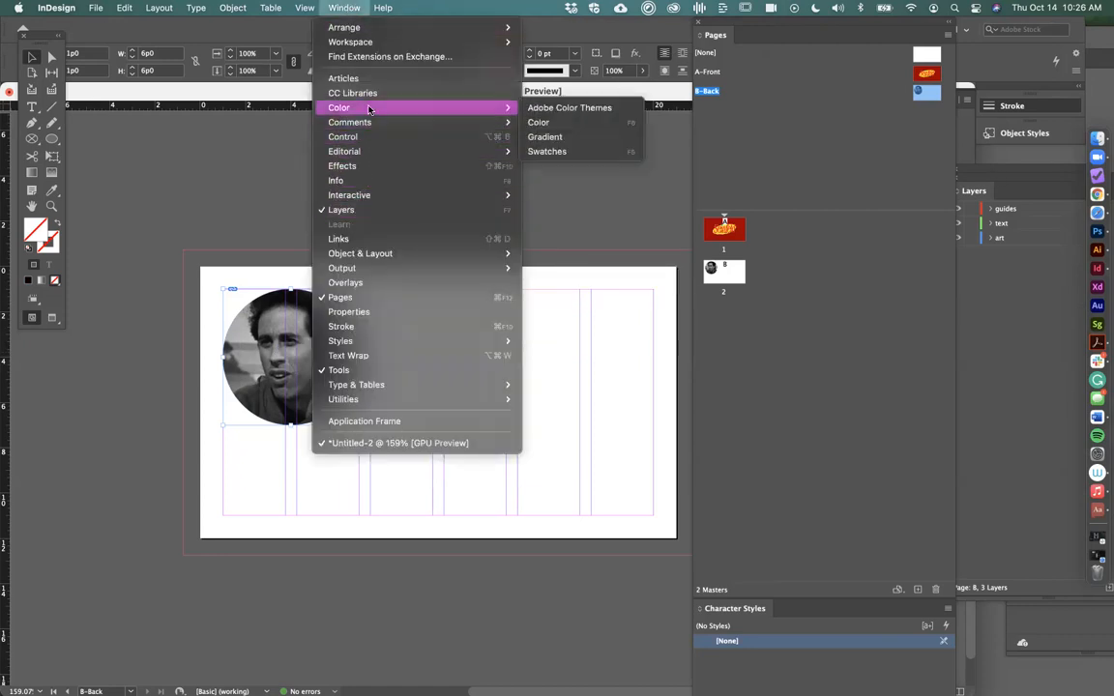
left_click(559, 152)
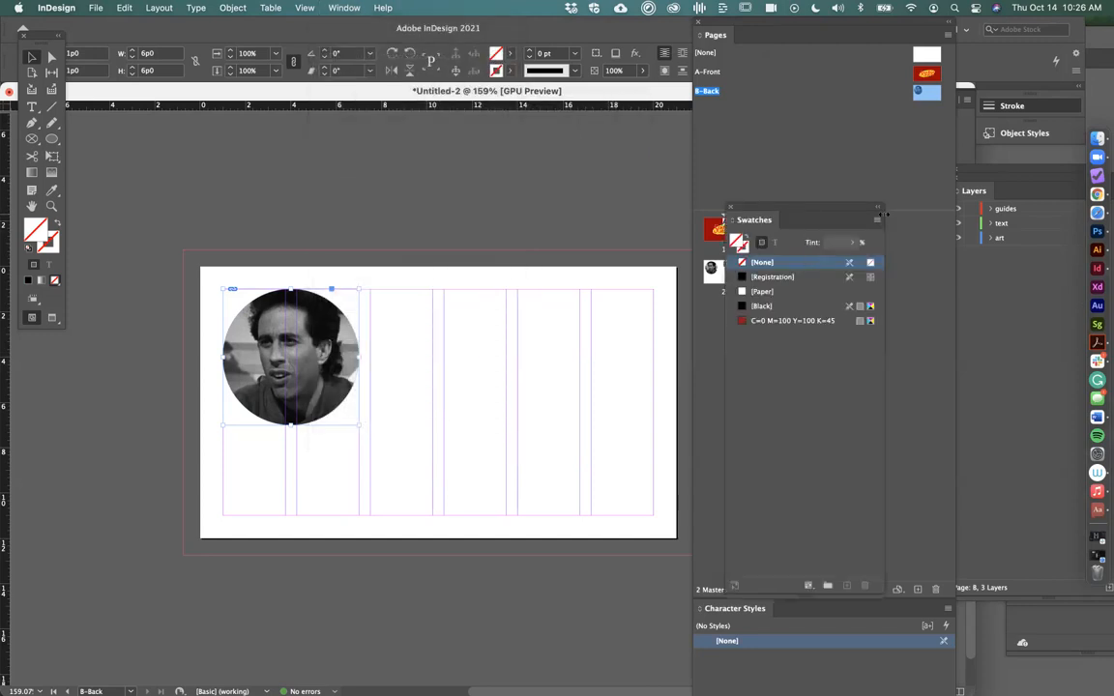
left_click(878, 223)
left_click(943, 227)
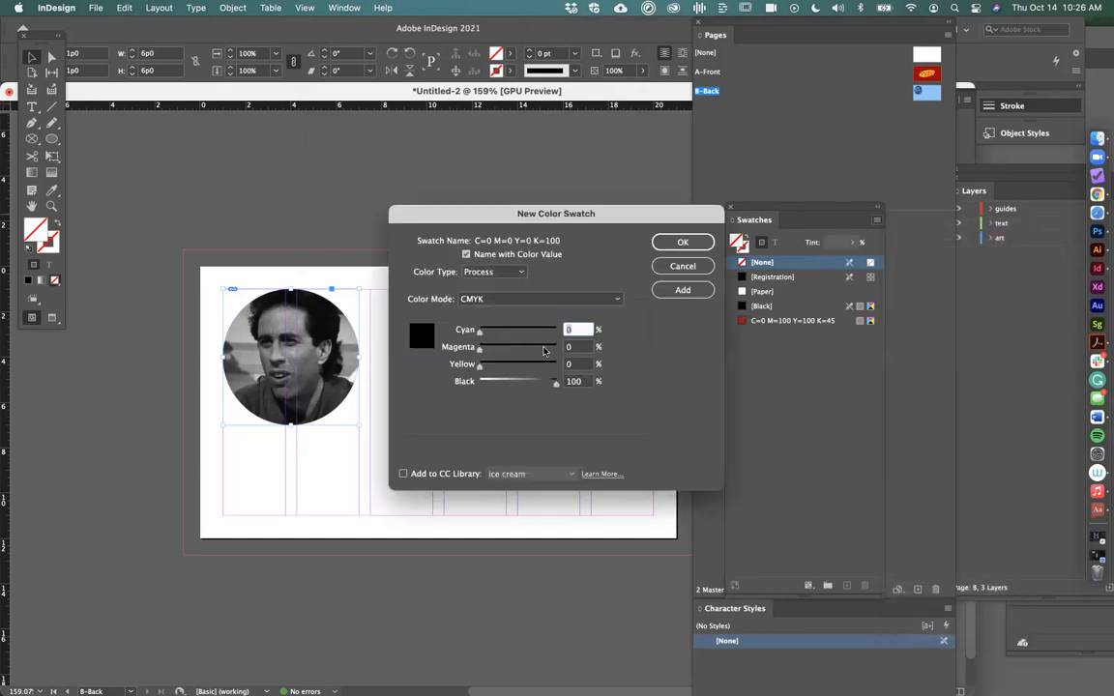
left_click_drag(515, 381, 557, 364)
left_click_drag(486, 354, 496, 354)
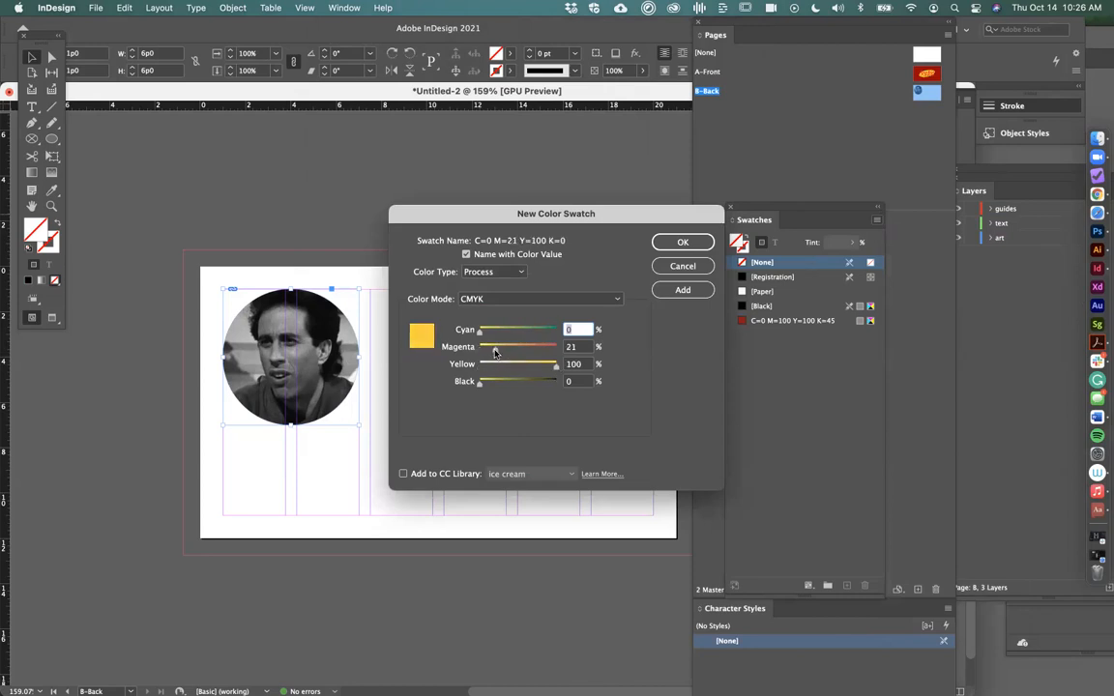
left_click(679, 242)
Create a blue CMYK process swatch, C=84 M=10 Y=0 K=10, and deselect the photo frame
left_click(879, 221)
left_click(475, 269)
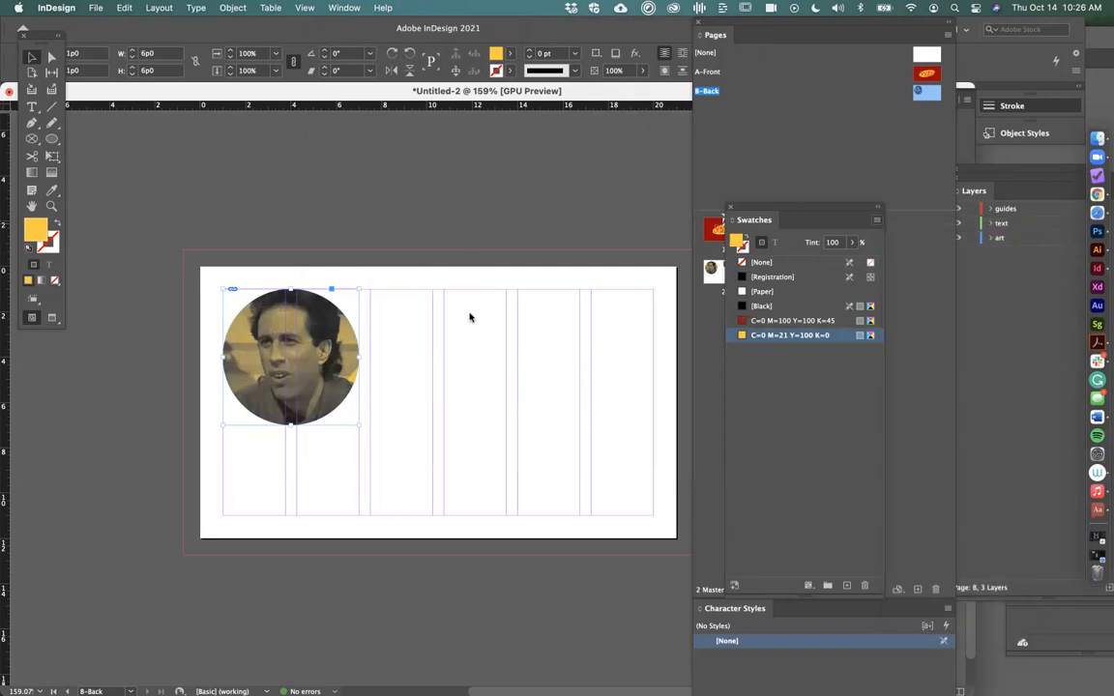
left_click(526, 333)
left_click_drag(515, 367, 464, 369)
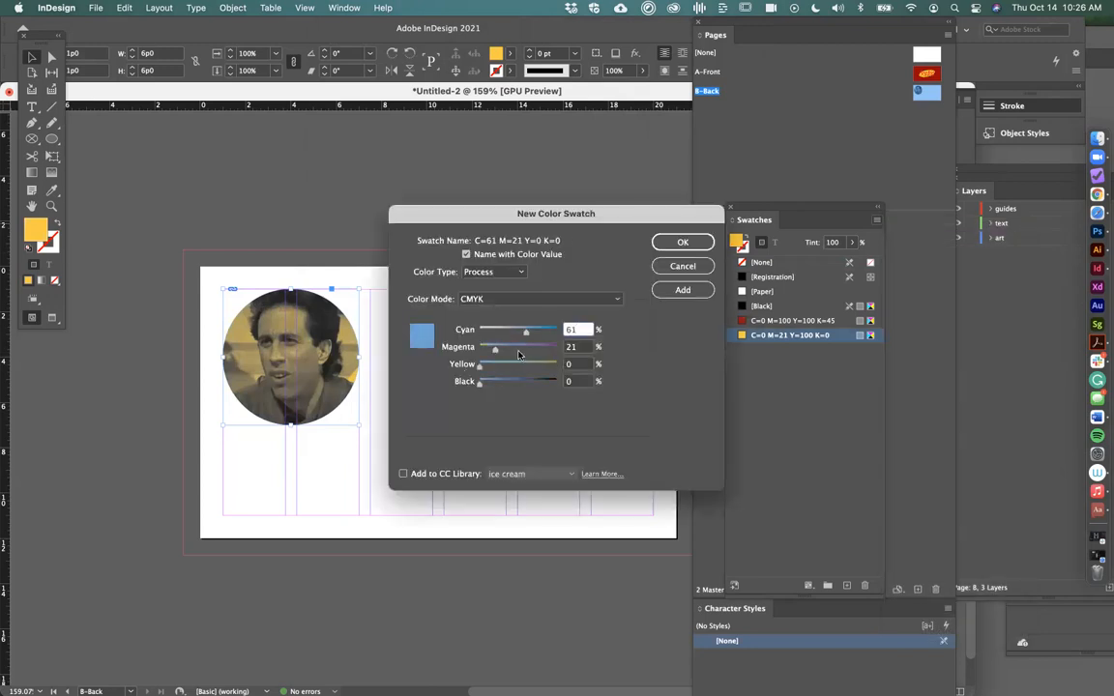
left_click(543, 333)
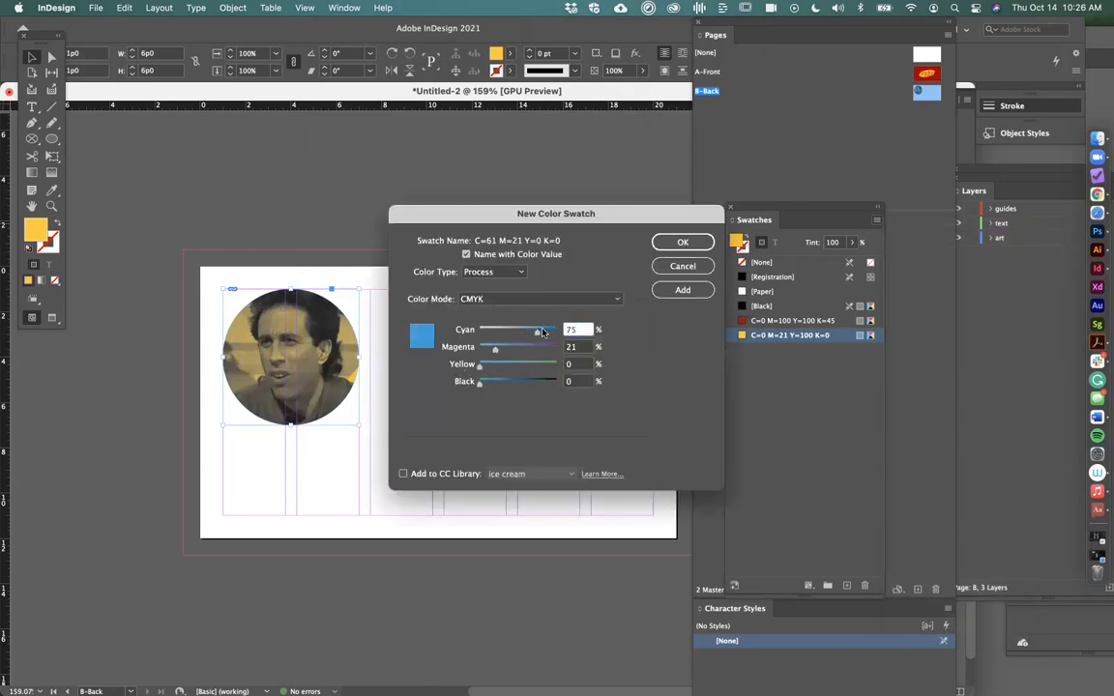
left_click(487, 351)
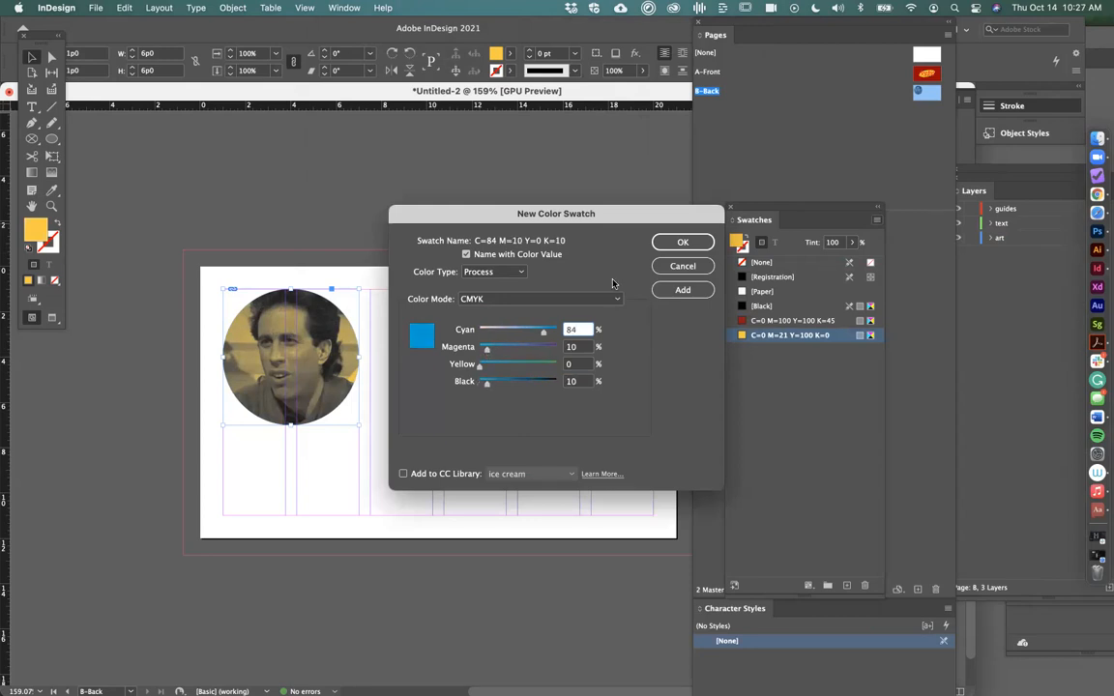
left_click(681, 242)
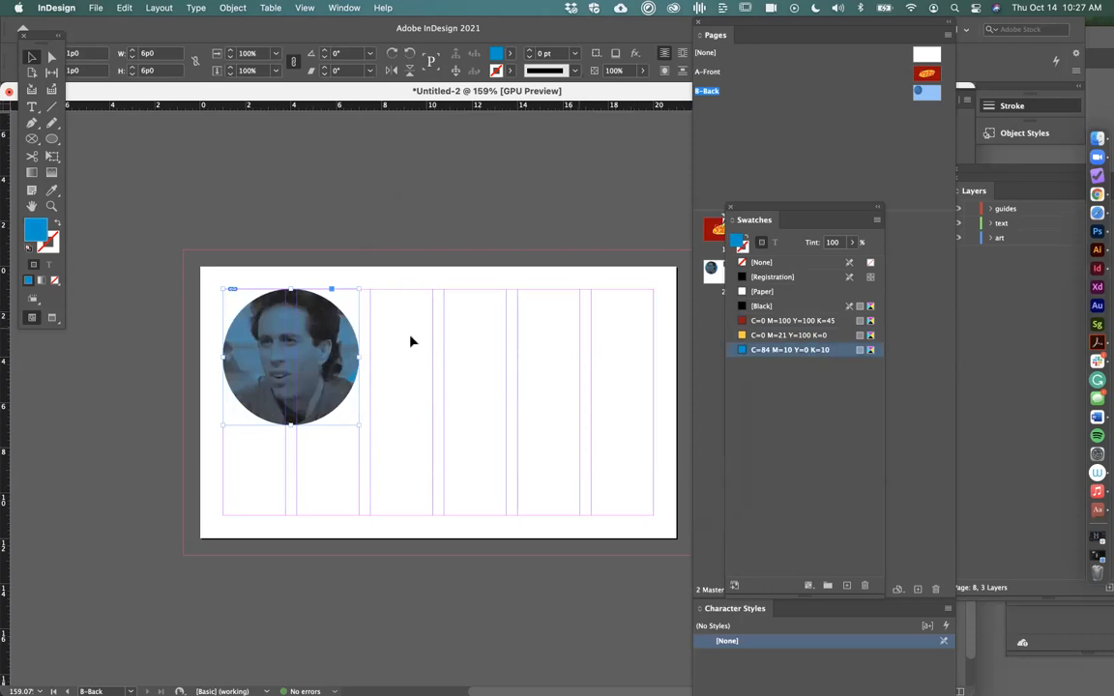
left_click(593, 326)
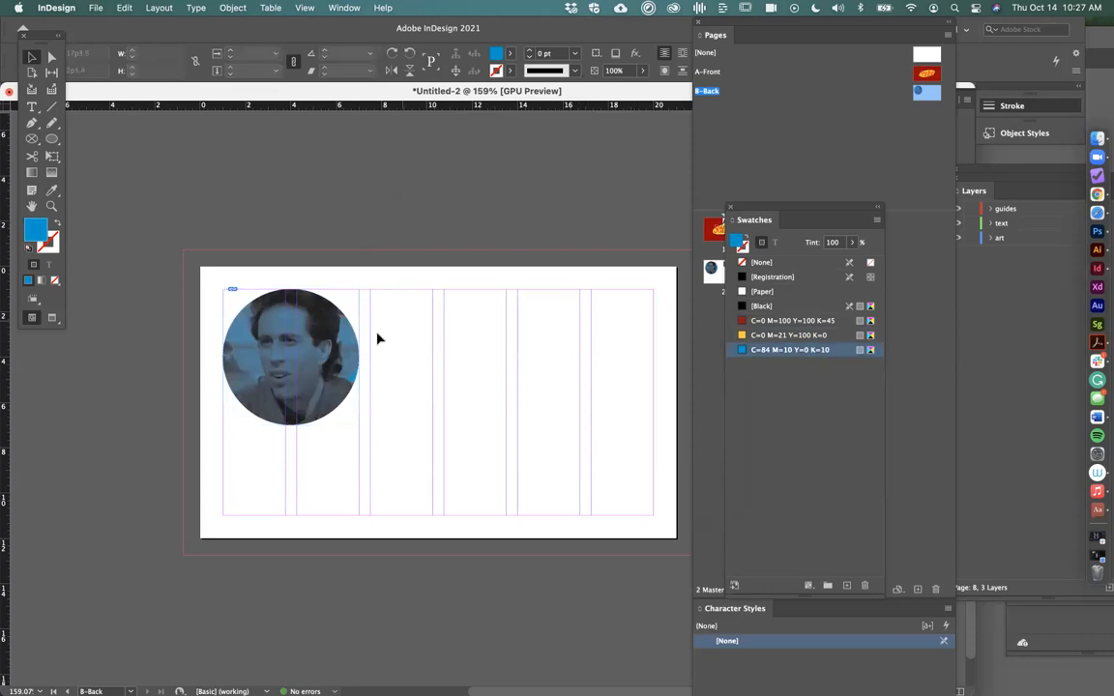
Fill the circular photo frame with the yellow C=0 M=21 Y=100 K=0 swatch and deselect it
left_click(325, 351)
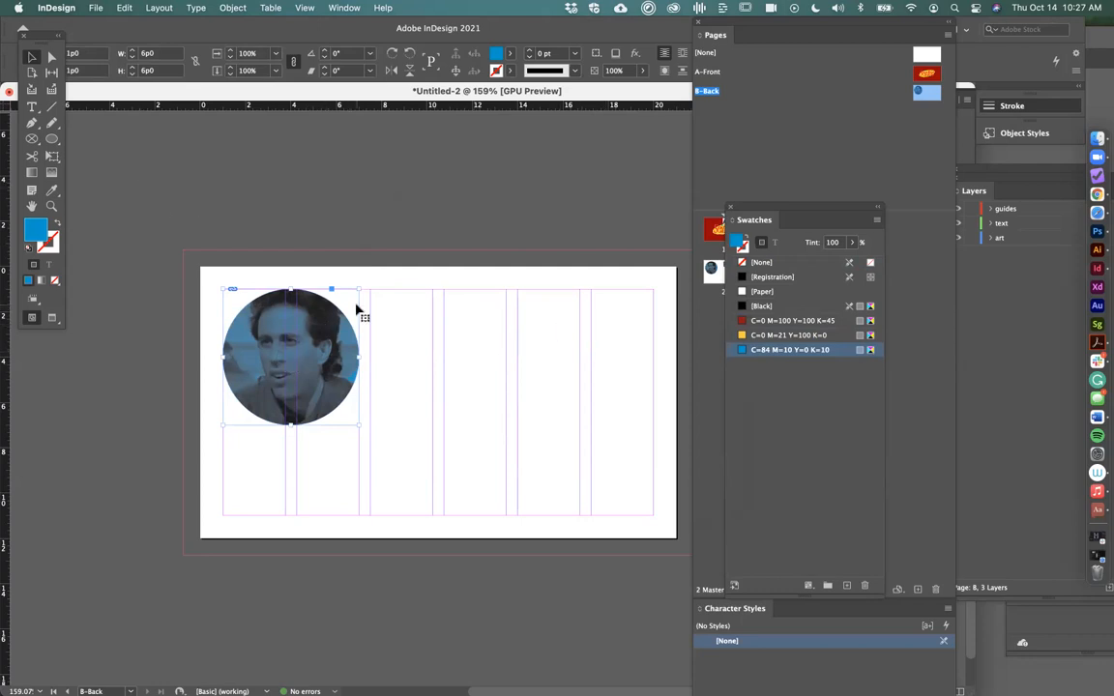
left_click(788, 335)
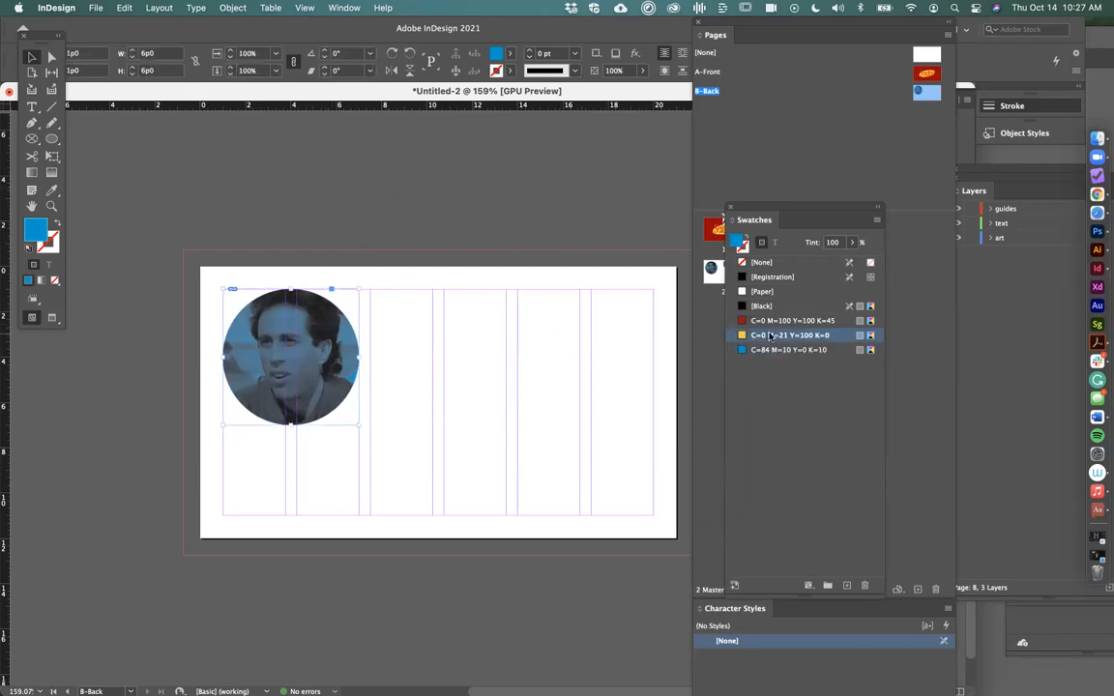
left_click(408, 341)
Select the image inside the circle, try black and blue on it, settle on dark red C=0 M=100 Y=100 K=45, and deselect
key("a")
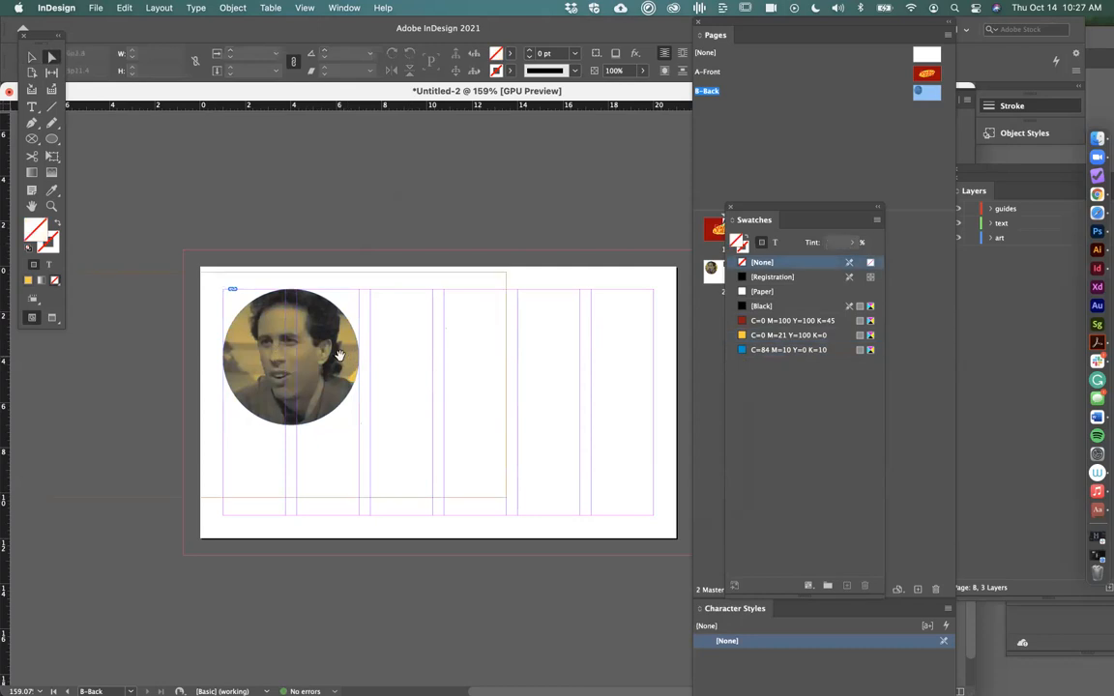
left_click(375, 331)
left_click(765, 306)
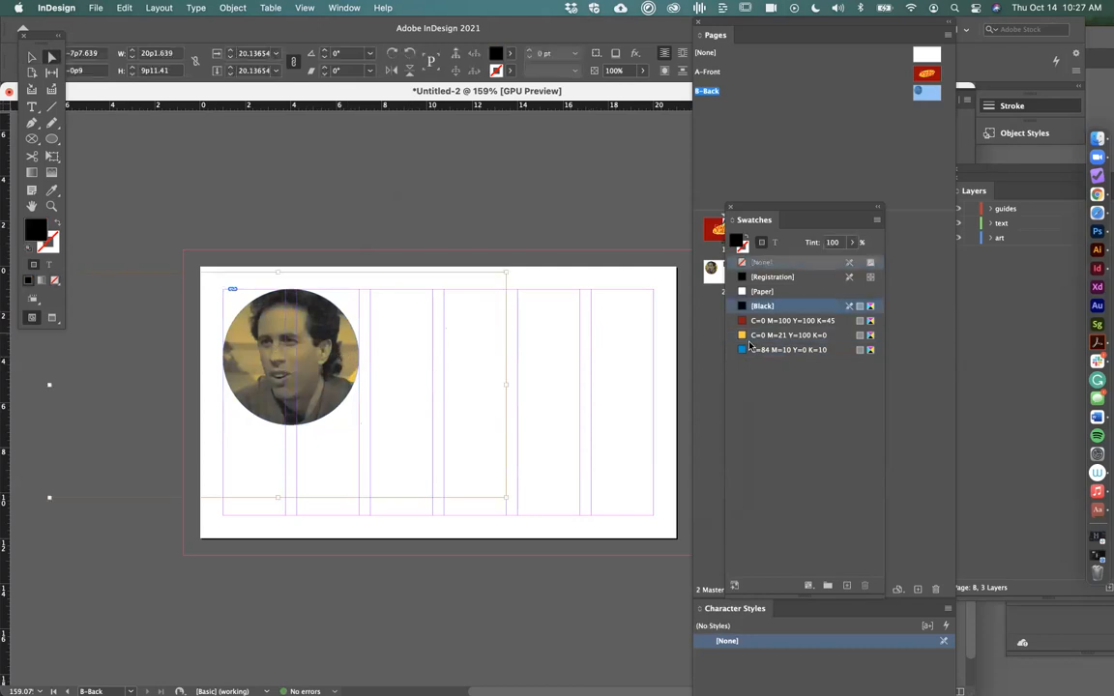
left_click(760, 350)
left_click(764, 320)
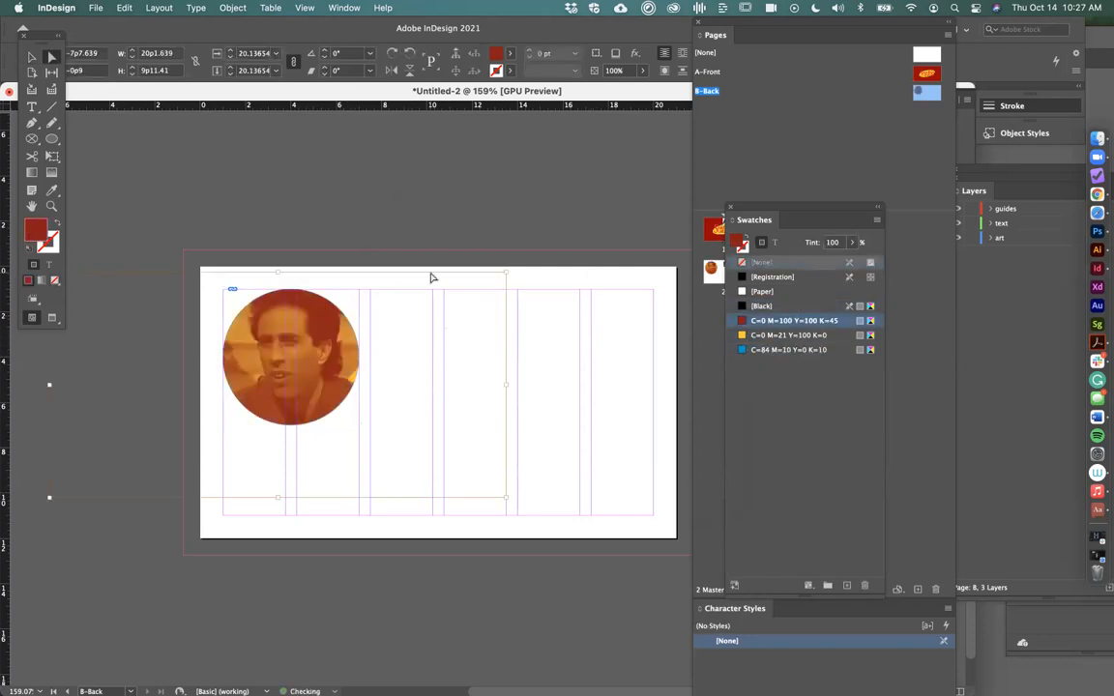
left_click(432, 218)
left_click(31, 57)
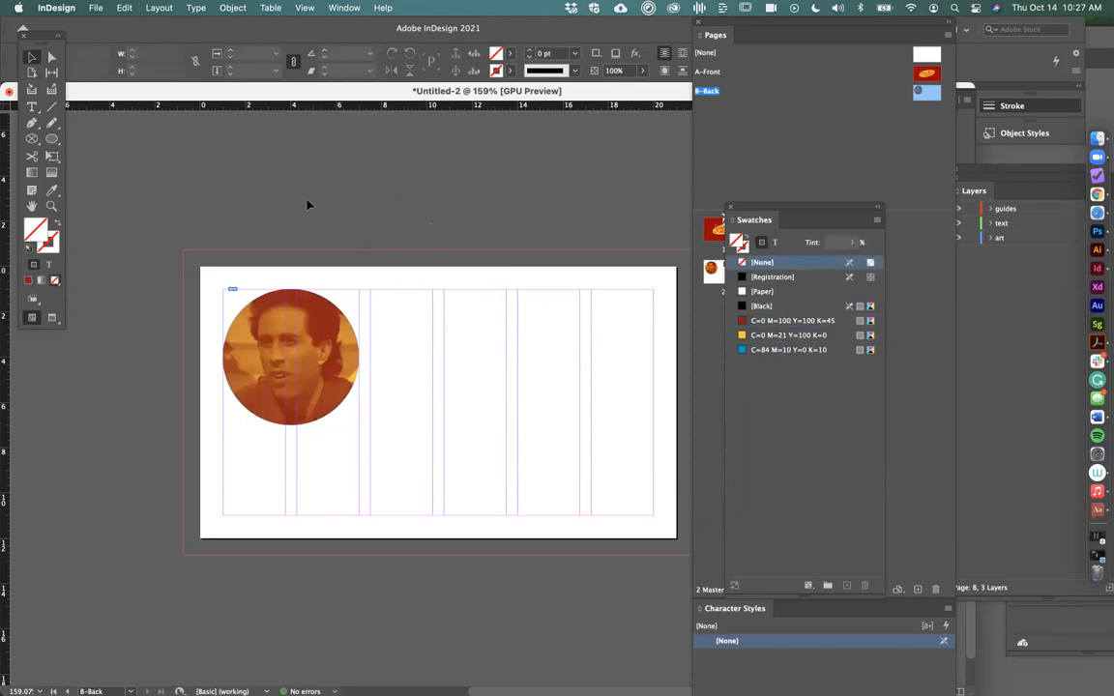
Draw a 9p3 by 10p0 rectangular frame over the last three columns, spanning the full height between the margins
scroll(348, 248, "right", 3)
scroll(349, 248, "down", 1)
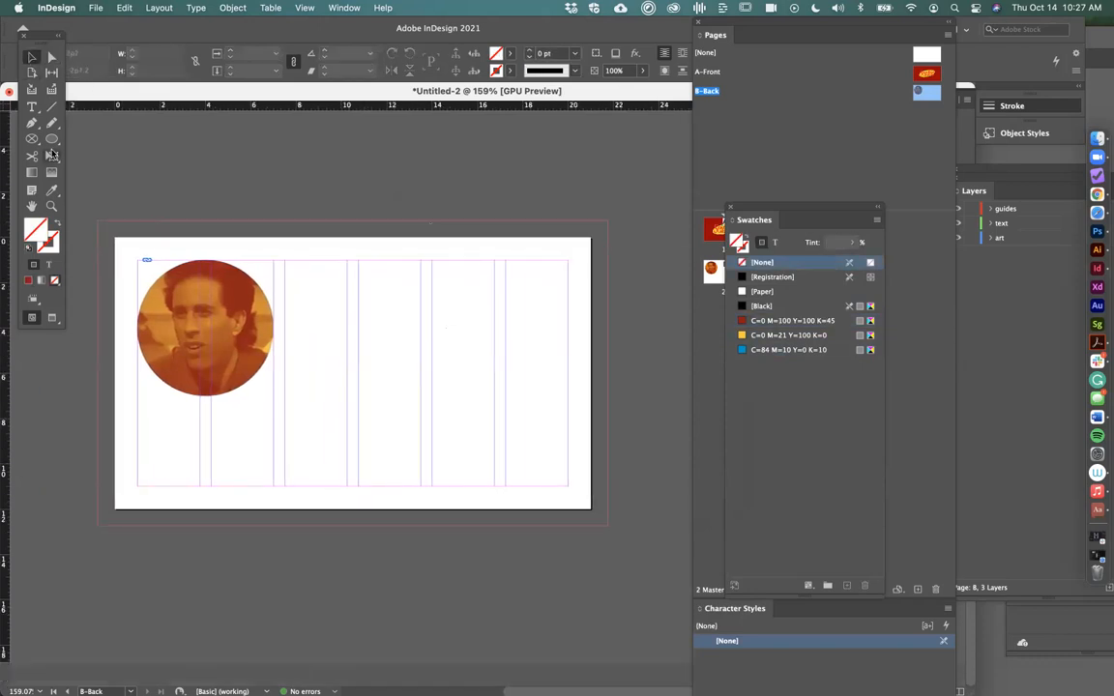
left_click_drag(33, 140, 69, 155)
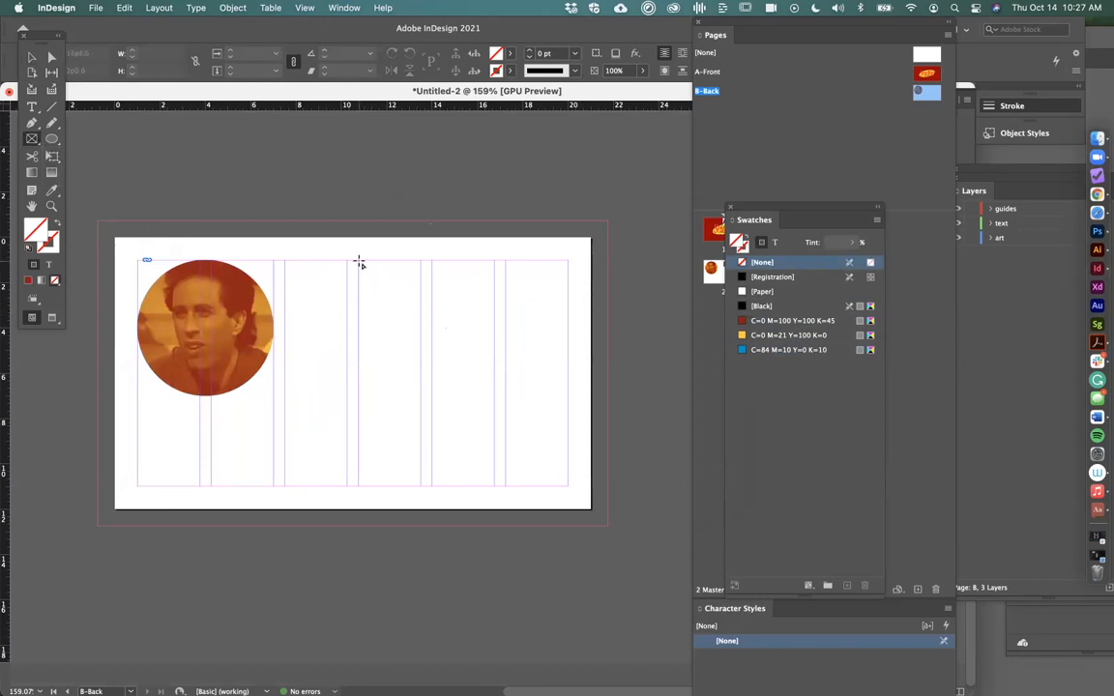
left_click_drag(358, 261, 569, 486)
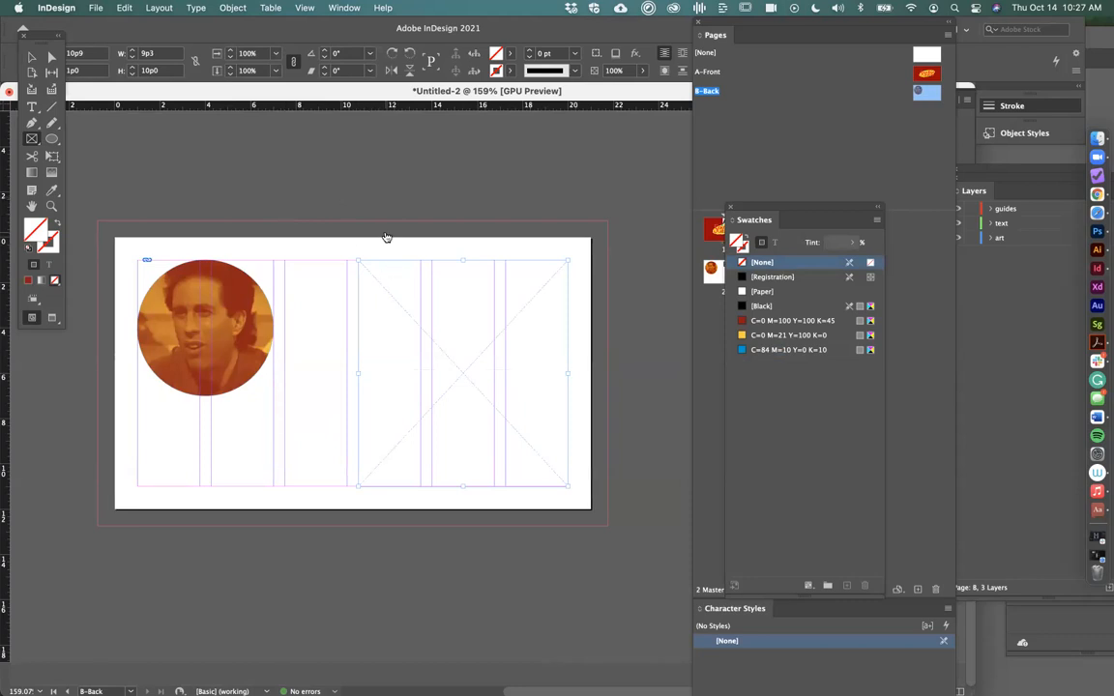
Switch to Word, copy the first person's contact details, and paste them into the new rectangular frame in InDesign
key("super+Tab")
left_click(385, 333)
left_click_drag(385, 333, 234, 159)
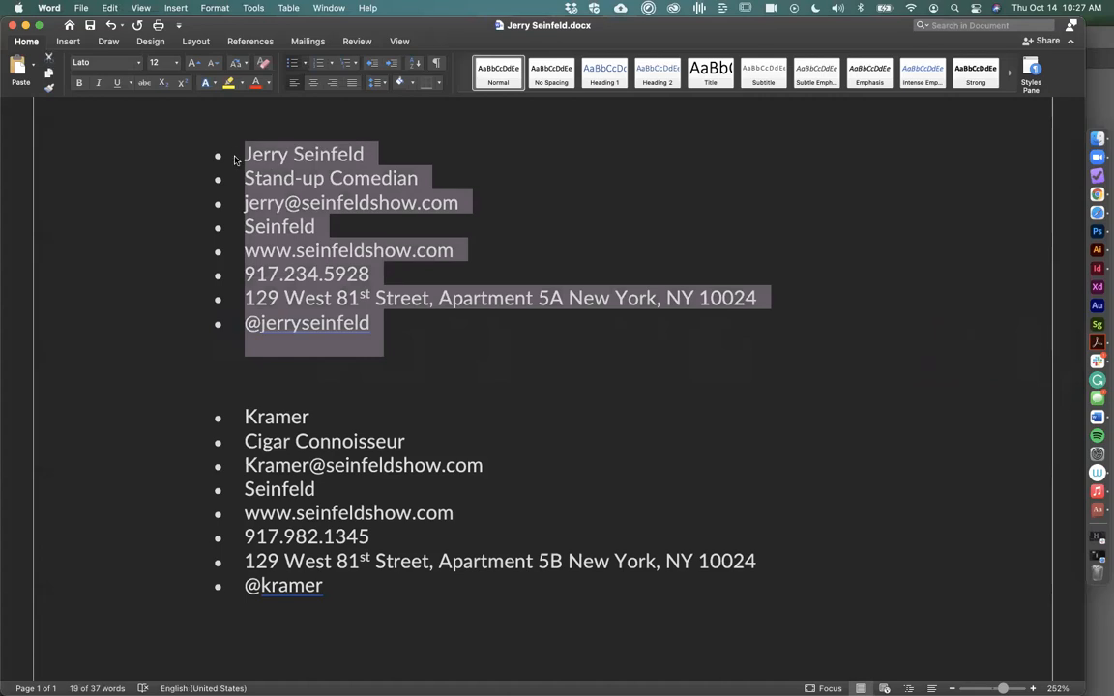
key("super+Tab")
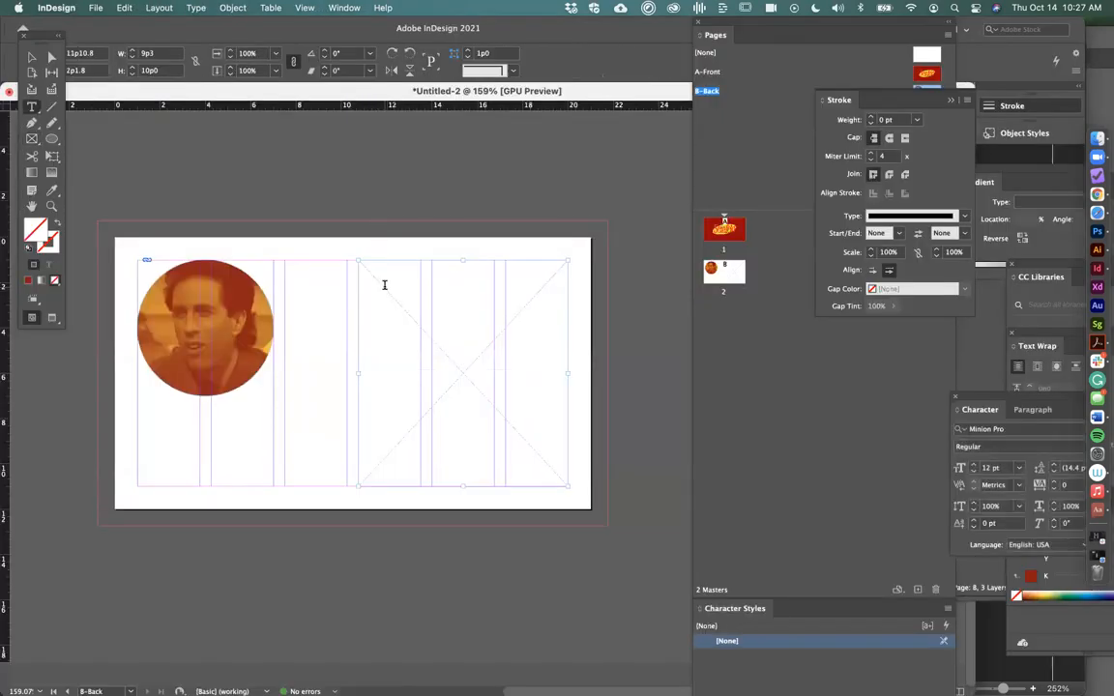
left_click(384, 284)
key("super+v")
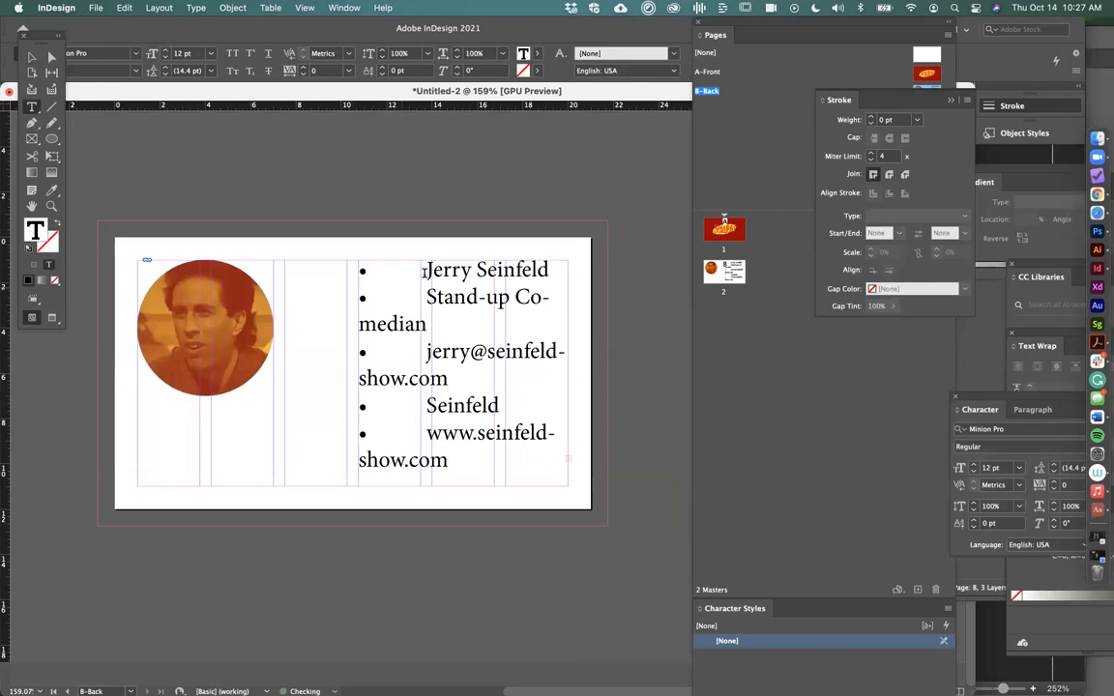
Delete the bullets and tabs before the first six contact lines, from the name down to the phone number
left_click_drag(423, 271, 360, 272)
key("BackSpace")
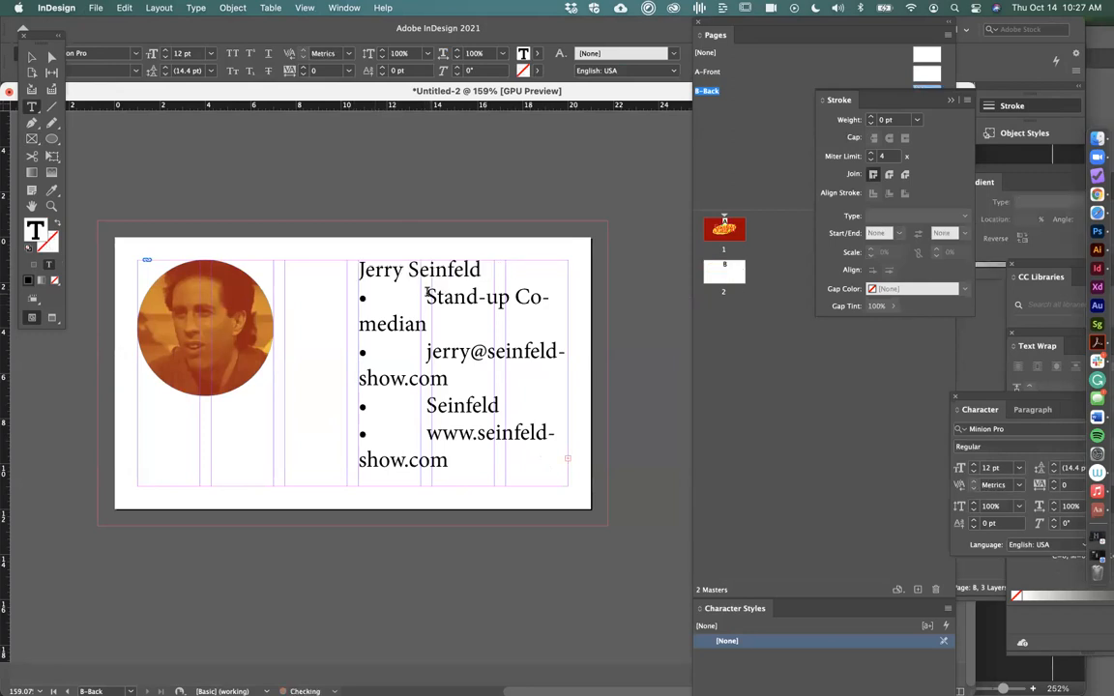
left_click_drag(427, 295, 318, 288)
key("BackSpace")
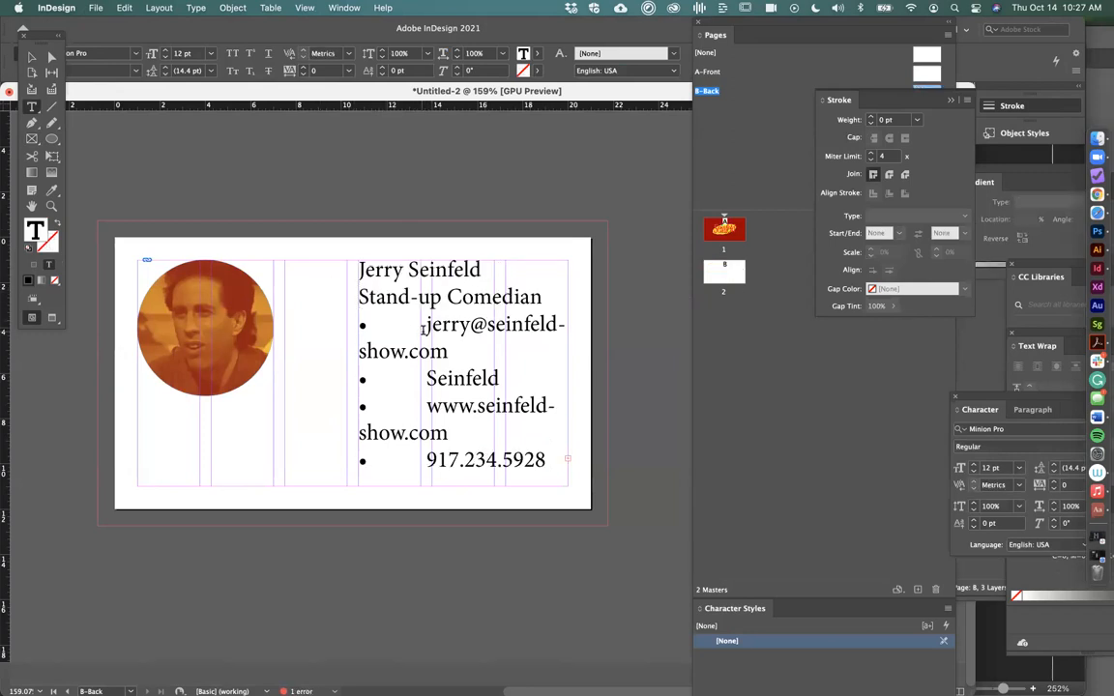
left_click_drag(423, 329, 355, 327)
key("BackSpace")
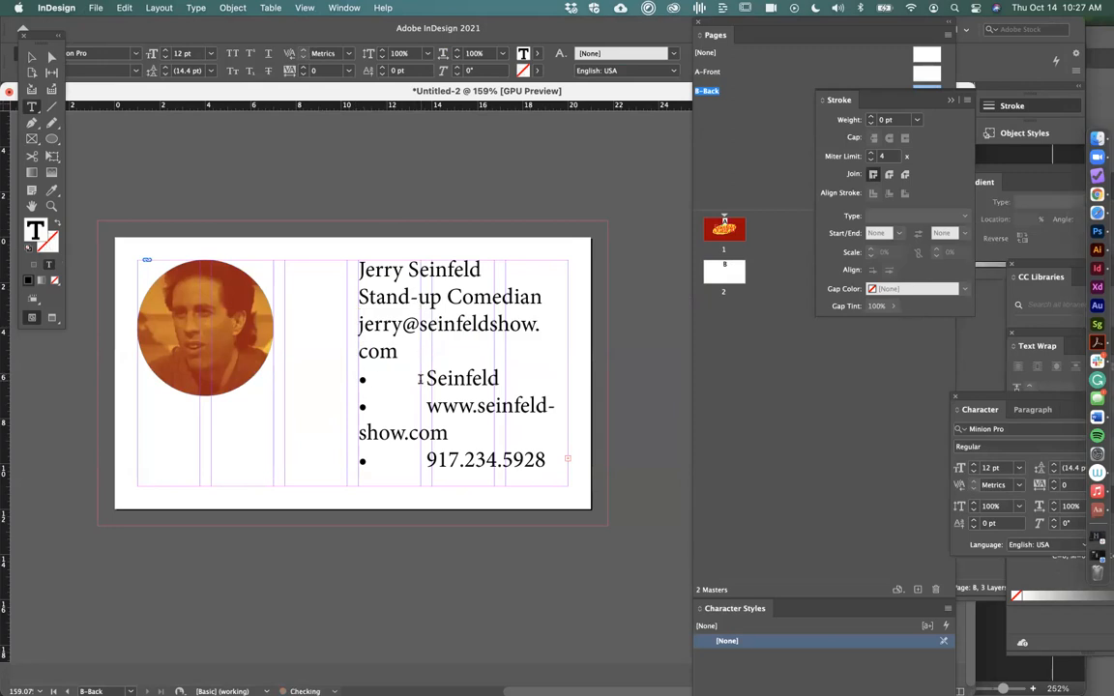
left_click_drag(421, 378, 360, 379)
key("BackSpace")
left_click_drag(424, 406, 357, 406)
key("BackSpace")
left_click_drag(425, 460, 336, 458)
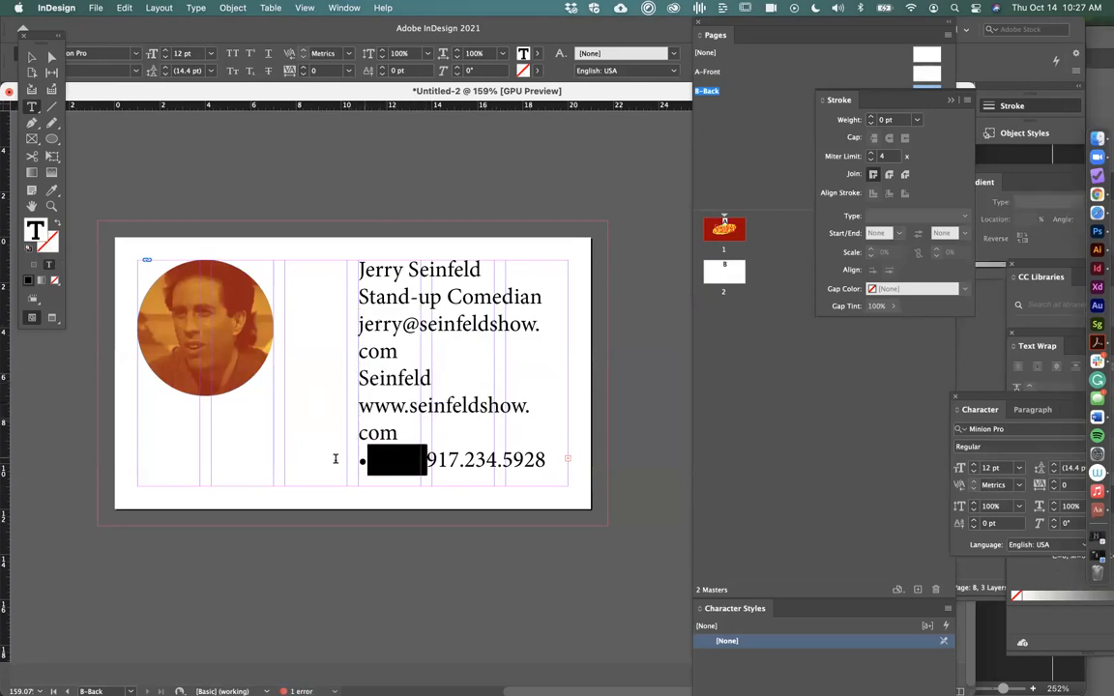
key("BackSpace")
Set all of the contact text in Crete Round at 8 pt
key("super+a")
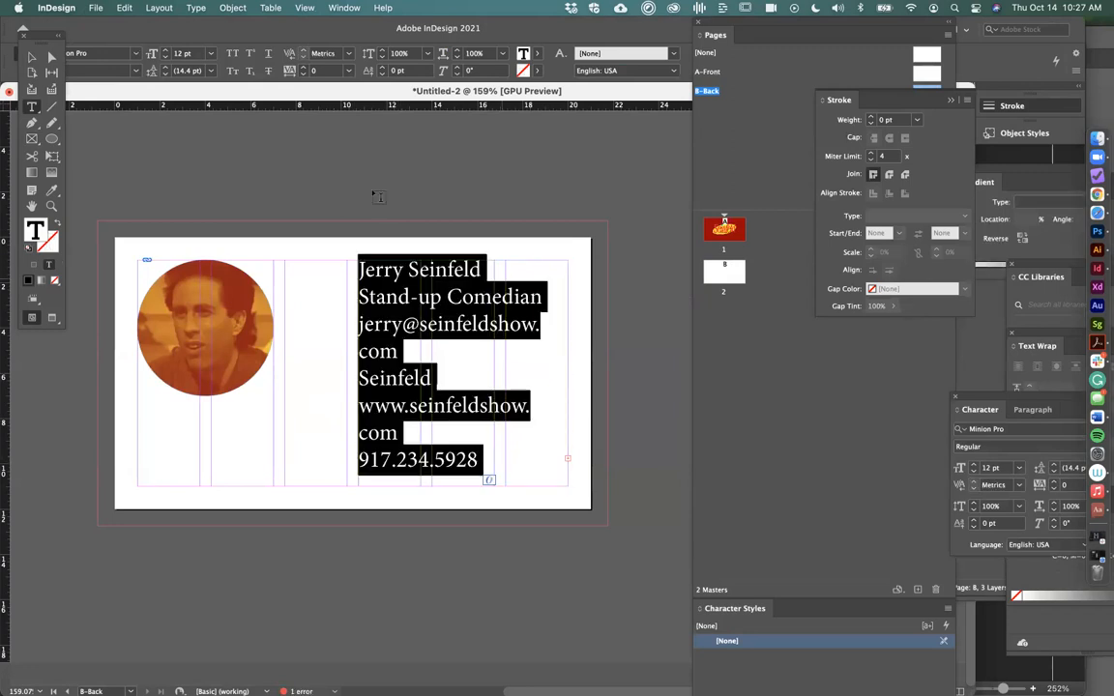
left_click(136, 54)
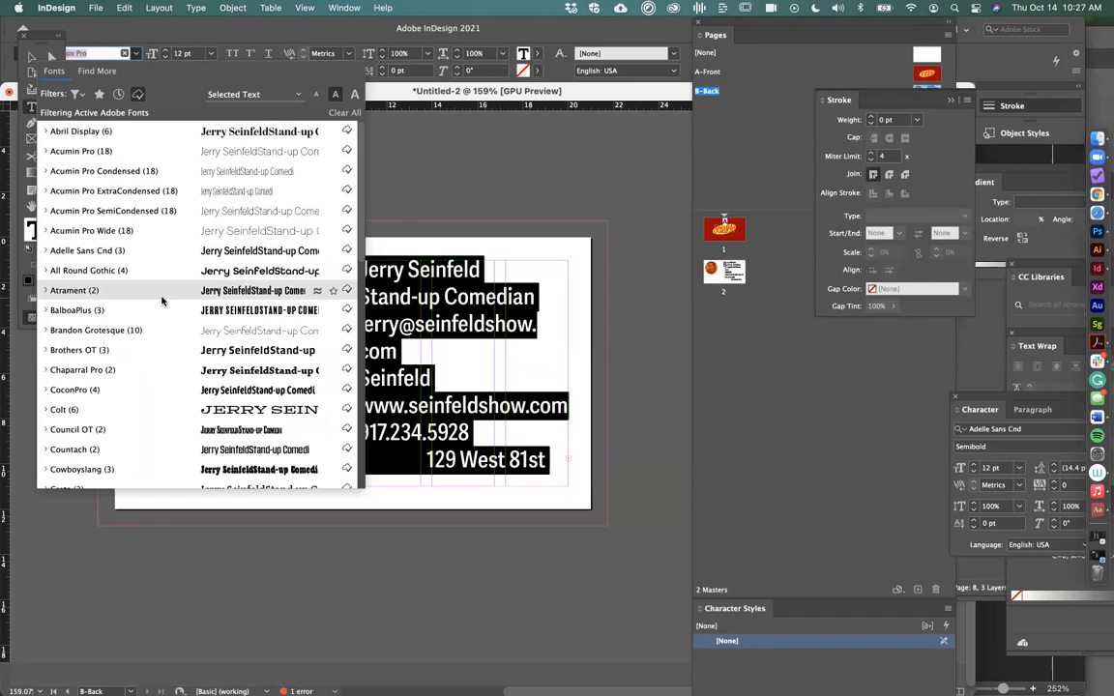
scroll(149, 380, "down", 1)
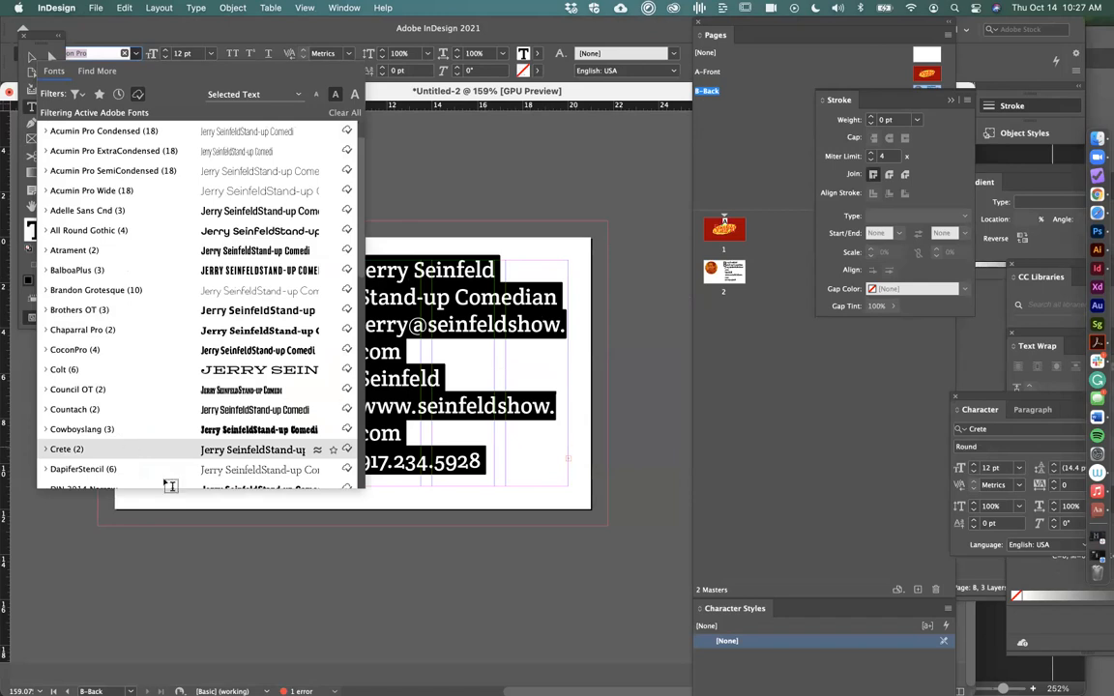
left_click(124, 450)
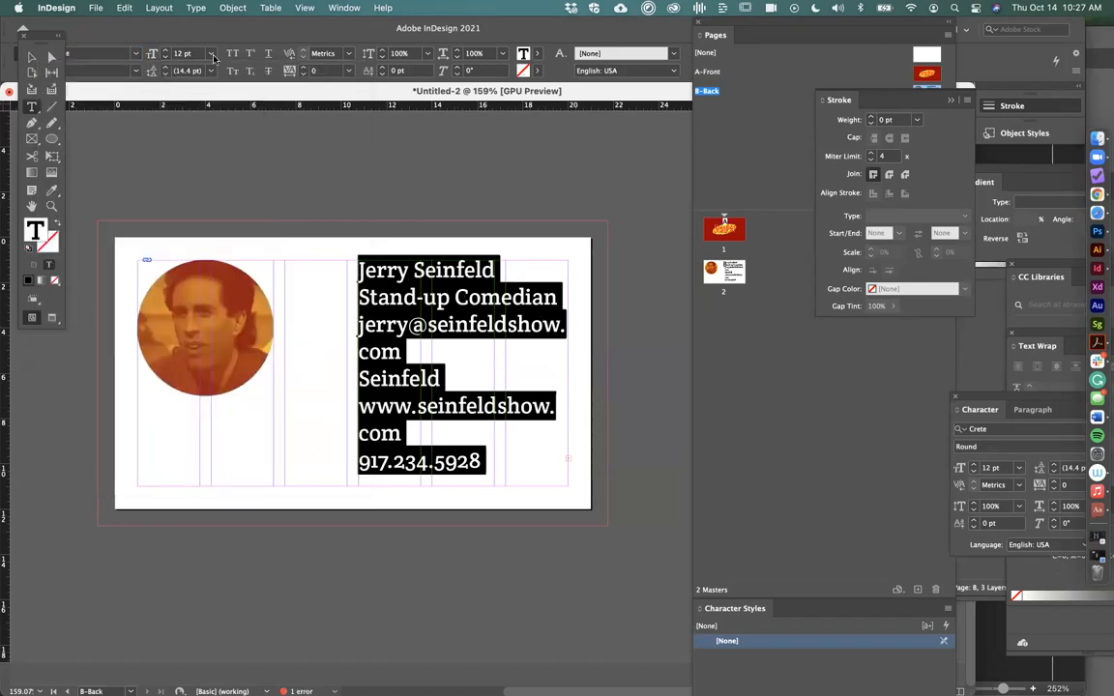
left_click(166, 57)
left_click(165, 57)
left_click(165, 57)
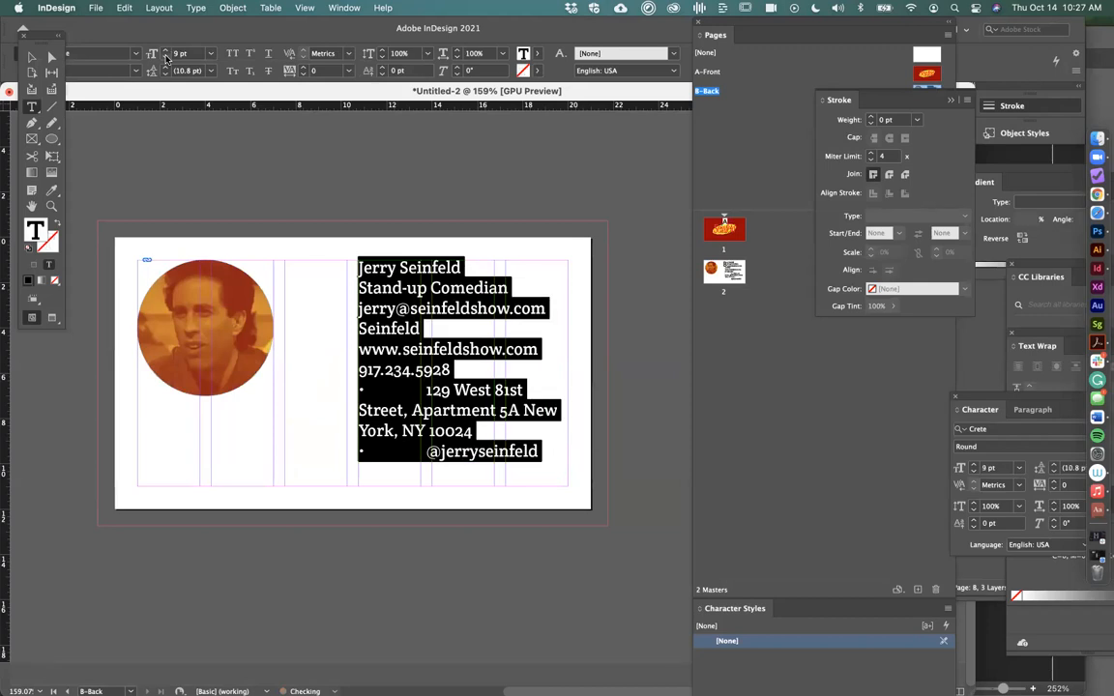
left_click(165, 57)
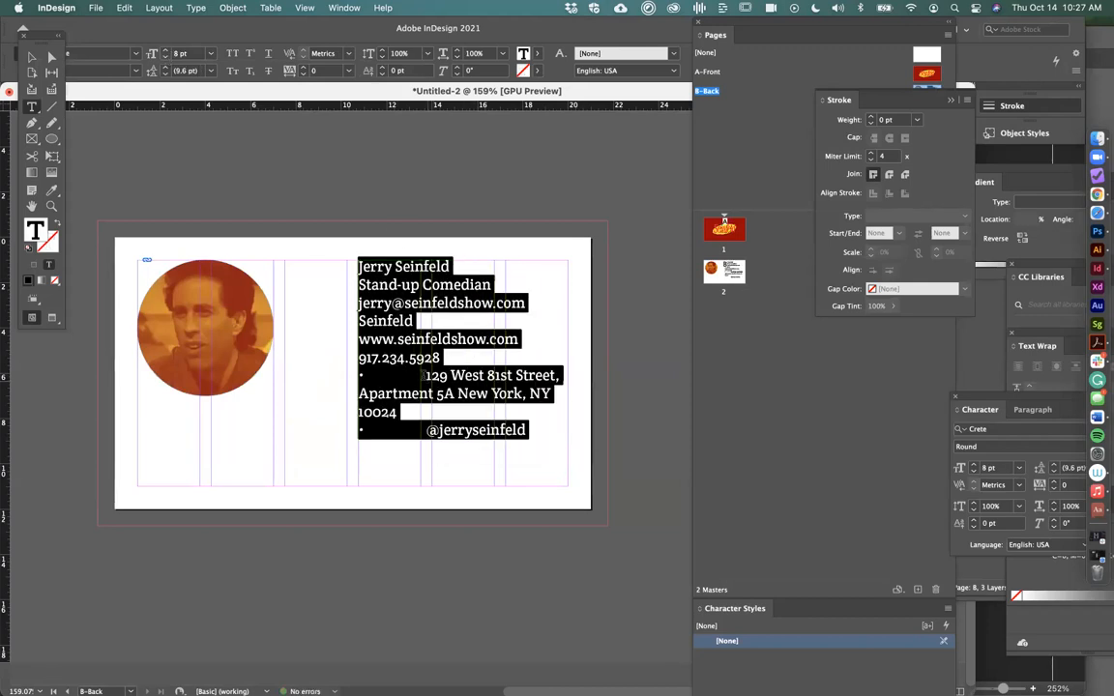
Delete the bullets and tabs before the street address and the social media handle
left_click(424, 375)
left_click_drag(423, 375, 359, 376)
key("BackSpace")
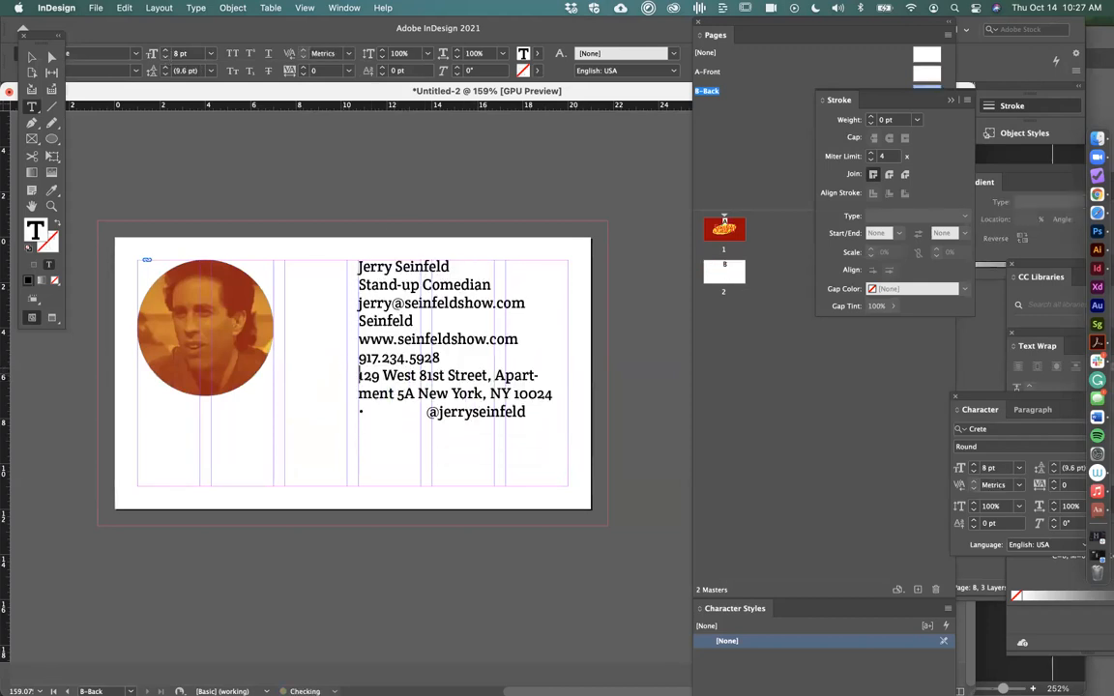
left_click_drag(426, 412, 348, 418)
key("BackSpace")
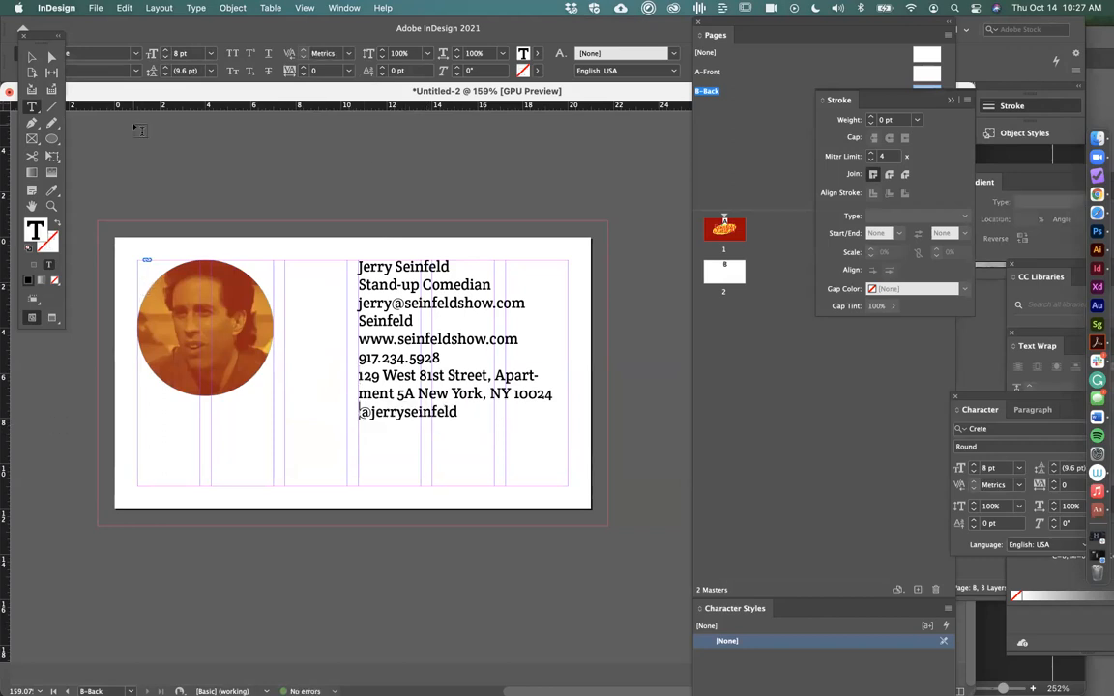
Move the company name Seinfeld to directly below the job title, add a blank line after it, and delete the empty line left behind
left_click(30, 57)
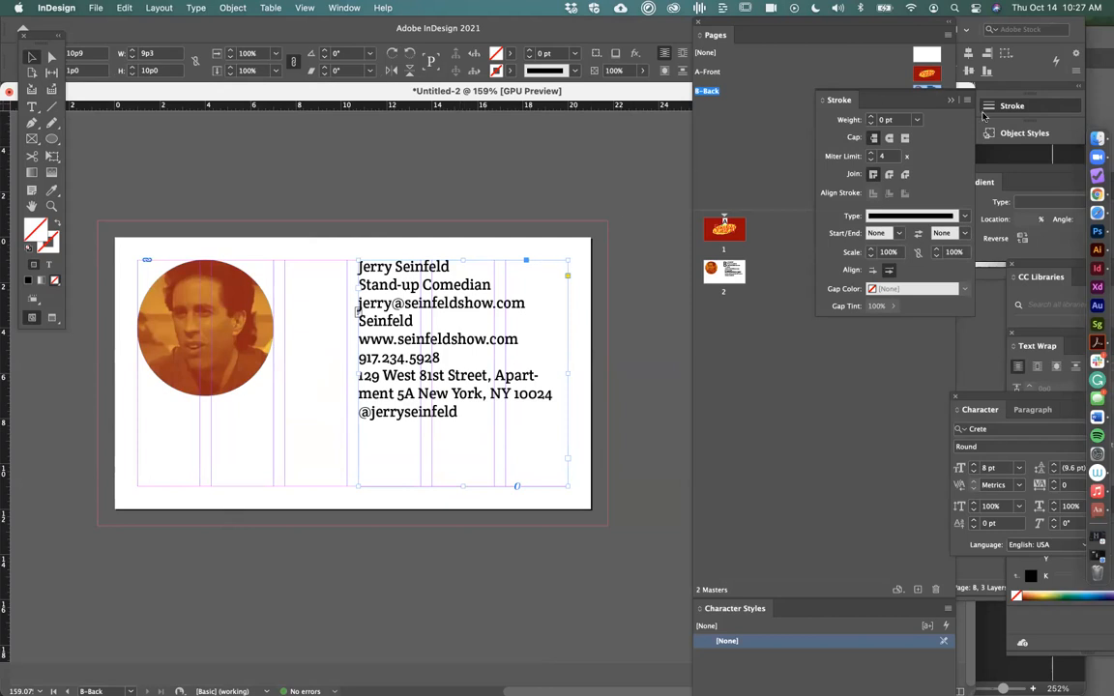
left_click(950, 101)
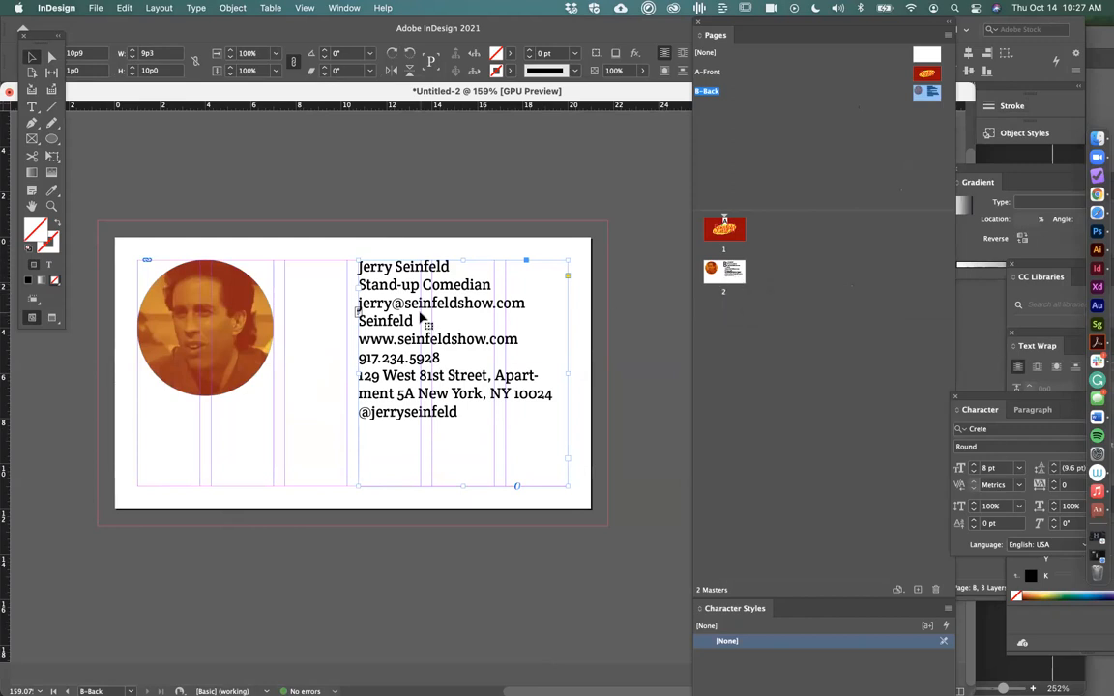
double_click(385, 302)
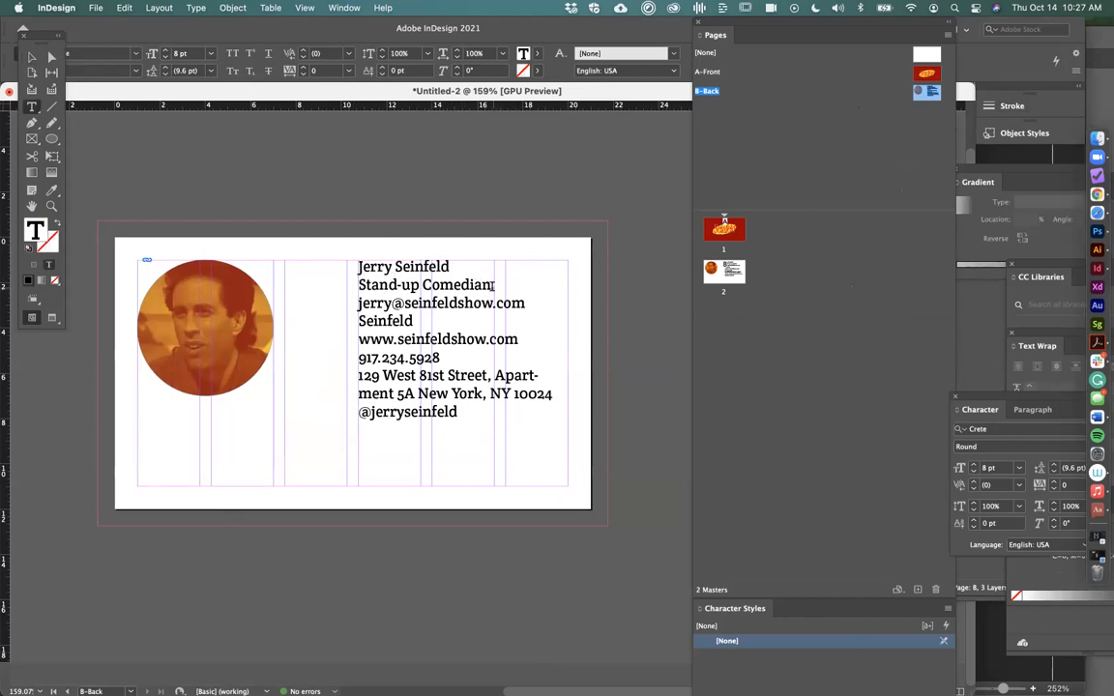
left_click_drag(417, 322, 337, 324)
key("super+c")
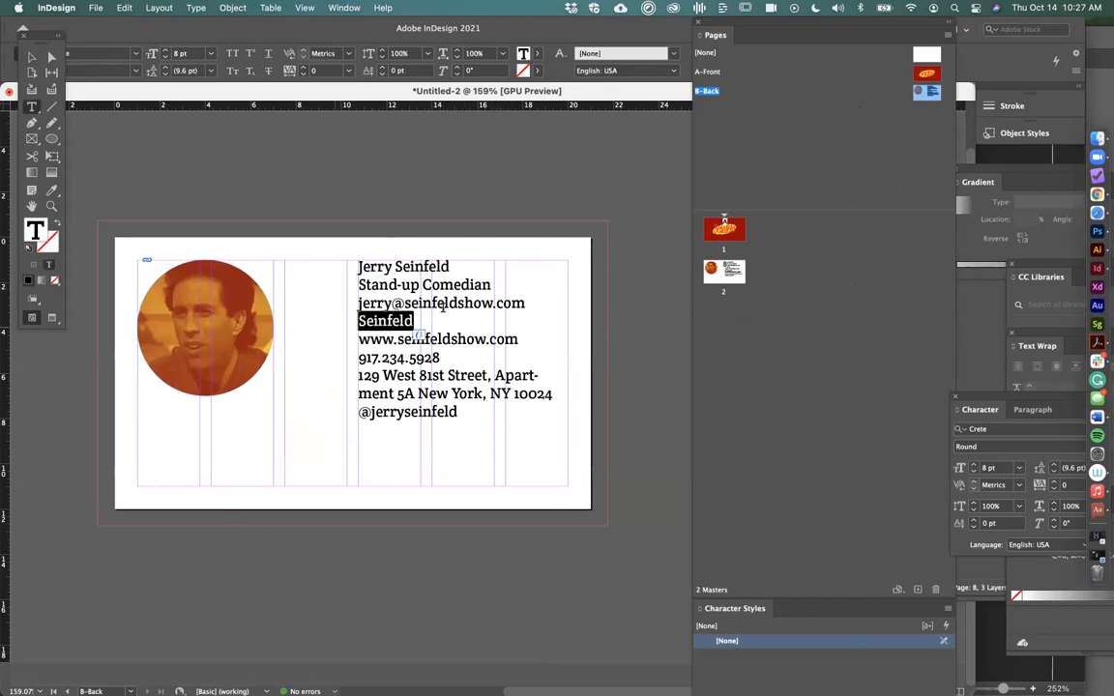
key("BackSpace")
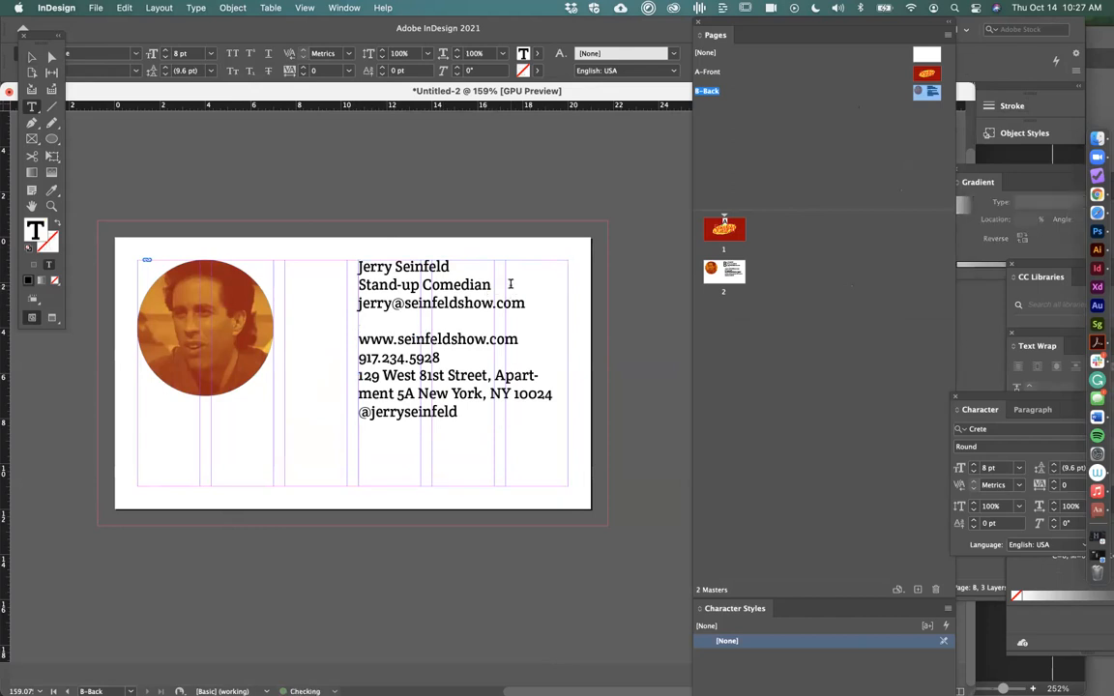
left_click(505, 284)
key("Return")
key("super+v")
key("Return")
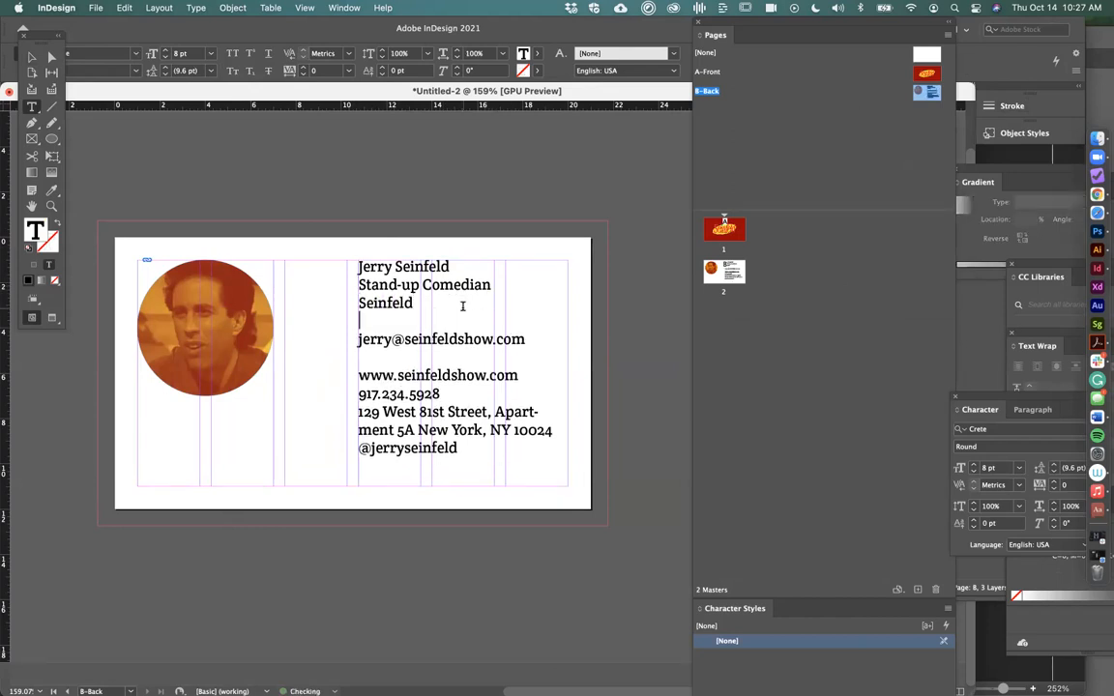
left_click(359, 357)
key("BackSpace")
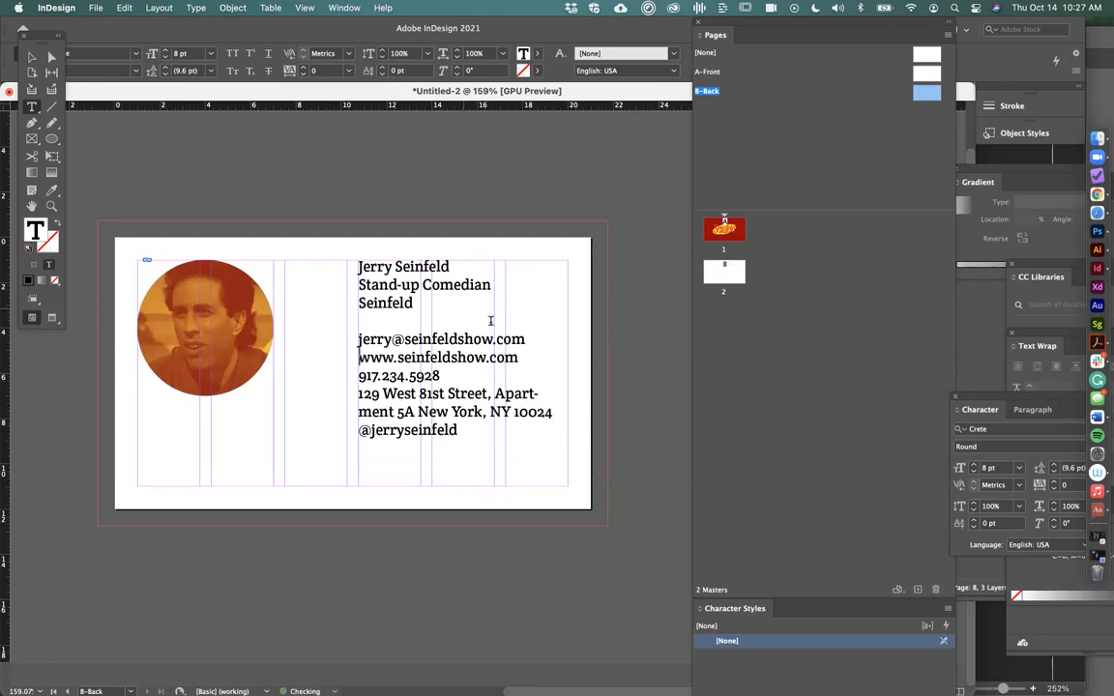
Move the social media handle to directly below the website, separated from the phone number by a blank line
left_click(520, 358)
key("Return")
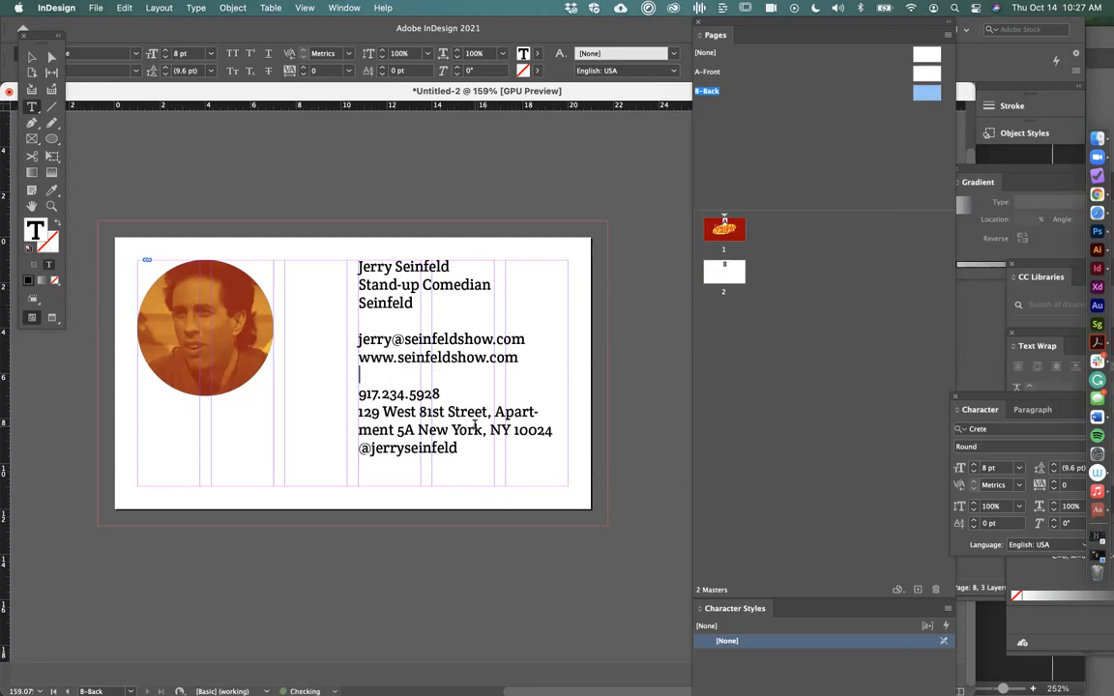
left_click_drag(465, 449, 319, 450)
key("cmd+x")
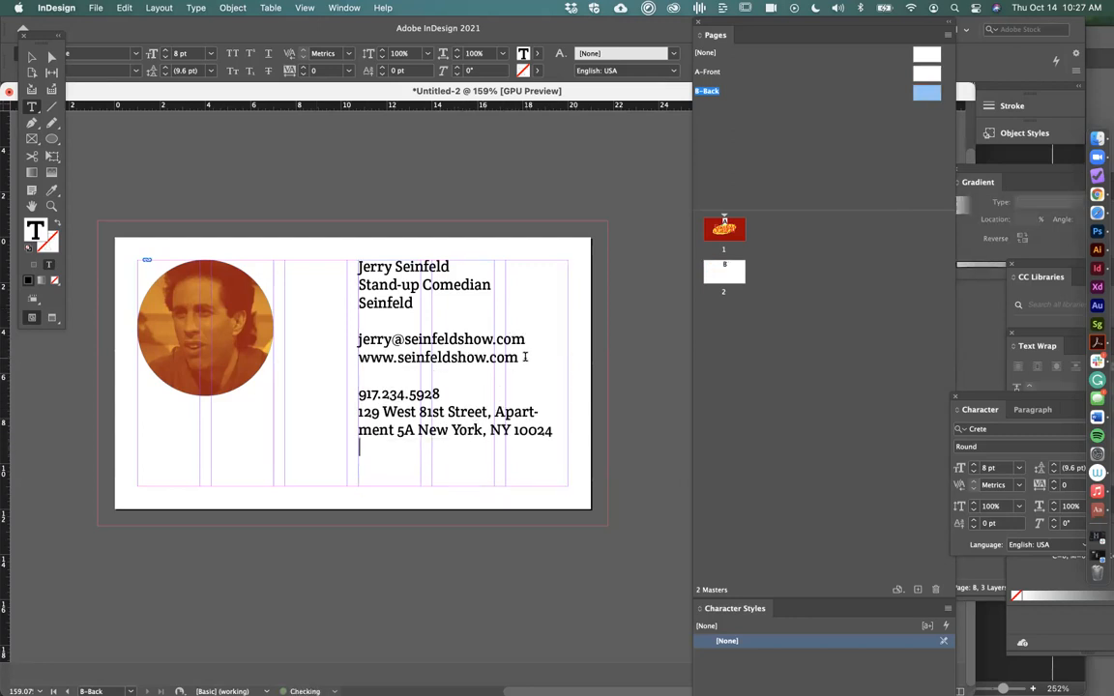
left_click(358, 375)
key("cmd+v")
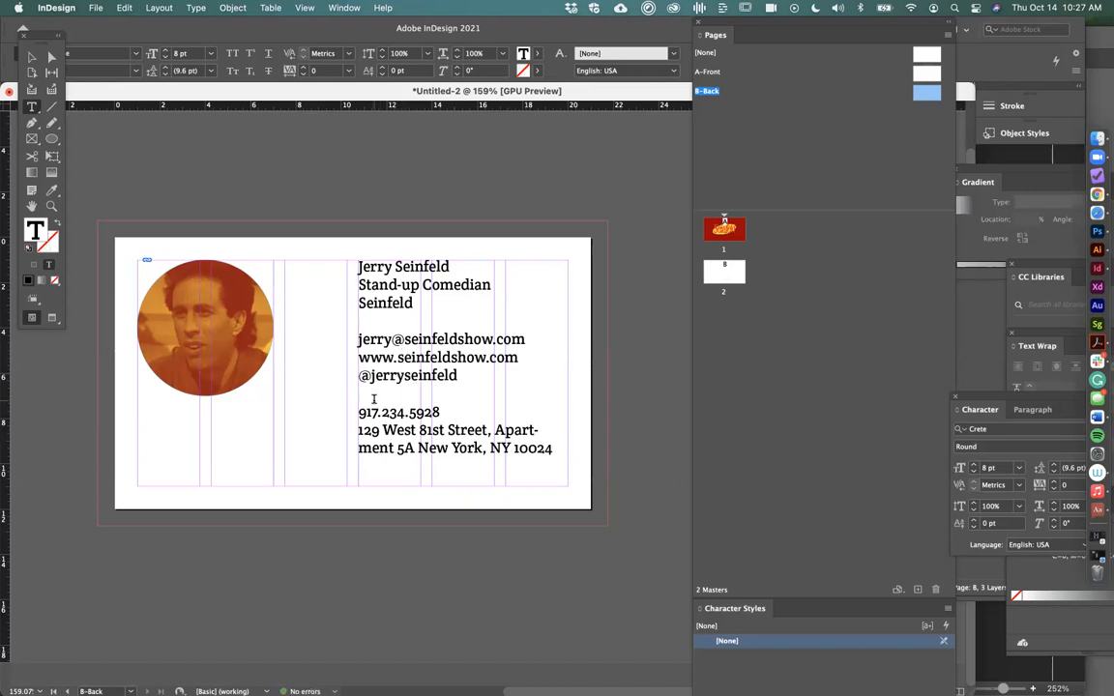
Delete the comma after the street in the address and break the line so the apartment starts a new one
left_click(496, 430)
key("BackSpace")
key("BackSpace")
key("Return")
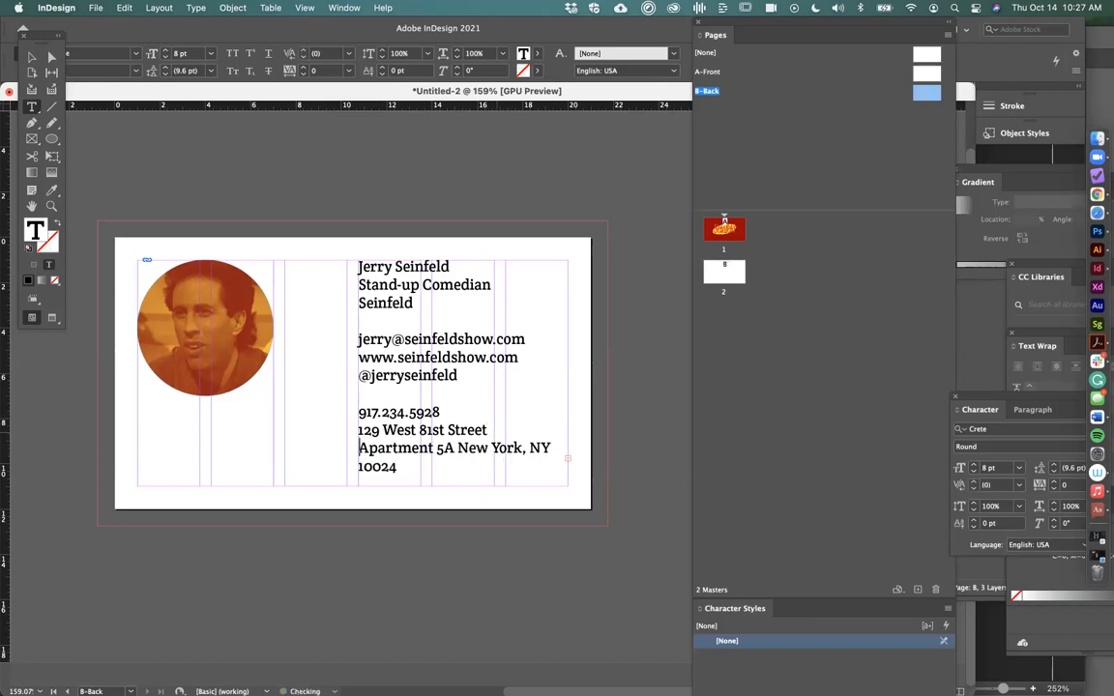
Show the hidden characters and delete the blank lines between the text groups and the extra one at the end
key("super+alt+i")
left_click(357, 322)
key("BackSpace")
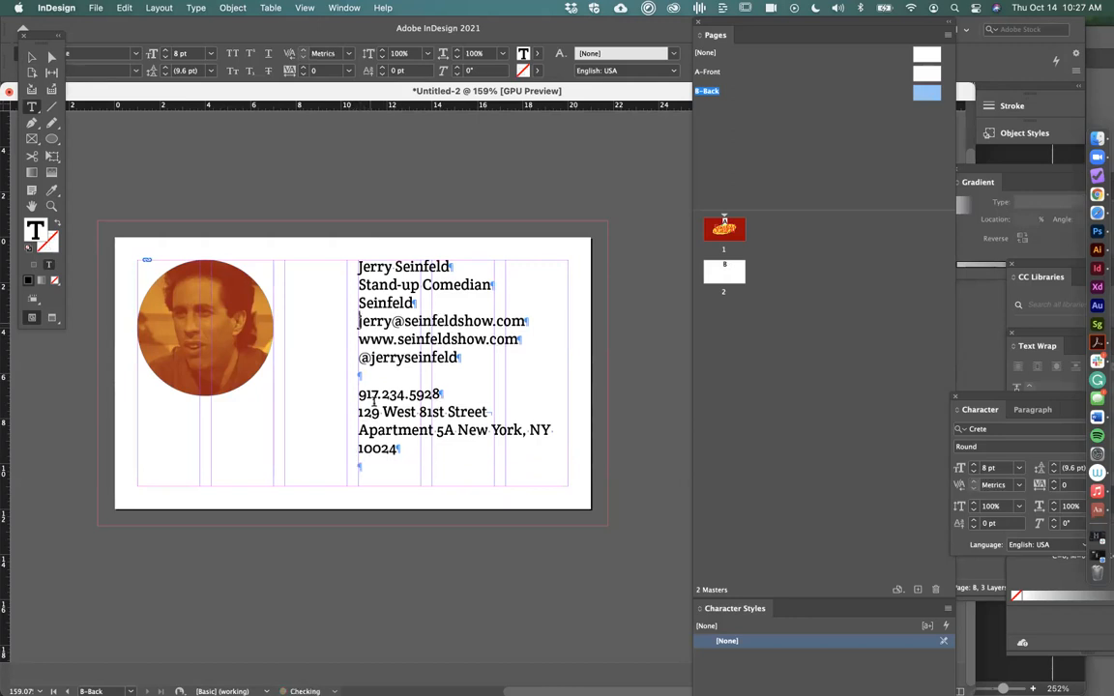
left_click_drag(366, 378, 378, 377)
key("BackSpace")
left_click_drag(378, 444, 383, 480)
key("BackSpace")
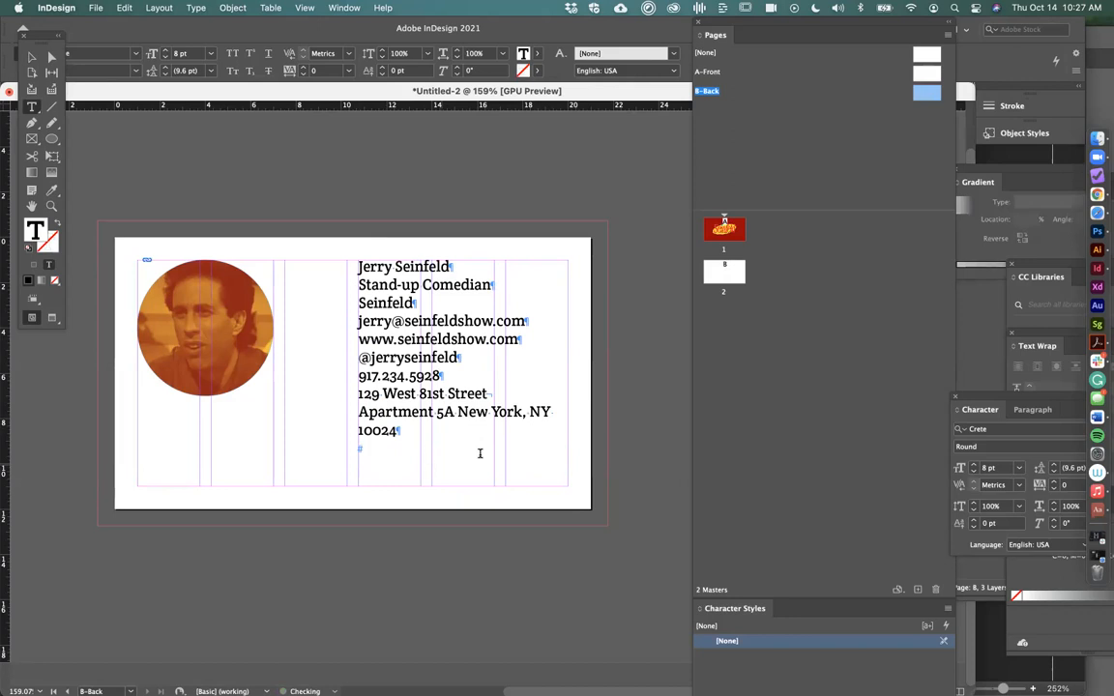
Break the address before the city with a forced line break, and use forced line breaks within the name and web contact groups
left_click(459, 410)
key("shift+Return")
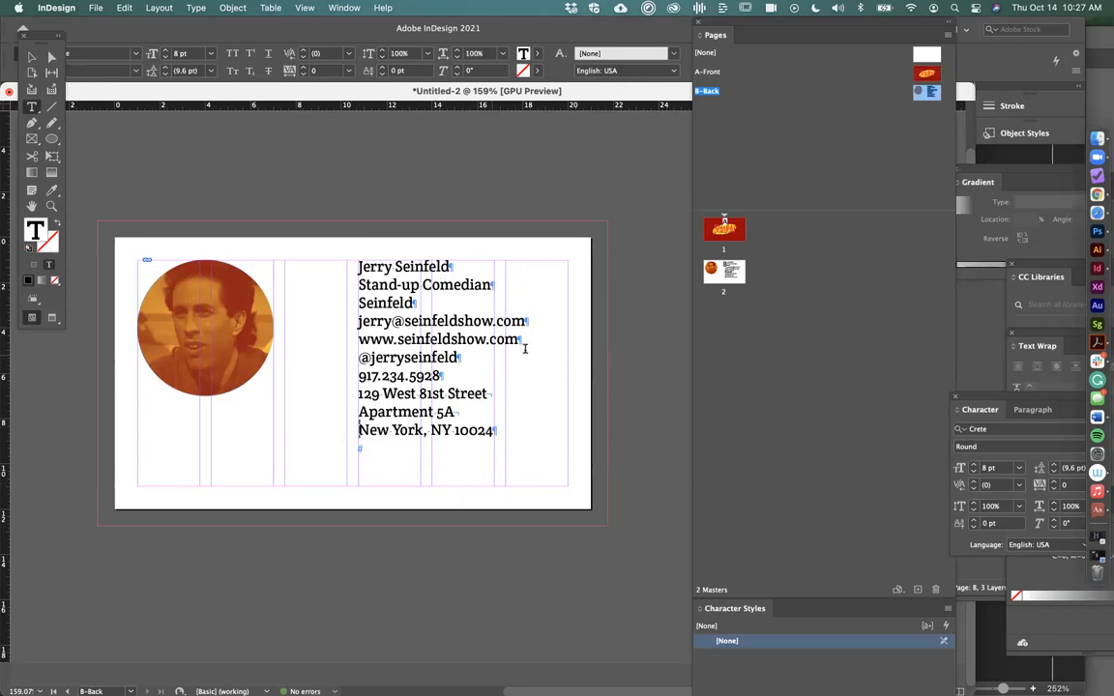
left_click(460, 266)
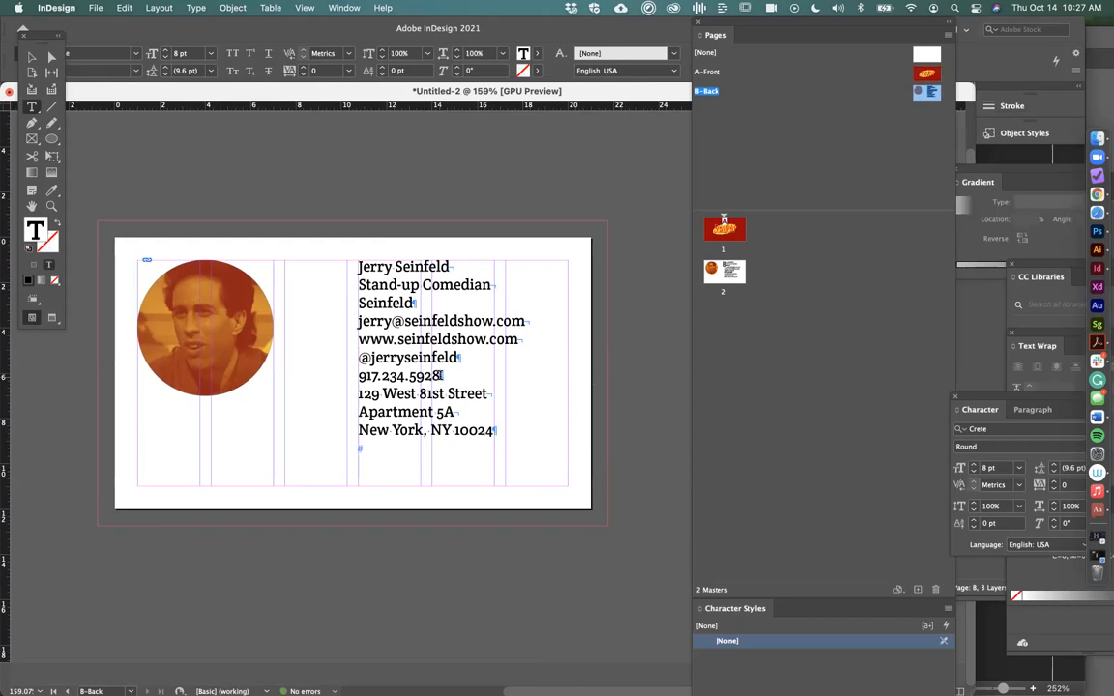
Move the phone number below the city line, joining it to the address paragraph with a forced line break
triple_click(421, 376)
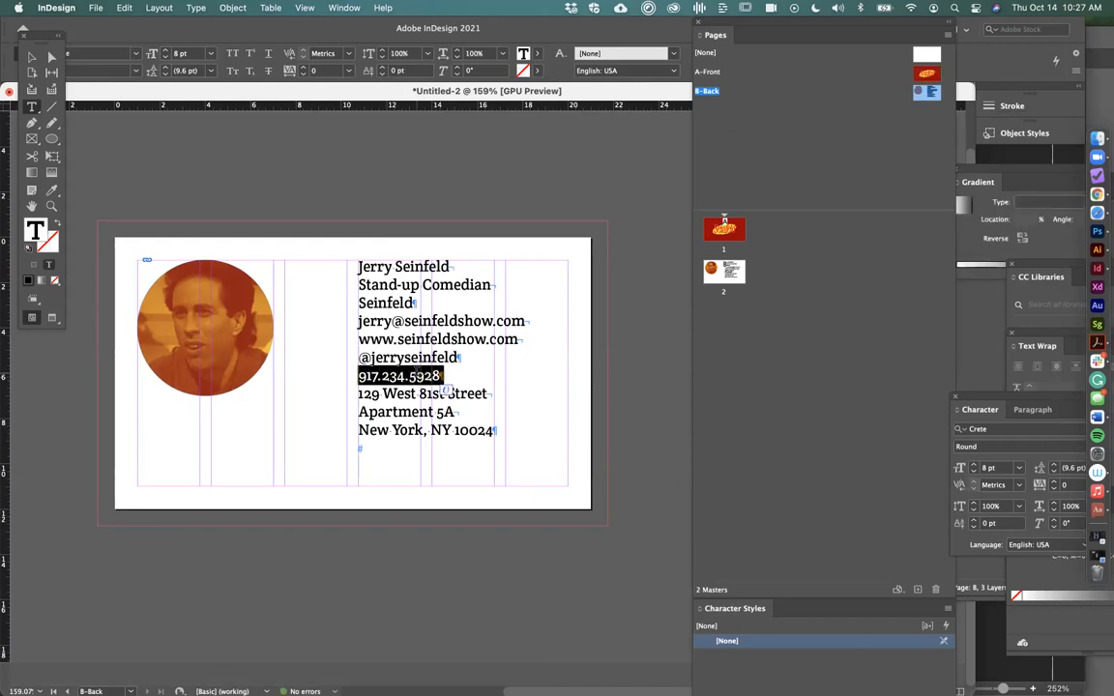
key("BackSpace")
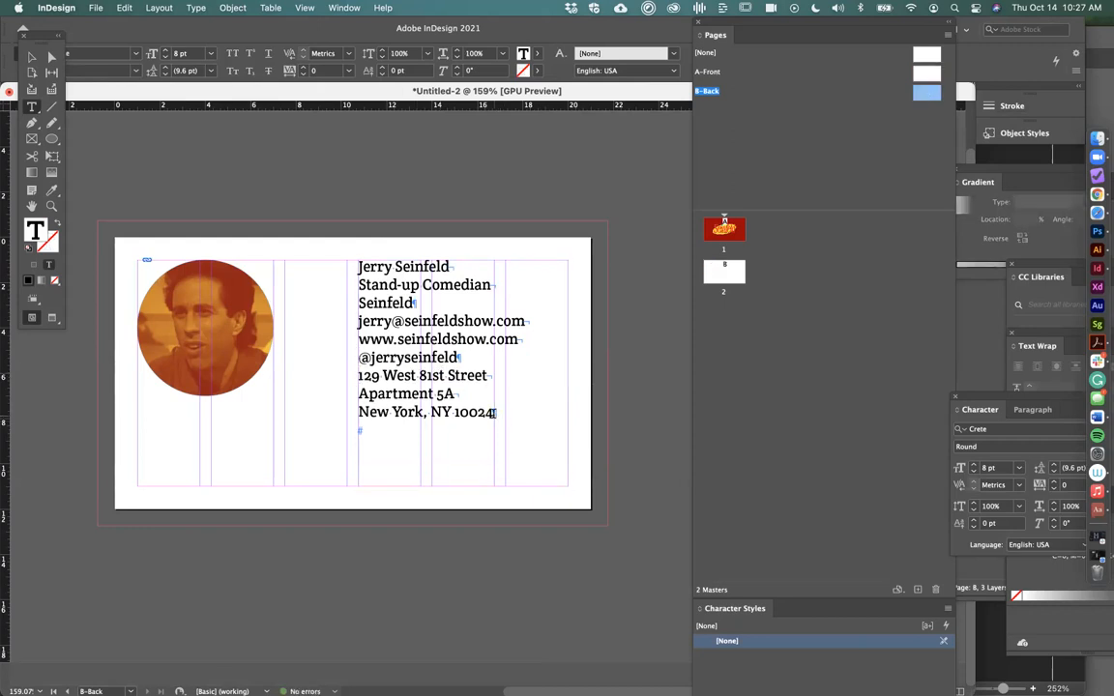
key("super+v")
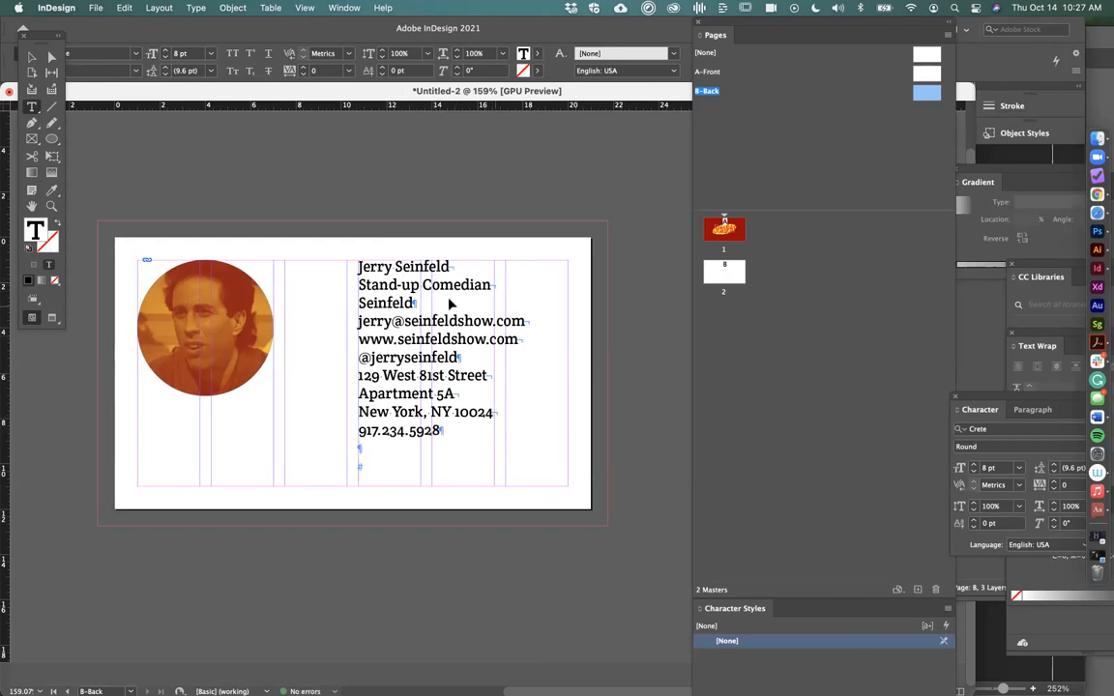
Set the space after paragraphs to 0p8 for all of the contact text
key("super+a")
left_click_drag(1029, 410, 593, 258)
left_click(668, 335)
left_click(668, 336)
left_click(668, 336)
left_click(668, 335)
left_click(669, 335)
left_click(668, 335)
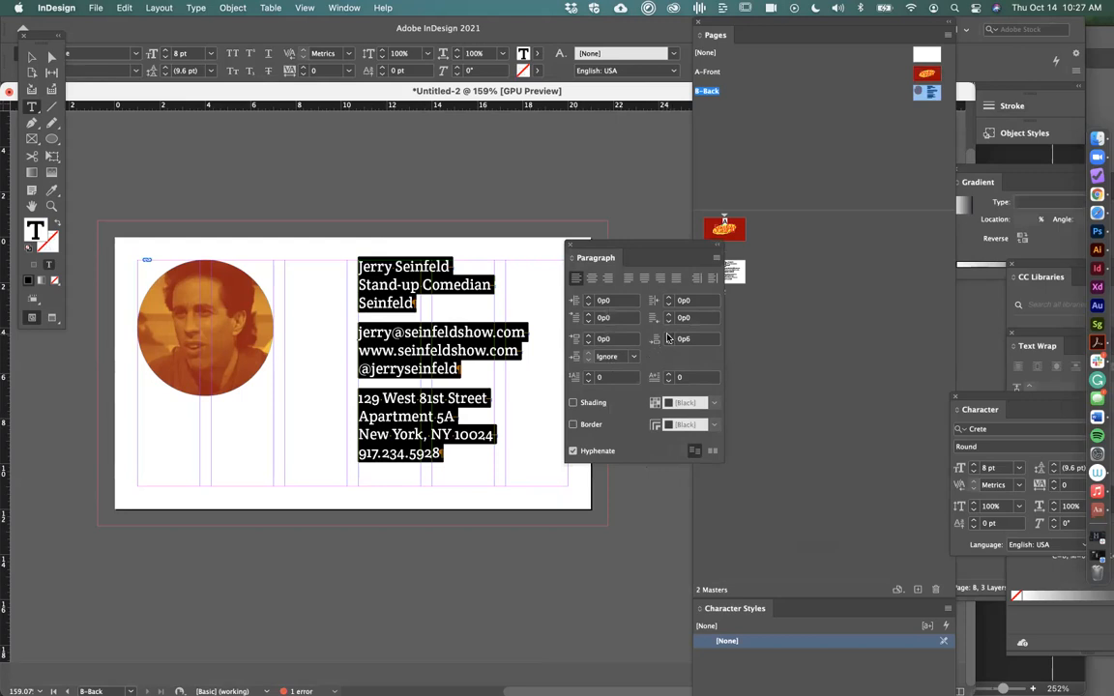
left_click(667, 336)
left_click(667, 336)
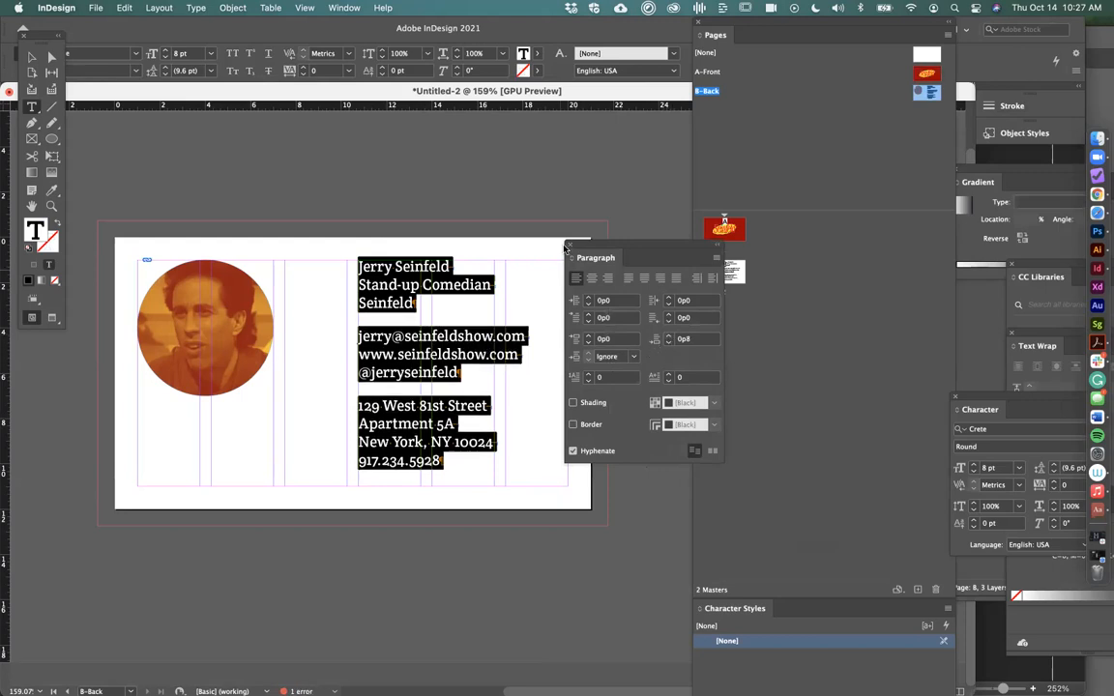
left_click_drag(600, 246, 743, 262)
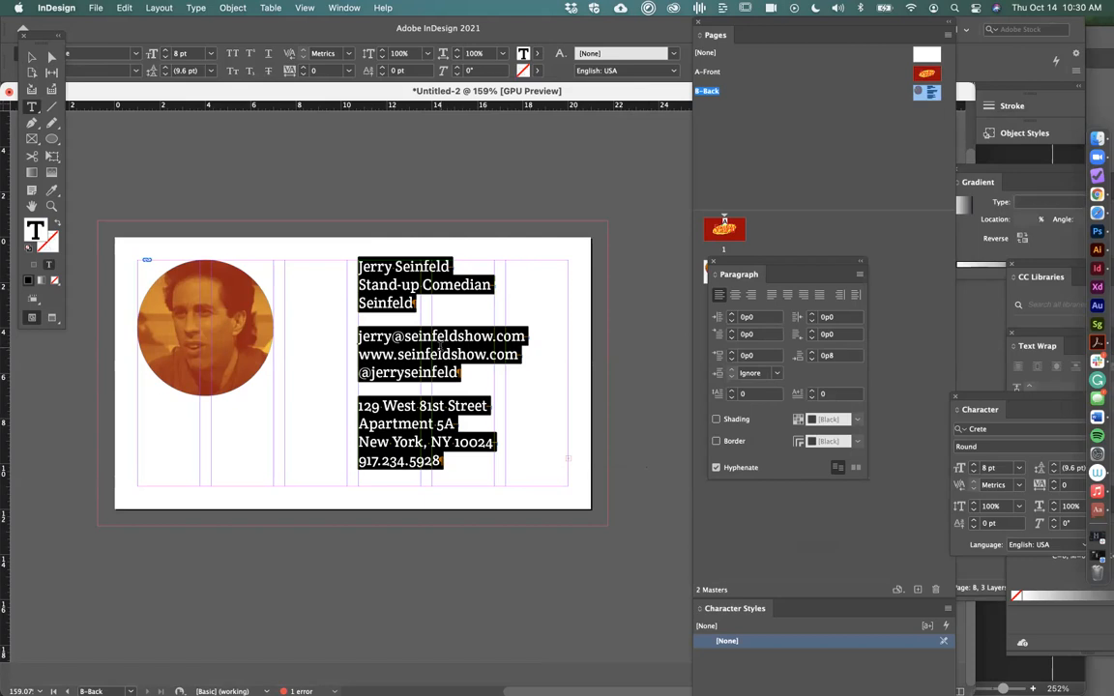
Format the person's name in the first line of the contact text as All Caps
left_click(440, 347)
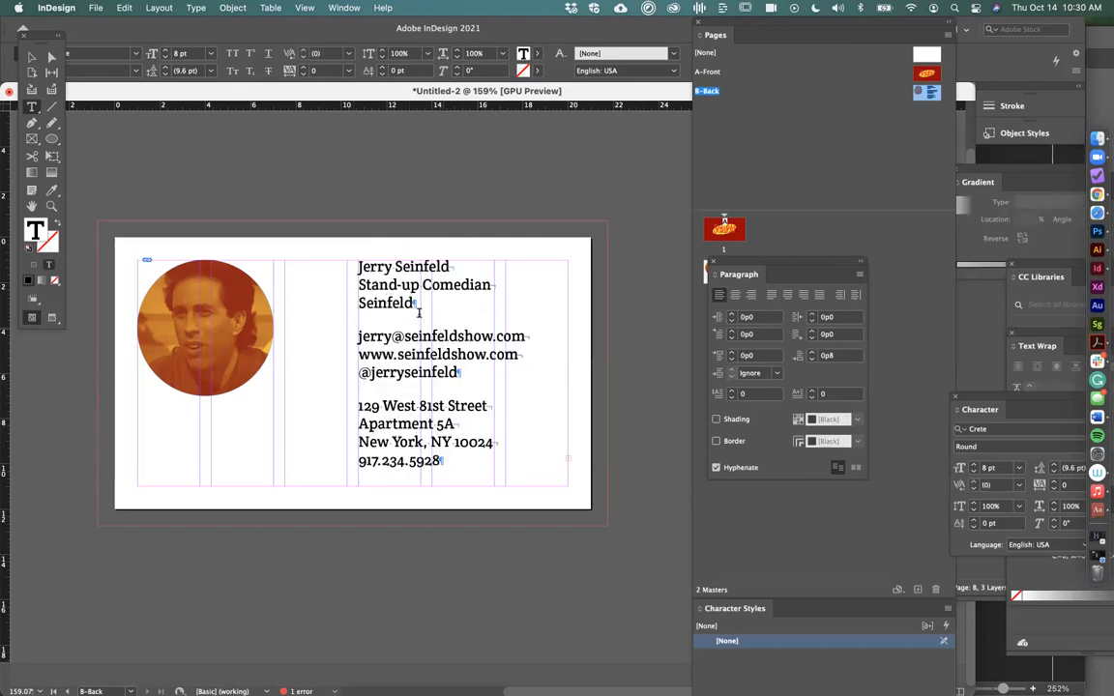
left_click_drag(451, 267, 348, 268)
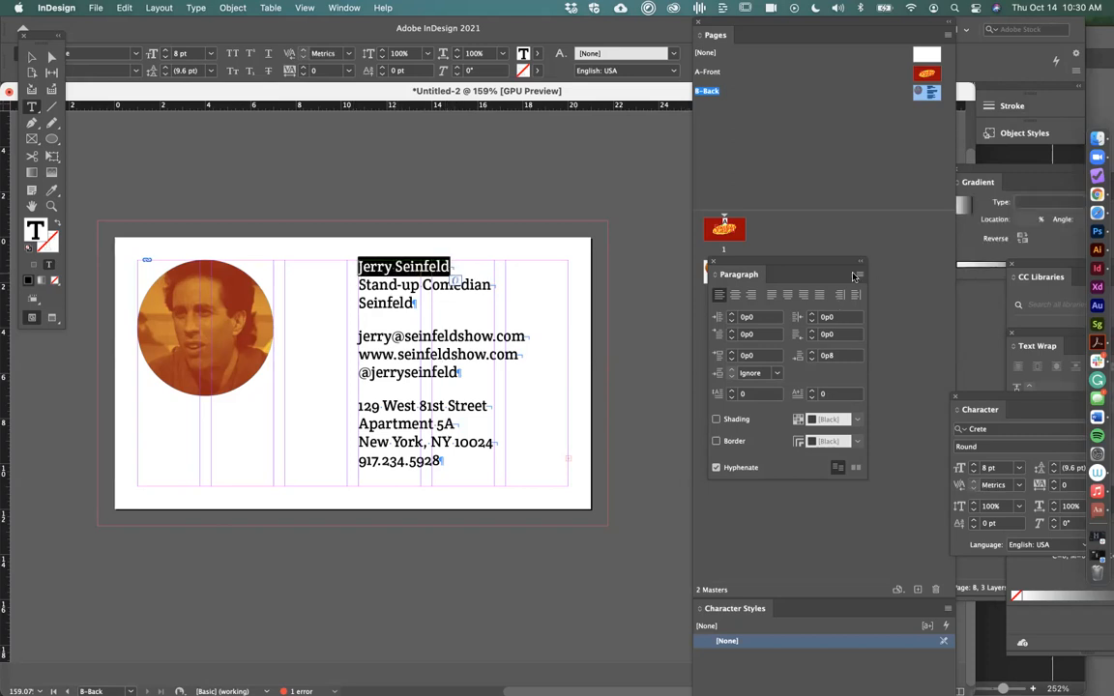
left_click(858, 275)
left_click(803, 279)
left_click_drag(998, 397, 712, 381)
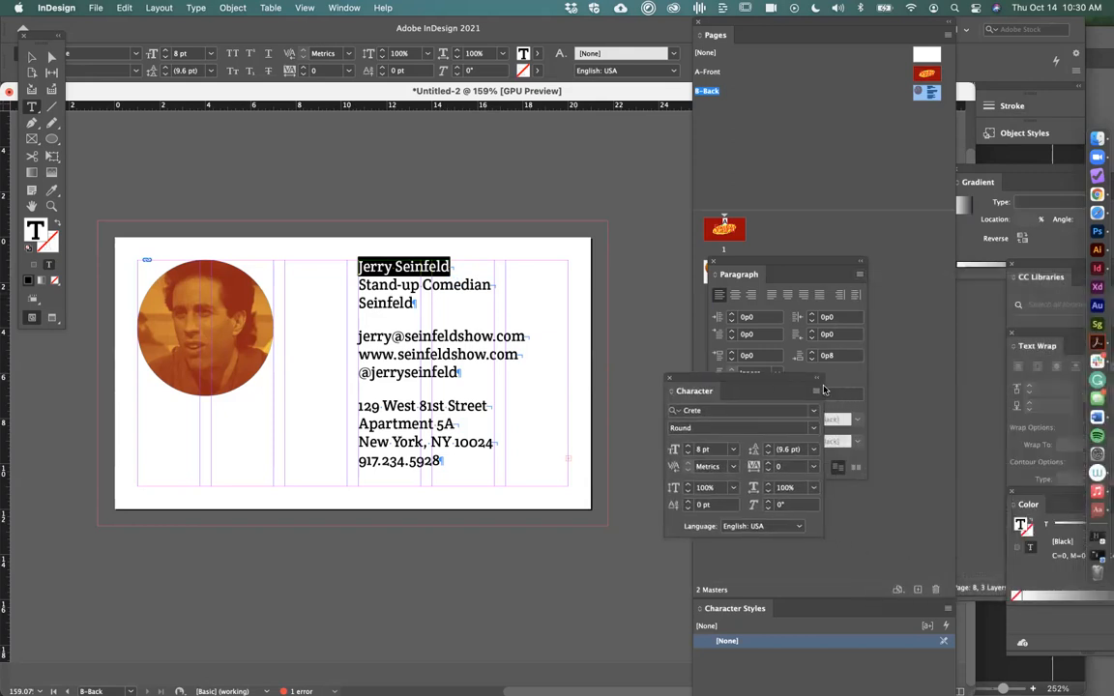
left_click(818, 392)
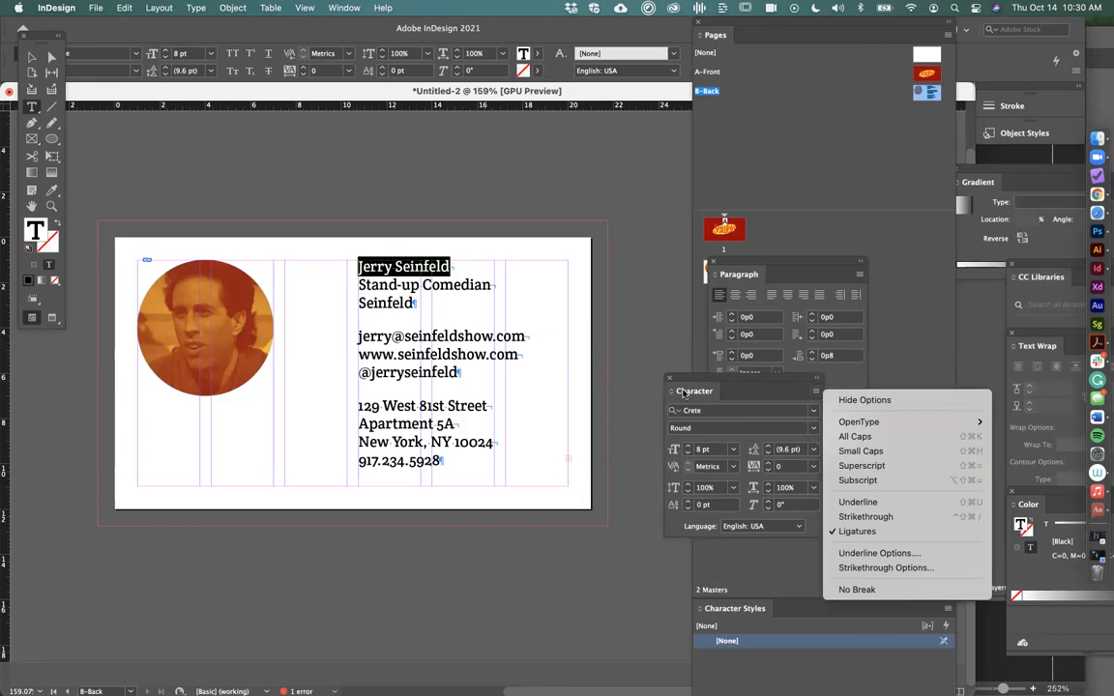
left_click(200, 10)
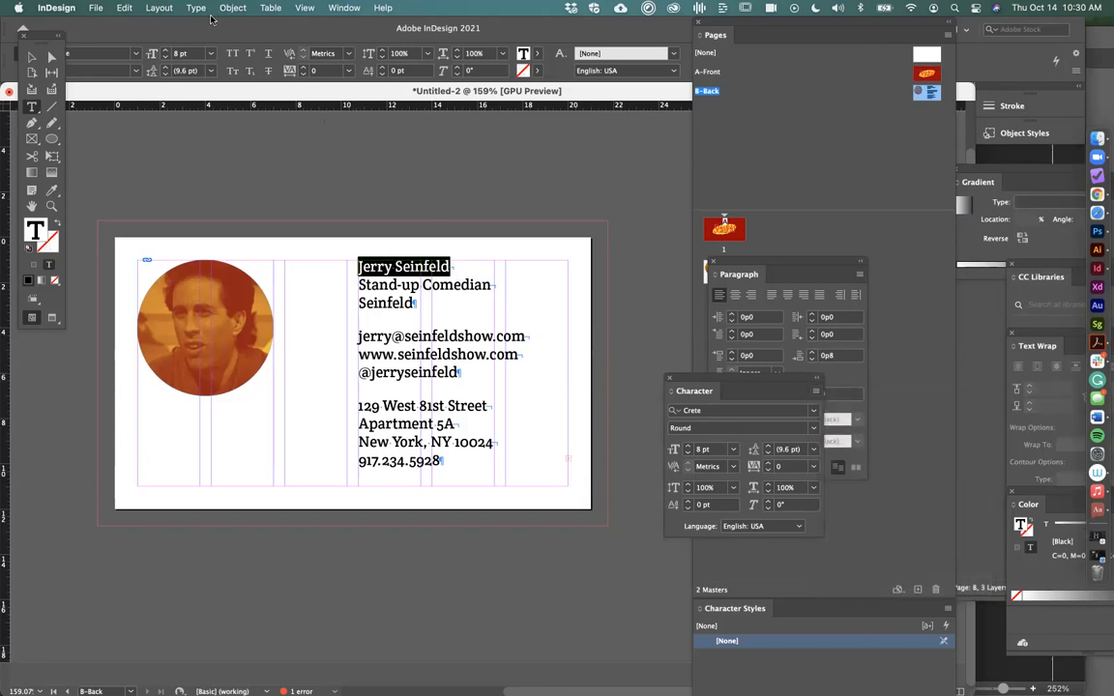
left_click(193, 8)
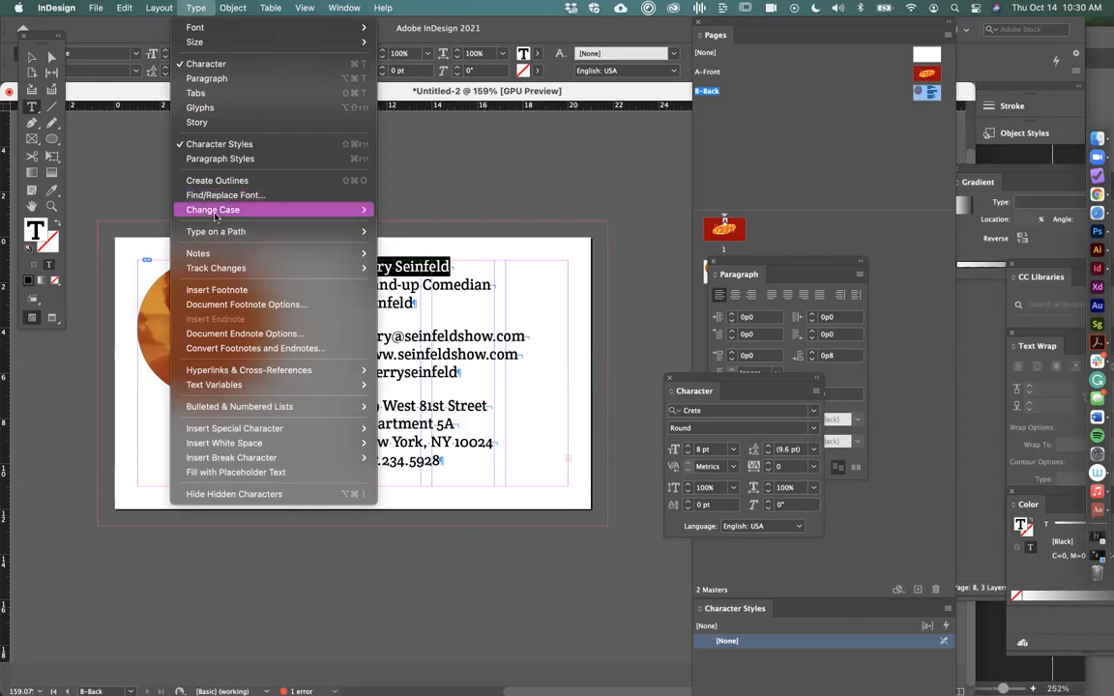
mouse_move(215, 217)
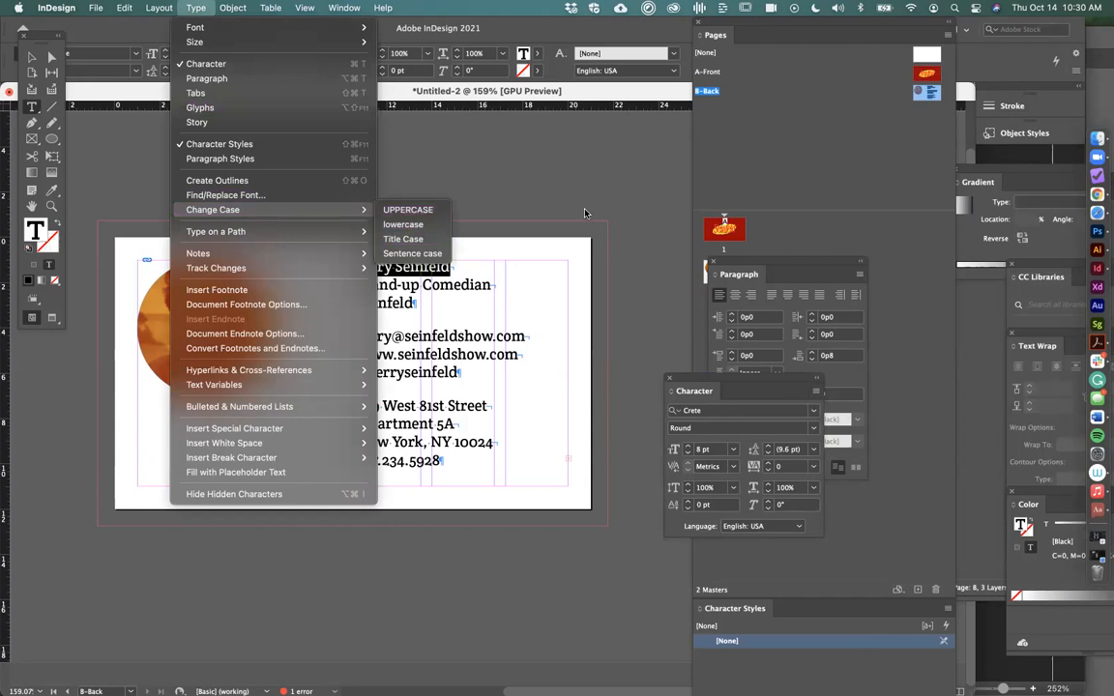
left_click(526, 188)
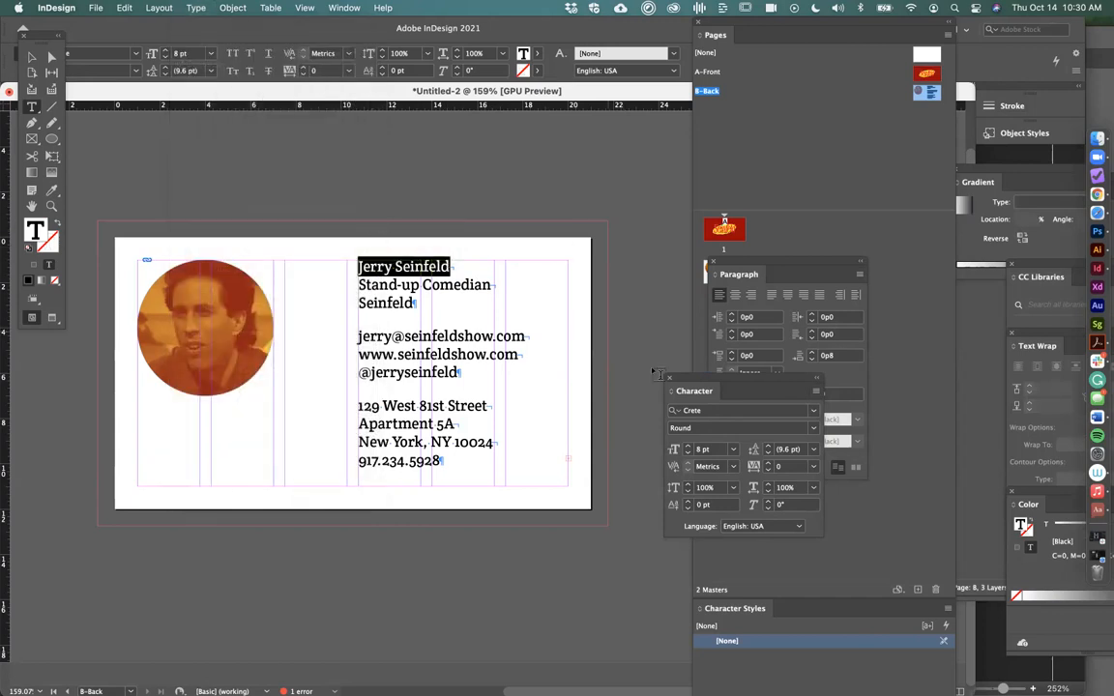
left_click(816, 390)
left_click(856, 436)
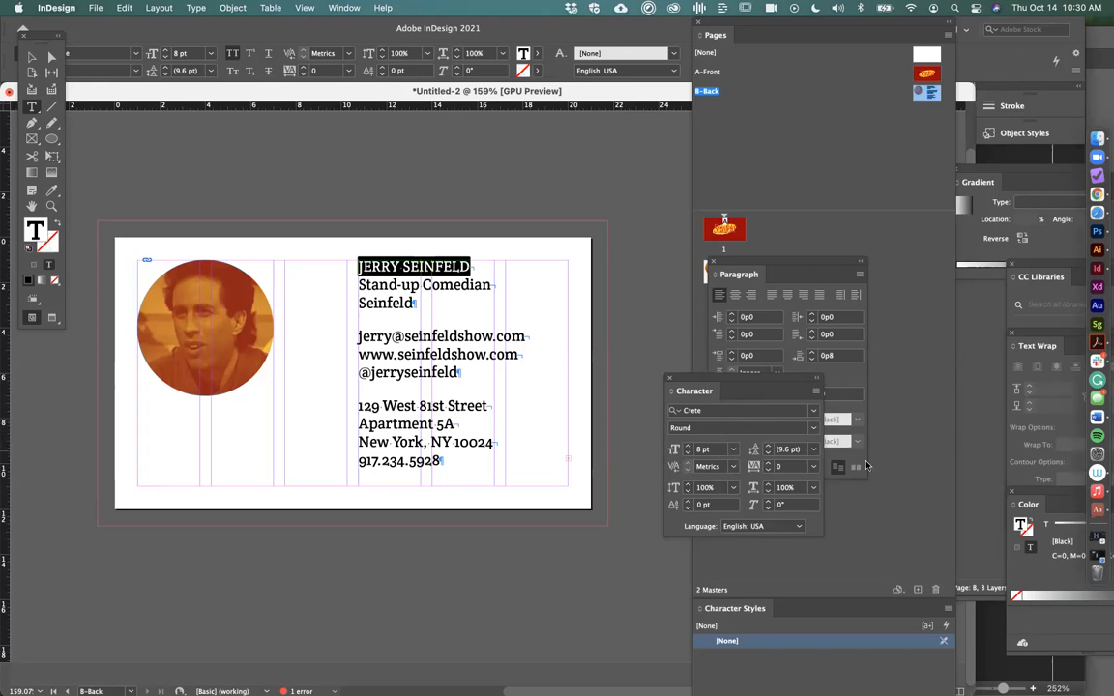
Browse the active Adobe fonts for the name line and set it in Gopher
left_click(812, 428)
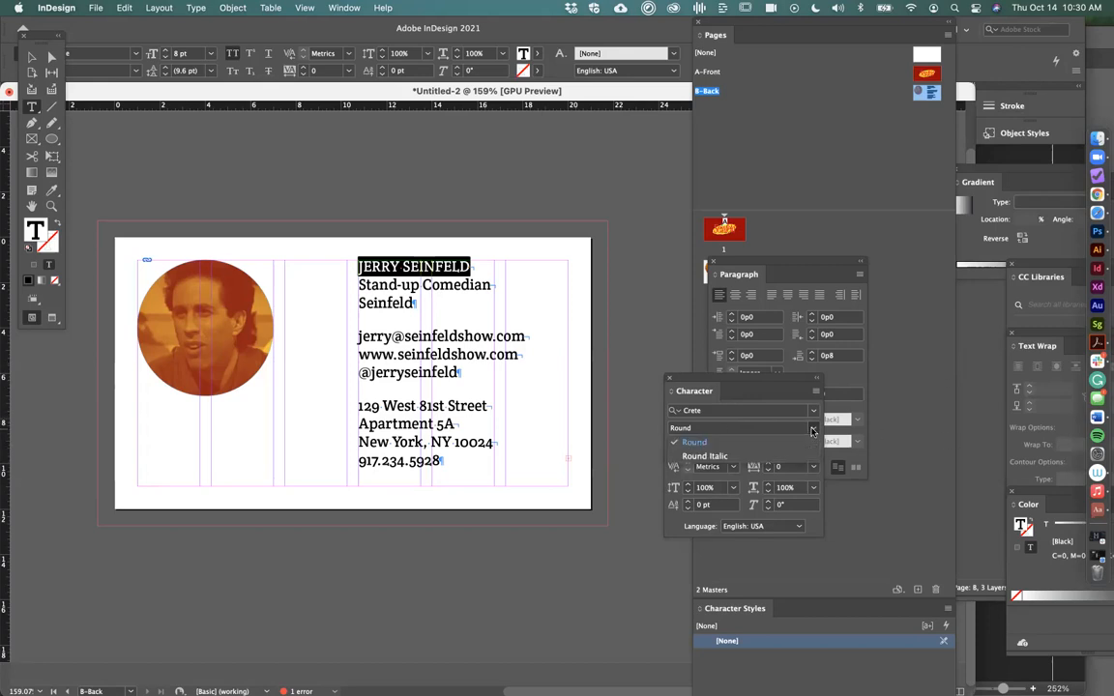
left_click(785, 440)
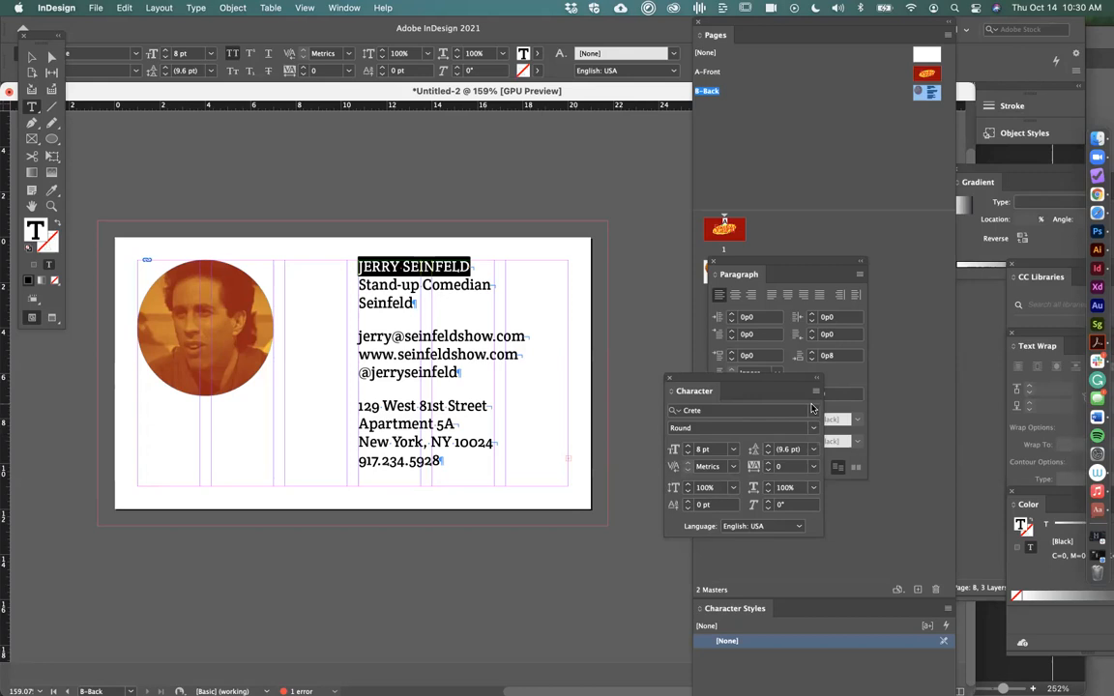
left_click(812, 413)
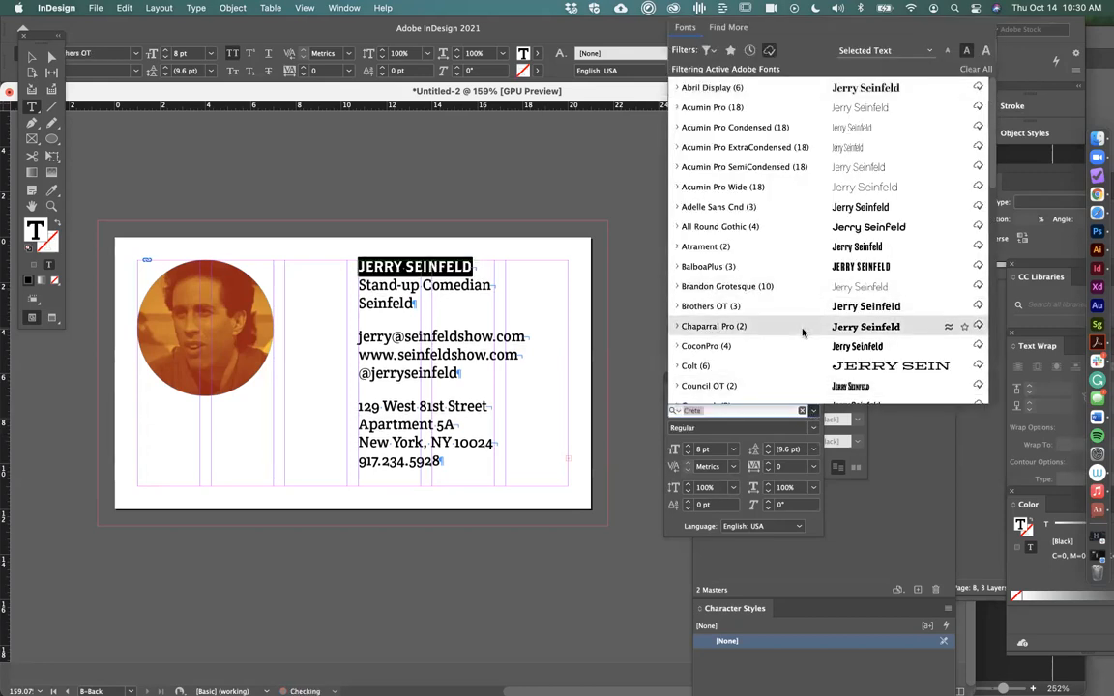
scroll(801, 332, "down", 1)
scroll(799, 358, "down", 10)
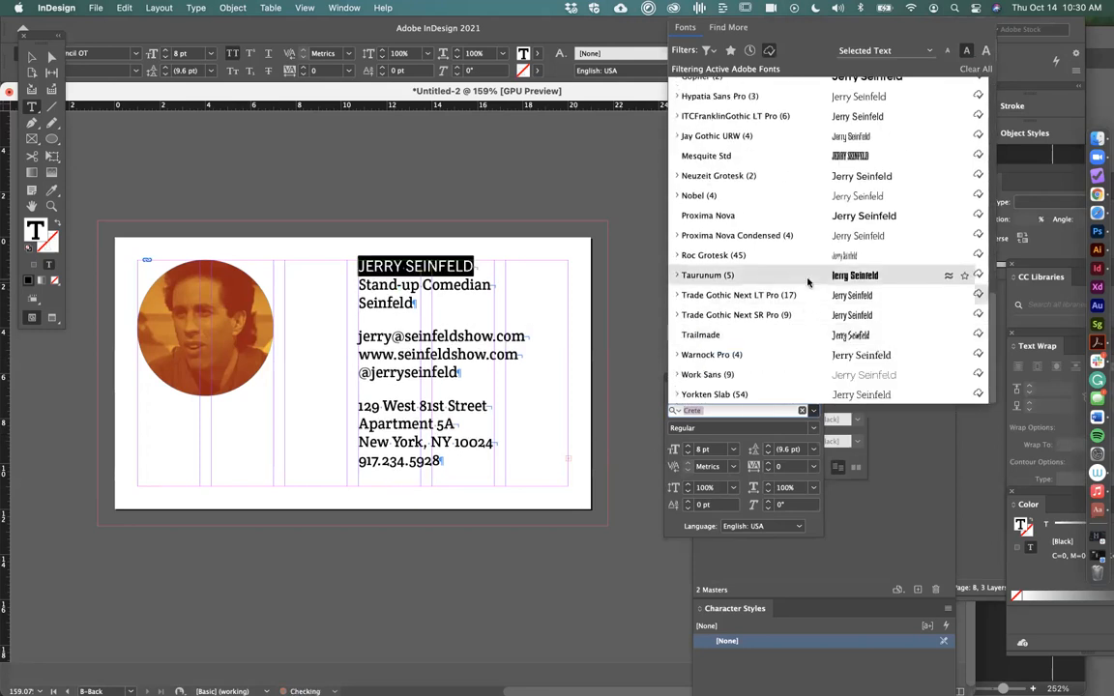
scroll(805, 281, "up", 4)
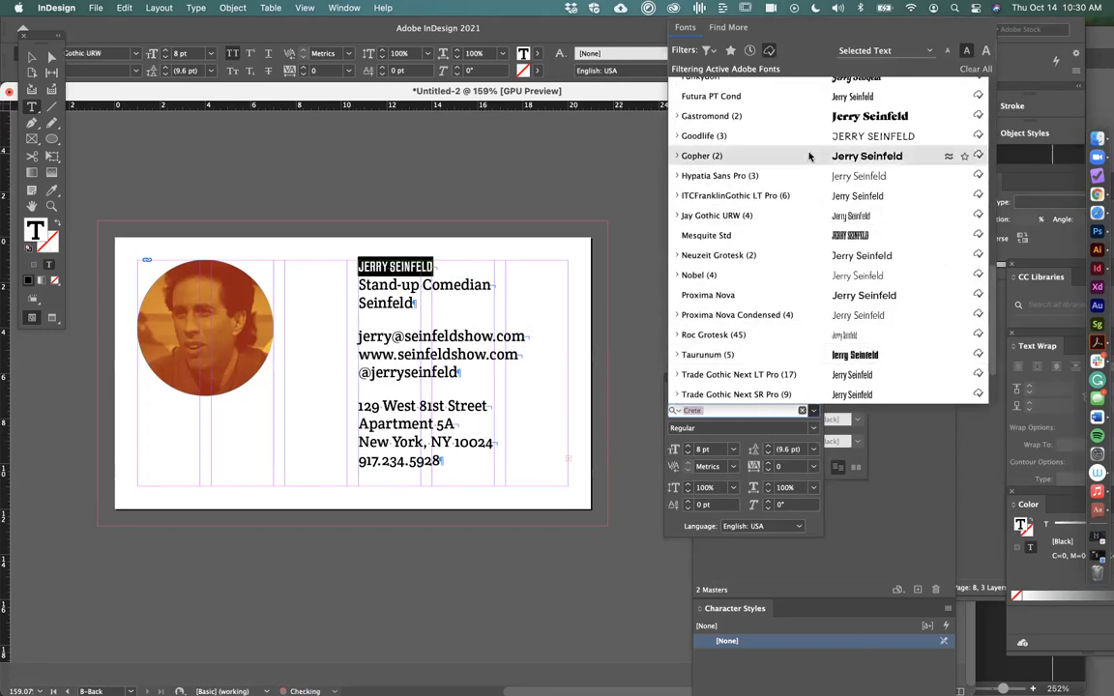
left_click(697, 156)
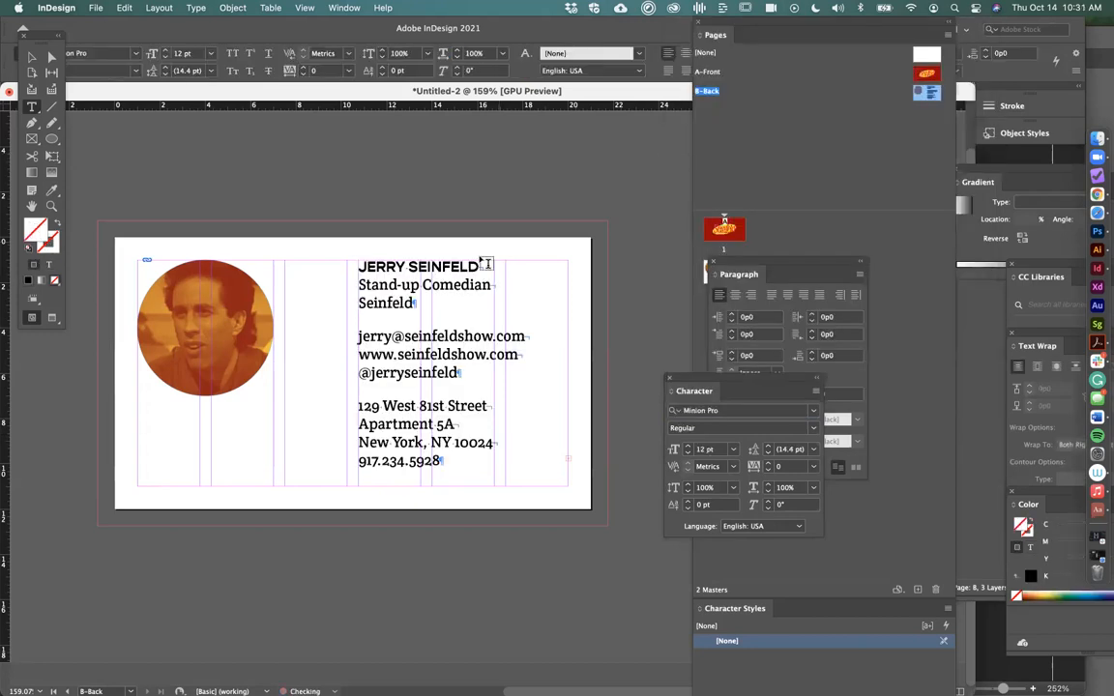
Set the name line in Gopher Heavy at 9 pt
double_click(455, 267)
triple_click(455, 267)
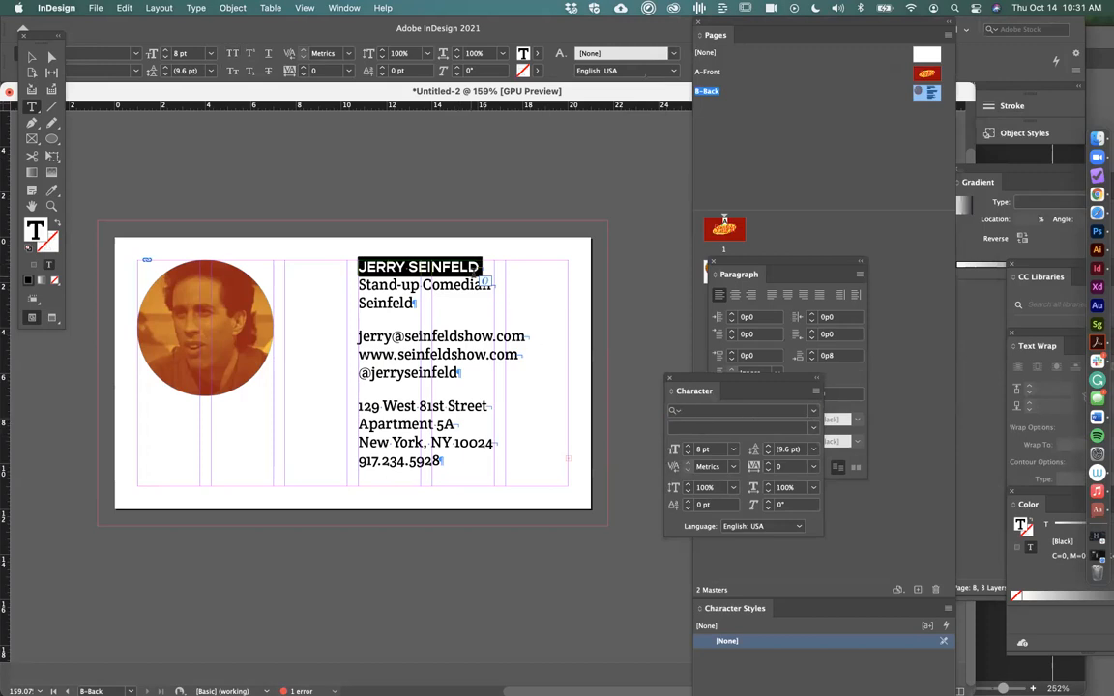
left_click(486, 283)
triple_click(474, 267)
left_click_drag(479, 267, 450, 267)
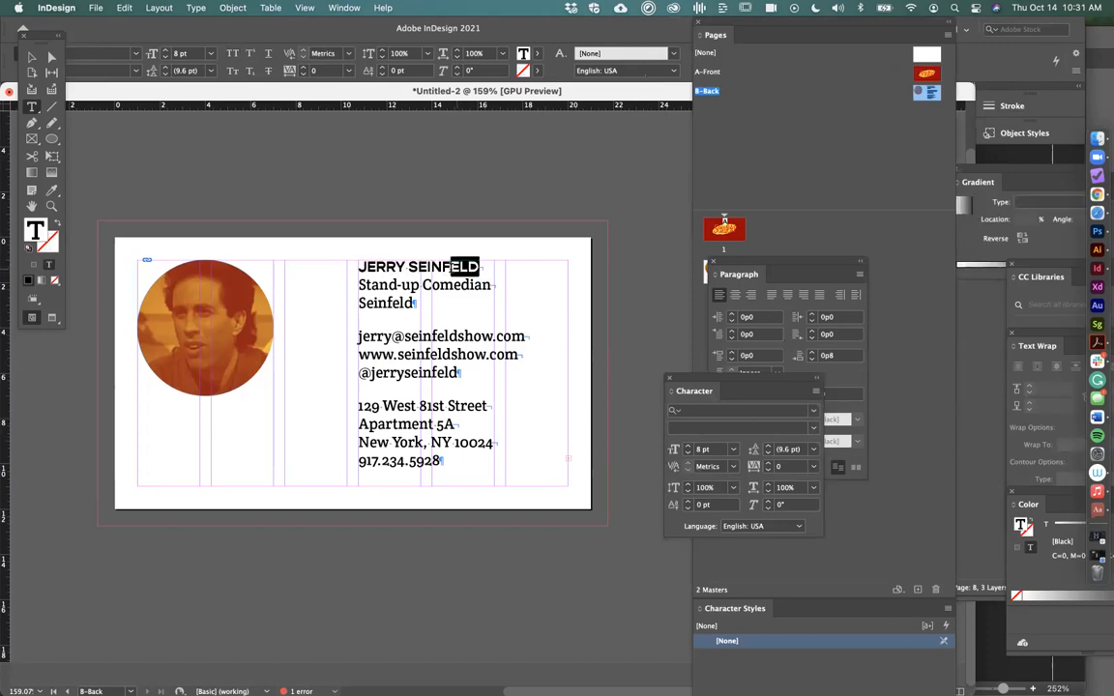
triple_click(464, 267)
left_click(729, 409)
key("BackSpace")
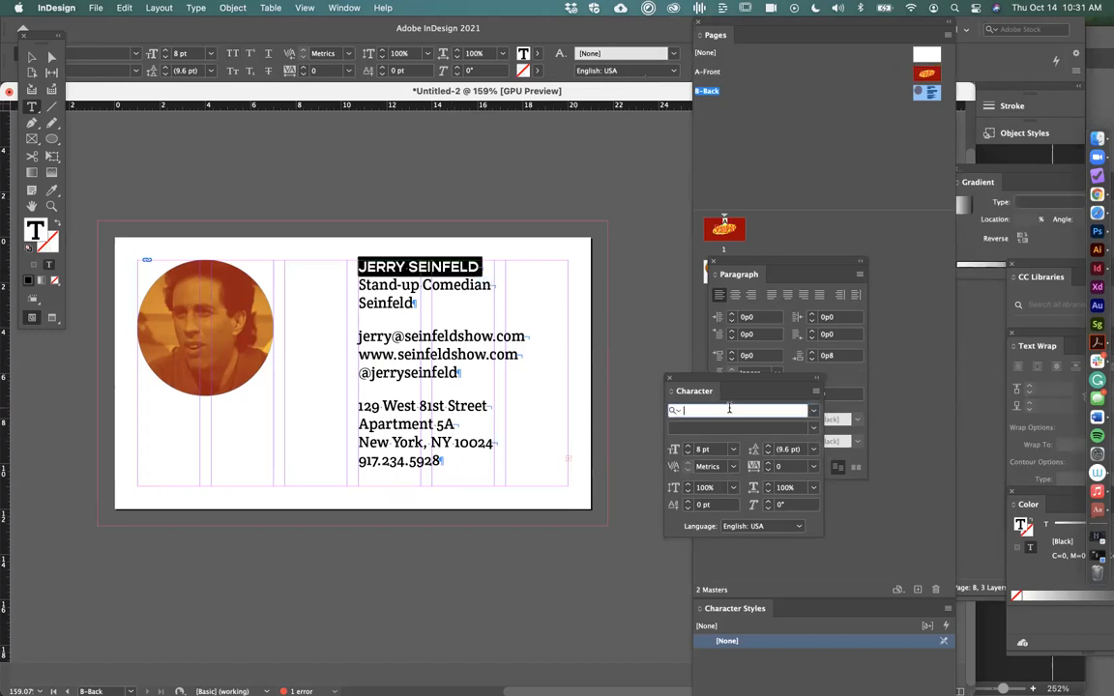
type("gop")
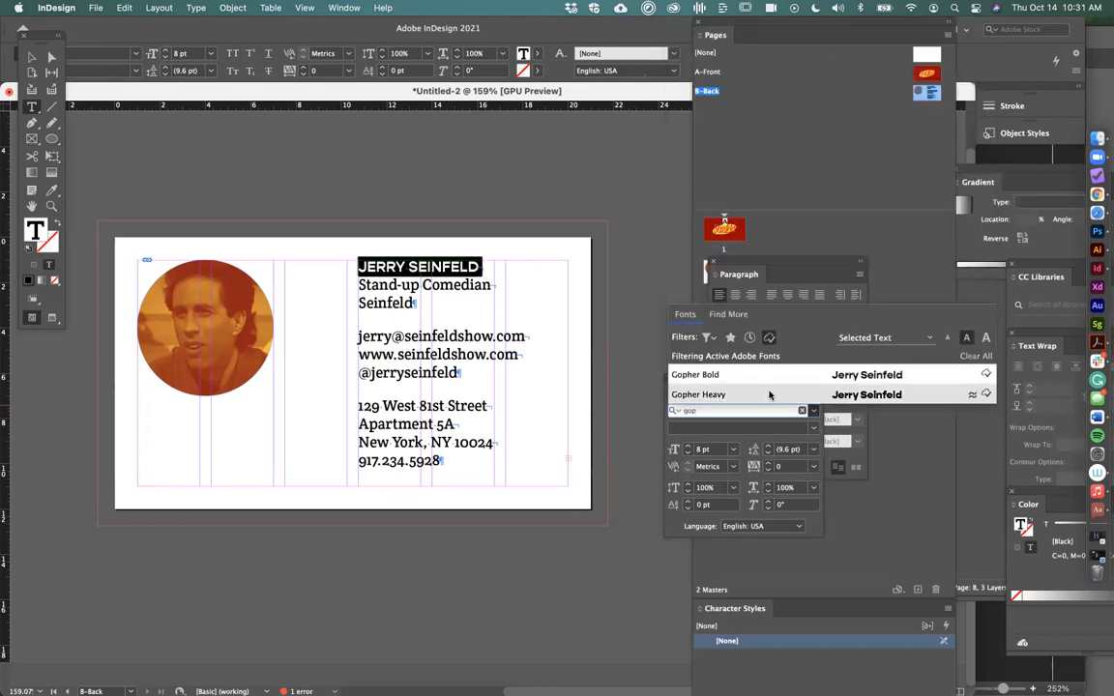
left_click(763, 394)
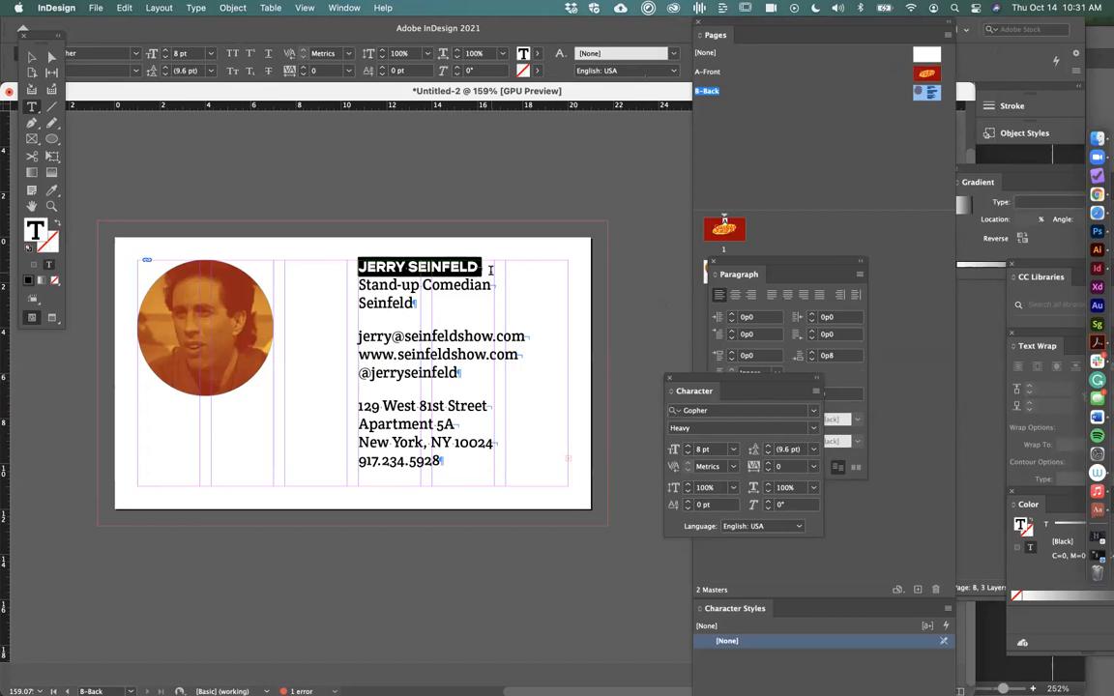
left_click(687, 447)
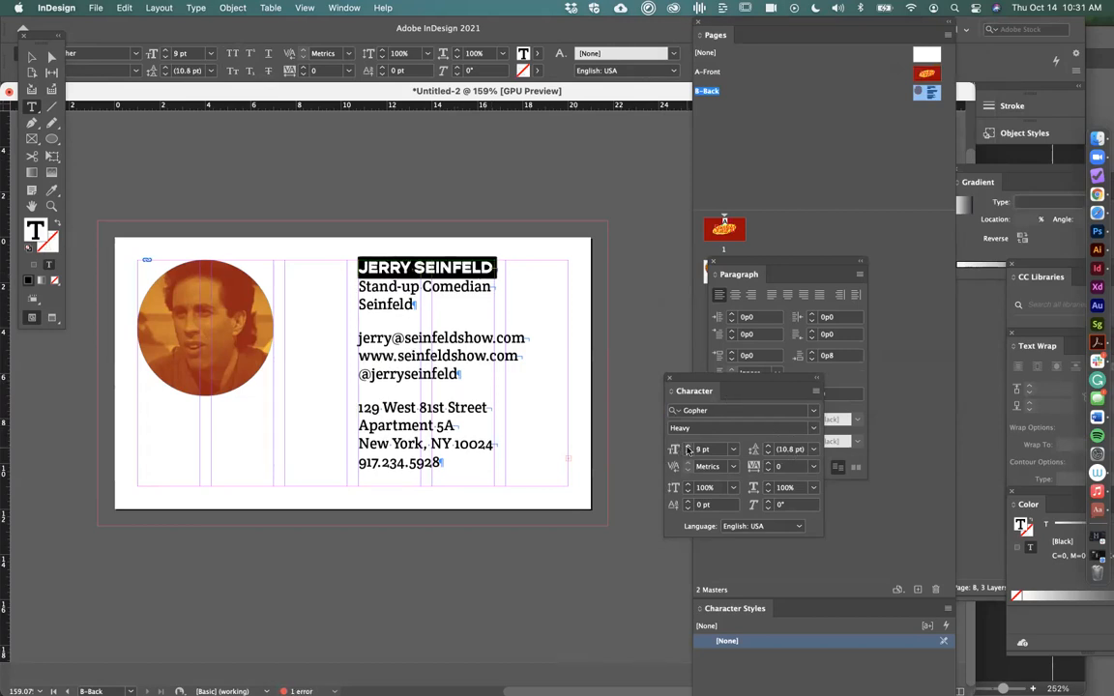
left_click(453, 283)
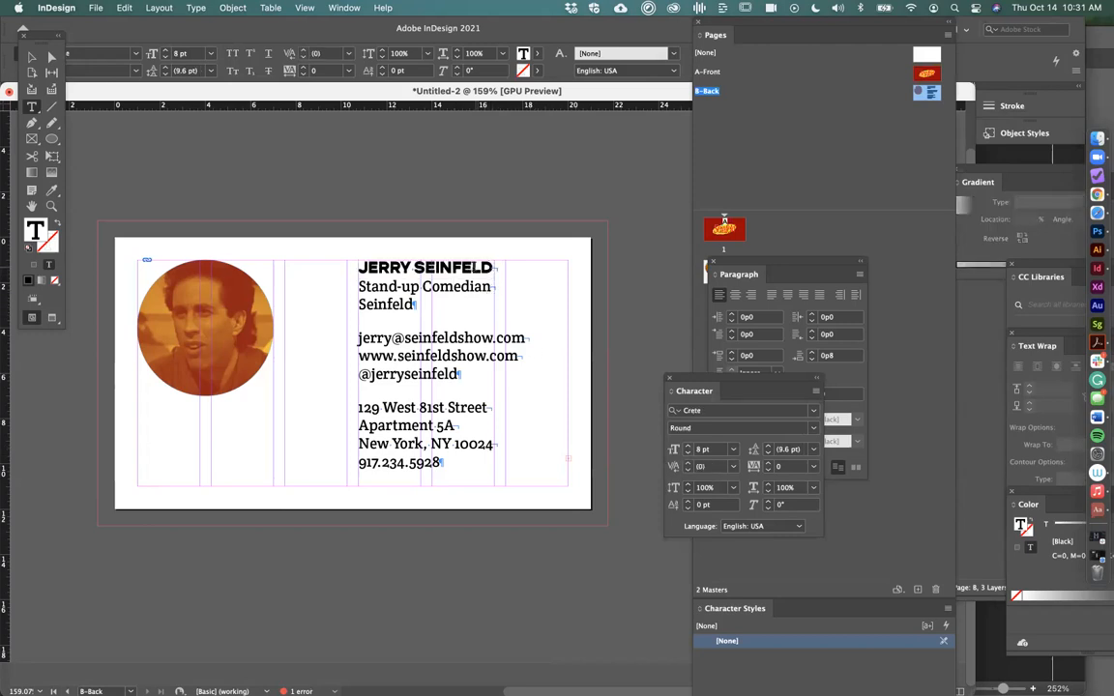
Replace the forced line break after the name with a paragraph break
triple_click(466, 267)
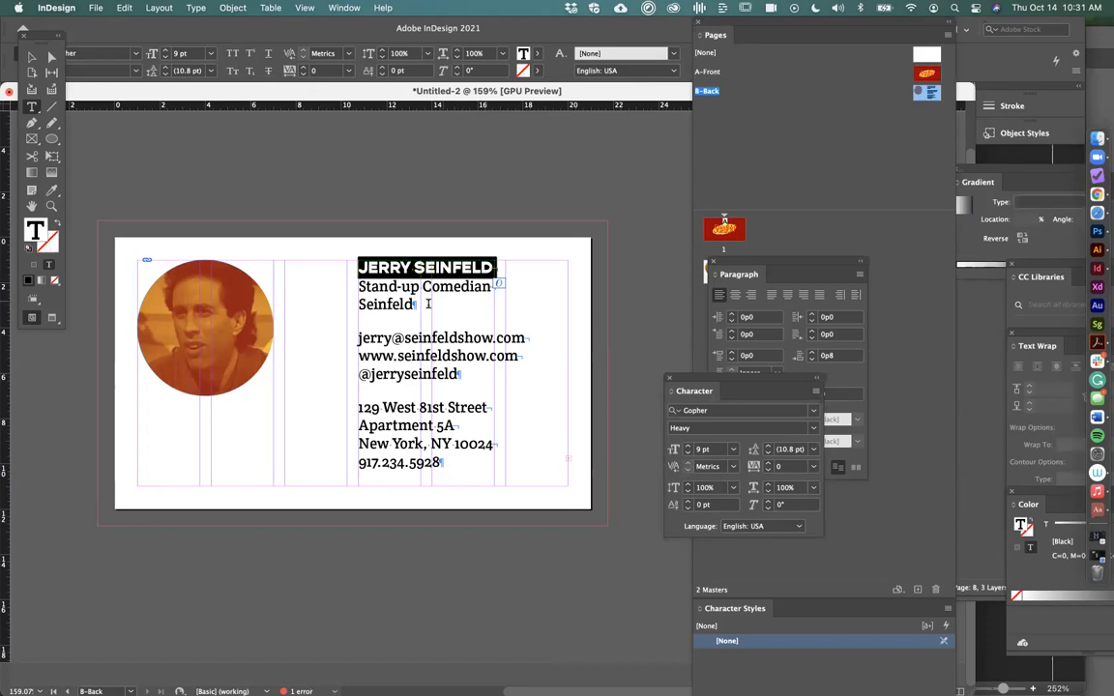
left_click_drag(495, 268, 502, 268)
key("Return")
key("Return")
type("\\")
key("ctrl+z")
key("ctrl+z")
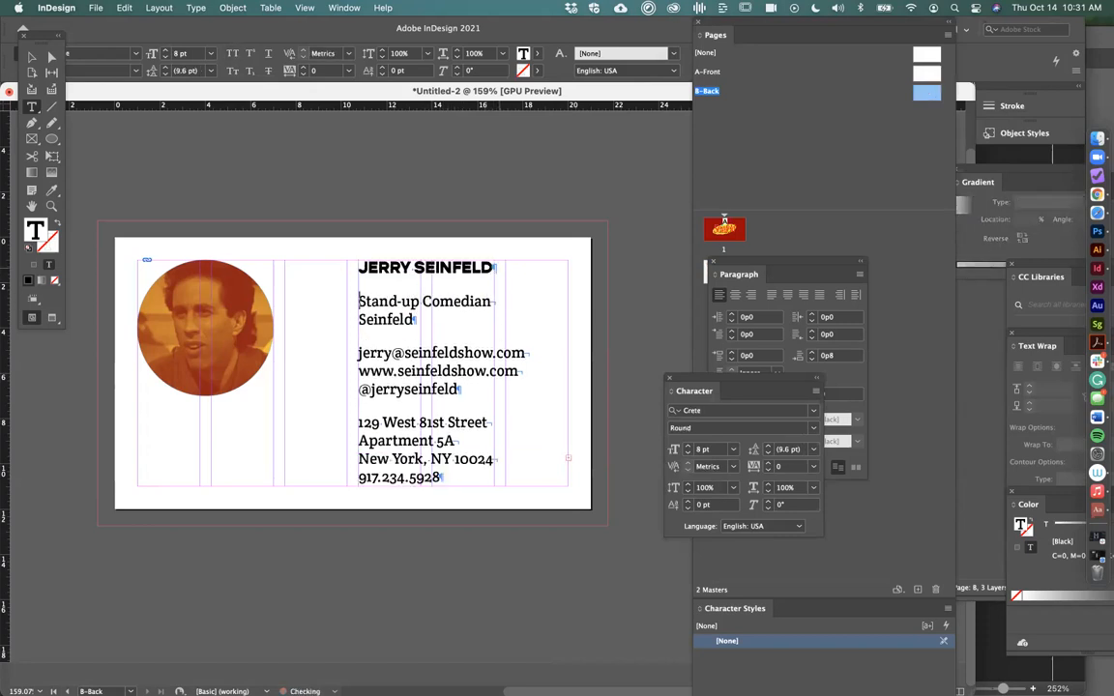
Set the space after the name paragraph to 0
double_click(479, 267)
triple_click(481, 267)
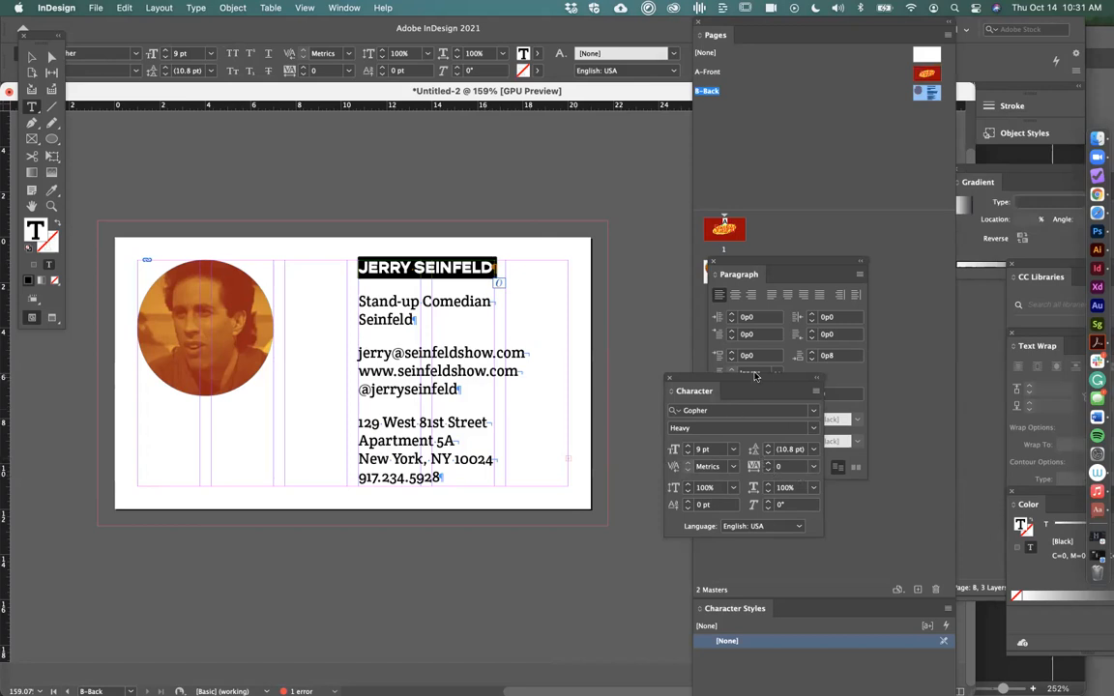
left_click(795, 357)
type("0")
key("Return")
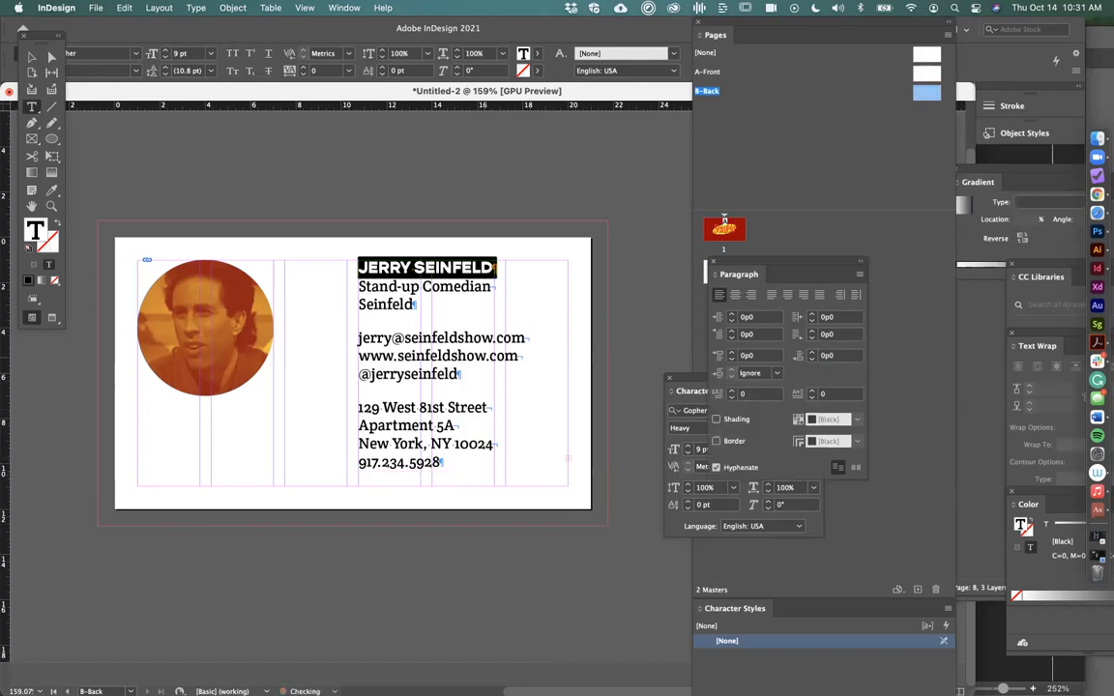
Join the show title to the job title so the line reads "Stand-up Comedian, Seinfeld"
left_click(376, 304)
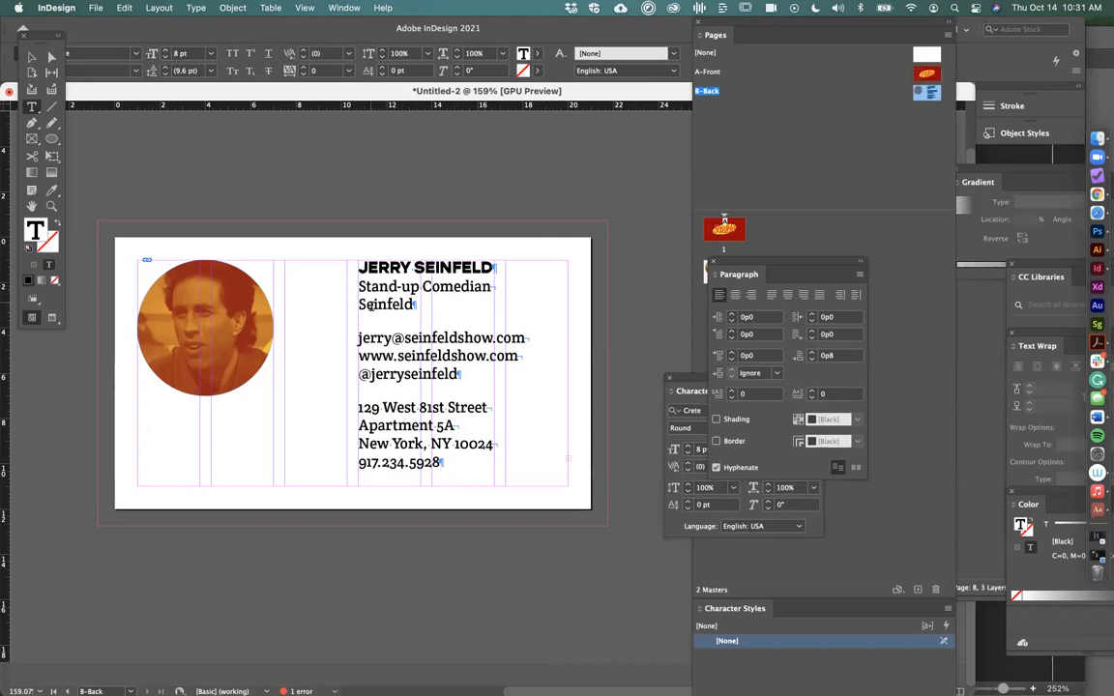
left_click(358, 303)
key("BackSpace")
type(", Seinfeld")
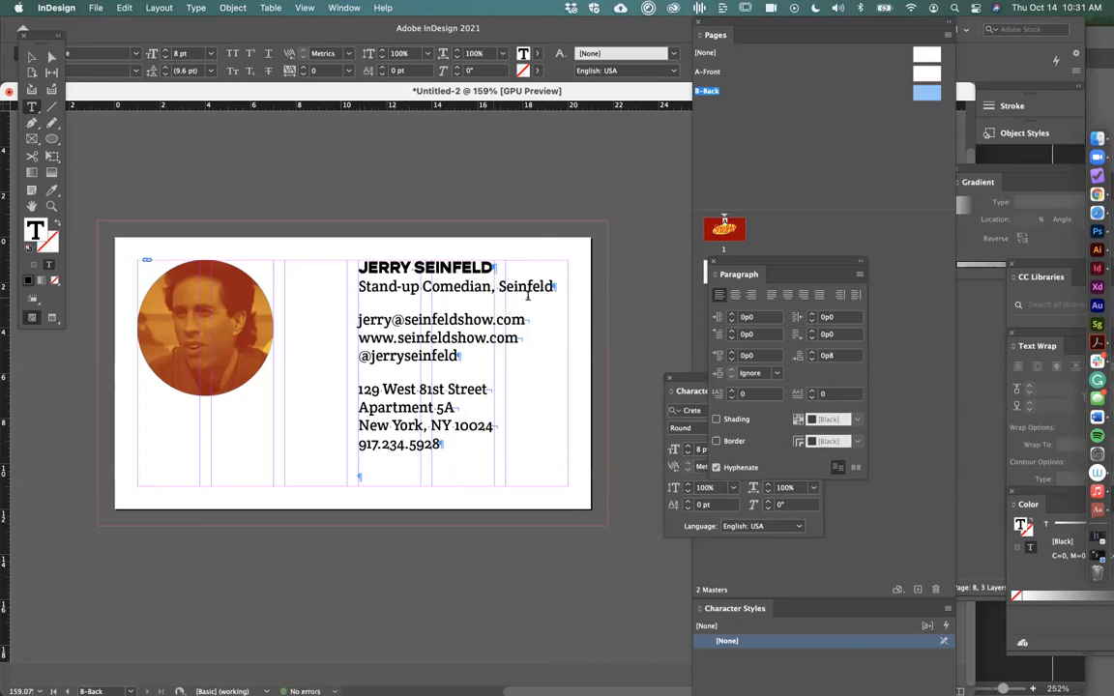
Insert the label "Email:" before the e-mail address
left_click(356, 320)
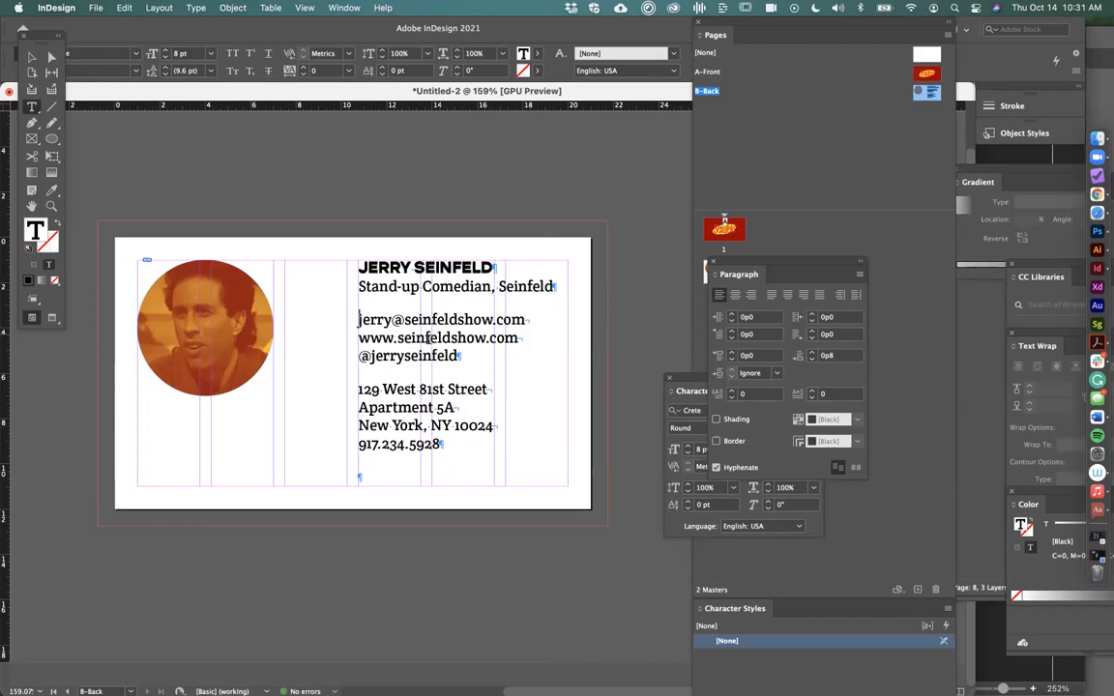
type("Email")
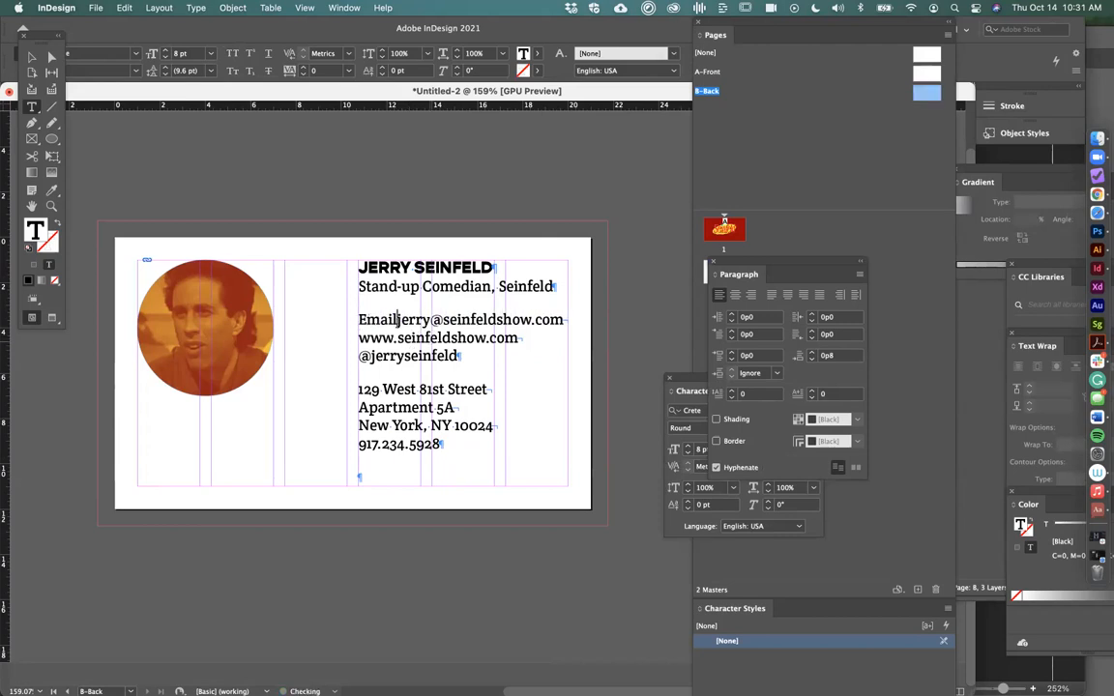
type(":")
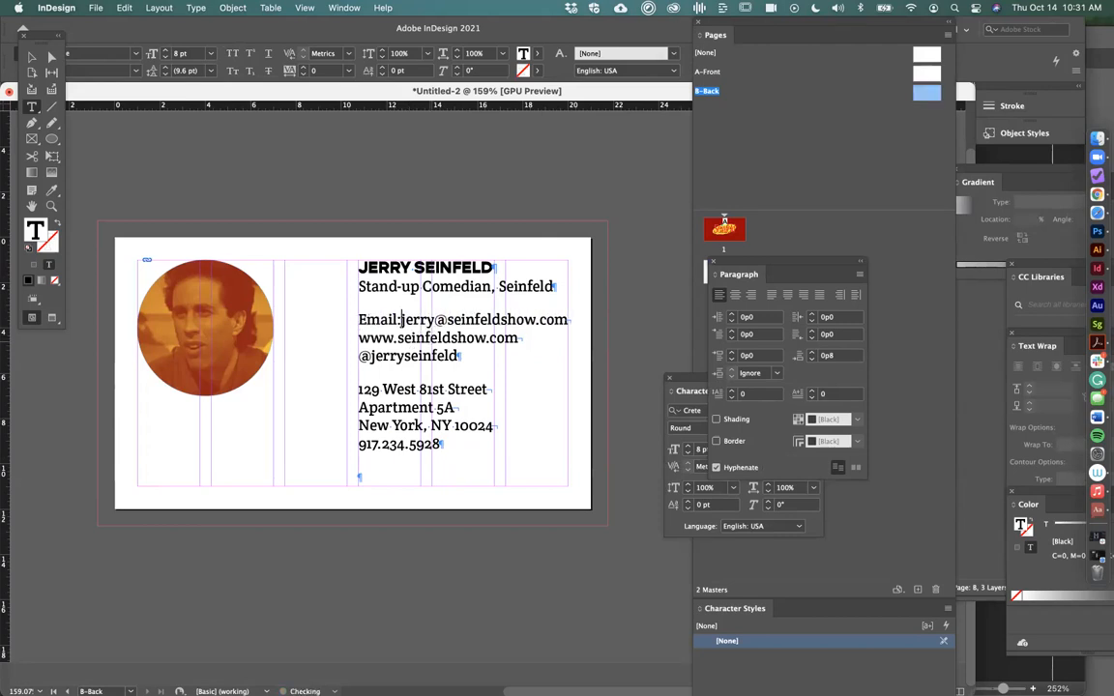
Format the e-mail label in Gopher Bold with All Caps
left_click_drag(404, 320, 347, 326)
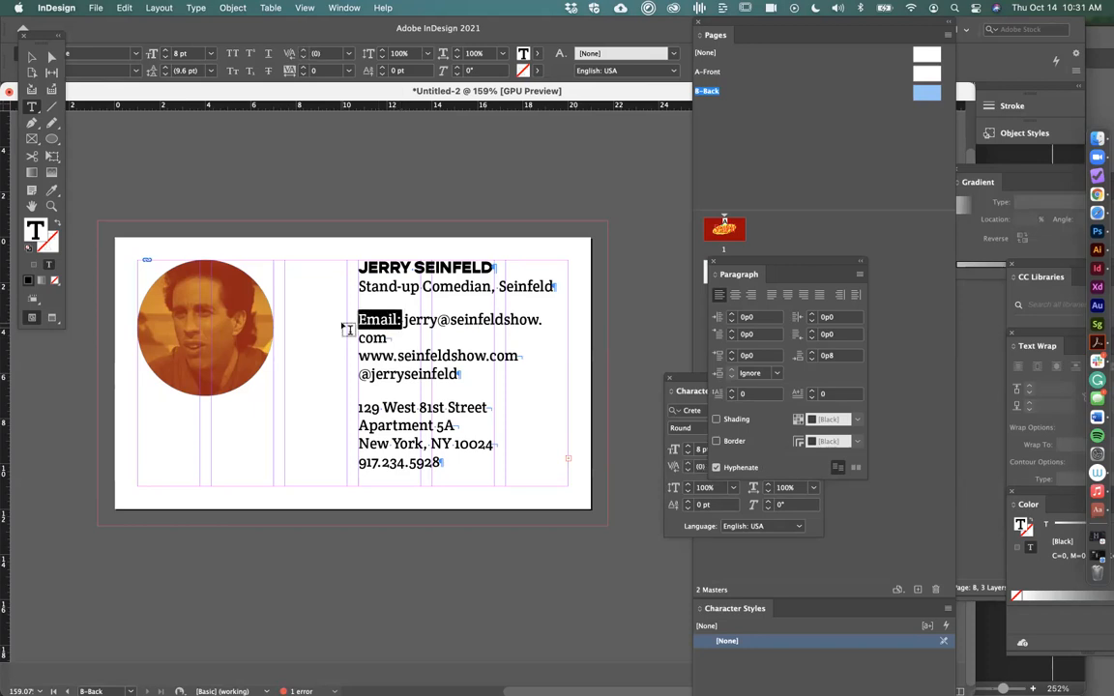
left_click(692, 411)
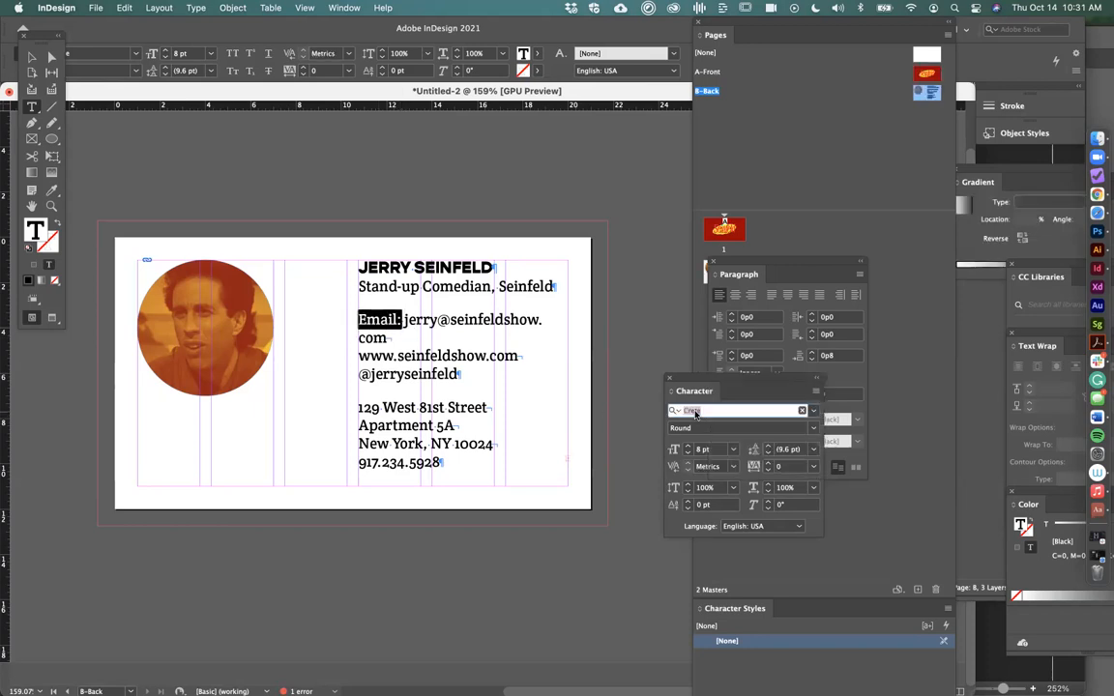
type("gopher")
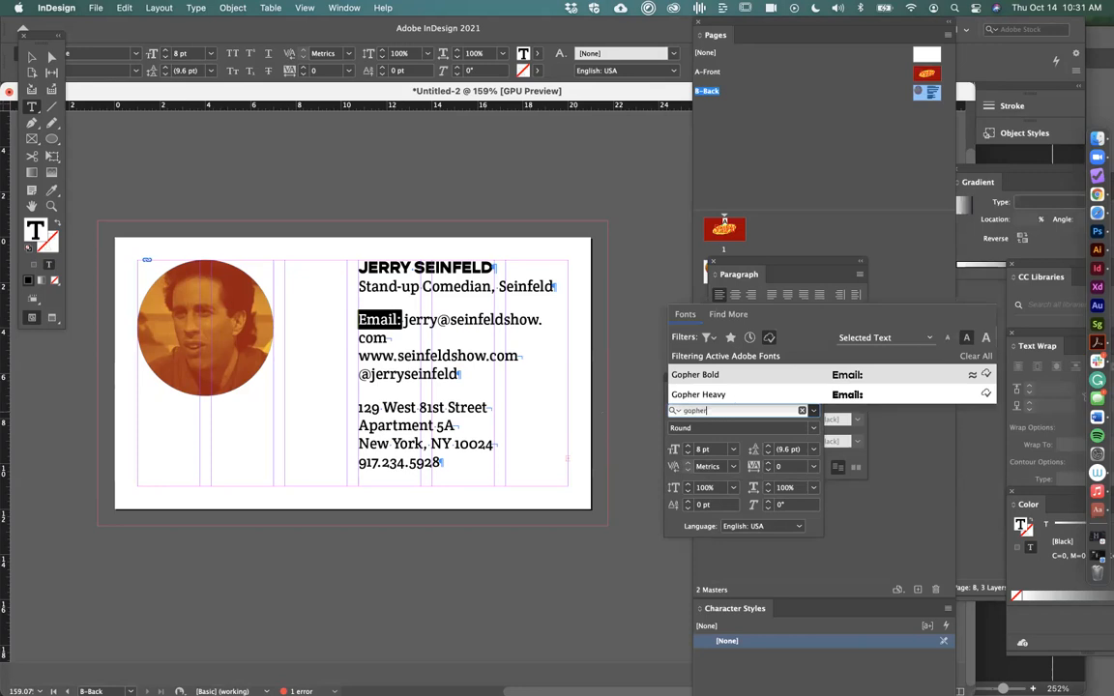
left_click(764, 374)
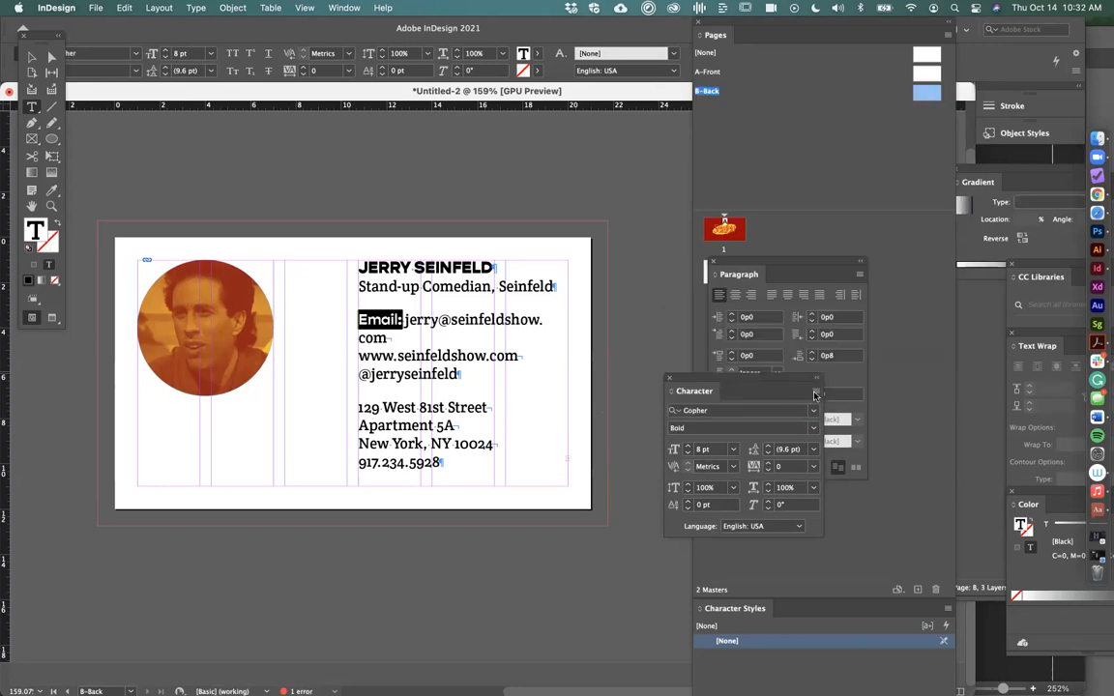
left_click(816, 393)
left_click(851, 436)
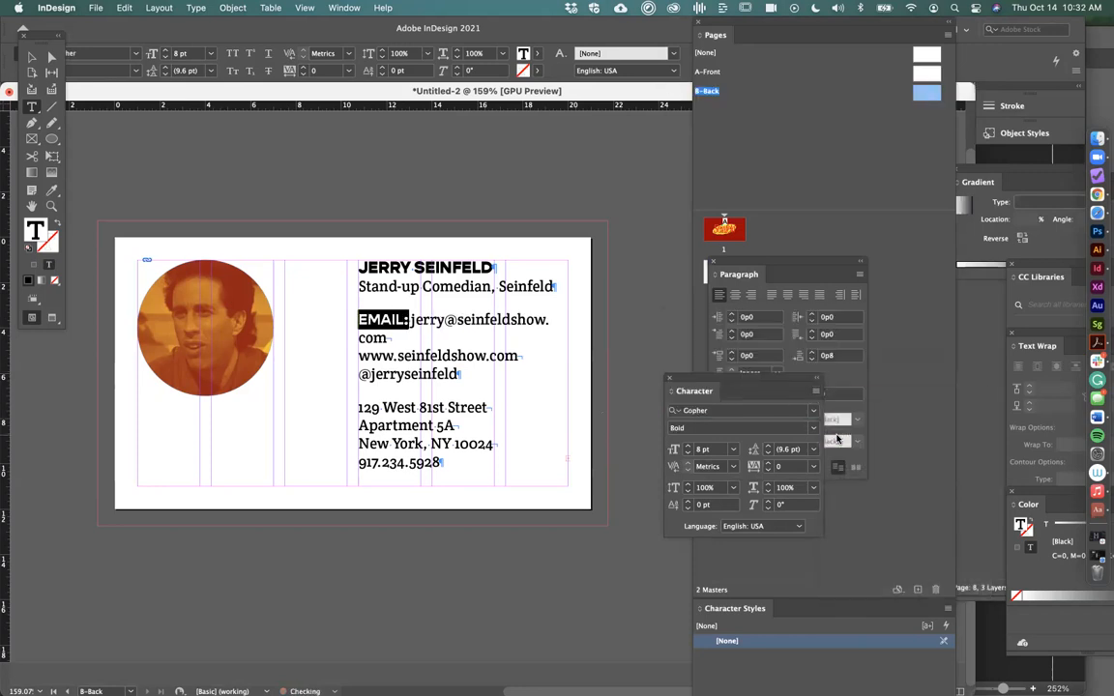
Set the e-mail label's size to 6 pt and its tracking to 30
left_click(688, 454)
left_click(687, 453)
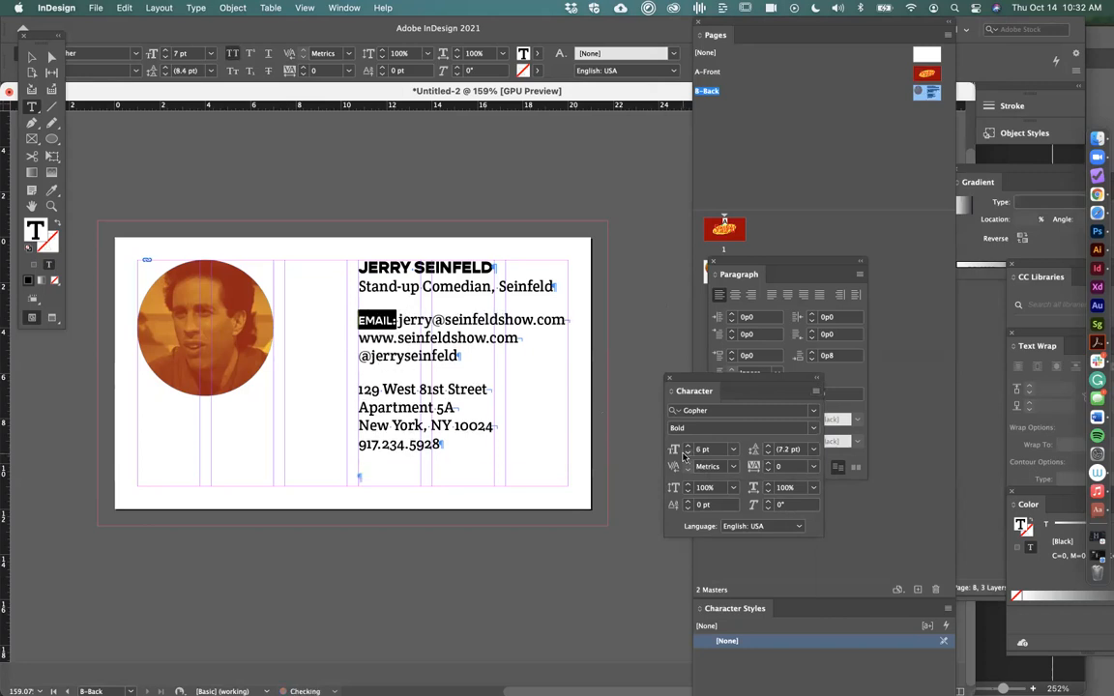
left_click(768, 463)
left_click(769, 463)
left_click(769, 464)
Increase the tracking of the name line
triple_click(475, 267)
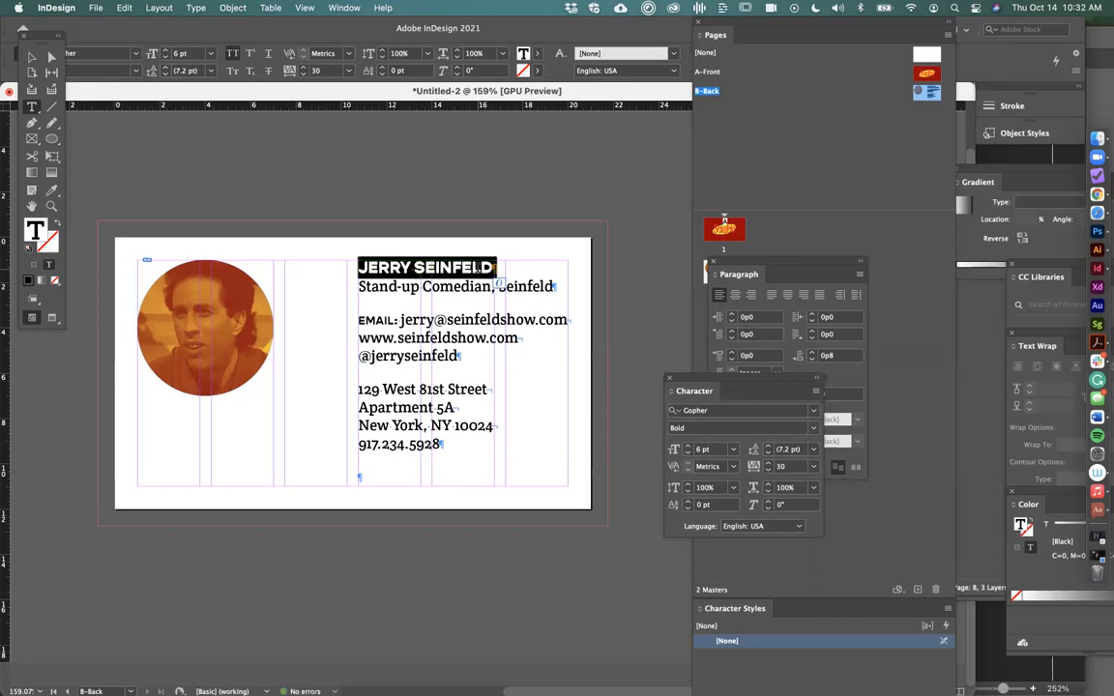
left_click(768, 464)
left_click(768, 464)
left_click(768, 465)
Copy the formatted e-mail label to the start of the website line
left_click(397, 321)
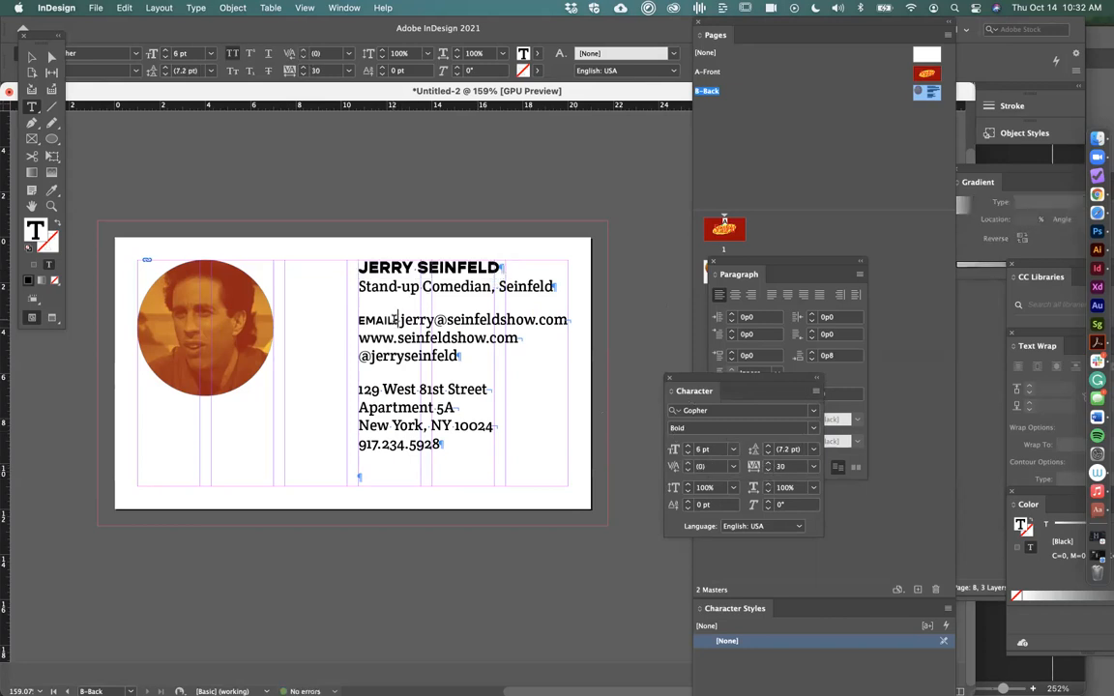
scroll(396, 321, "up", 3)
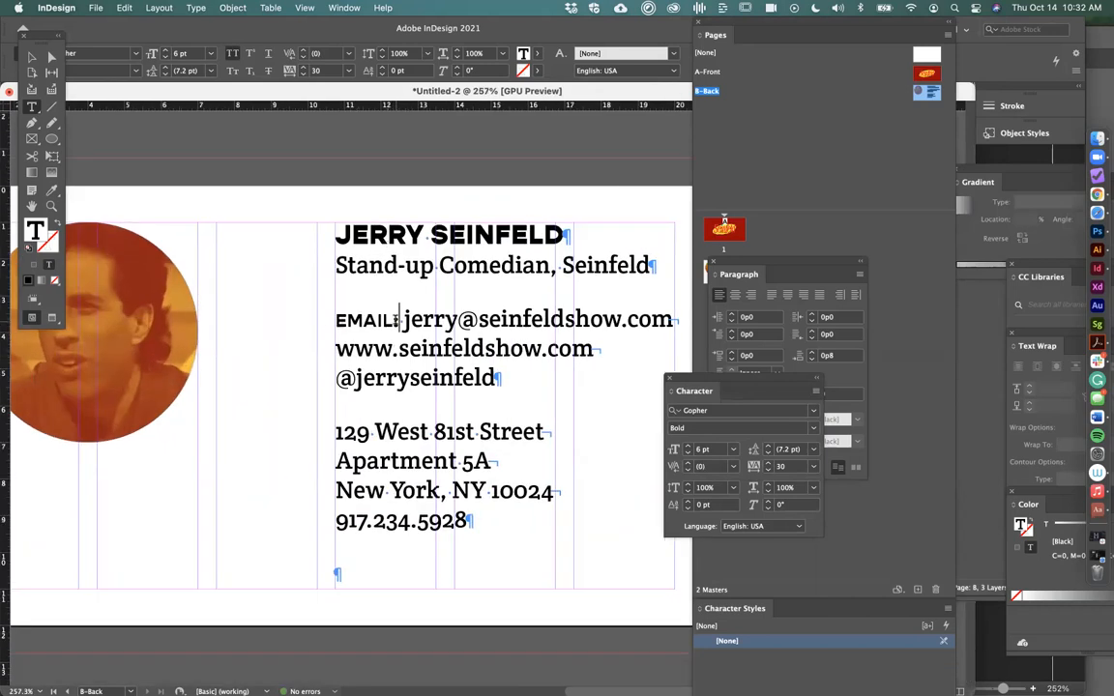
left_click_drag(396, 321, 326, 322)
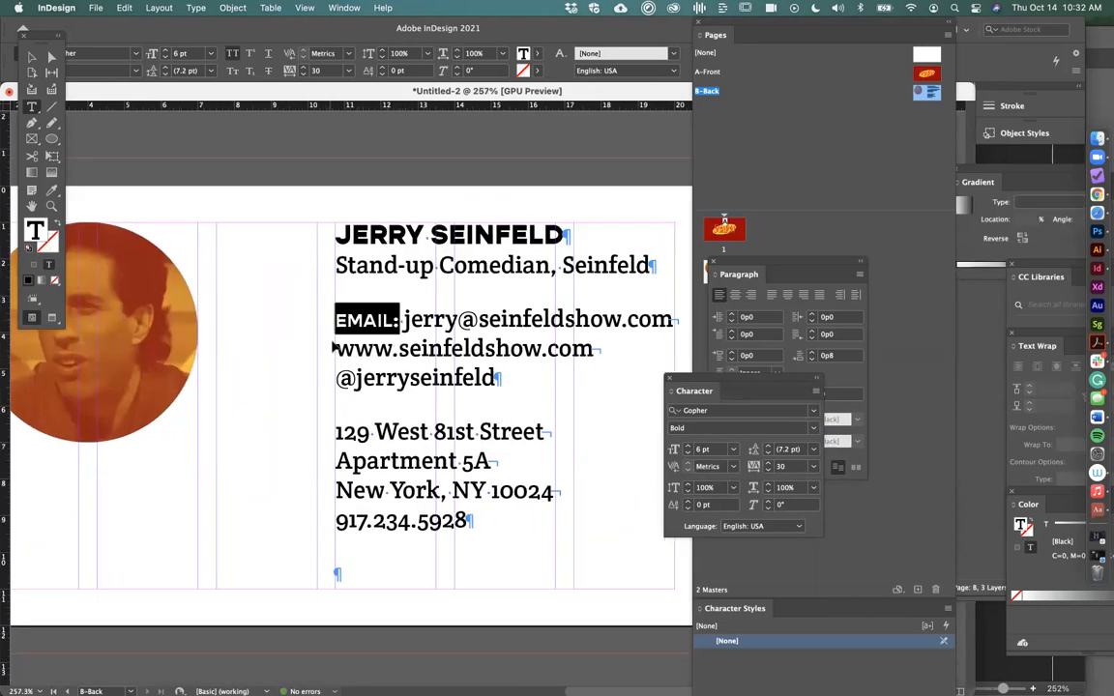
key("super+c")
left_click(334, 348)
key("super+v")
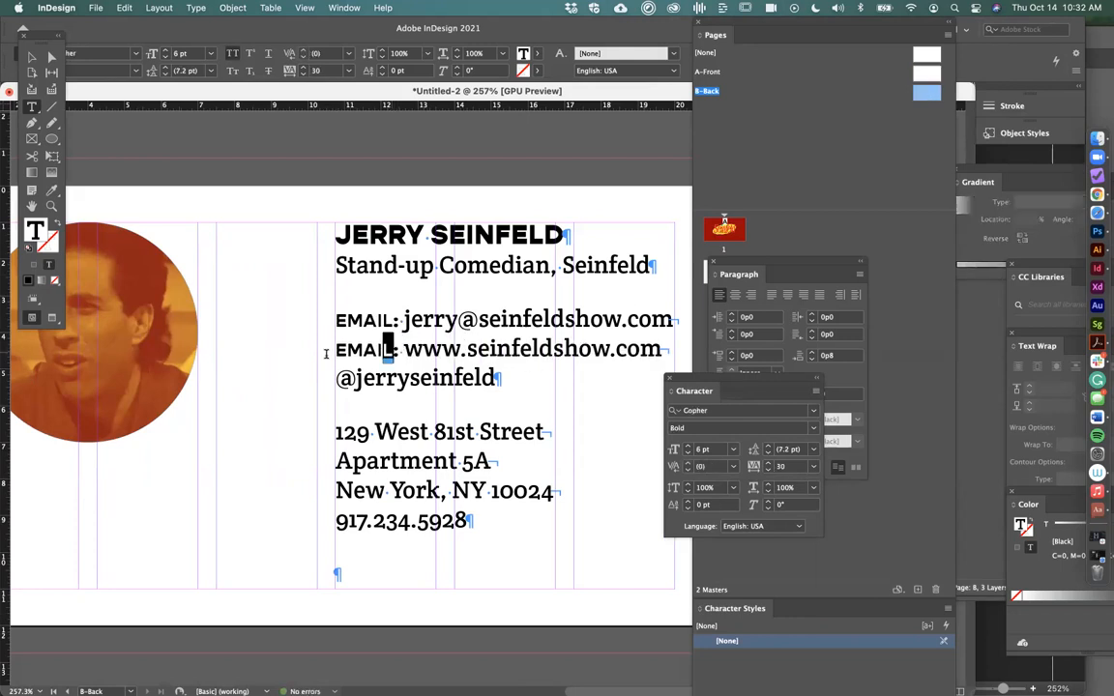
Change the copied label on the website line to "WEB:"
key("shift+Left")
key("shift+Left")
key("shift+Left")
key("shift+Left")
type("WBE")
key("BackSpace")
key("BackSpace")
type("EB")
Copy the WEB label to the start of the social handle line and change it to "TWITTER:"
left_click_drag(387, 350, 331, 353)
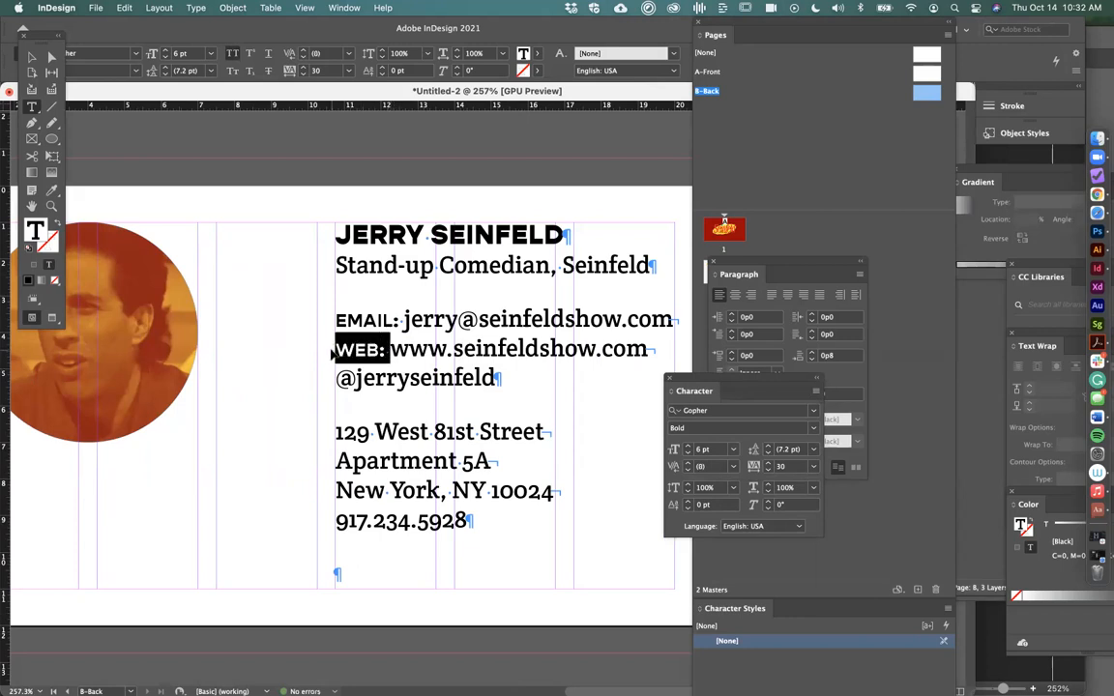
key("super+c")
left_click(334, 378)
key("super+v")
double_click(333, 378)
type("TWITTER")
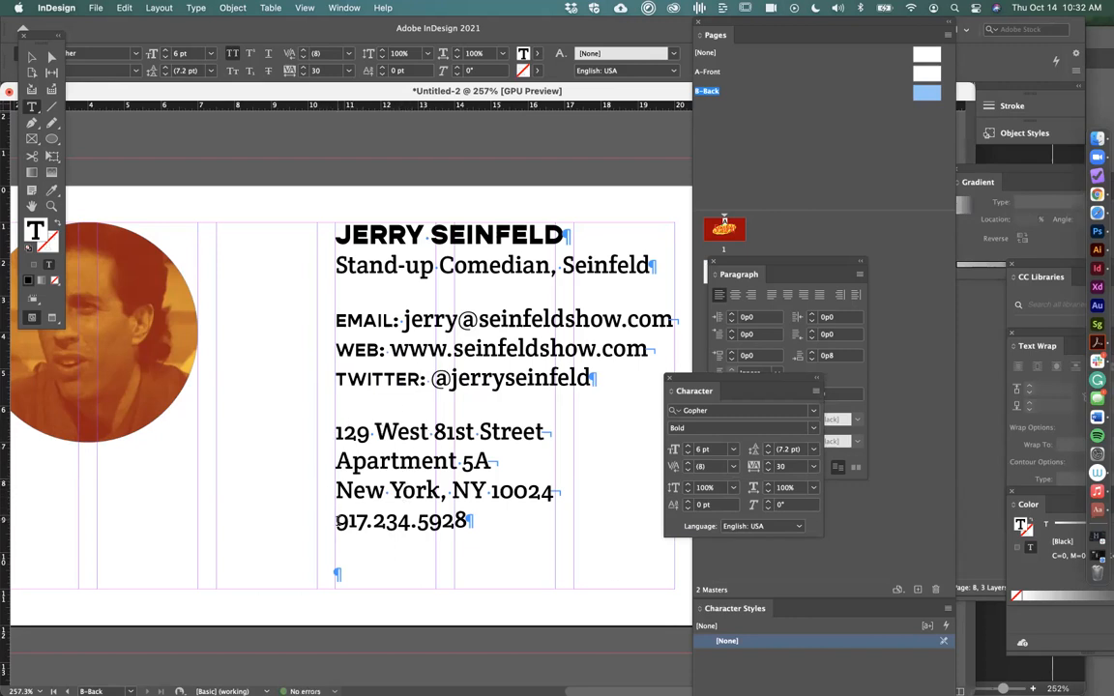
Paste the formatted label at the start of the phone number line and change it to "PHONE:"
key("super+v")
double_click(338, 520)
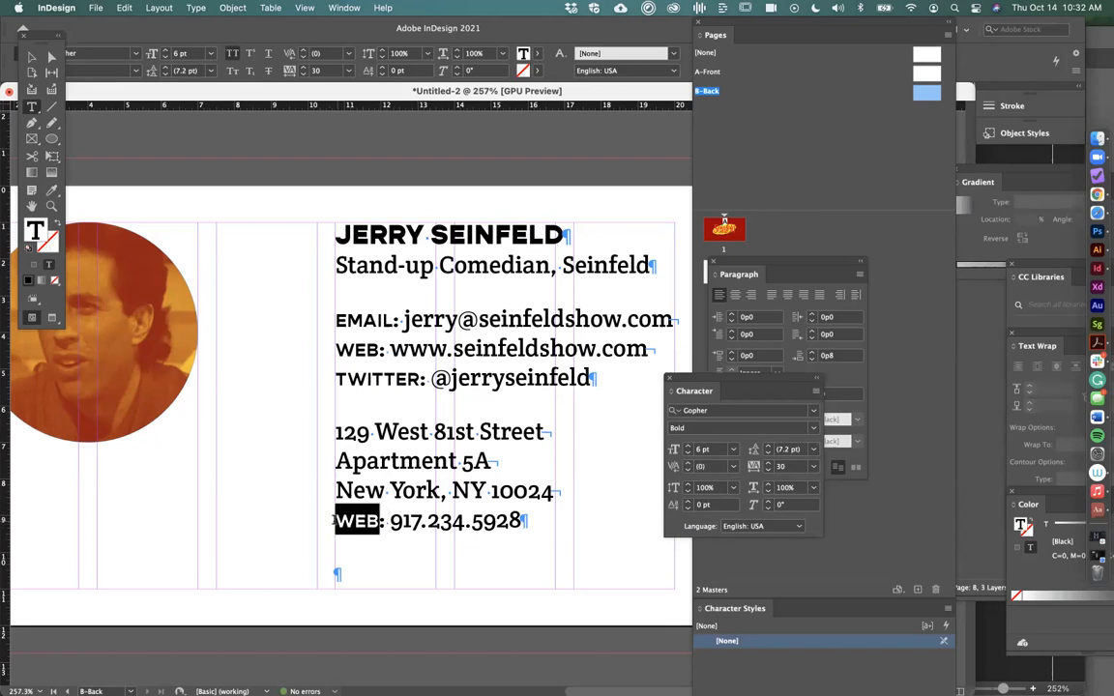
type("PHONE")
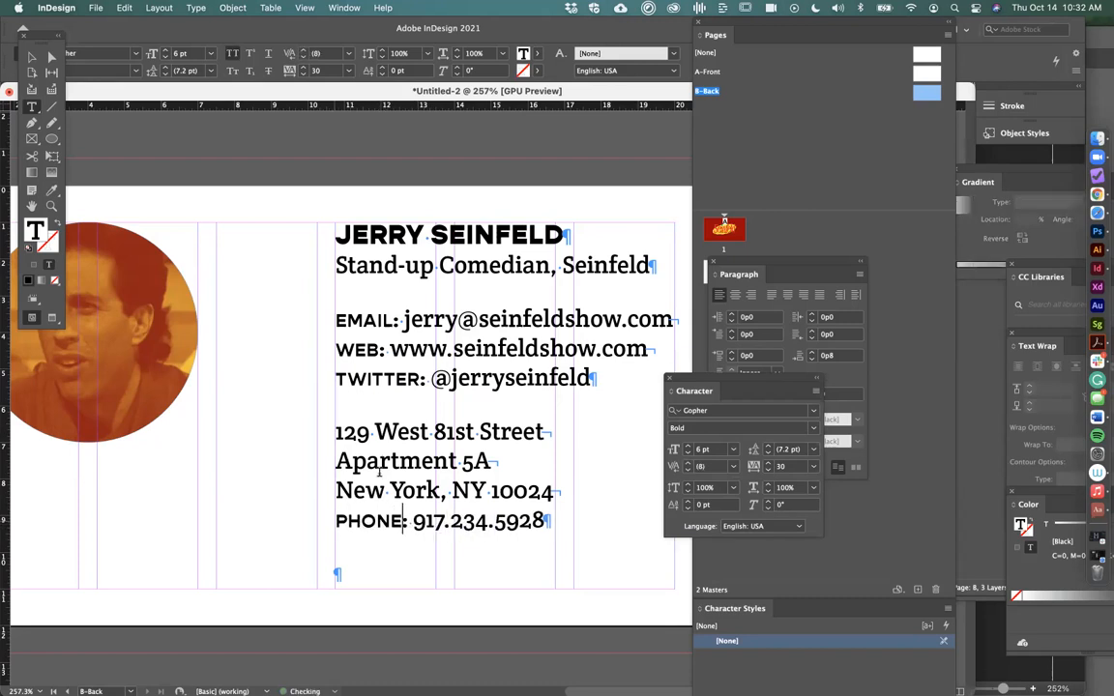
Colour all the contact text with the dark red swatch C=0 M=100 Y=100 K=45
scroll(404, 432, "down", 2)
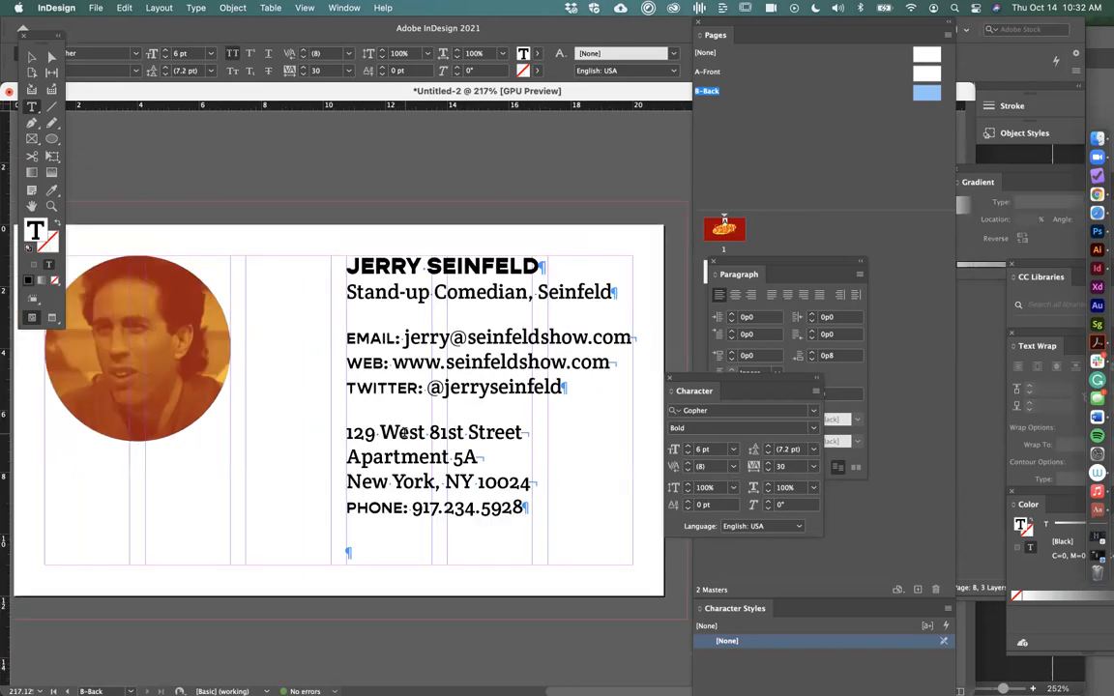
double_click(483, 266)
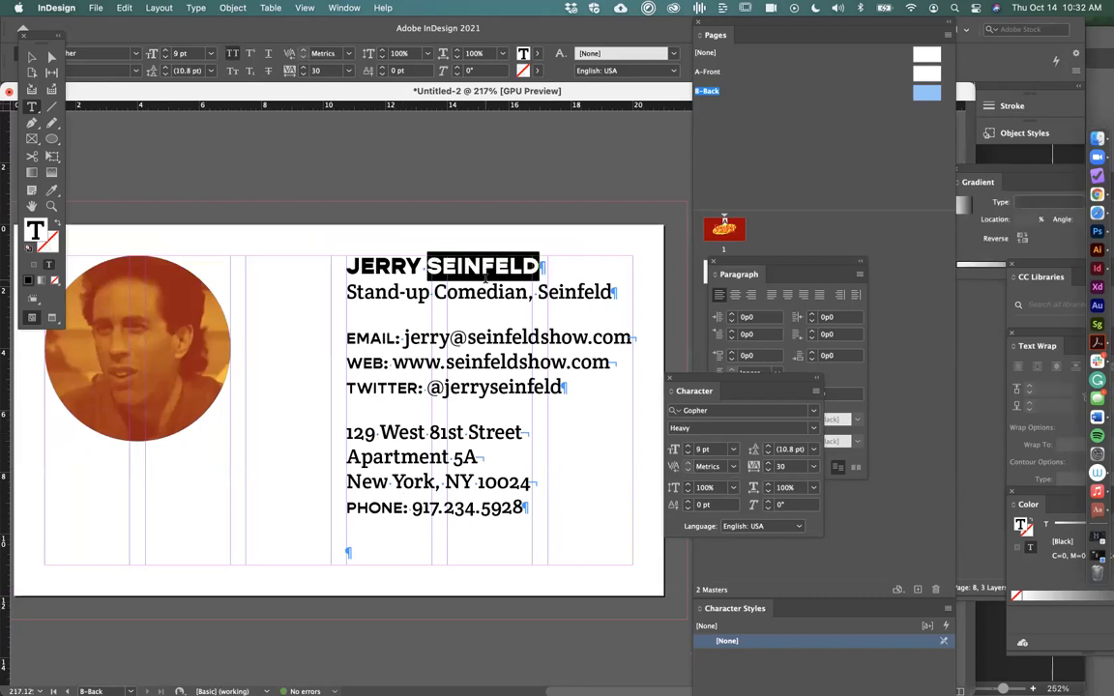
left_click(487, 291)
left_click(343, 8)
mouse_move(416, 107)
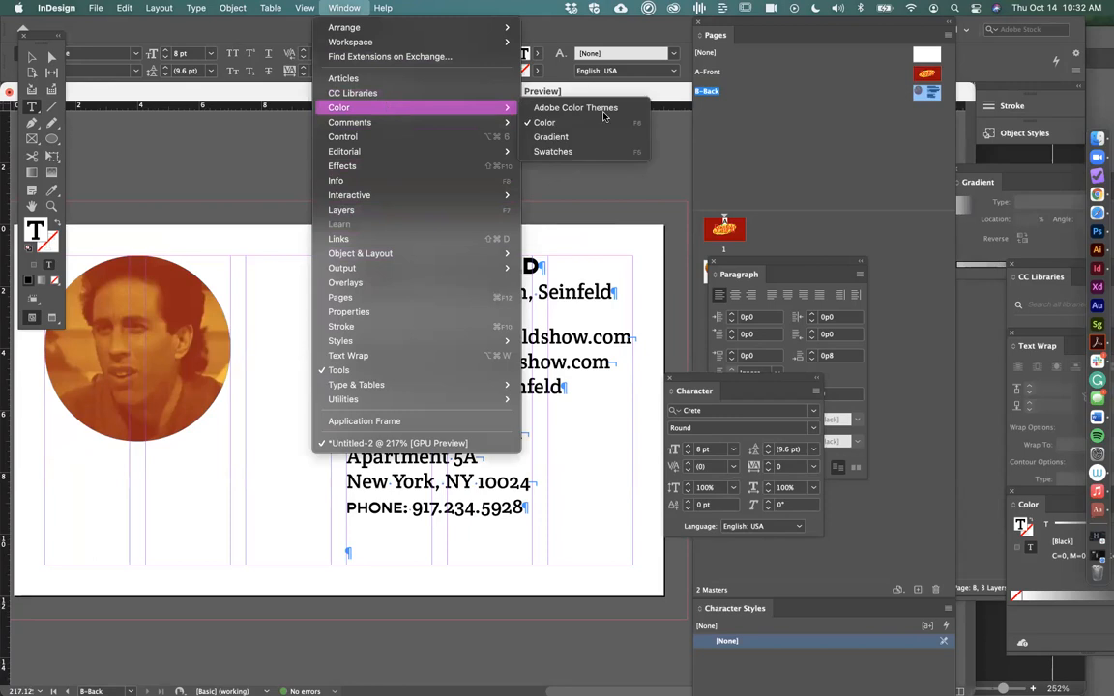
left_click(591, 152)
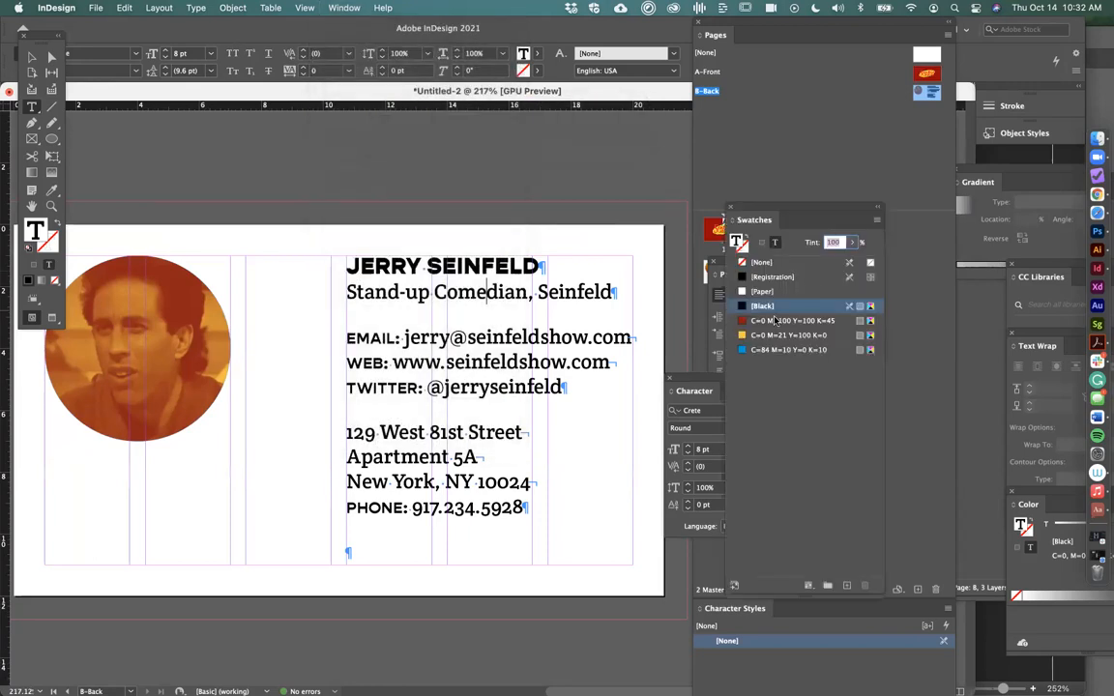
triple_click(527, 271)
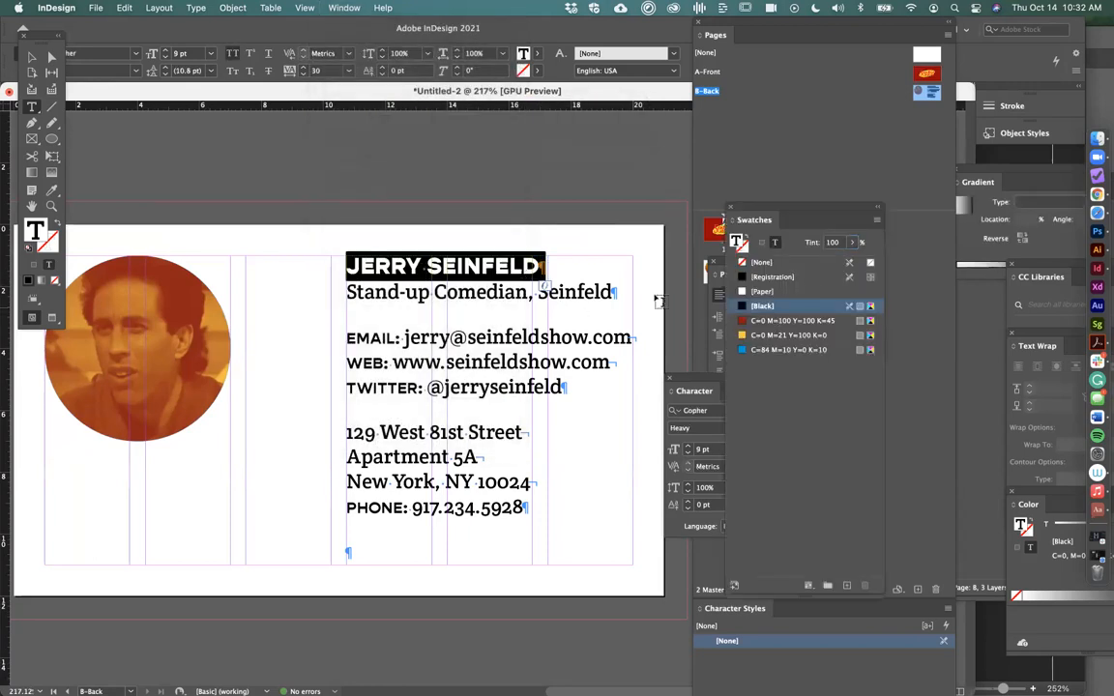
key("super+a")
left_click(744, 322)
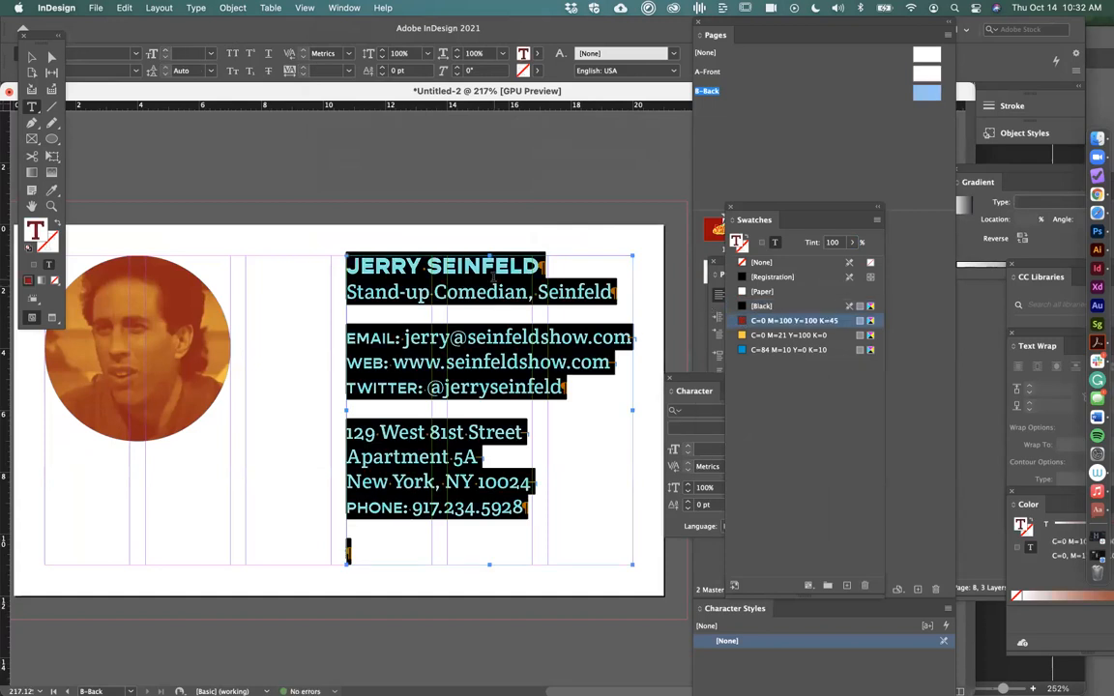
Colour the name line with the blue swatch C=84 M=10 Y=0 K=10
left_click(498, 284)
triple_click(496, 269)
left_click(741, 349)
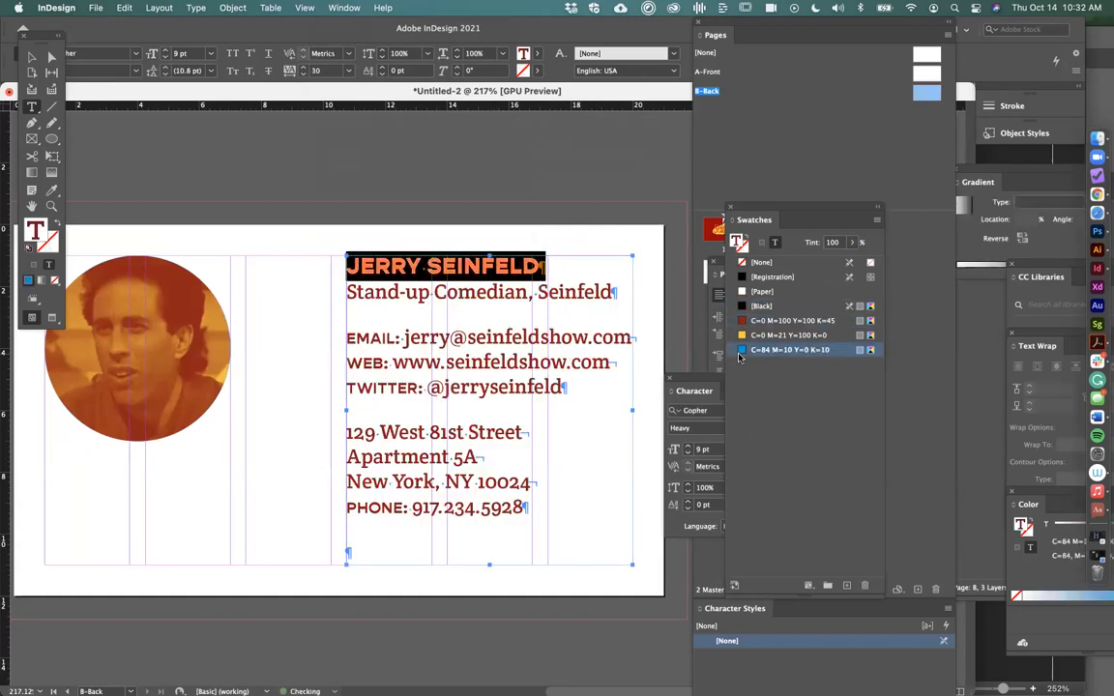
left_click(431, 457)
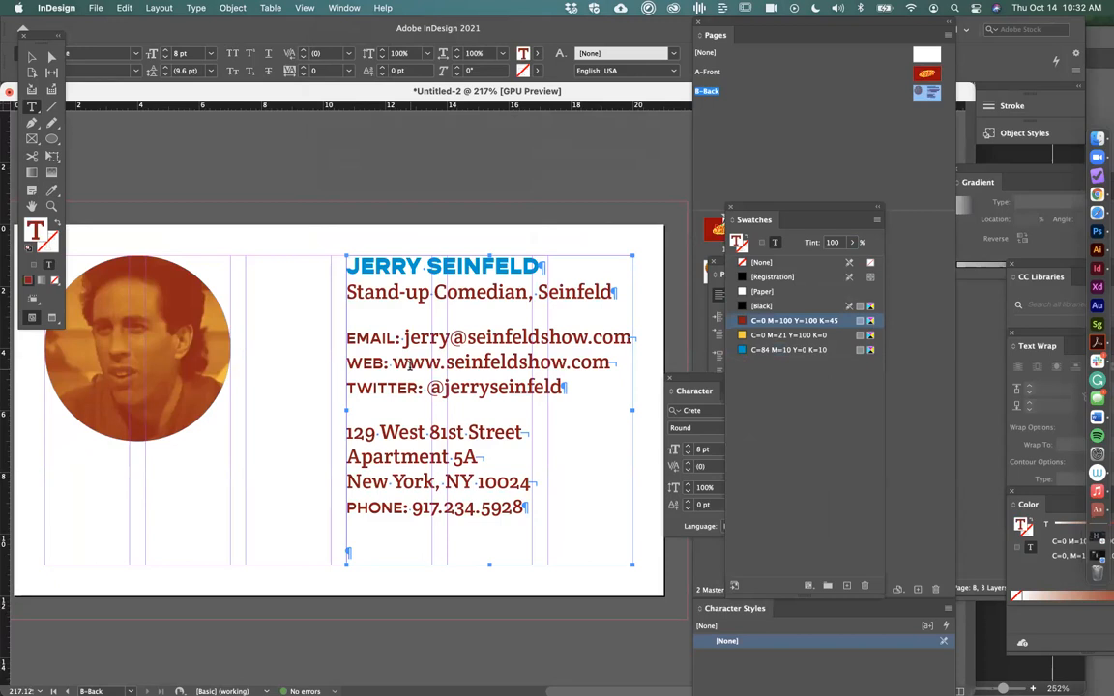
Apply the blue swatch C=84 M=10 Y=0 K=10 to the EMAIL, WEB, TWITTER and PHONE labels
left_click_drag(346, 338, 401, 338)
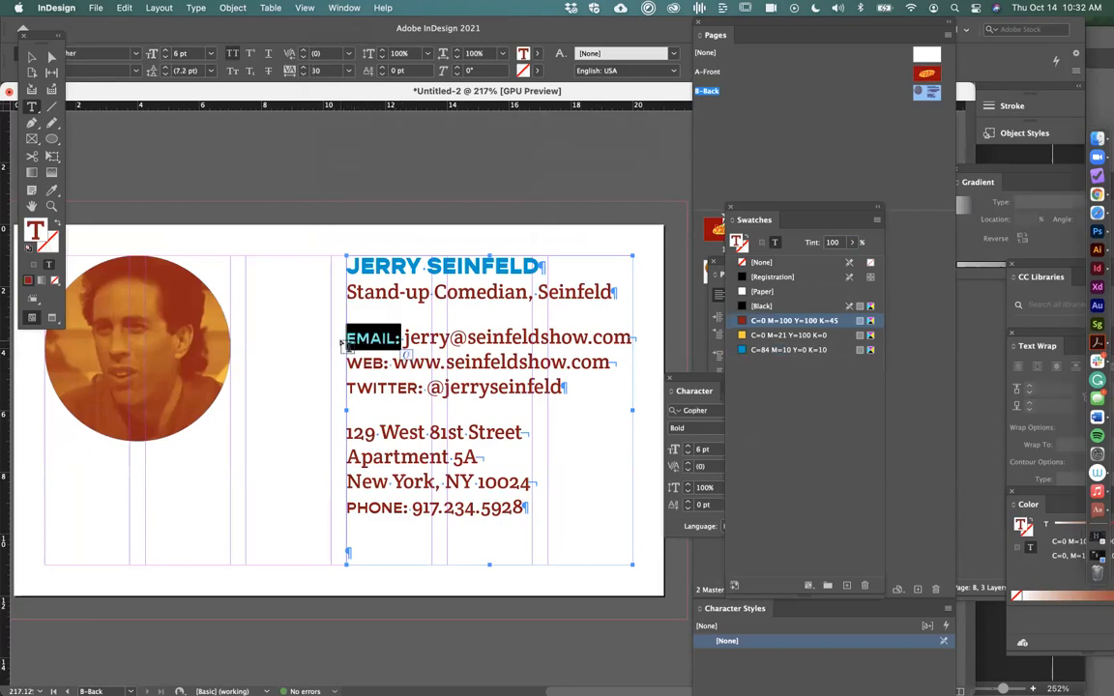
left_click(774, 349)
left_click_drag(389, 365, 341, 363)
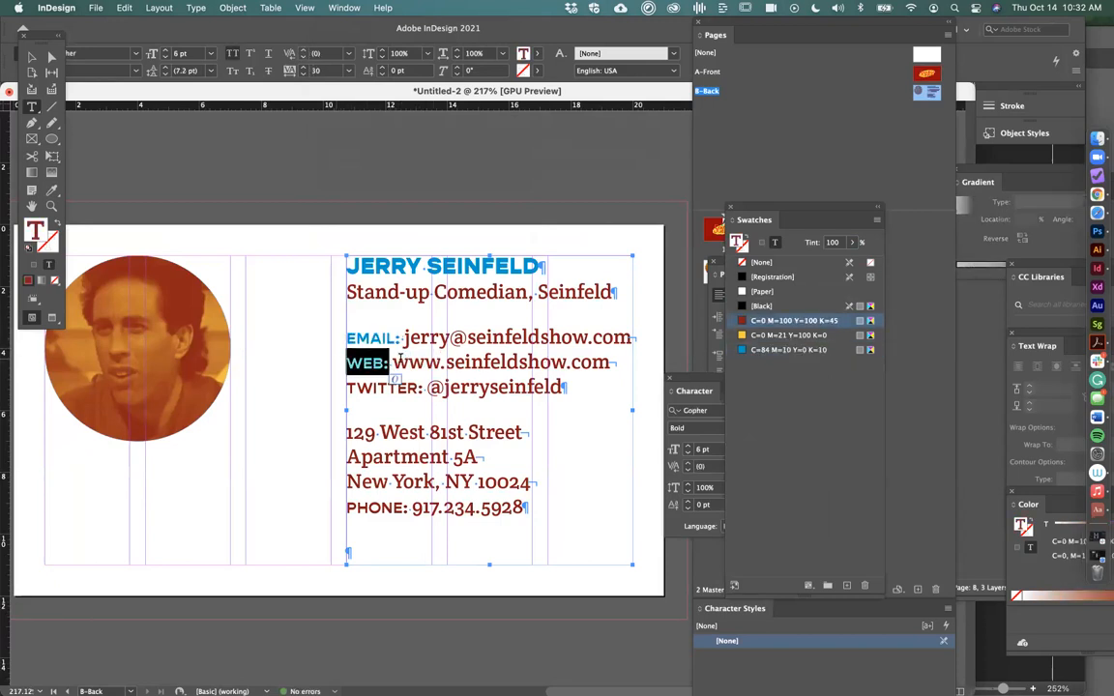
left_click(747, 351)
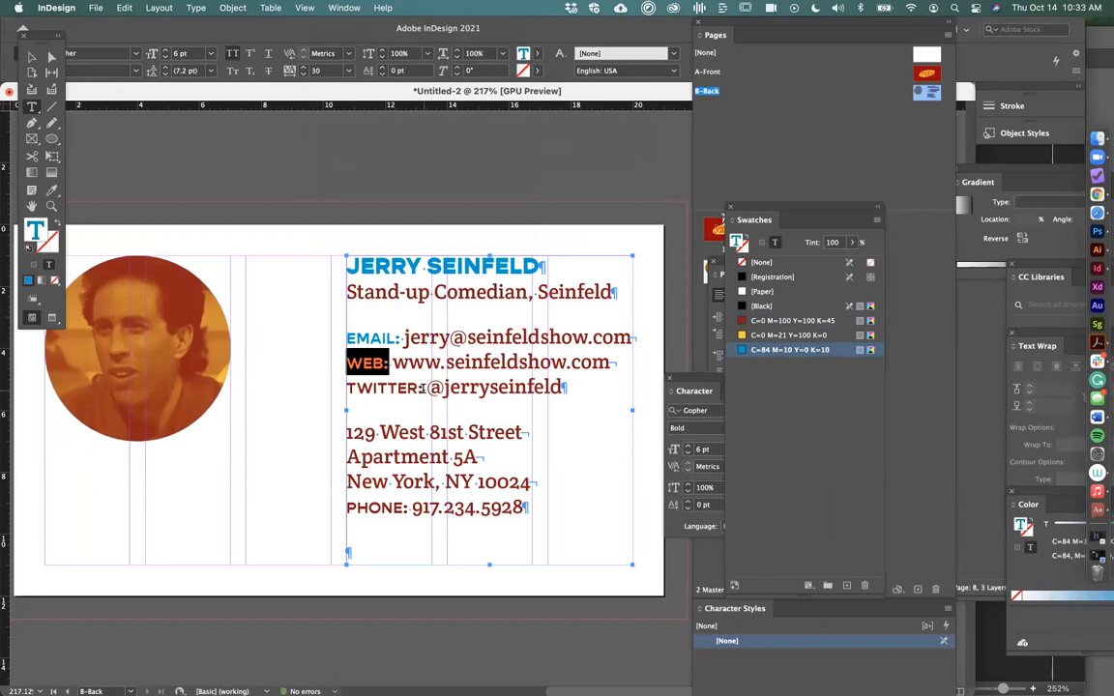
left_click_drag(423, 387, 345, 388)
left_click(774, 349)
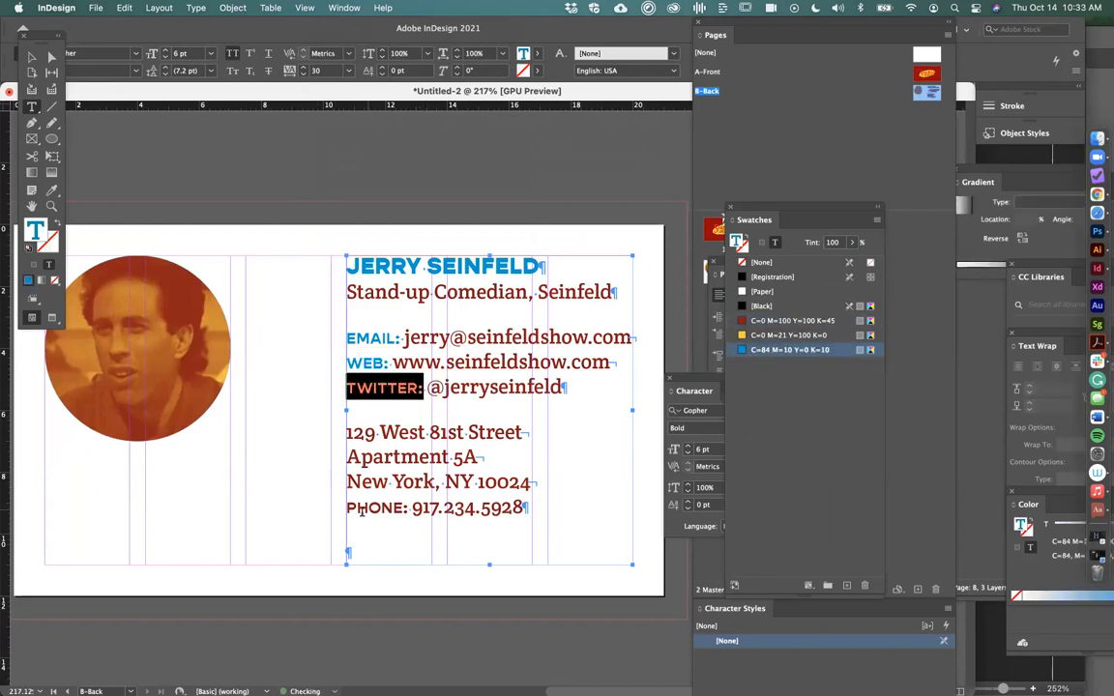
left_click_drag(349, 505, 410, 513)
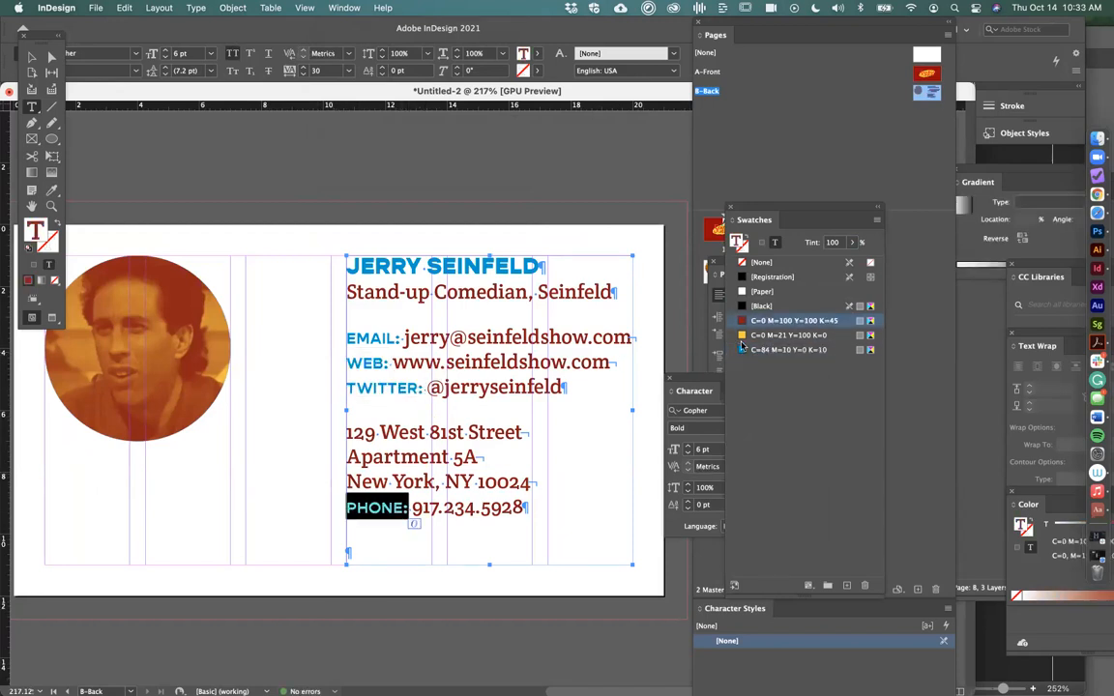
left_click(747, 351)
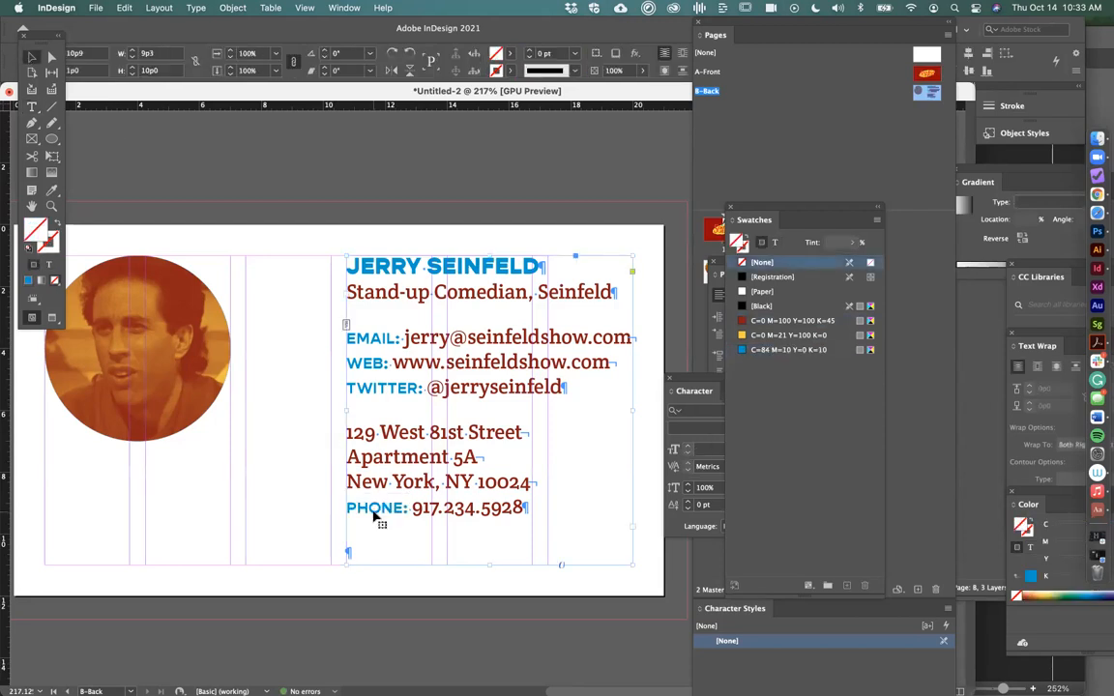
Delete the empty paragraph at the end of the contact text, below the phone line
double_click(362, 530)
key("BackSpace")
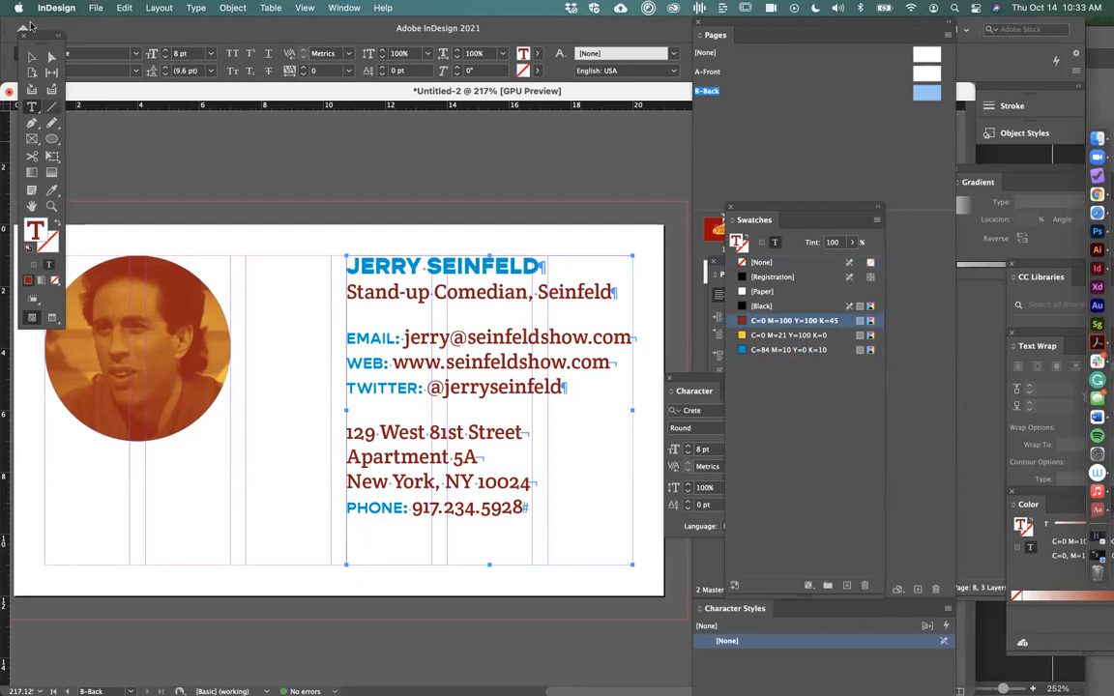
key("Escape")
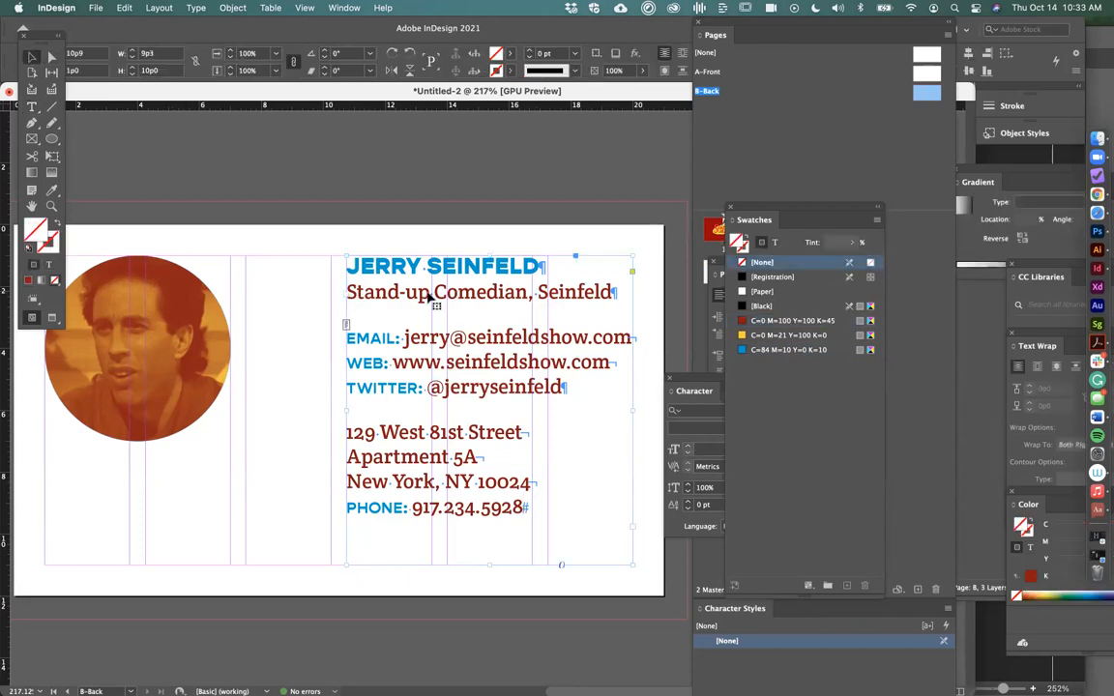
Set the contact text frame's vertical justification to Bottom
left_click(230, 8)
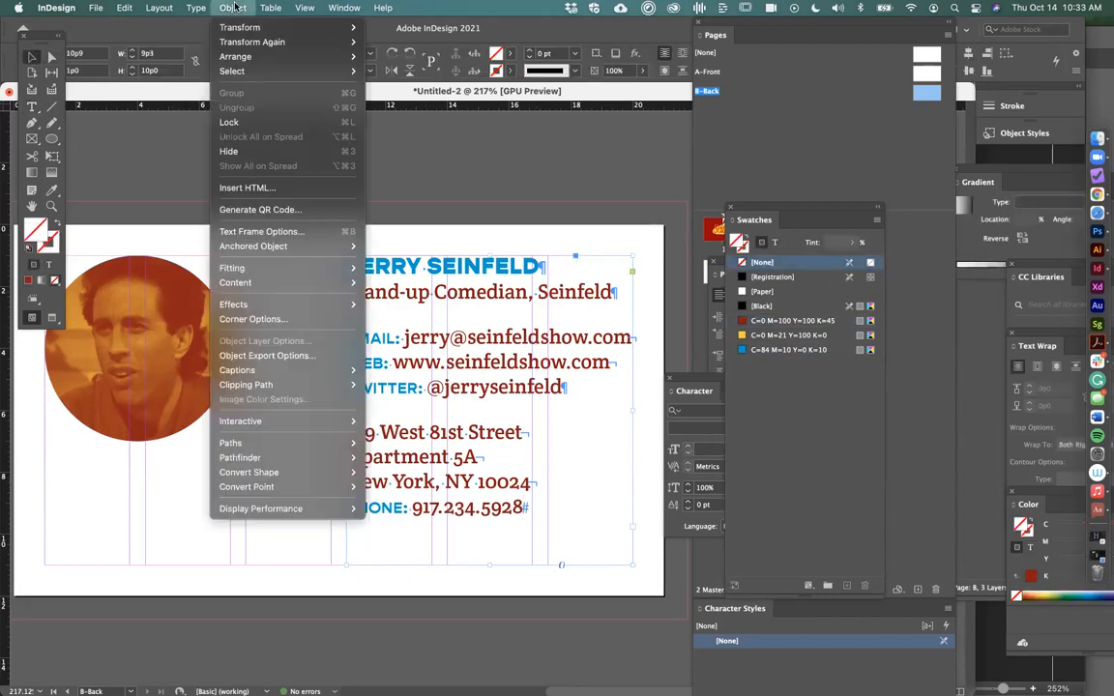
left_click(257, 231)
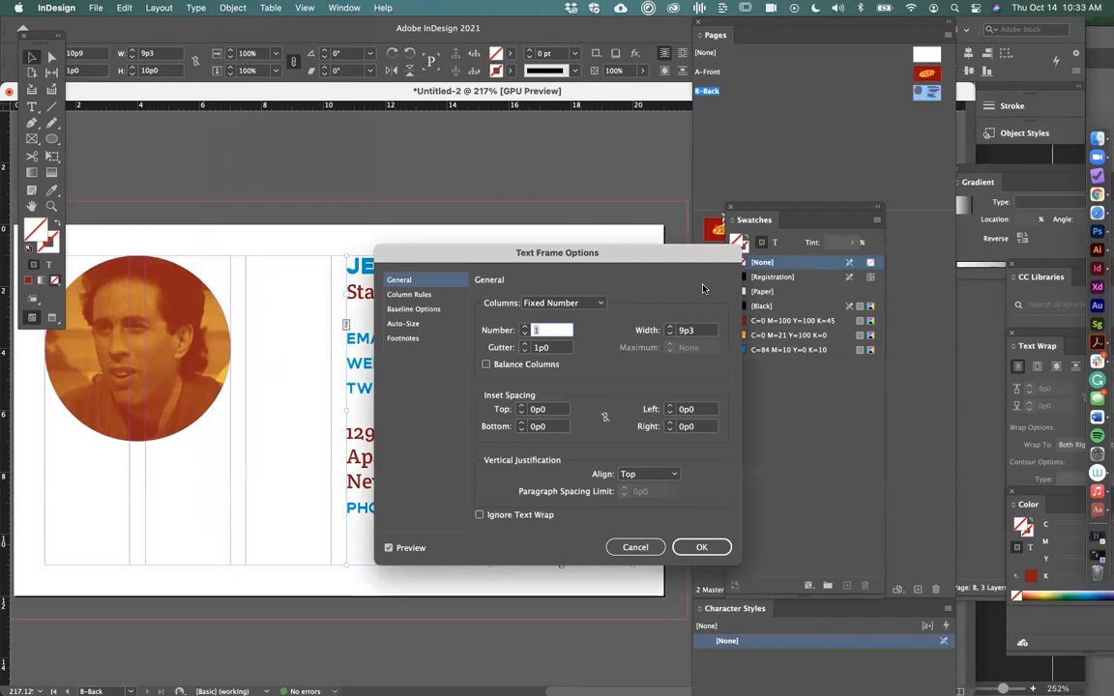
left_click(648, 474)
left_click(646, 516)
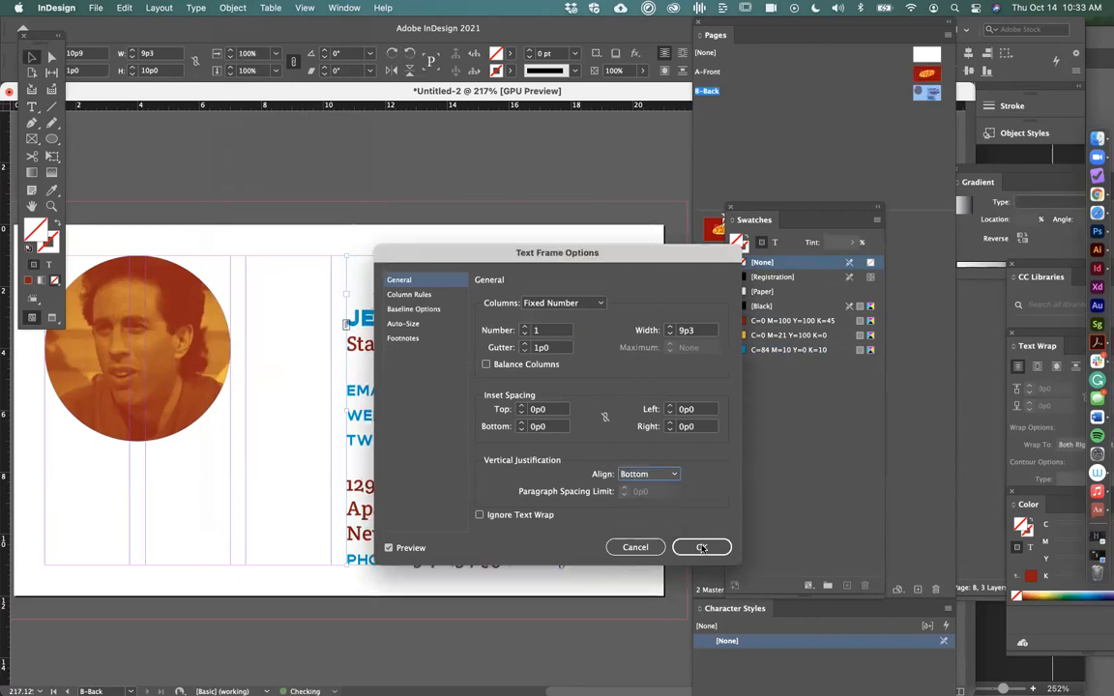
left_click(701, 548)
Move the circular photo straight down onto the card's bottom margin and preview the layout without guides
scroll(485, 248, "down", 2)
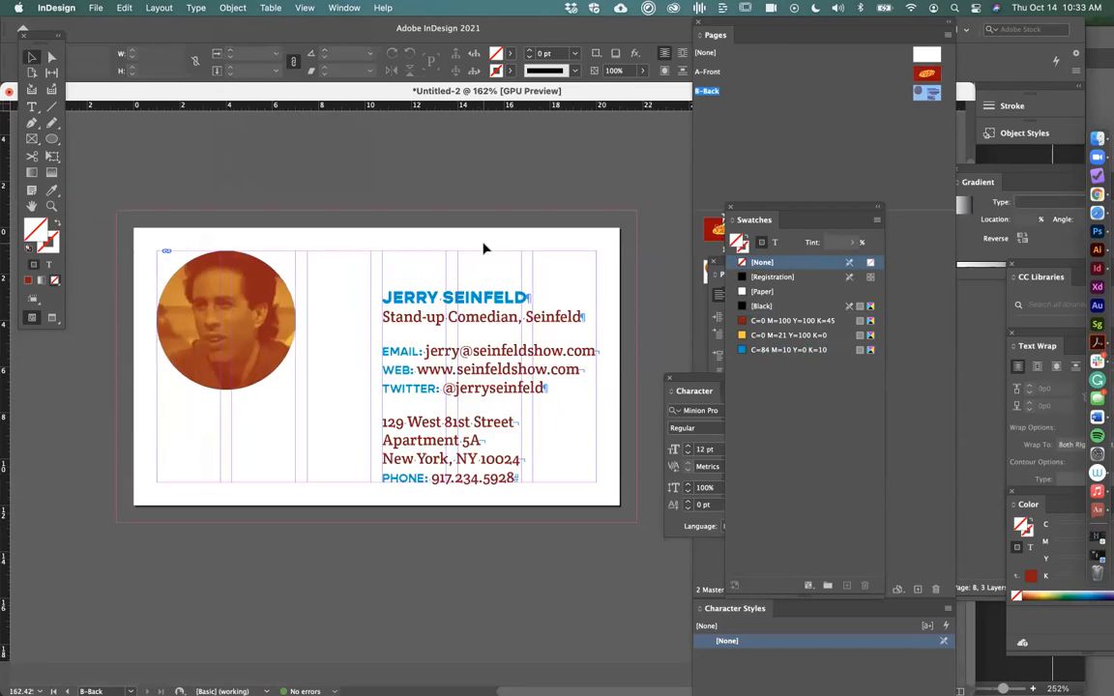
key("w")
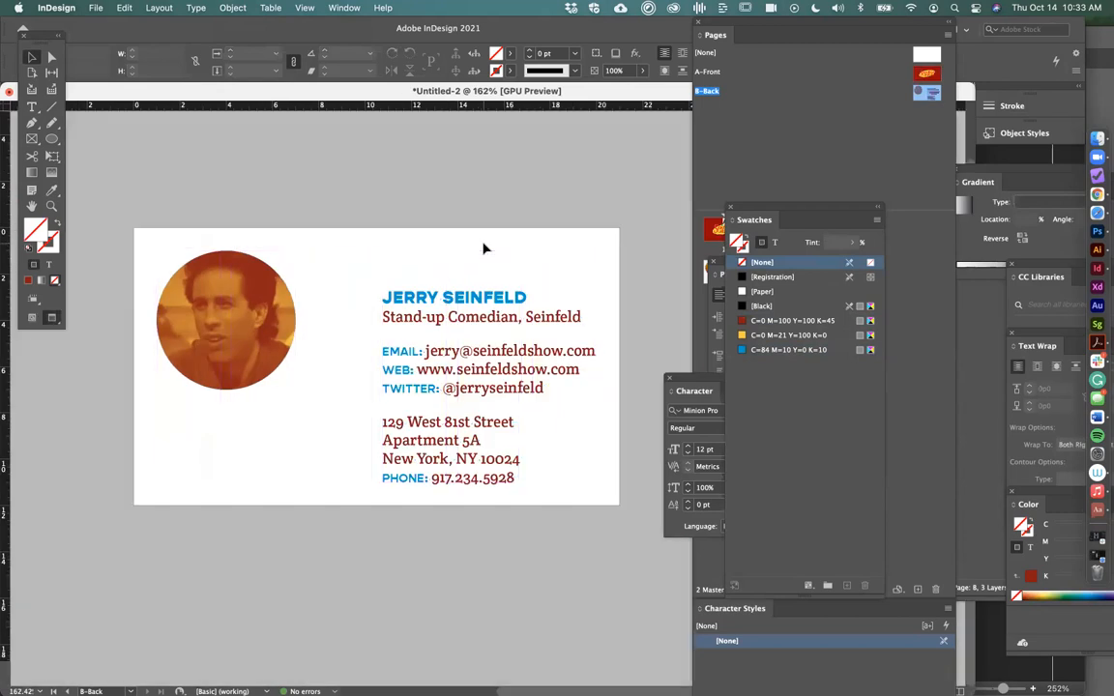
key("w")
left_click(251, 276)
left_click_drag(273, 305, 271, 418)
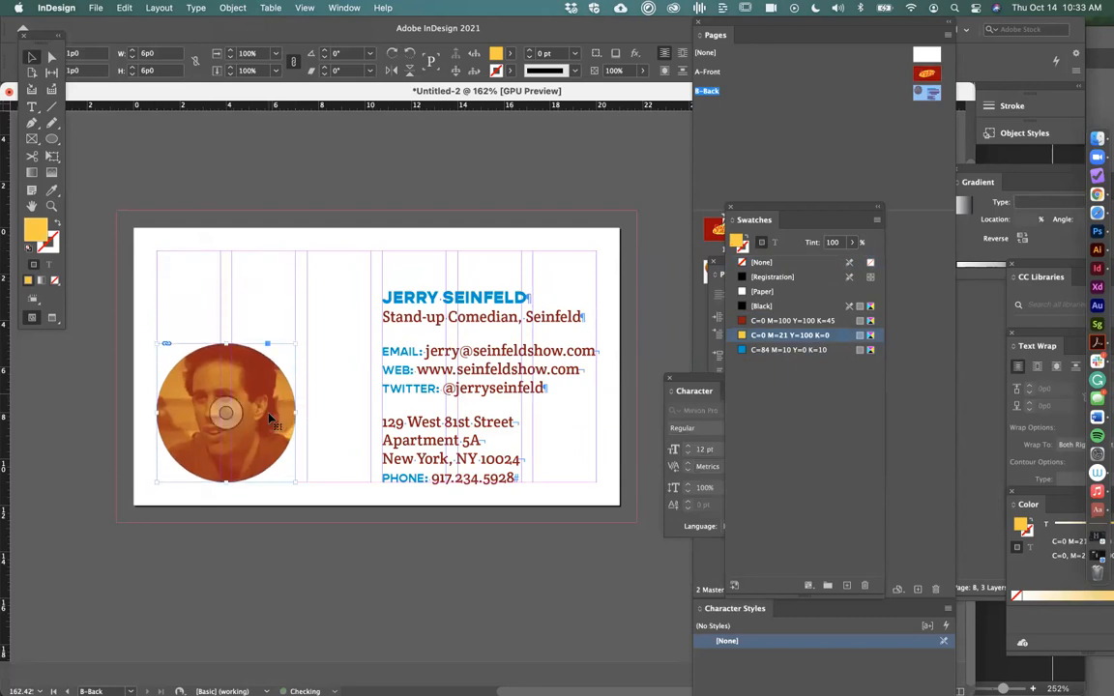
key("w")
left_click(348, 546)
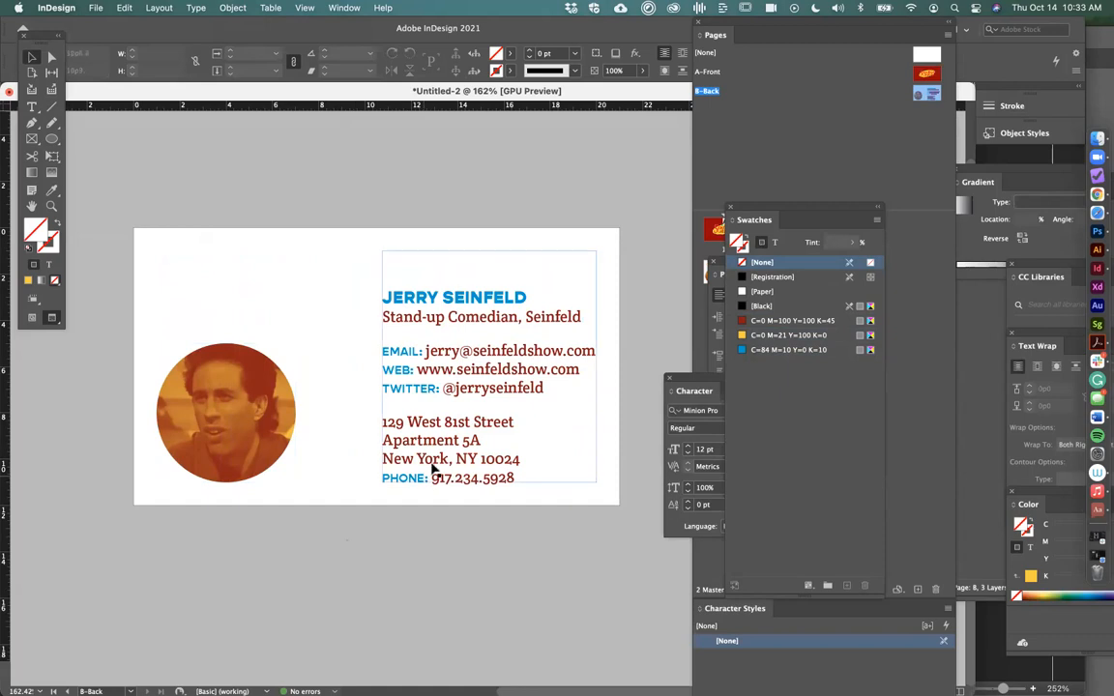
key("w")
Widen the contact text frame to 19p0 by extending it to the left margin, and align its text to the Top
left_click(409, 325)
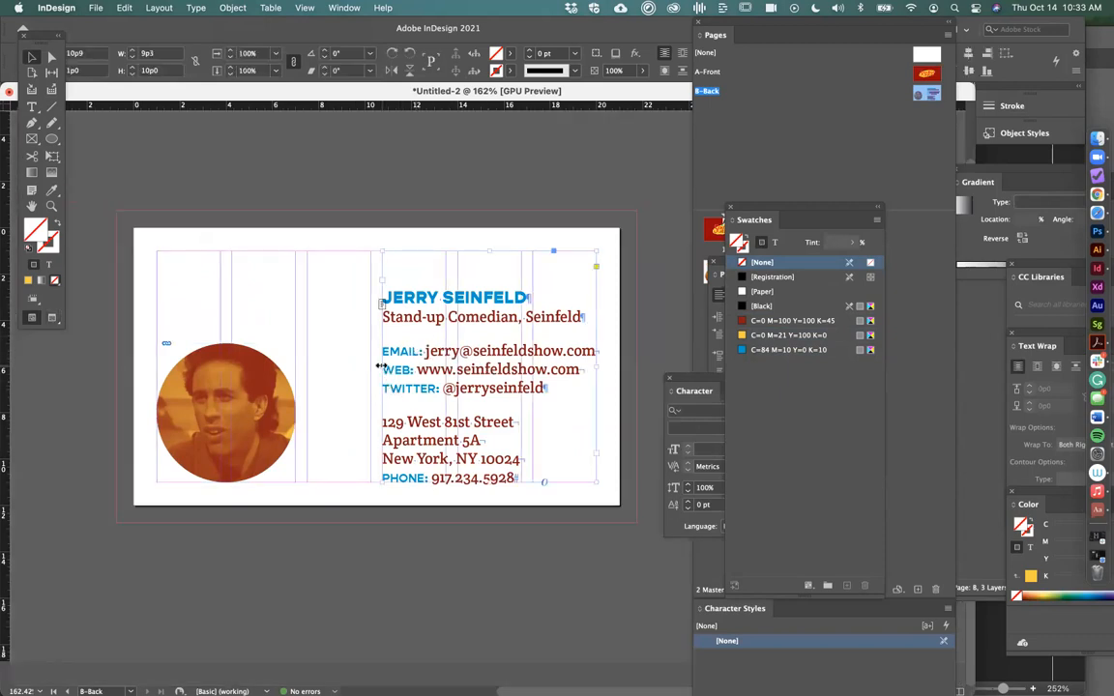
left_click_drag(381, 366, 156, 365)
left_click(232, 8)
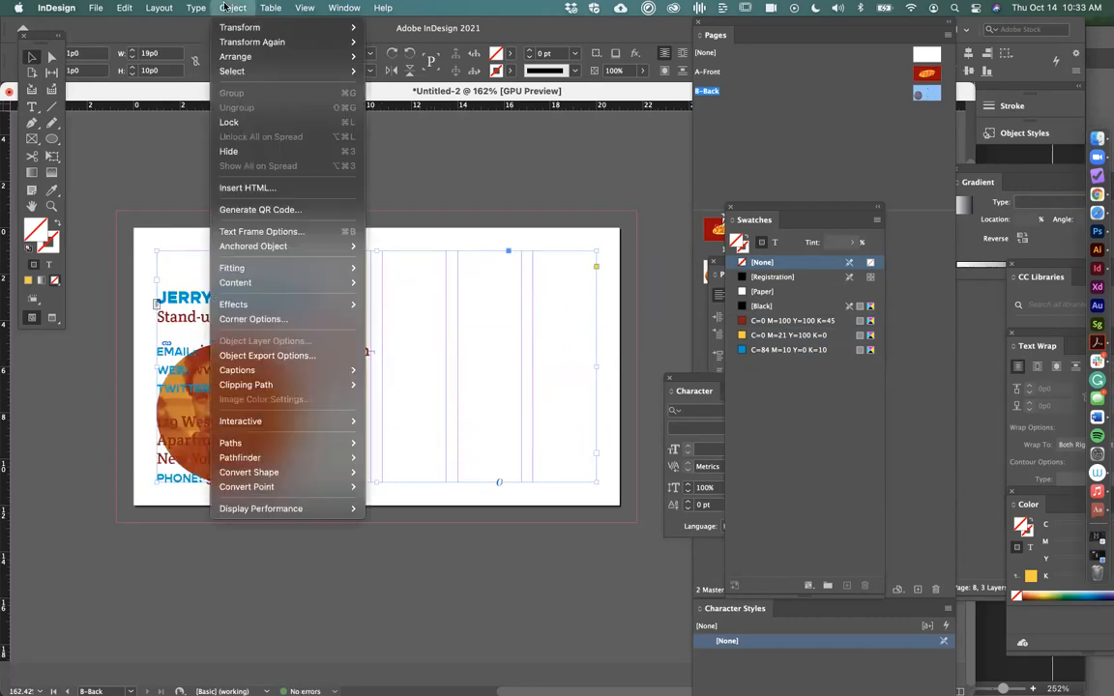
left_click(259, 232)
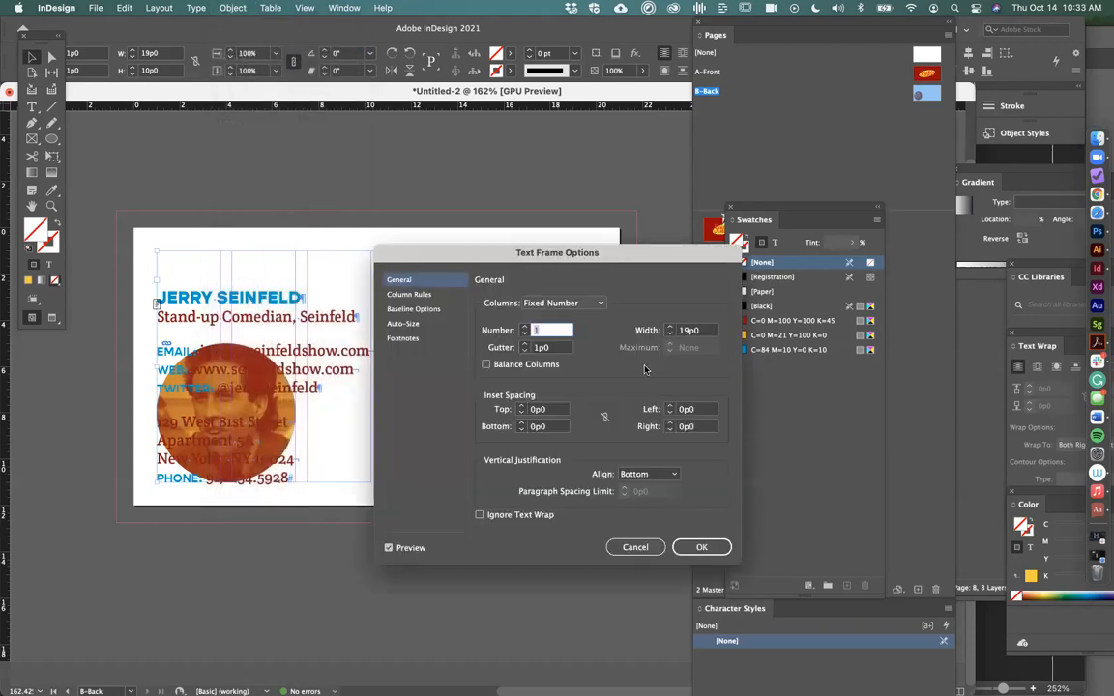
left_click(646, 474)
left_click(639, 488)
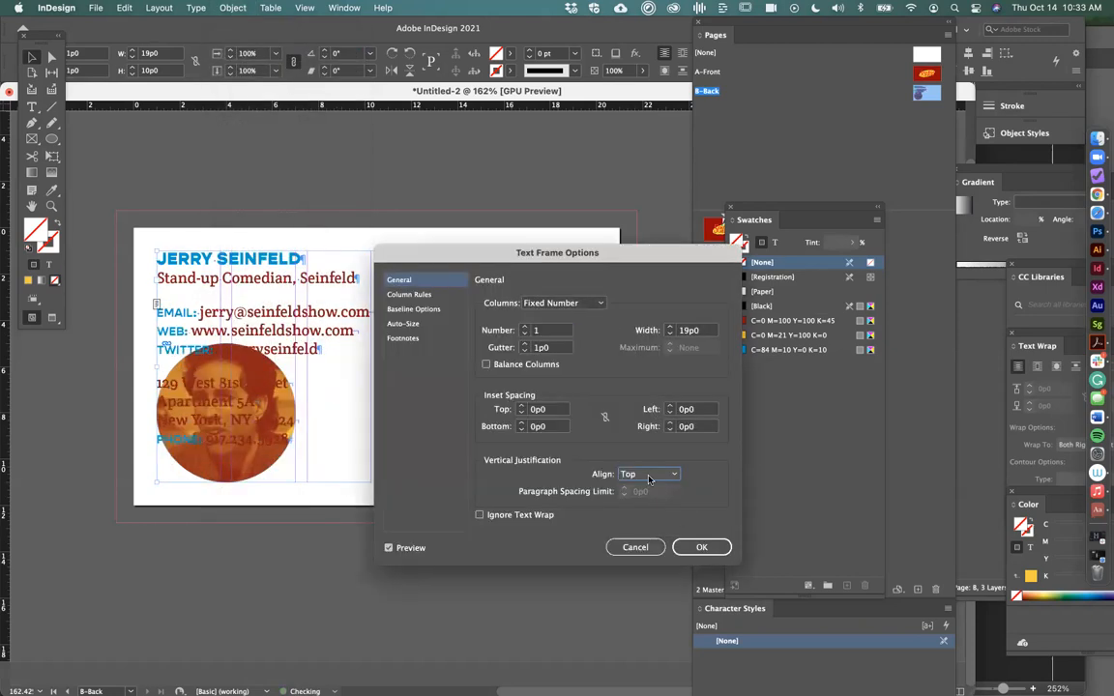
Split the contact text frame into 2 columns with a 0p5 gutter
left_click(524, 327)
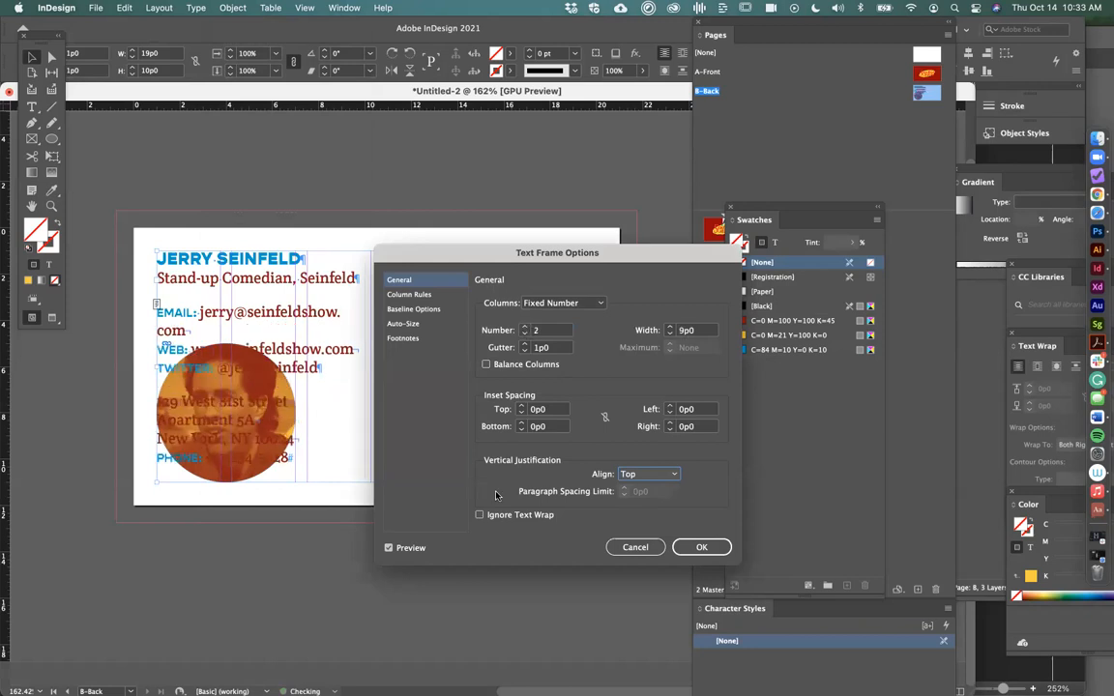
left_click_drag(500, 265, 640, 231)
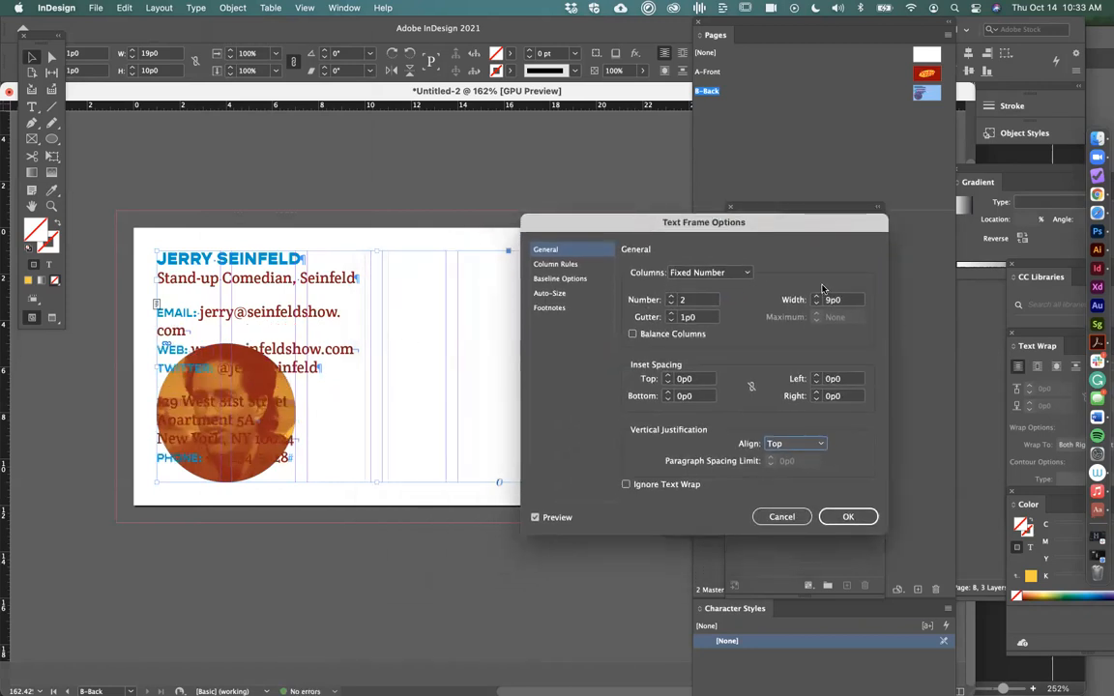
left_click(671, 321)
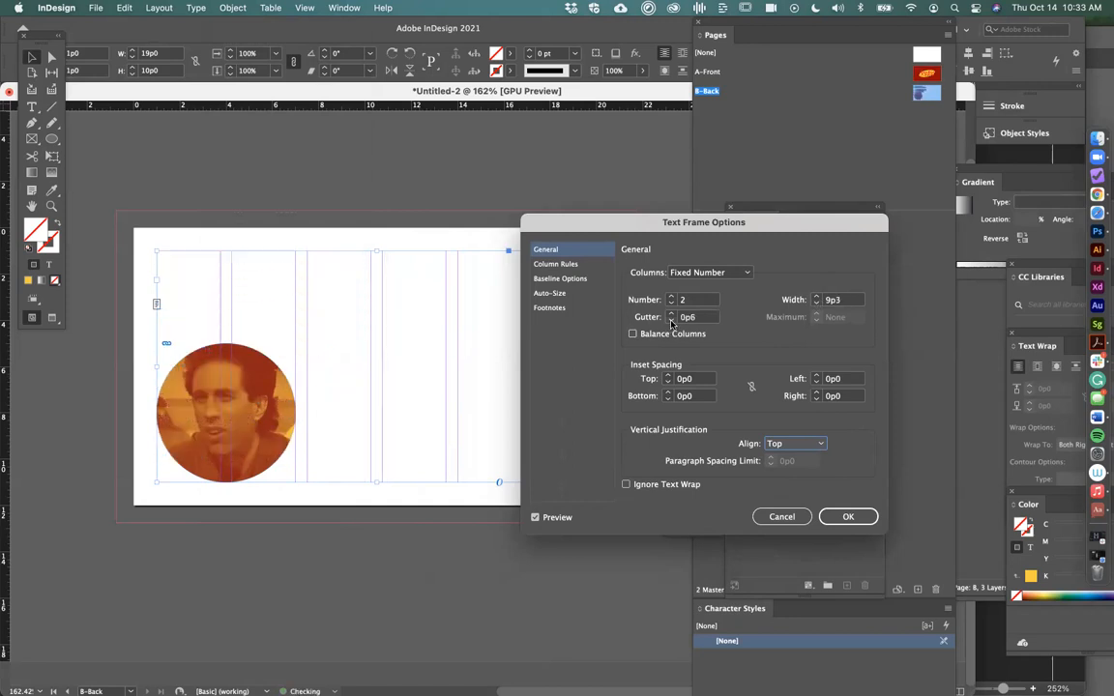
left_click(671, 315)
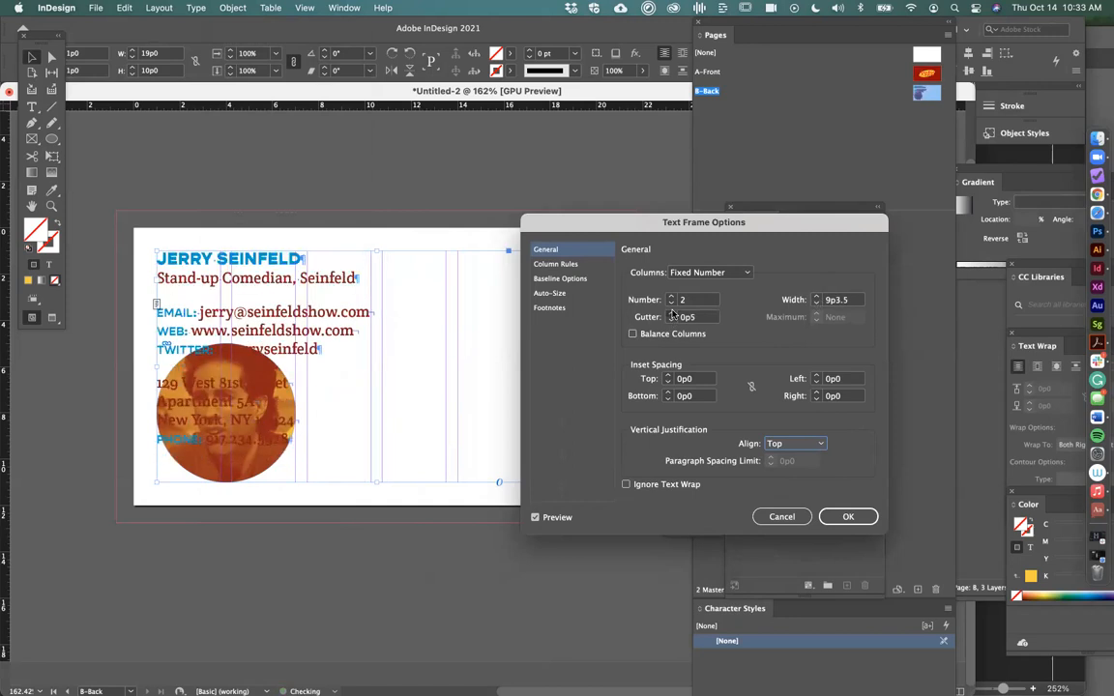
left_click(838, 514)
Apply the two-column text frame options with a 0p6 gutter and place the text cursor directly before the EMAIL label
double_click(158, 277)
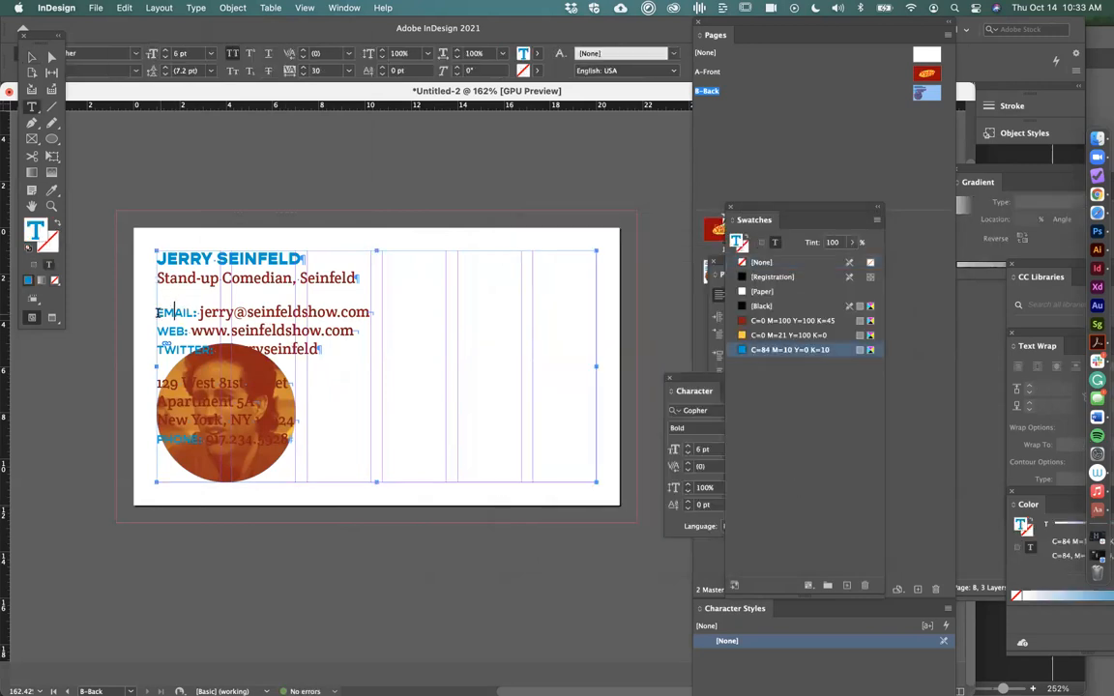
left_click(156, 312)
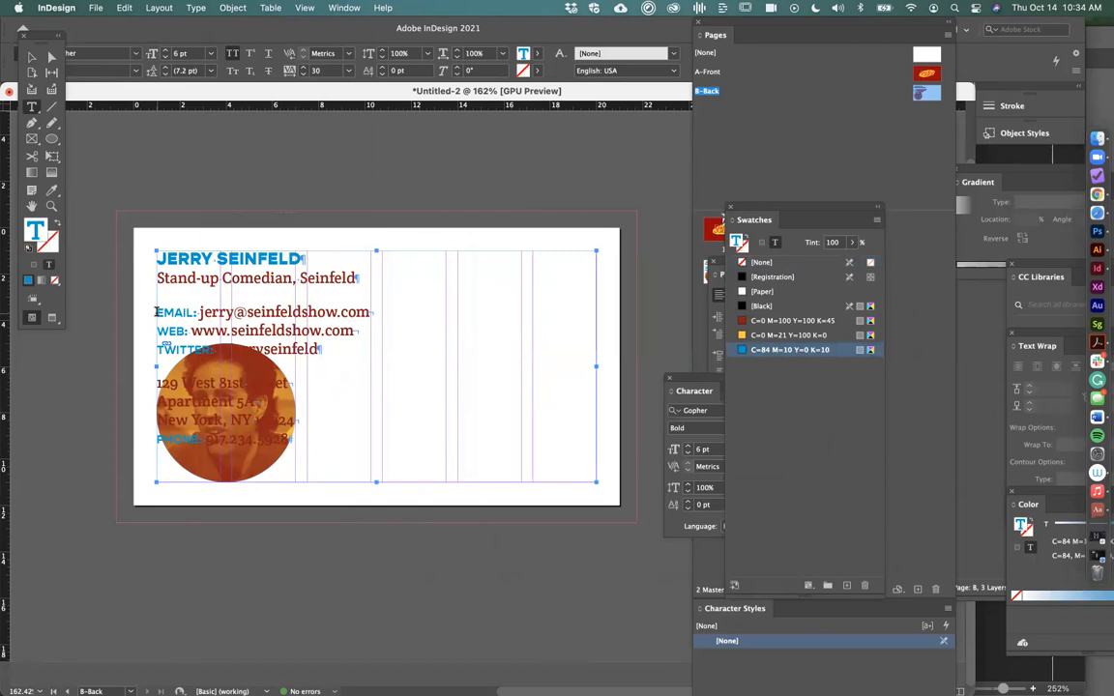
key("super+Return")
key("Escape")
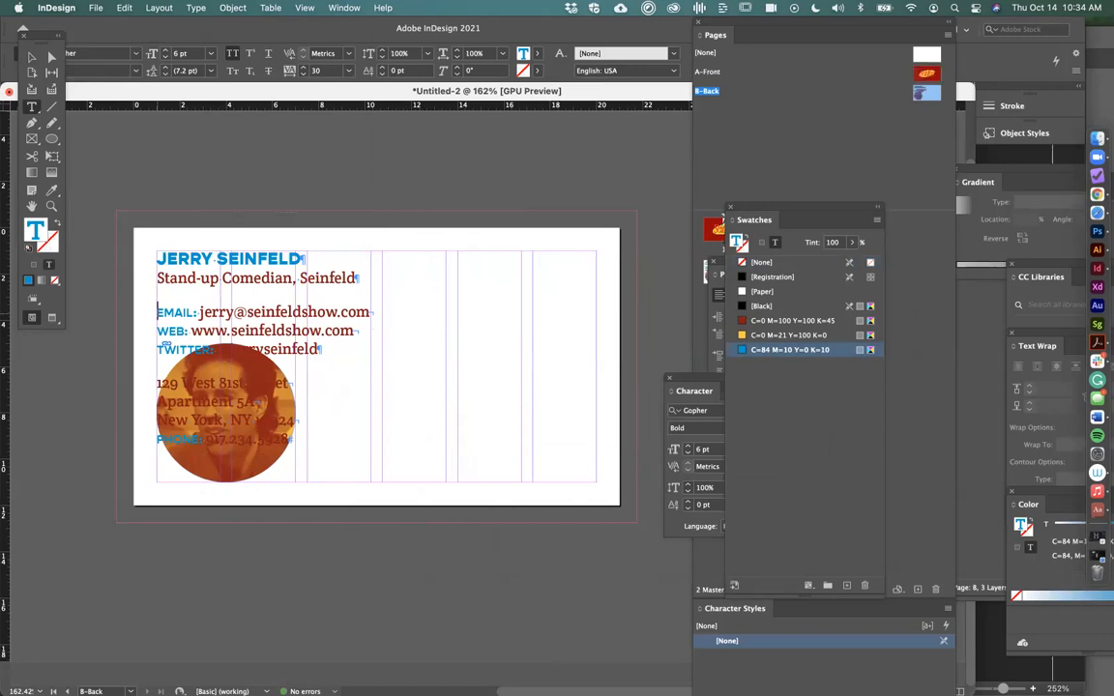
key("KP_Enter")
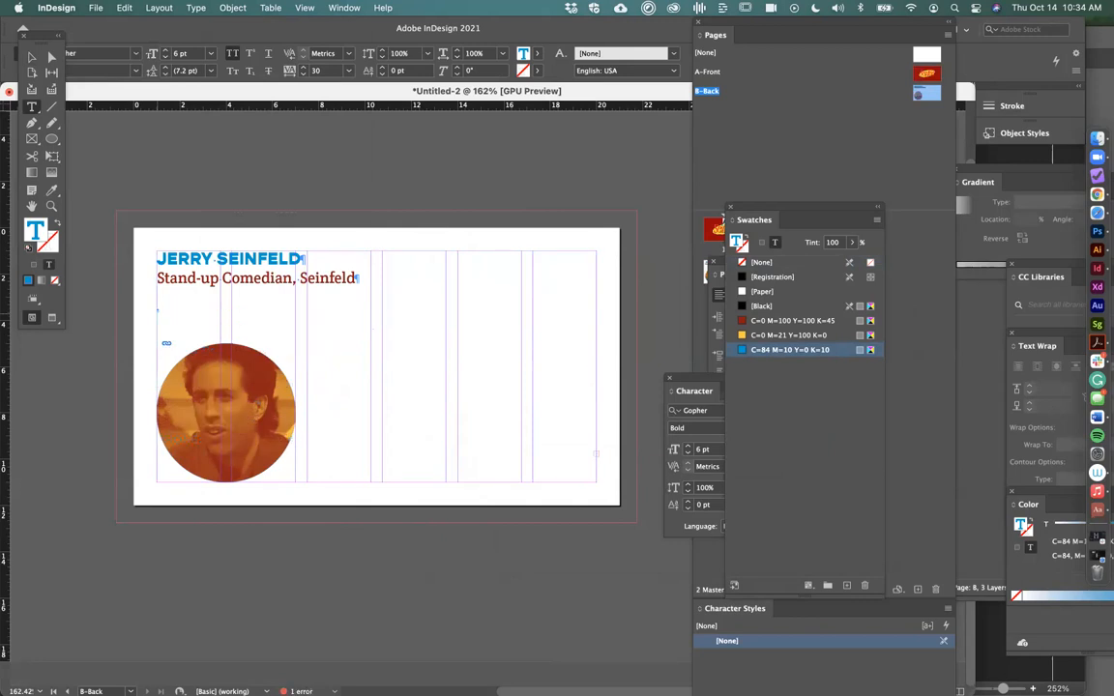
key("super+z")
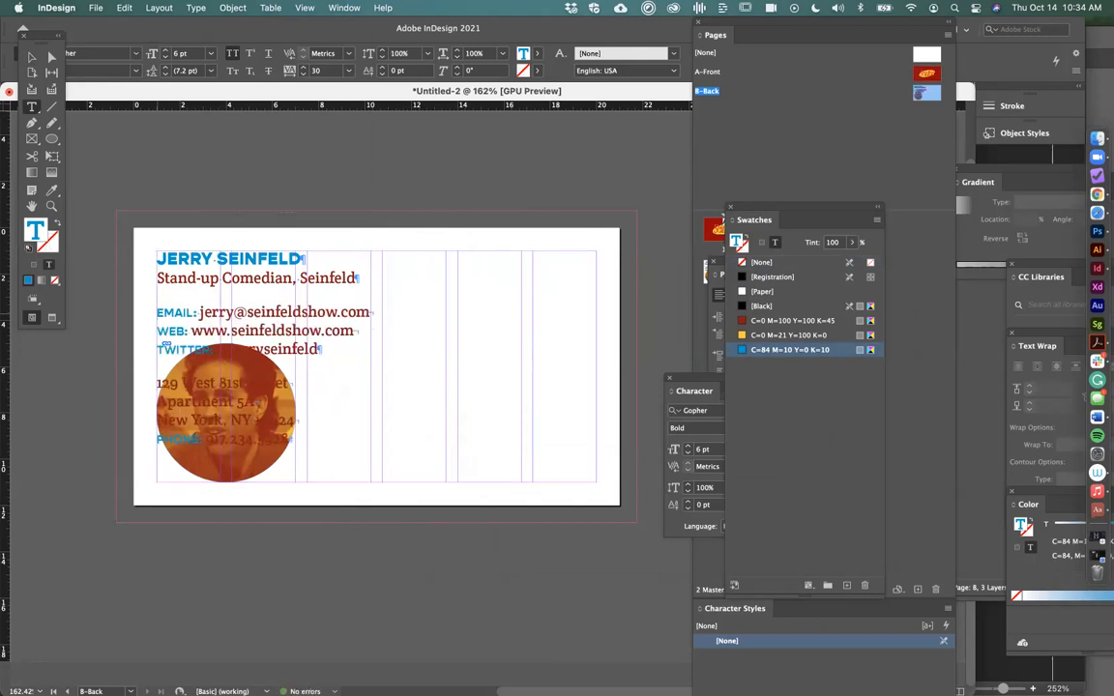
key("alt+shift+Return")
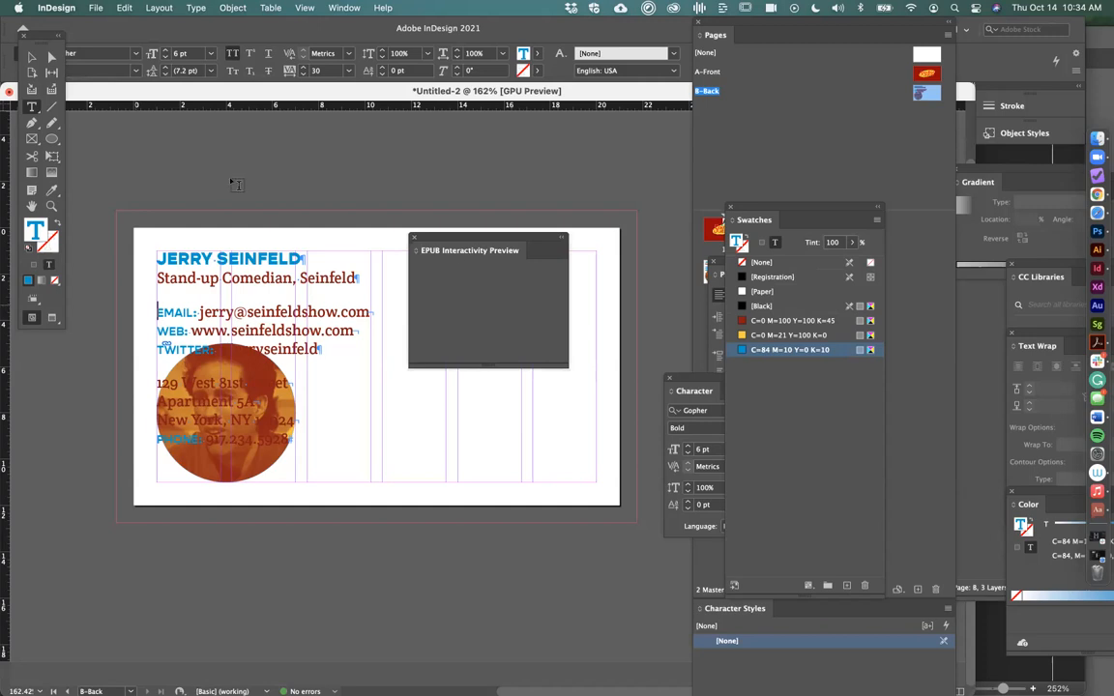
left_click(415, 238)
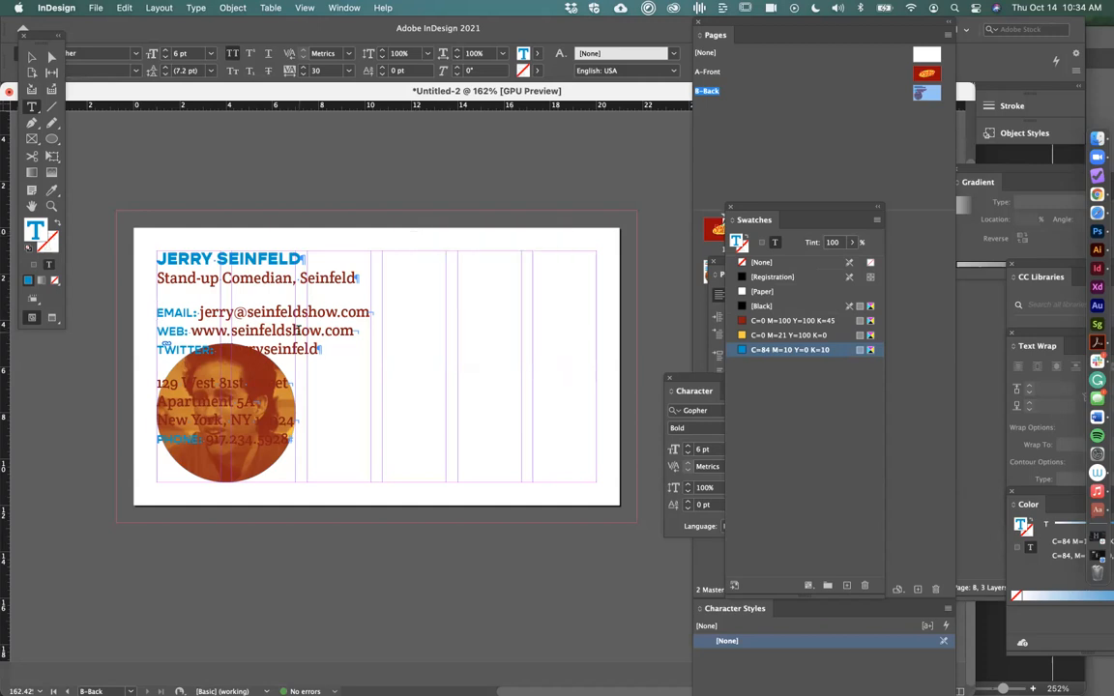
key("Tab")
key("super+z")
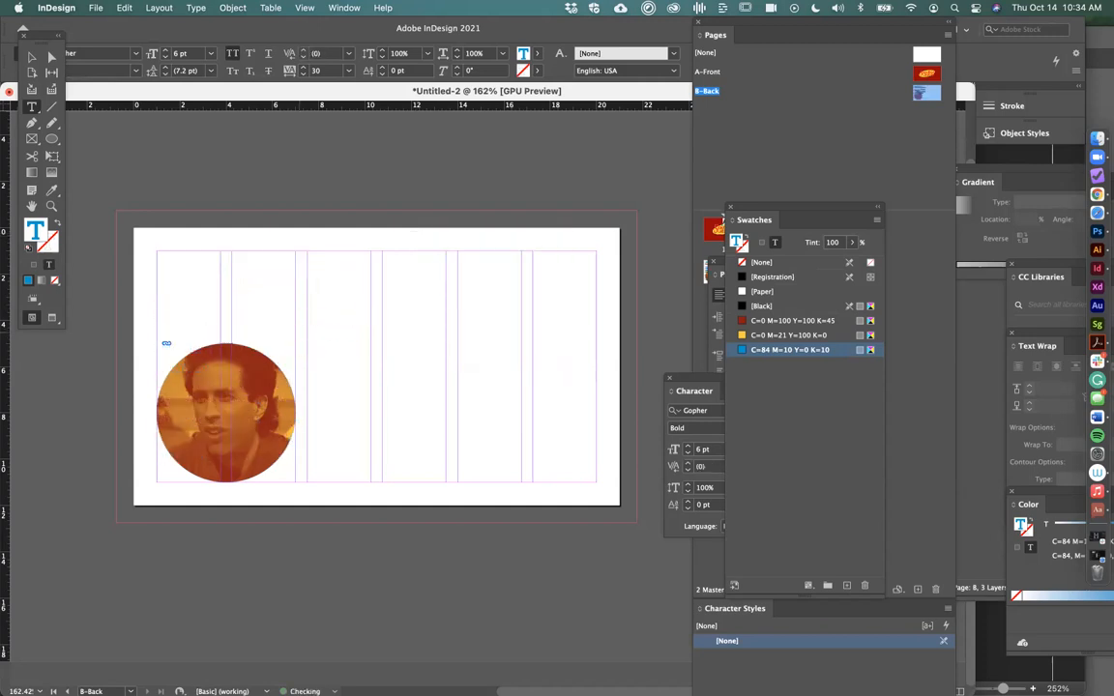
Insert a column break before the EMAIL line to start the contact details in the second column, and preview the card without guides
key("KP_Enter")
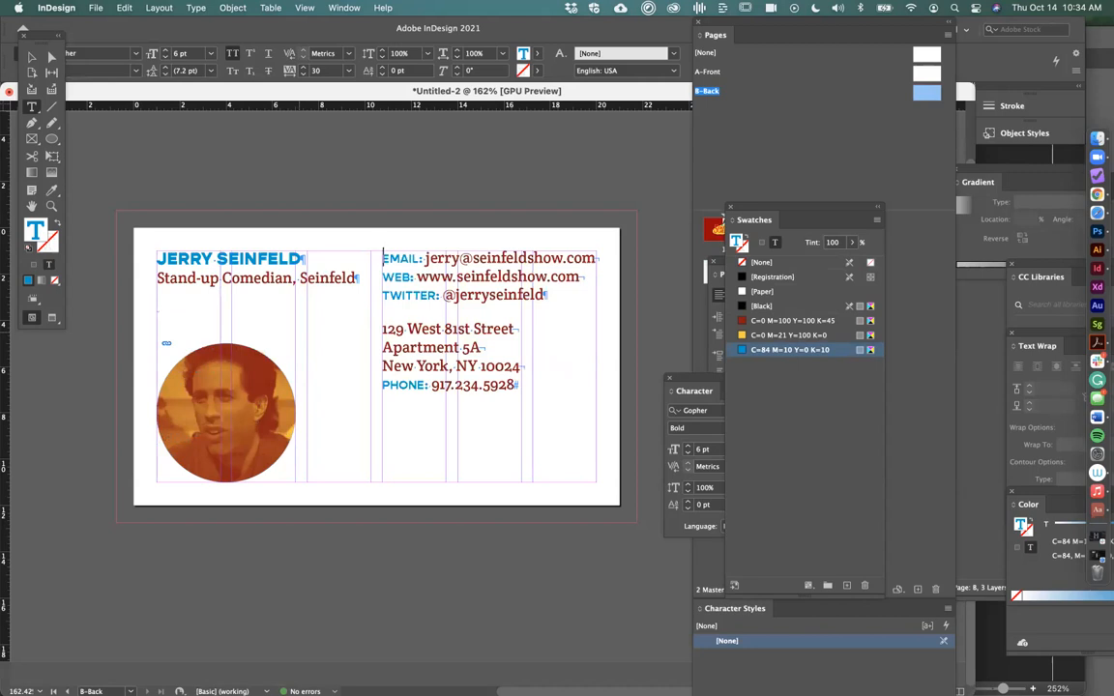
left_click(159, 309)
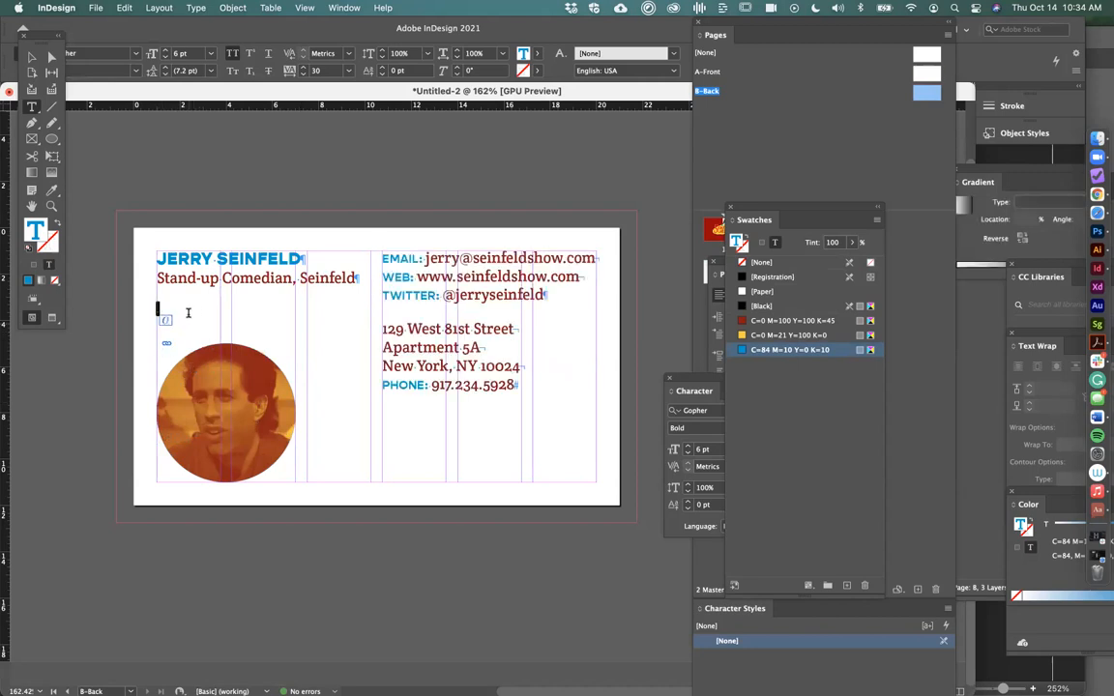
key("Escape")
left_click(310, 154)
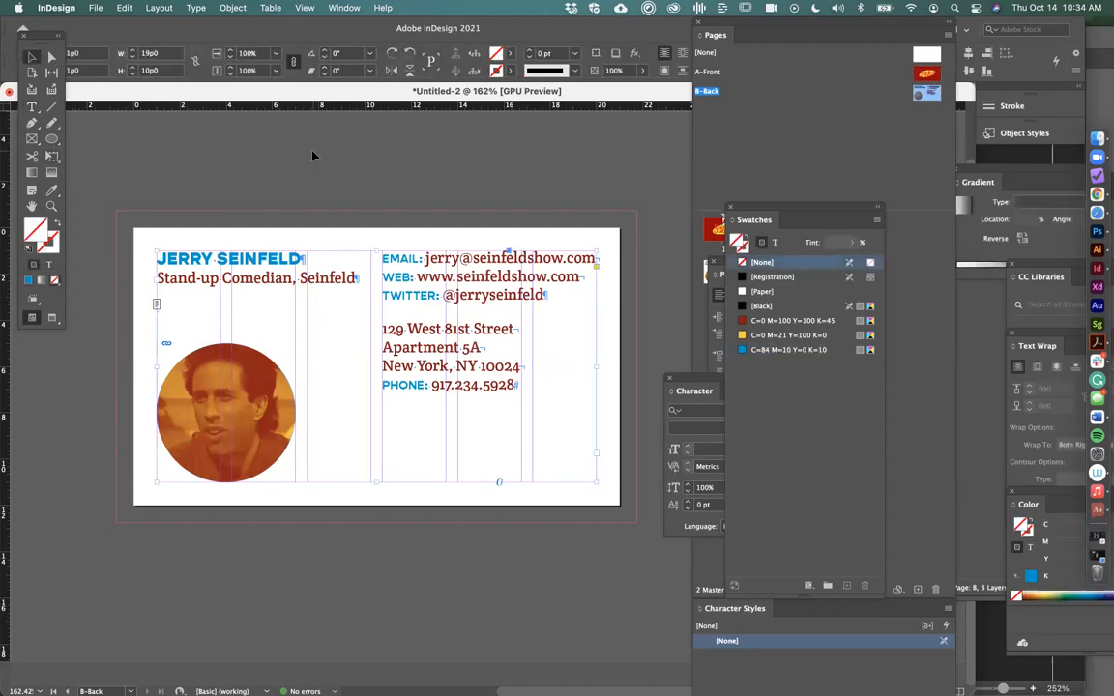
key("w")
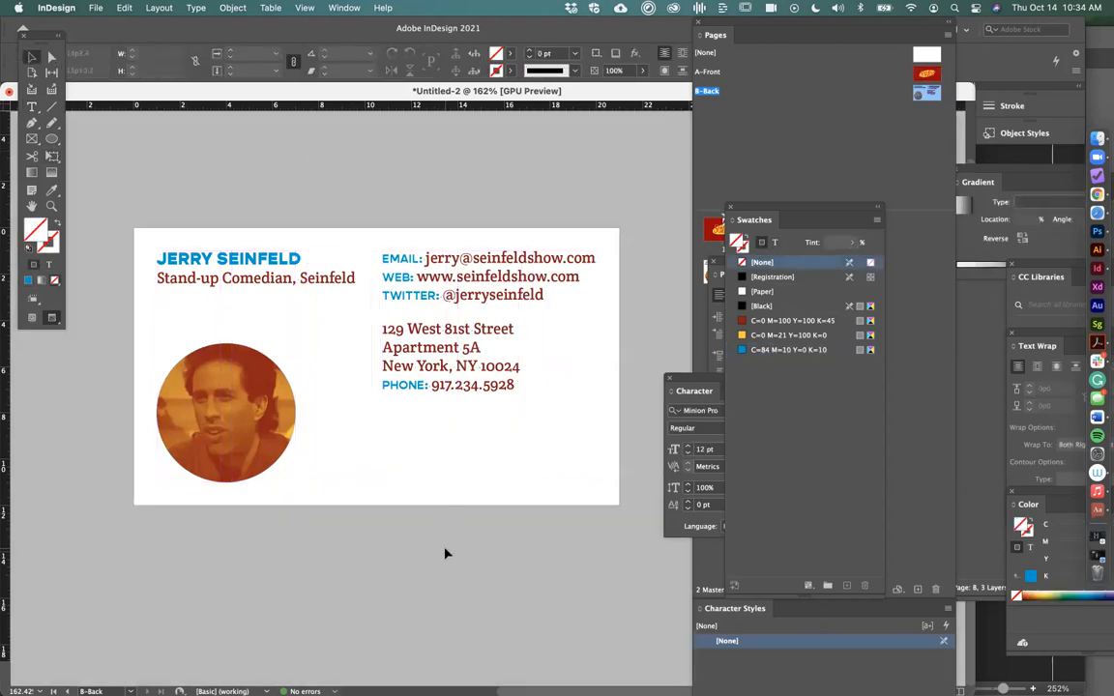
Return to the normal view and set the two-column text frame's vertical justification to Bottom
left_click(468, 368)
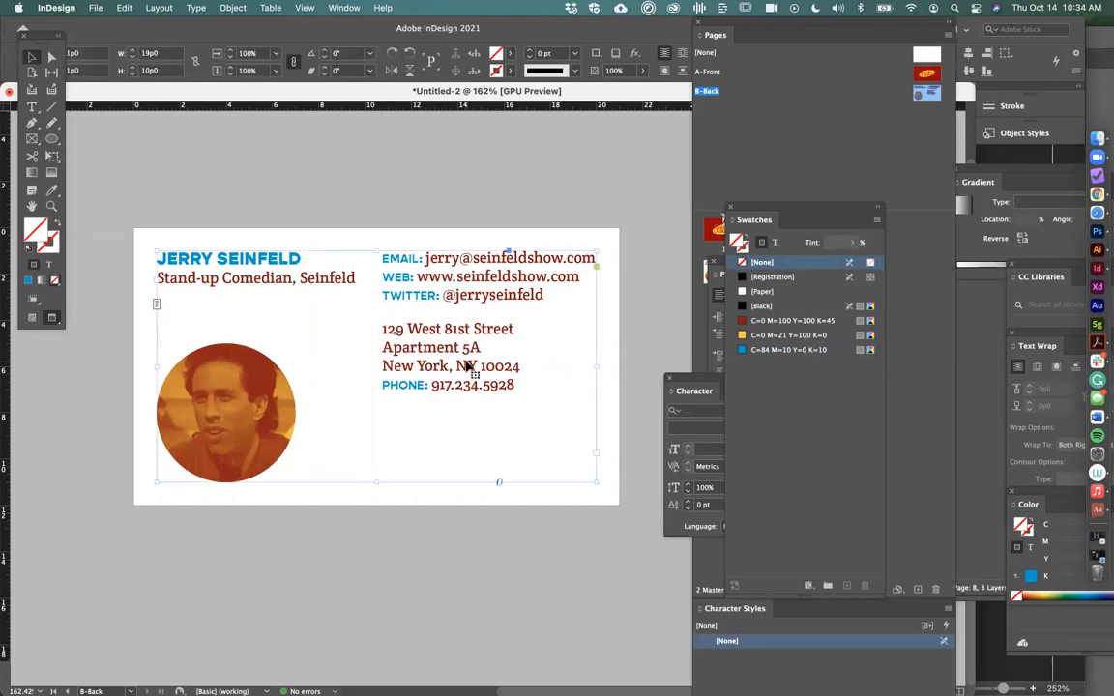
left_click(232, 8)
left_click(232, 7)
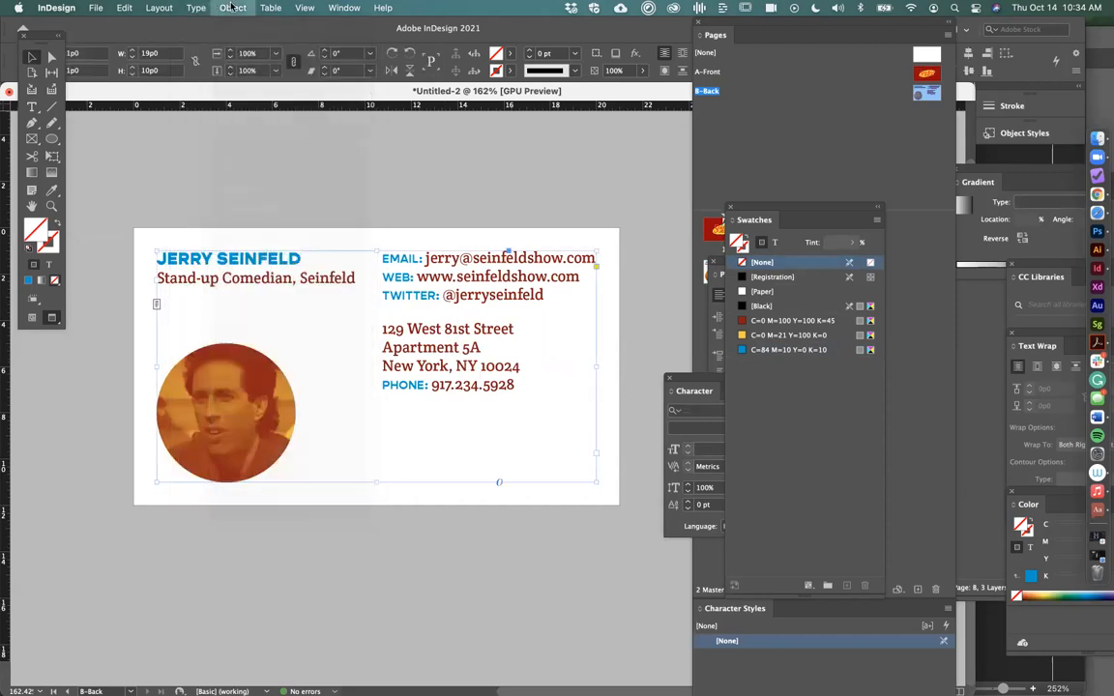
key("w")
left_click(232, 7)
left_click(246, 232)
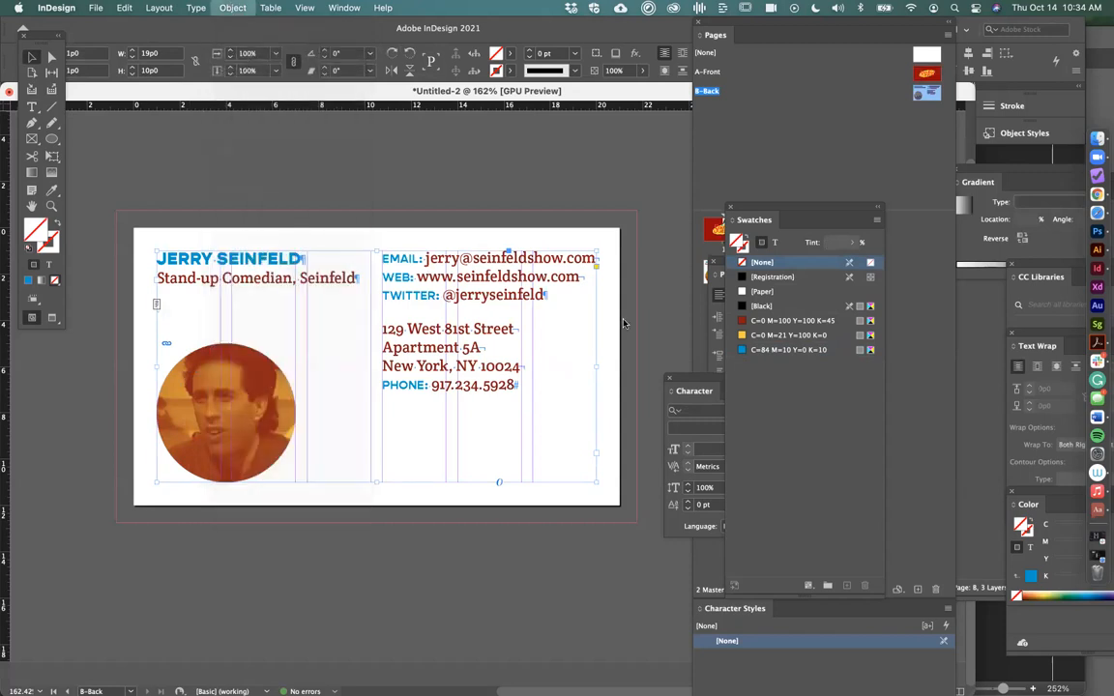
left_click(795, 443)
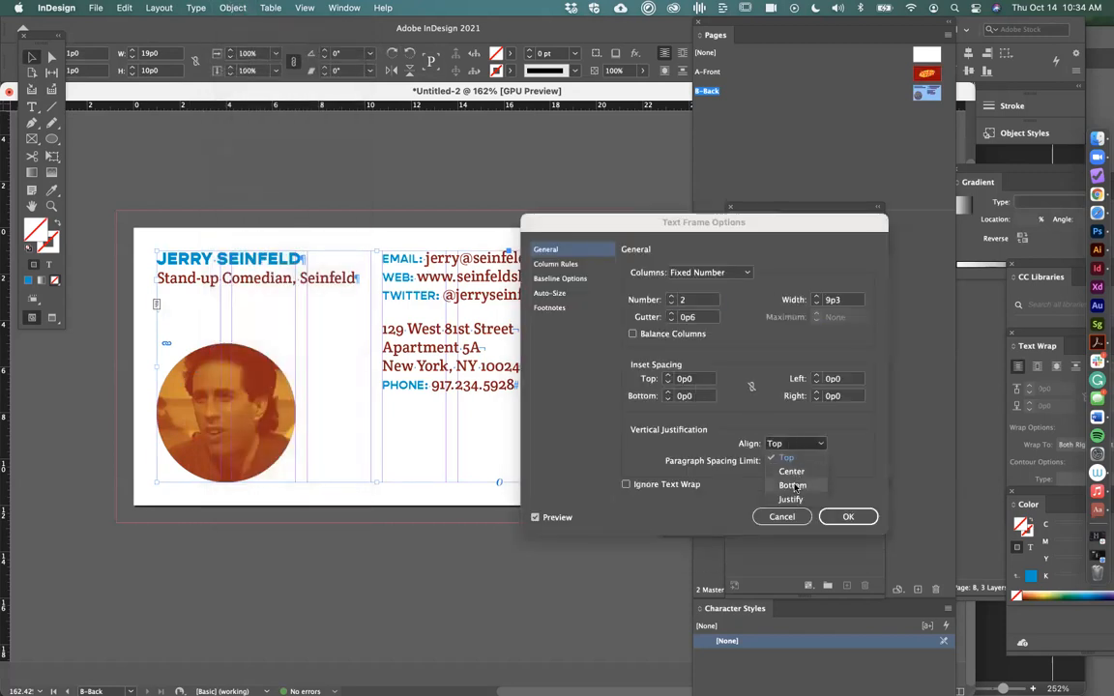
left_click(793, 486)
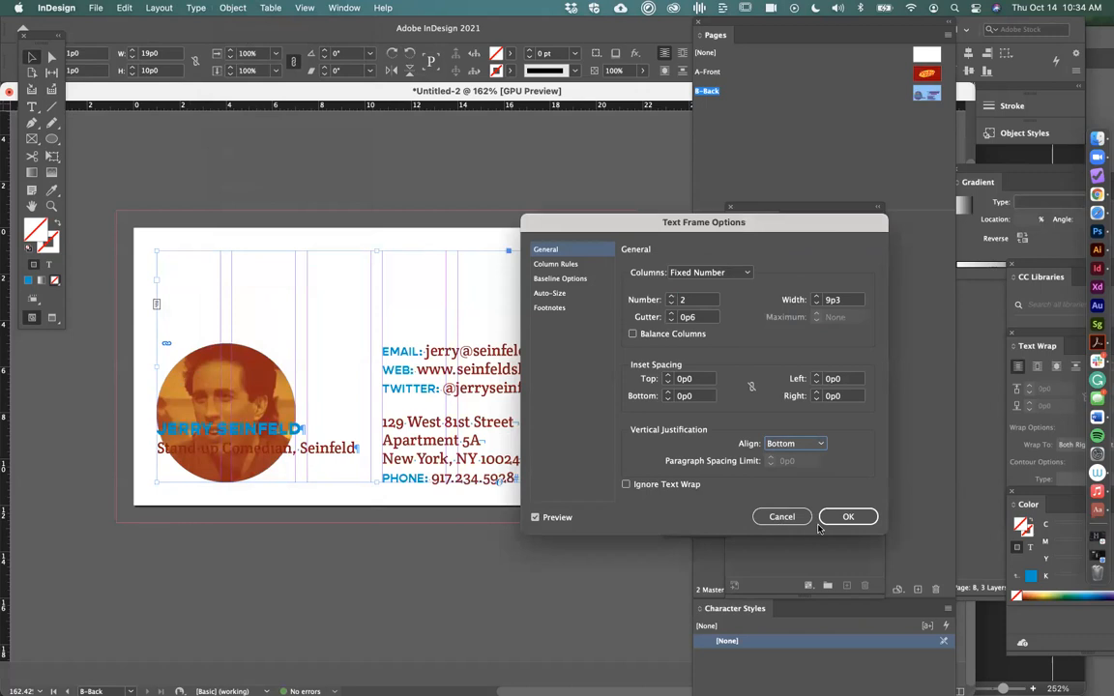
left_click(824, 519)
left_click(290, 328)
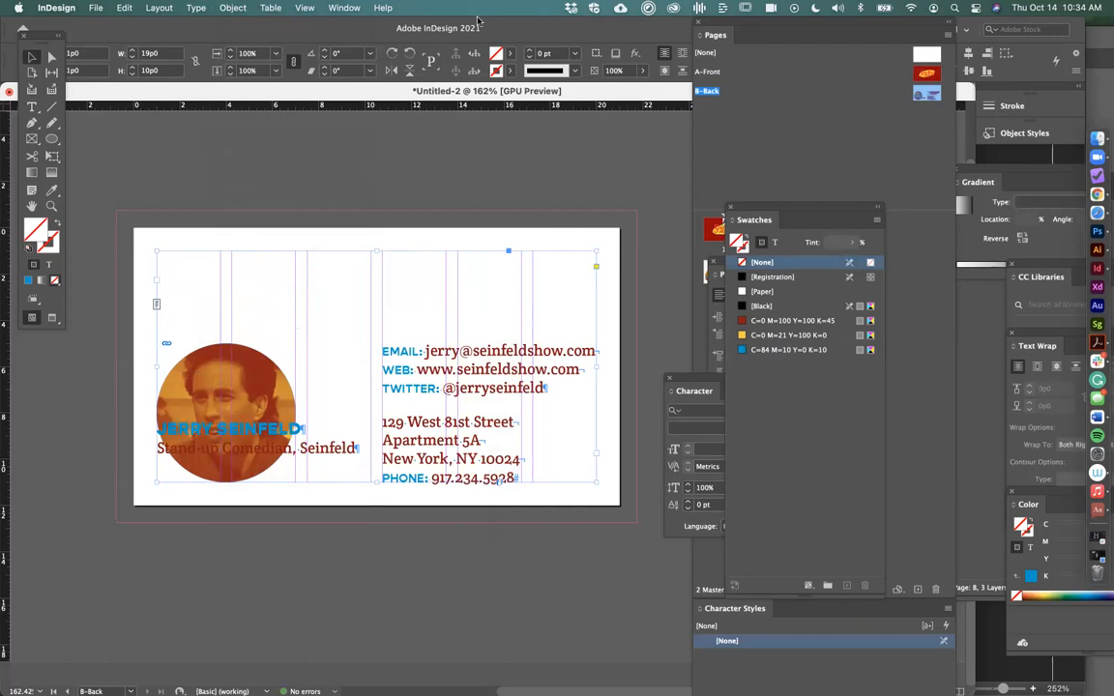
Show the document's layers and move the contact text frame from the art layer to the text layer
left_click(315, 6)
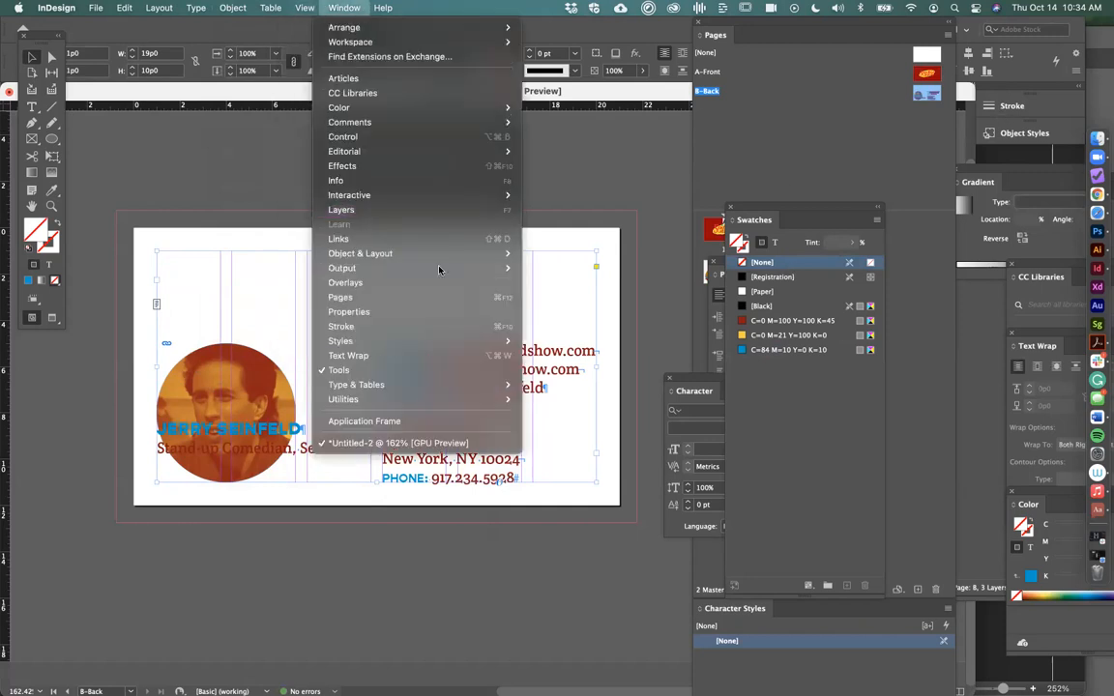
left_click(348, 210)
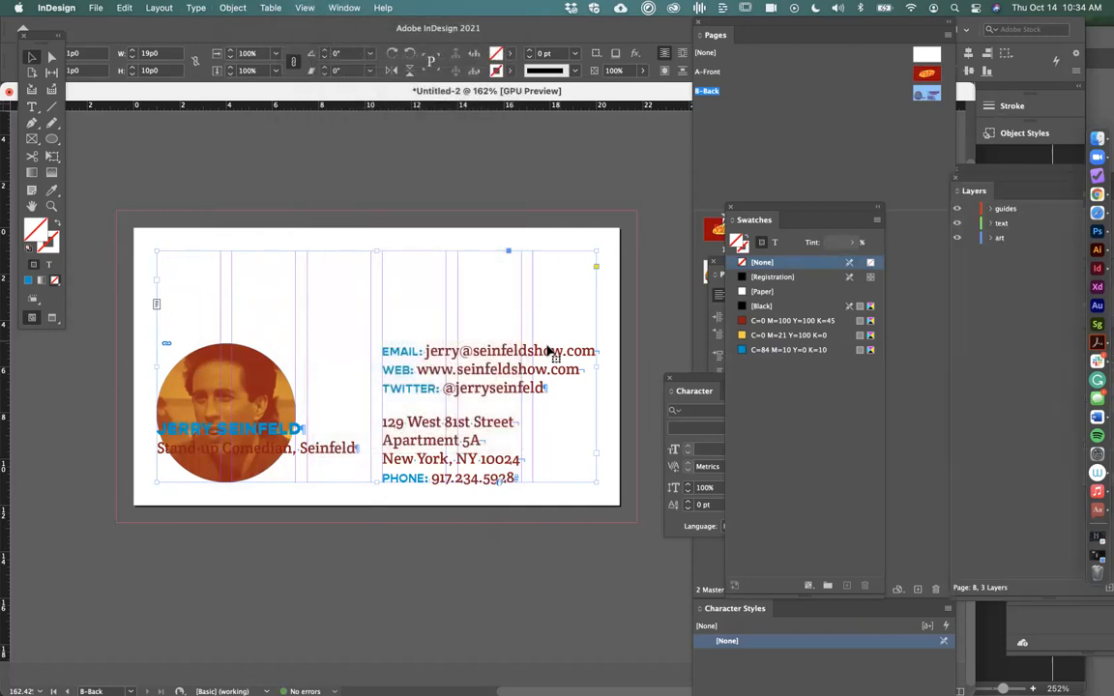
left_click(945, 170)
left_click_drag(1011, 178, 713, 191)
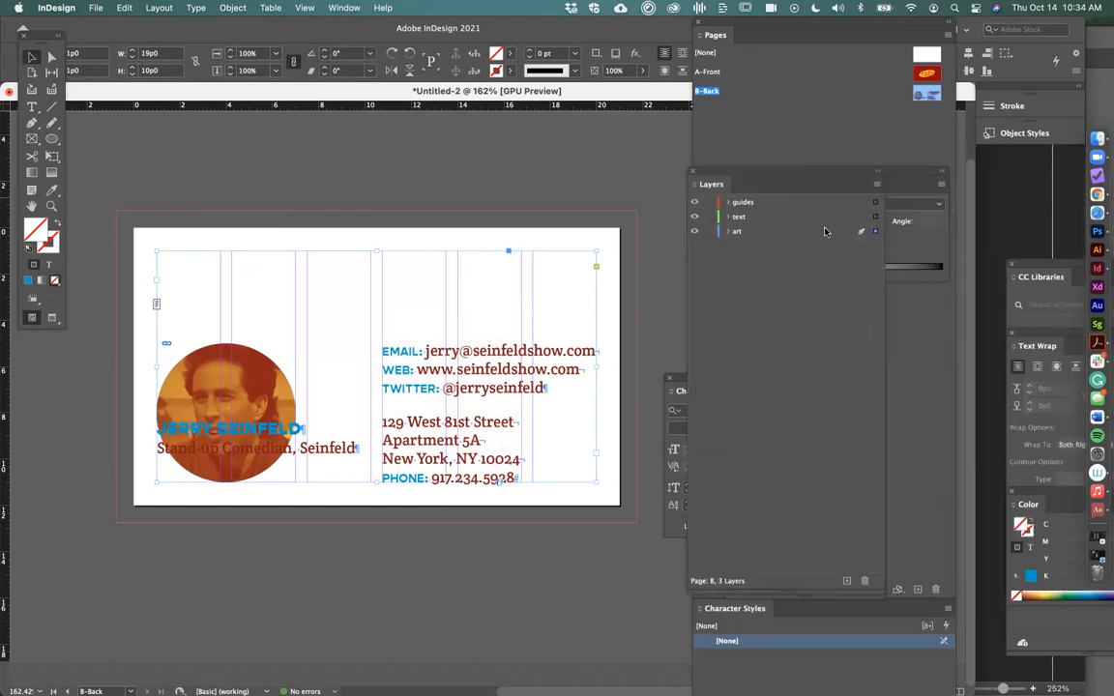
left_click_drag(875, 235, 876, 217)
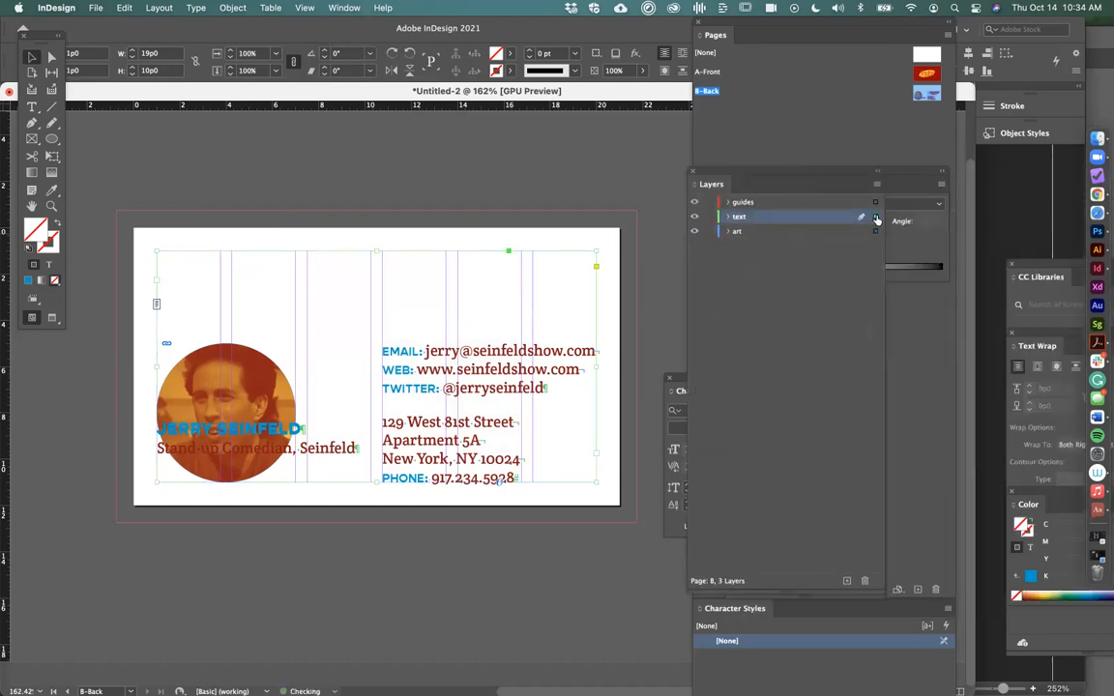
Lock the text layer and move the circular photo straight up to the card's top margin
left_click(709, 217)
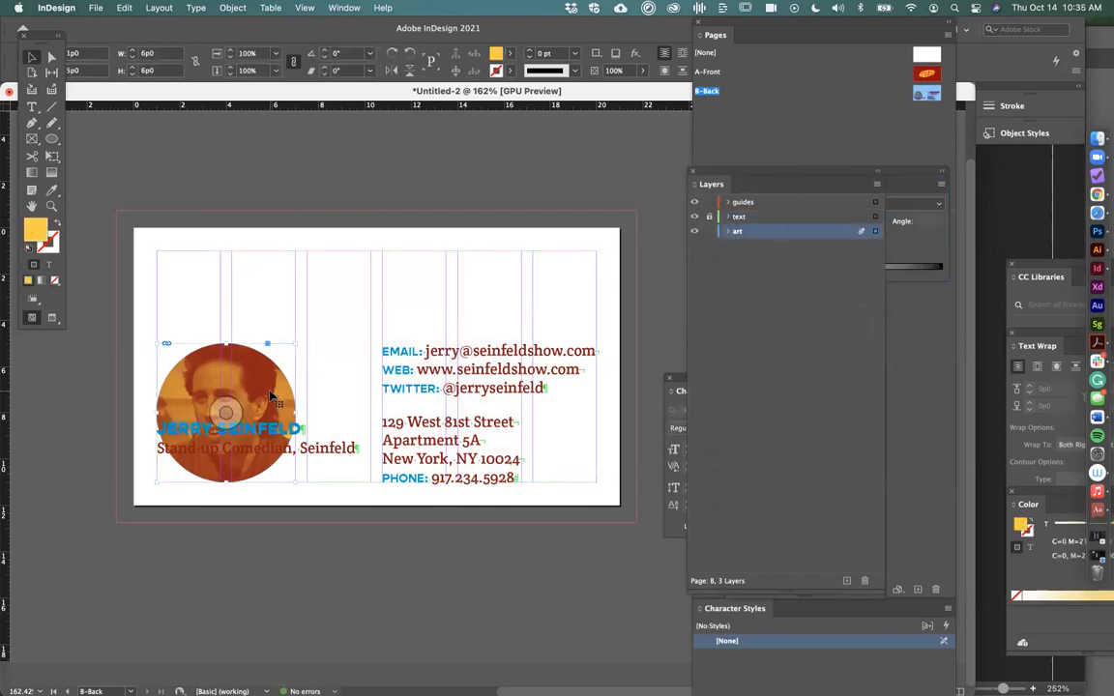
left_click_drag(265, 314, 266, 302)
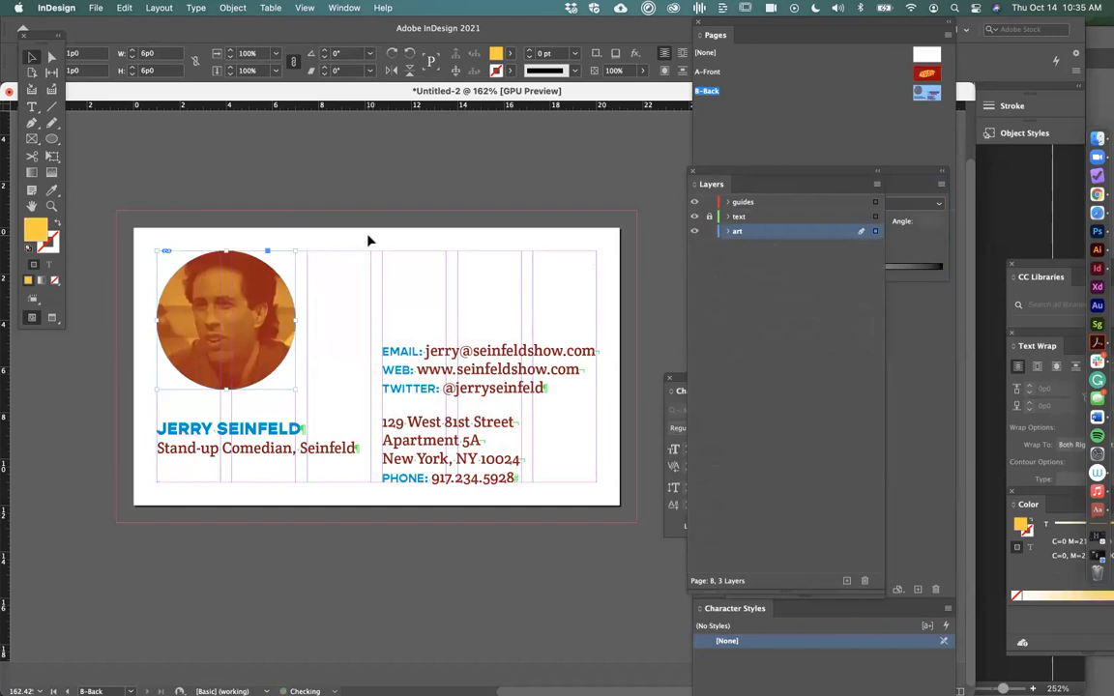
Unlock the text layer and delete the empty line below the job title so the name block sits on the bottom margin
left_click(367, 236)
key("w")
key("w")
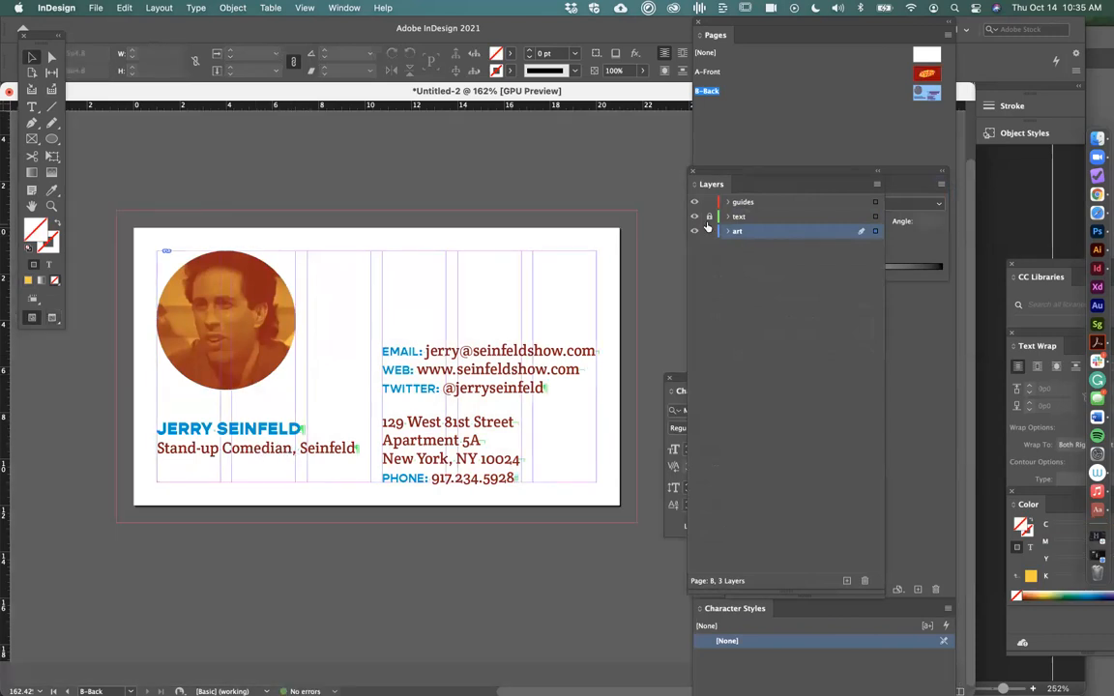
double_click(210, 467)
key("BackSpace")
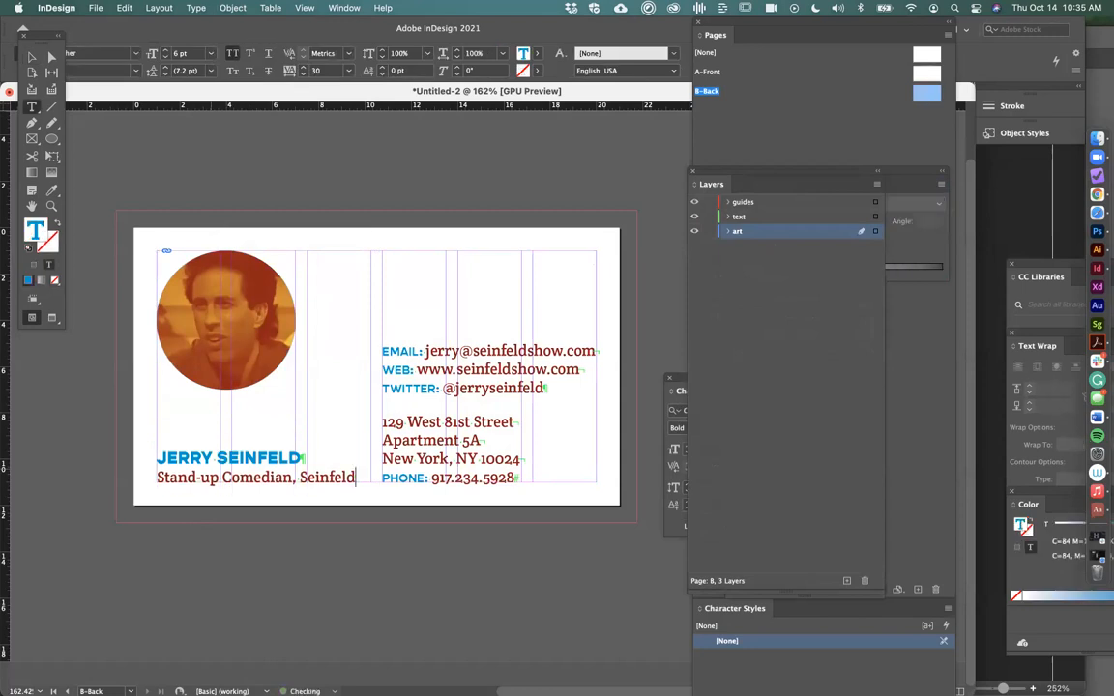
left_click(33, 56)
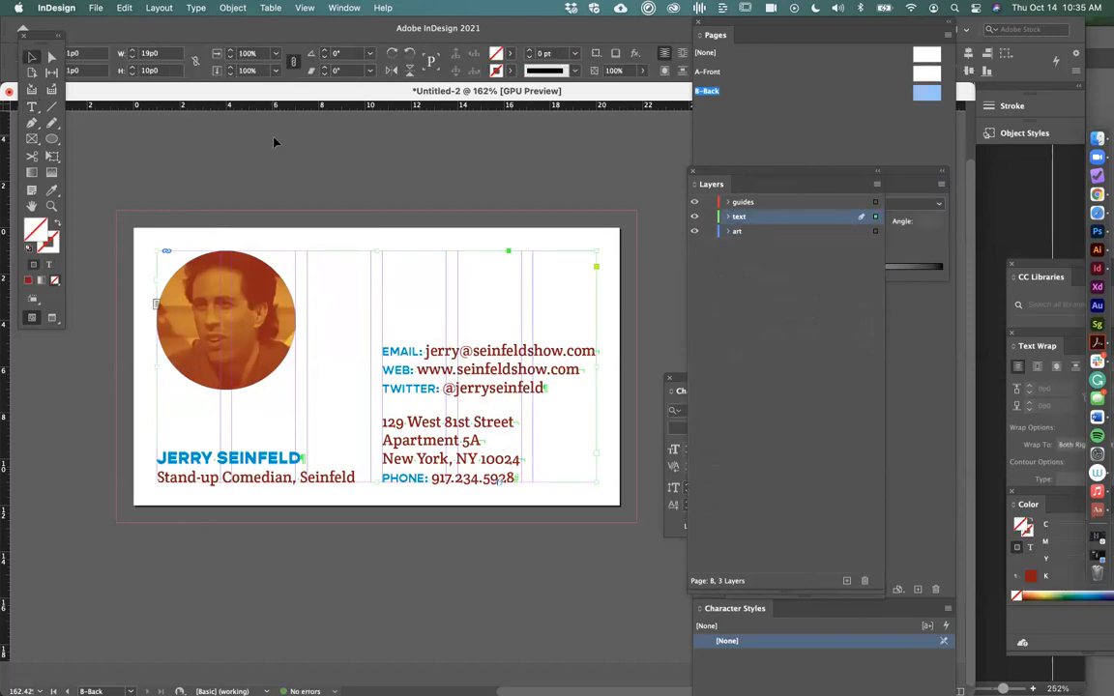
key("w")
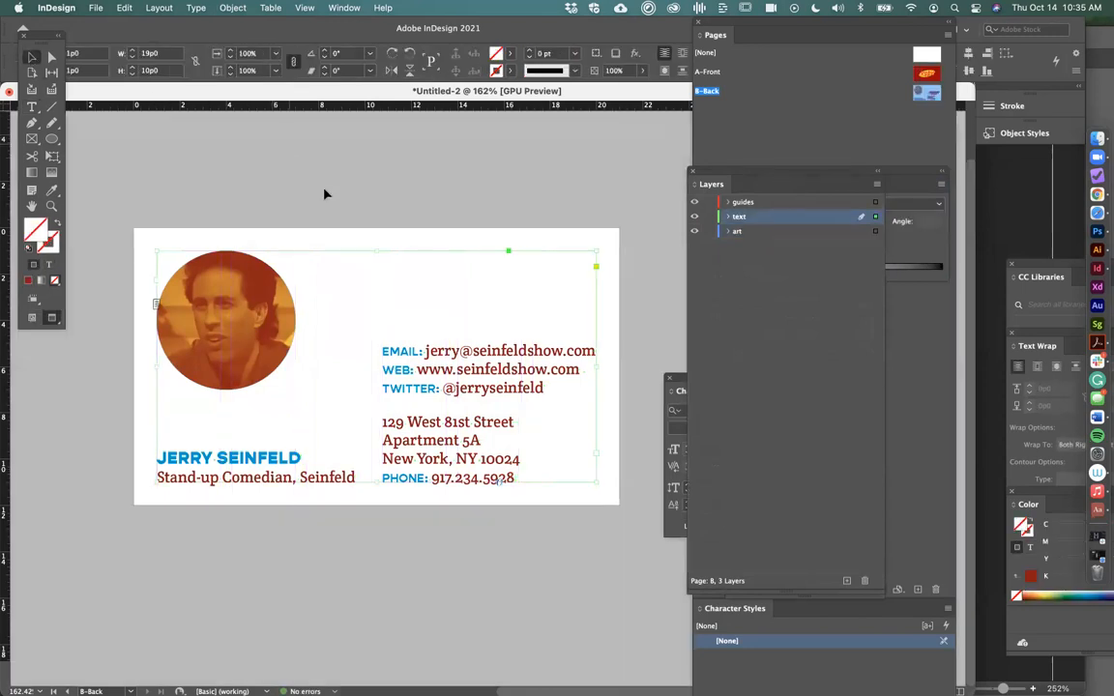
left_click(479, 569)
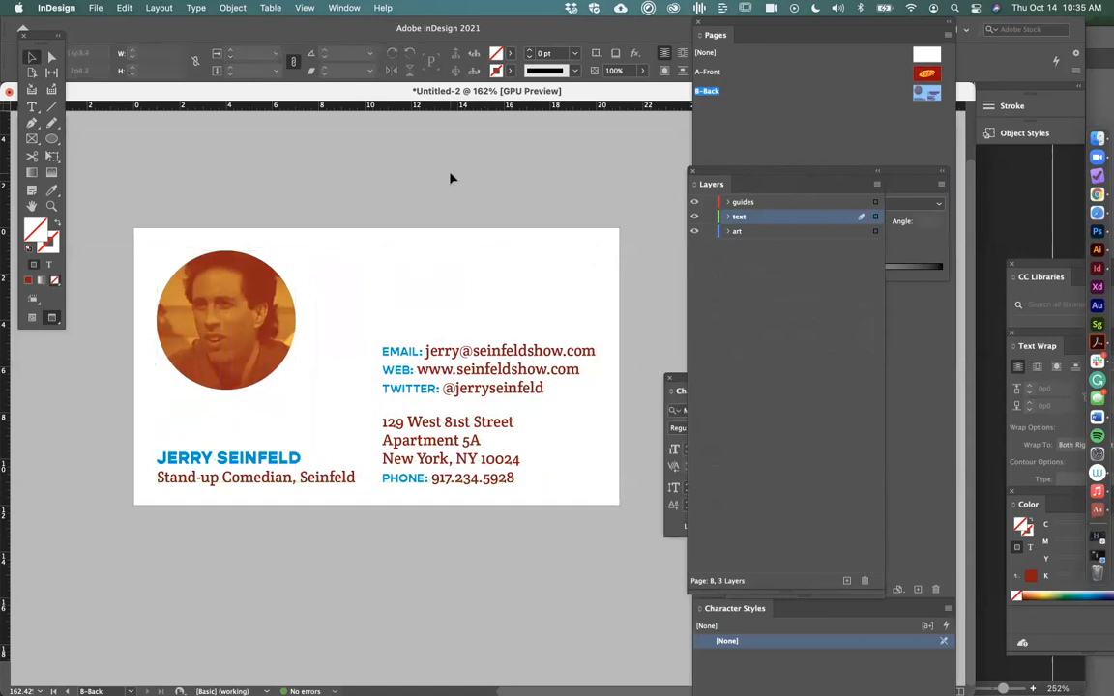
key("w")
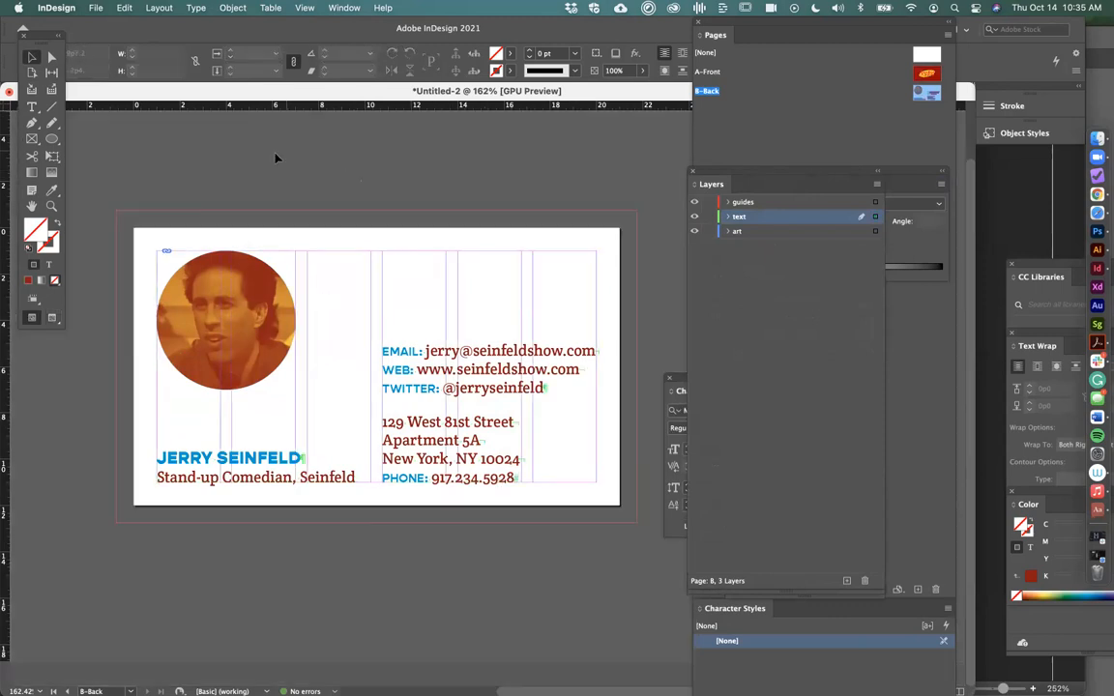
Draw an 11p0 by 13p6 frame on the art layer over the card's left side, filled with C=0 M=21 Y=100 K=0
left_click(772, 230)
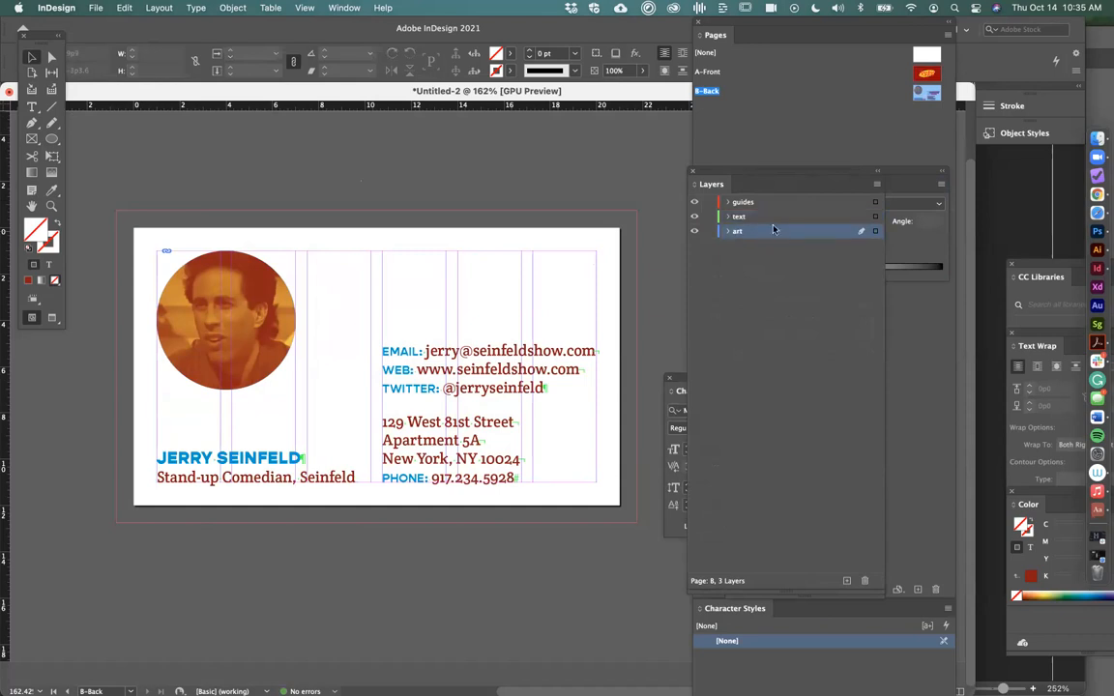
left_click(32, 139)
left_click_drag(117, 210, 370, 523)
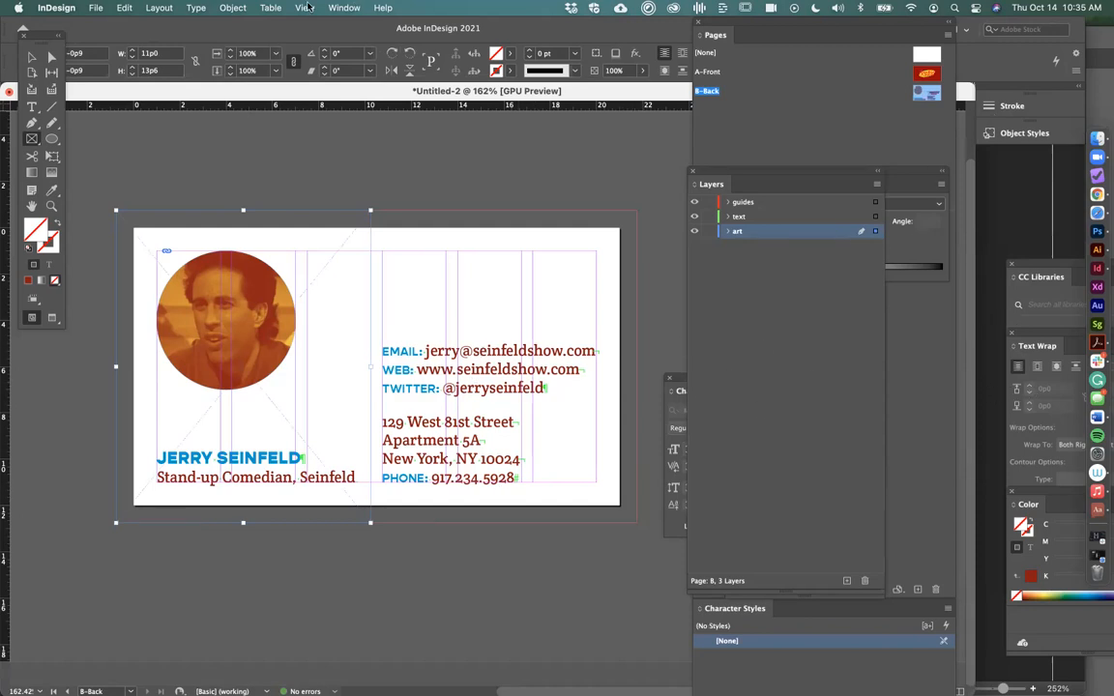
left_click(345, 7)
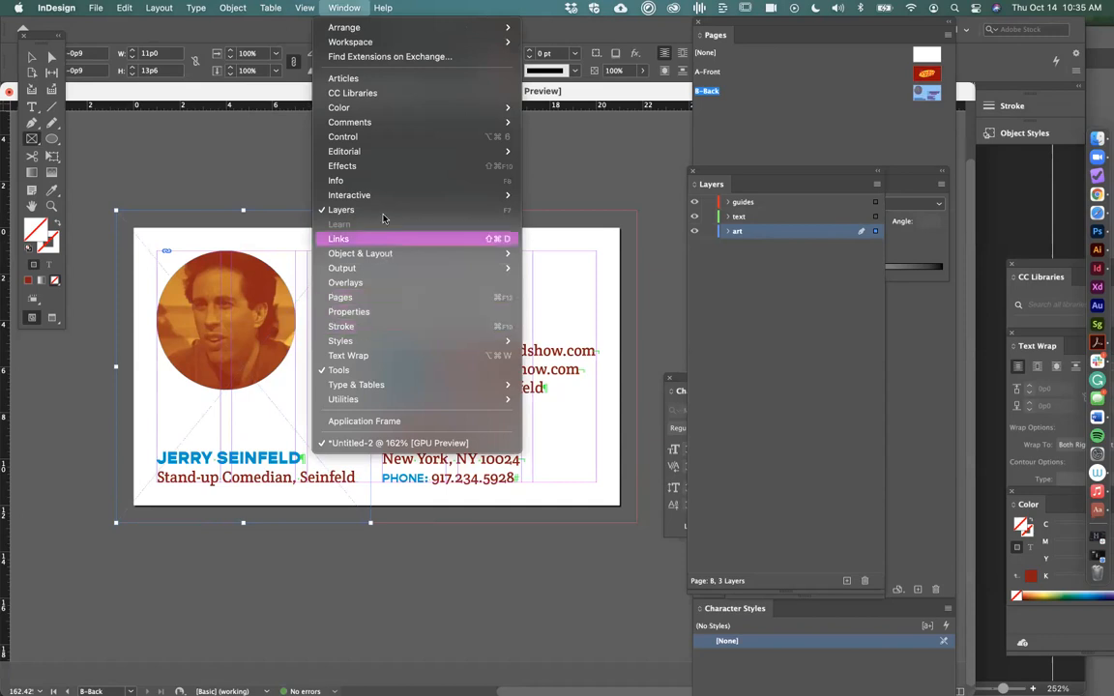
mouse_move(428, 108)
left_click(553, 151)
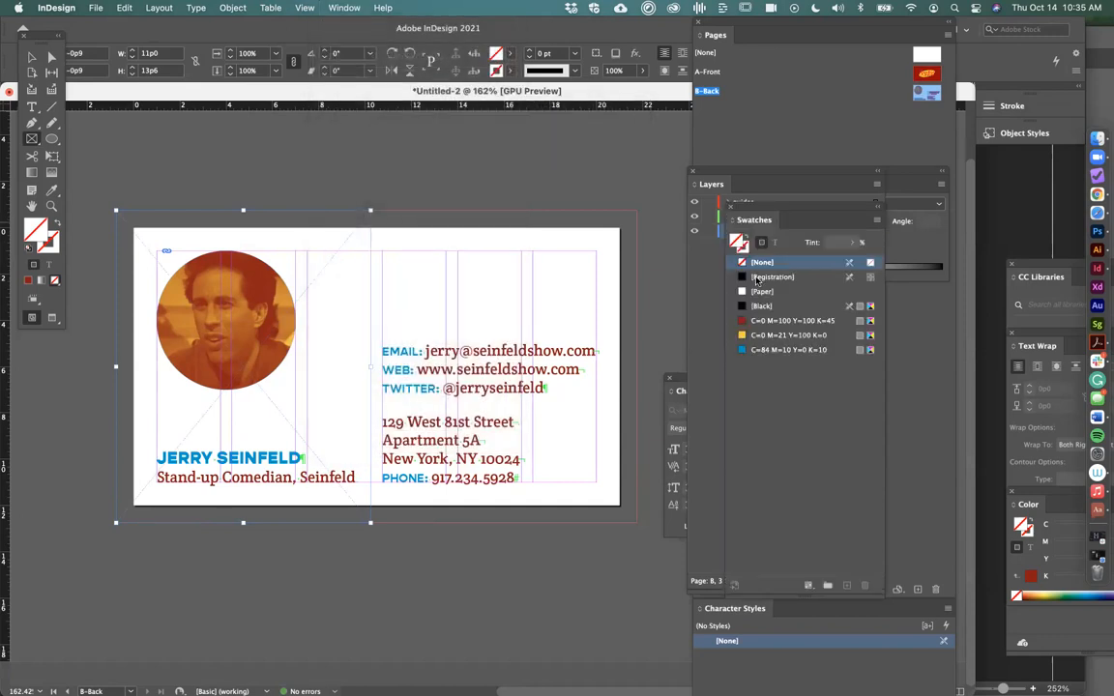
left_click(745, 335)
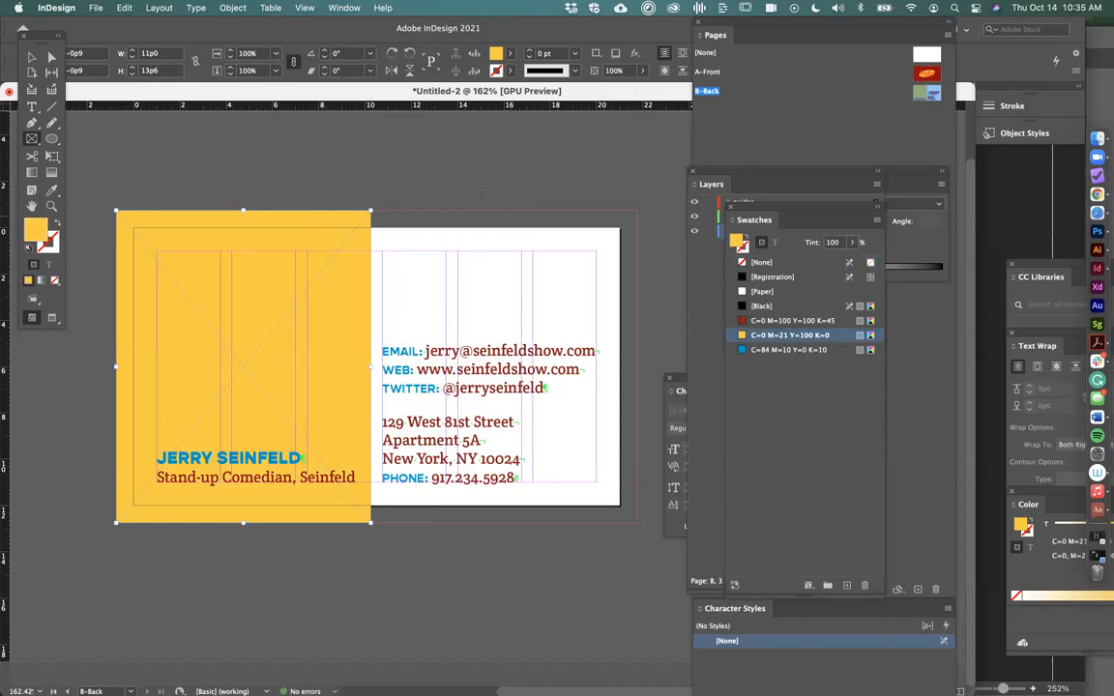
Send the yellow block behind the portrait and check the card in preview
left_click(32, 57)
left_click(233, 8)
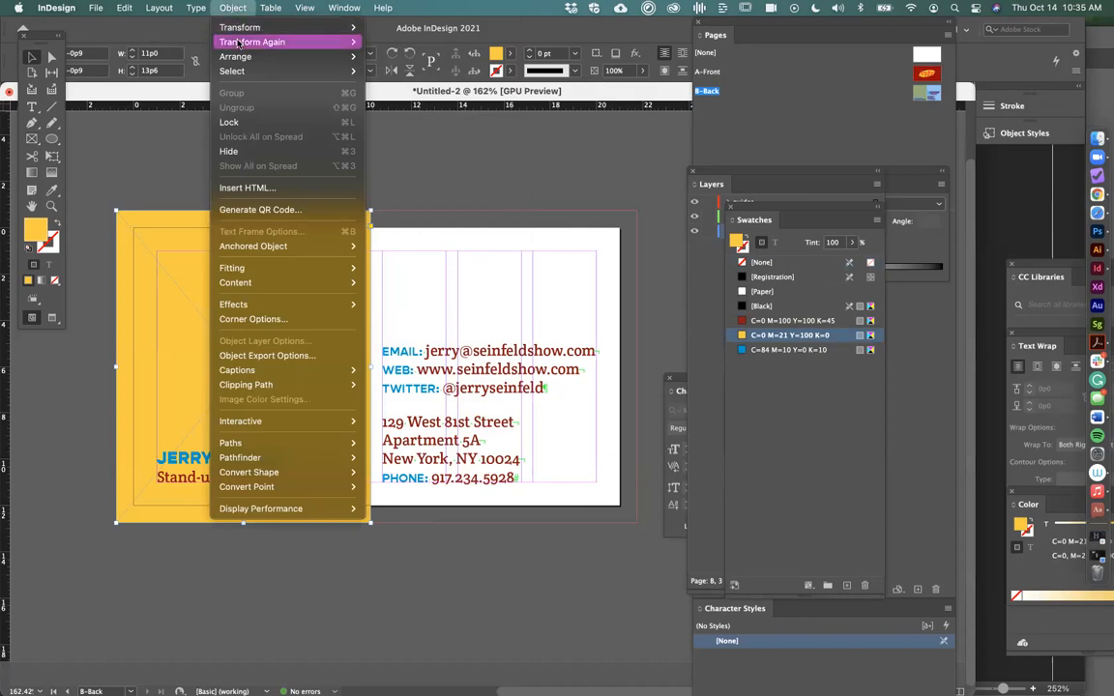
mouse_move(238, 59)
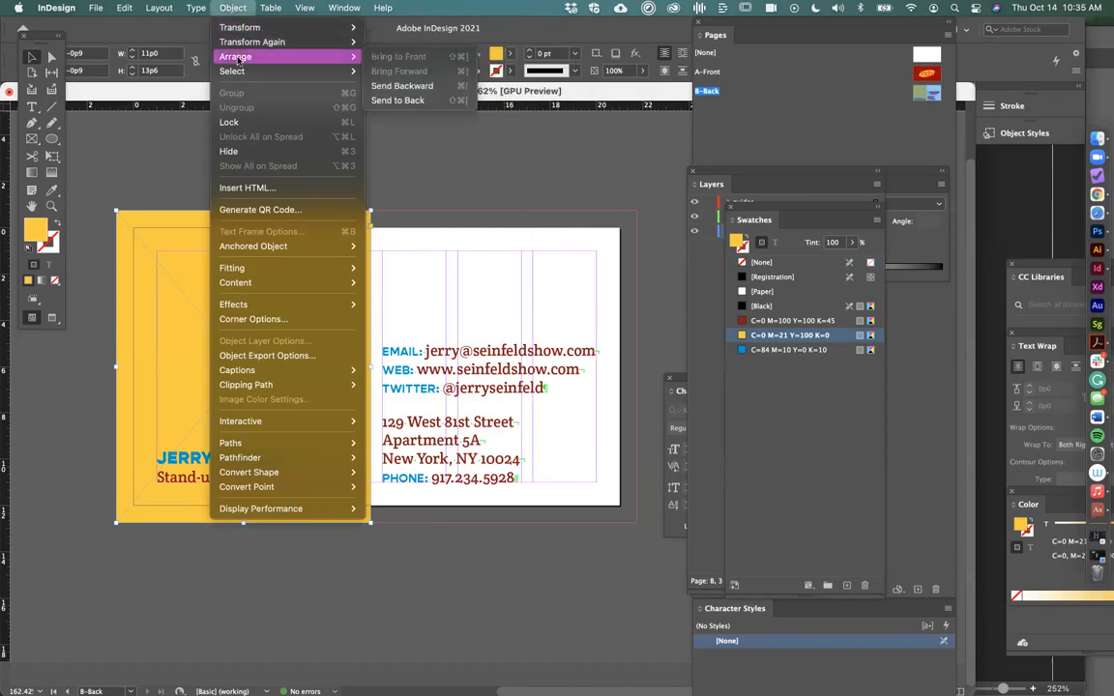
left_click(397, 101)
left_click(442, 198)
key("w")
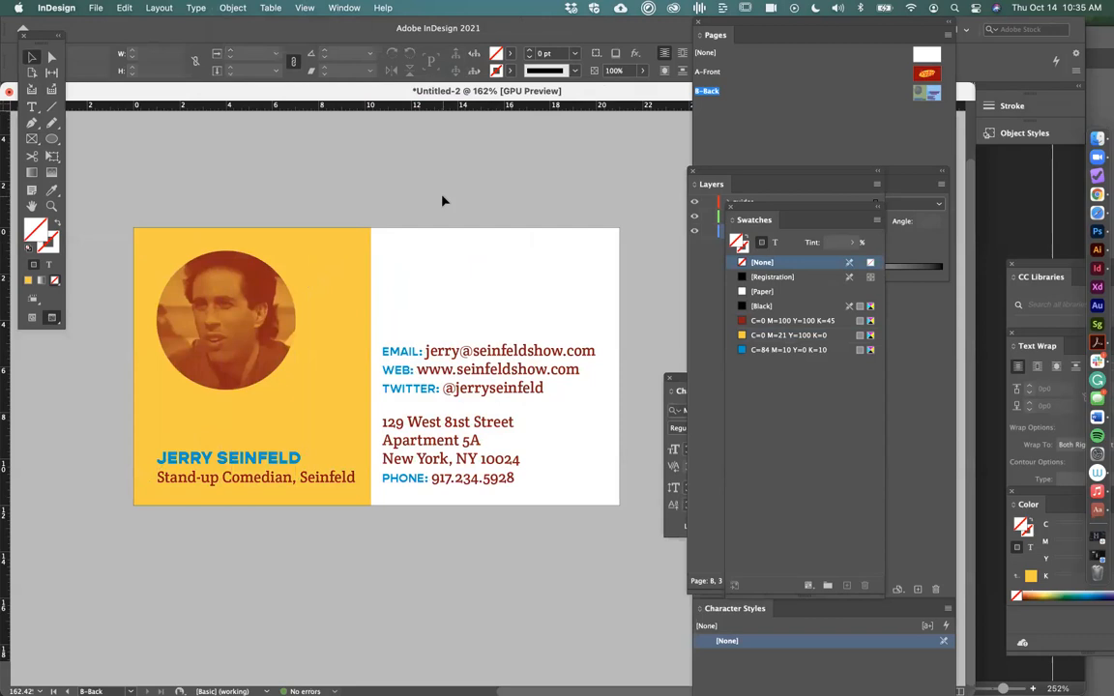
key("w")
Replace the comma after "Stand-up Comedian" with a line break so "Seinfeld" sits on its own line
double_click(356, 465)
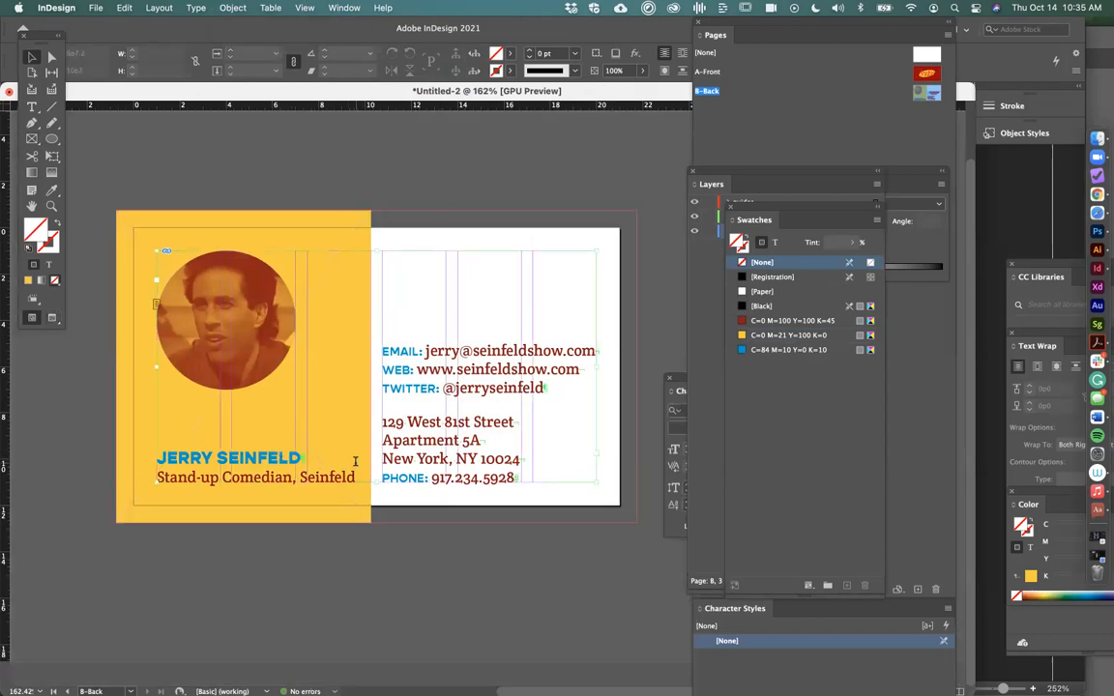
left_click(302, 477)
key("BackSpace")
key("BackSpace")
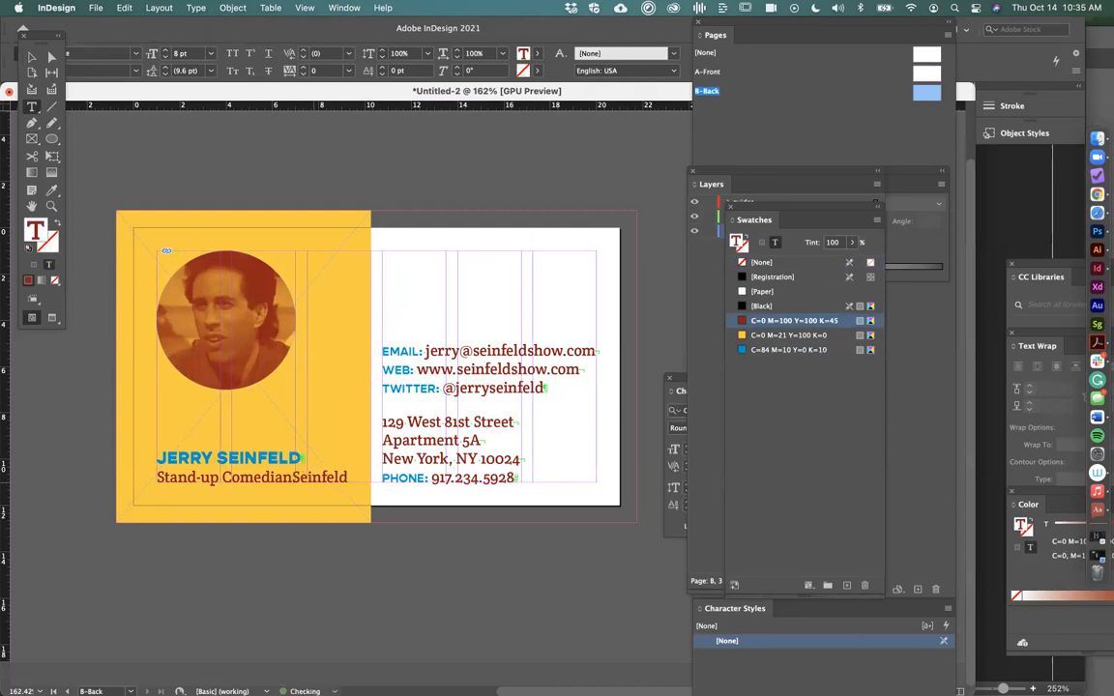
key("Return")
Set the word "Seinfeld" below the job title in italic and preview the card
double_click(184, 477)
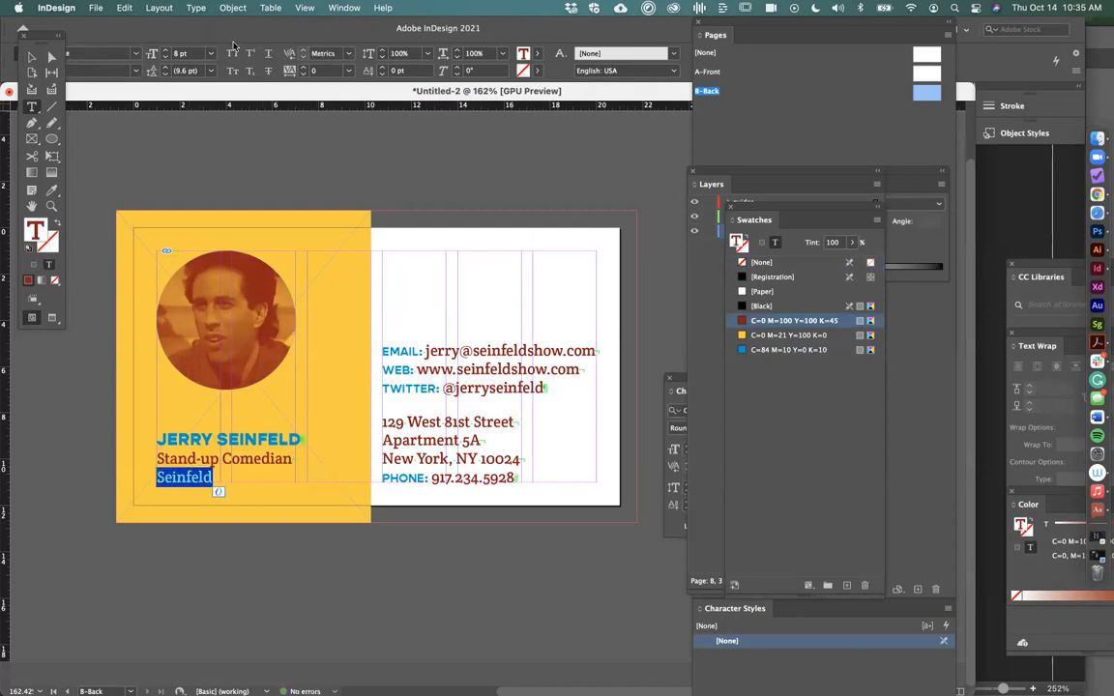
left_click(135, 71)
left_click(54, 92)
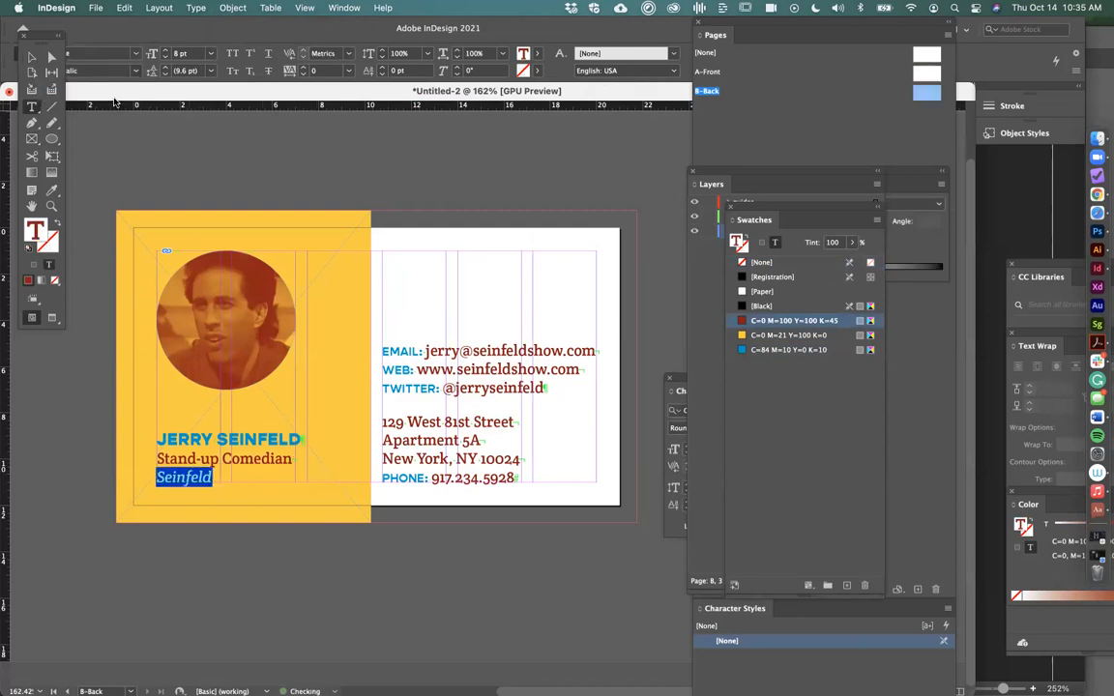
left_click(32, 58)
left_click(150, 163)
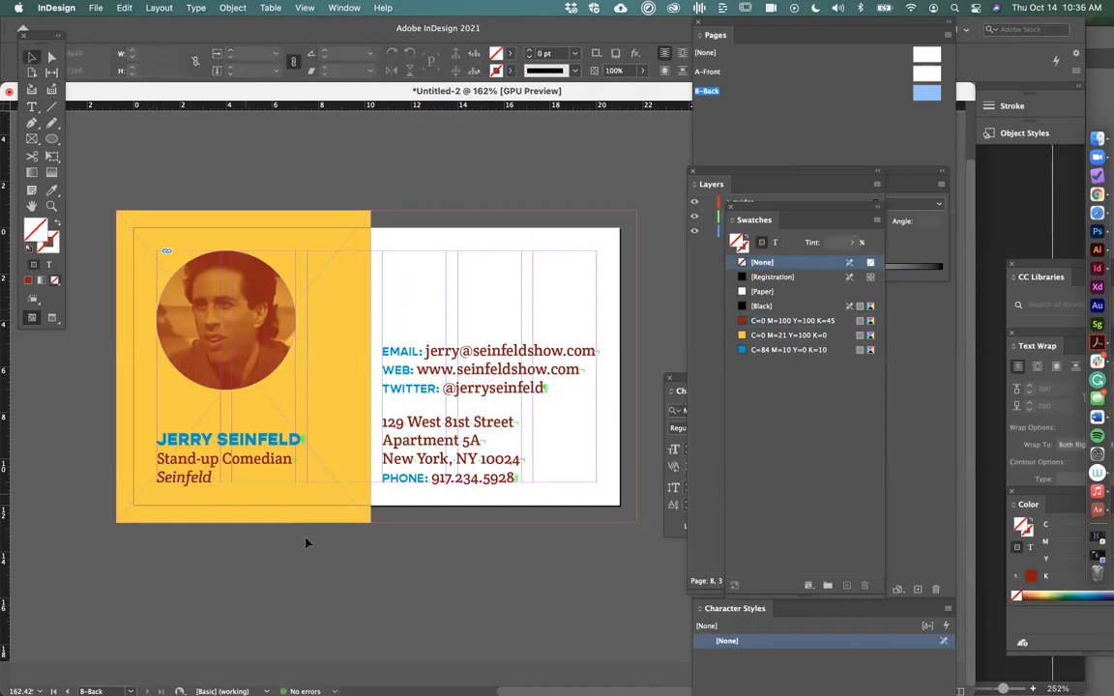
key("w")
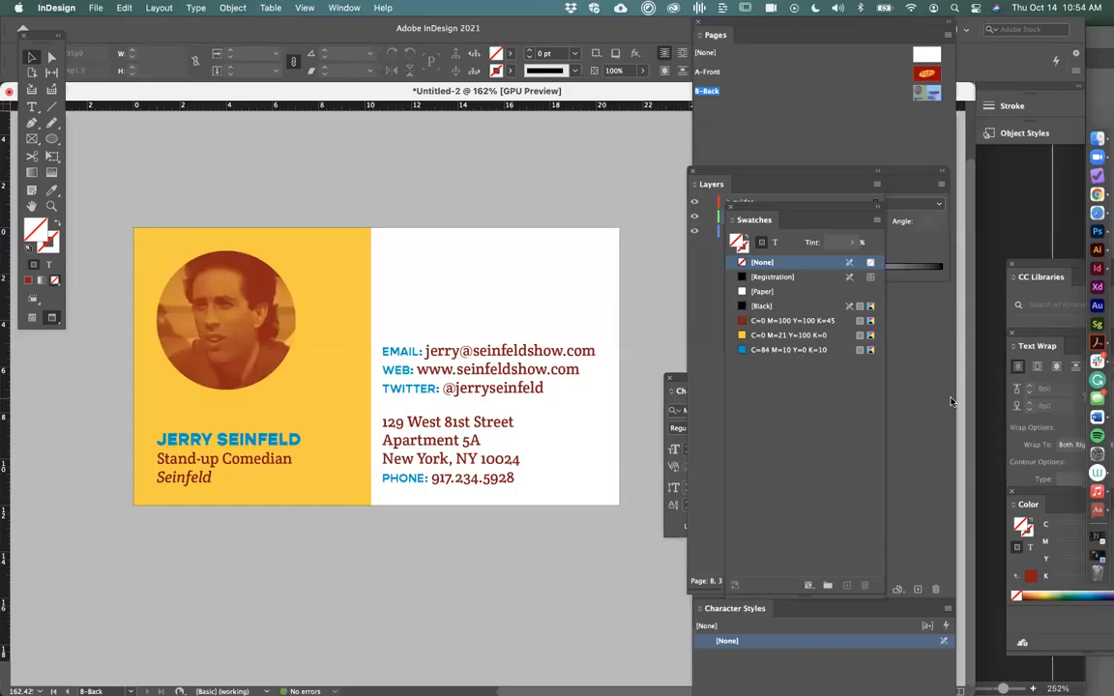
Bring the Pages panel to the front and return the card from preview to the normal view
left_click(852, 107)
key("w")
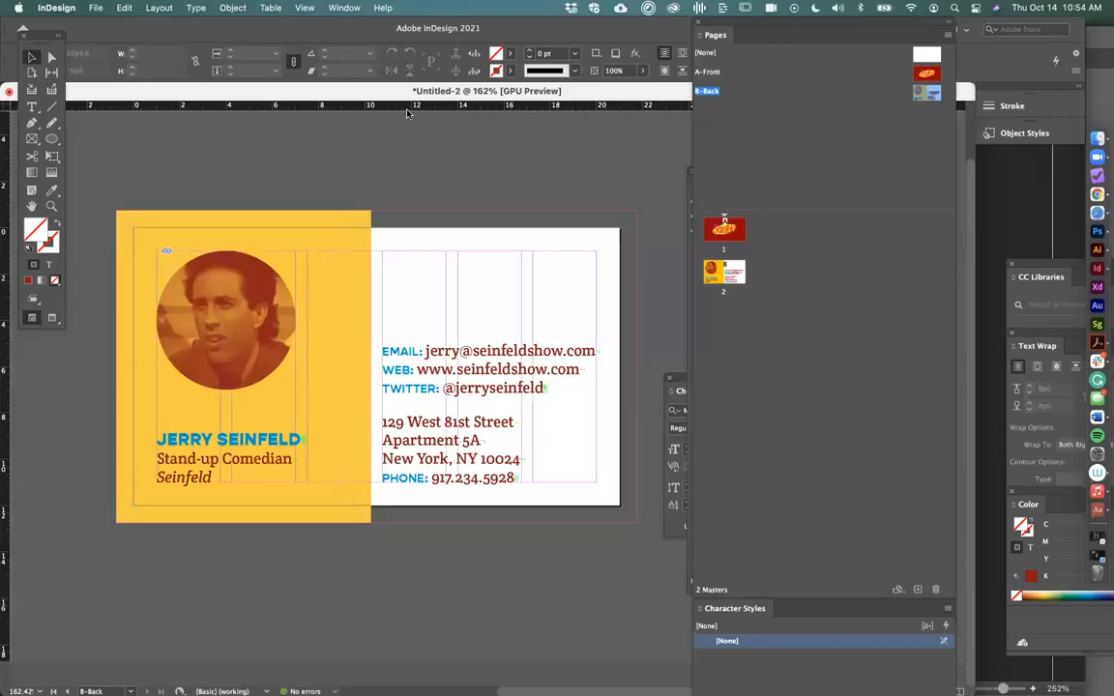
left_click(324, 223)
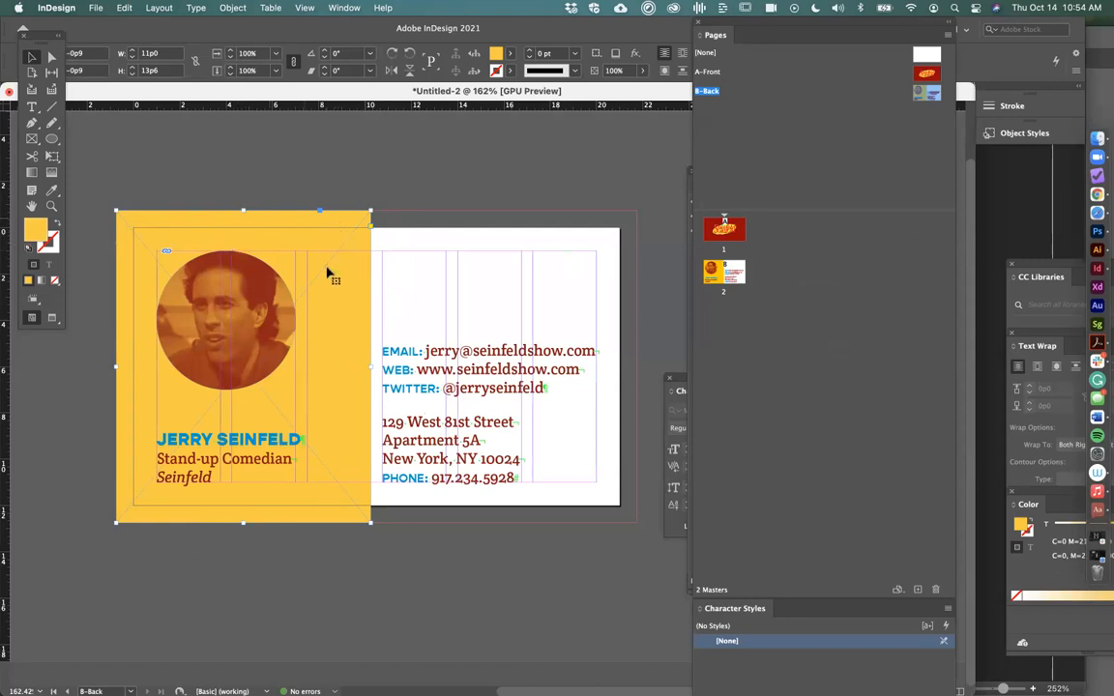
left_click(399, 188)
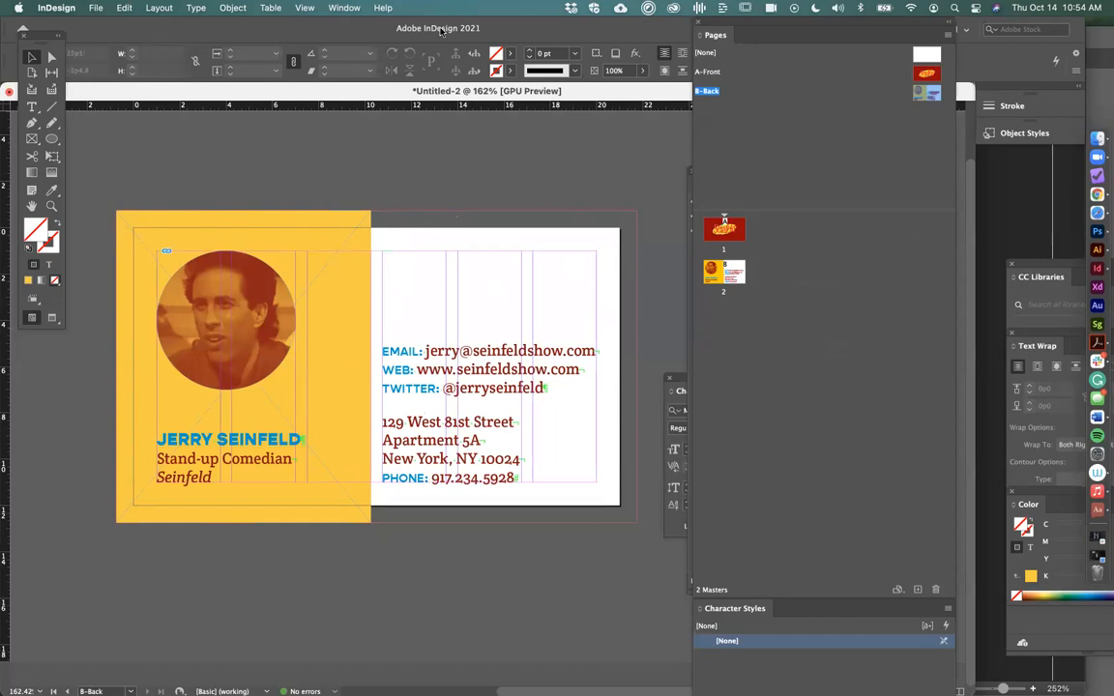
Show the Paragraph Styles and Character Styles panels
left_click(337, 7)
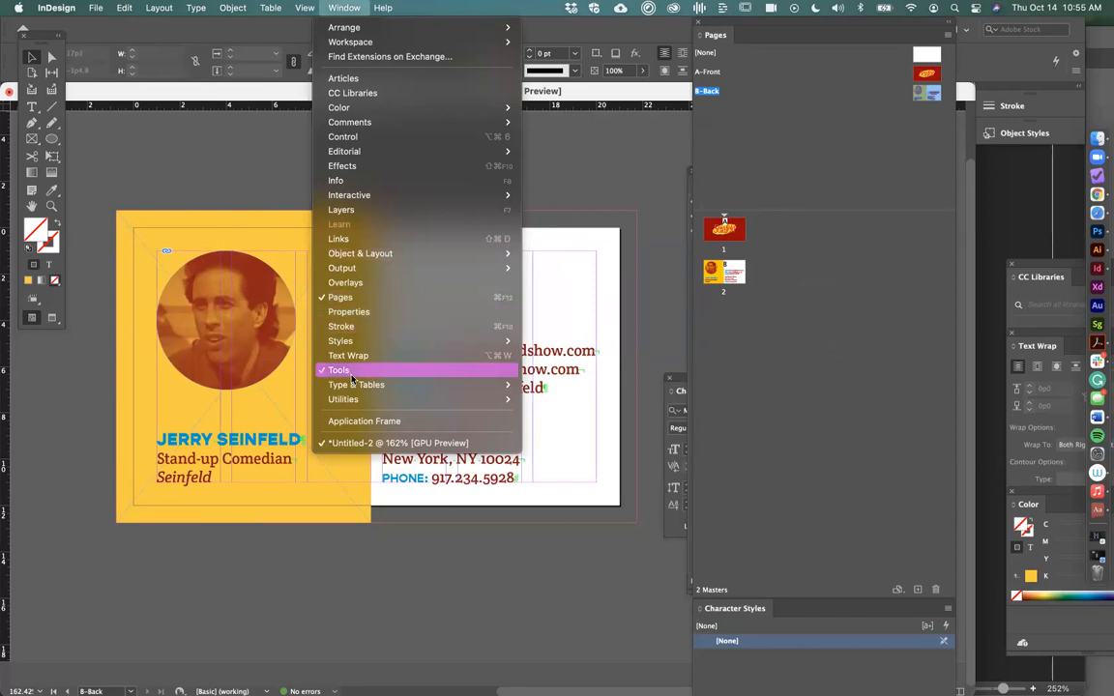
mouse_move(353, 341)
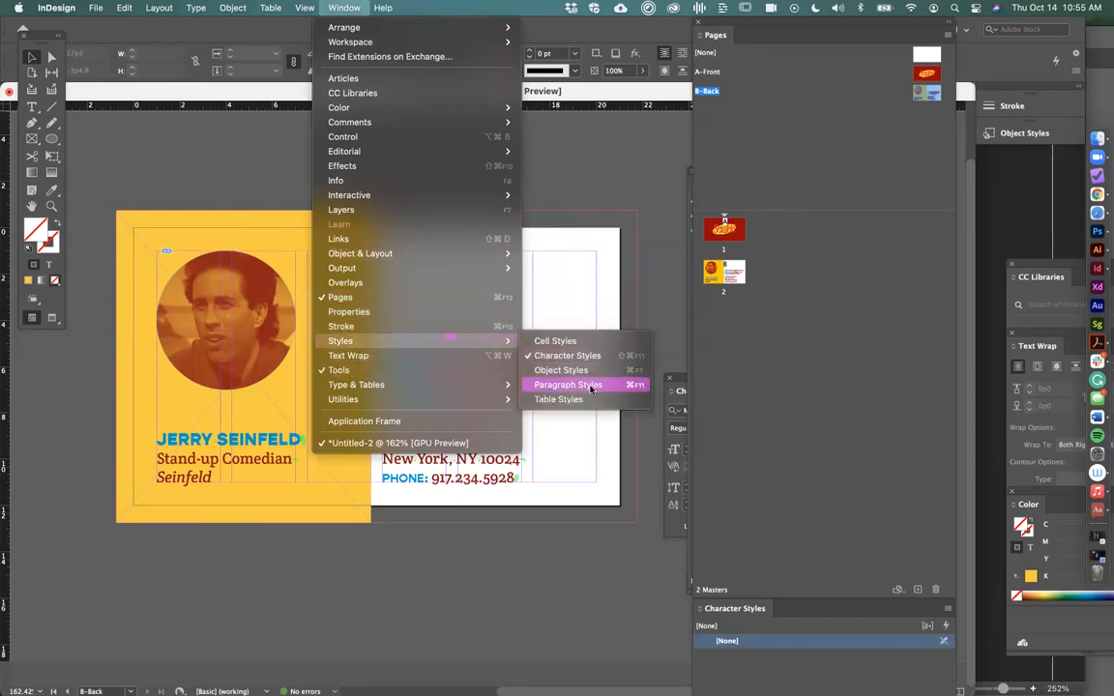
left_click(571, 384)
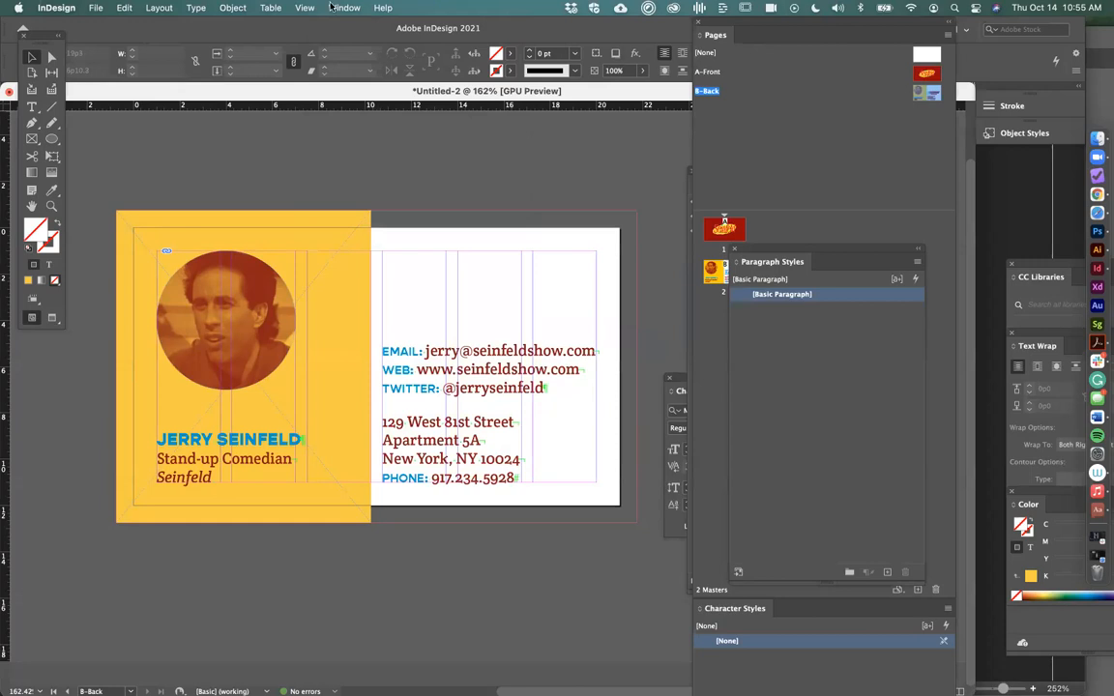
left_click(345, 8)
mouse_move(379, 390)
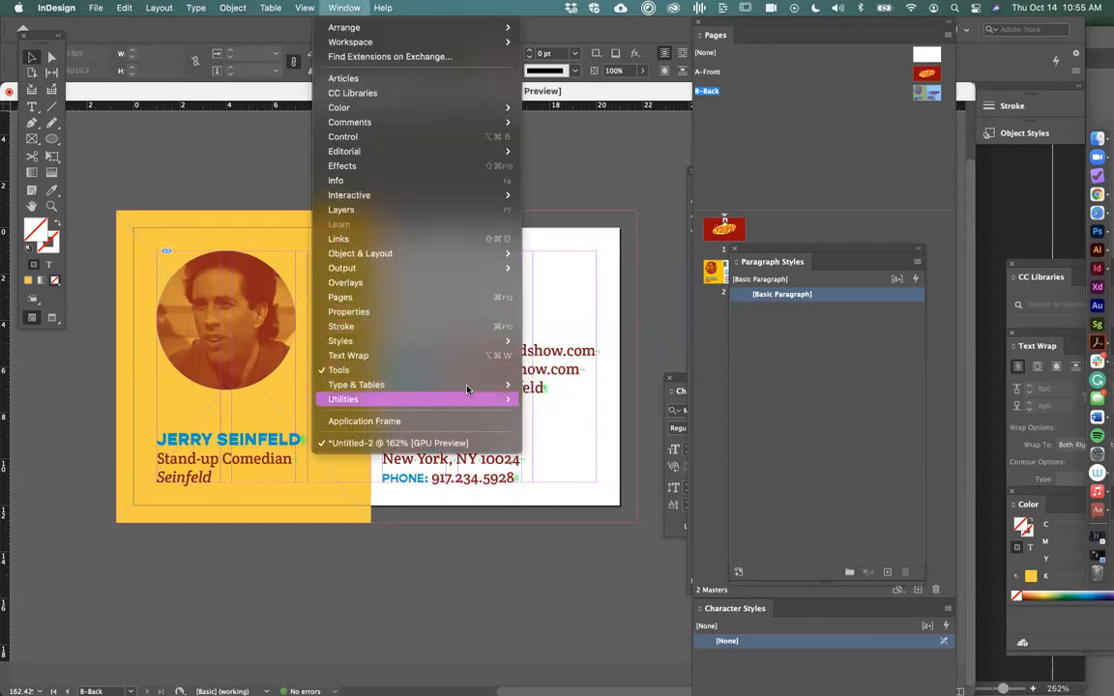
mouse_move(460, 342)
left_click(570, 356)
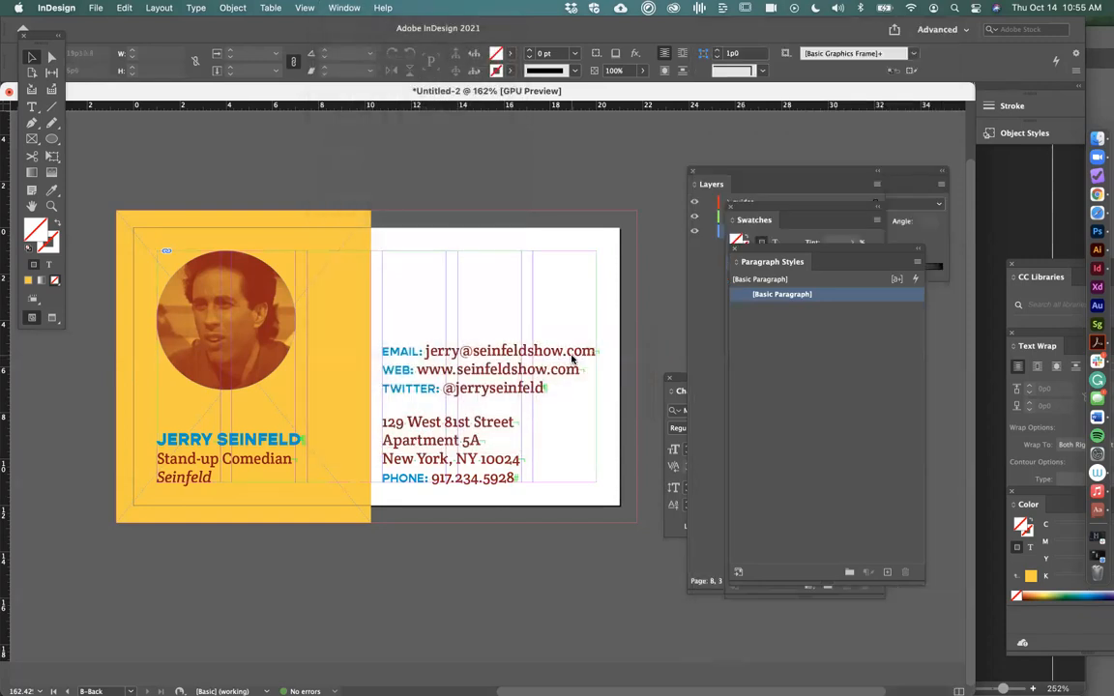
left_click(344, 7)
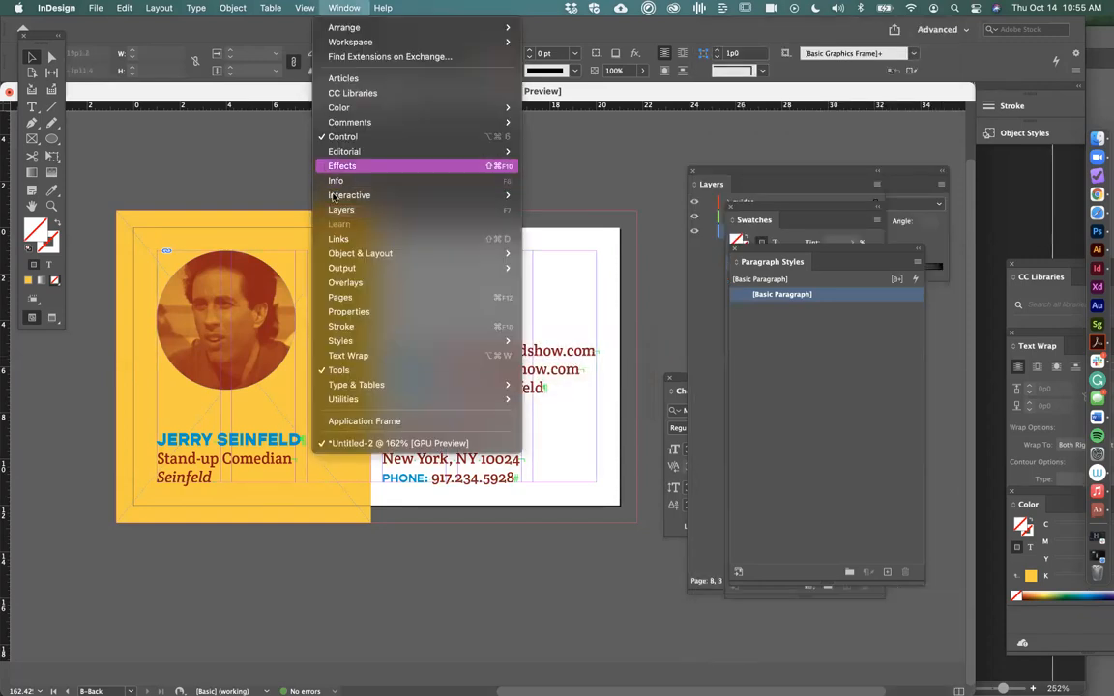
mouse_move(344, 341)
left_click(540, 356)
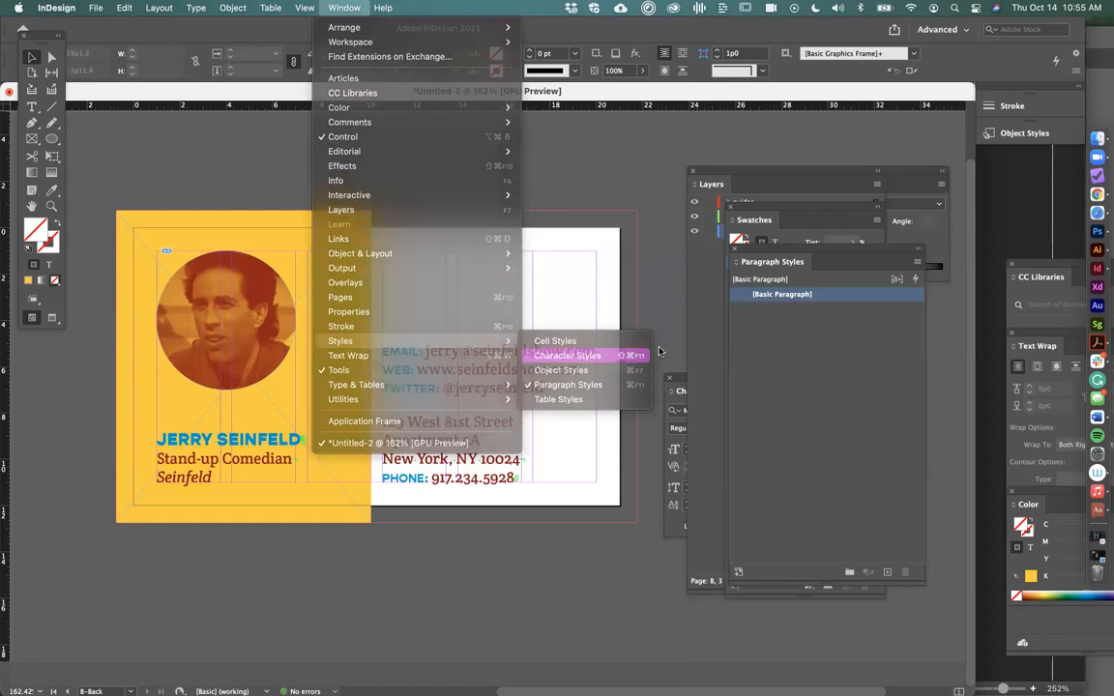
Combine the Pages, Swatches and Layers panels into one floating group and set the Paragraph Styles panel apart over the card
left_click_drag(768, 26, 1002, 131)
left_click_drag(800, 261, 547, 162)
left_click_drag(753, 223, 991, 143)
left_click_drag(714, 192, 1005, 145)
Clear the workspace by closing the Gradient, CC Libraries, Text Wrap and Color panels, with the Layers group moved beside the document
left_click_drag(880, 179, 764, 391)
left_click(753, 215)
left_click_drag(943, 138, 801, 155)
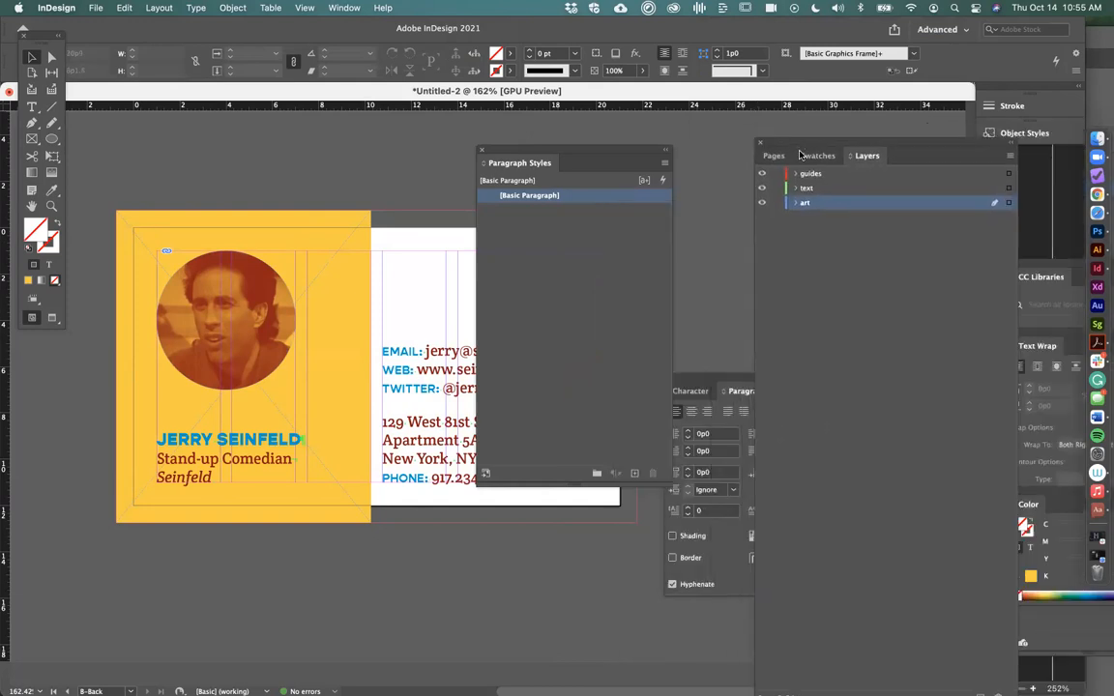
left_click_drag(1054, 277, 803, 230)
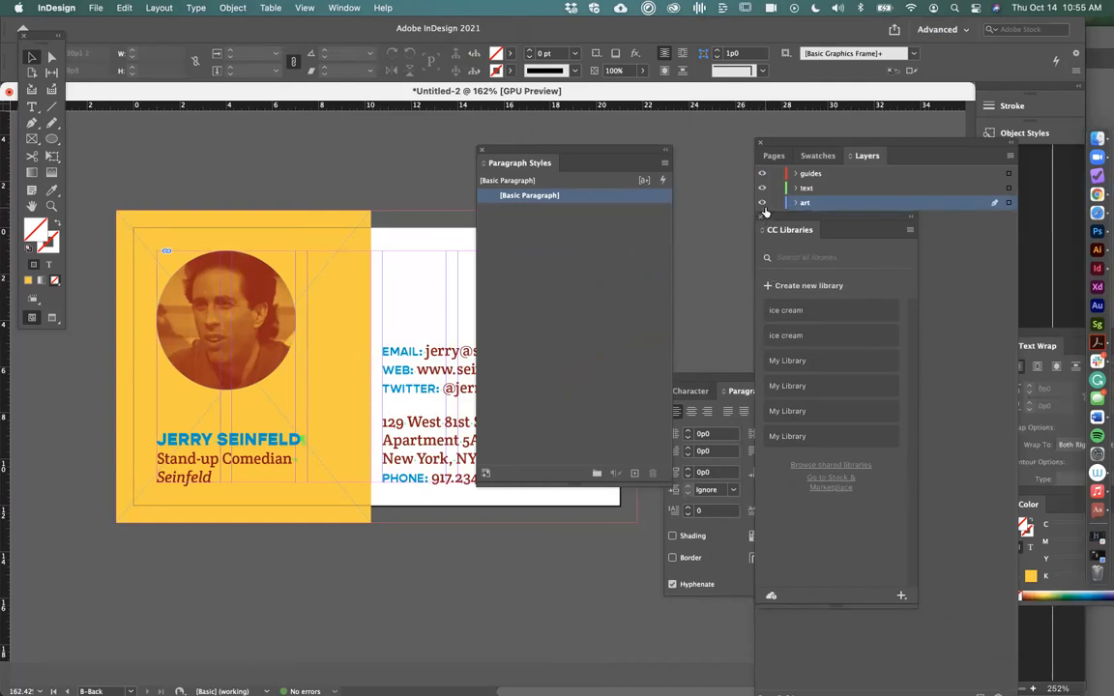
left_click(760, 217)
left_click_drag(1037, 346, 740, 228)
left_click(736, 217)
left_click_drag(1028, 504, 882, 436)
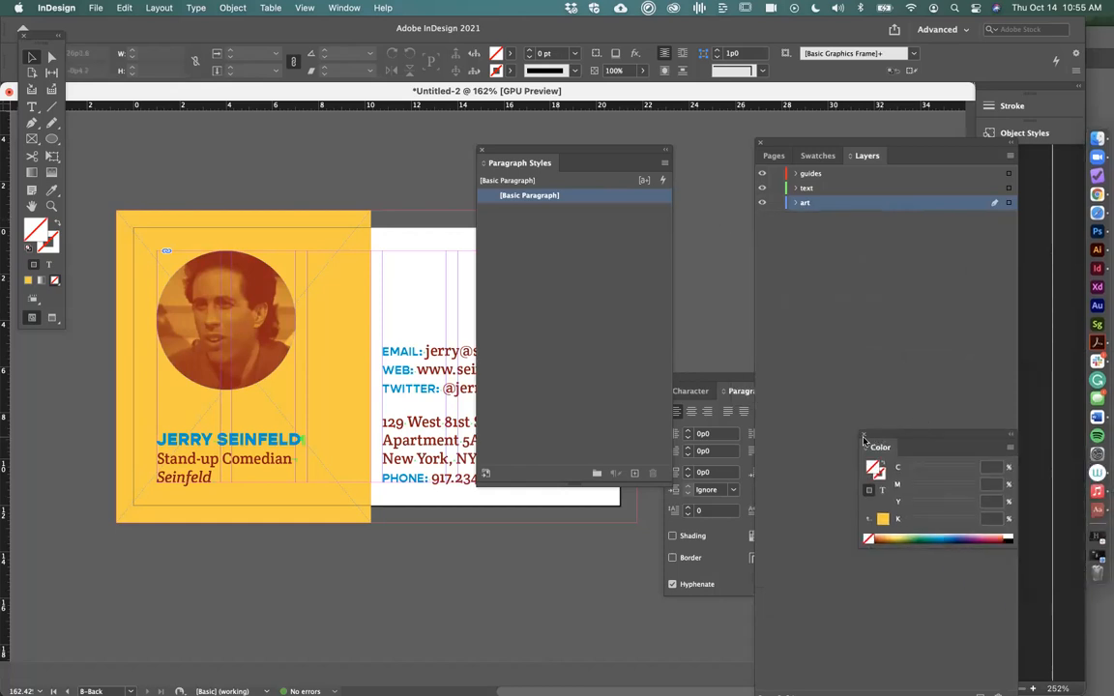
left_click(864, 437)
Show the Character Styles panel and group it with the Paragraph Styles panel
left_click(343, 8)
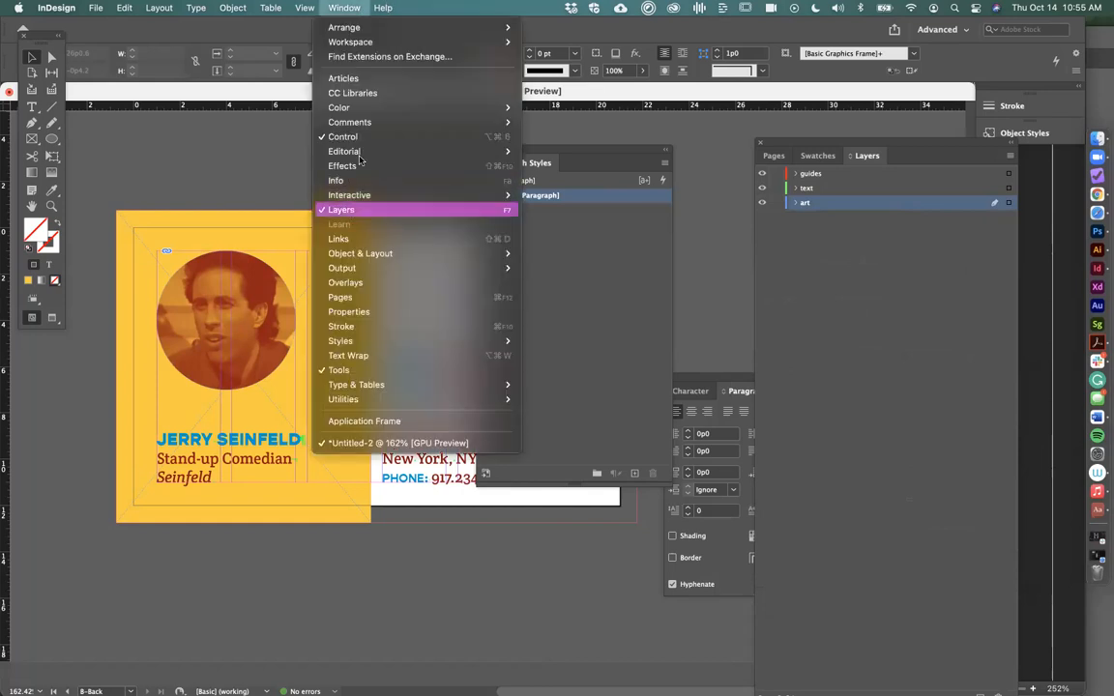
mouse_move(356, 342)
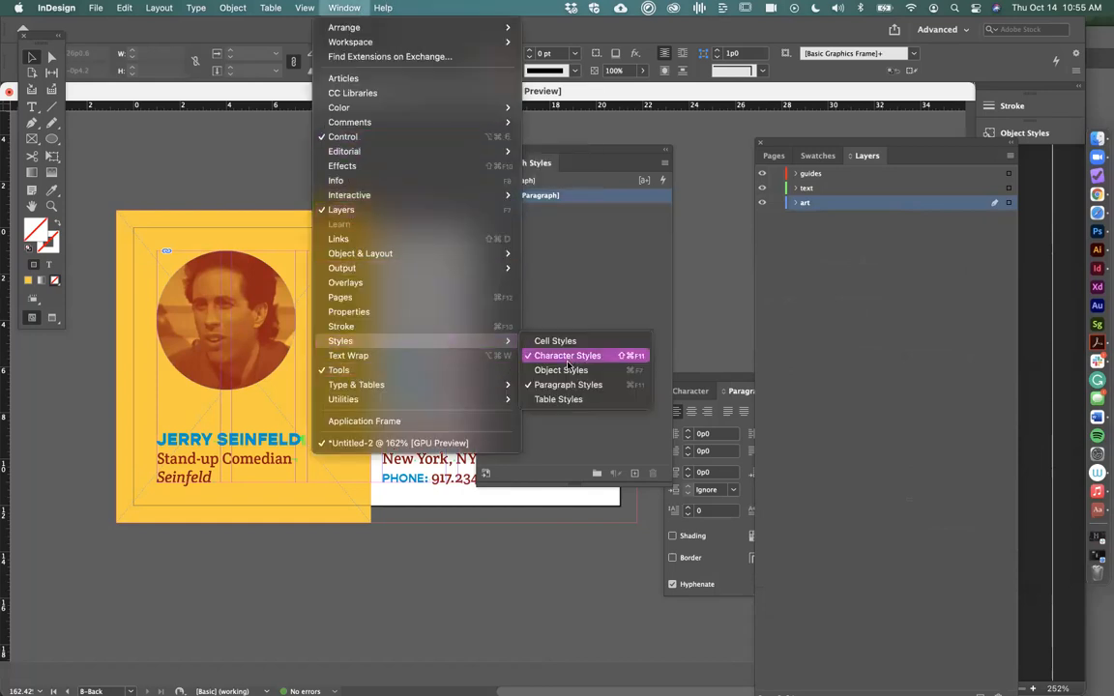
left_click(568, 357)
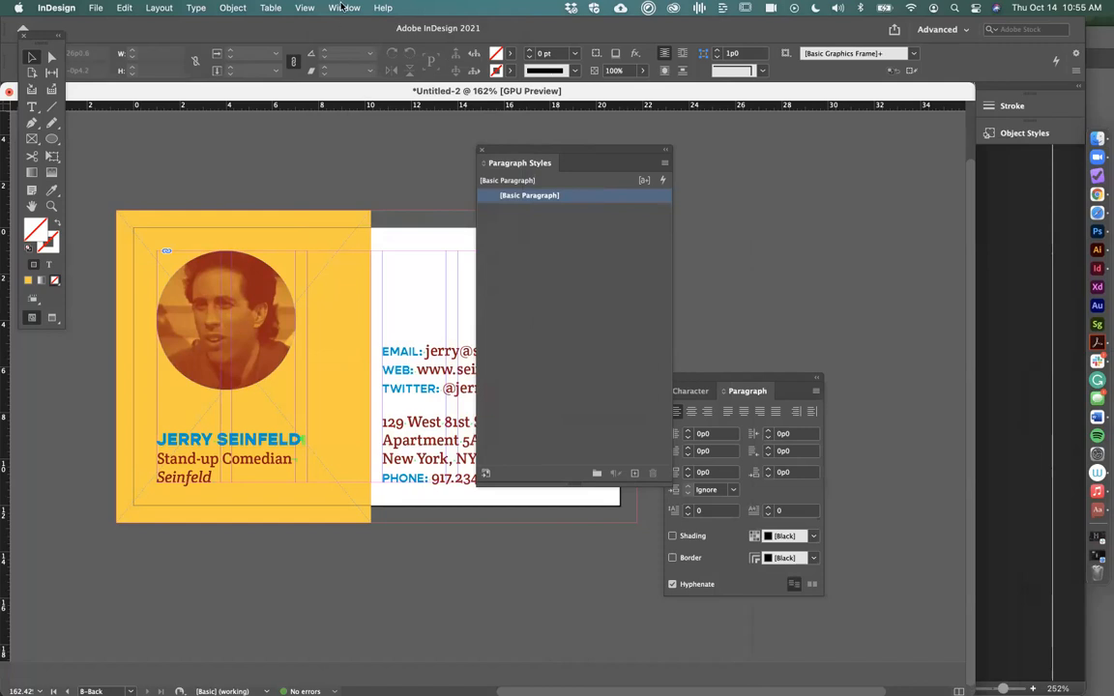
left_click(343, 8)
mouse_move(353, 342)
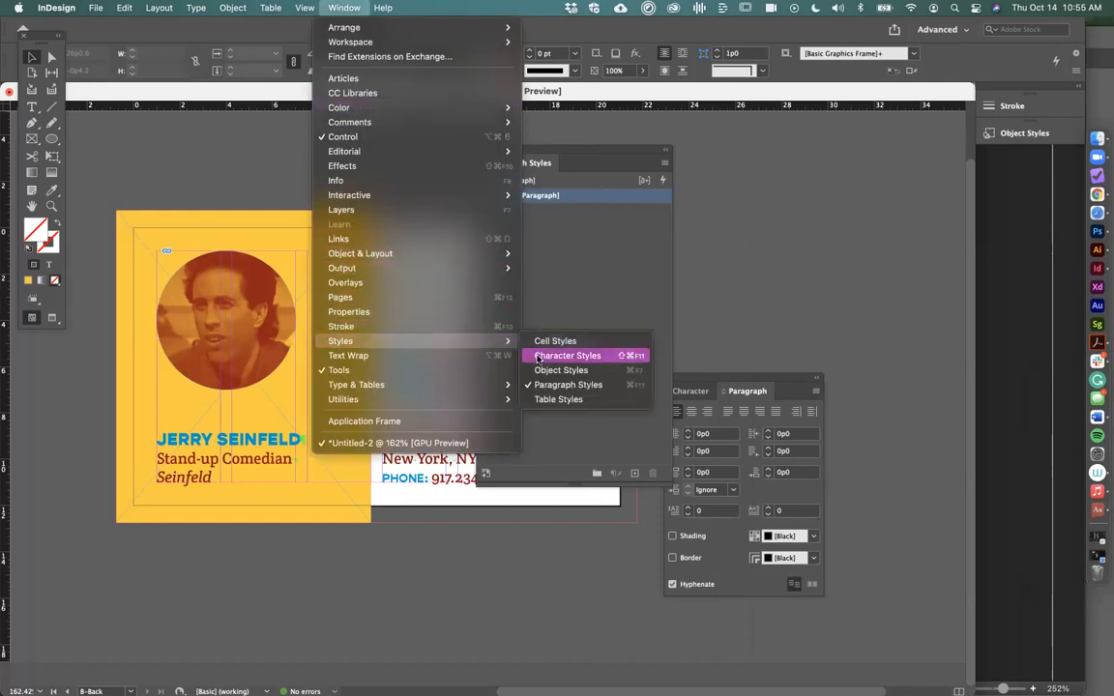
left_click(568, 356)
left_click_drag(884, 138, 787, 18)
left_click_drag(707, 597, 597, 159)
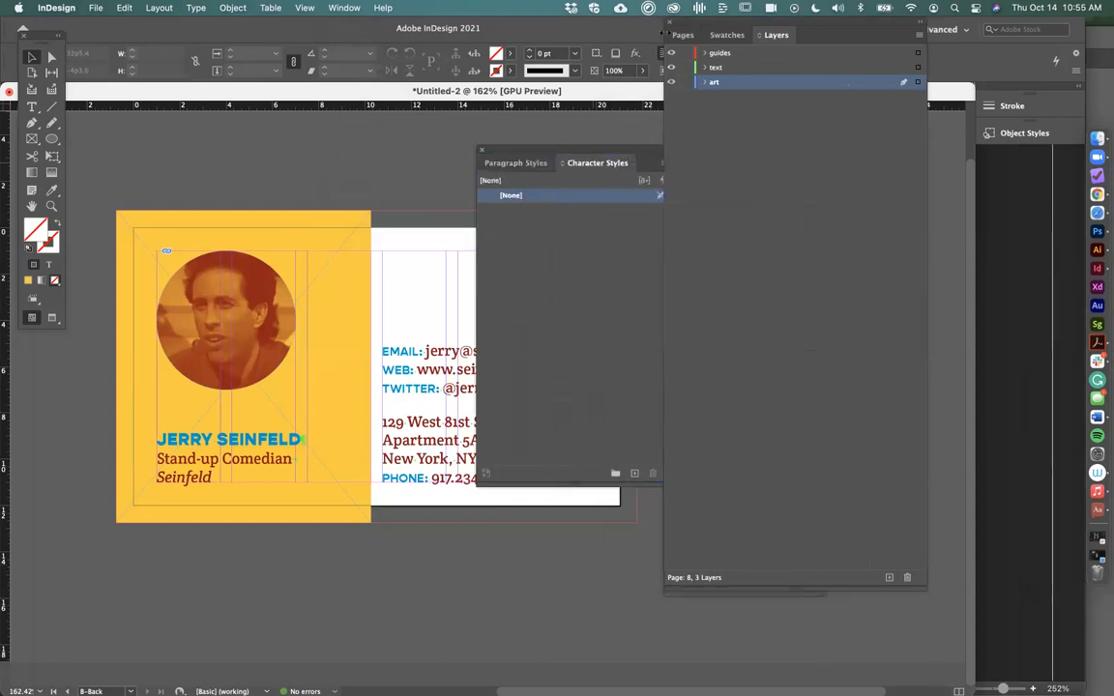
Move the Layers group beside the document and the styles group off the contact details, with Paragraph Styles in front
left_click_drag(728, 22, 953, 77)
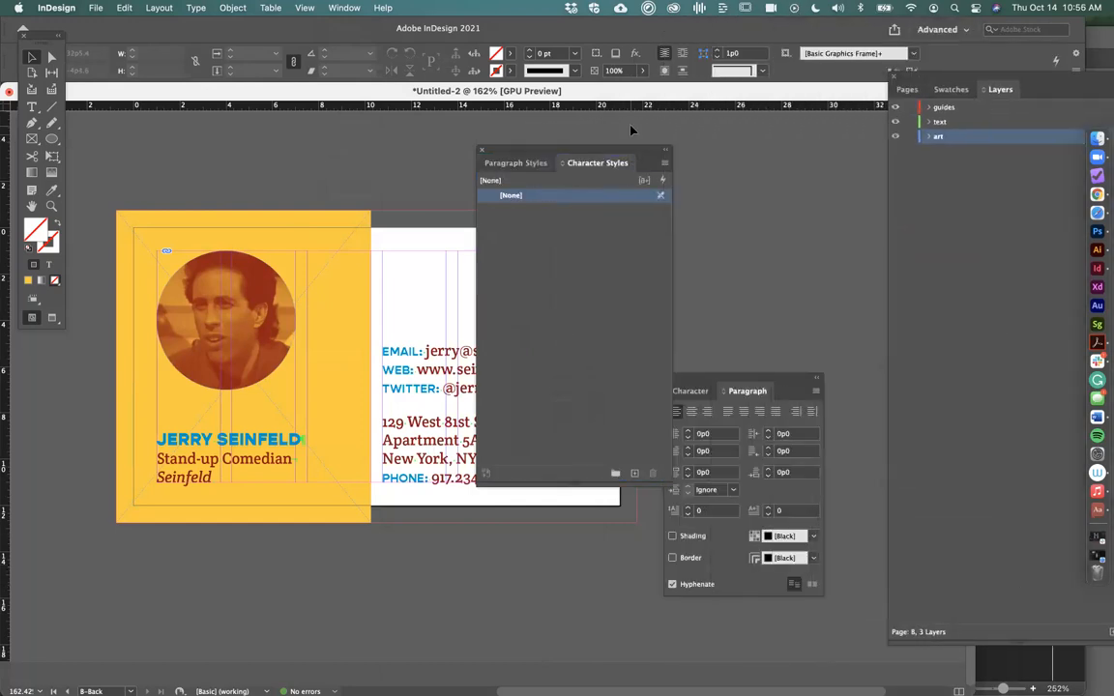
left_click(516, 162)
left_click_drag(566, 151, 718, 137)
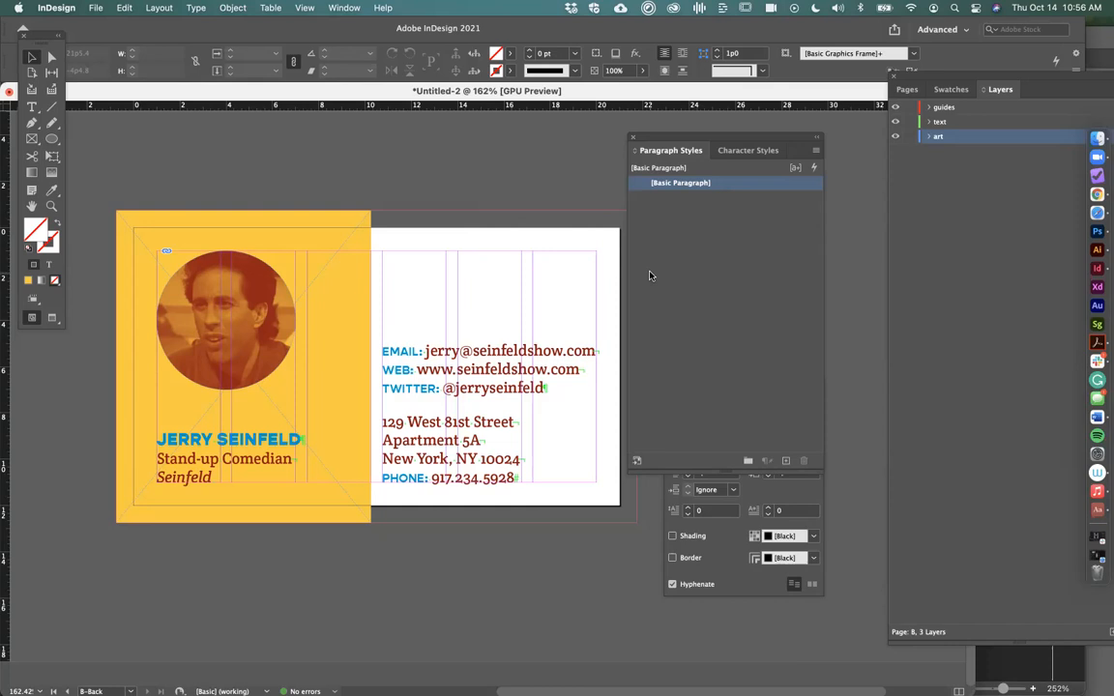
Compare the text formatting of the contact details, the blue e-mail label and the street address
left_click(447, 367)
double_click(447, 366)
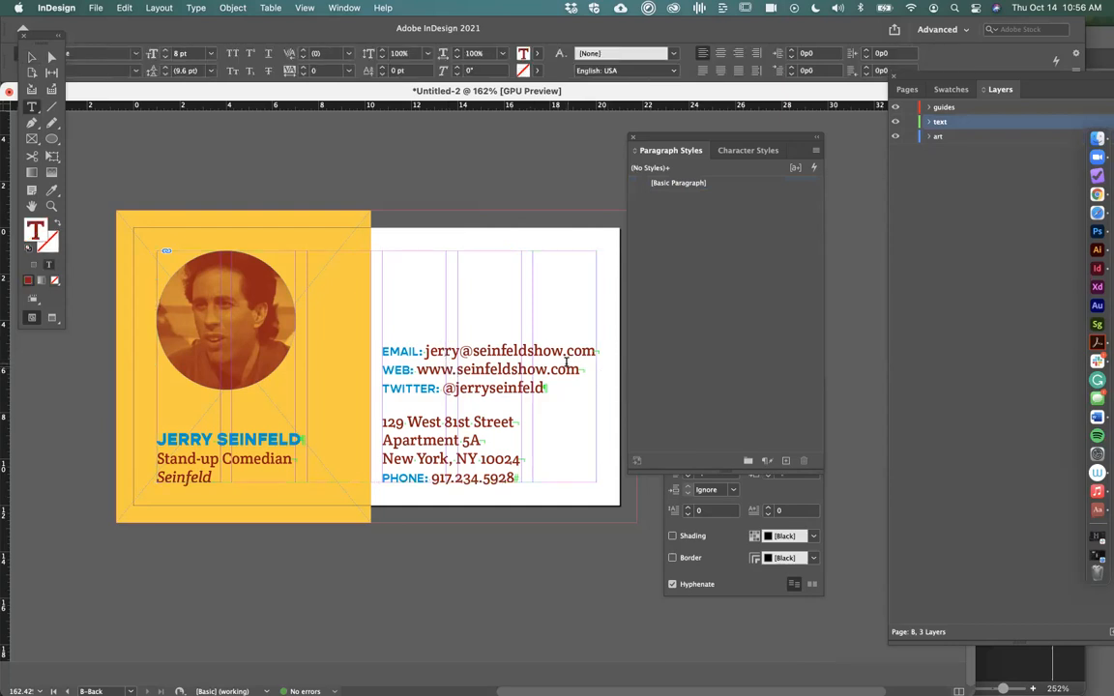
mouse_move(505, 350)
left_mouse_down()
mouse_move(521, 373)
mouse_move(493, 354)
left_mouse_up()
left_click(603, 361)
left_click_drag(390, 351, 400, 351)
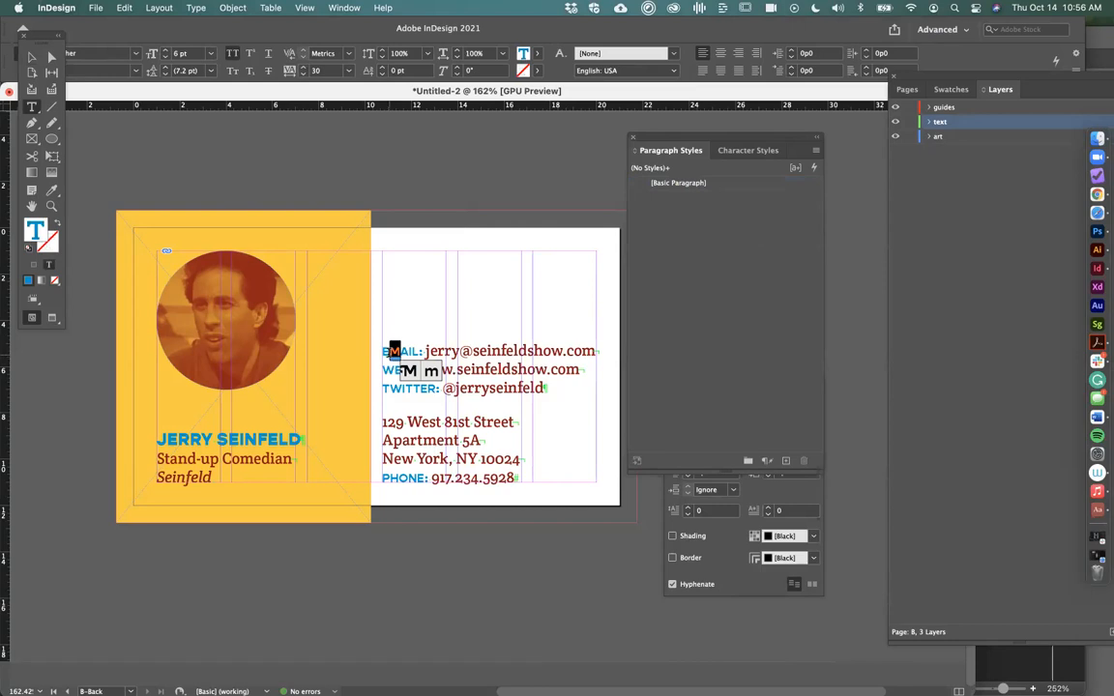
left_click(410, 423)
double_click(410, 422)
Create a paragraph style named "body copy" from the formatting of the three address lines
left_click_drag(383, 422, 532, 449)
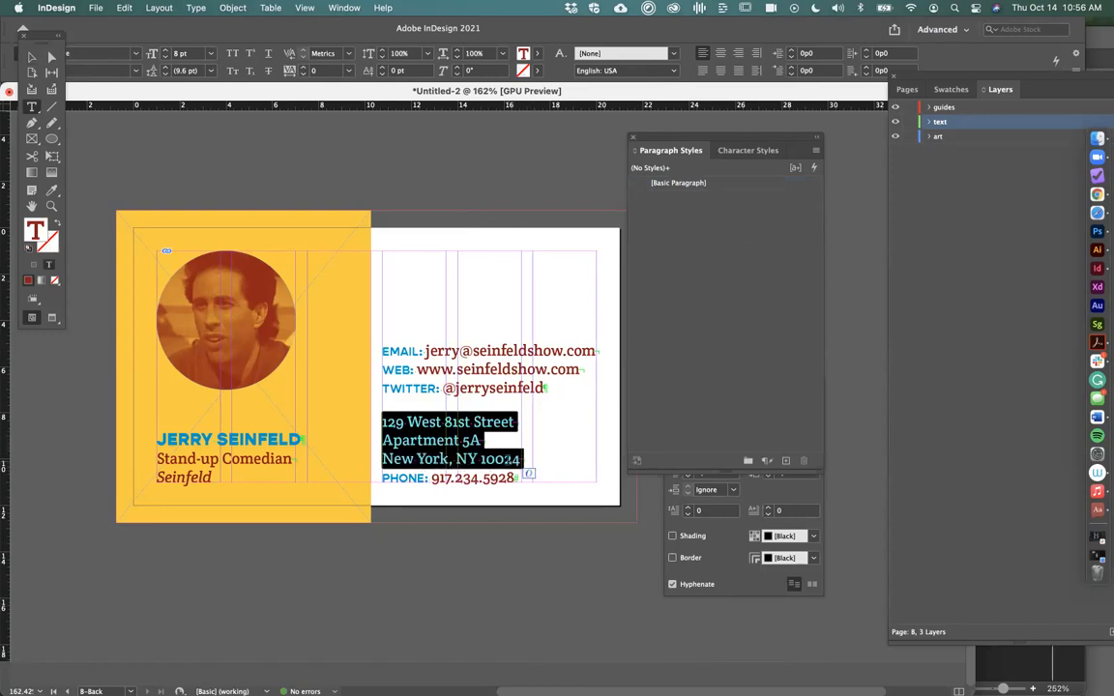
left_click(521, 459)
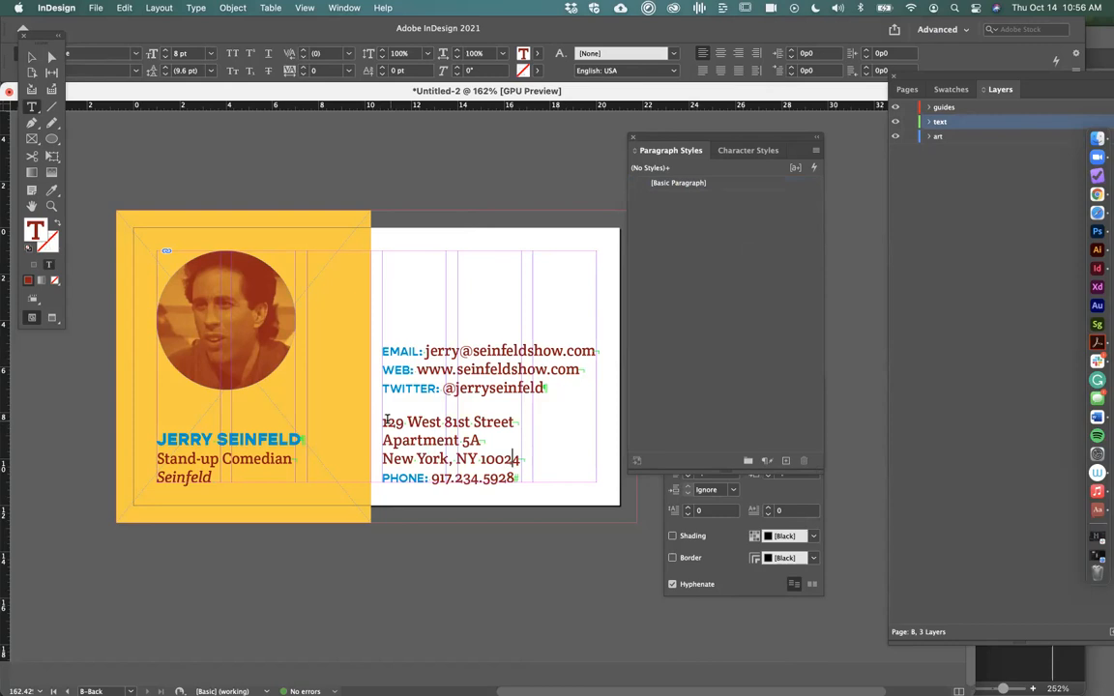
left_click_drag(473, 428, 532, 453)
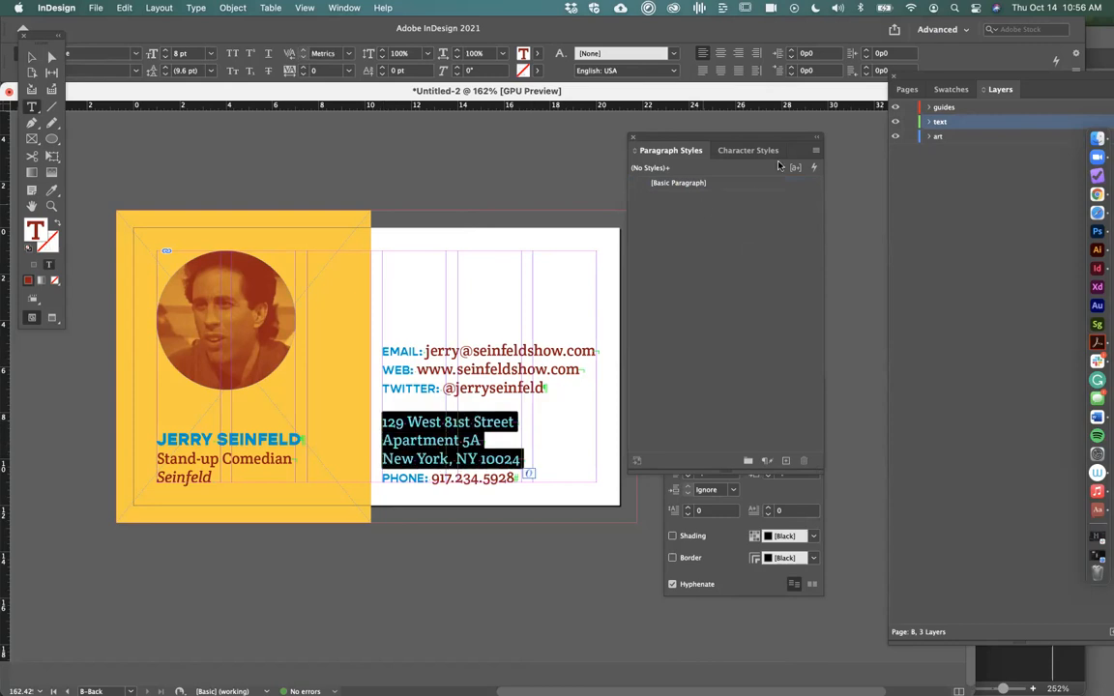
left_click(816, 151)
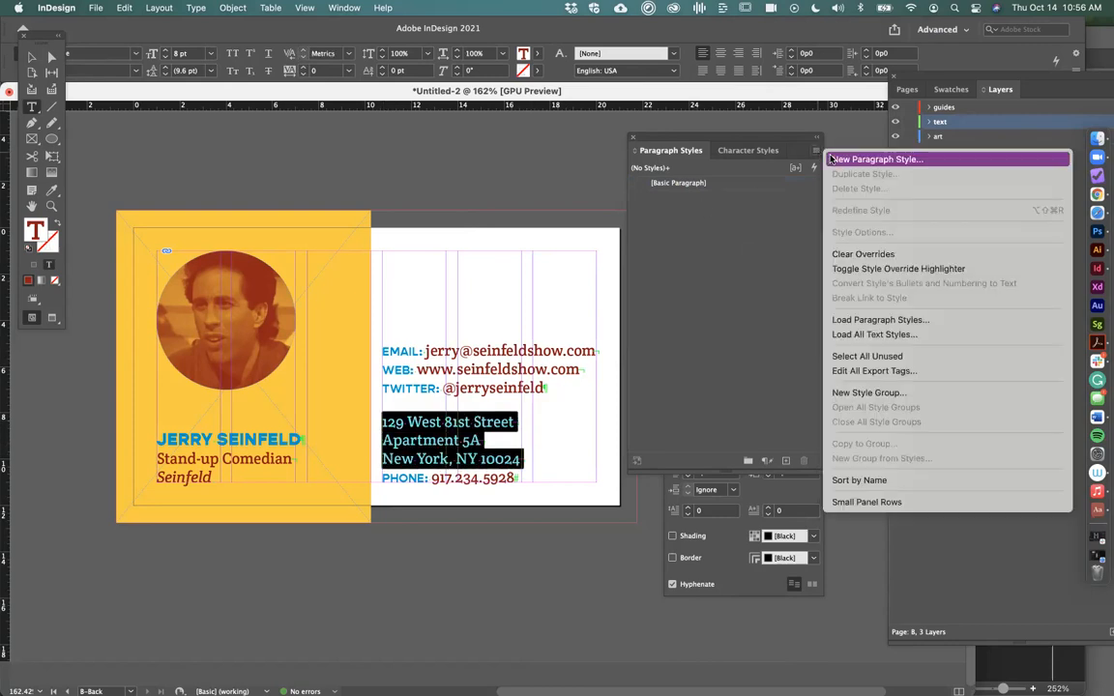
left_click(745, 143)
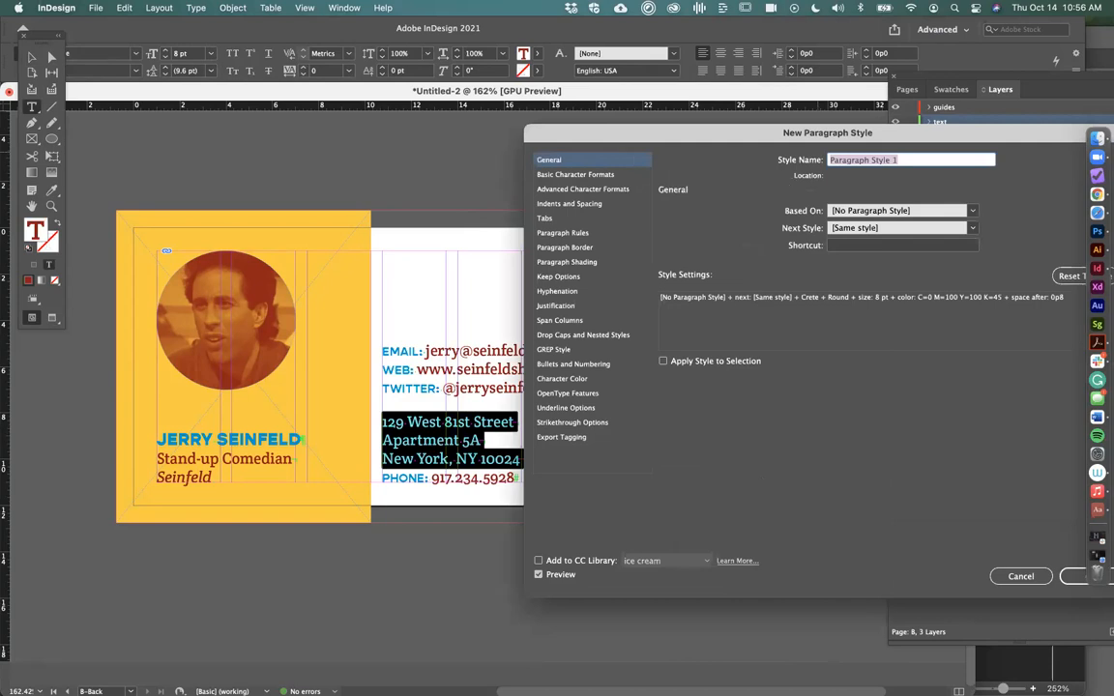
type("bo")
left_click_drag(985, 143, 901, 140)
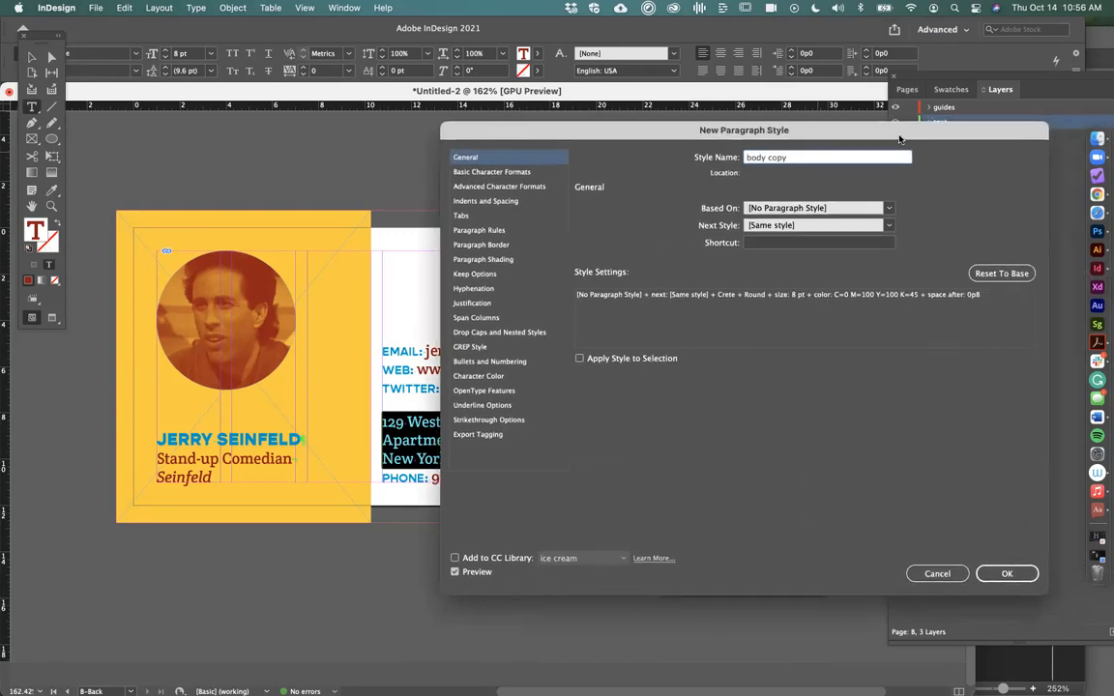
left_click(1007, 574)
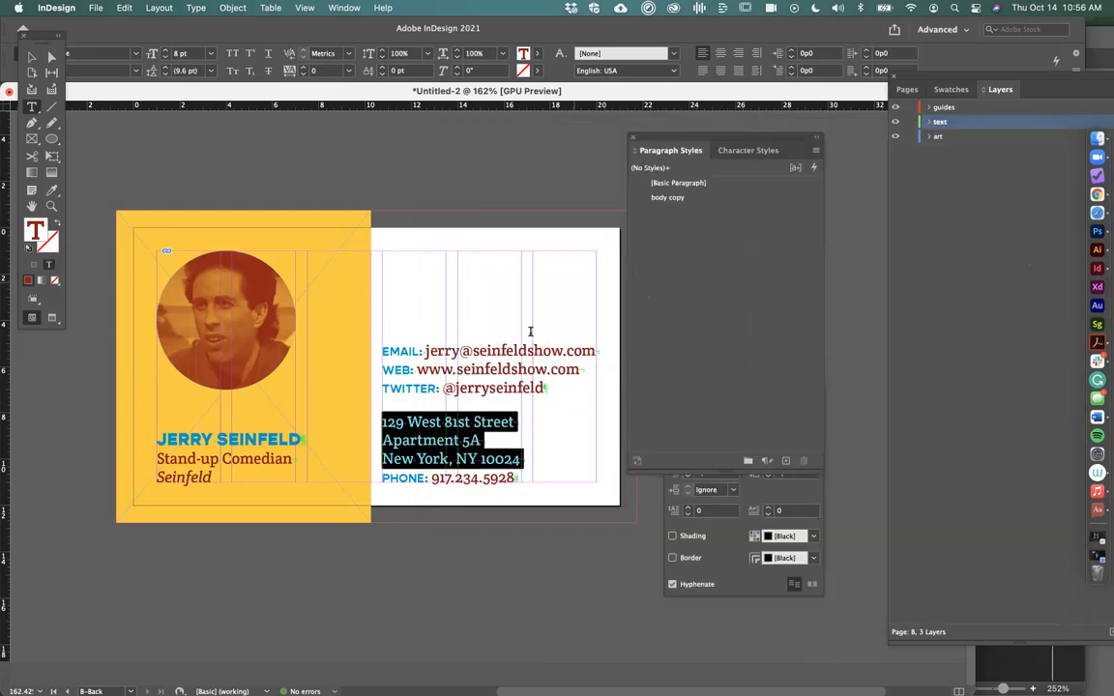
Apply the body copy paragraph style to the address lines and to the job title and company lines
left_click(649, 199)
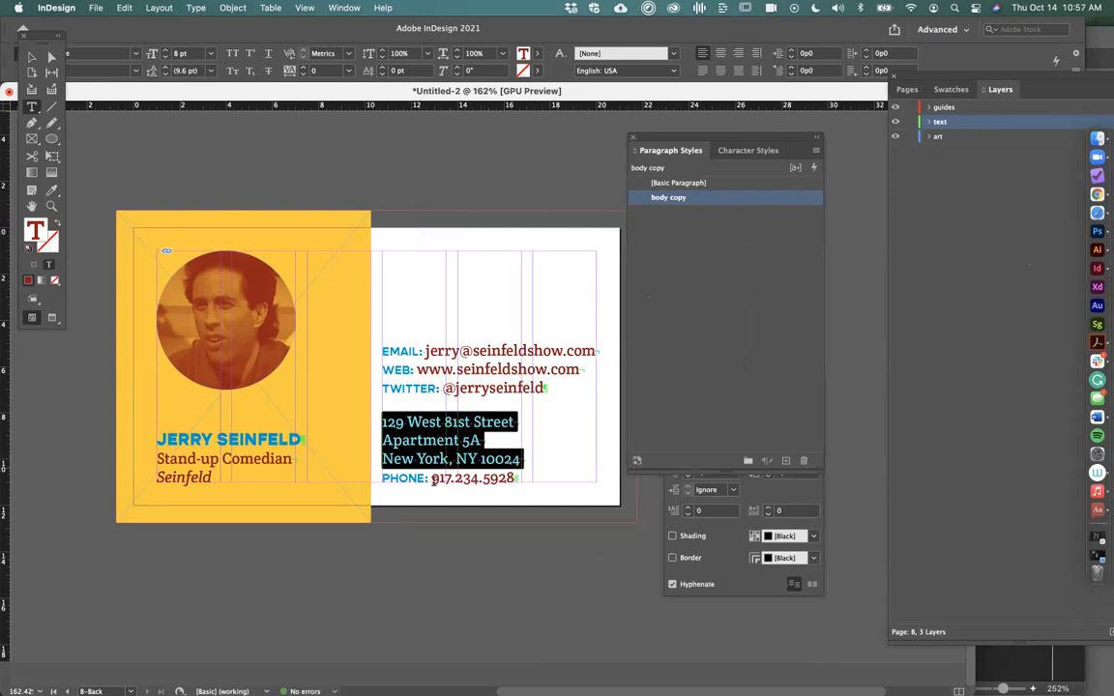
left_click_drag(153, 456, 214, 478)
left_click(672, 198)
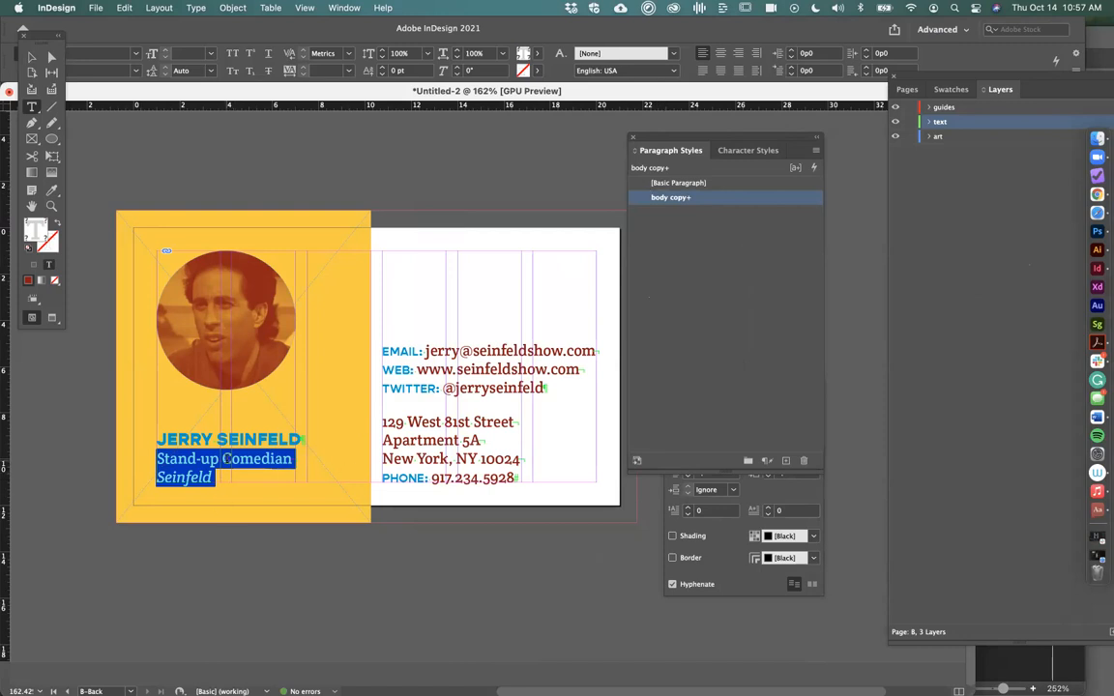
Review the body copy style's character formats, indents and spacing, tabs and paragraph rules without changing them
left_click(437, 423)
double_click(654, 199)
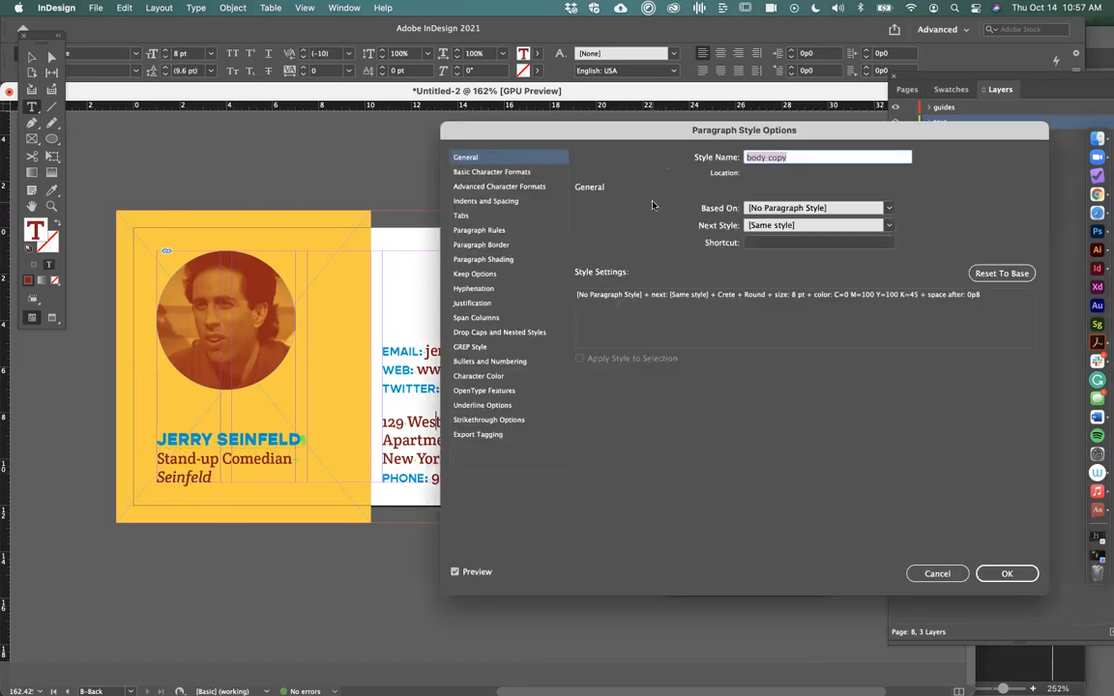
left_click(495, 172)
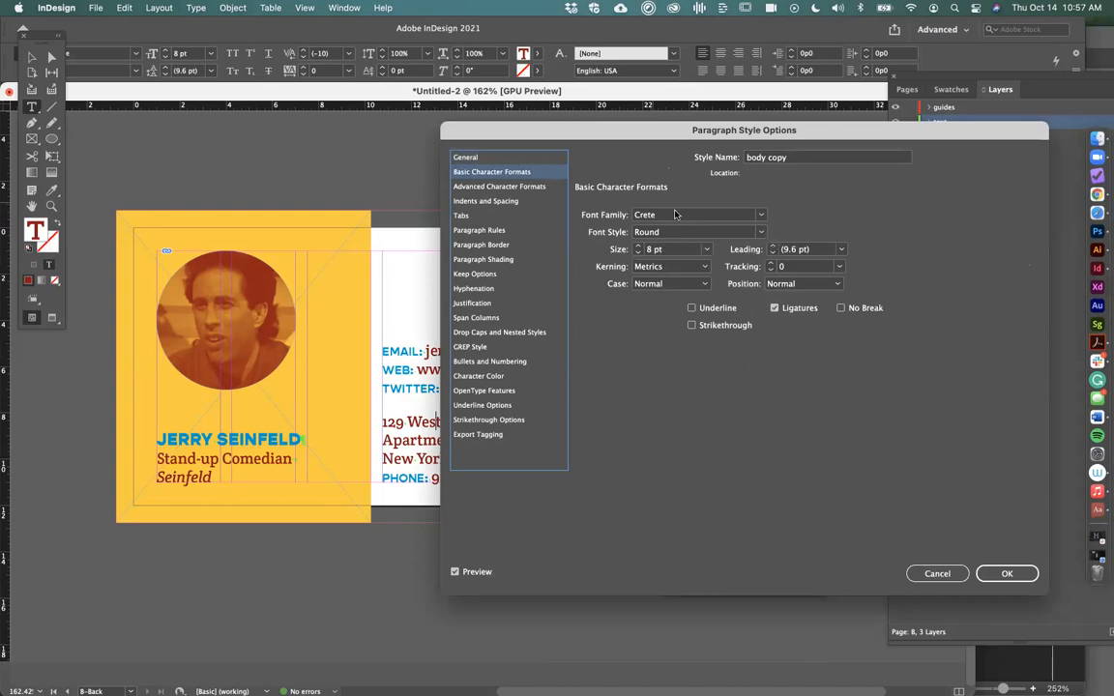
left_click(498, 186)
left_click(503, 202)
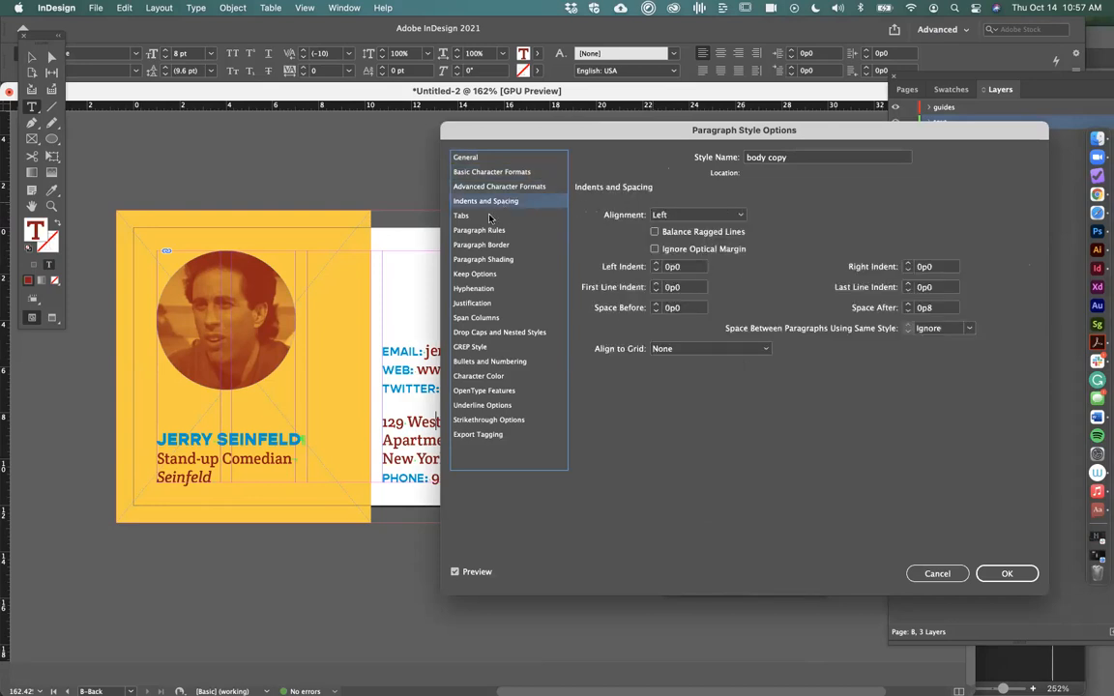
left_click(474, 215)
left_click(479, 230)
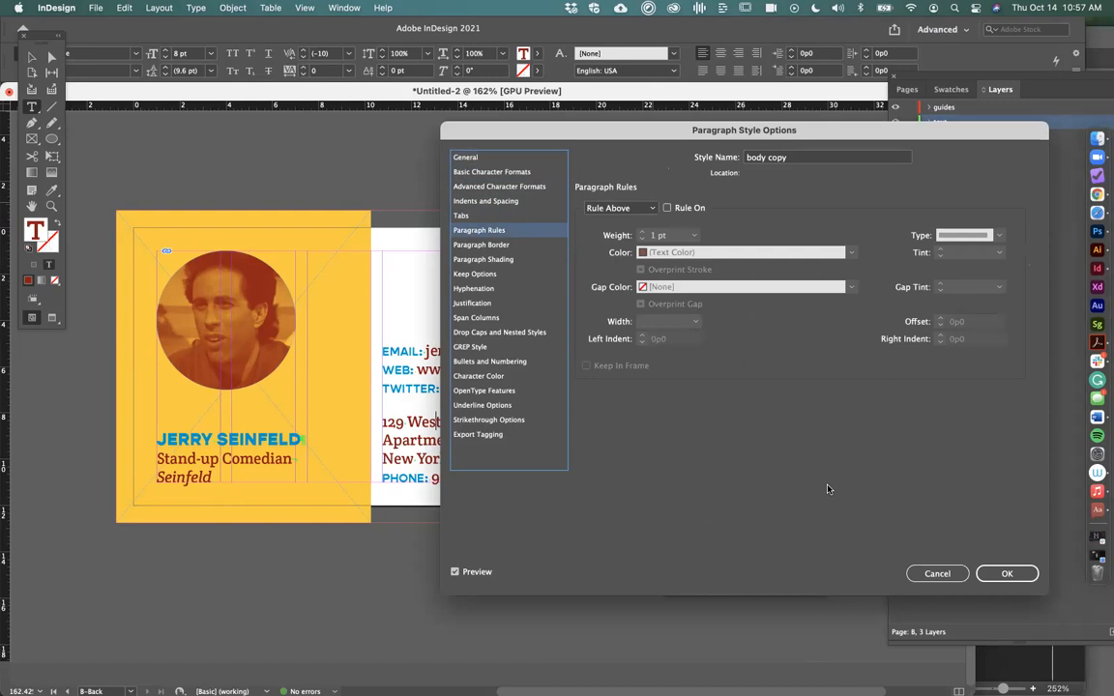
left_click(938, 574)
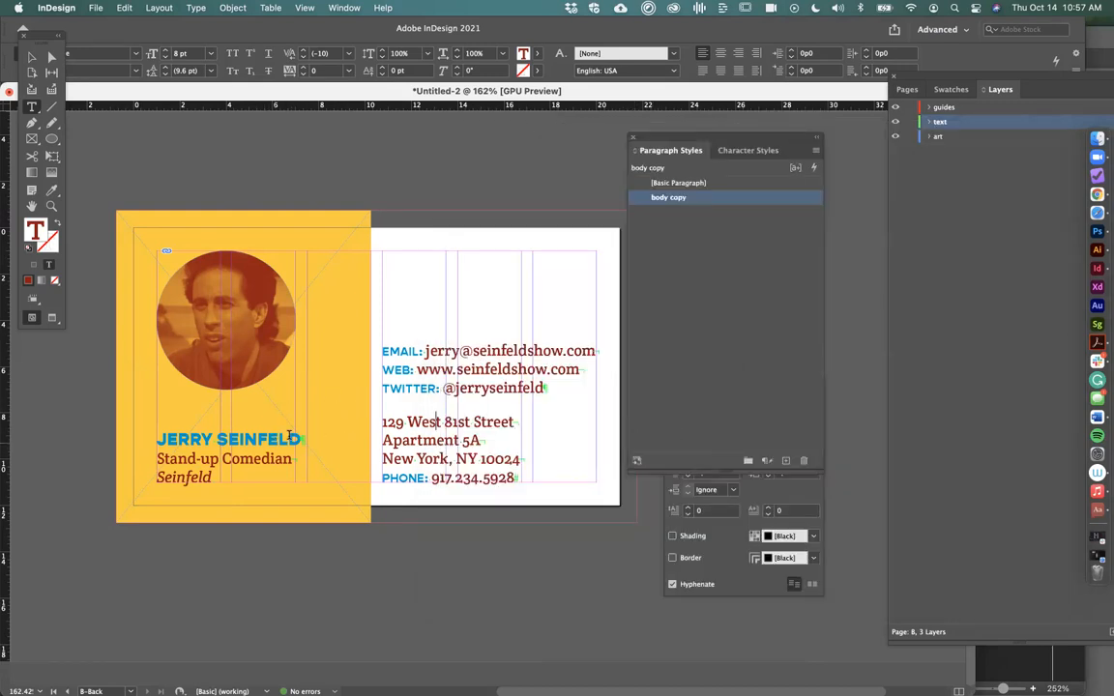
Create a character style named "company" from the italic company name under the job title
left_click_drag(159, 458, 222, 490)
left_click(186, 481)
double_click(186, 481)
left_click(290, 464)
double_click(184, 477)
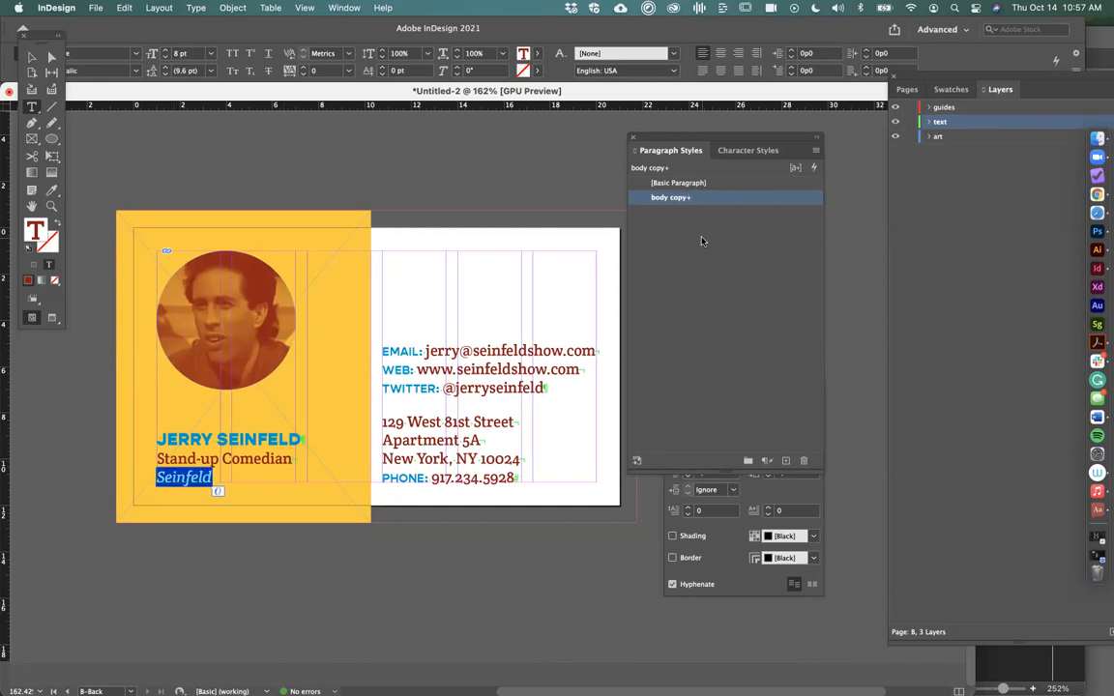
left_click(747, 150)
left_click(816, 150)
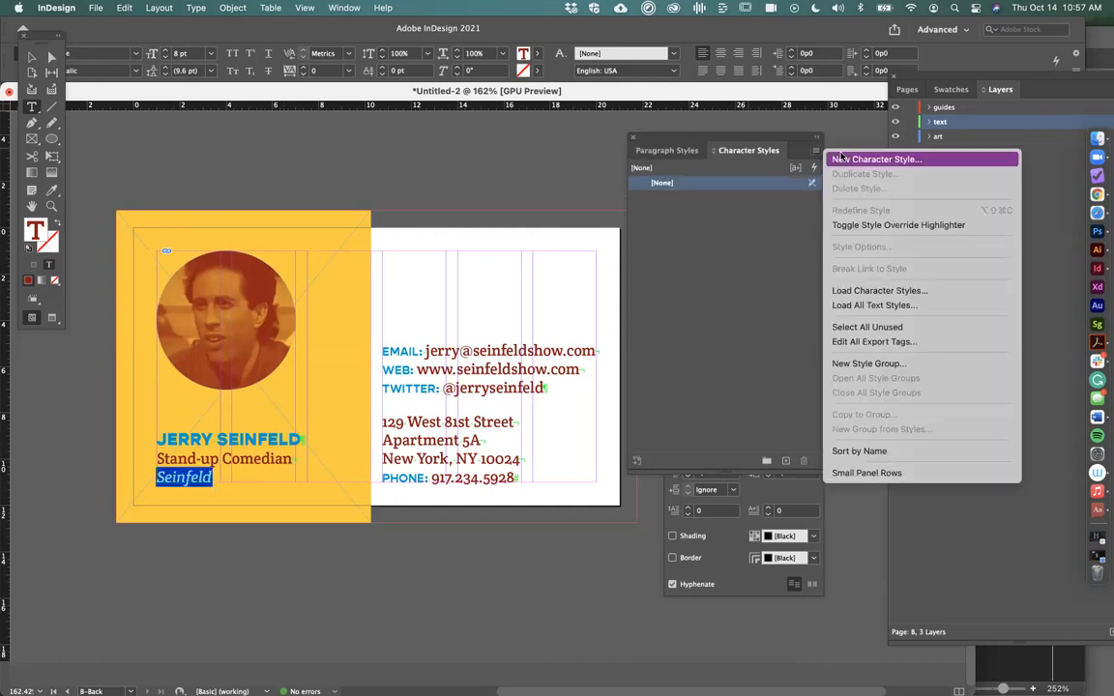
left_click(842, 158)
left_click(425, 192)
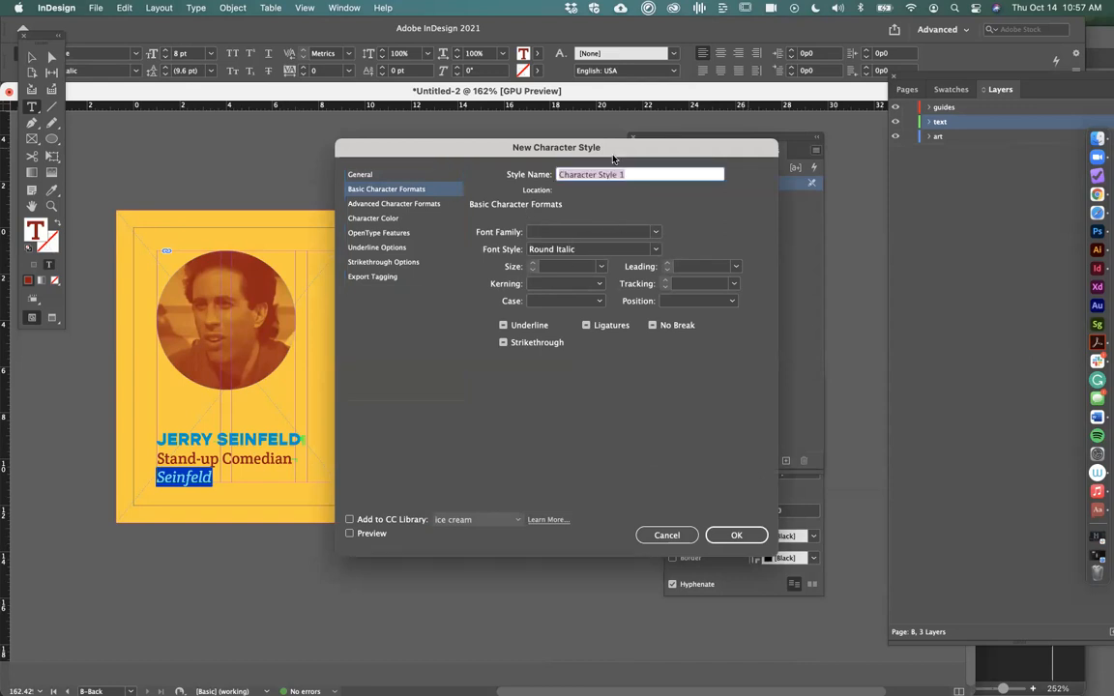
type("company")
key("Return")
Apply the company character style to the italic company name and reapply body copy to the job title and company lines
left_click(671, 197)
left_click(666, 152)
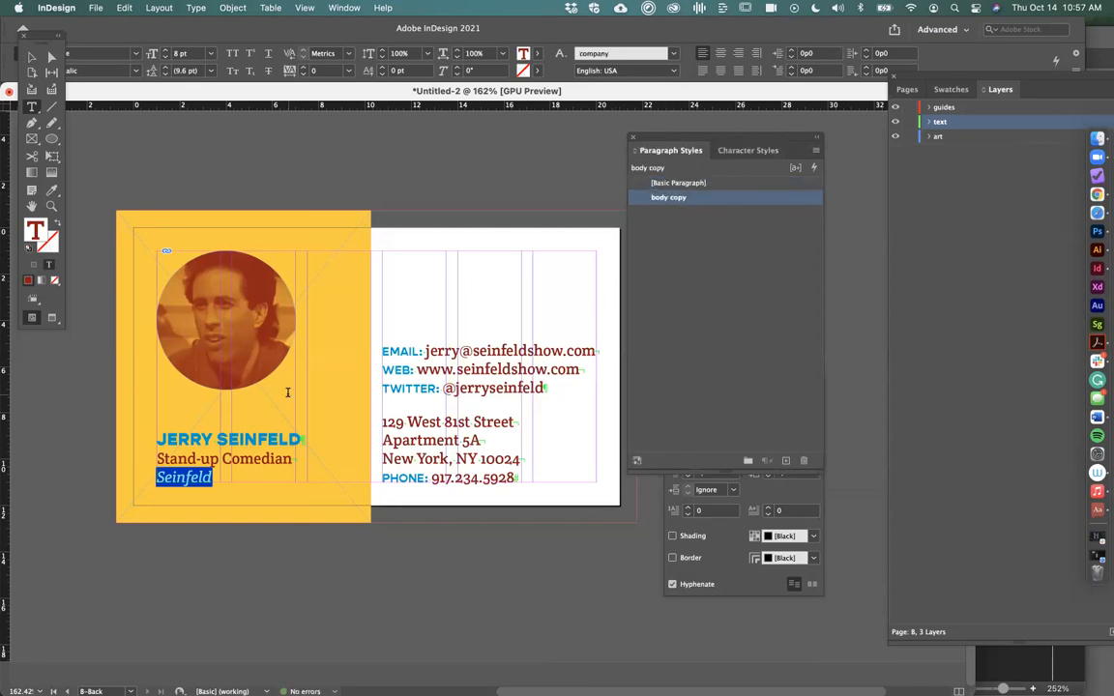
left_click_drag(156, 458, 214, 497)
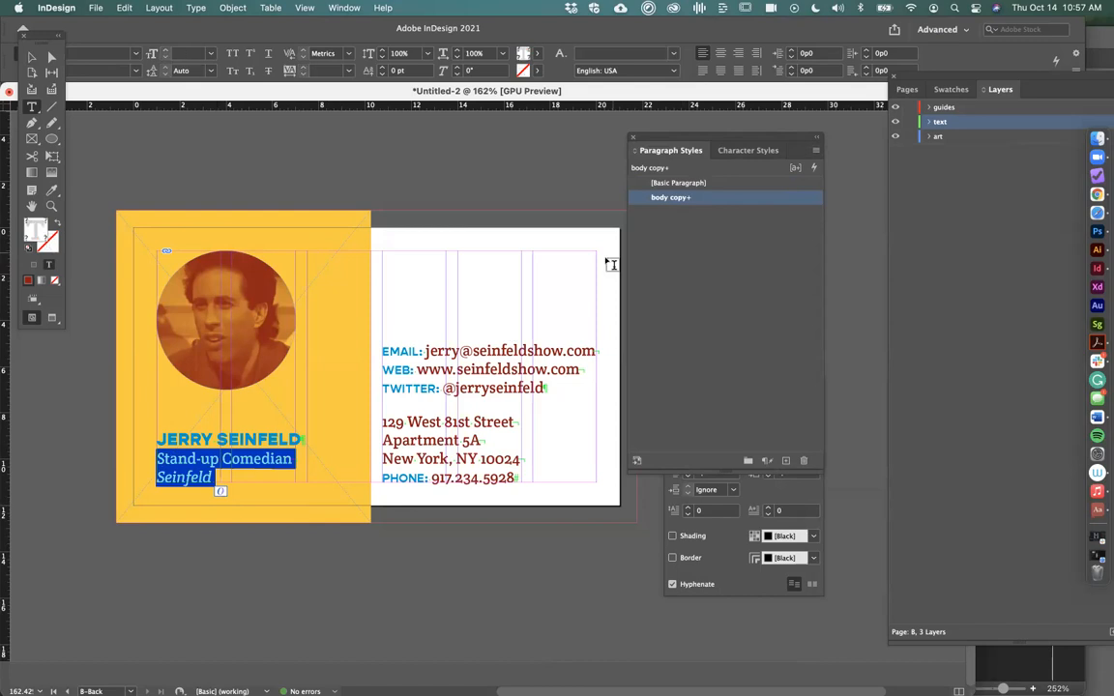
left_click(646, 200)
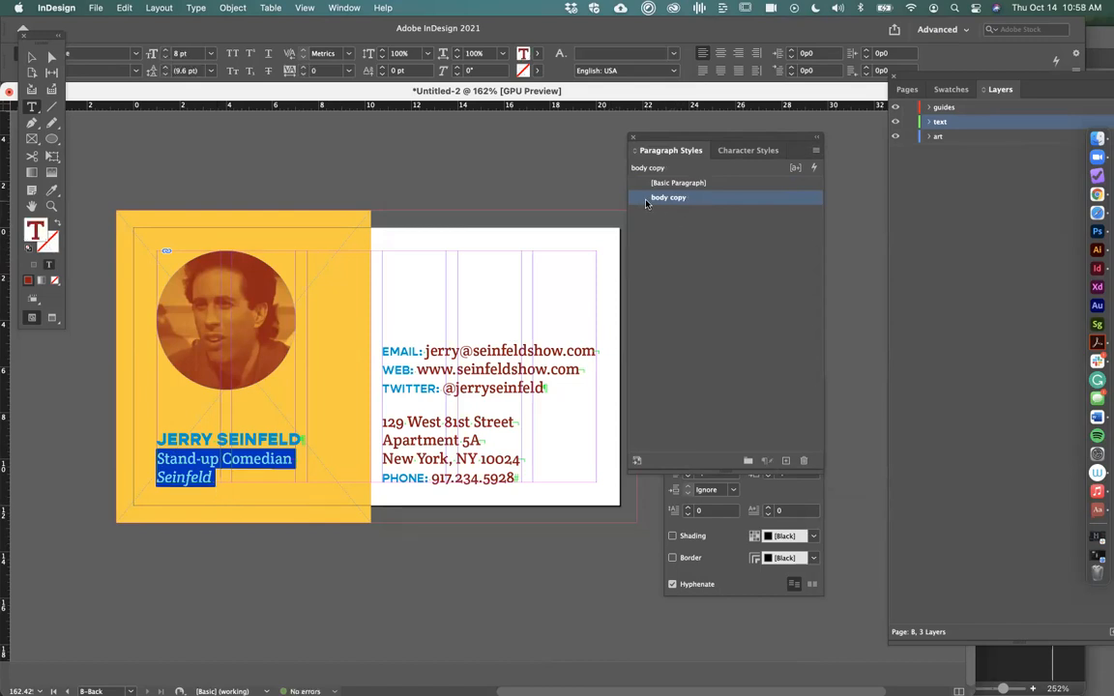
right_click(646, 202)
right_click(640, 199)
left_click(690, 195)
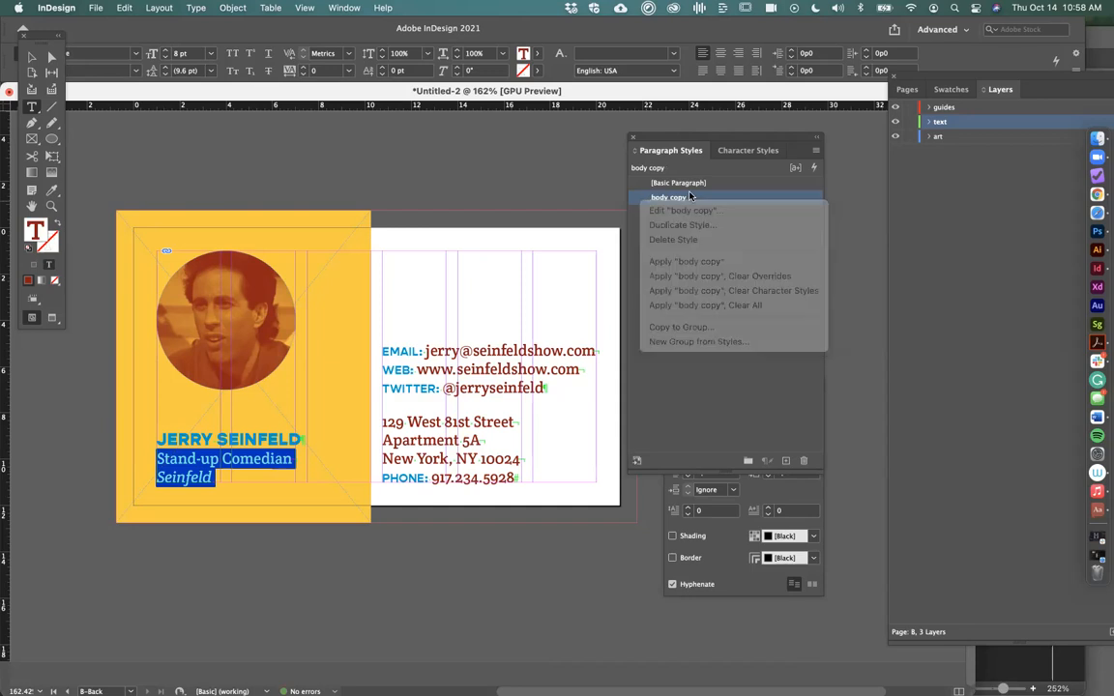
Check which character and paragraph styles are assigned to the job title and to the italic company name
double_click(193, 476)
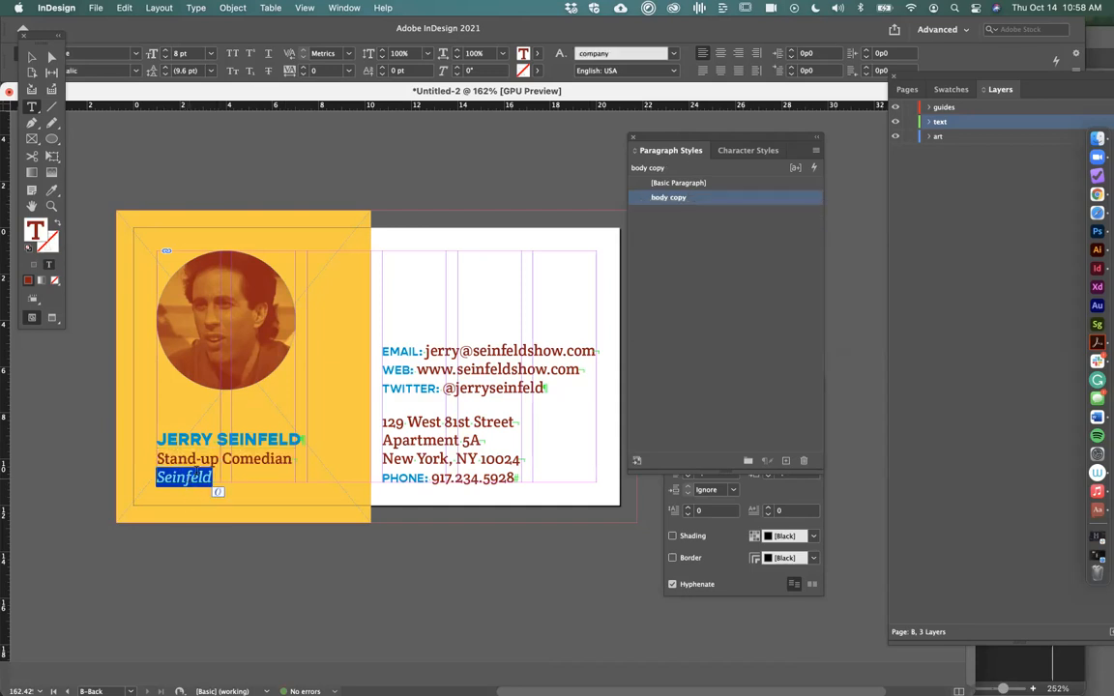
left_click(749, 152)
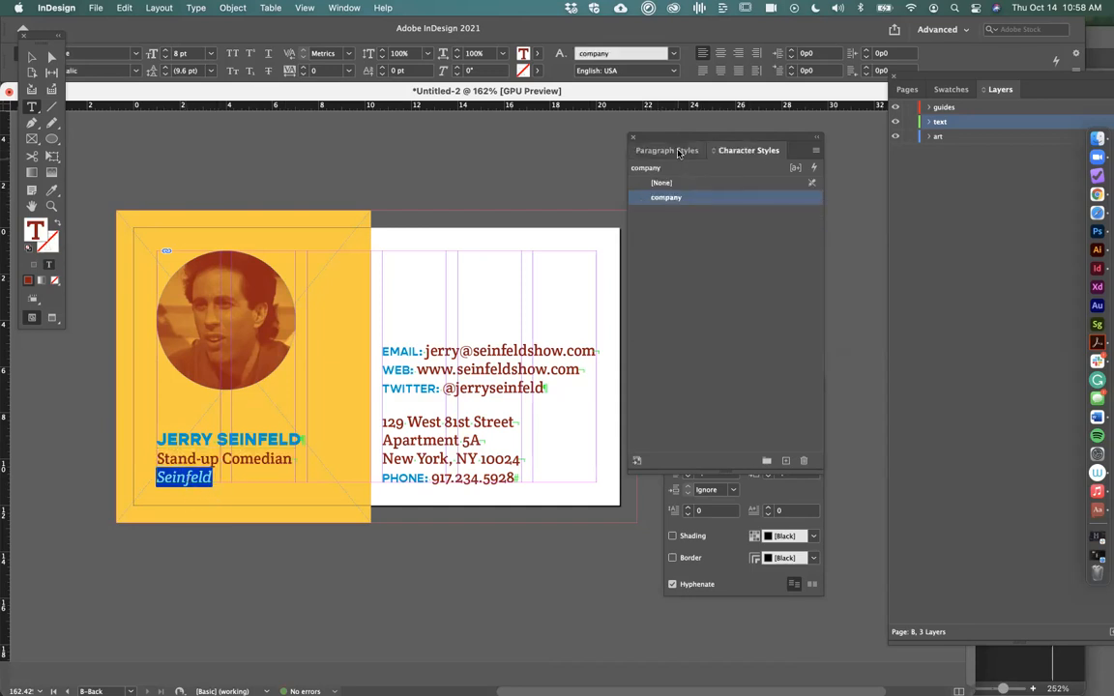
triple_click(171, 460)
left_click(668, 183)
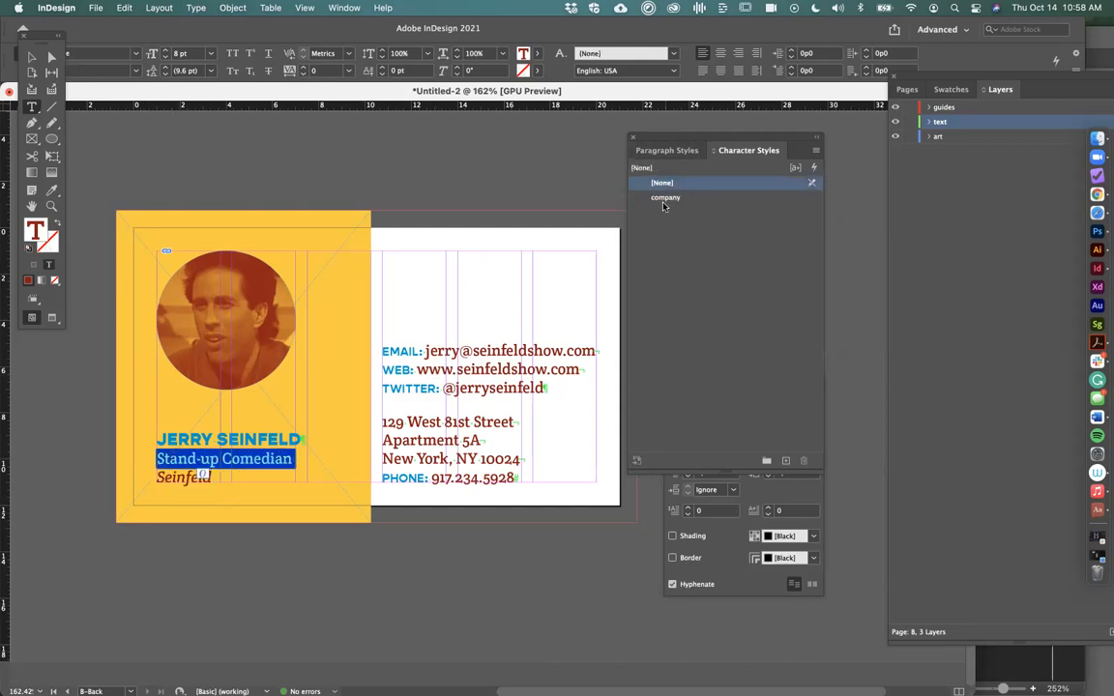
left_click(672, 151)
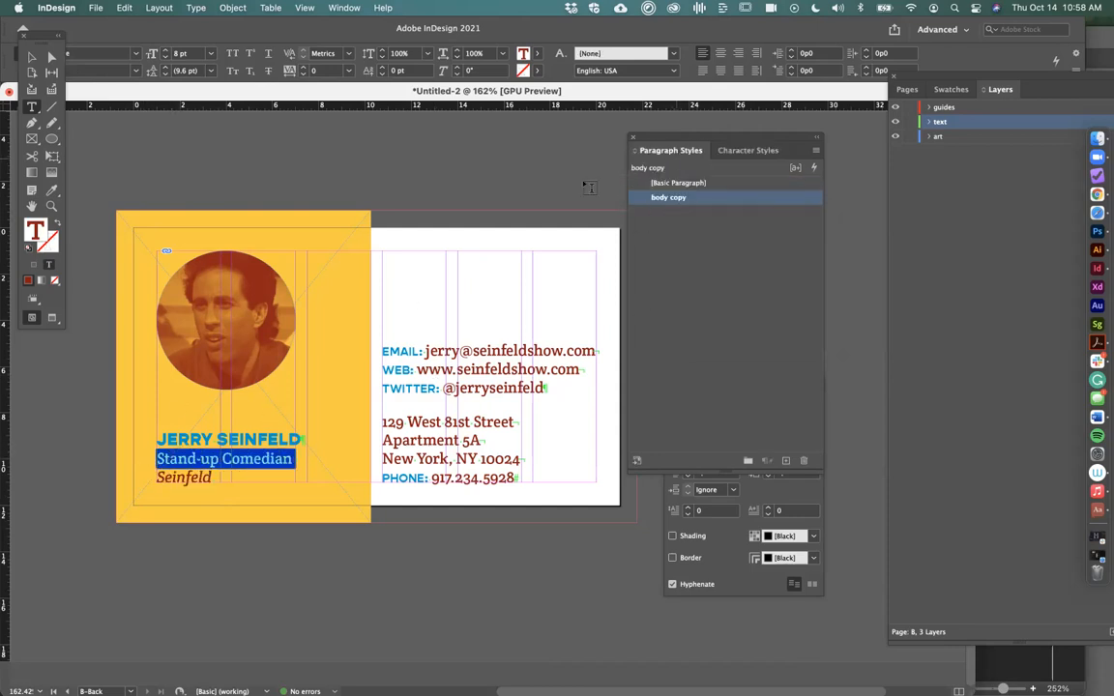
left_click(183, 460)
double_click(183, 477)
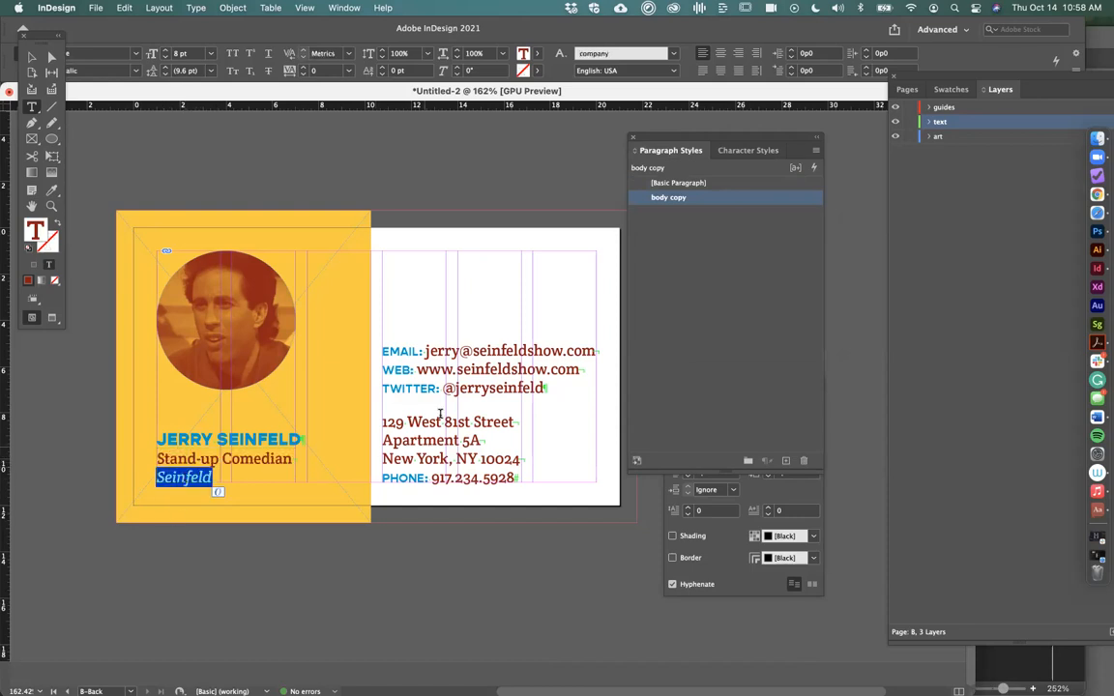
Create a character style named "signifier" from the formatting of the EMAIL: label
left_click_drag(422, 351, 348, 316)
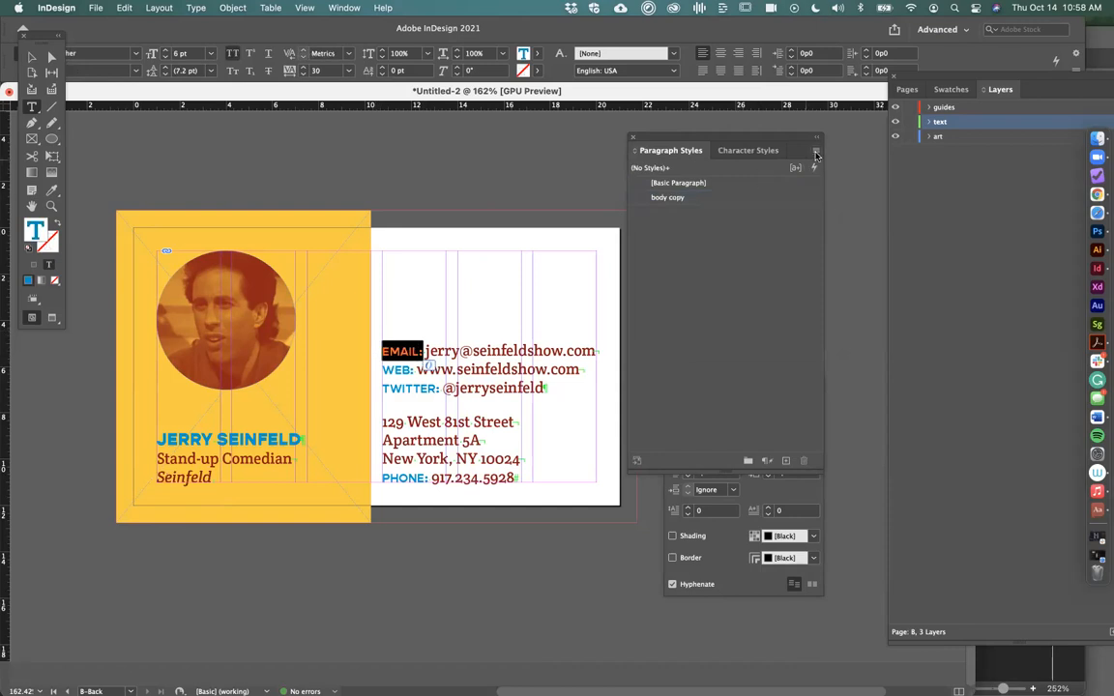
left_click(748, 150)
left_click(815, 151)
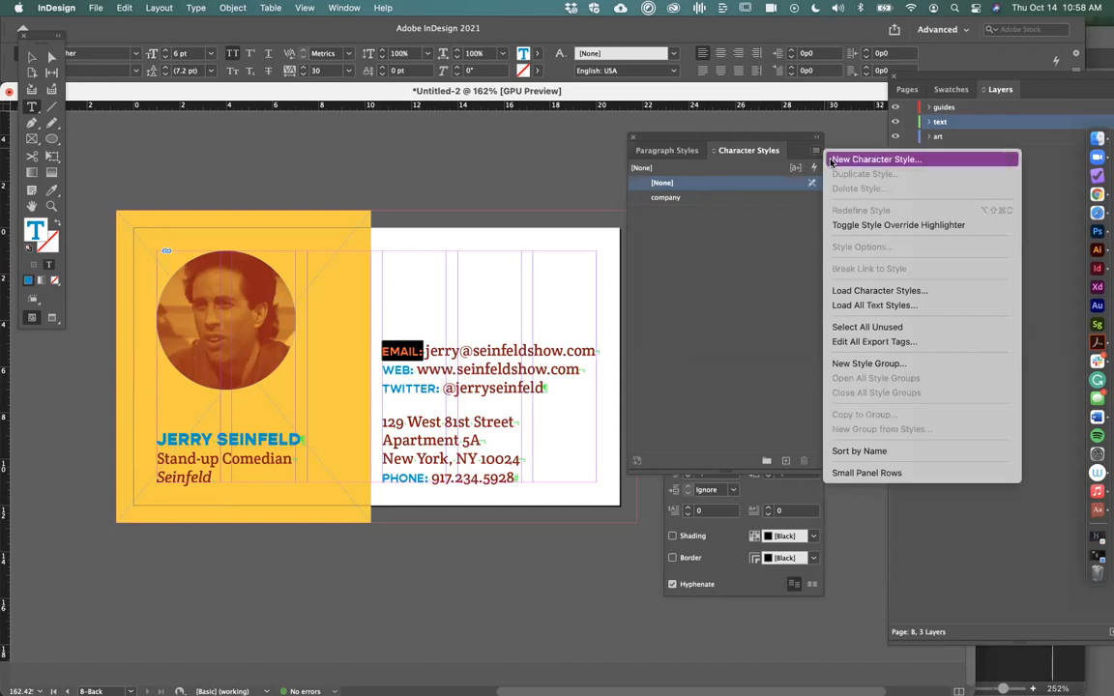
left_click(871, 159)
type("signifier")
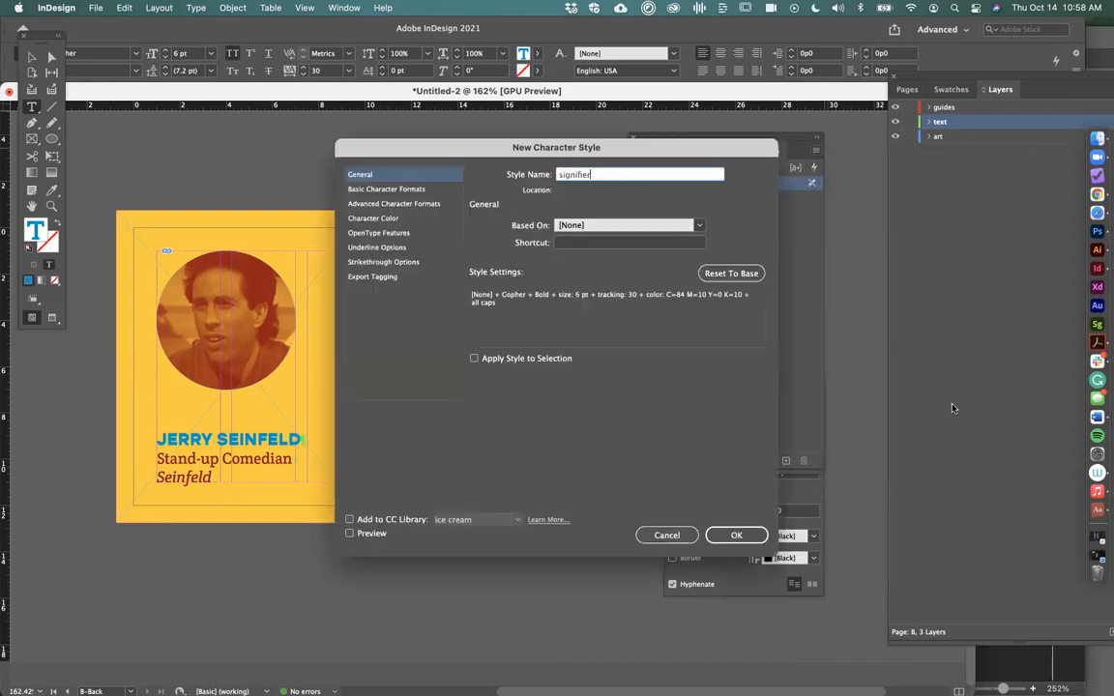
left_click(736, 535)
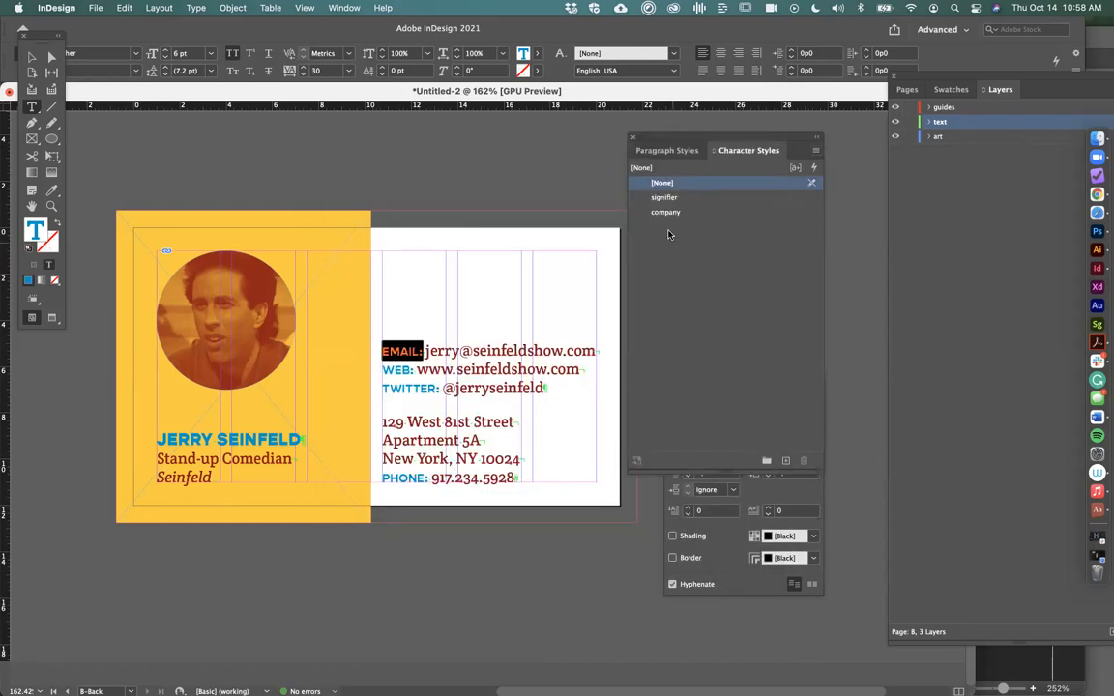
Apply the signifier character style to the EMAIL:, WEB: and TWITTER: labels
left_click(664, 197)
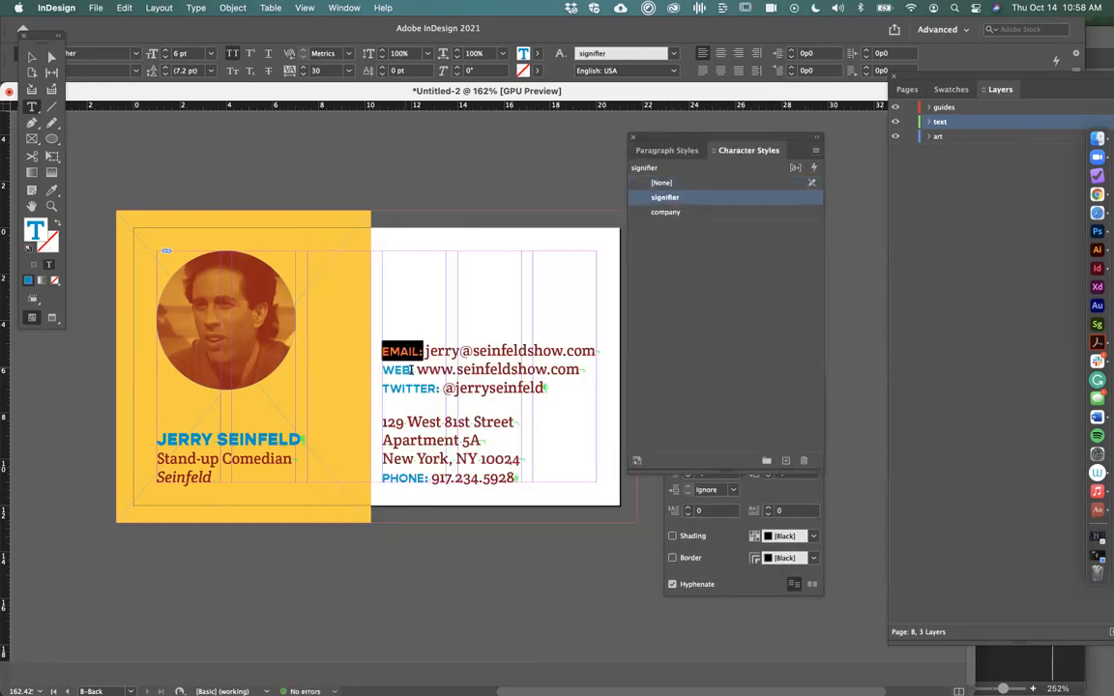
left_click_drag(415, 369, 386, 371)
left_click(664, 197)
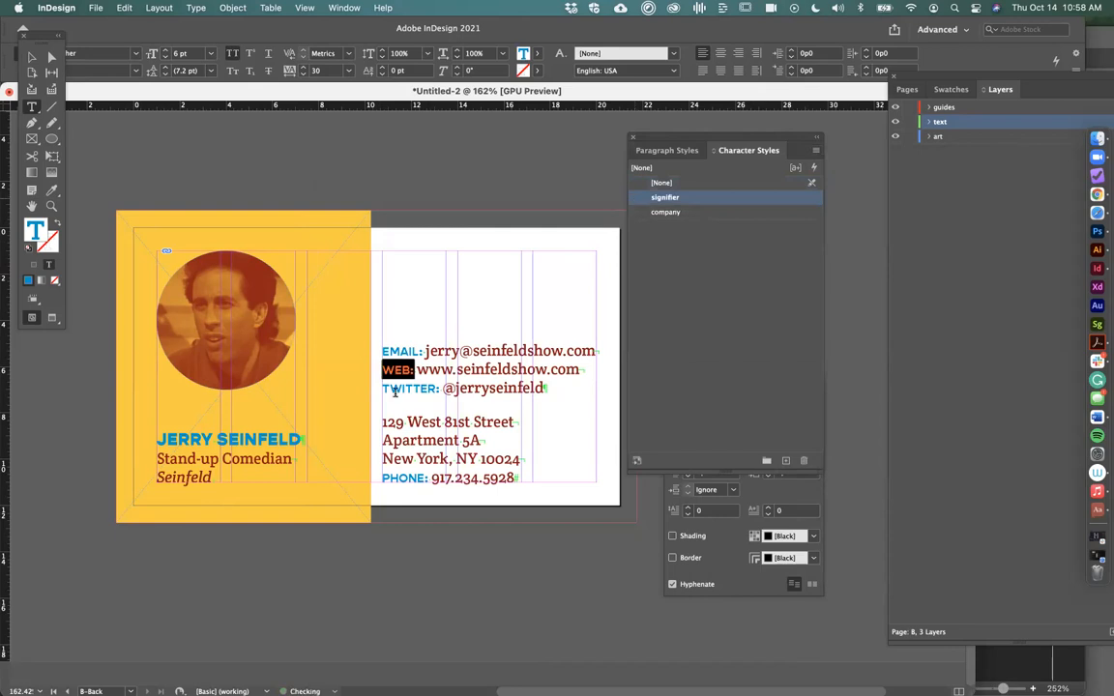
left_click_drag(440, 389, 353, 391)
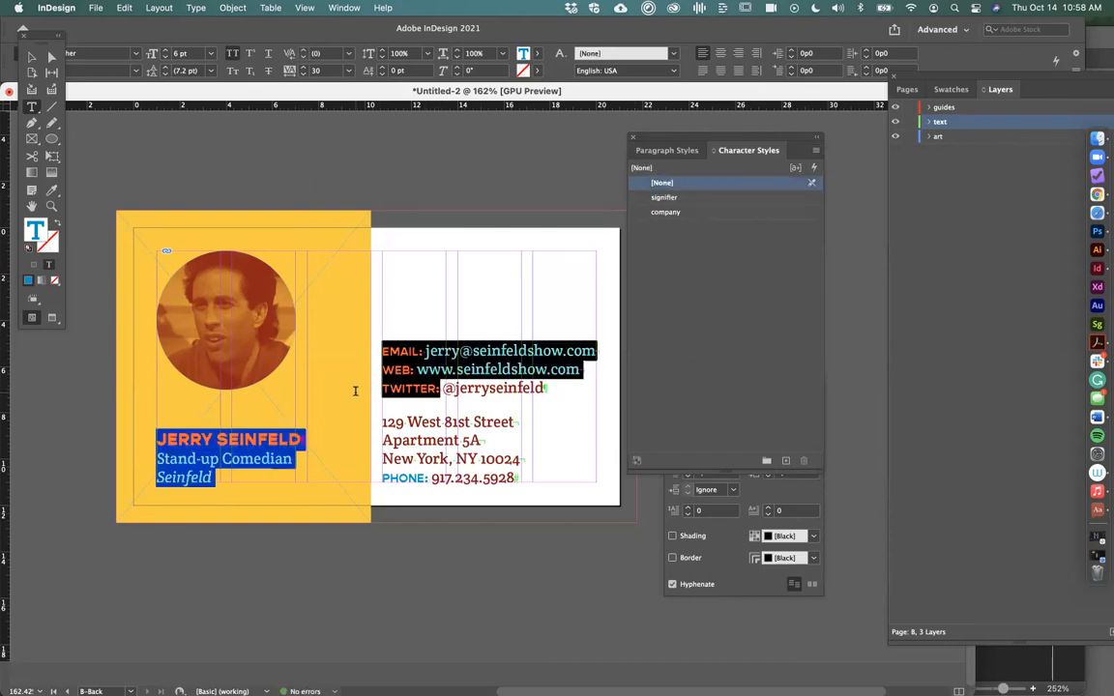
left_click(436, 390)
double_click(382, 390)
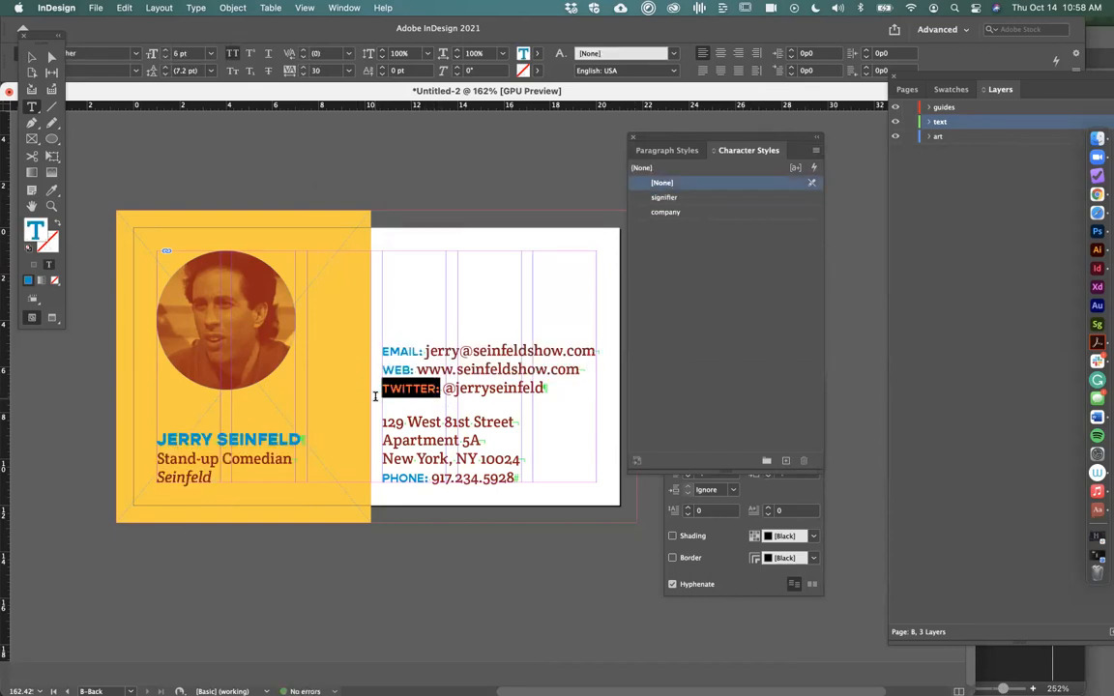
left_click(658, 199)
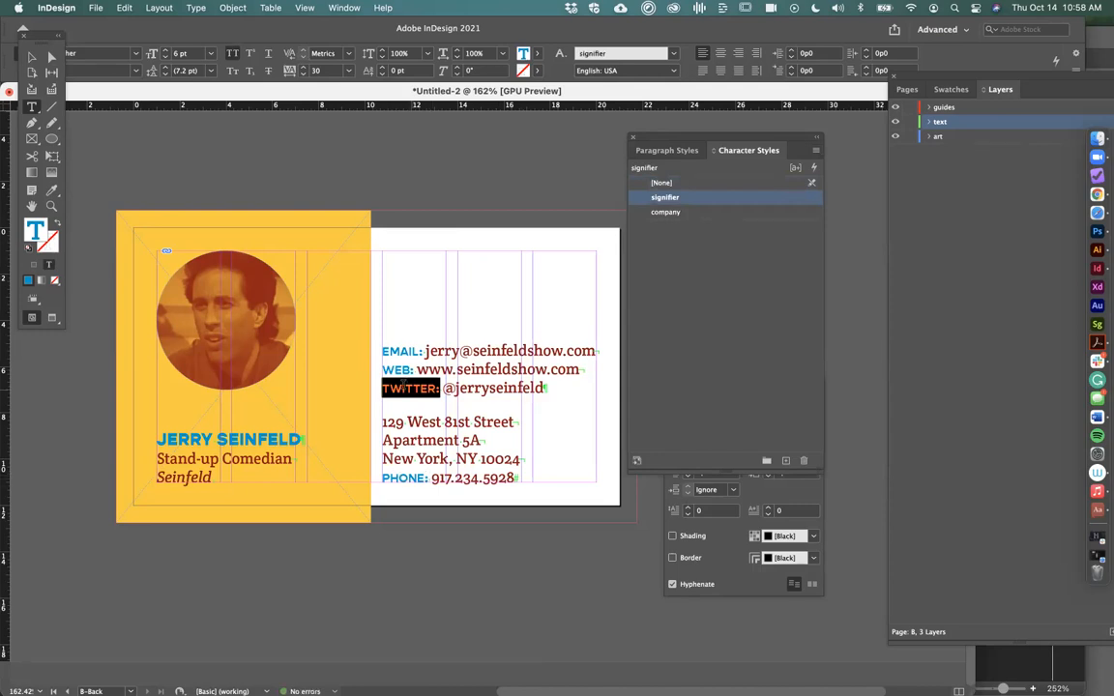
Apply the body copy paragraph style to all the contact and address lines on the white half, clearing their overrides
double_click(397, 478)
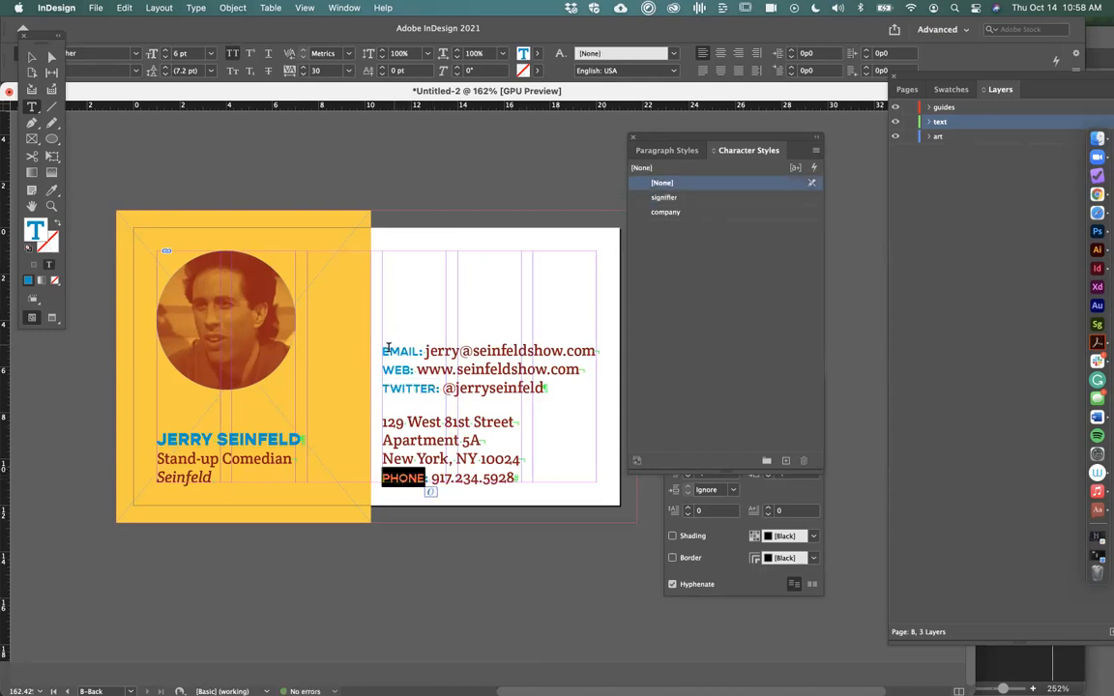
left_click(377, 347)
left_click_drag(383, 350, 527, 483)
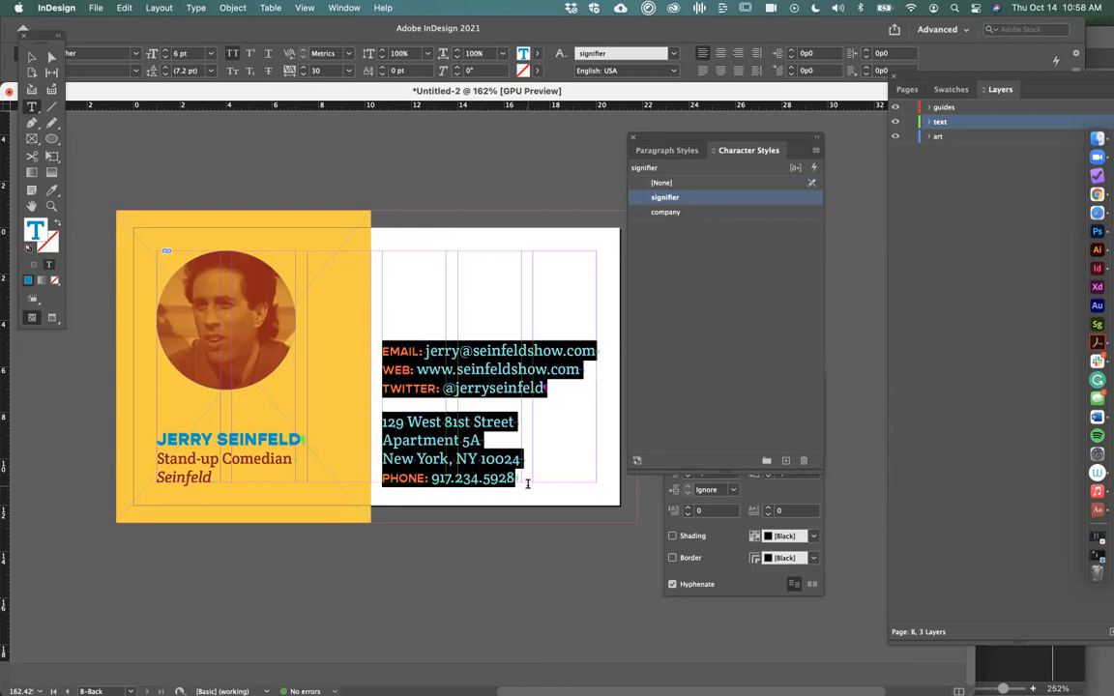
left_click(666, 151)
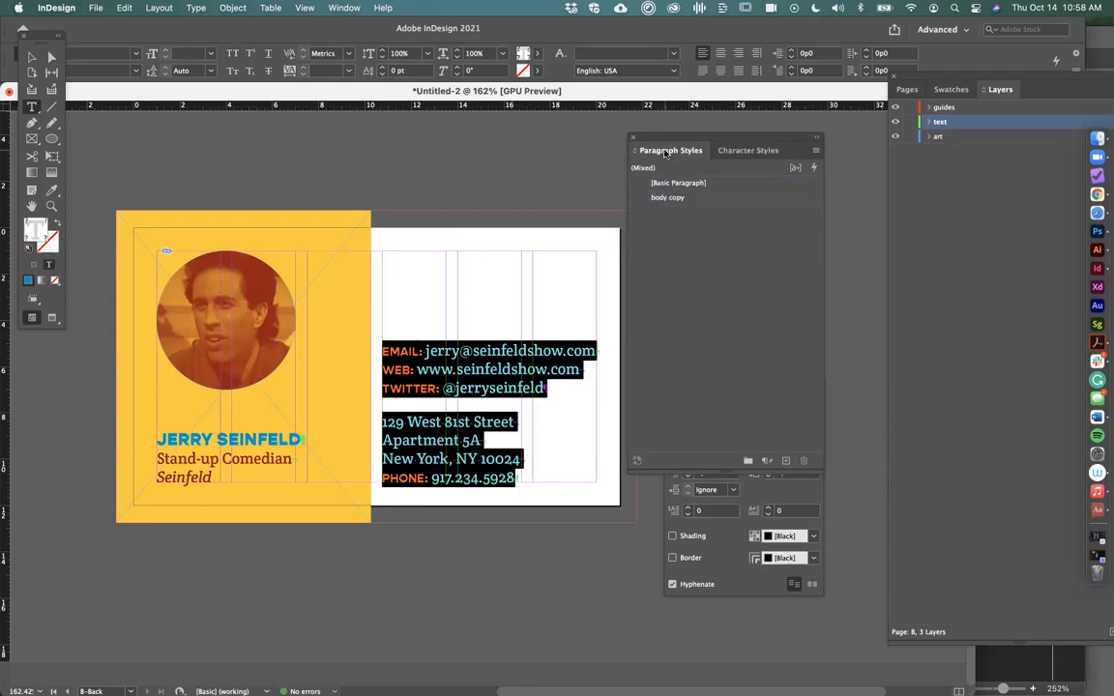
left_click(646, 198)
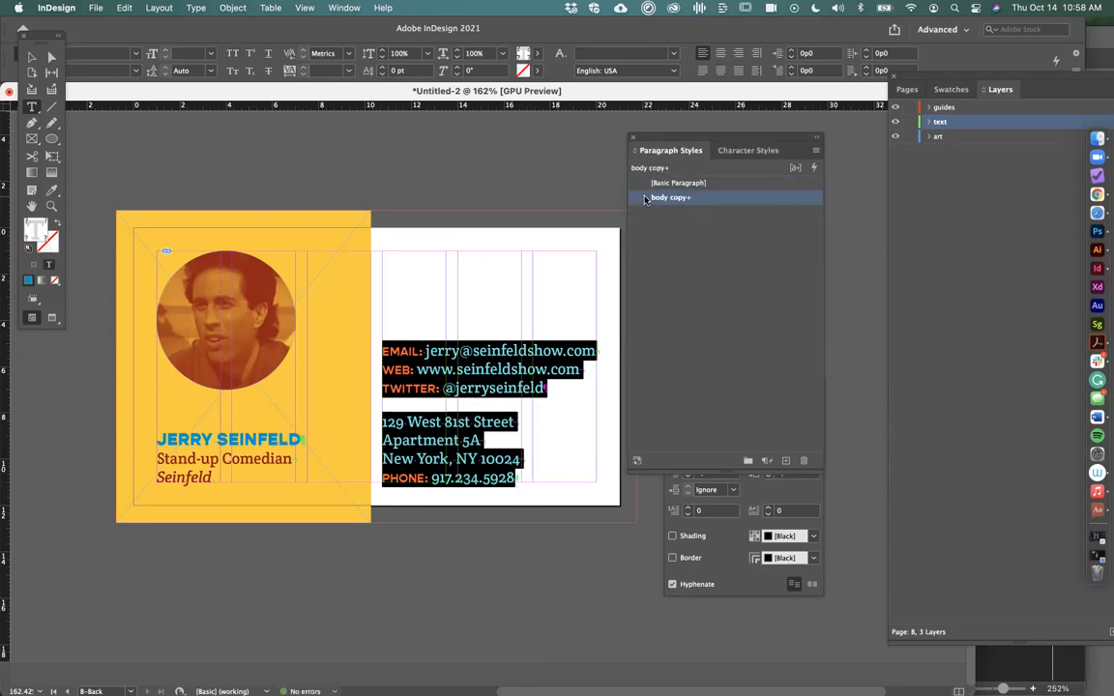
left_click(646, 198, "alt")
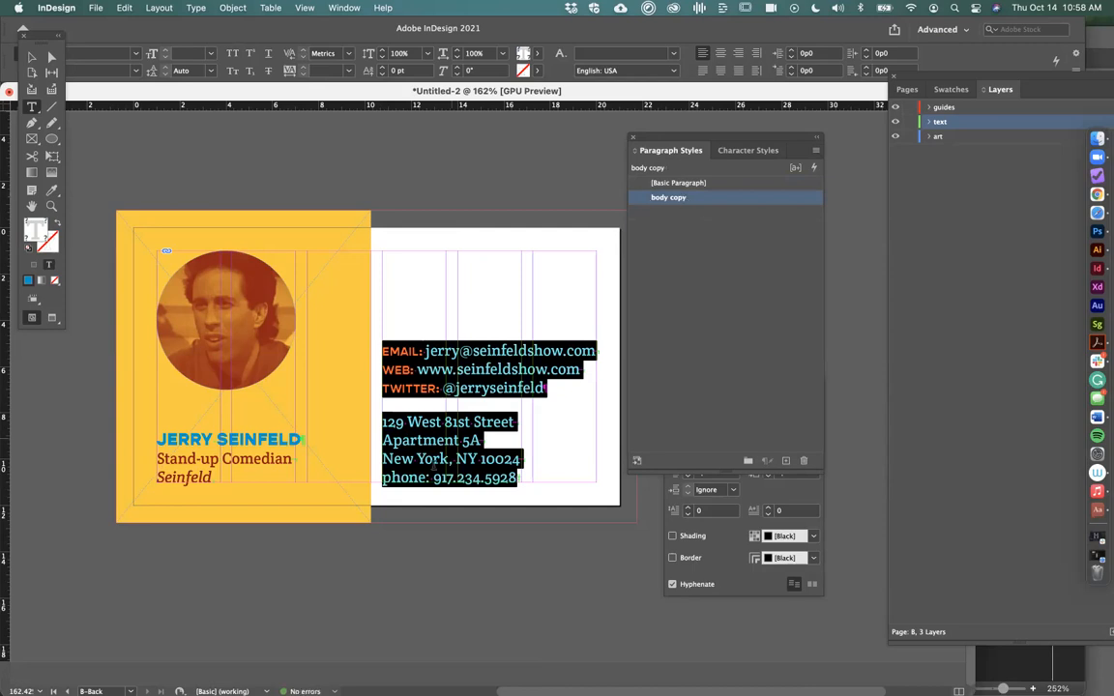
Apply the signifier character style to the PHONE: label under the address
left_click(380, 430)
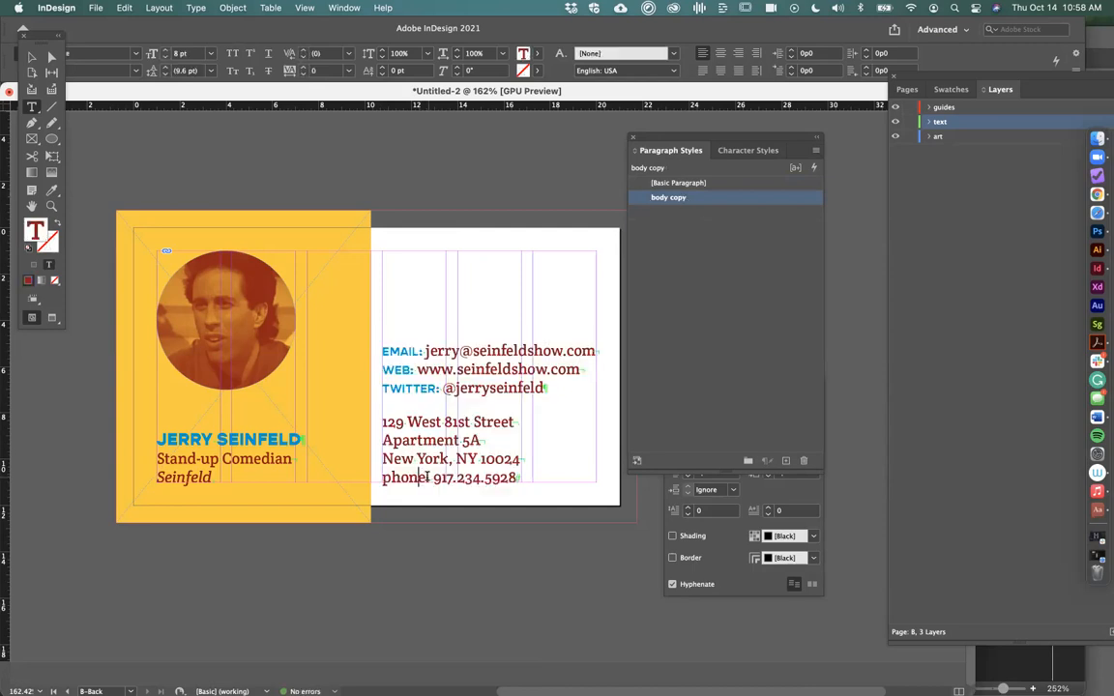
left_click_drag(431, 478, 373, 475)
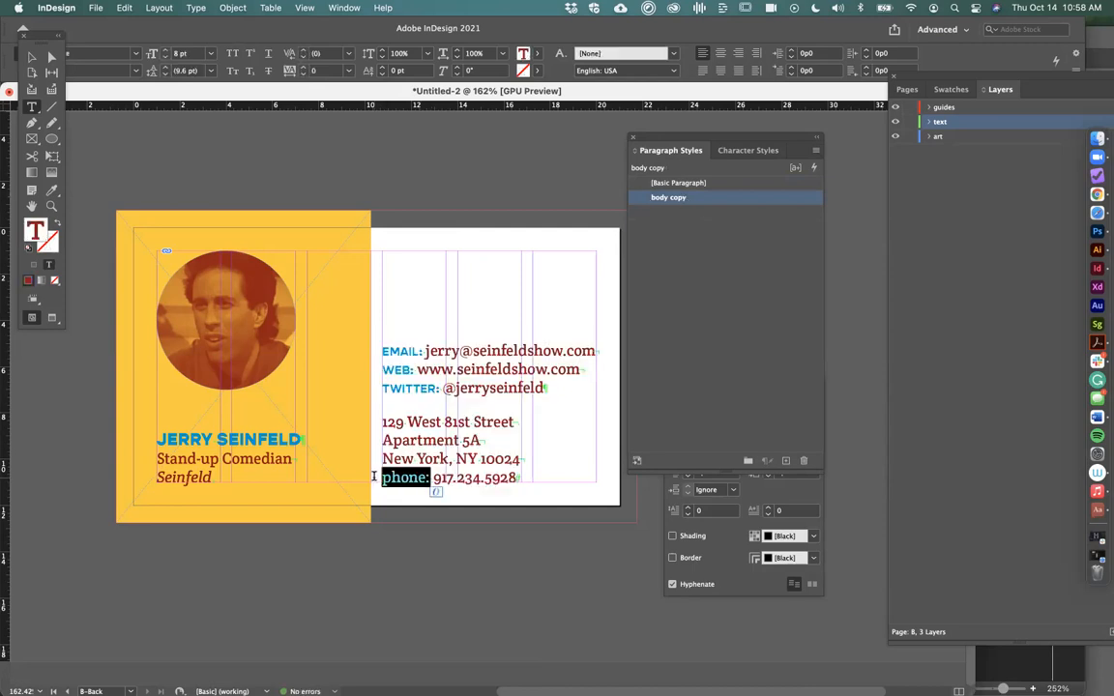
left_click(745, 151)
left_click(650, 199)
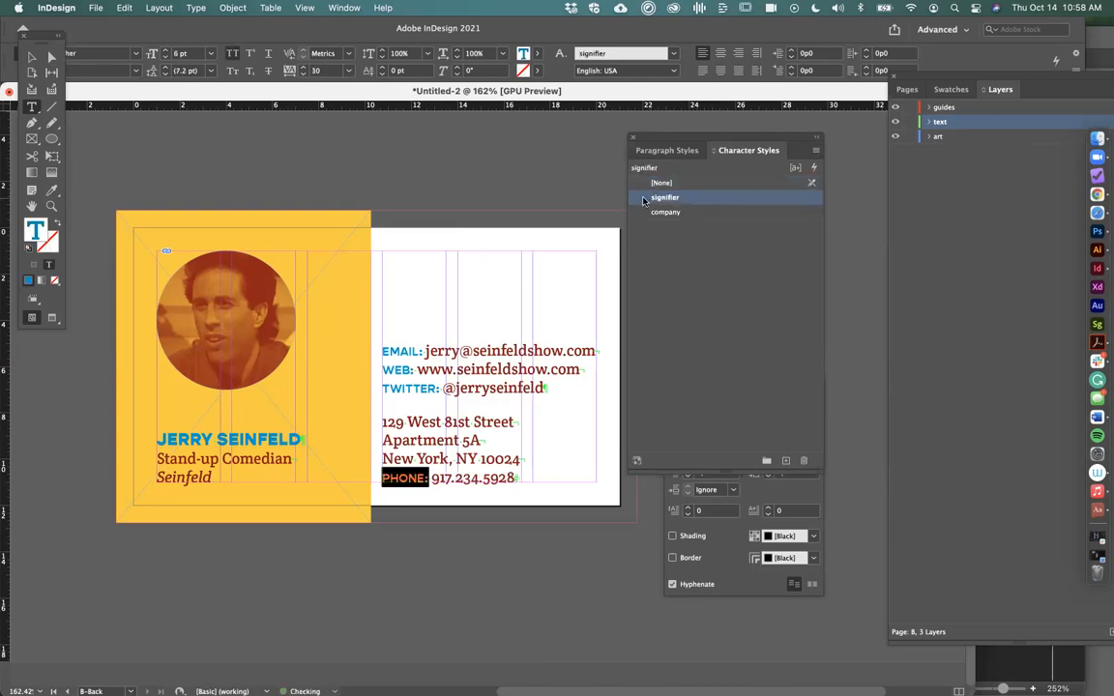
Check the body copy paragraph style's indents and spacing settings without changing them
left_click(411, 412)
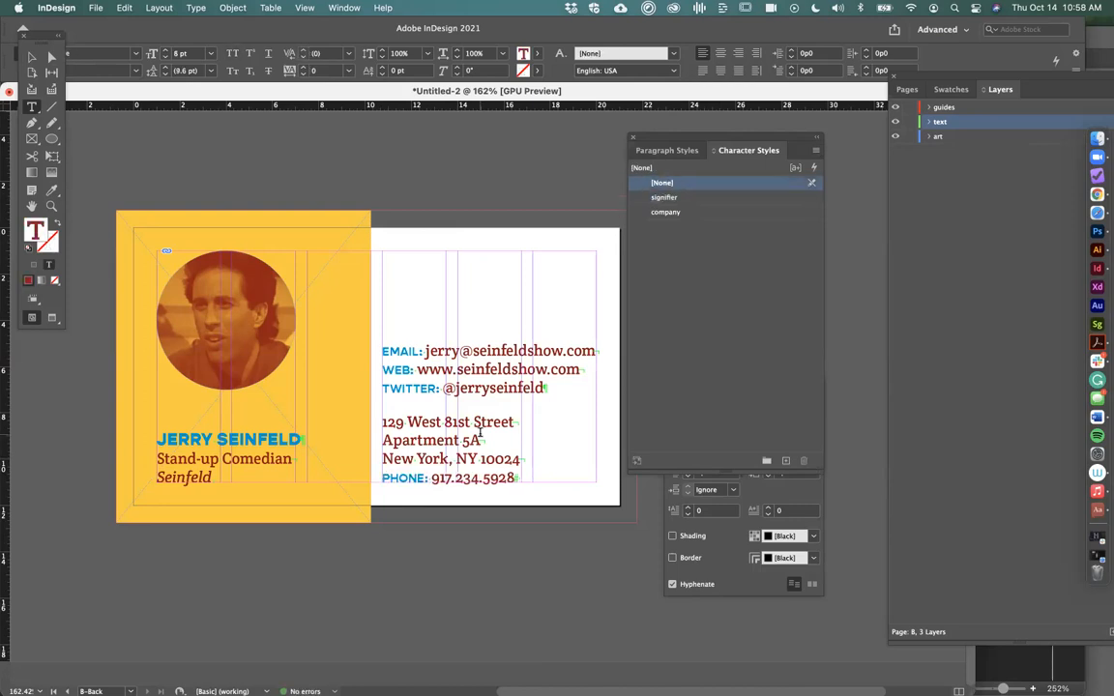
key("shift+Left")
key("shift+Left")
key("shift+Left")
key("shift+Left")
key("shift+Left")
left_click(670, 150)
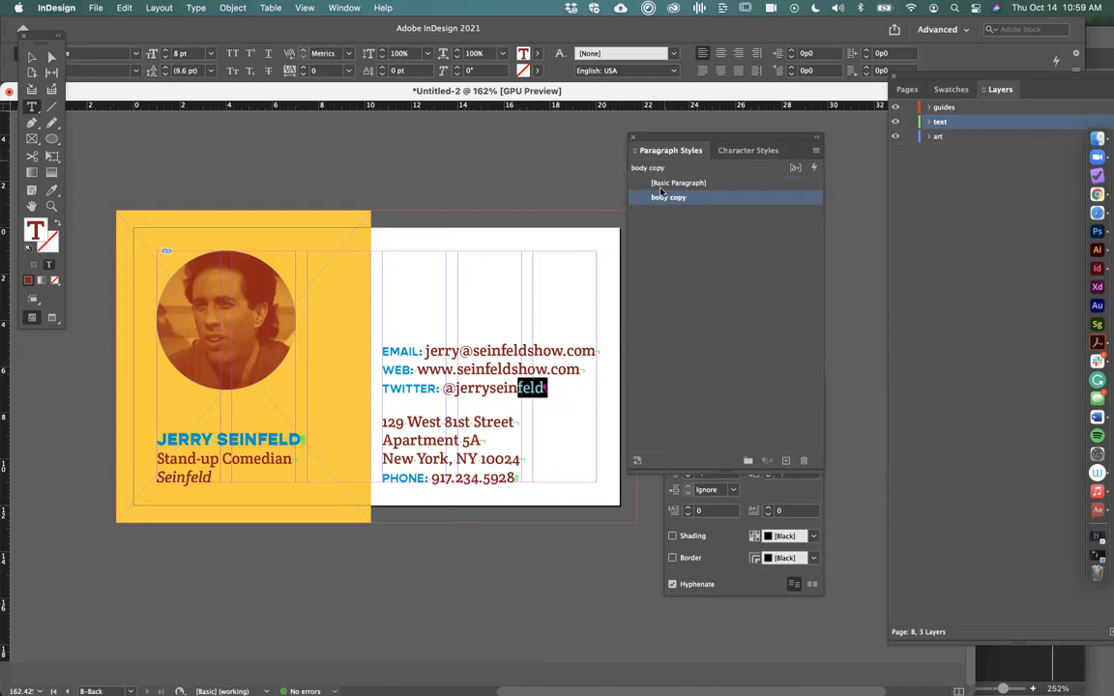
double_click(649, 202)
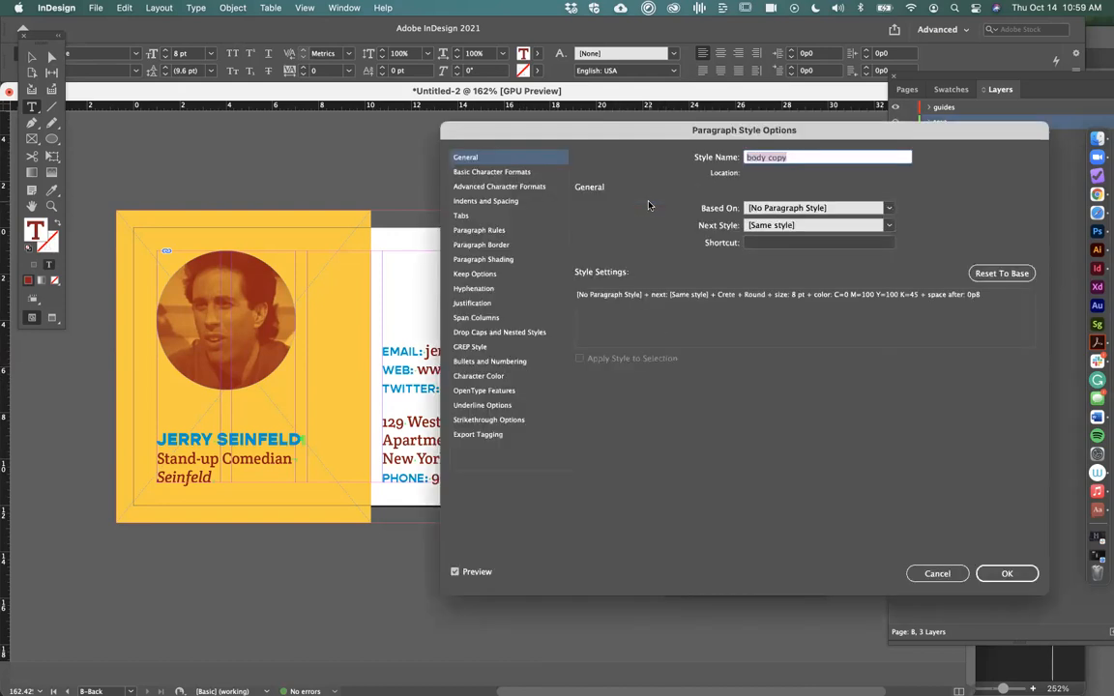
left_click(503, 201)
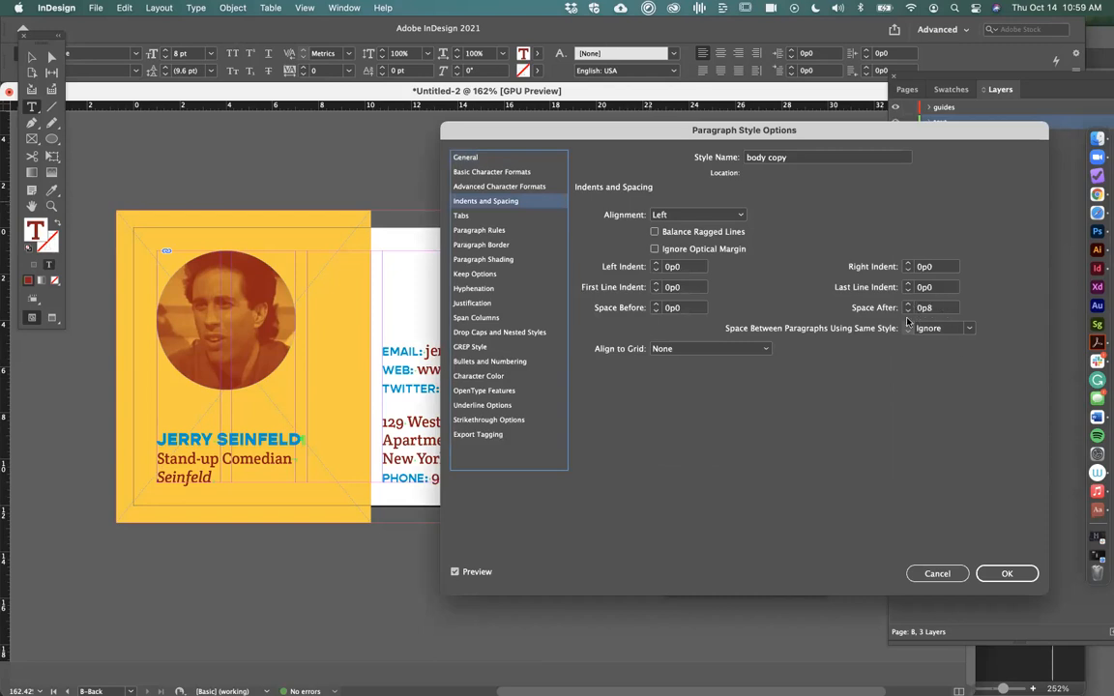
left_click(1007, 574)
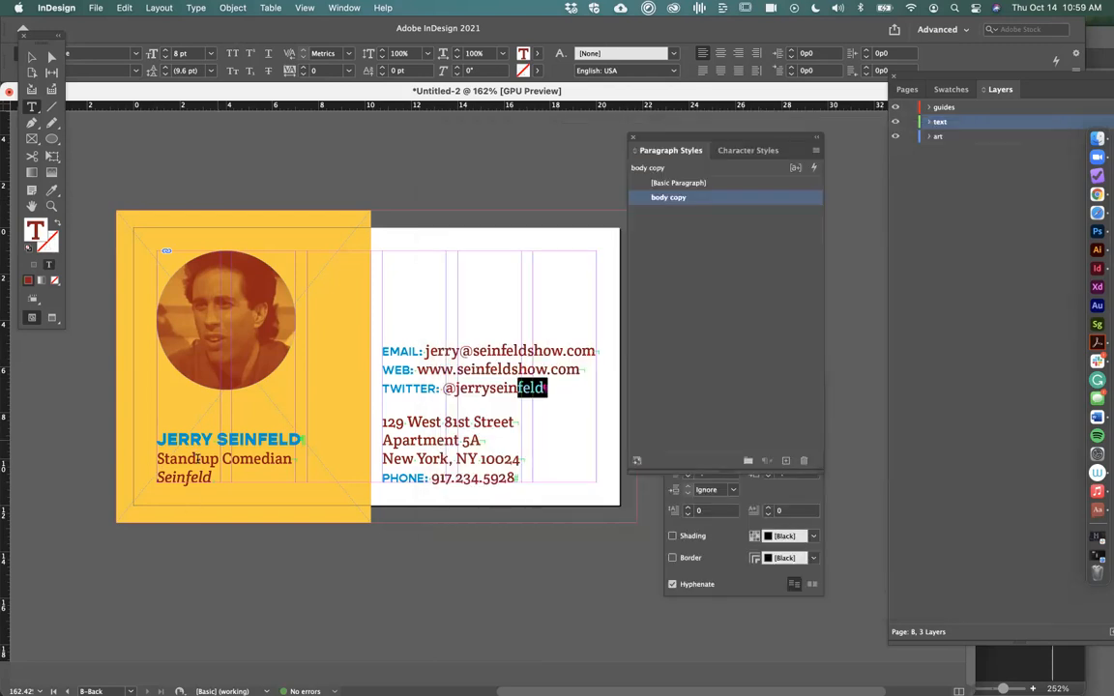
Set the space after the cardholder's name line to 0p1
triple_click(269, 443)
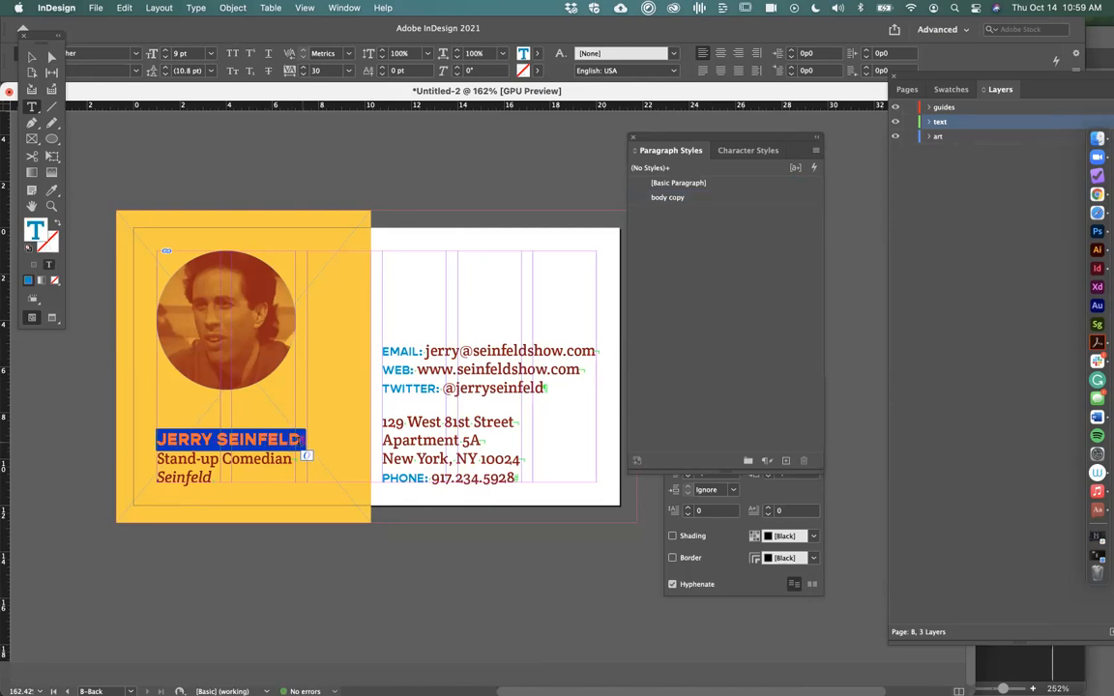
left_click(767, 492)
left_click(769, 469)
left_click(769, 469)
left_click(769, 470)
left_click(232, 457)
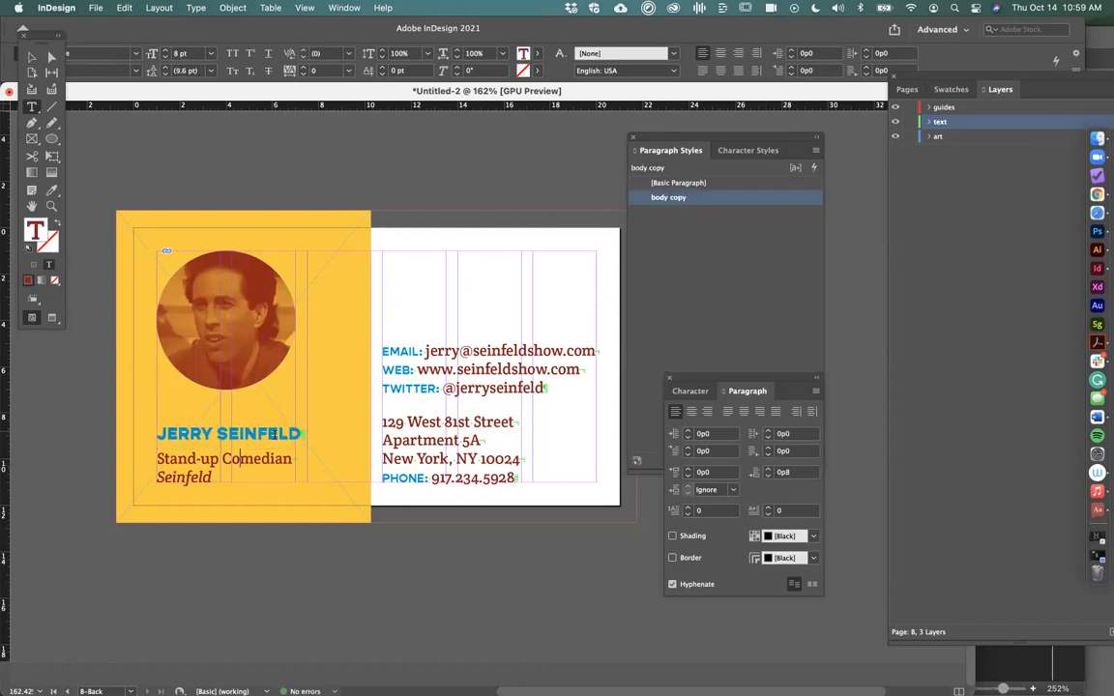
triple_click(289, 435)
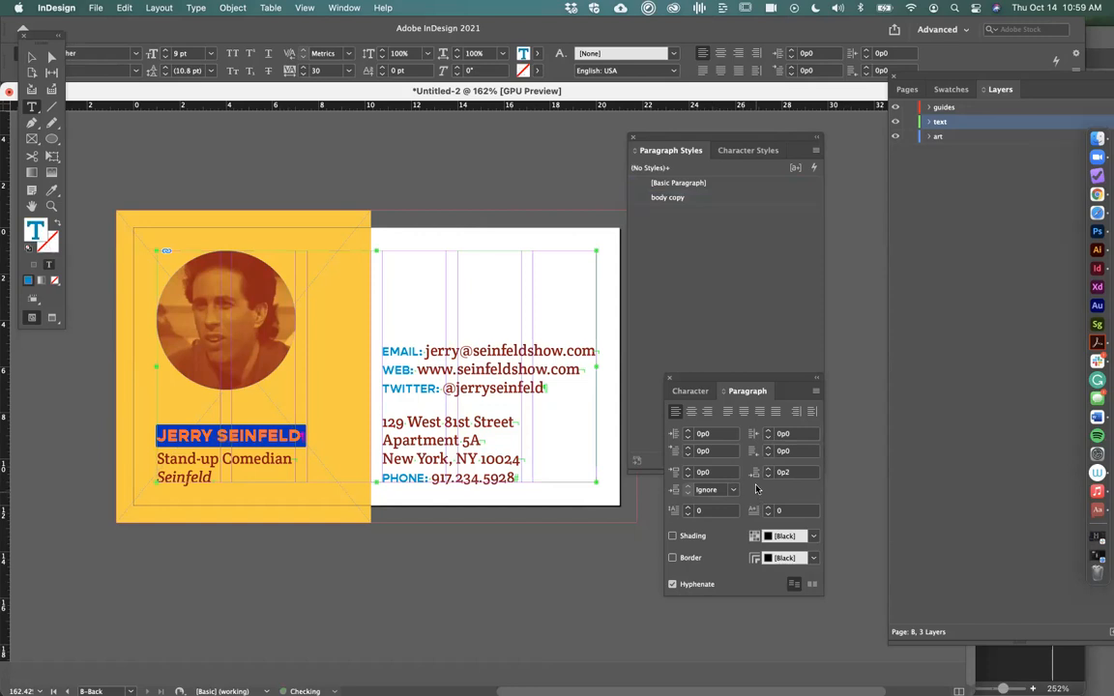
left_click(769, 475)
left_click(768, 474)
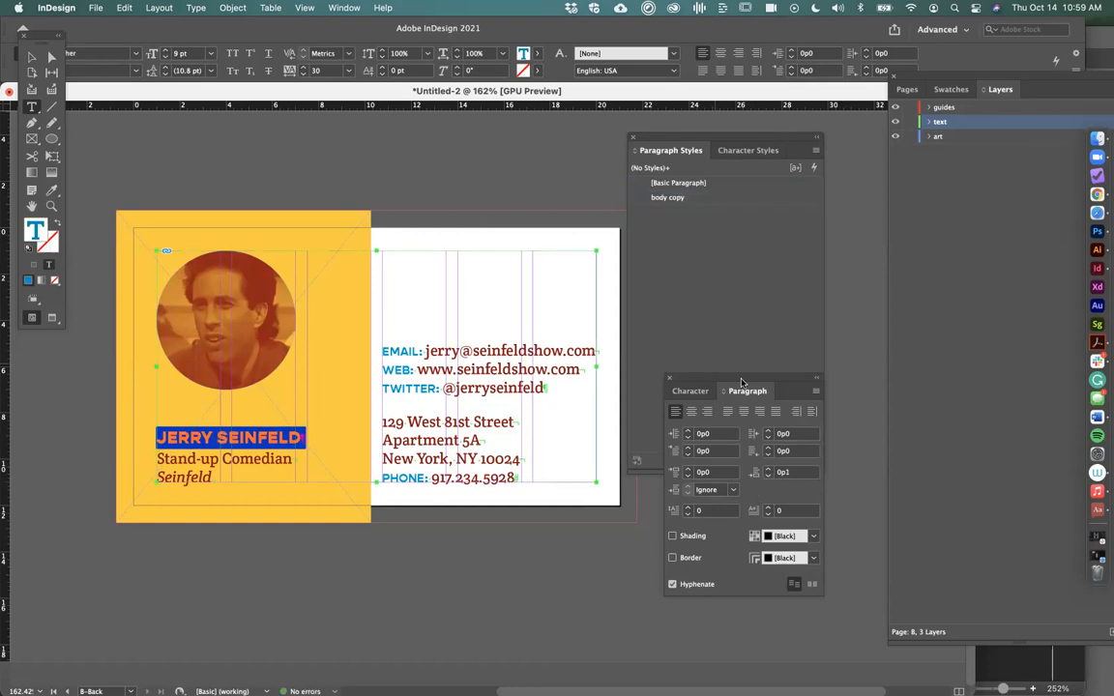
Turn on a paragraph rule below the cardholder's name with an offset of 0p2 and preview it
left_click(817, 392)
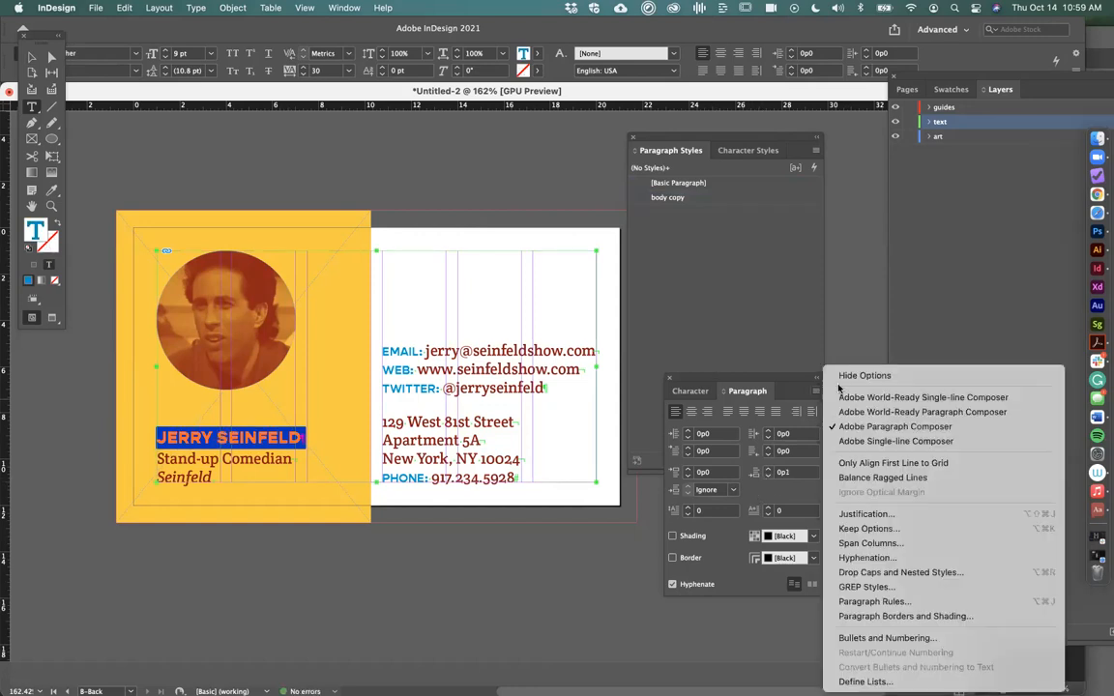
left_click(853, 601)
left_click(480, 254)
left_click(443, 255)
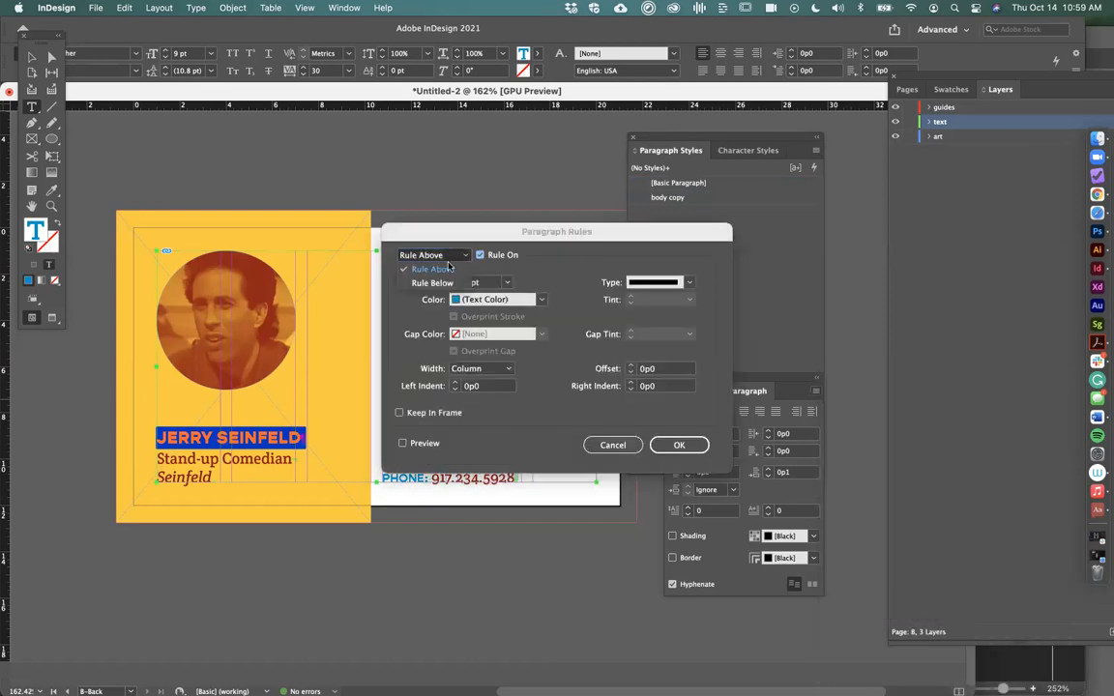
left_click(434, 282)
left_click(402, 443)
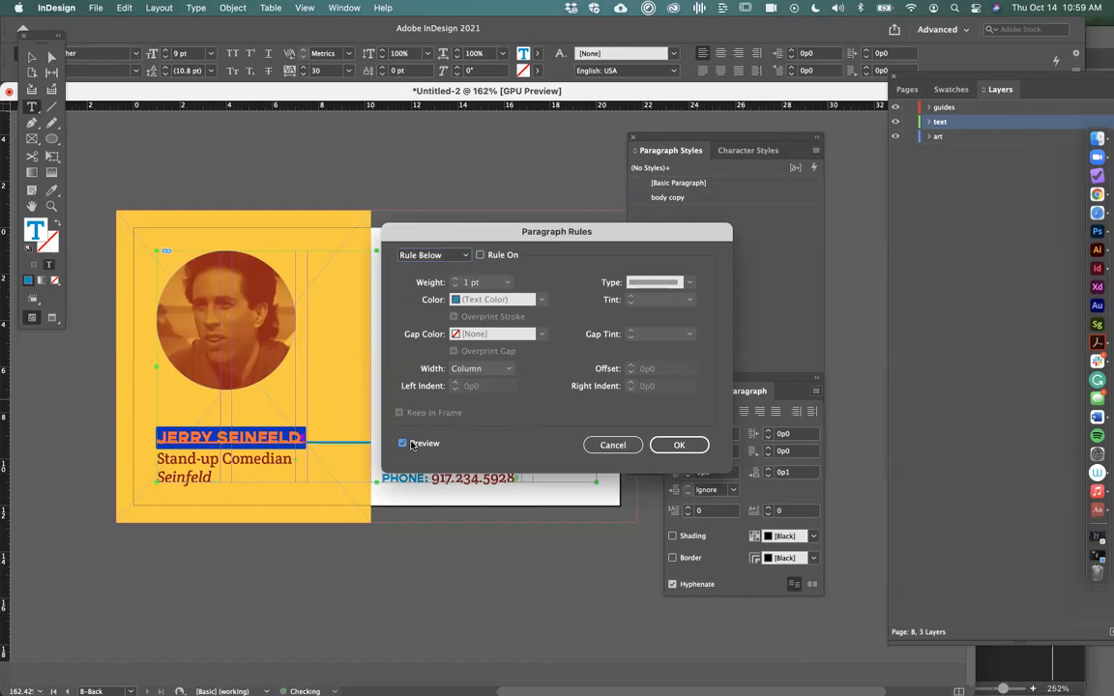
left_click_drag(516, 239, 699, 174)
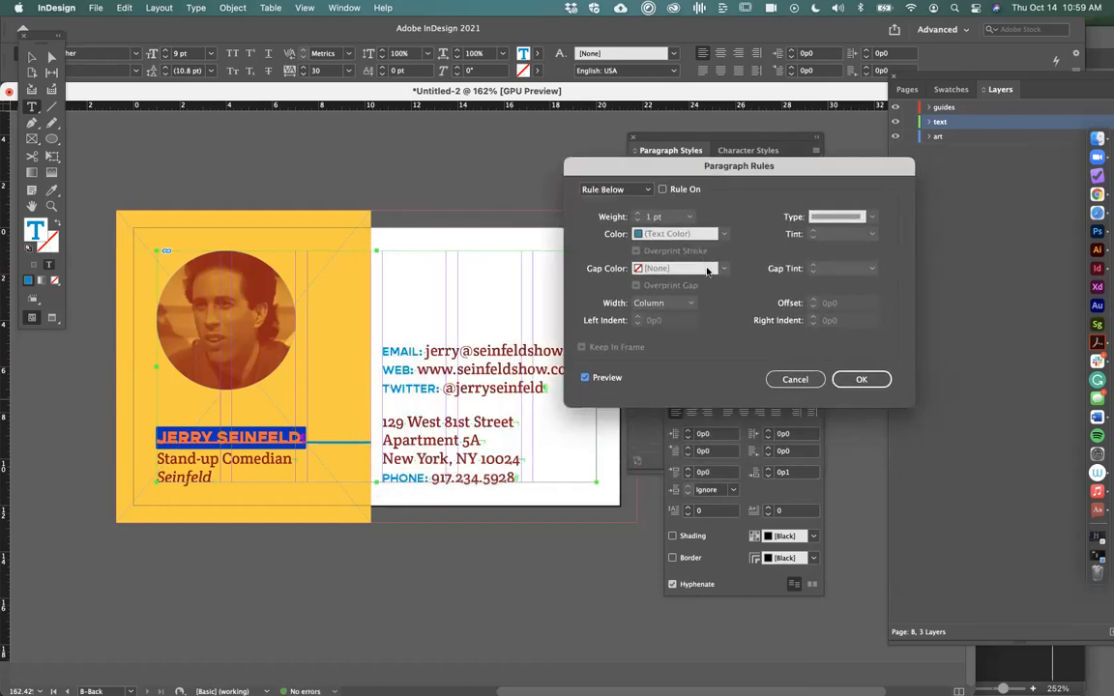
left_click(662, 190)
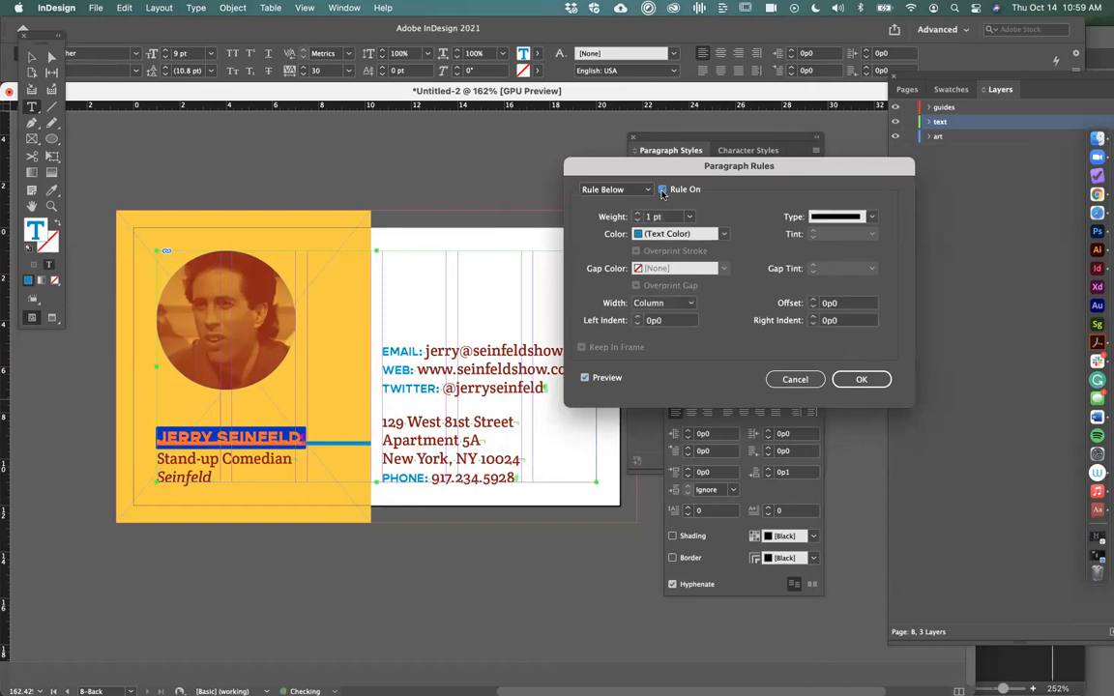
left_click(813, 300)
left_click(812, 300)
Turn off the paragraph rule above the cardholder's name and return to the Rule Below settings
left_click(619, 191)
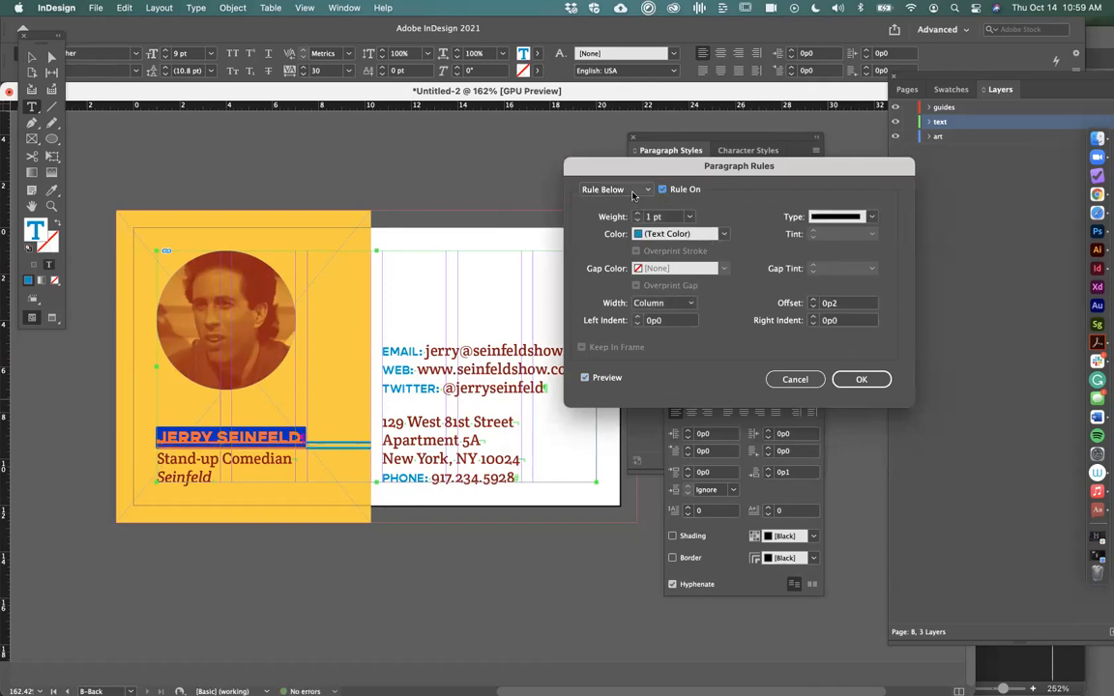
left_click(575, 178)
left_click(619, 189)
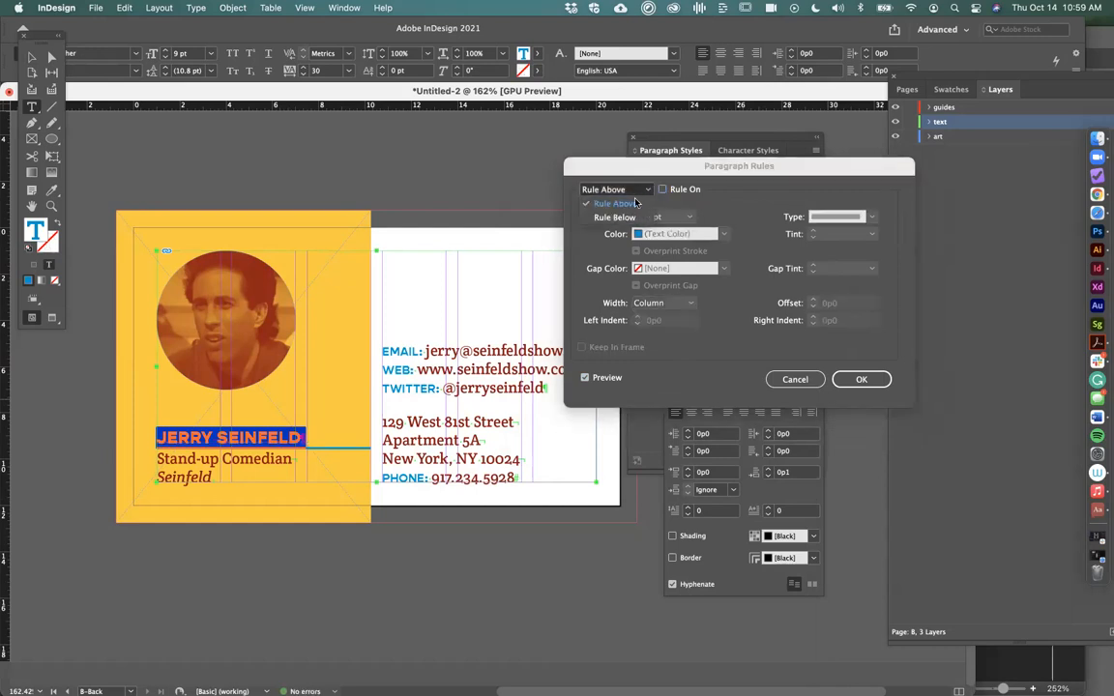
left_click(627, 204)
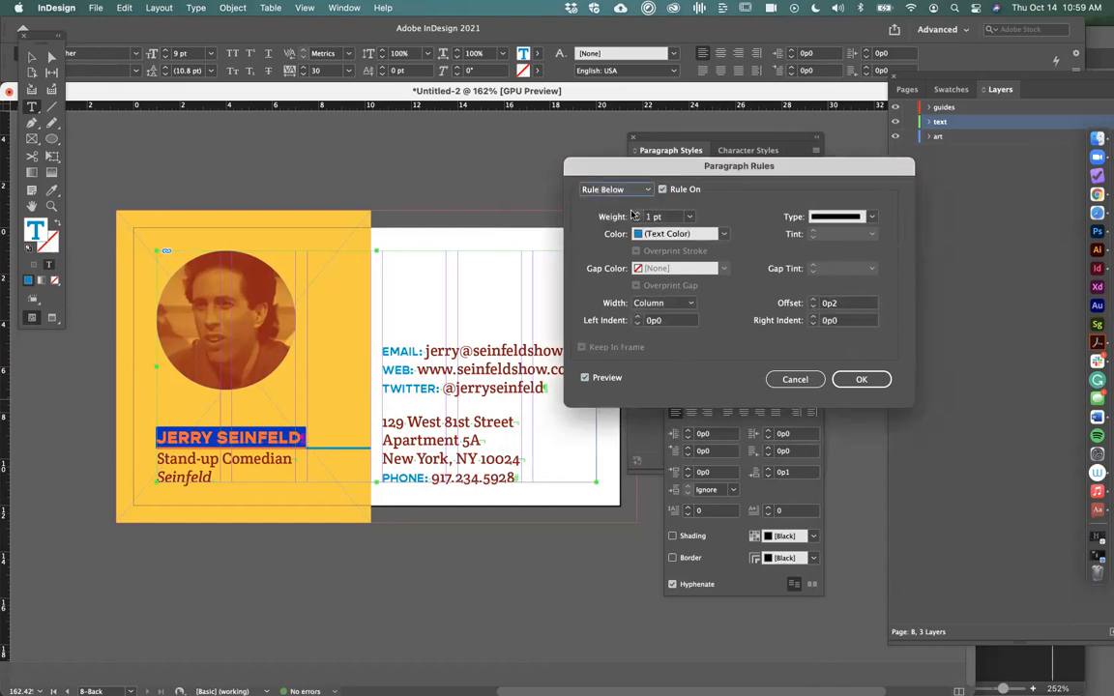
Try different right indents for the rule below the cardholder's name and accept the paragraph rule settings
left_click(815, 325)
left_click(814, 317)
left_click(814, 317)
left_click(813, 325)
left_click(813, 318)
left_click(814, 317)
left_click(853, 379)
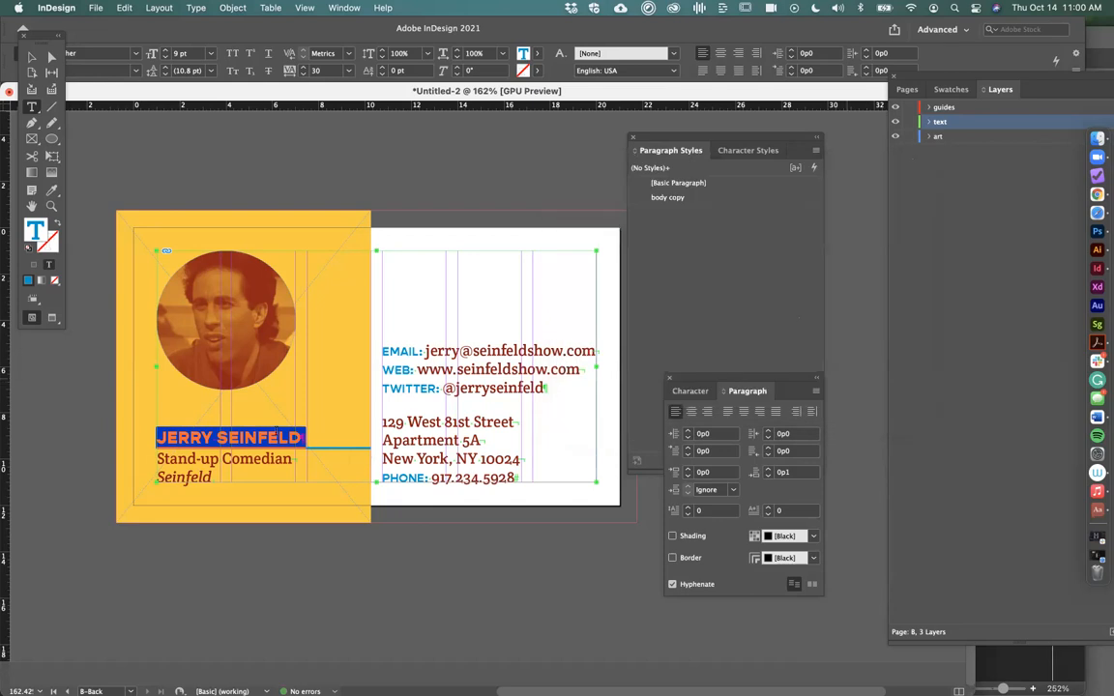
Create a paragraph style called name from the formatted cardholder's name line, checking its Rule Below settings before accepting
left_click(280, 437)
triple_click(281, 437)
left_click(817, 149)
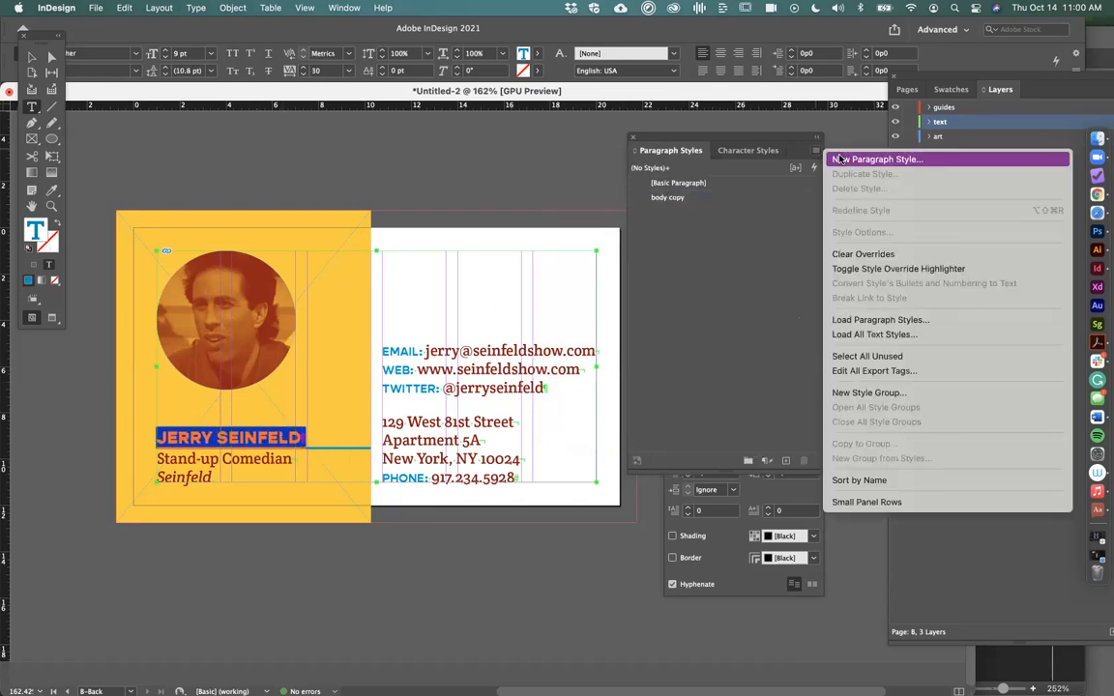
left_click(838, 153)
type("name")
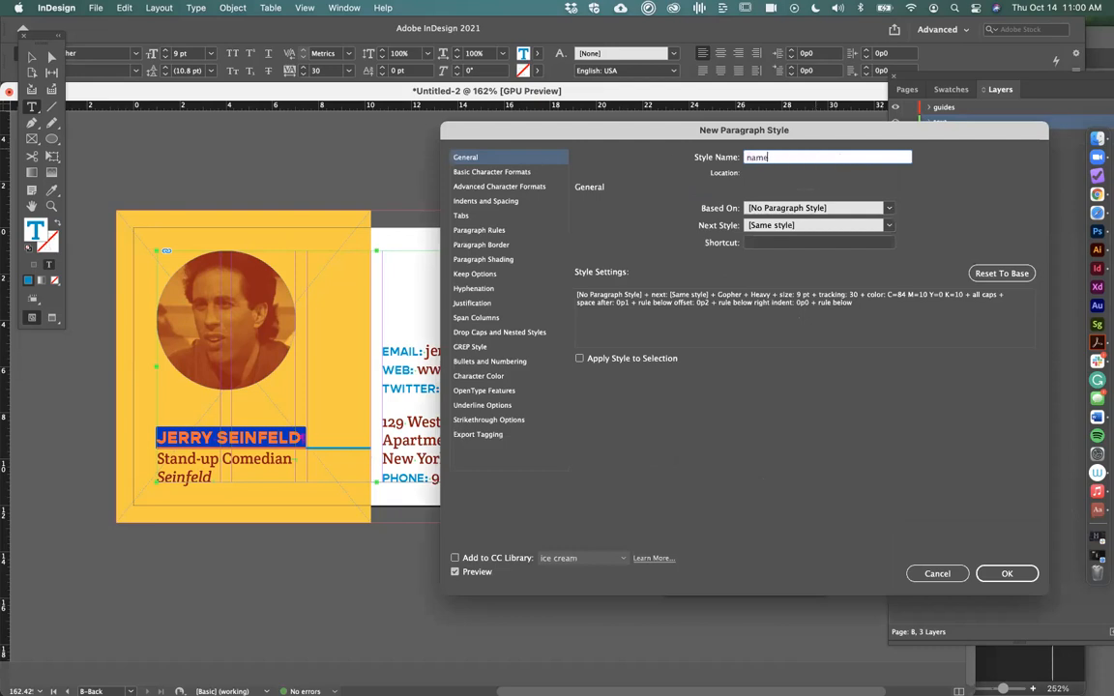
left_click(474, 229)
left_click(619, 207)
left_click(615, 224)
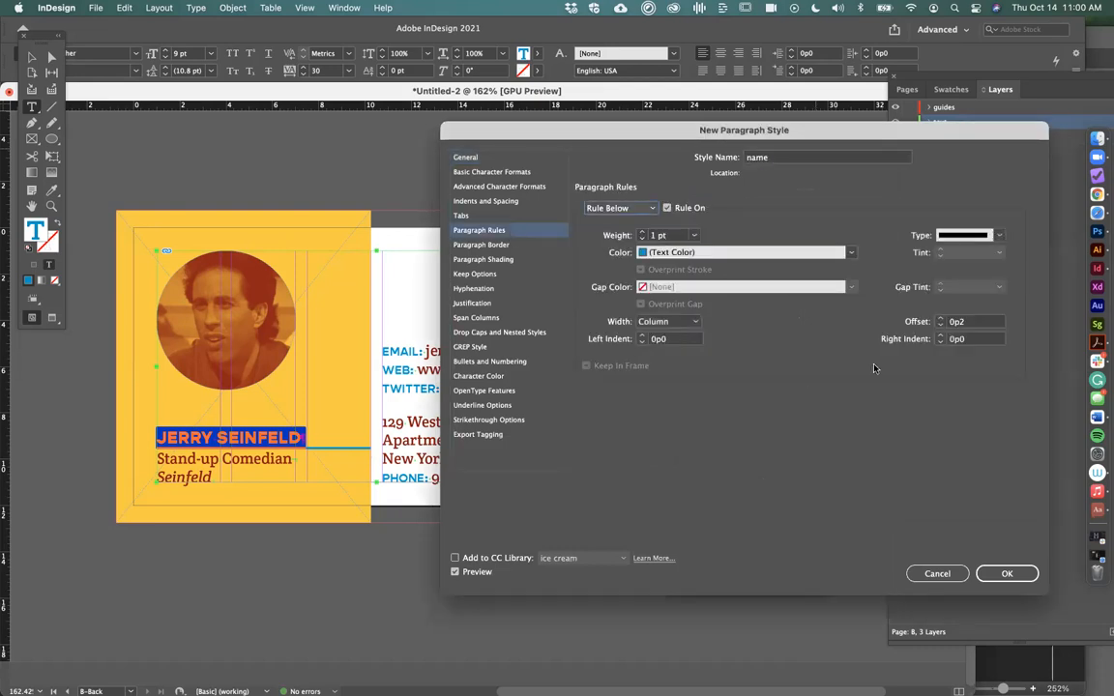
left_click(1007, 573)
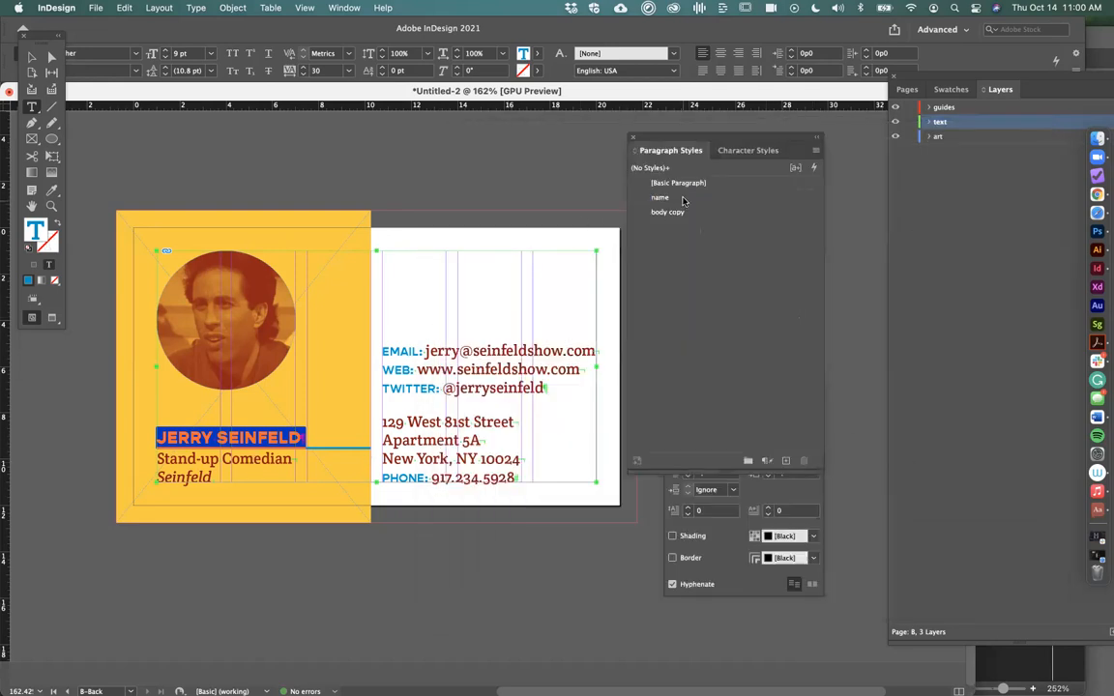
Apply the name paragraph style to the cardholder's name line, testing it by switching to body copy and back
left_click(652, 198)
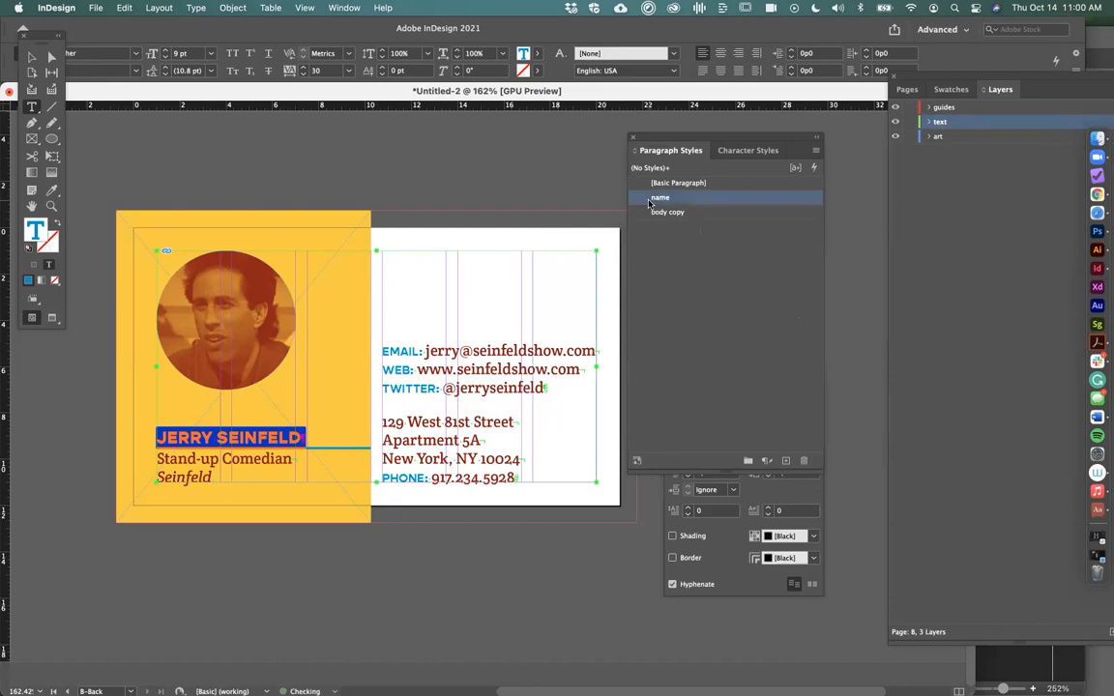
left_click(280, 459)
triple_click(277, 439)
left_click(669, 213)
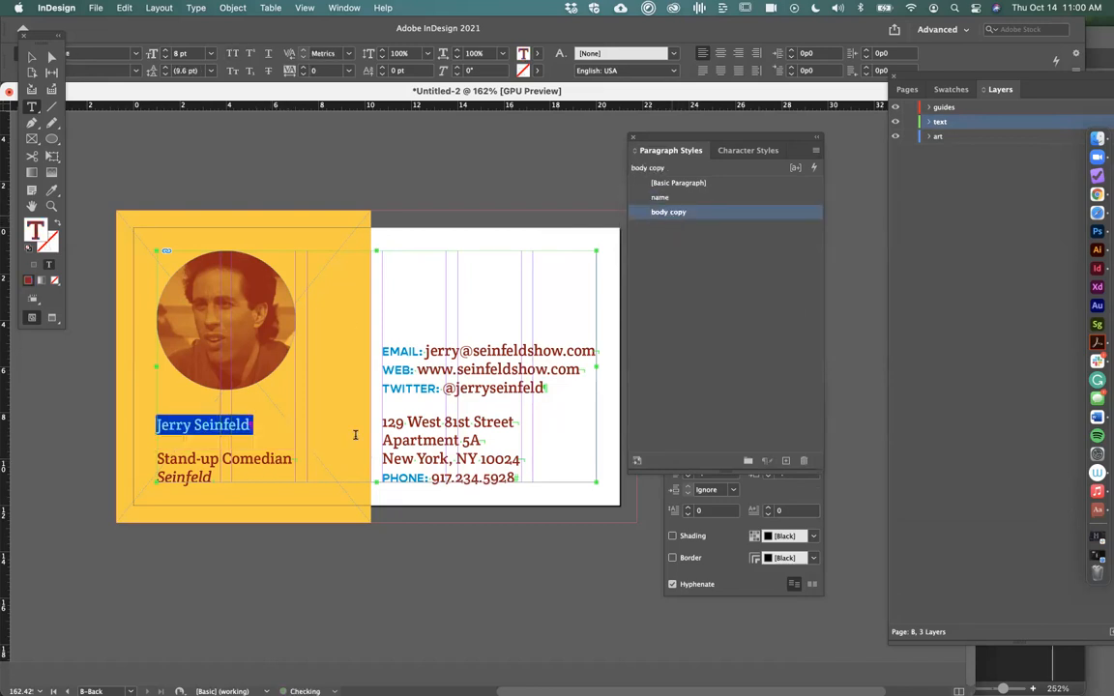
left_click(654, 197)
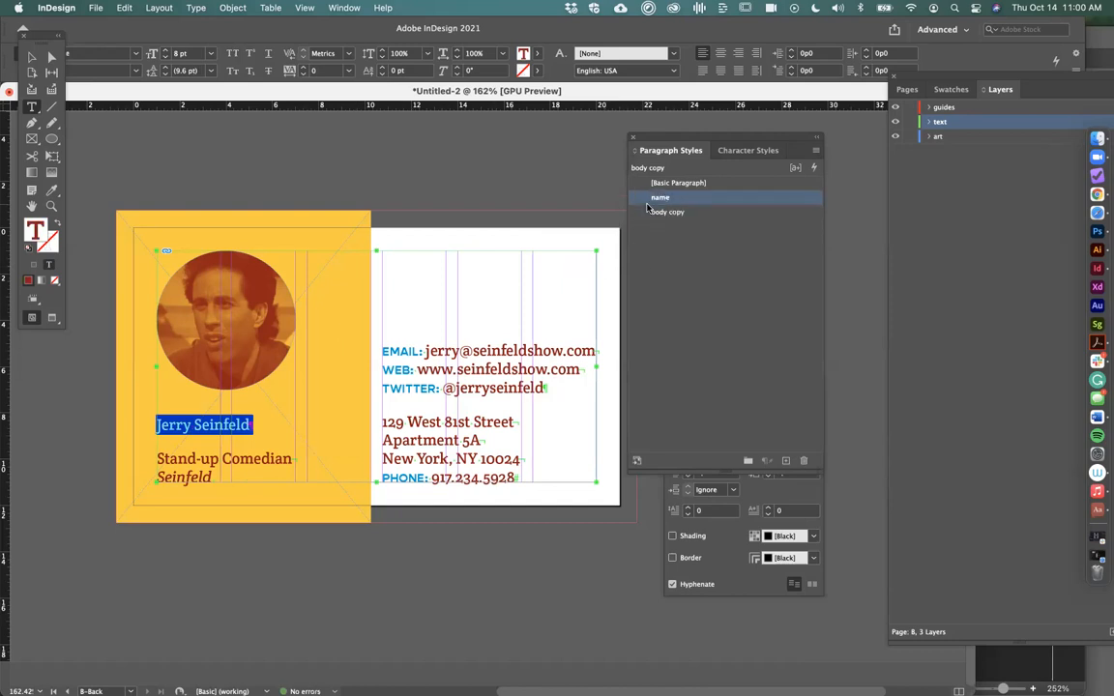
Deselect the text frame and preview the finished card back without guides or frame edges
left_click(255, 456)
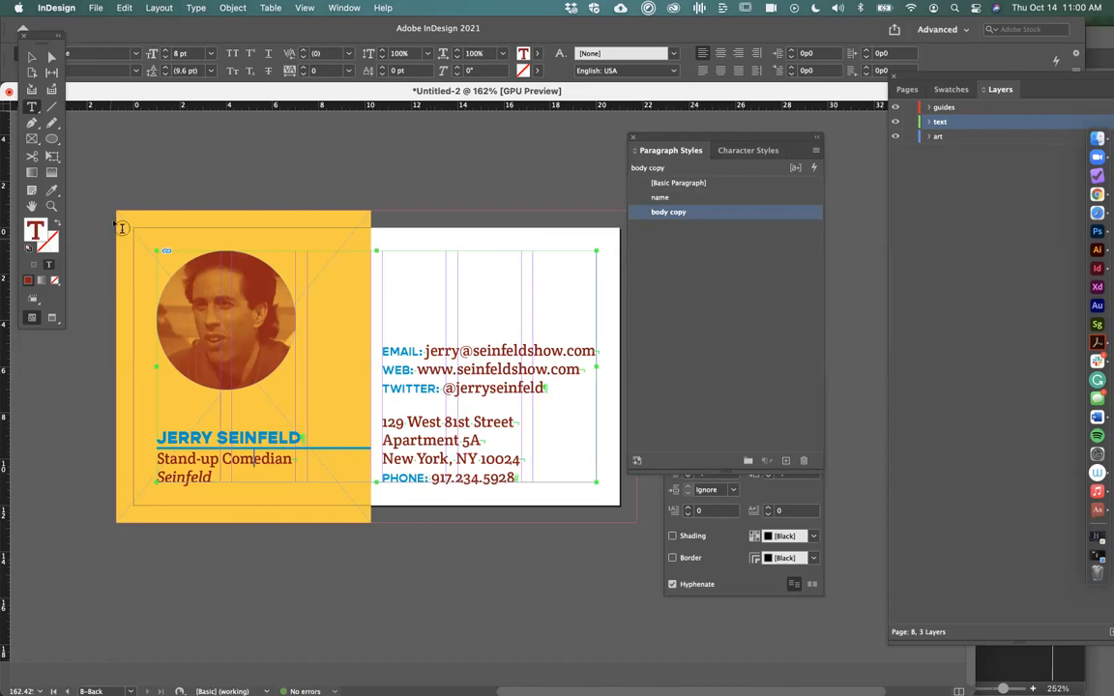
left_click(31, 62)
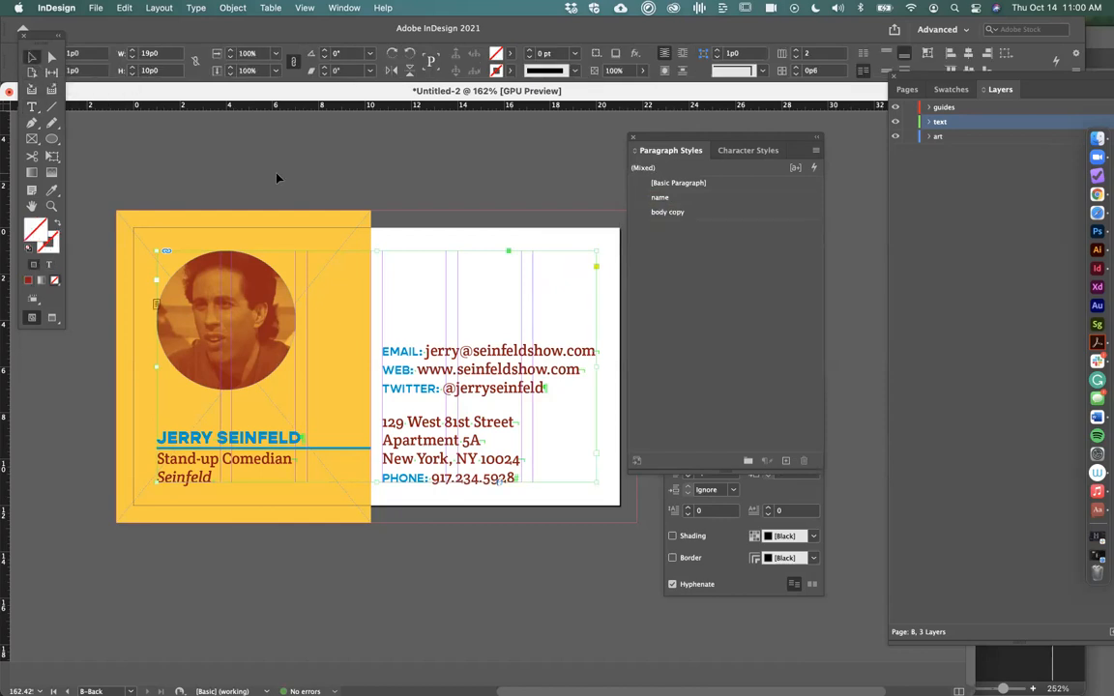
key("w")
left_click(440, 592)
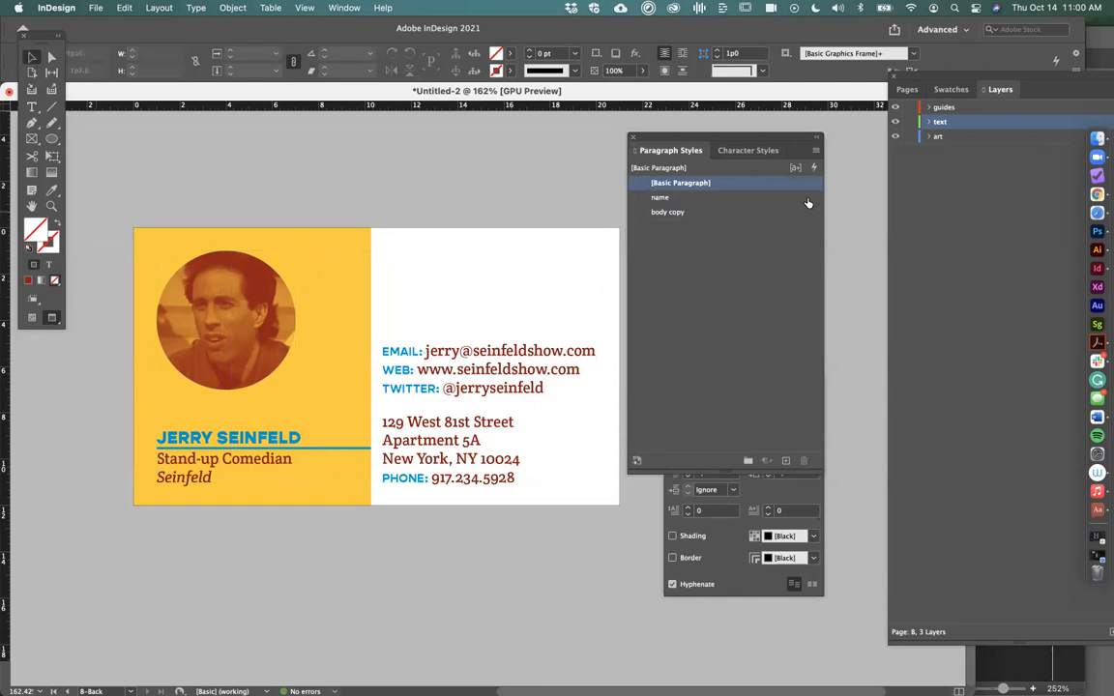
Rearrange the floating panels so the Pages panel is fully visible and Paragraph Styles sits out of the way
left_click_drag(634, 137, 998, 134)
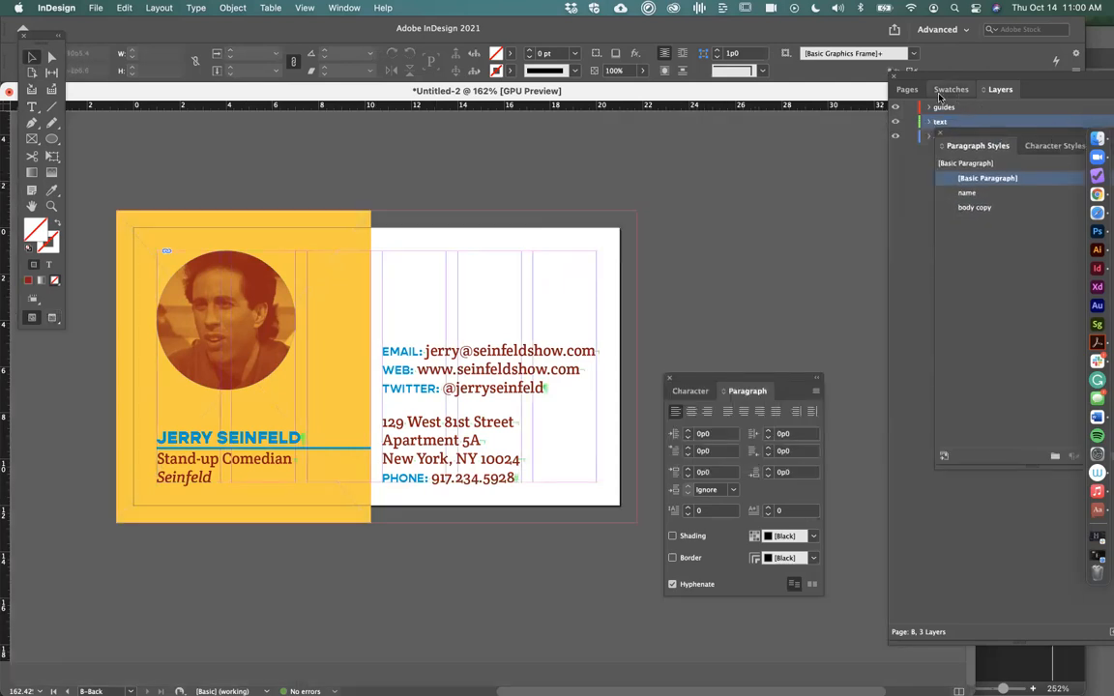
left_click(907, 90)
left_click_drag(936, 76, 716, 73)
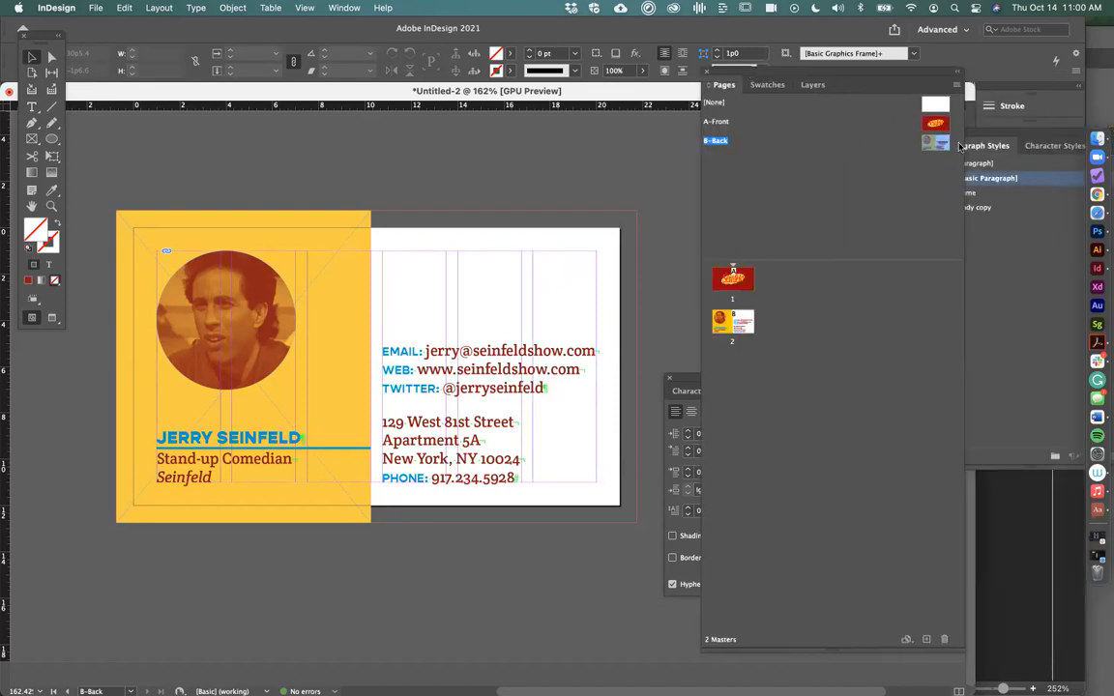
scroll(237, 305, "up", 3)
scroll(237, 307, "down", 2)
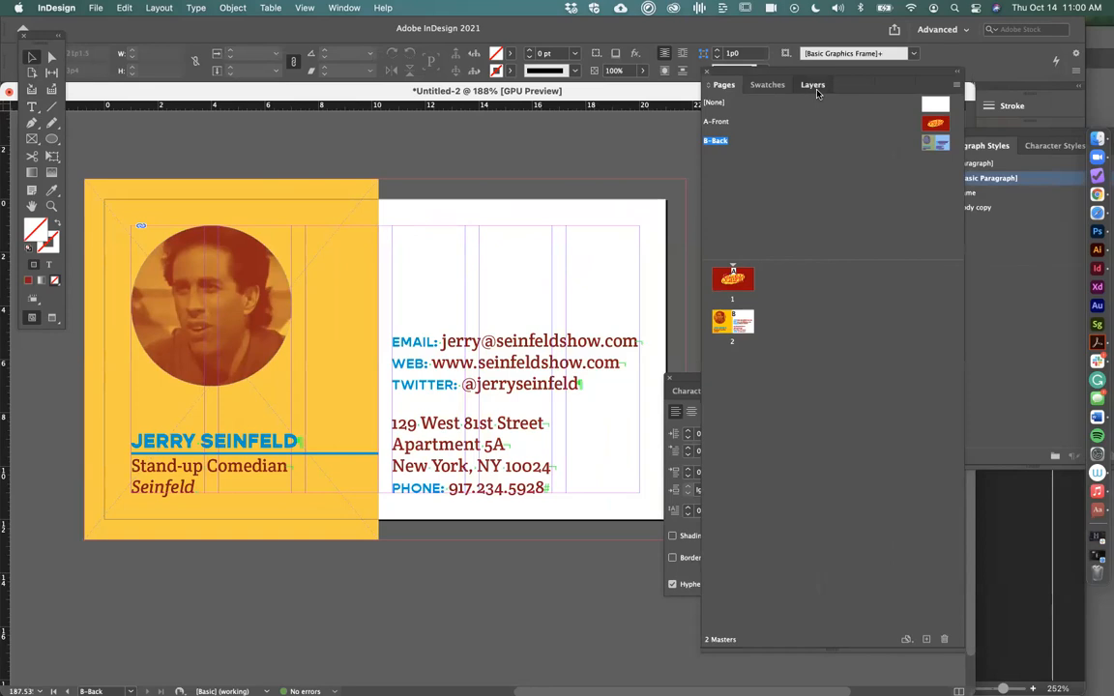
Try moving the text frame on the B-Back master and undo the move
left_click(807, 87)
left_click(270, 326)
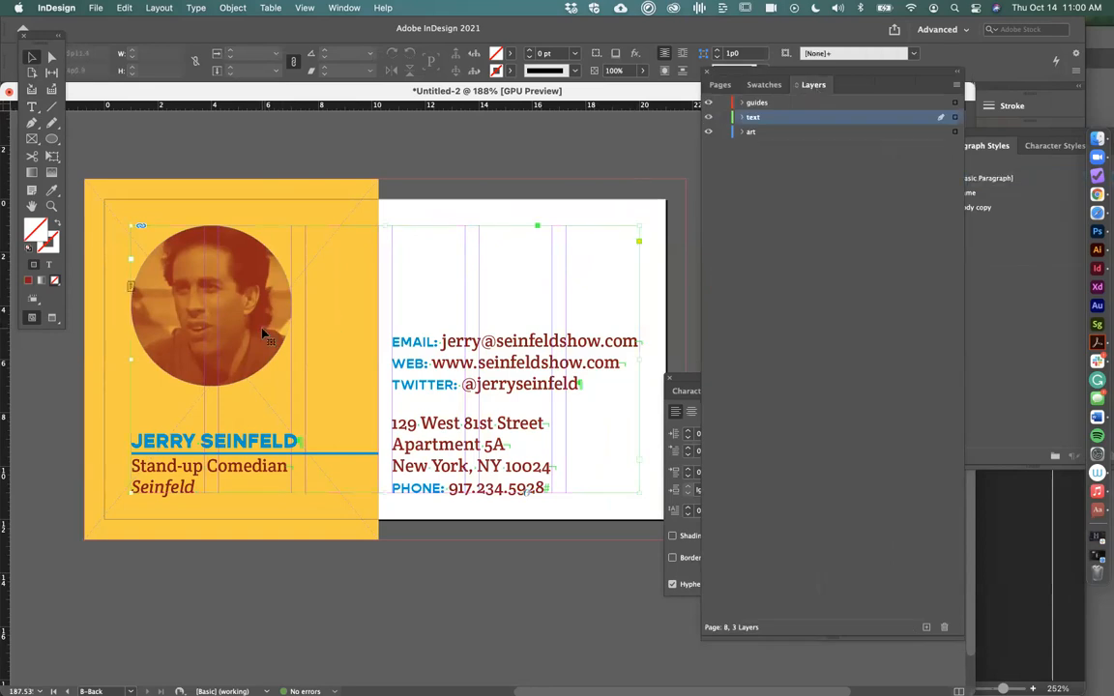
left_click_drag(264, 316, 365, 307)
key("super+z")
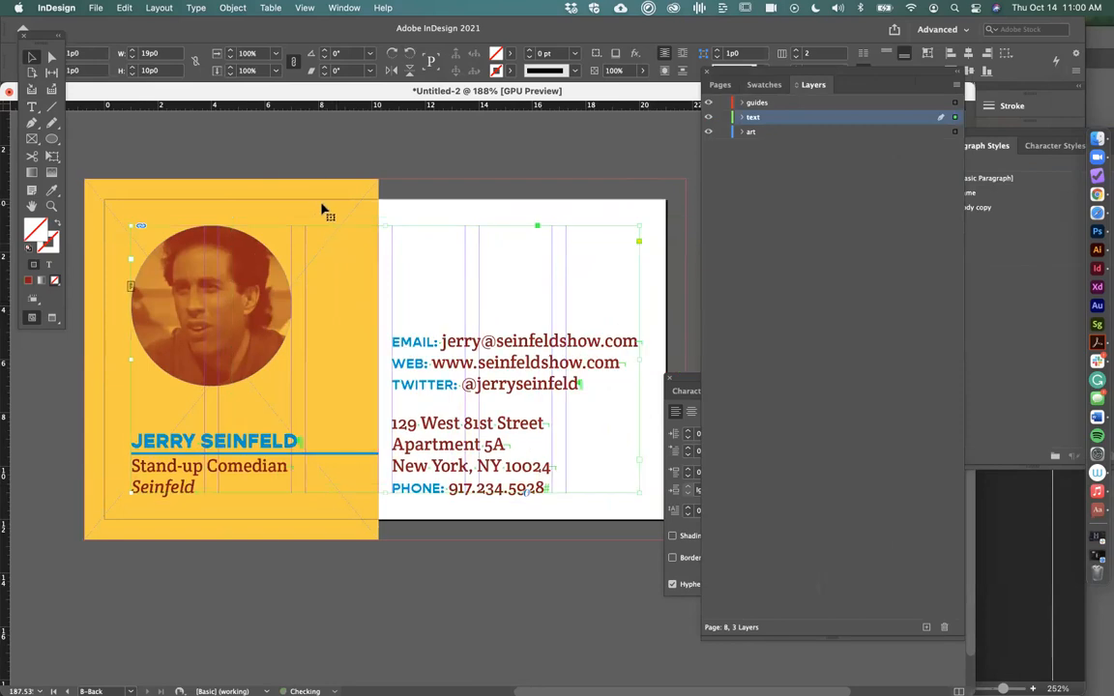
left_click(320, 205)
left_click(474, 298)
Go to page 2 and add a third page based on the B-Back master
left_click(721, 85)
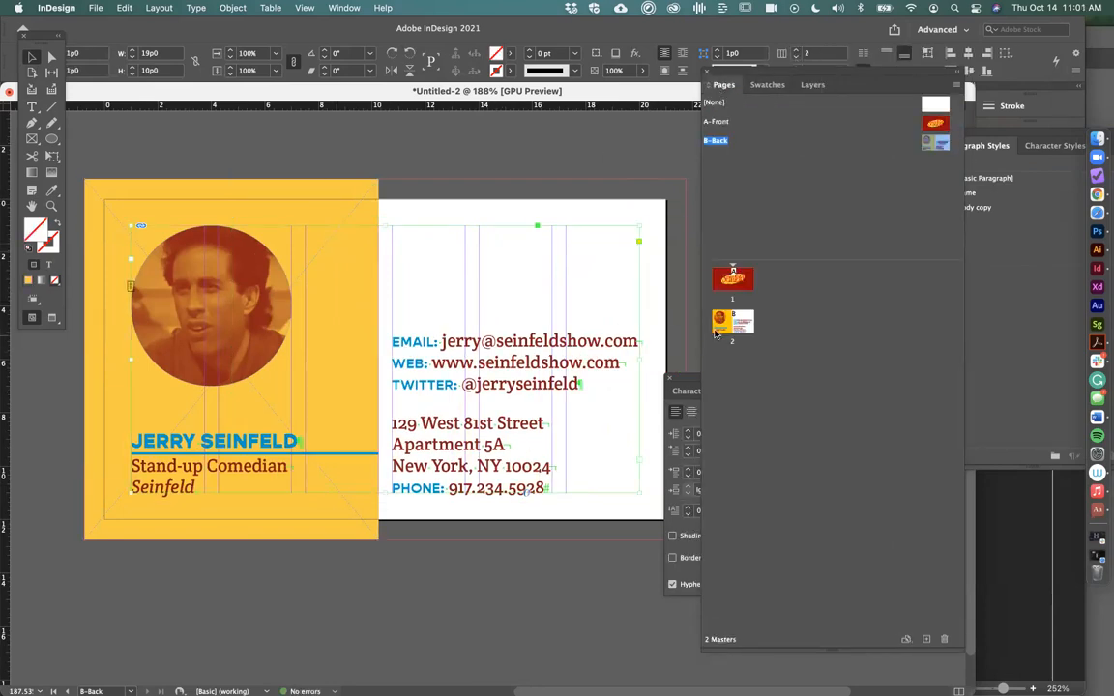
double_click(733, 322)
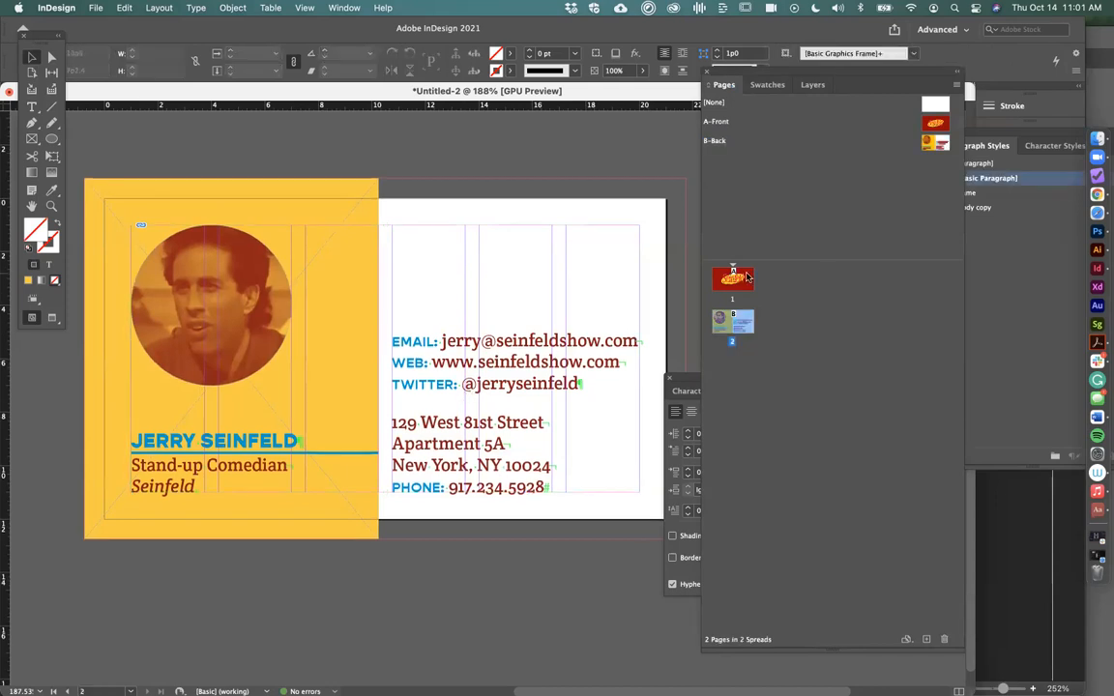
left_click_drag(745, 277, 736, 272)
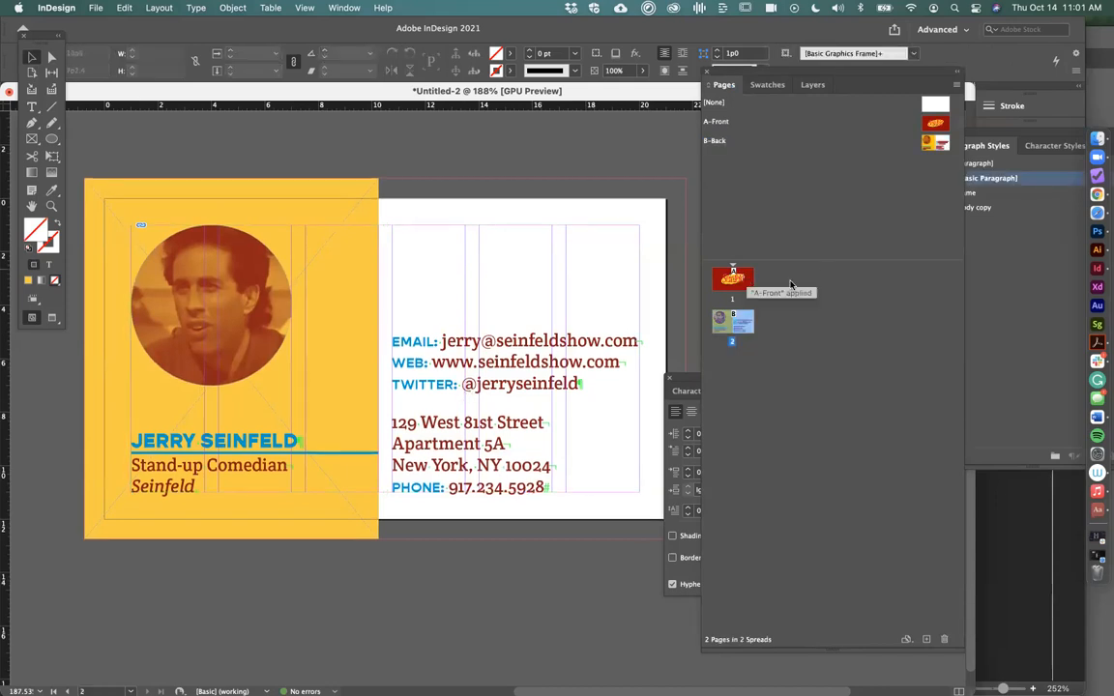
left_click_drag(936, 145, 735, 308)
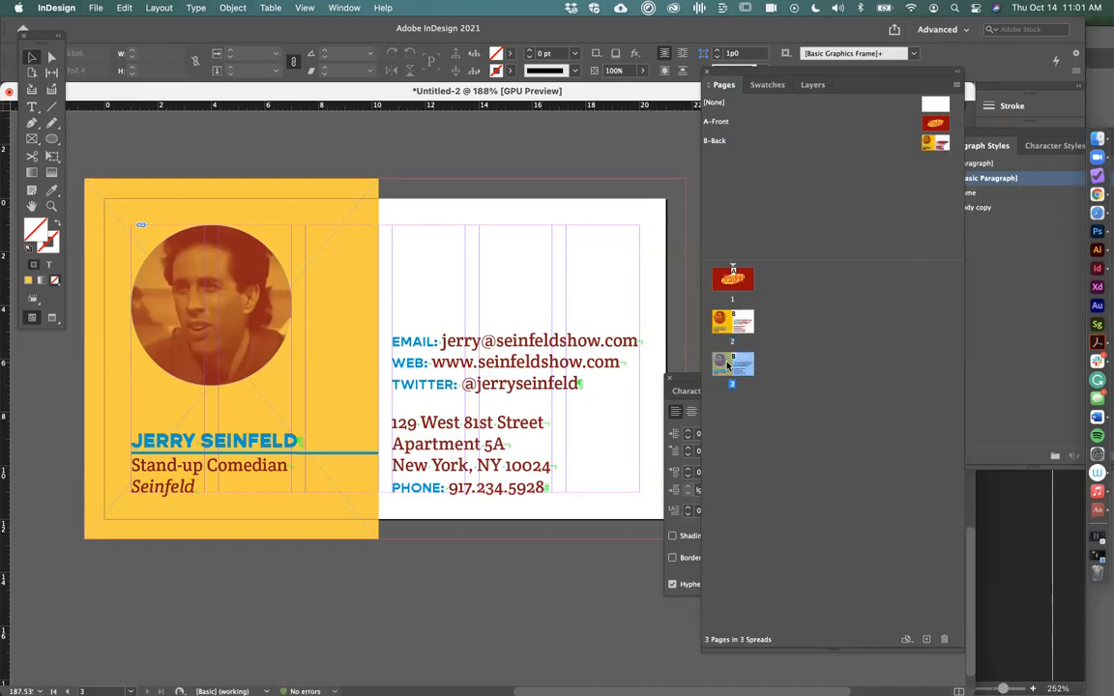
Override the master text frame on page 3, then try moving it and undo the move
scroll(292, 310, "down", 3)
scroll(344, 412, "up", 2)
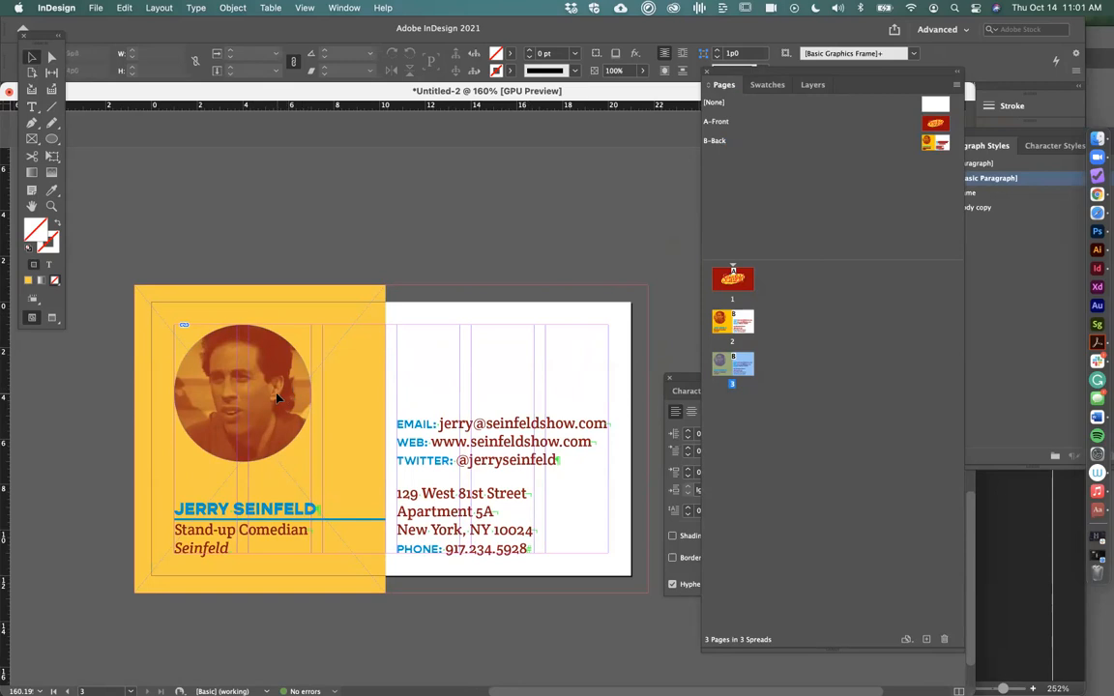
key("super+a")
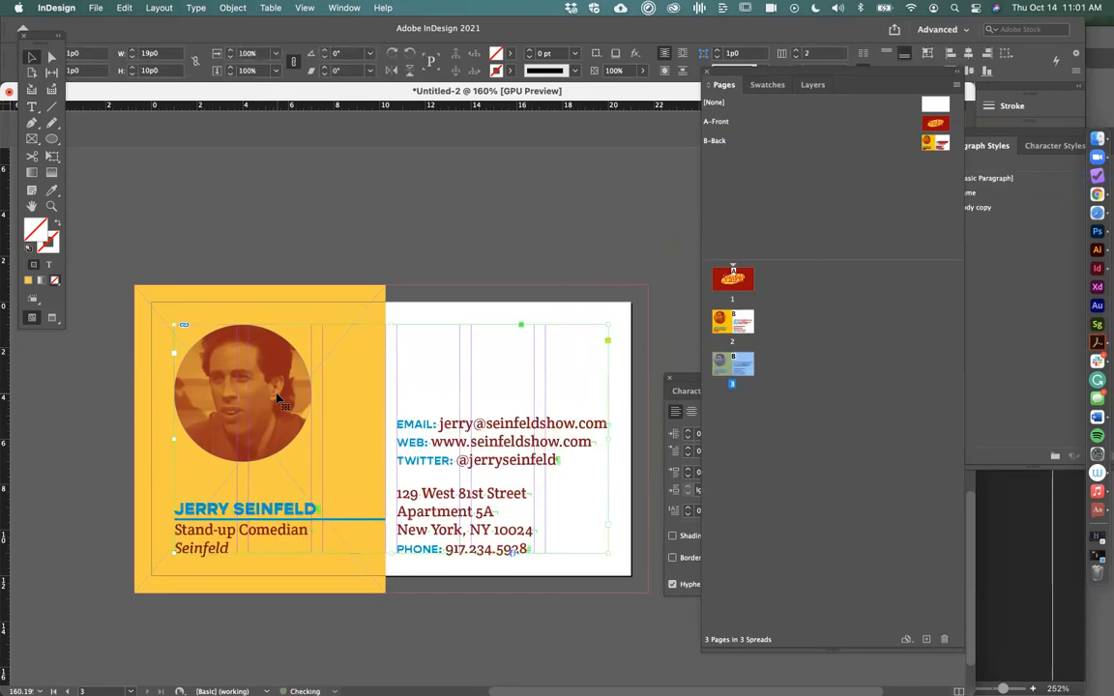
left_click_drag(277, 396, 517, 348)
key("super+z")
Lock the text layer and override the circular portrait frame on page 3, undoing a trial move
left_click(810, 85)
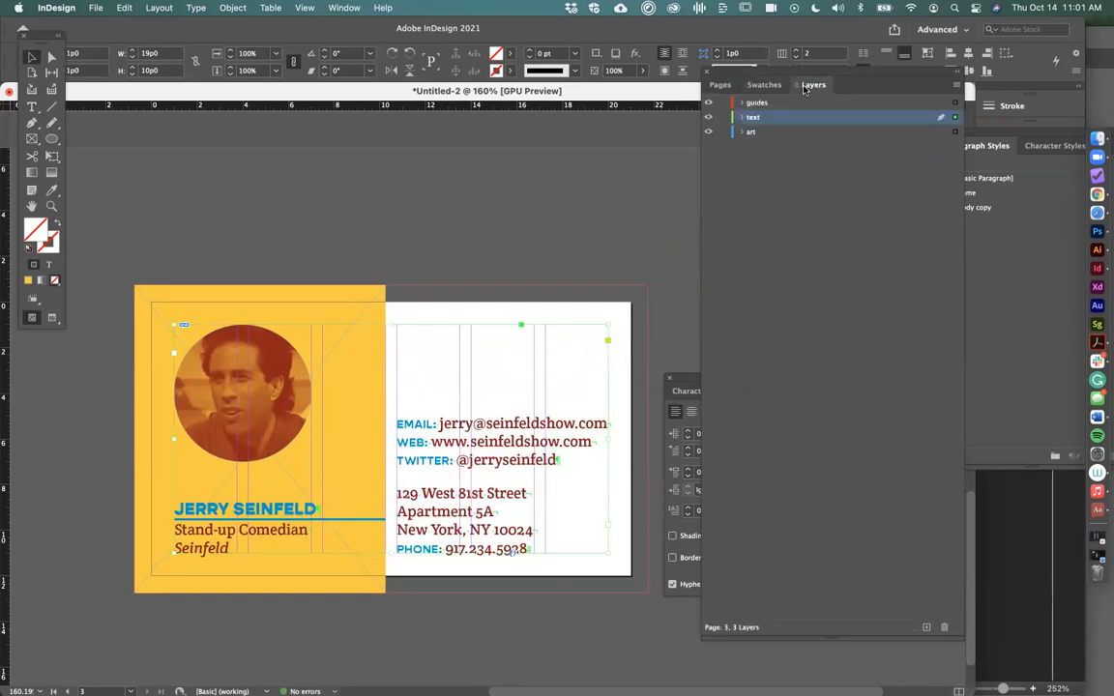
left_click(723, 117)
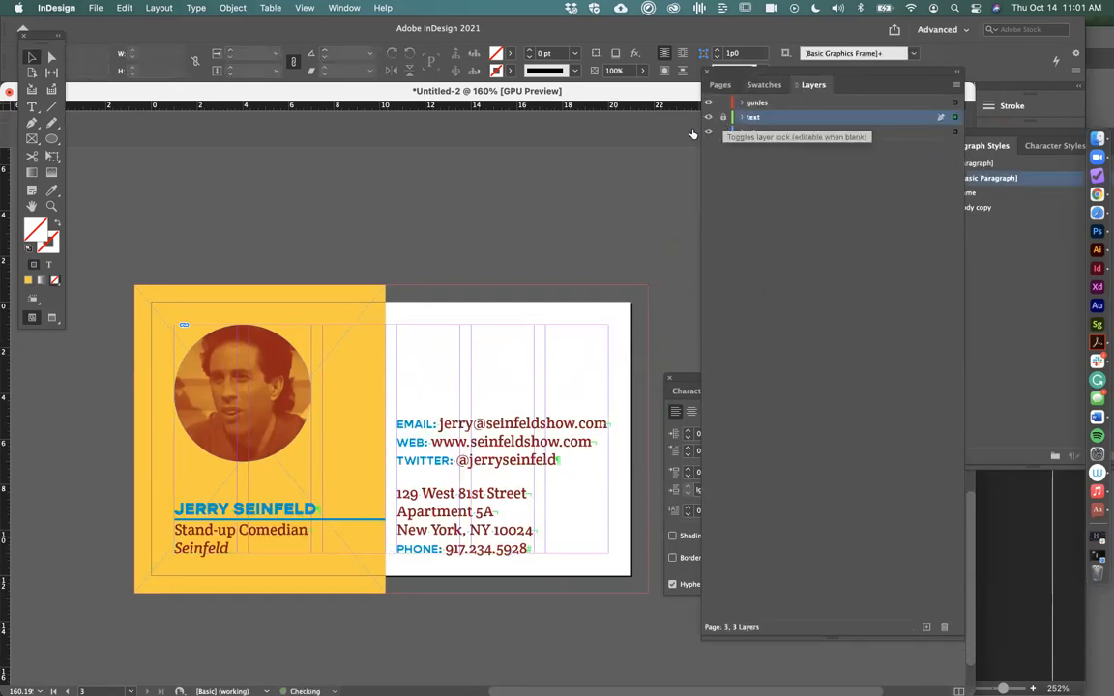
left_click(278, 386)
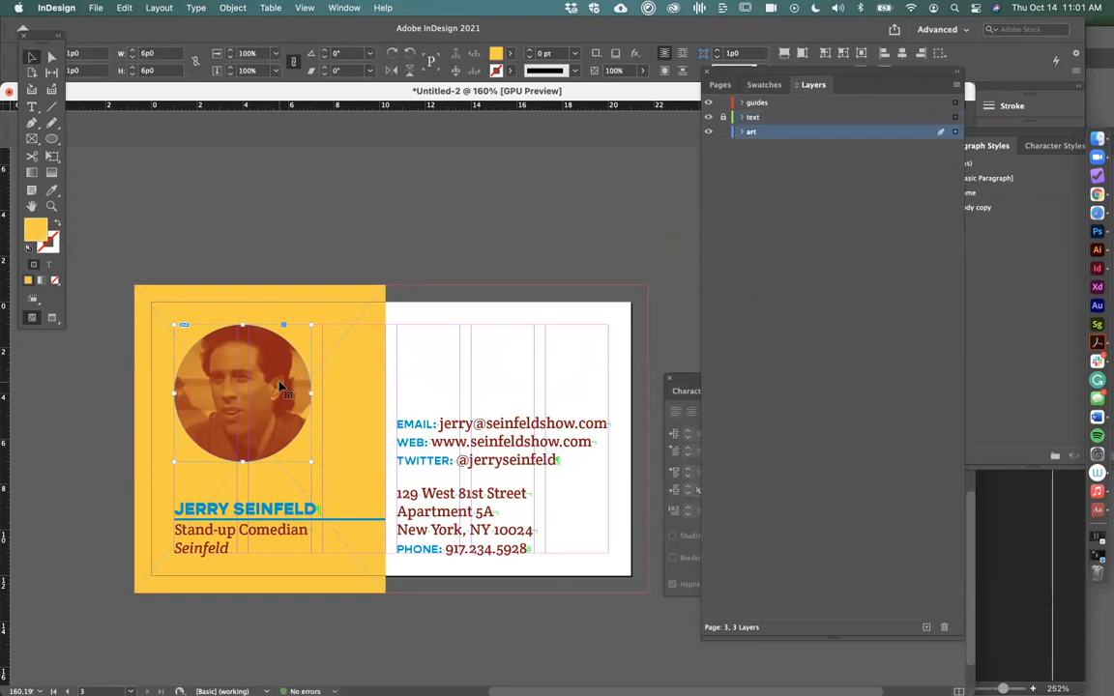
left_click_drag(280, 384, 364, 371)
key("super+z")
Replace the portrait on page 3 with a different photo, then scale and reposition it inside the circular frame
key("super+d")
double_click(329, 170)
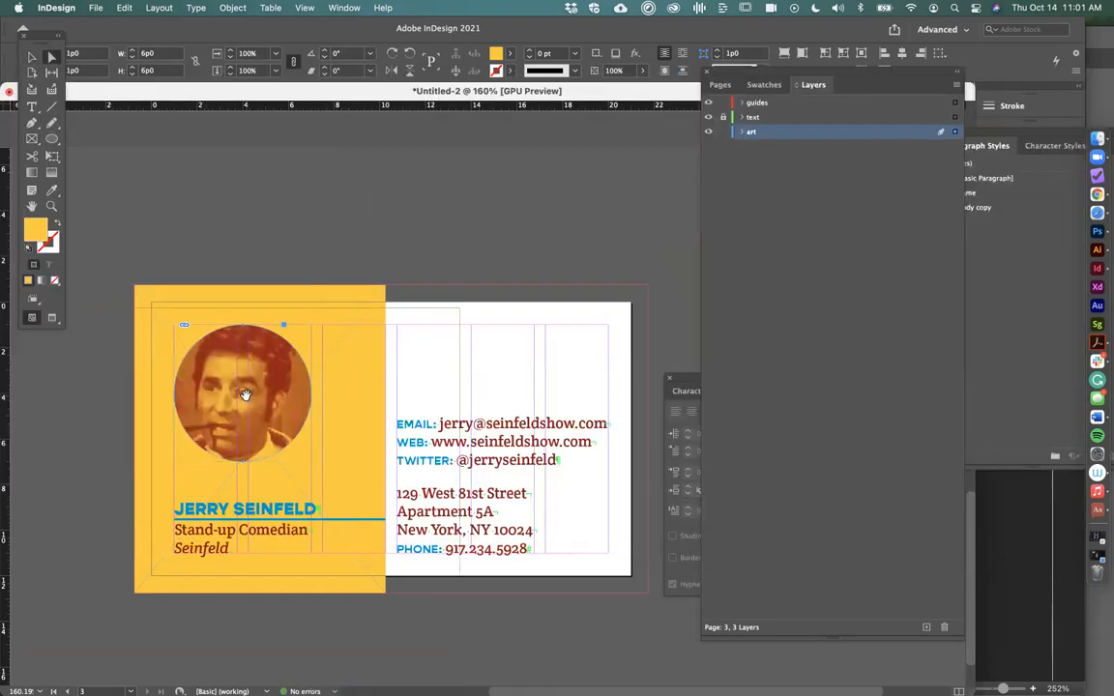
left_click_drag(244, 395, 227, 390)
left_click_drag(466, 299, 432, 326)
left_click_drag(280, 386, 276, 377)
left_click(462, 225)
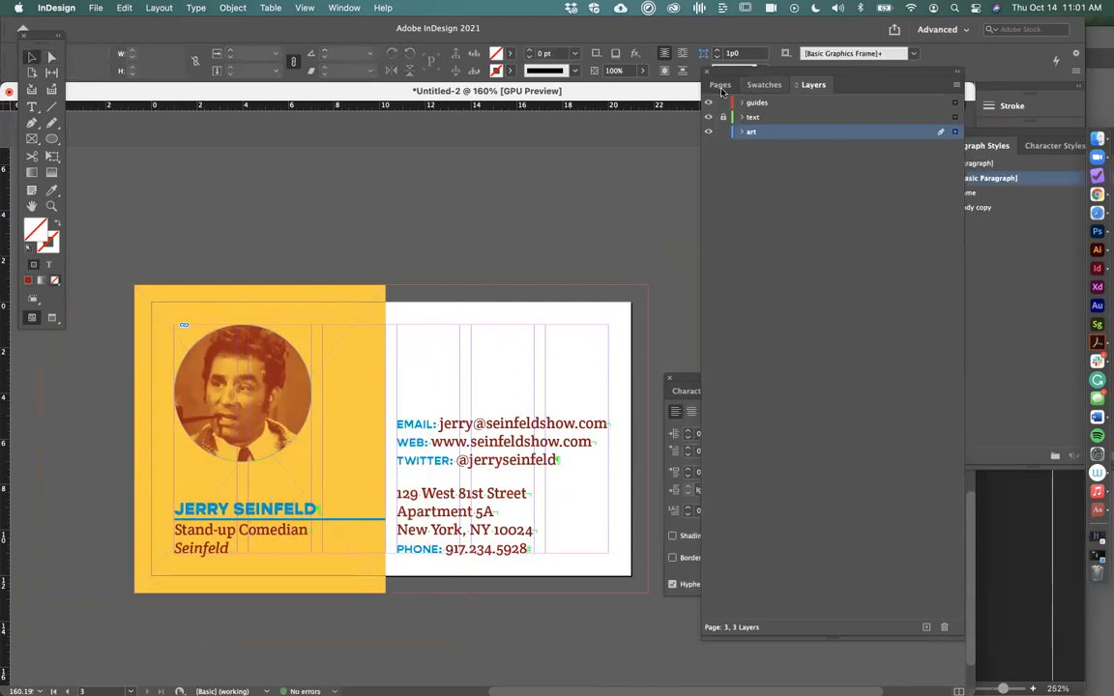
On the B-Back master, recolor the portrait image inside its circular frame with the [Black] swatch
left_click(720, 85)
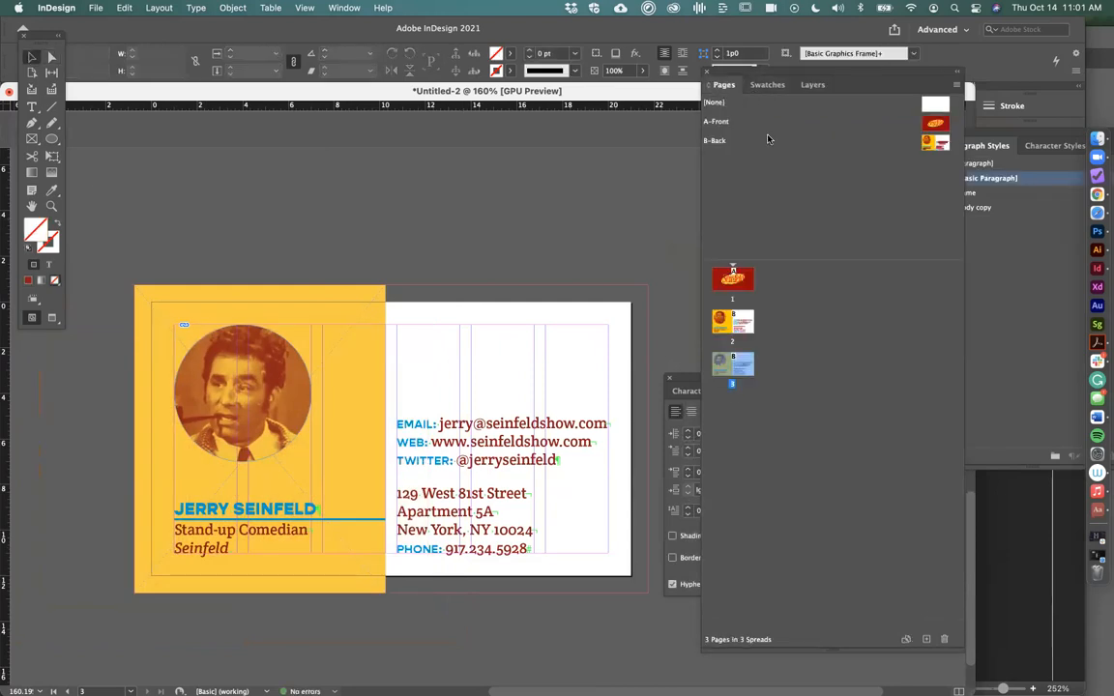
double_click(934, 143)
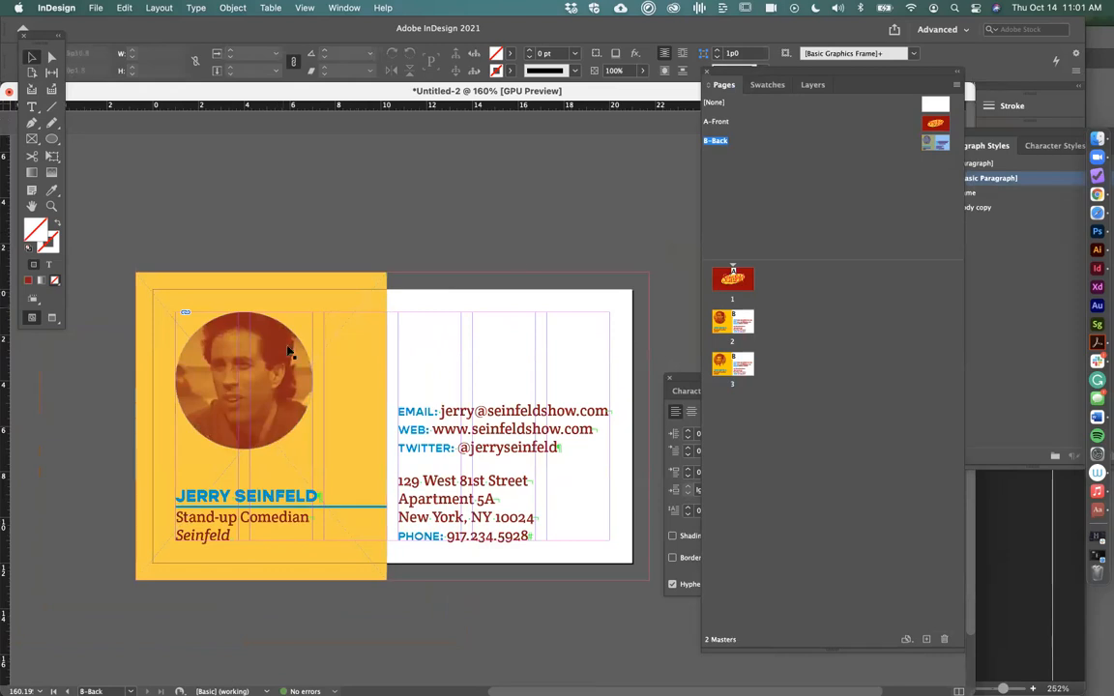
left_click(254, 313)
left_click(338, 8)
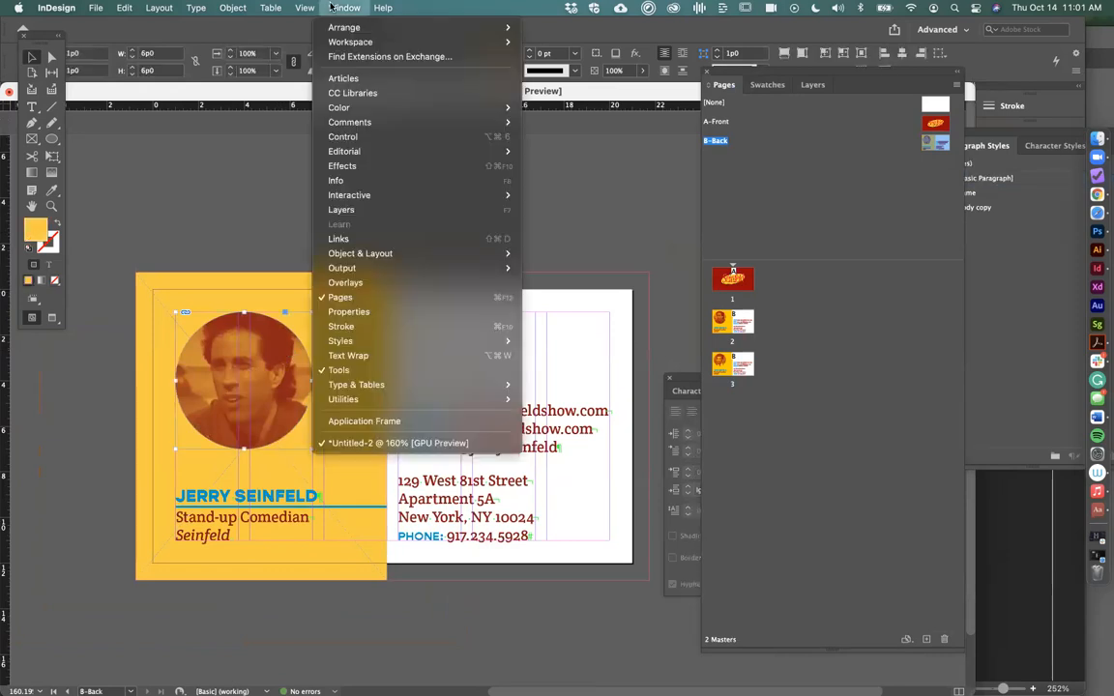
mouse_move(484, 107)
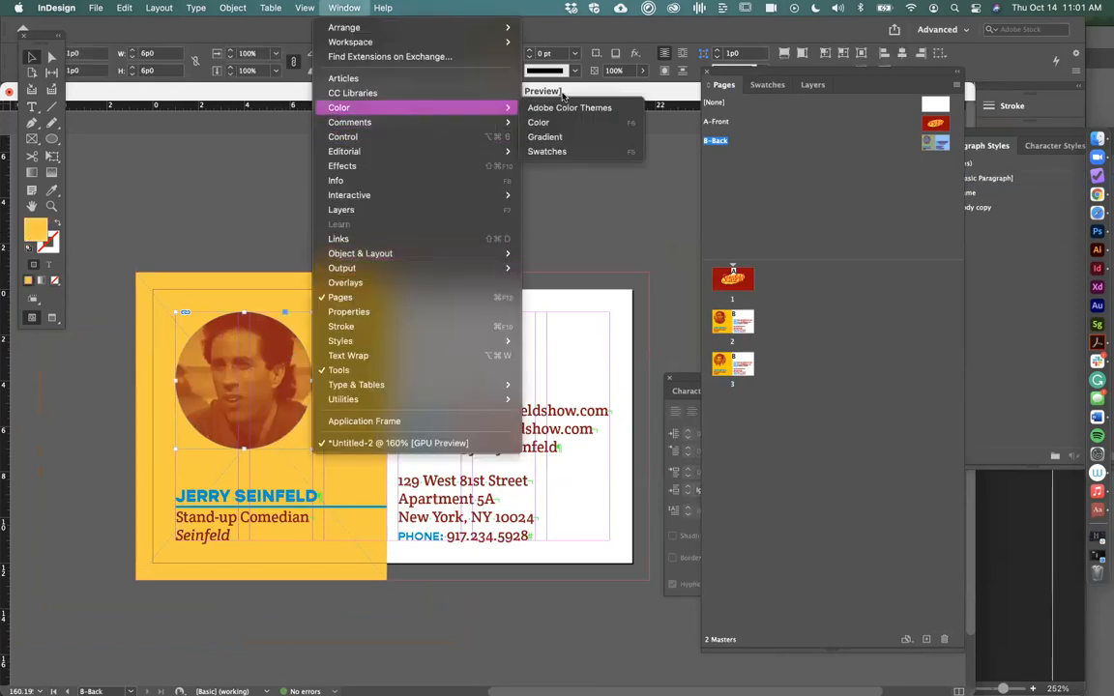
left_click(546, 152)
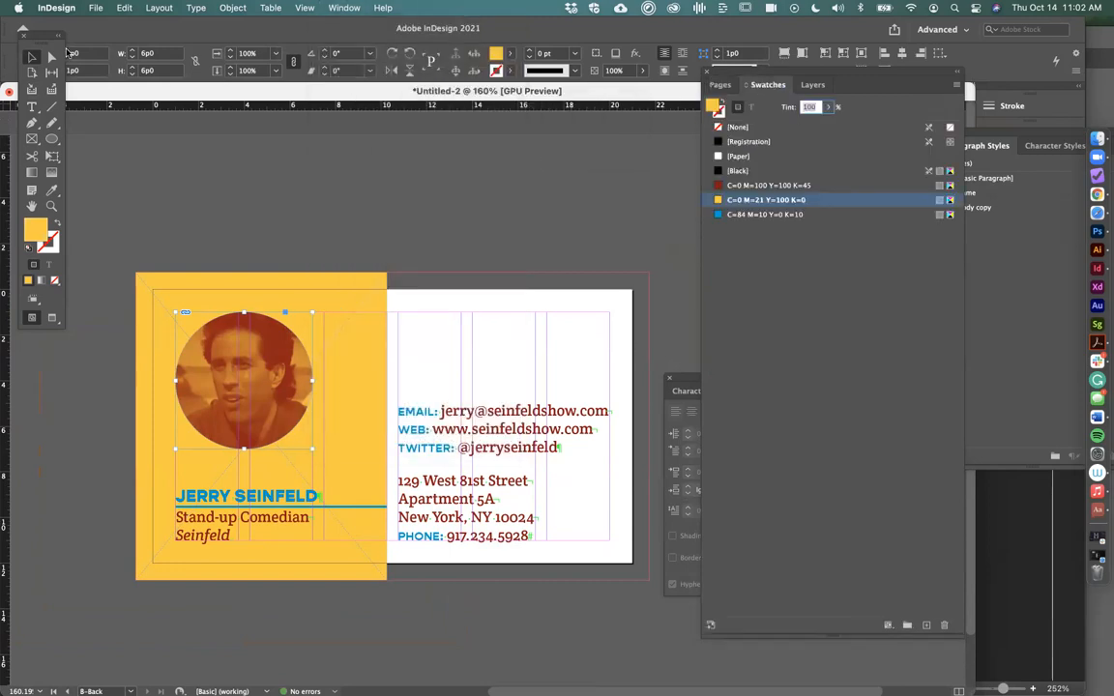
left_click(53, 56)
left_click(211, 309)
left_click(745, 185)
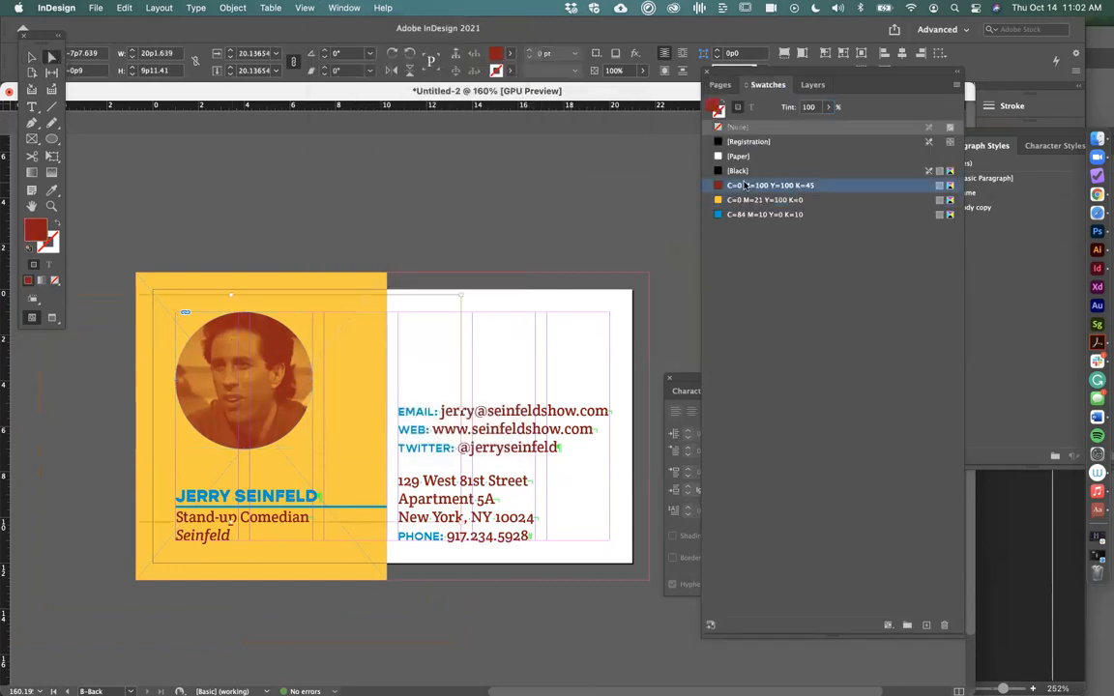
left_click(735, 171)
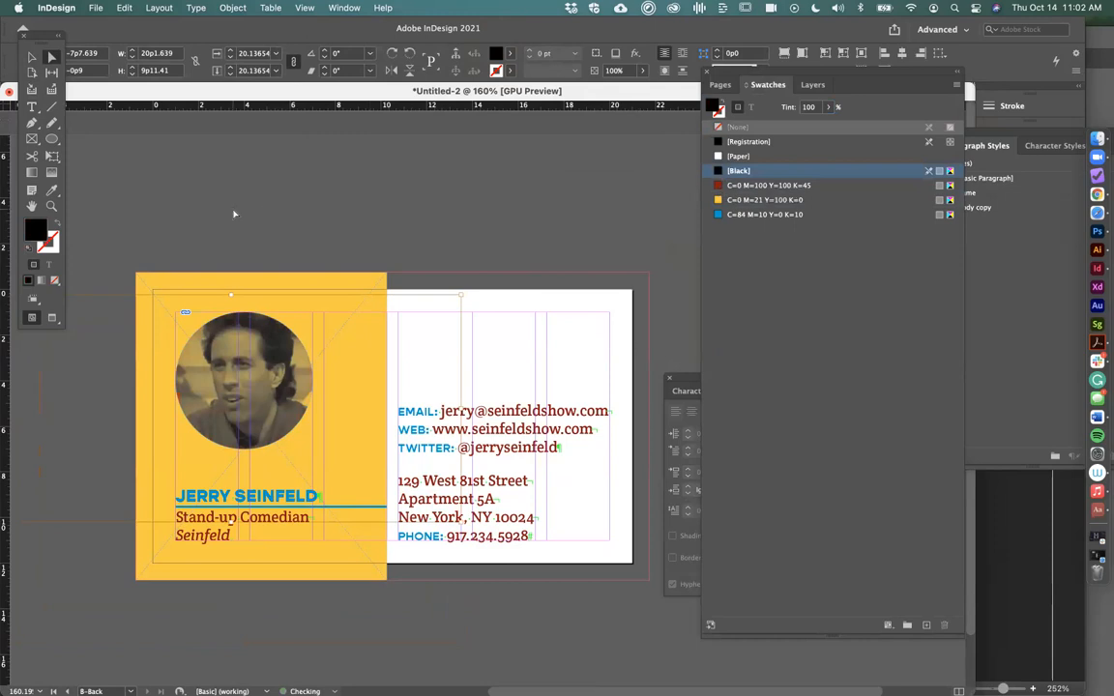
Return to page 2 to check how the master's portrait color change carries over
left_click(36, 60)
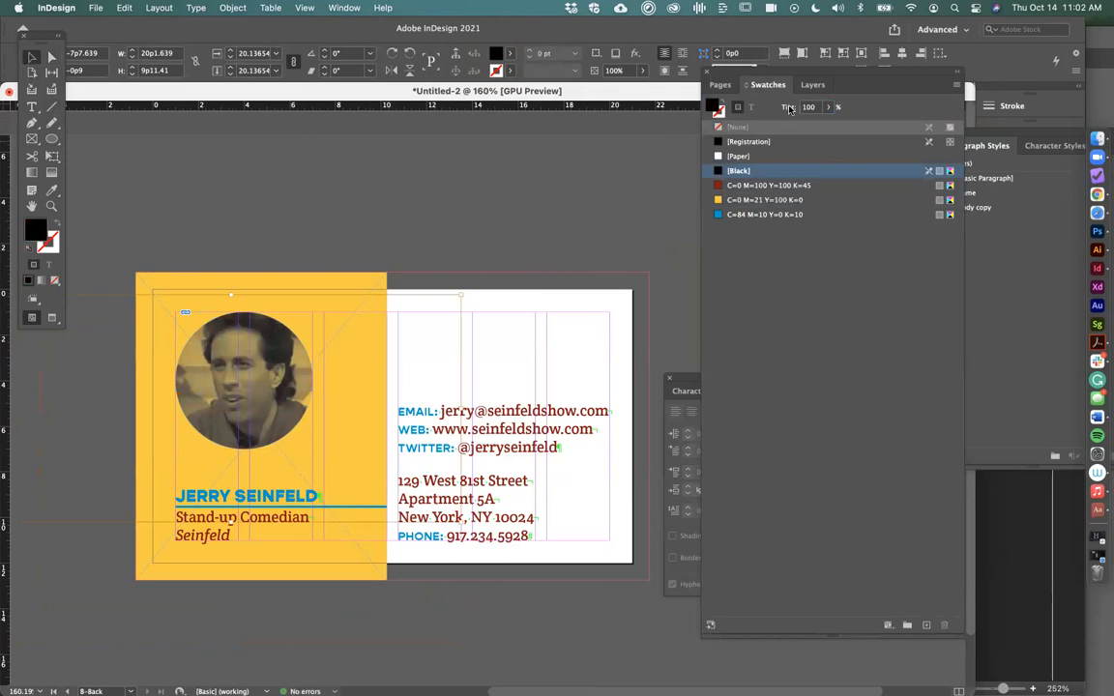
left_click(722, 85)
double_click(725, 321)
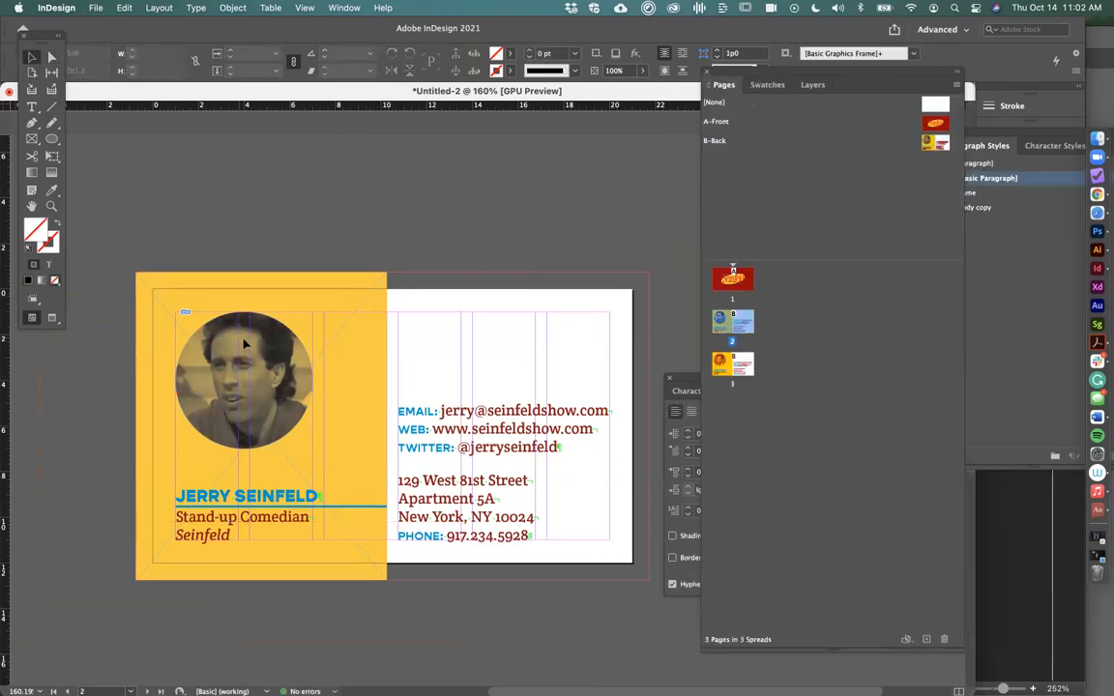
Try moving the circular portrait frame on the B-Back master one column to the right, check page 3, and undo the move
double_click(722, 365)
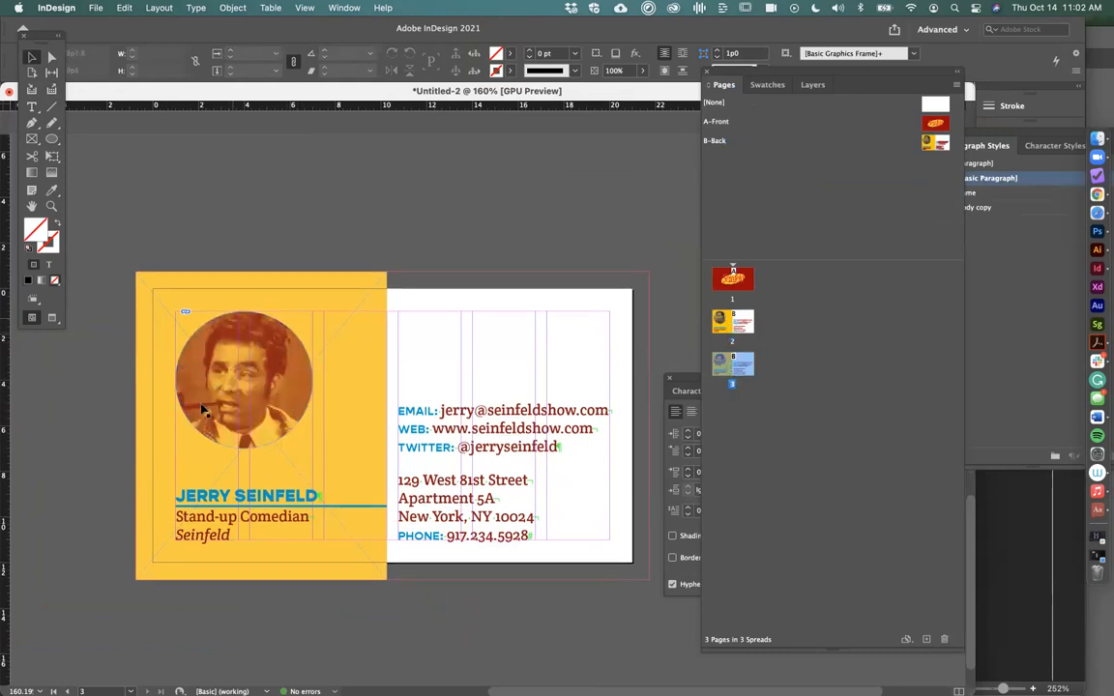
left_click(280, 362)
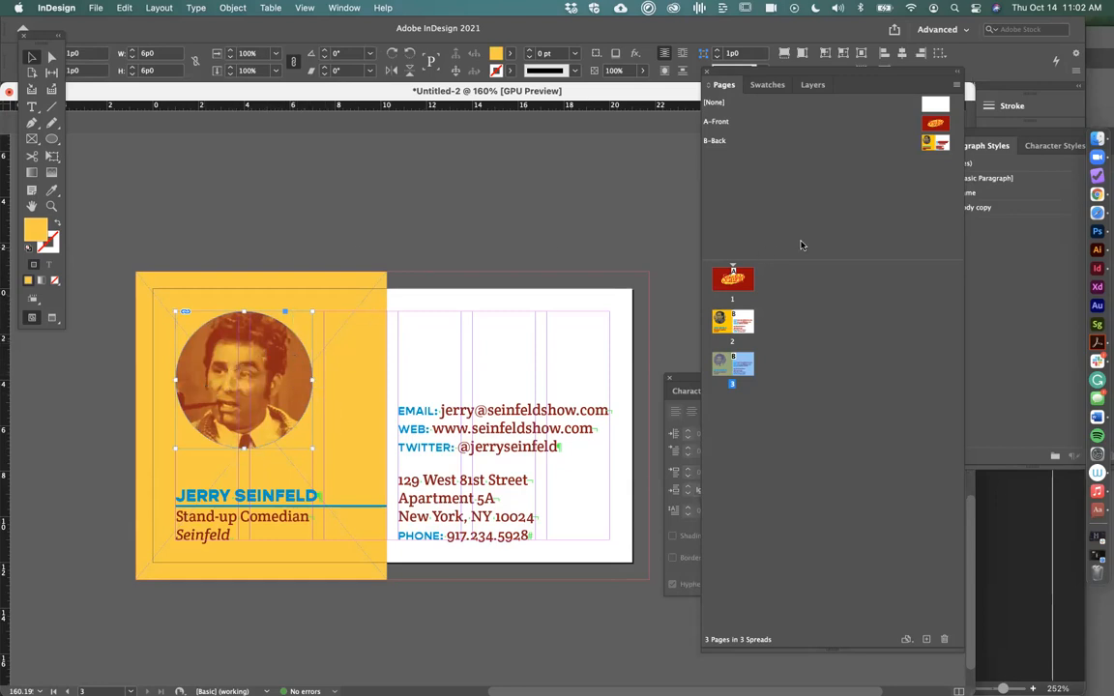
double_click(928, 146)
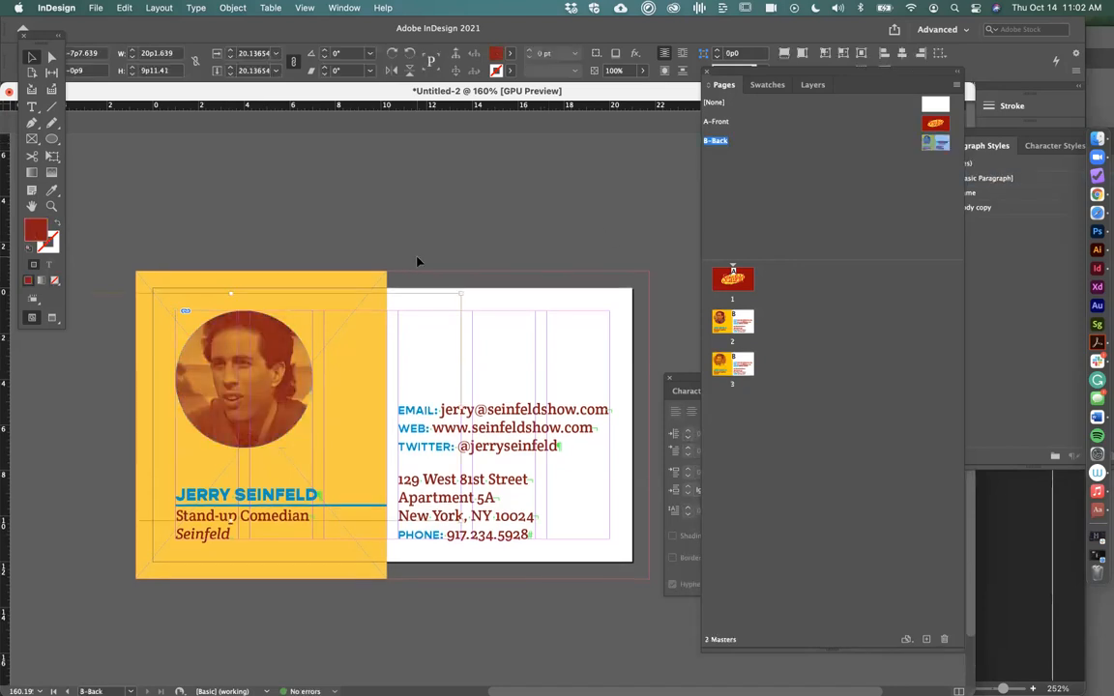
left_click(286, 353)
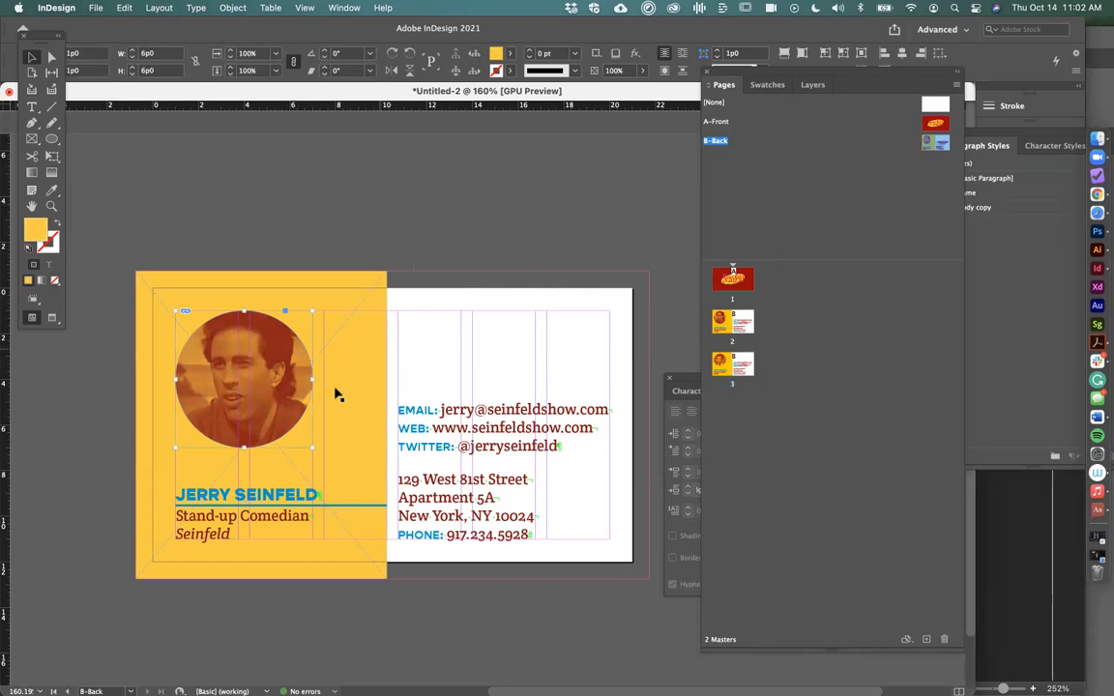
left_click_drag(291, 402, 363, 405)
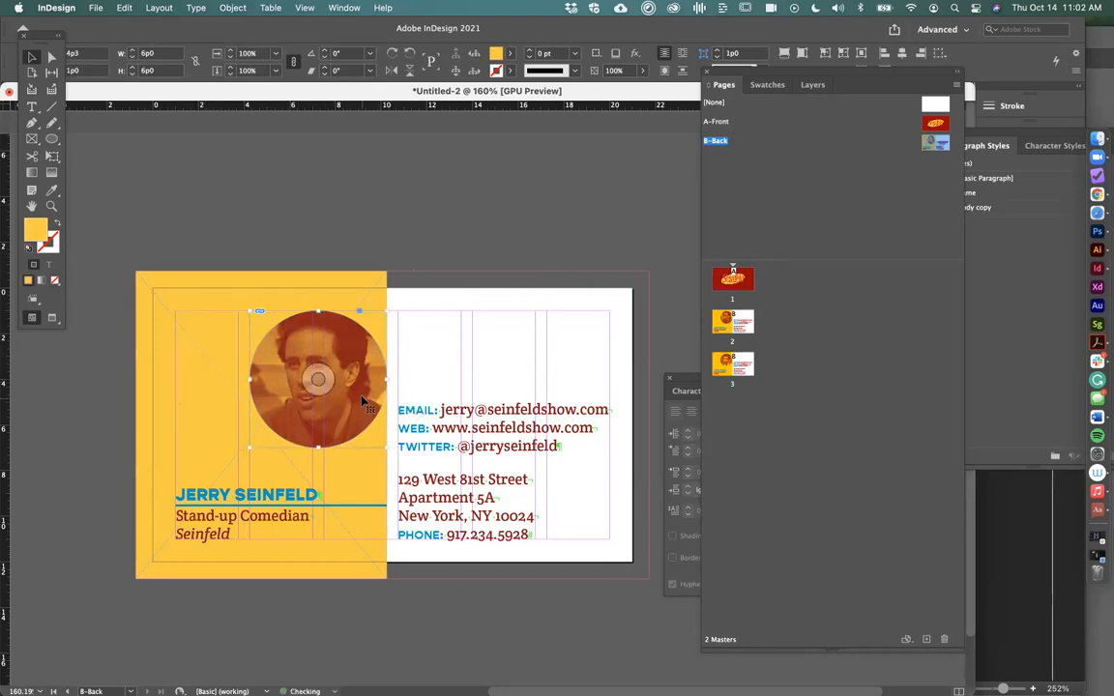
double_click(721, 373)
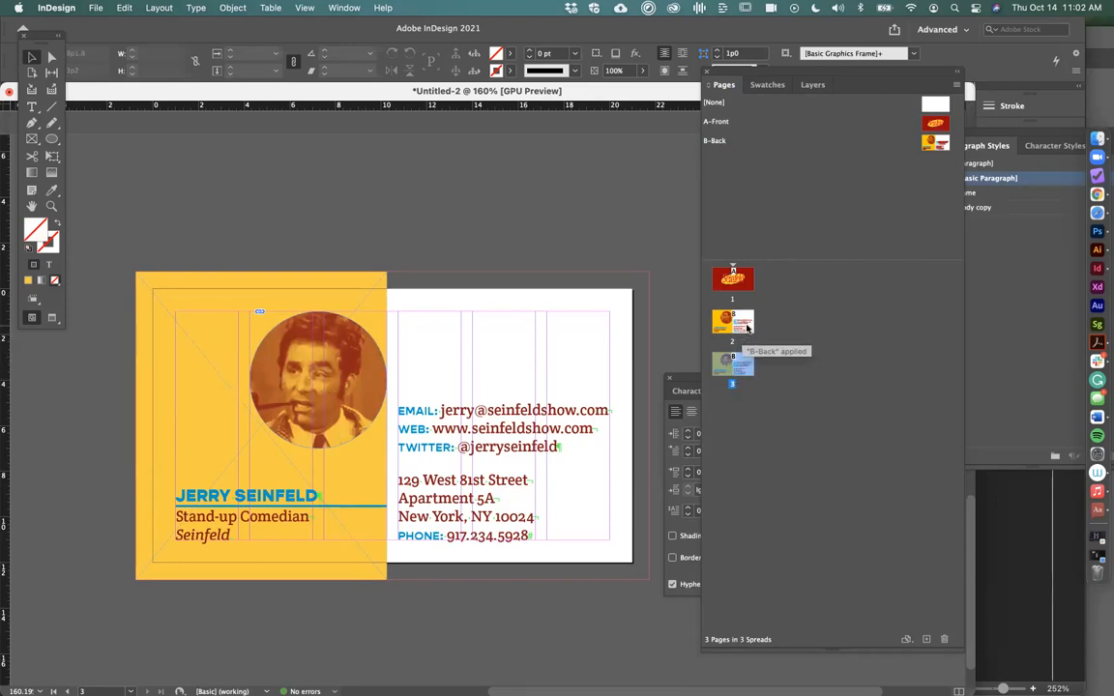
double_click(940, 135)
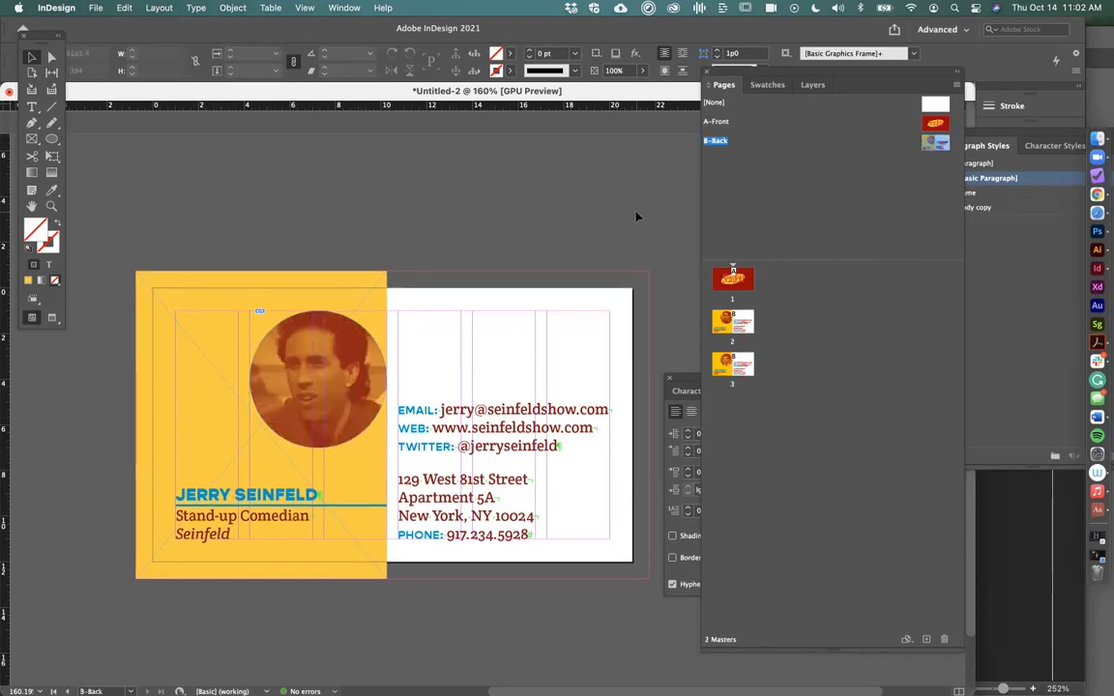
left_click(422, 248)
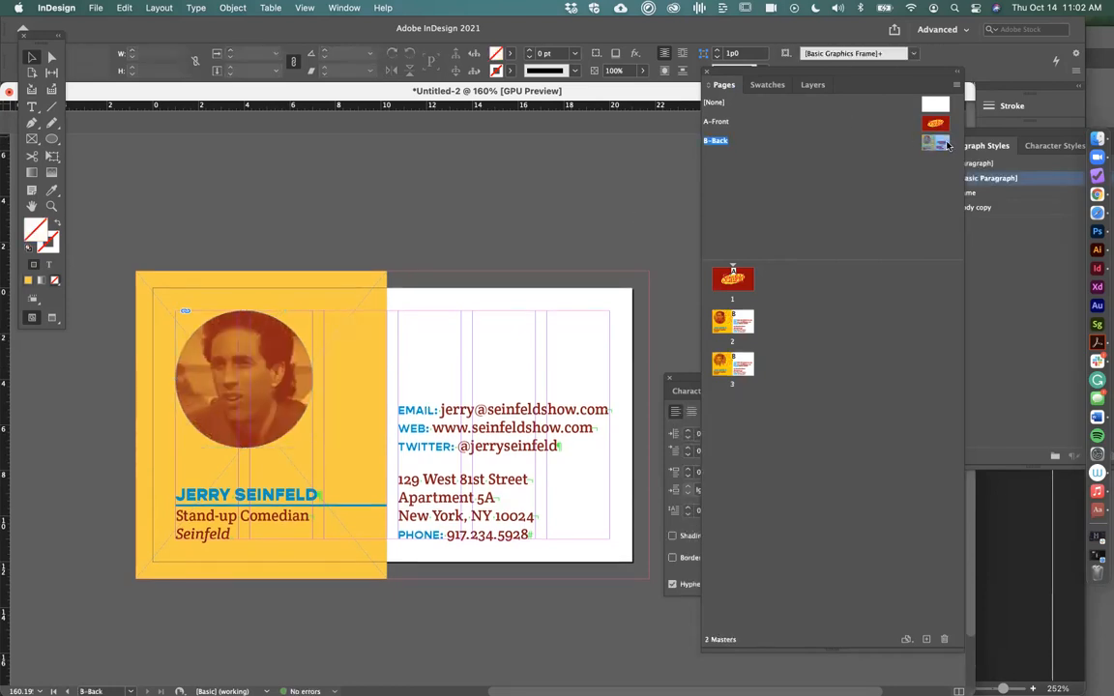
Try filling the yellow background panel on the B-Back master with the C=0 M=100 Y=100 K=45 swatch, and undo the fill
key("super+0")
scroll(398, 182, "down", 5)
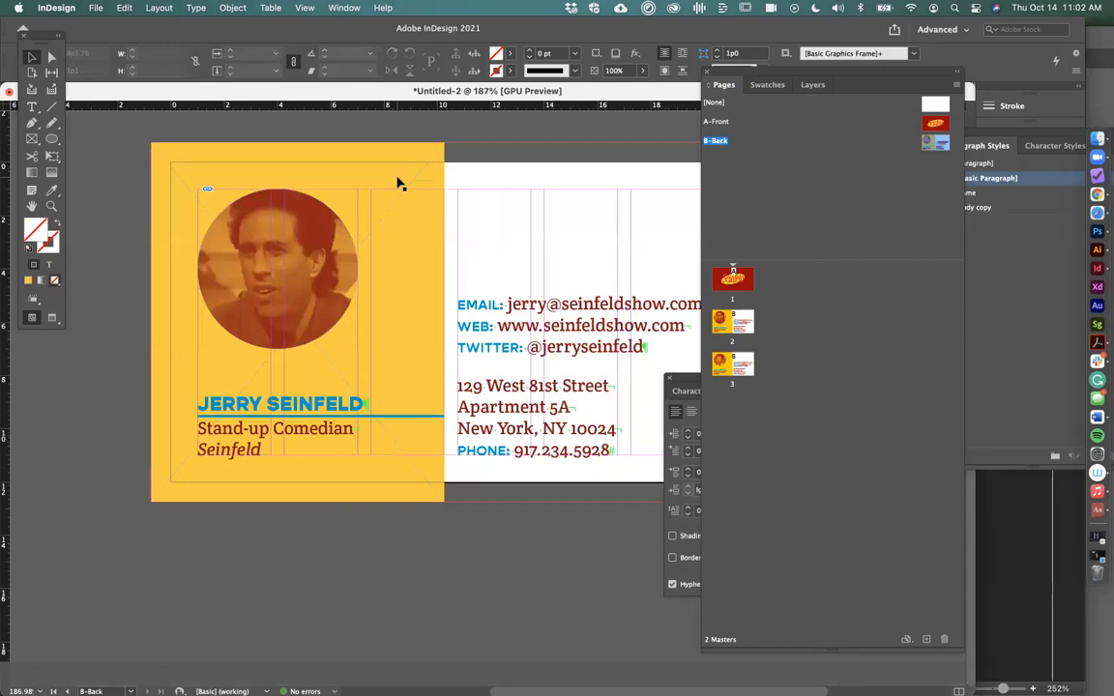
left_click(398, 181)
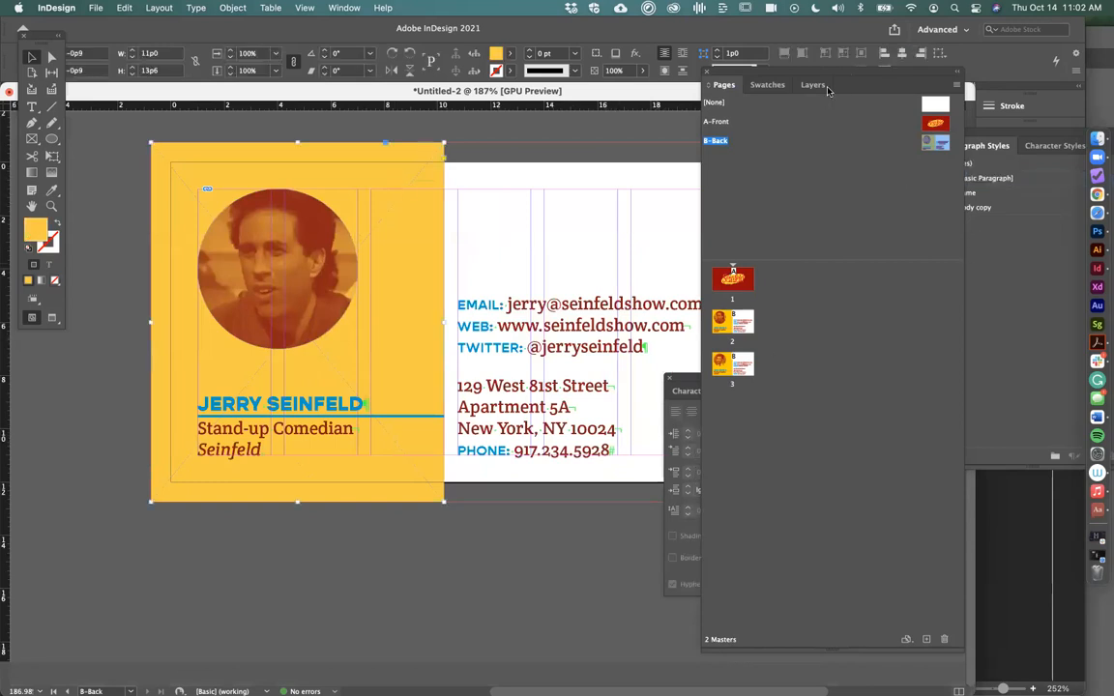
left_click(767, 85)
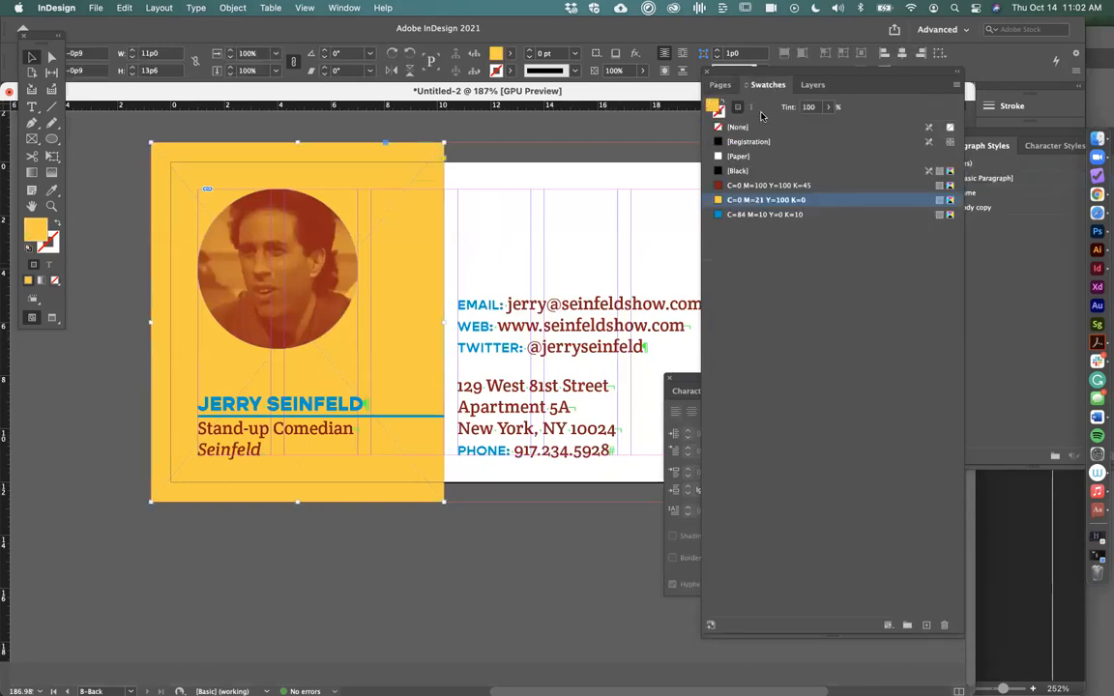
left_click(720, 185)
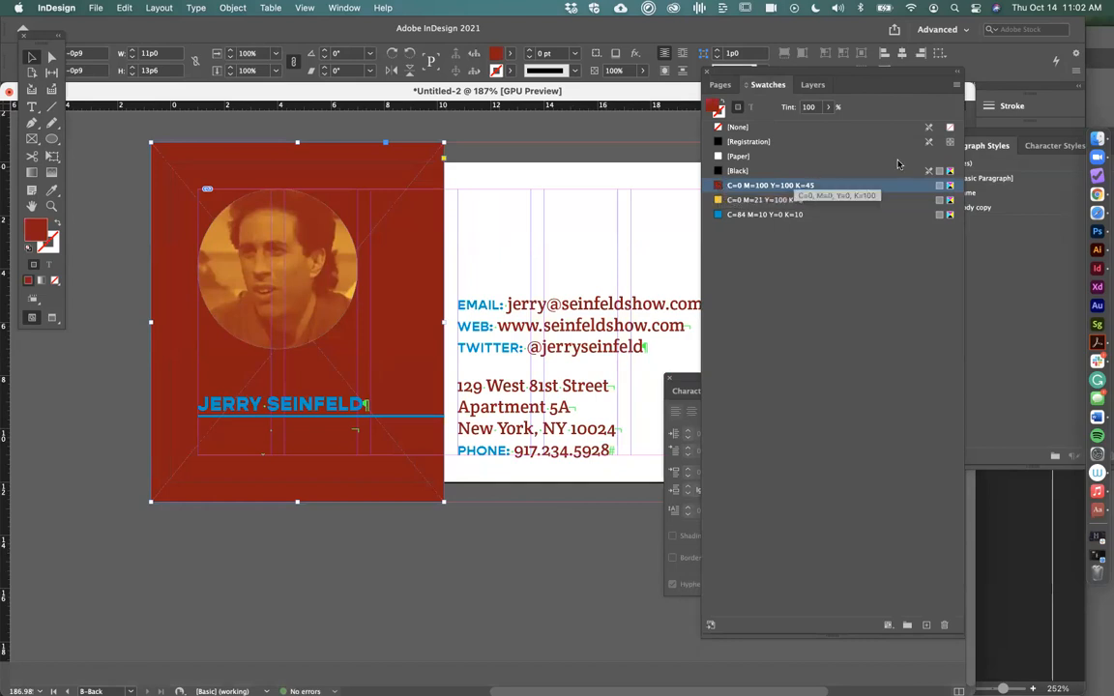
left_click(723, 85)
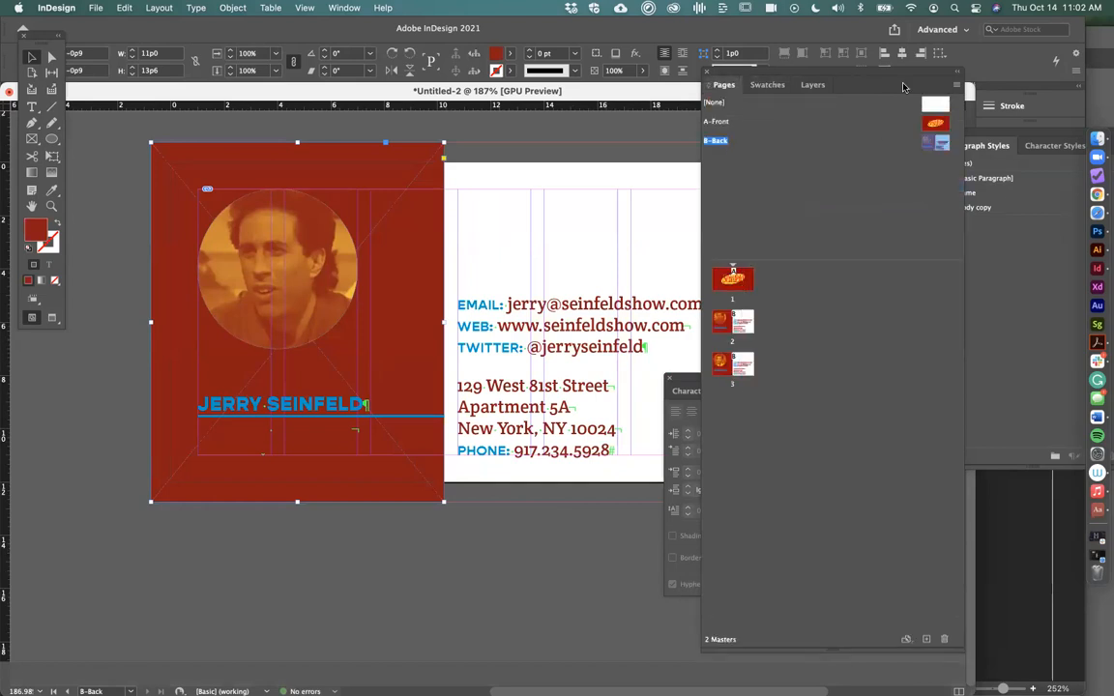
key("super+equal")
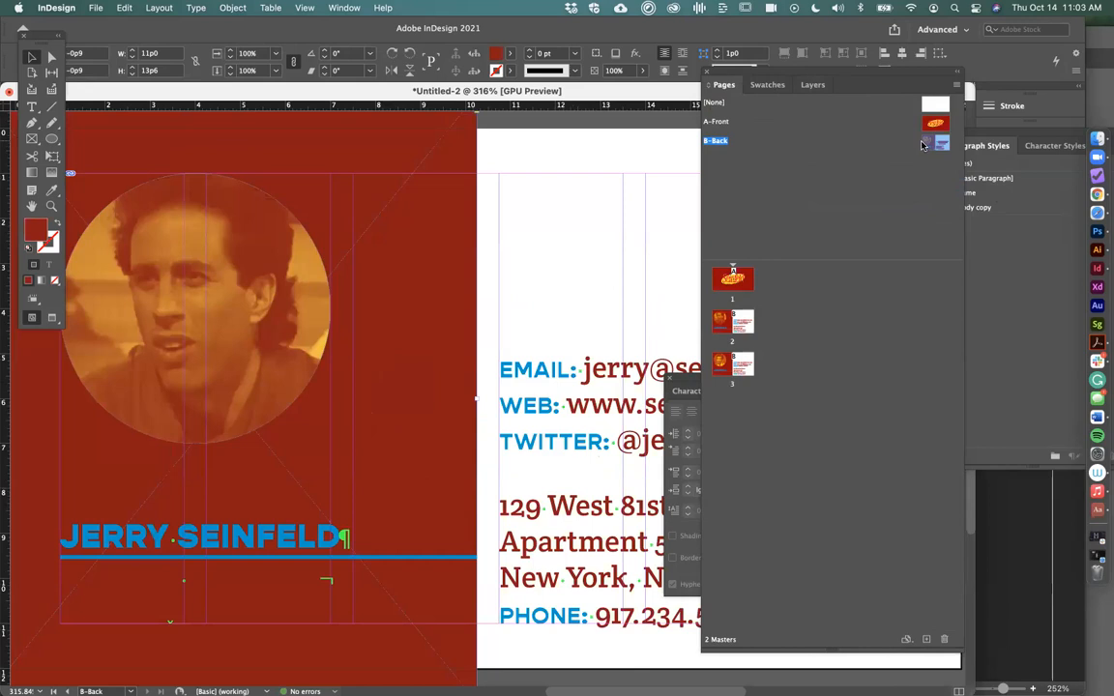
key("super+z")
key("super+0")
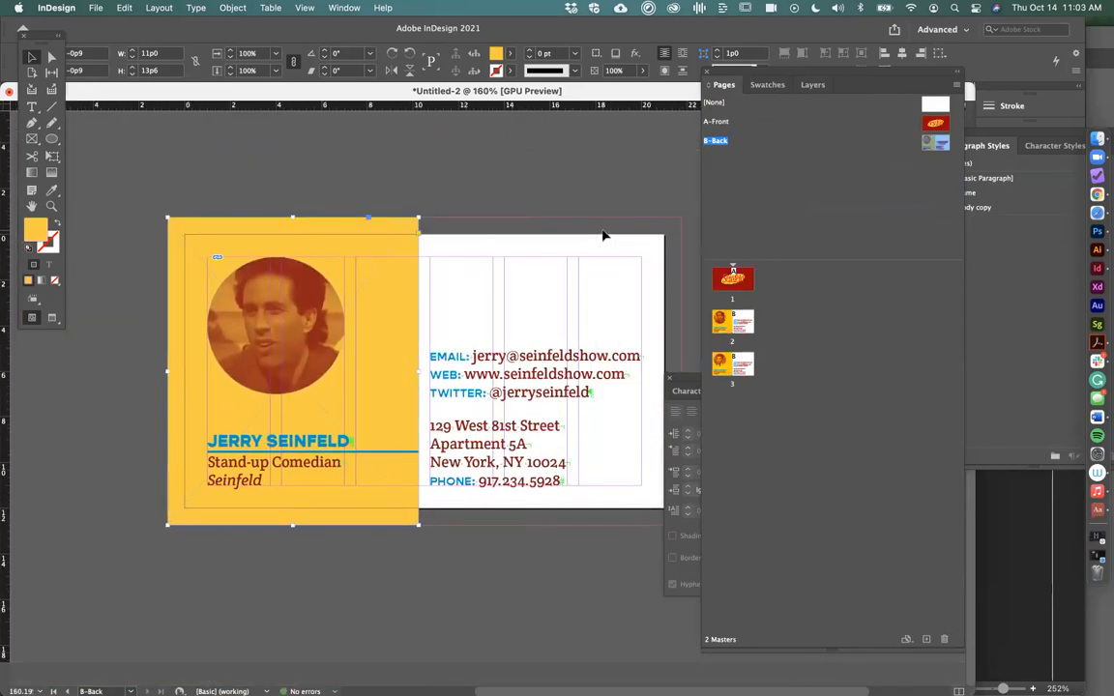
Go to page 3, display the document's layers and override the master's text frame
double_click(722, 360)
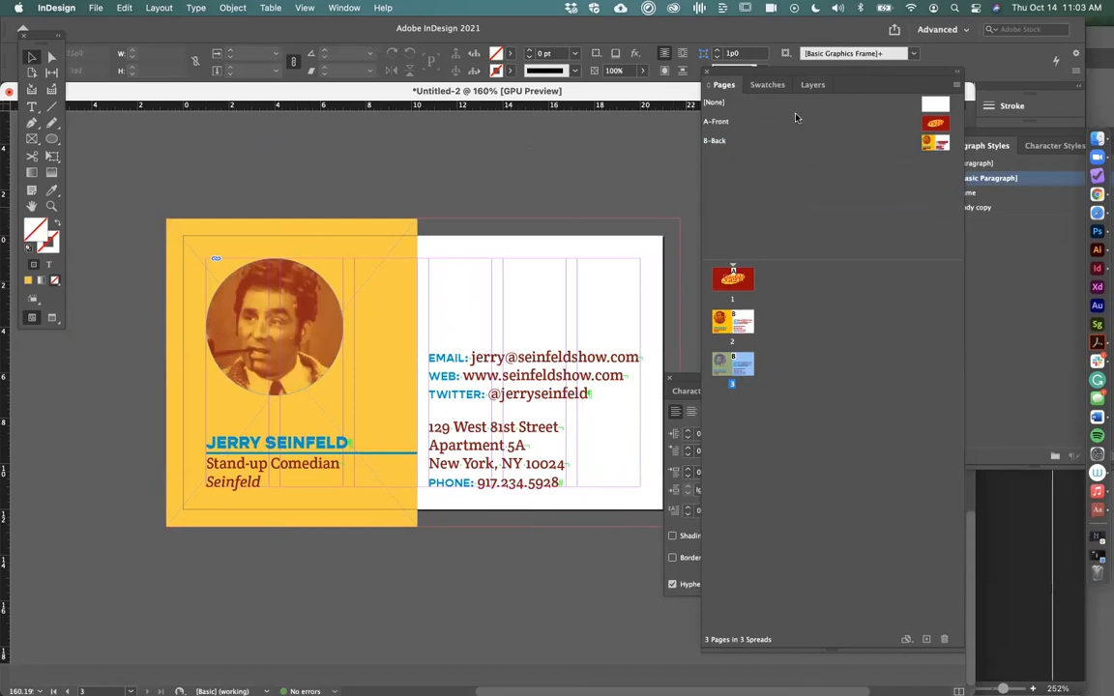
left_click(814, 85)
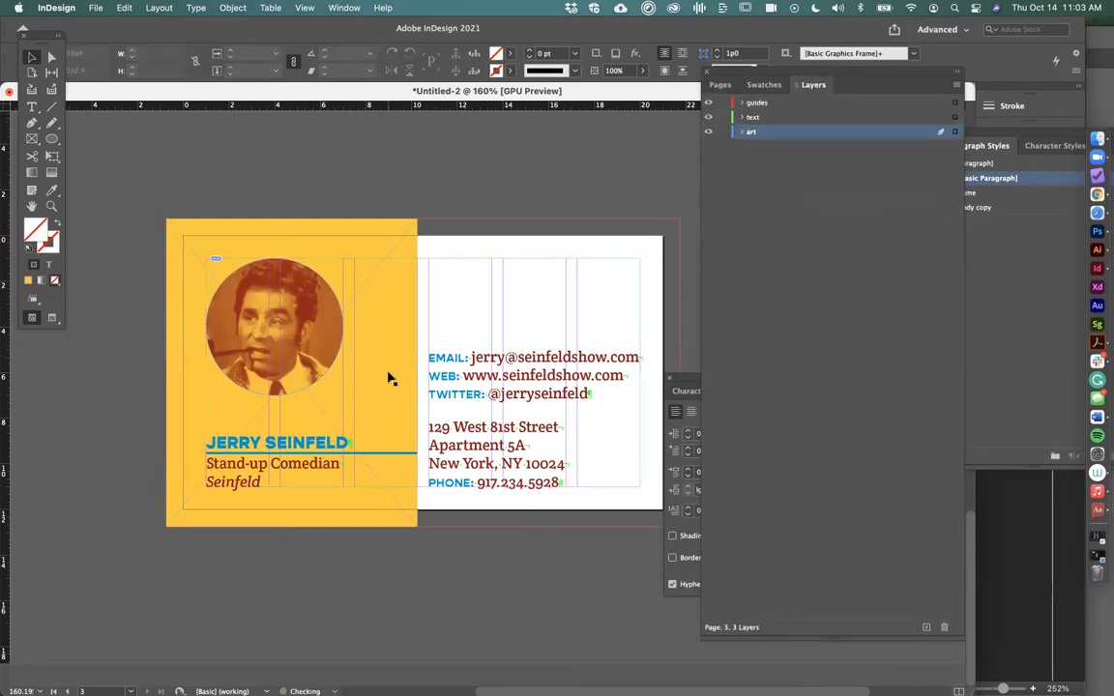
left_click(315, 456)
Switch to the Word document and copy the second cardholder's name
key("super+Tab")
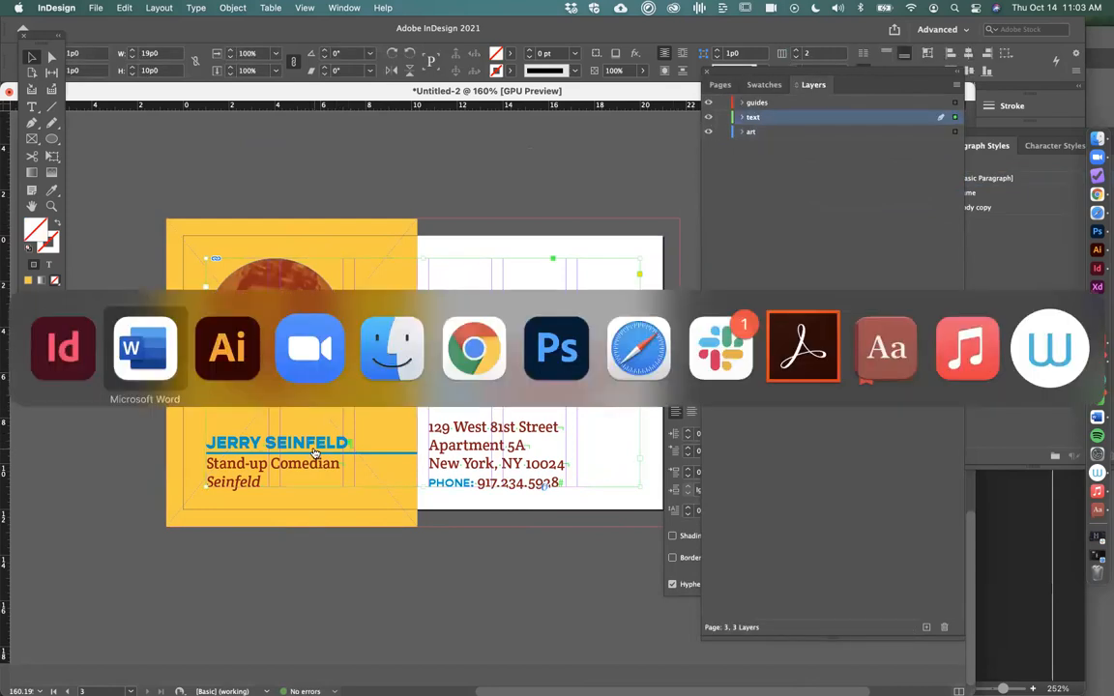
double_click(291, 419)
key("super+c")
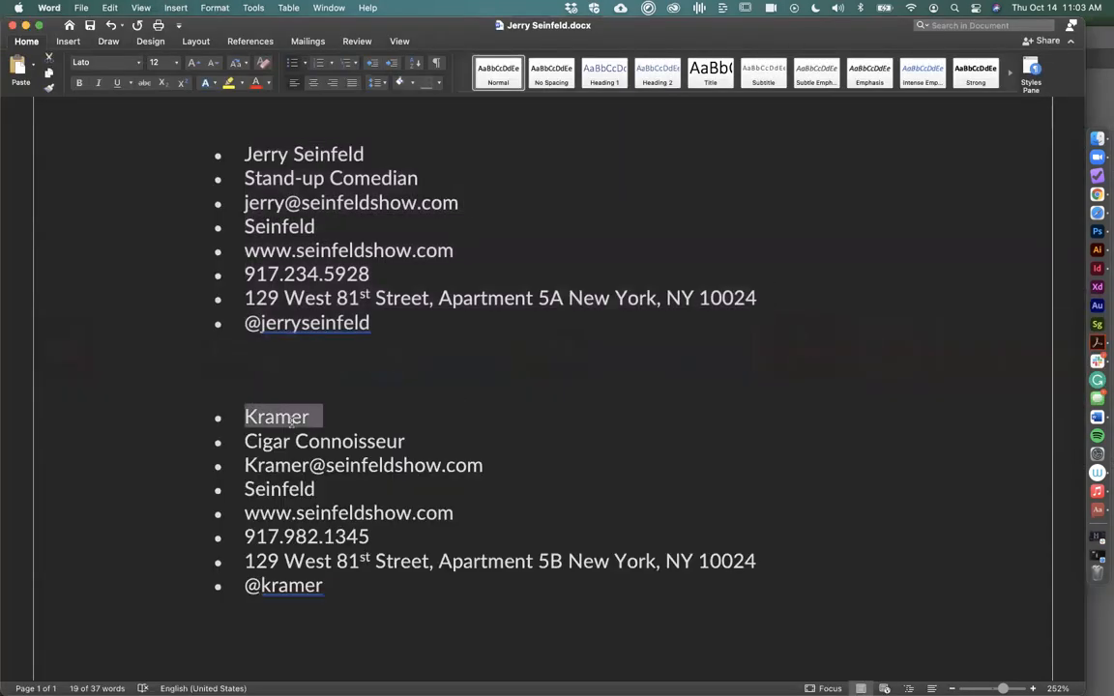
Back in InDesign, try replacing the name line on page 3 with the copied name and with an uppercase entry, undoing each attempt
key("super+Tab")
double_click(338, 438)
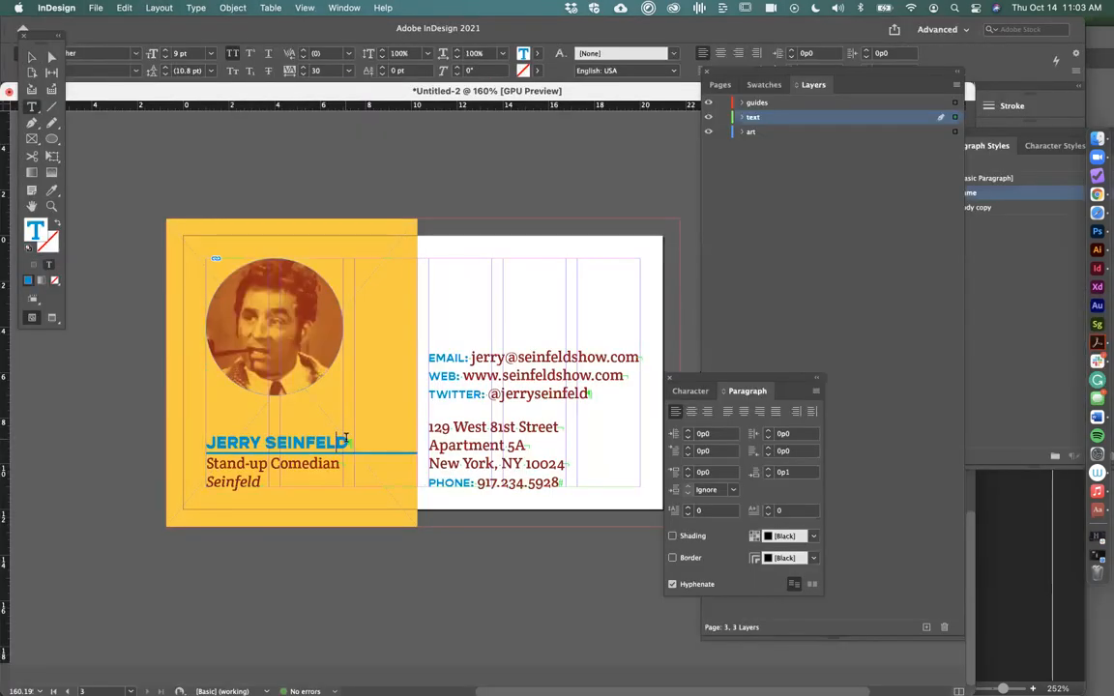
triple_click(348, 451)
key("super+v")
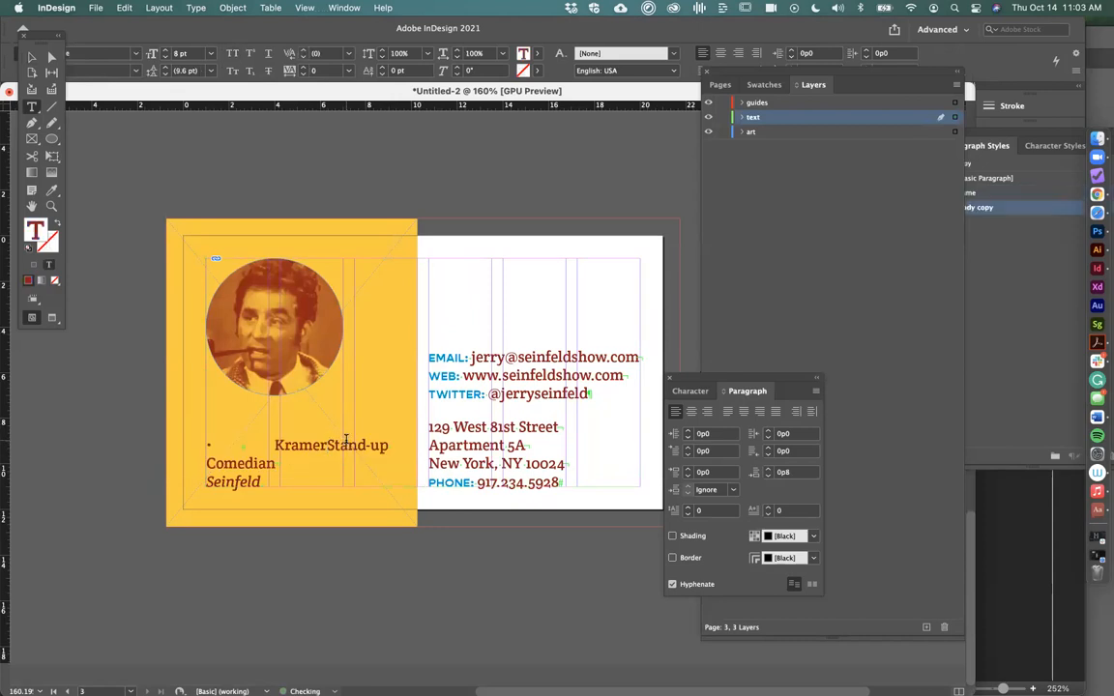
key("super+z")
left_click(346, 441)
left_click_drag(349, 442, 193, 443)
key("super+v")
key("super+z")
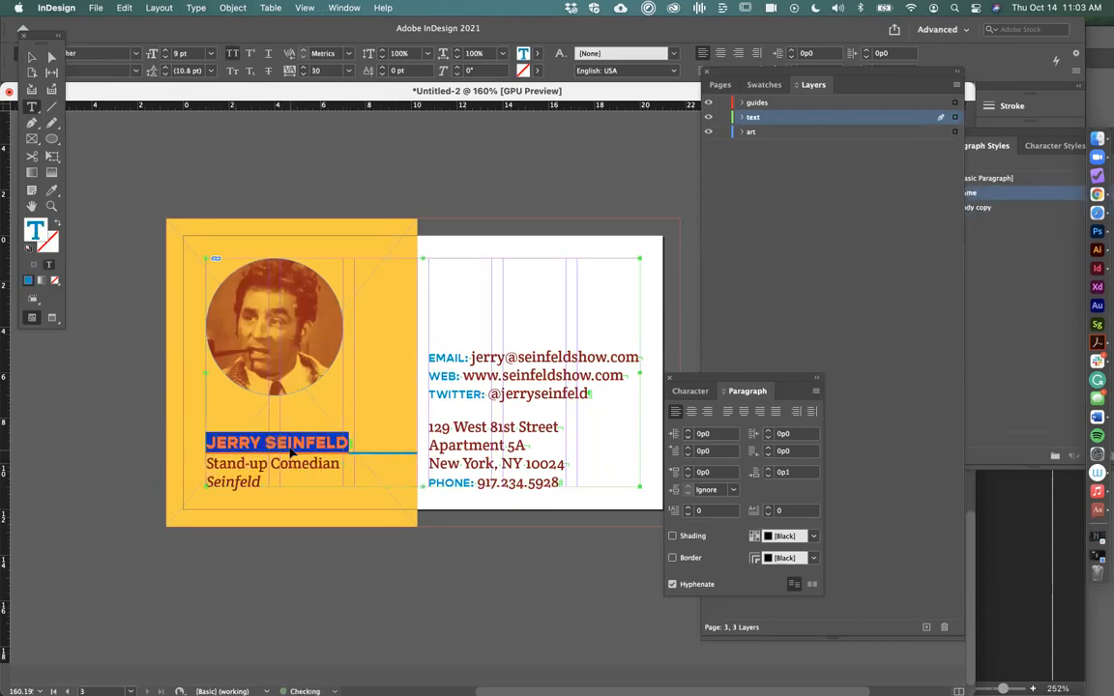
type("KRAMER")
key("super+z")
Paste the copied name as page 3's name line and apply the "name" paragraph style to it
key("super+v")
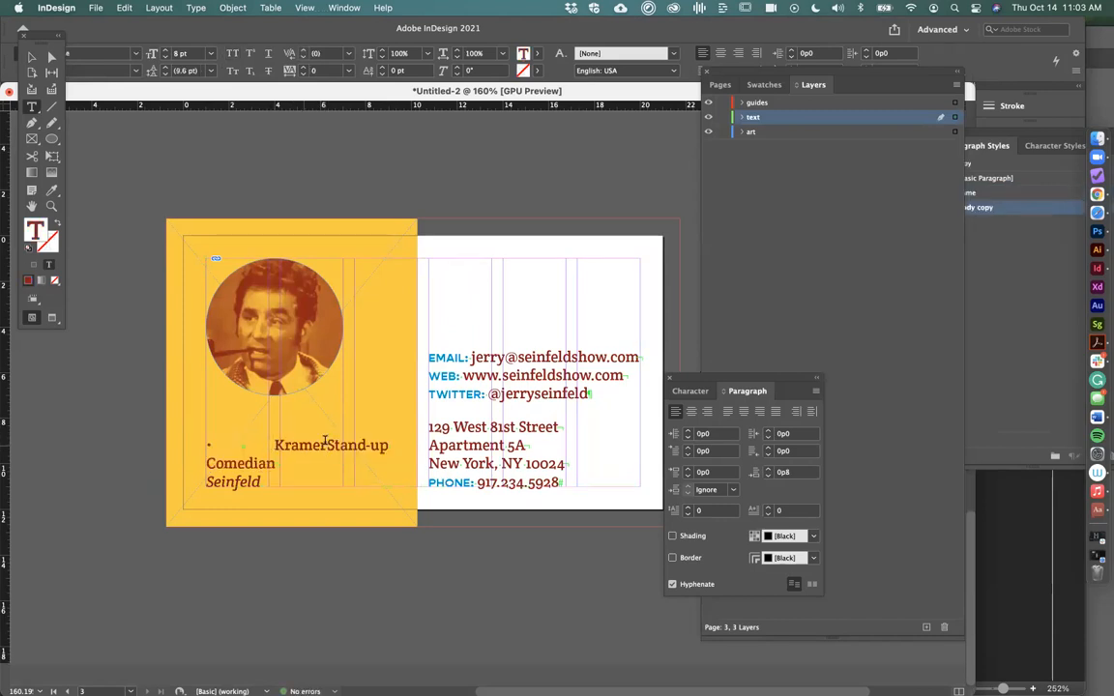
key("super+z")
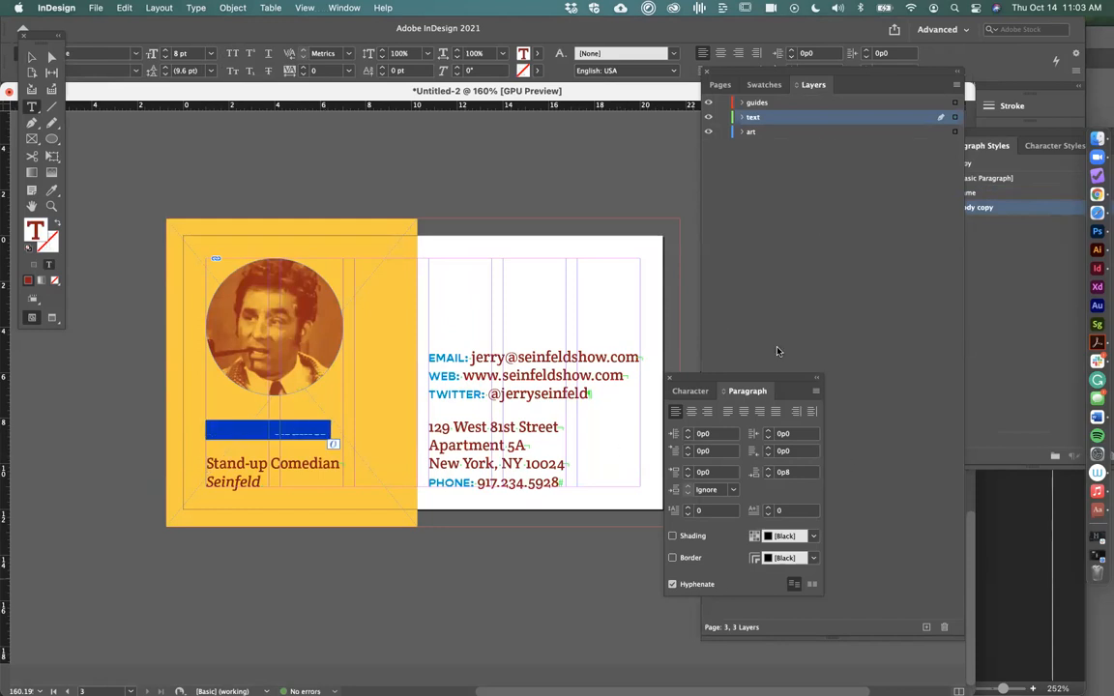
left_click_drag(730, 73, 943, 69)
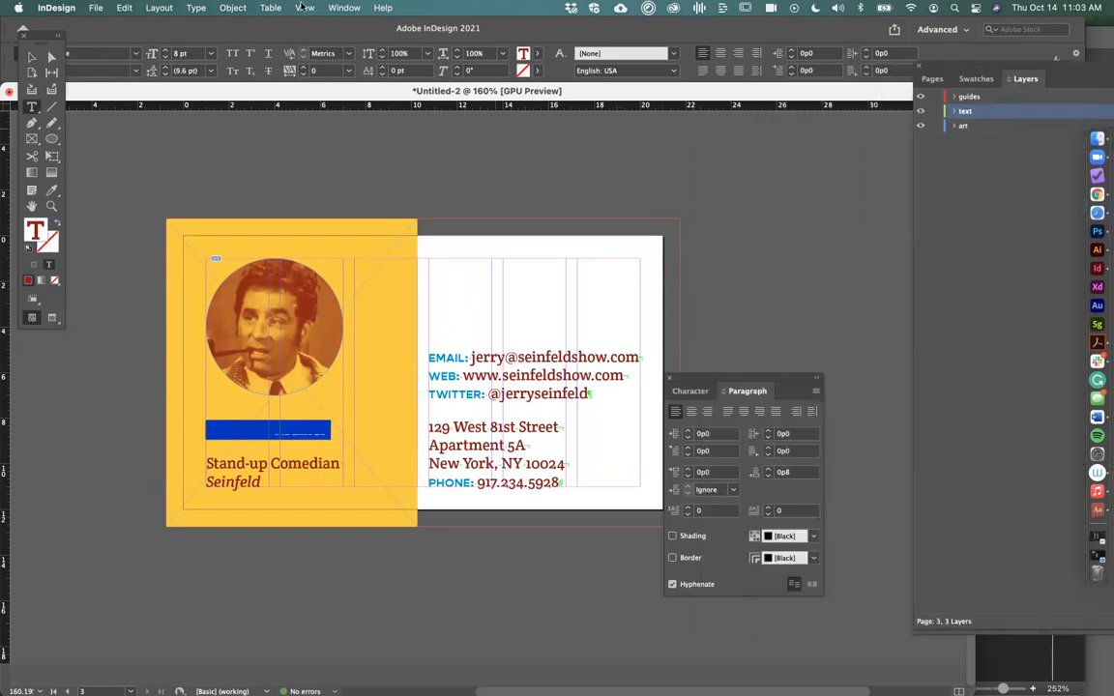
left_click(344, 8)
mouse_move(441, 343)
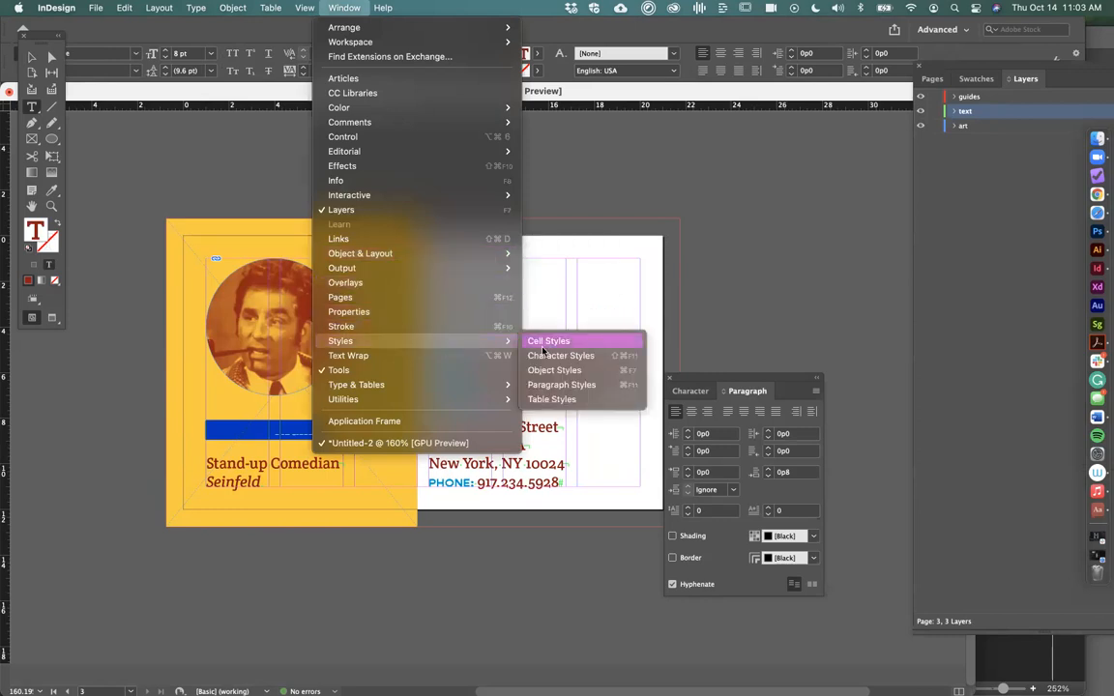
left_click(561, 385)
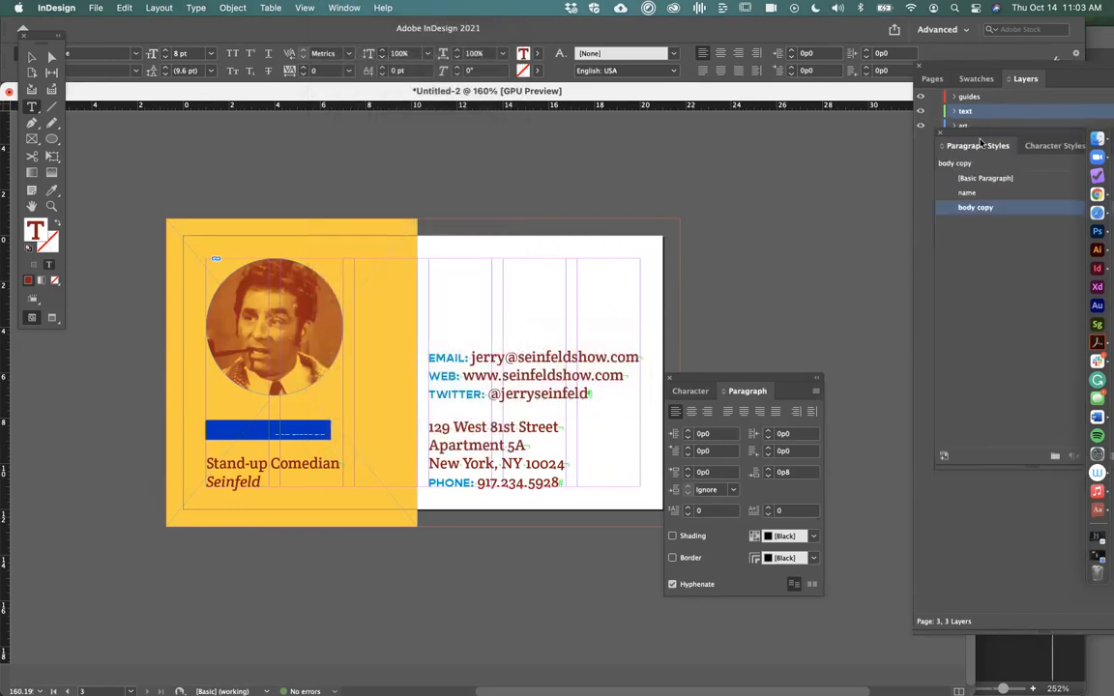
left_click_drag(979, 142, 752, 160)
left_click(740, 210)
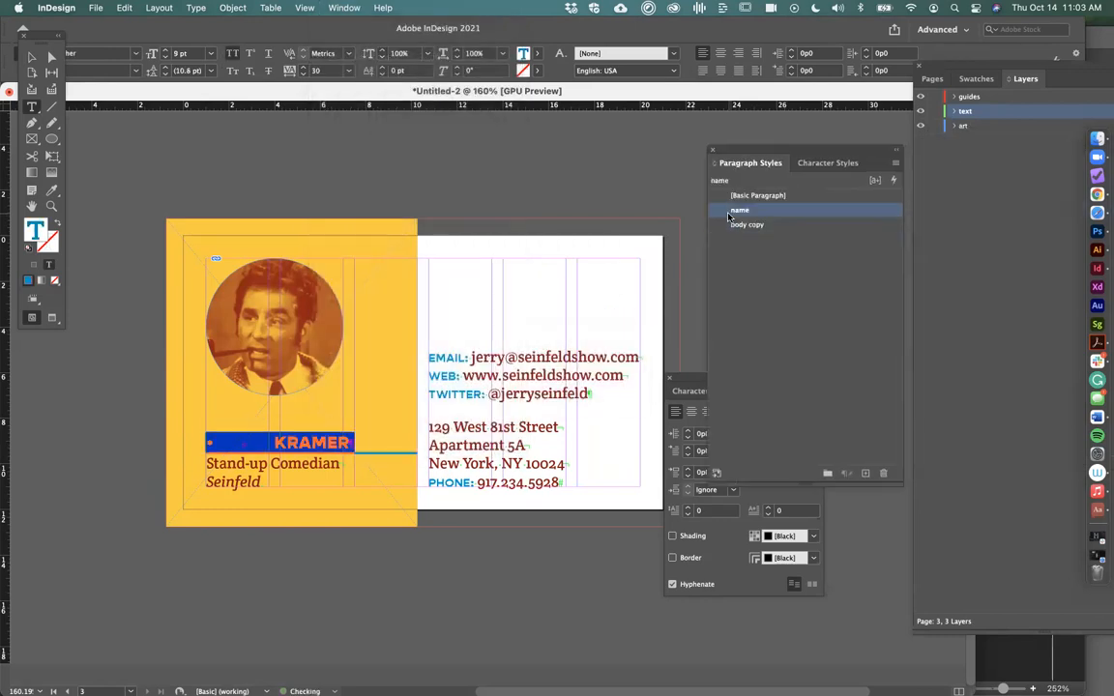
Remove the pasted bullet and tab in front of the name on page 3
left_click(278, 442)
key("BackSpace")
key("BackSpace")
Copy "Cigar Connoisseur" from the Word document and paste it over the "Stand-up Comedian" job title on page 3 in InDesign
key("super+Tab")
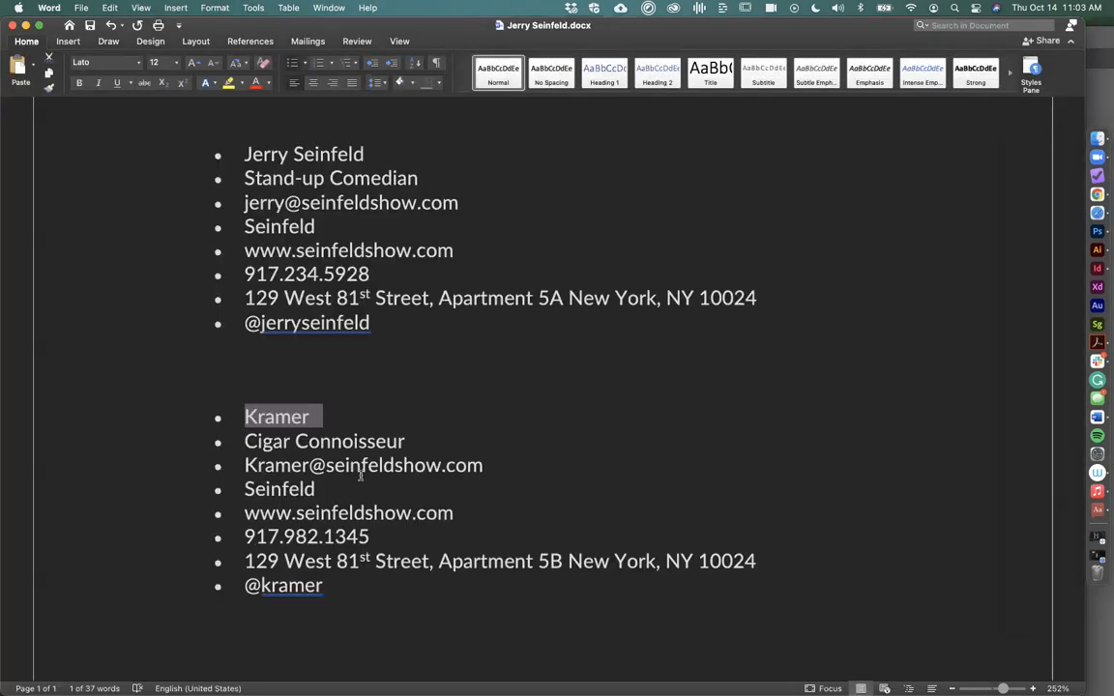
triple_click(313, 443)
key("super+c")
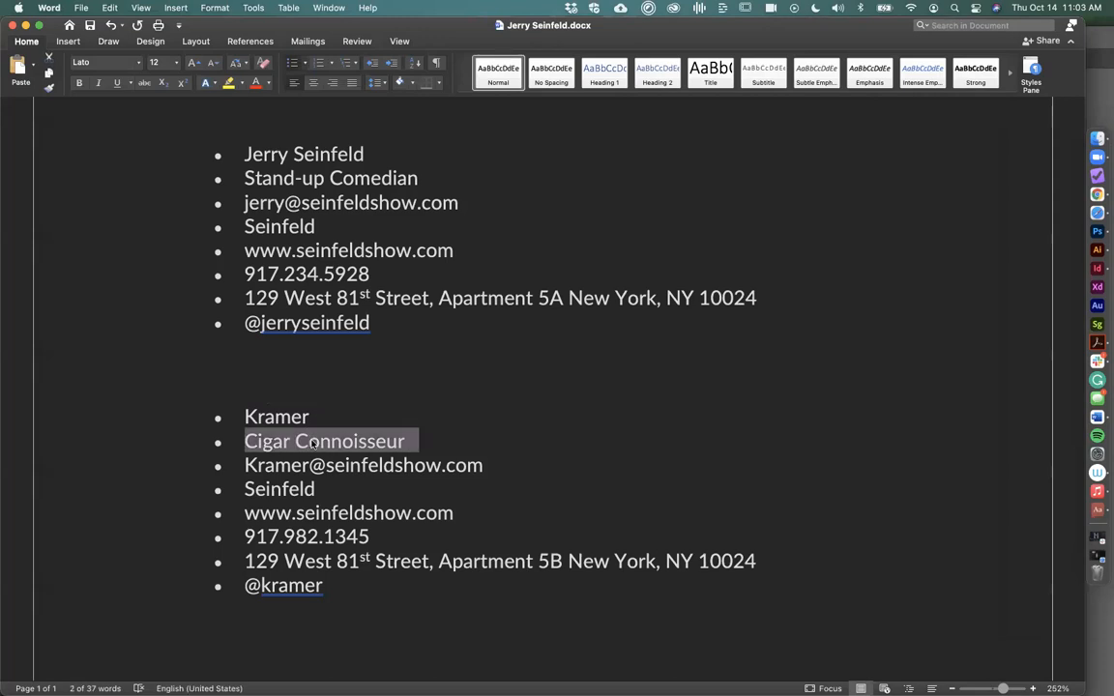
key("super+Tab")
triple_click(264, 463)
key("BackSpace")
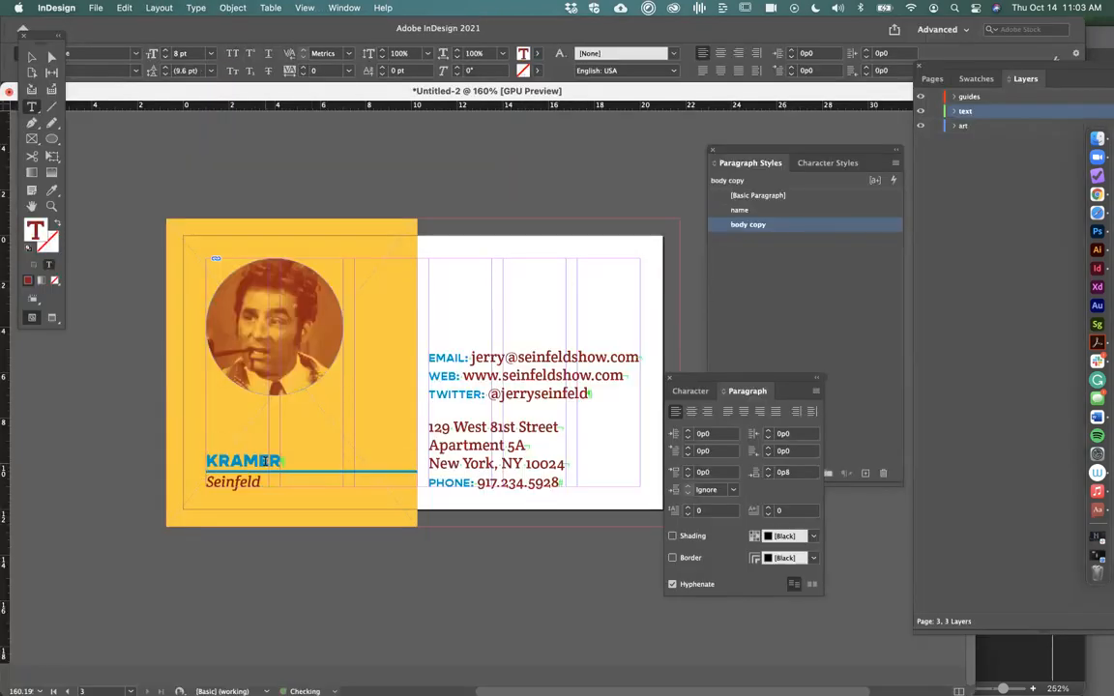
key("super+v")
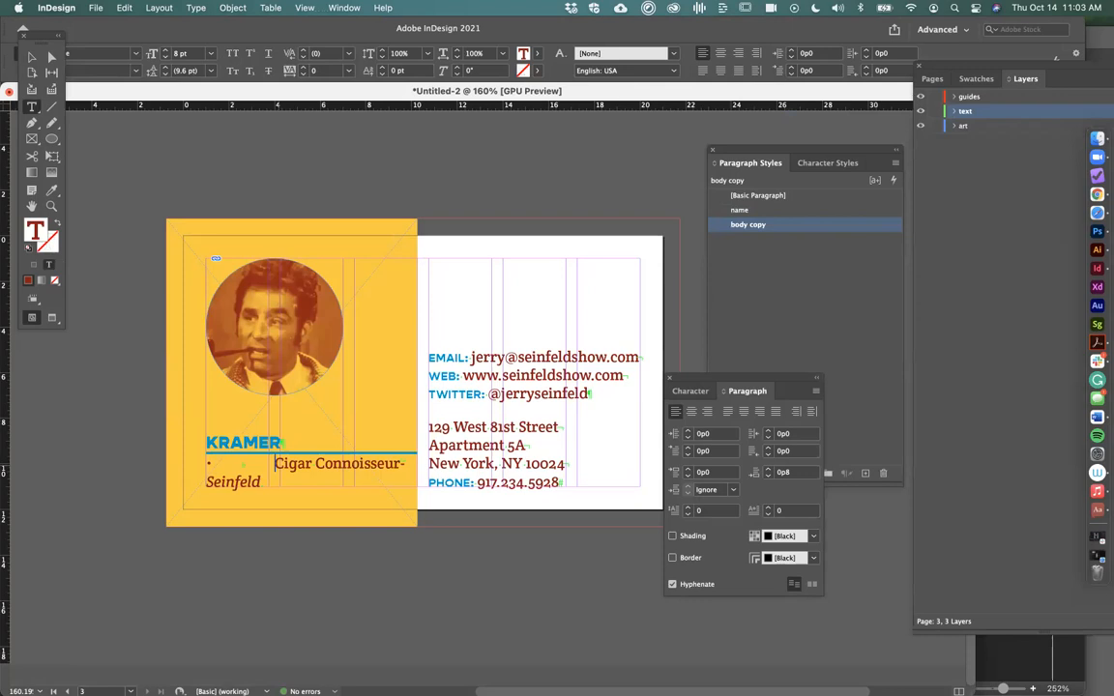
Remove the bullet and tab before the pasted job title and break "Seinfeld" onto its own line, checking the Word document
key("BackSpace")
key("BackSpace")
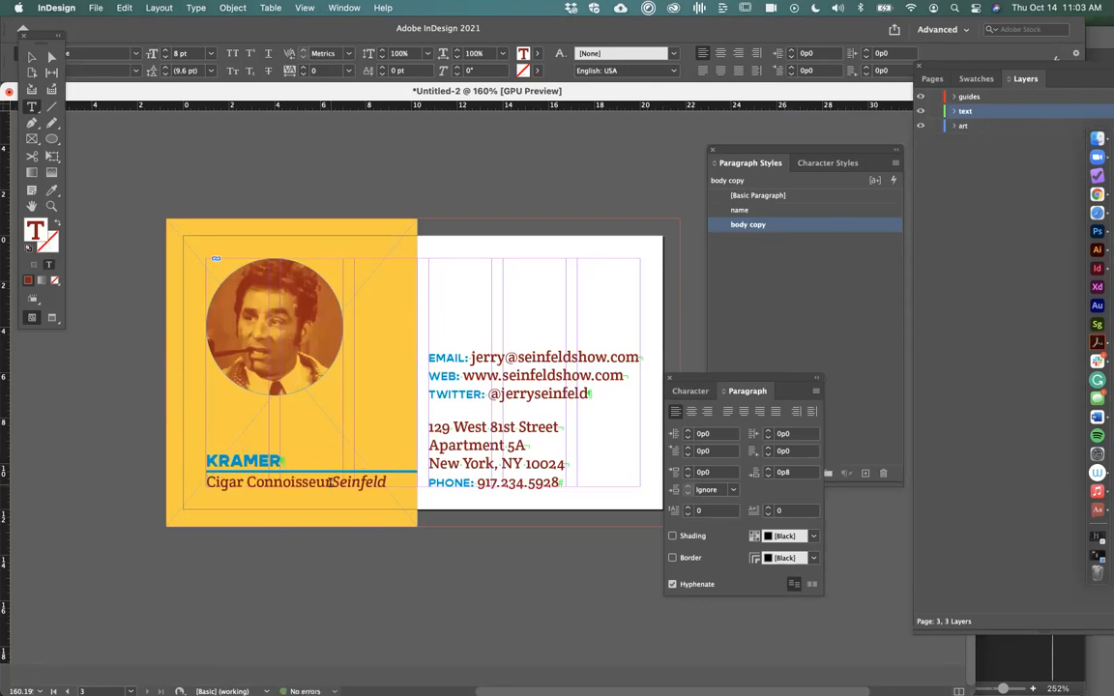
key("Return")
key("super+Tab")
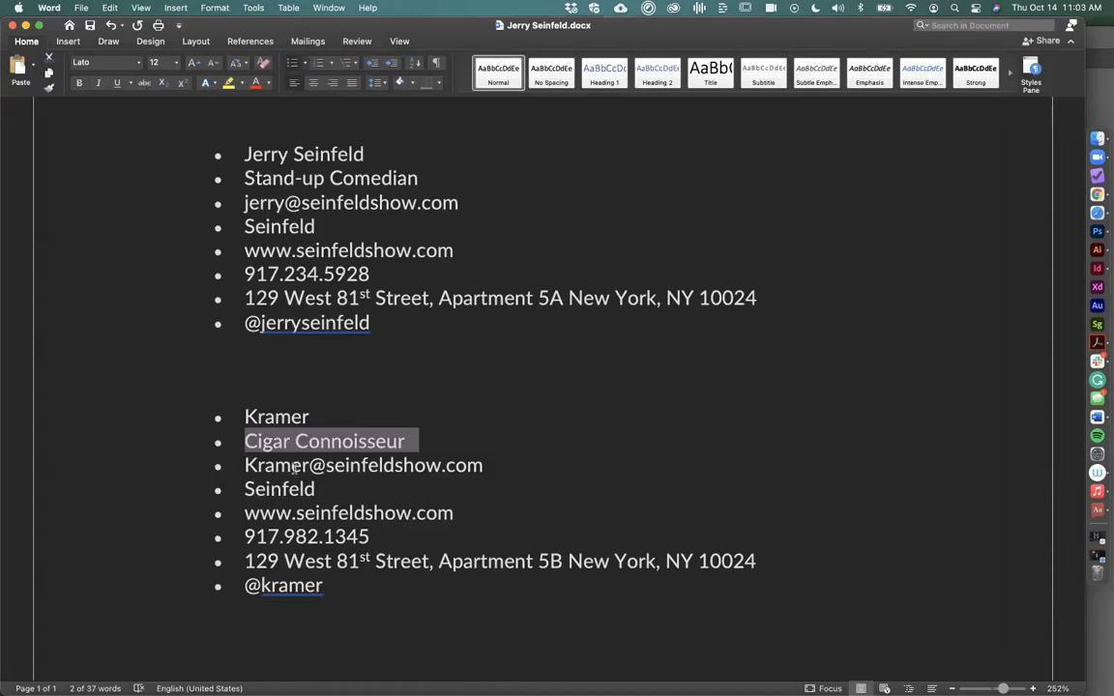
key("super+Tab")
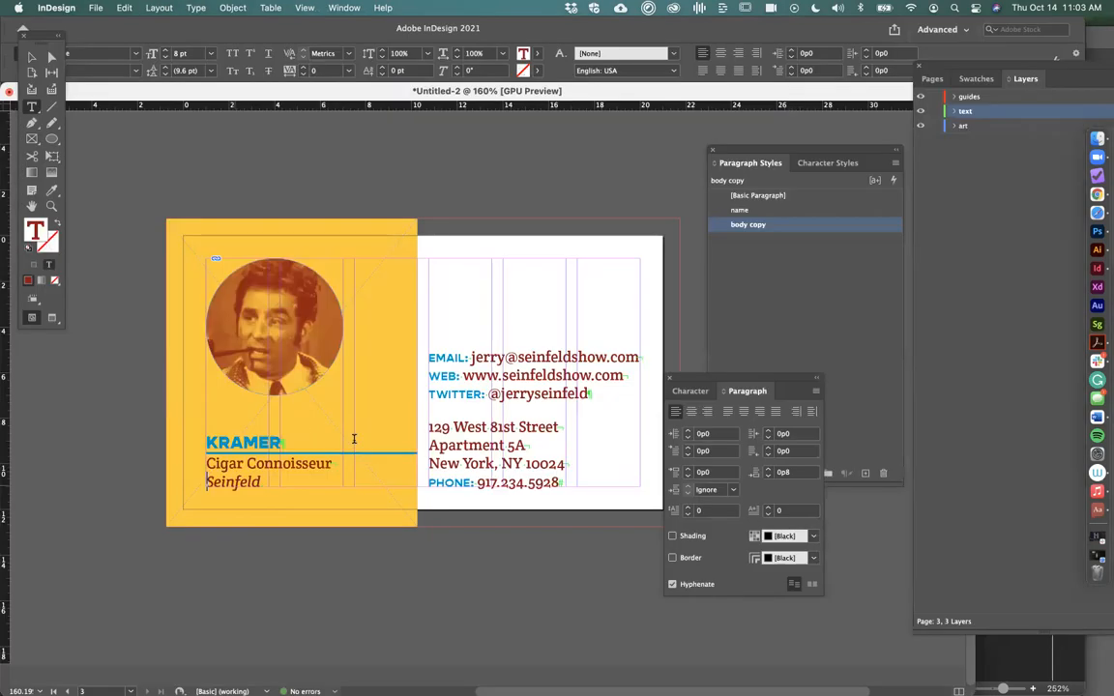
Copy the second cardholder's e-mail address from the Word document and paste it over the one on page 3 in InDesign
key("super+Tab")
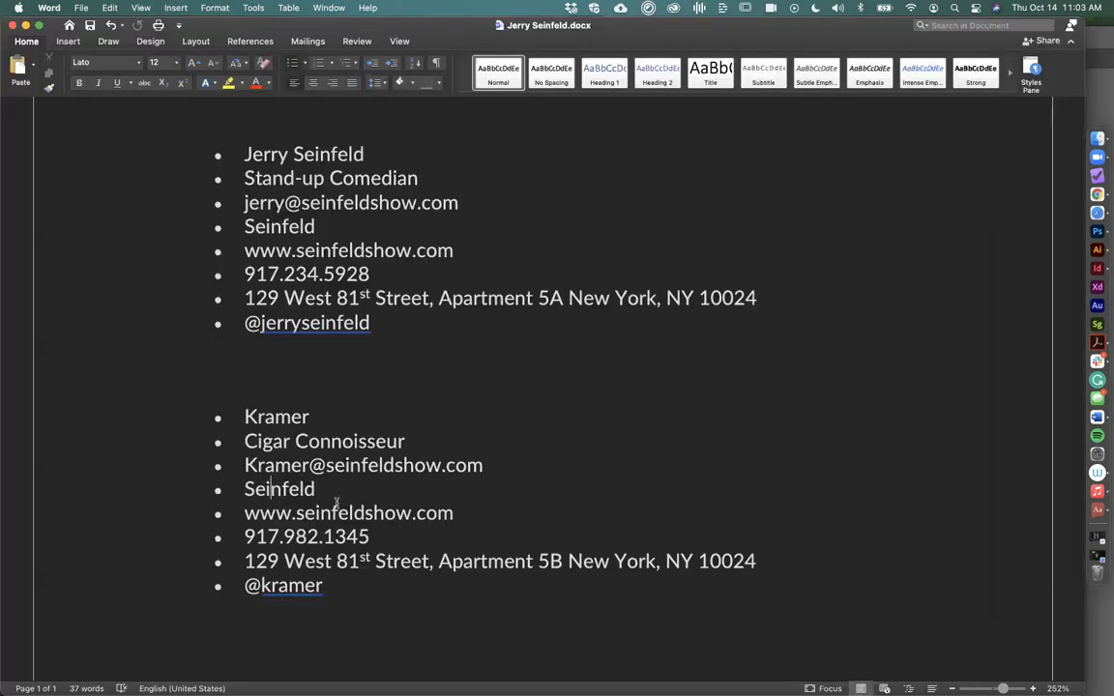
left_click_drag(491, 466, 242, 466)
key("super+c")
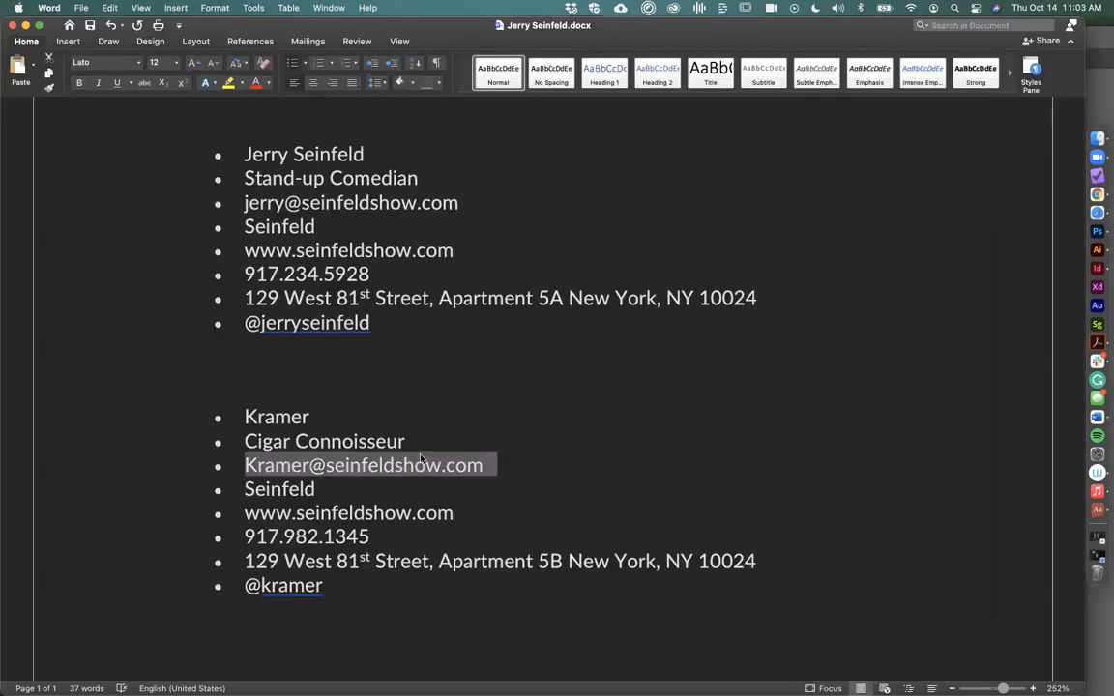
key("super+Tab")
left_click_drag(639, 357, 469, 358)
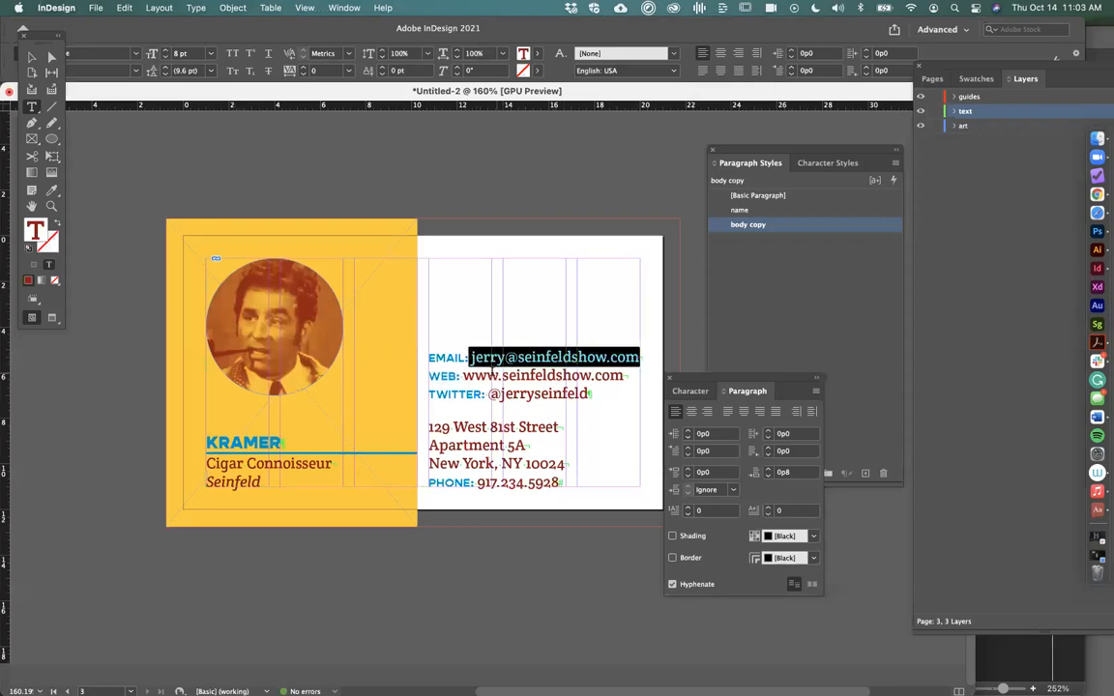
key("BackSpace")
key("super+v")
Remove the bullet and tab before the pasted e-mail address and make its first letter lowercase
left_click(495, 341)
key("BackSpace")
key("BackSpace")
type("k")
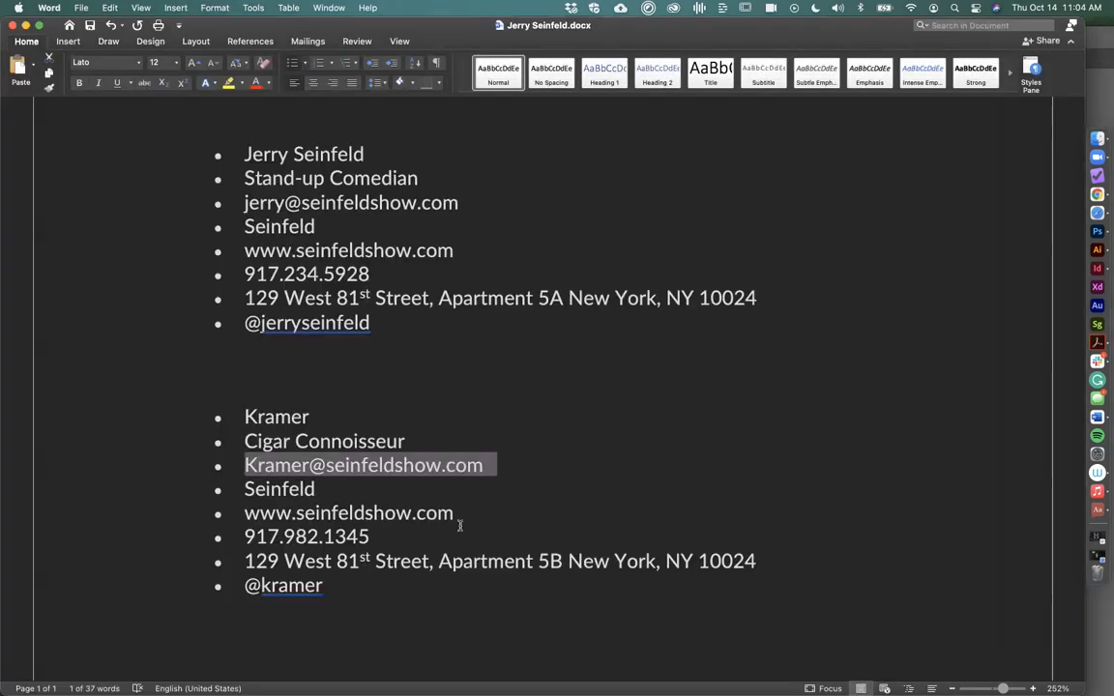
Copy the second cardholder's phone number from the Word document and paste it over the phone number on page 3 in InDesign
triple_click(369, 535)
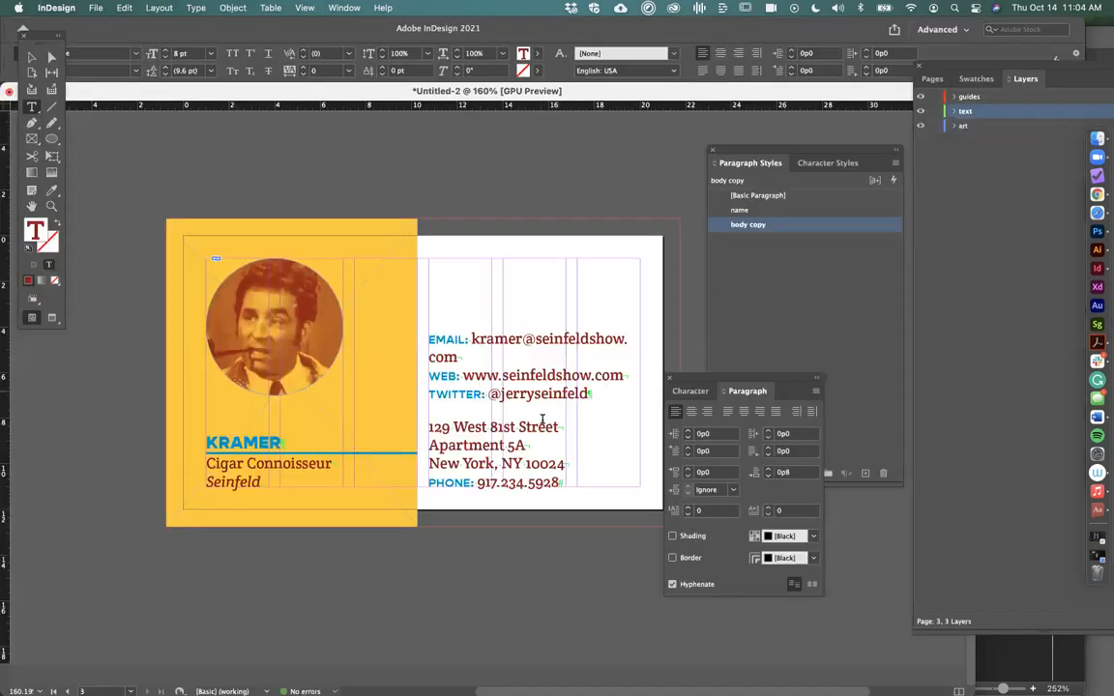
left_click_drag(477, 482, 561, 485)
key("super+v")
key("super+z")
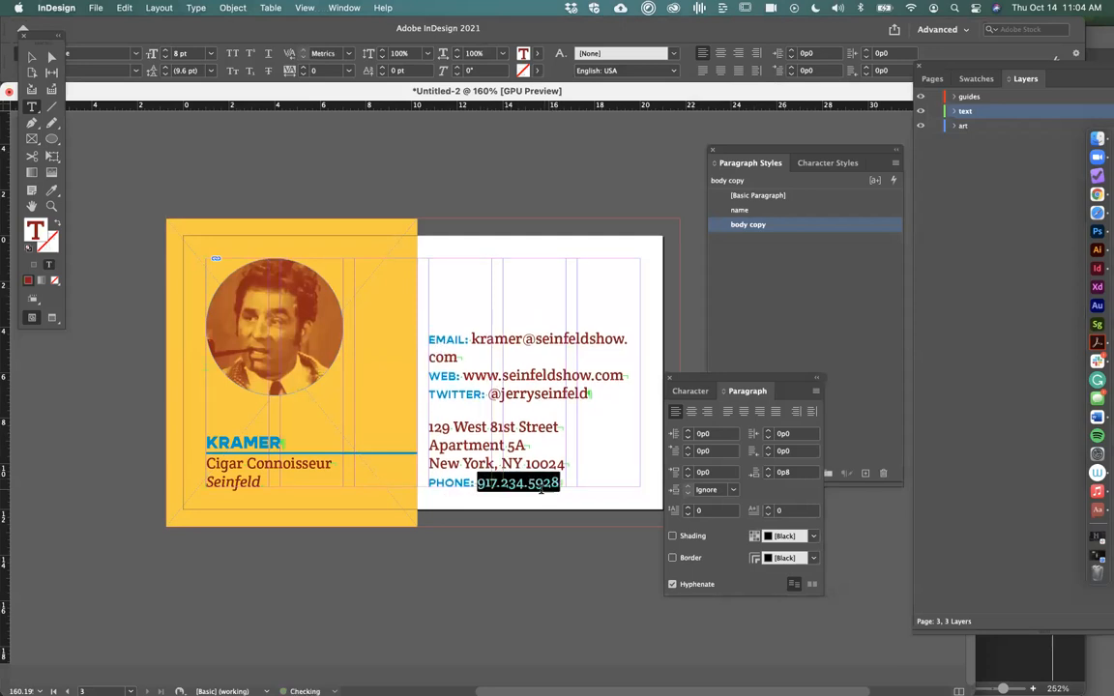
key("super+Tab")
key("super+Tab")
key("super+v")
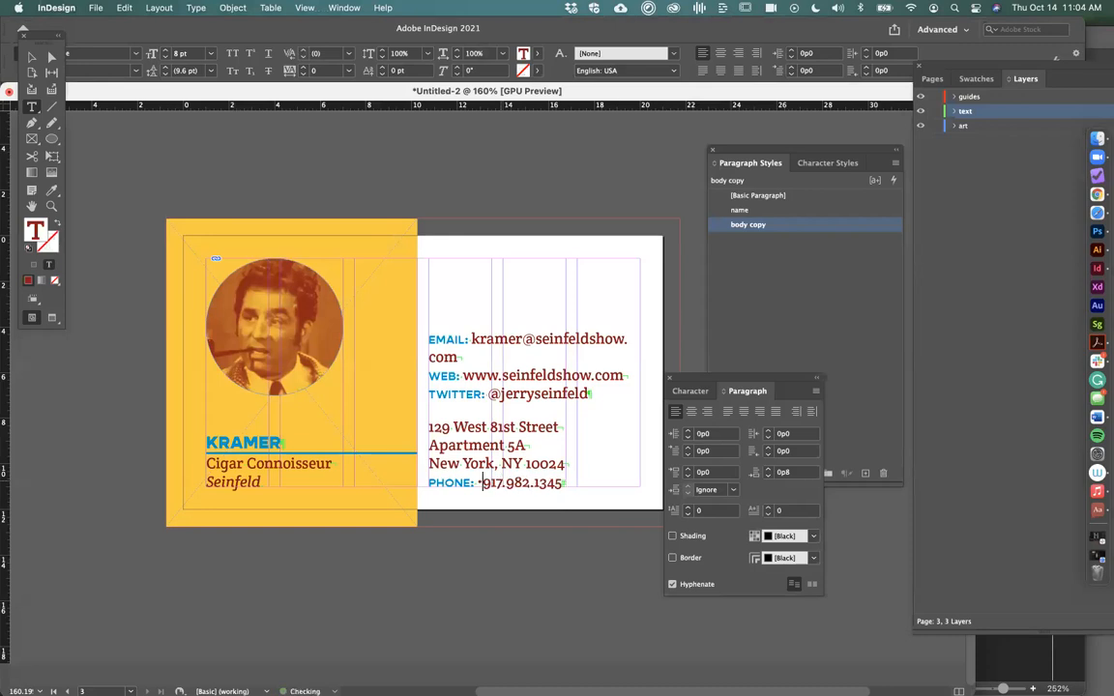
Copy the second cardholder's Twitter handle from the Word document and paste it over the existing handle on page 3
key("super+Tab")
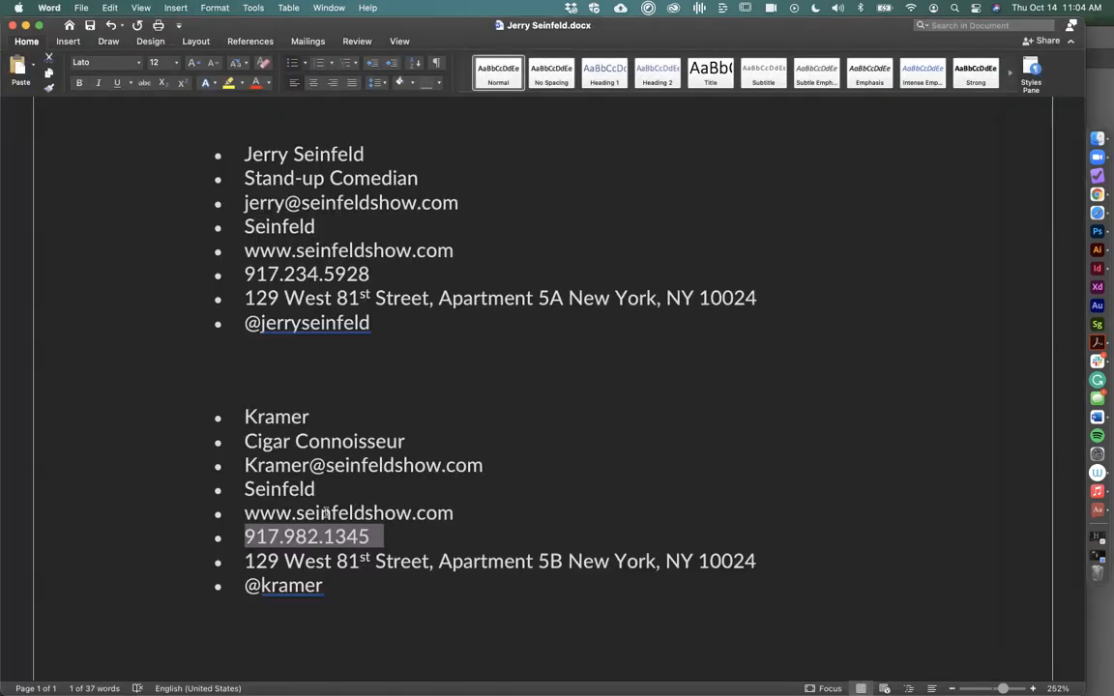
double_click(305, 587)
key("super+Tab")
double_click(510, 394)
key("super+v")
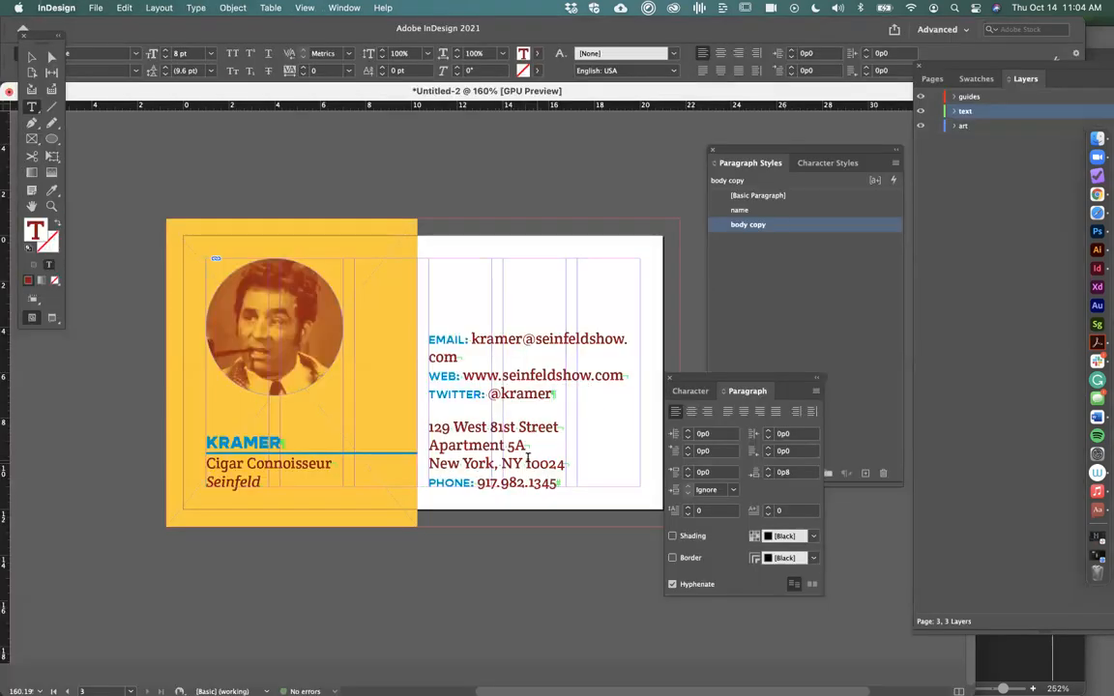
Replace the apartment number in page 3's address with the second cardholder's and finish editing the text
double_click(522, 445)
type("5B")
key("Escape")
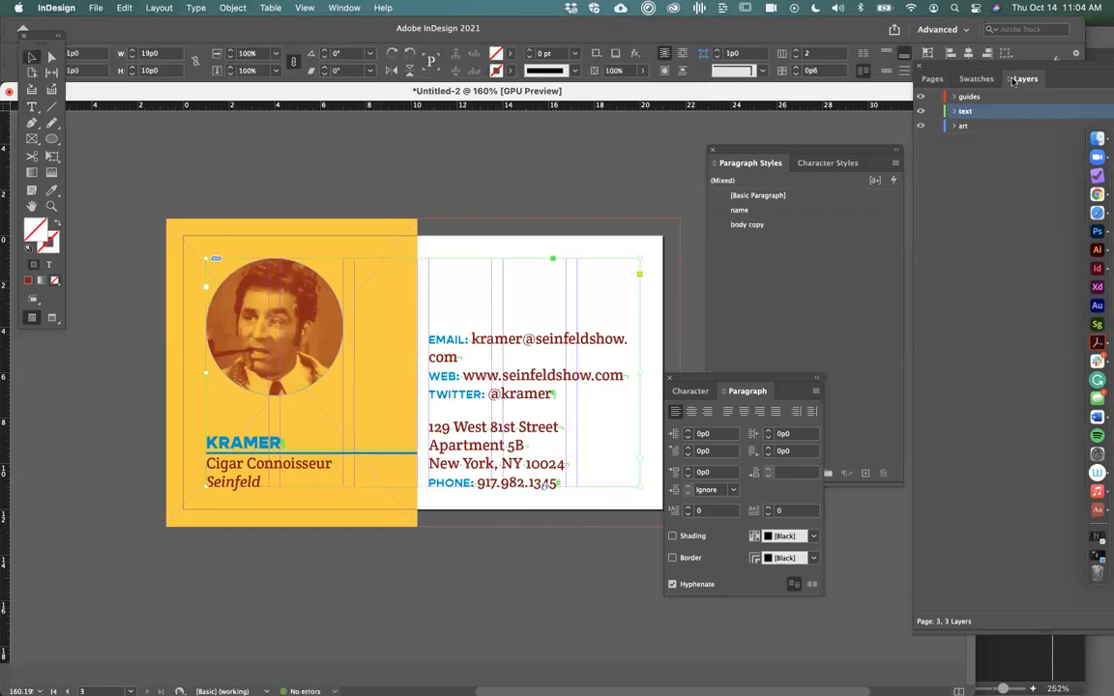
Show the document's pages and rearrange the pages and paragraph styles windows beside the card
left_click(934, 79)
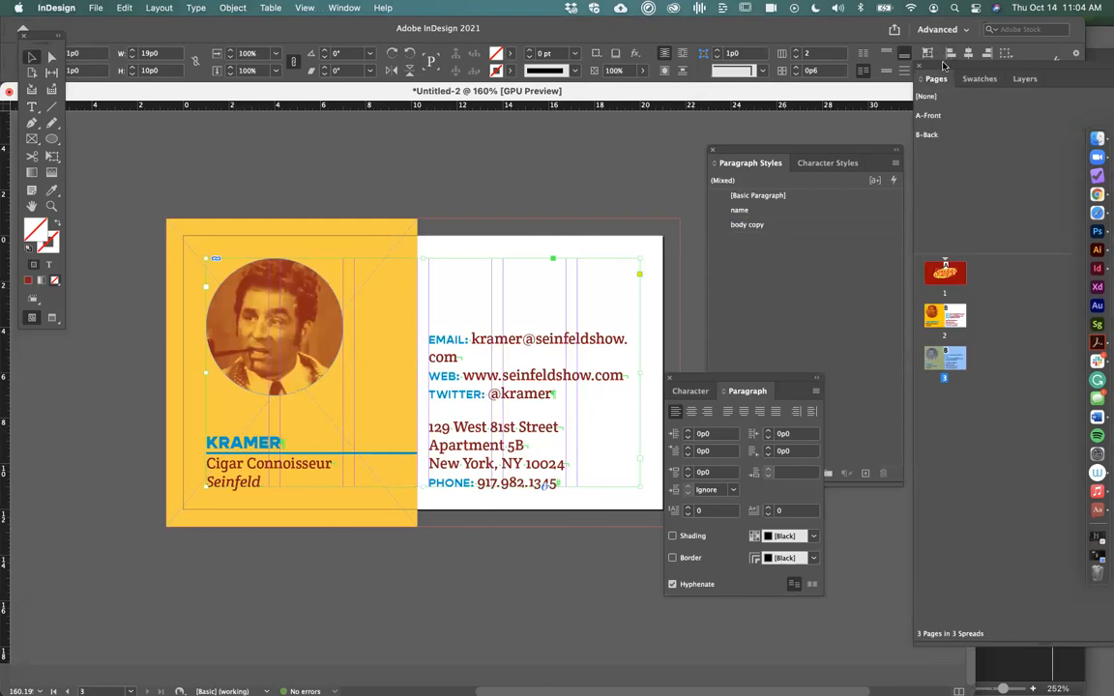
left_click_drag(947, 65, 869, 63)
left_click_drag(731, 150, 696, 146)
double_click(699, 222)
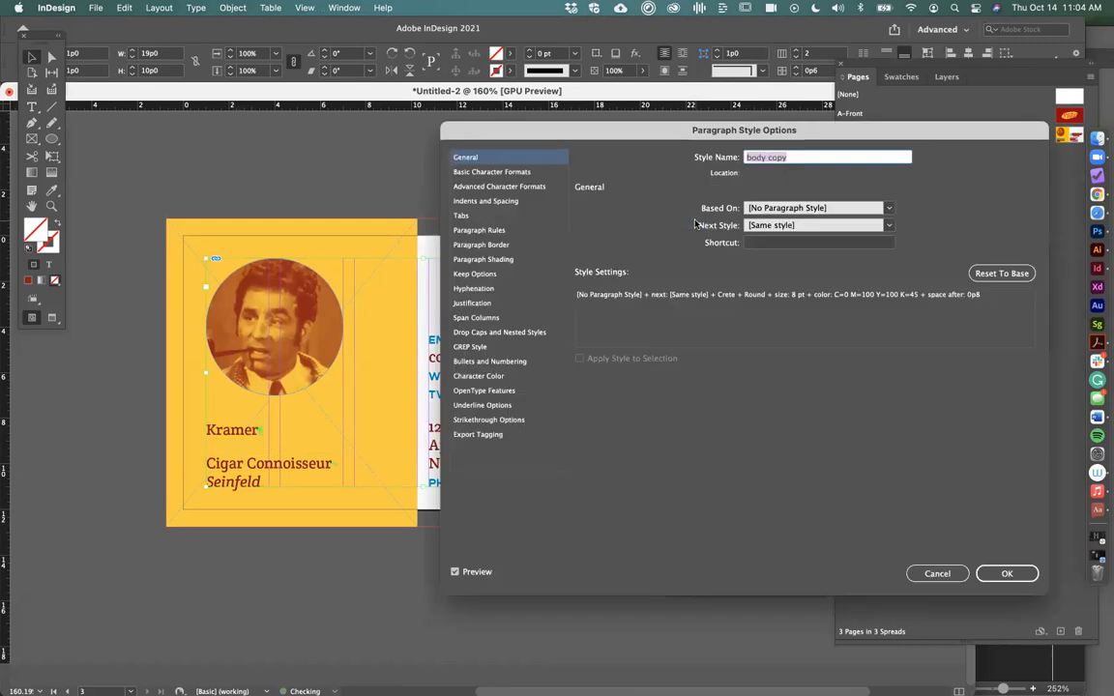
left_click(930, 574)
key("super+z")
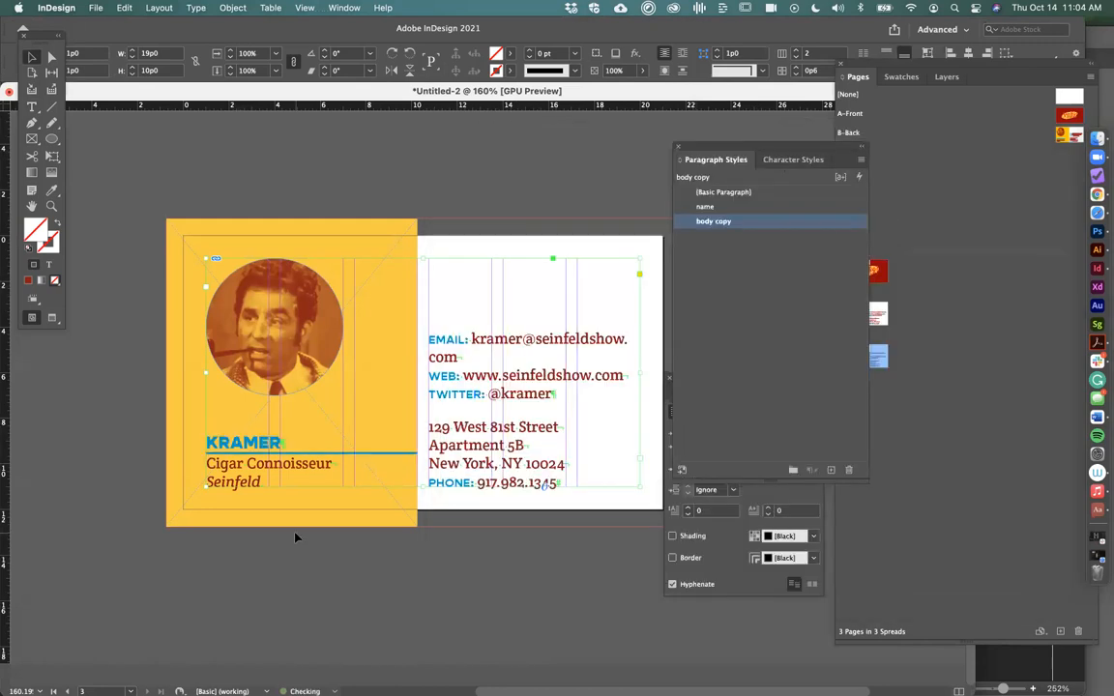
With nothing selected, preview the "body copy" paragraph style at a size of 7 pt and discard the change
left_click(293, 604)
double_click(713, 222)
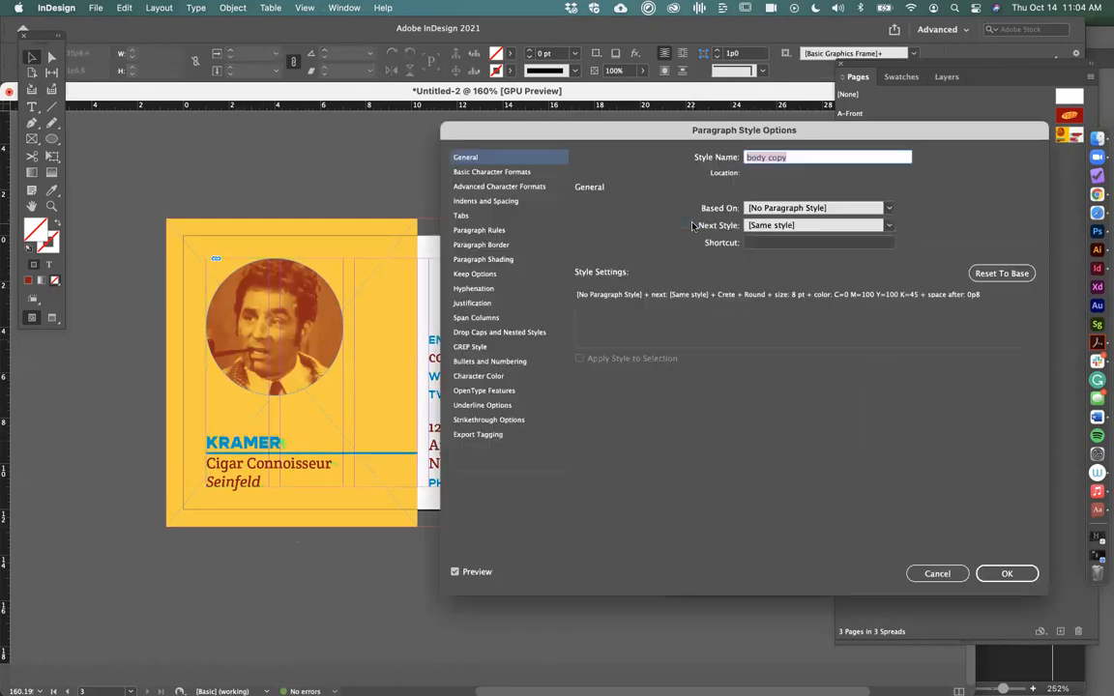
left_click(524, 188)
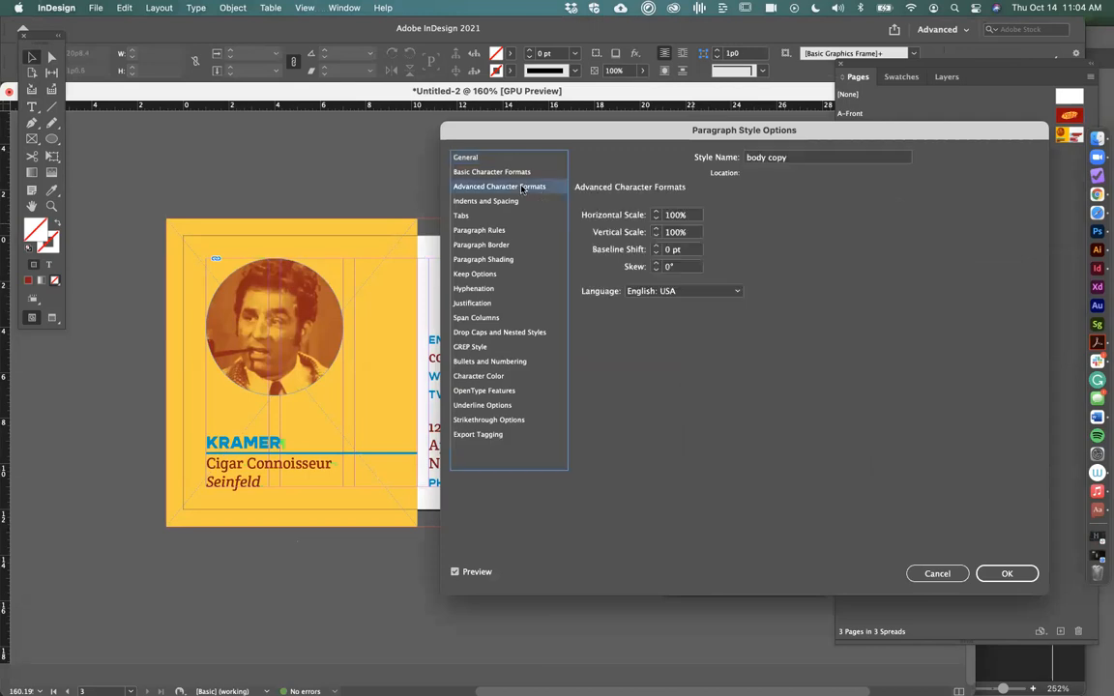
left_click(493, 172)
left_click(638, 253)
left_click_drag(608, 135, 822, 108)
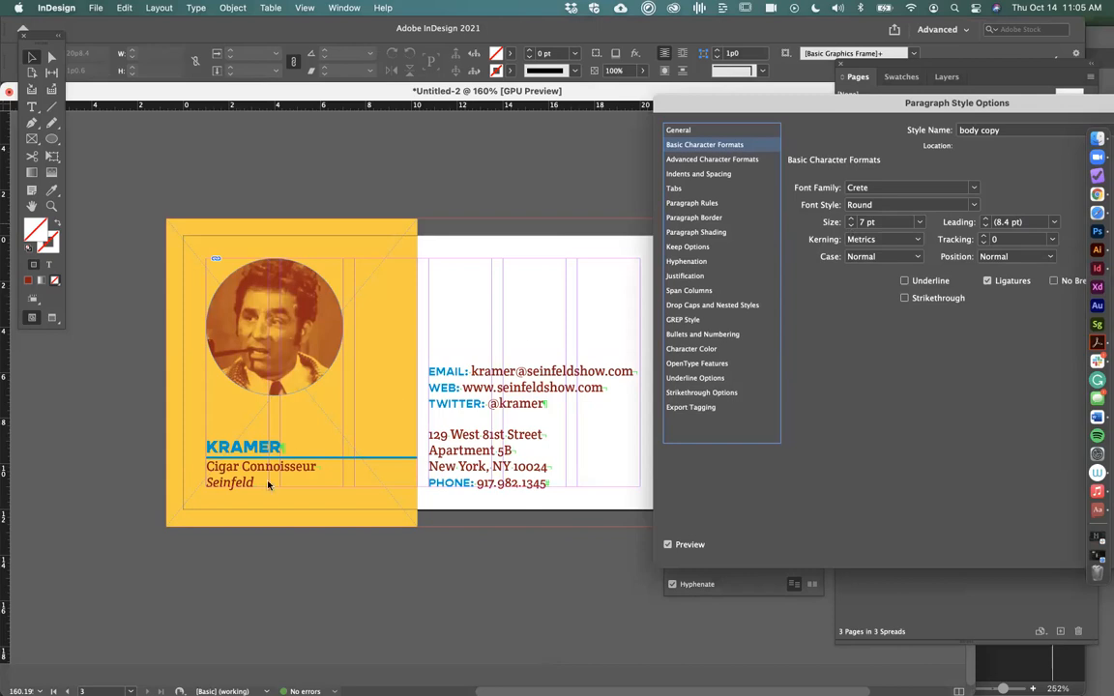
left_click_drag(727, 105, 494, 95)
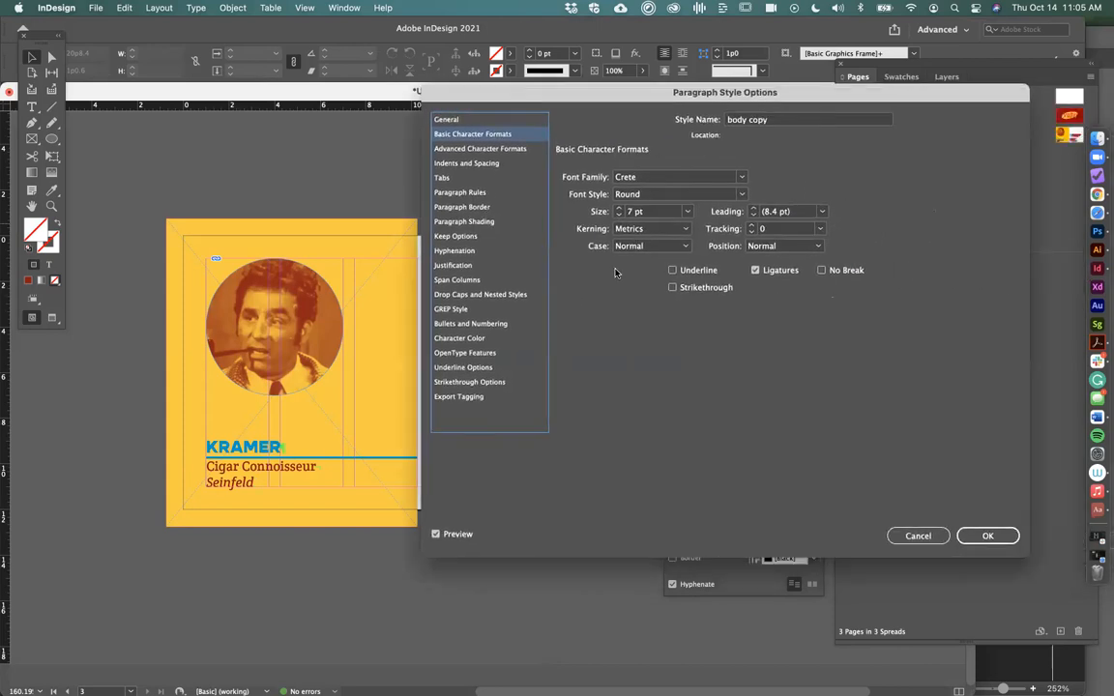
left_click(989, 539)
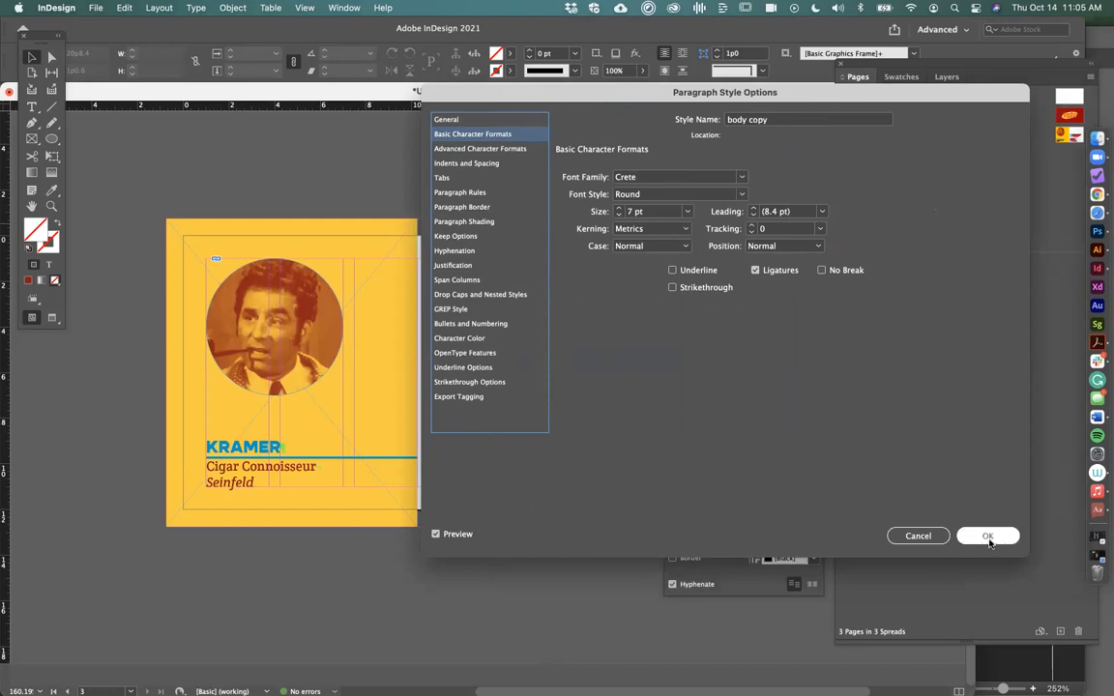
left_click(918, 536)
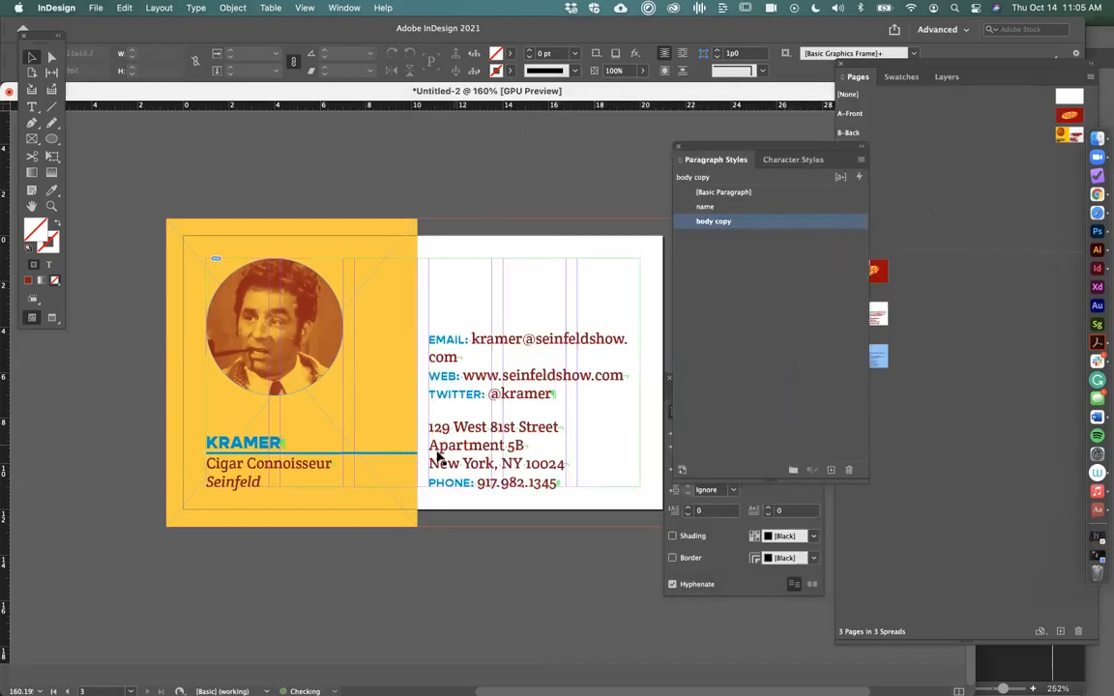
Open the basic character formats of the "body copy" paragraph style and try Proxima Nova as its font family
double_click(701, 222)
left_click(474, 148)
left_click(501, 136)
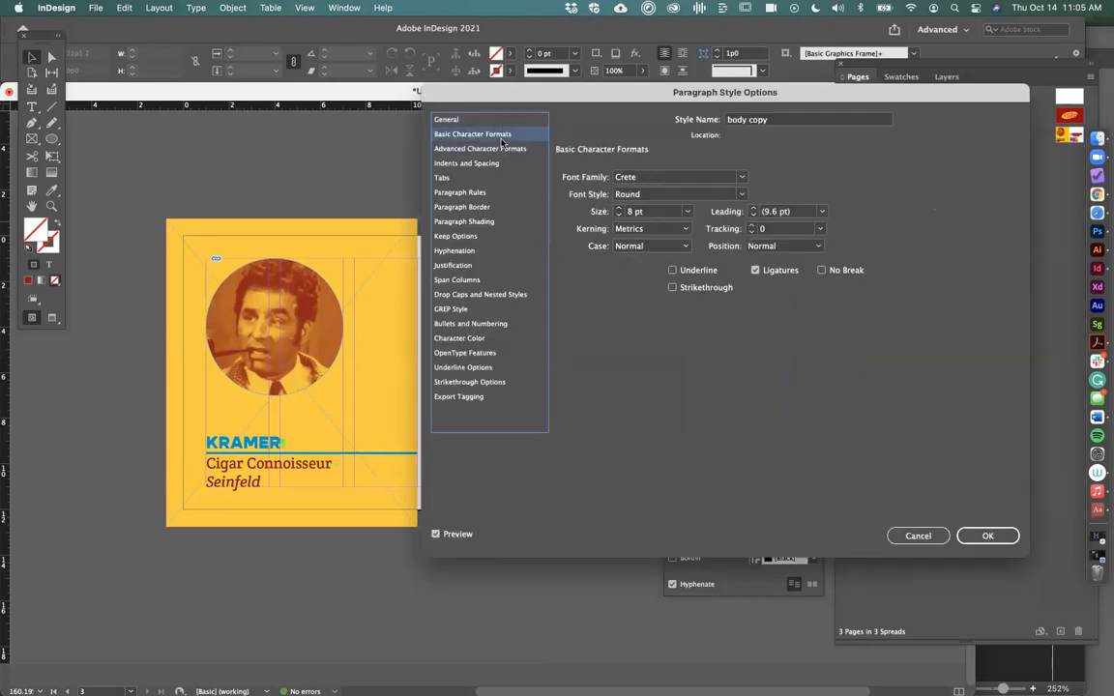
left_click(743, 177)
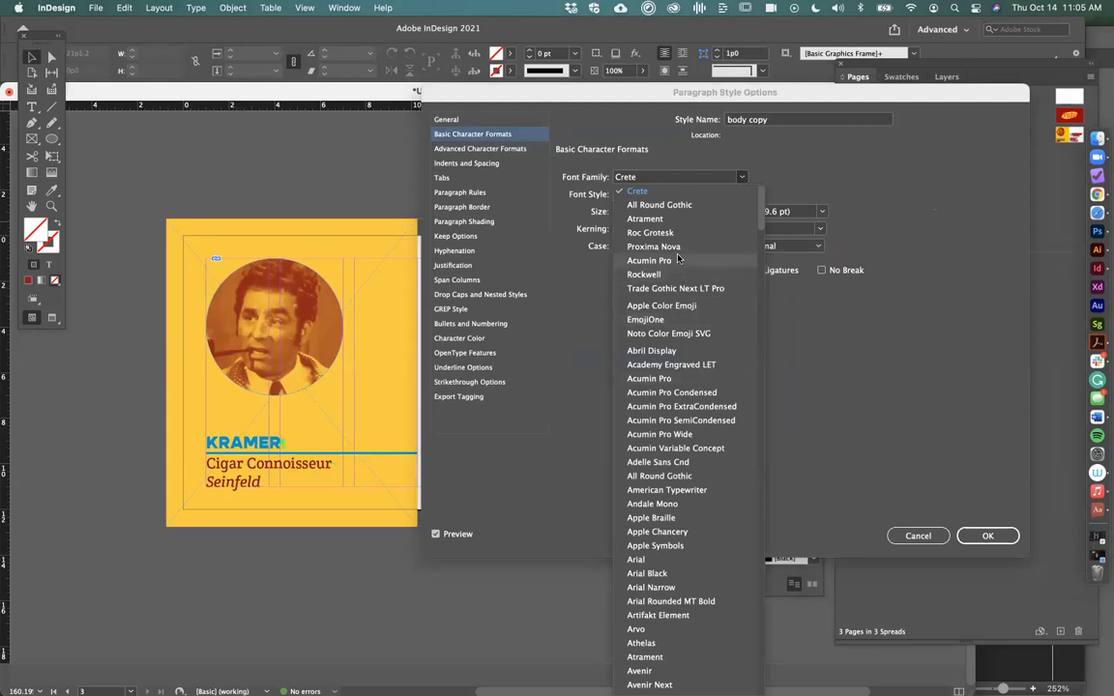
left_click(677, 246)
left_click(740, 194)
Browse the available fonts and set the "body copy" font family to Acumin Pro Condensed, keeping the card in view
left_click(742, 177)
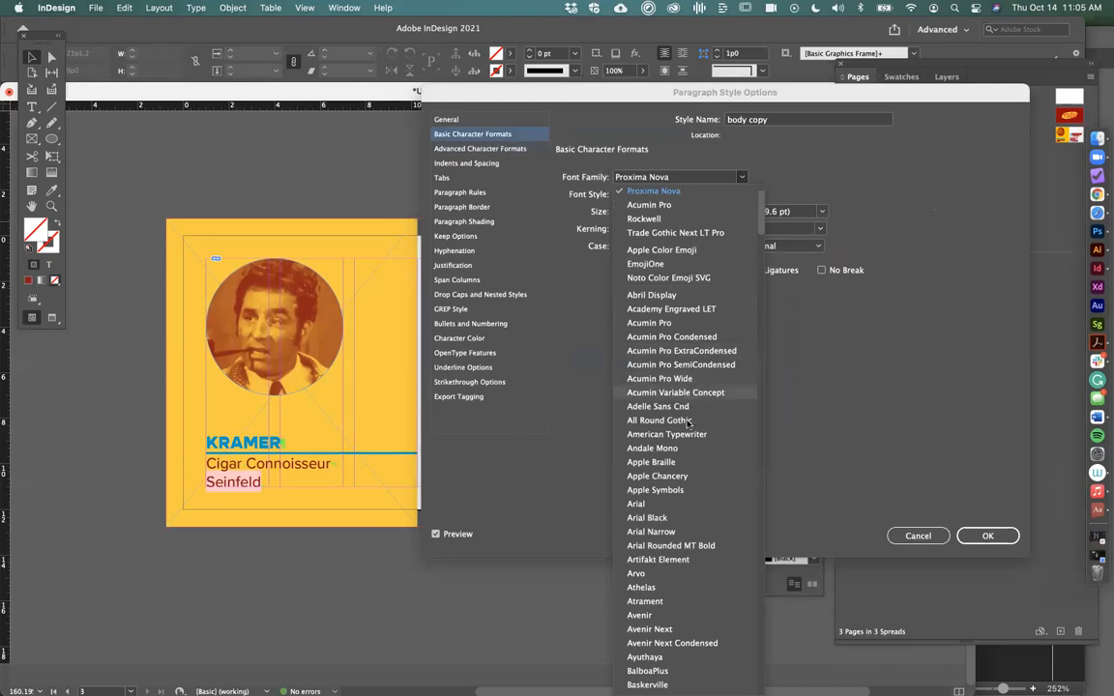
scroll(688, 423, "down", 10)
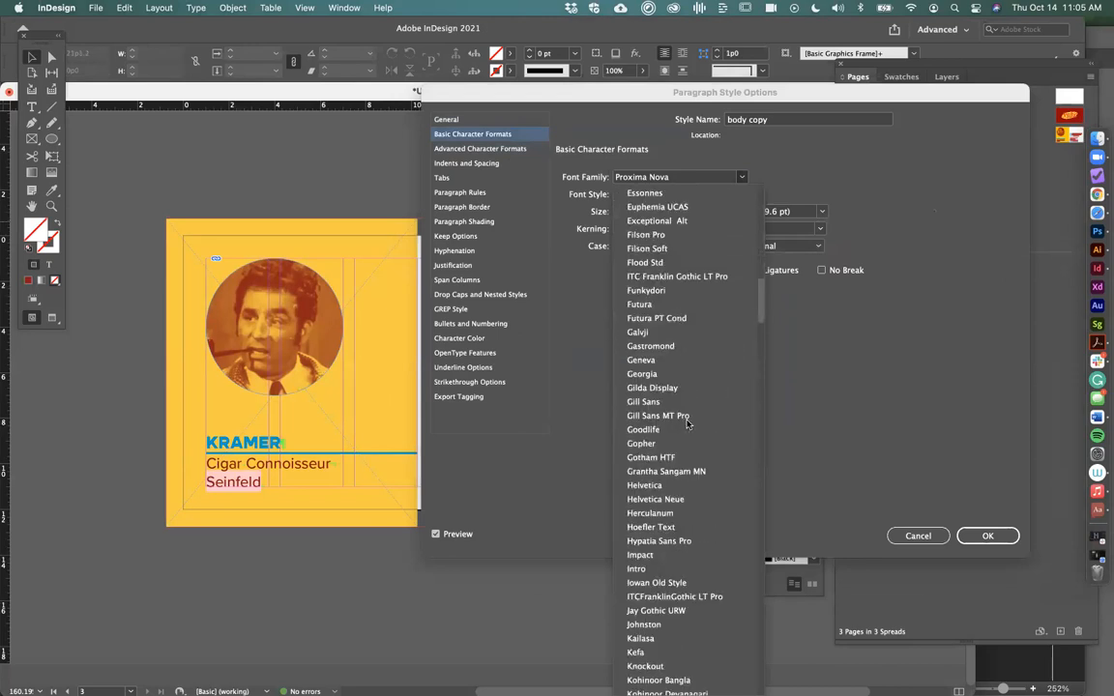
scroll(689, 564, "down", 7)
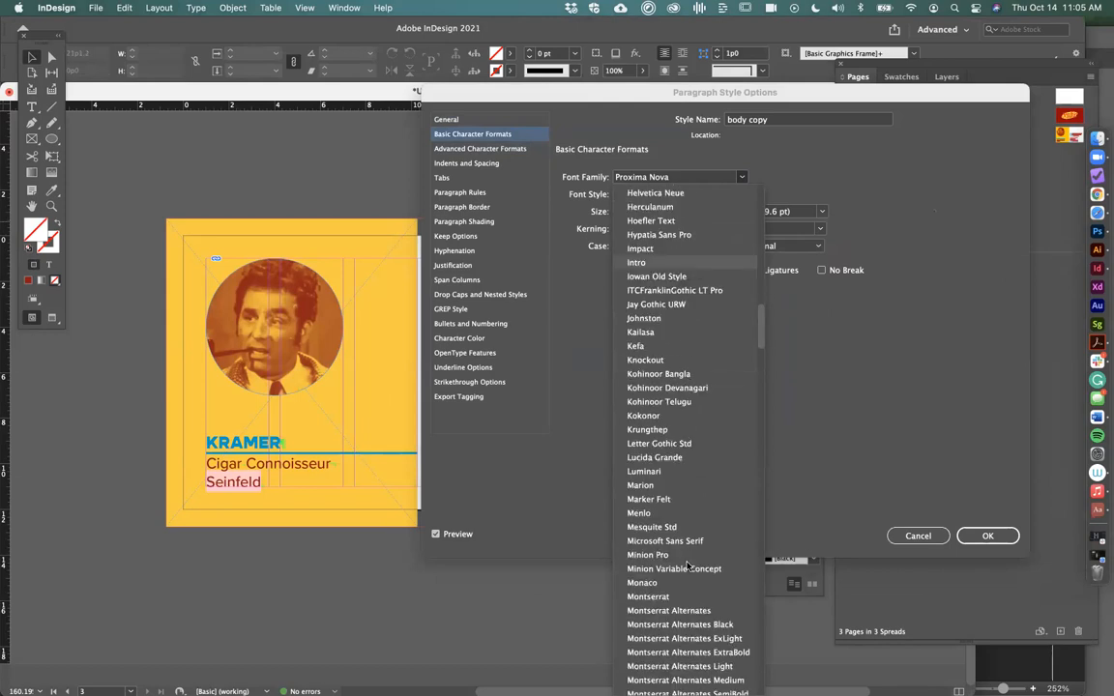
scroll(688, 566, "down", 10)
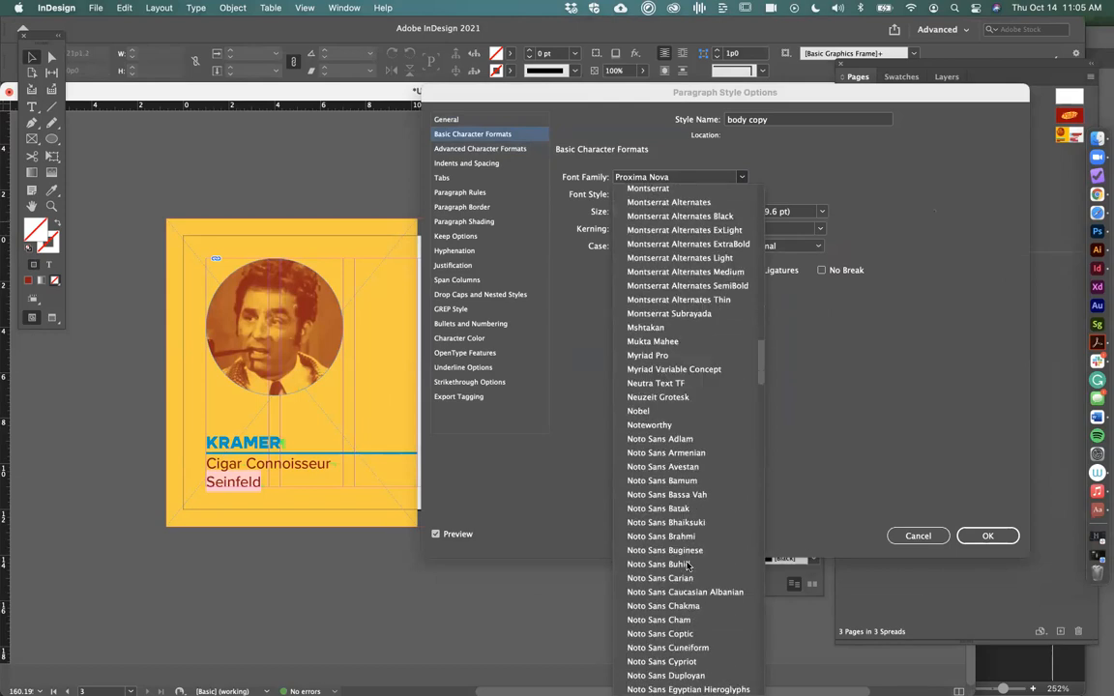
scroll(687, 566, "down", 20)
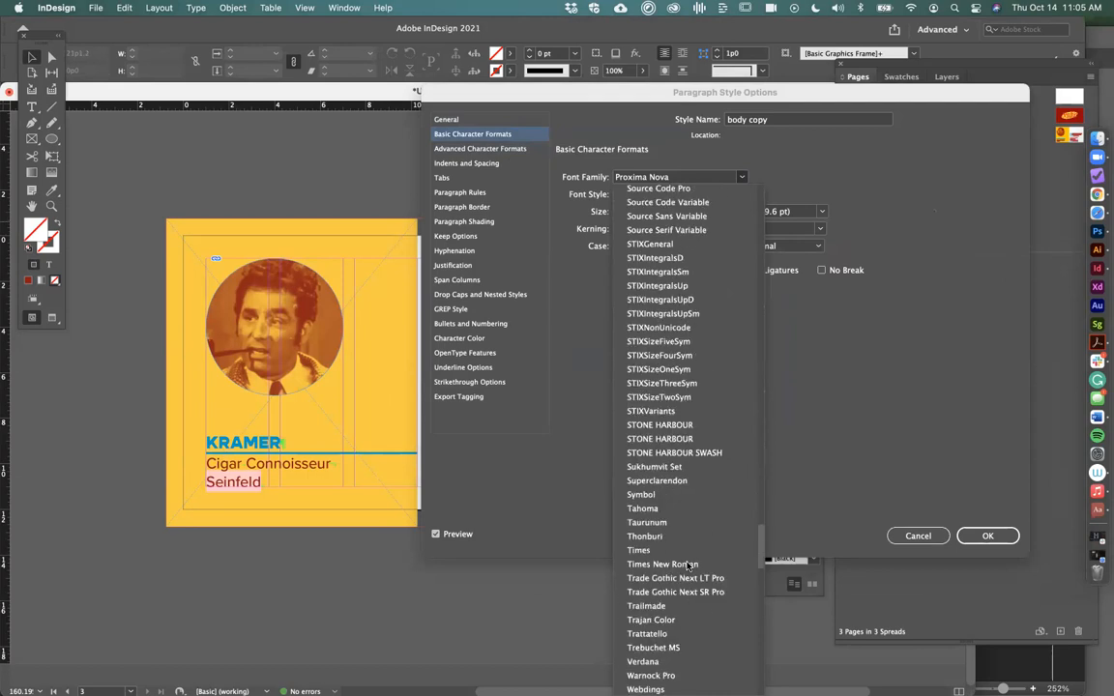
scroll(689, 564, "up", 4)
scroll(688, 566, "down", 12)
scroll(687, 566, "up", 20)
scroll(688, 566, "up", 20)
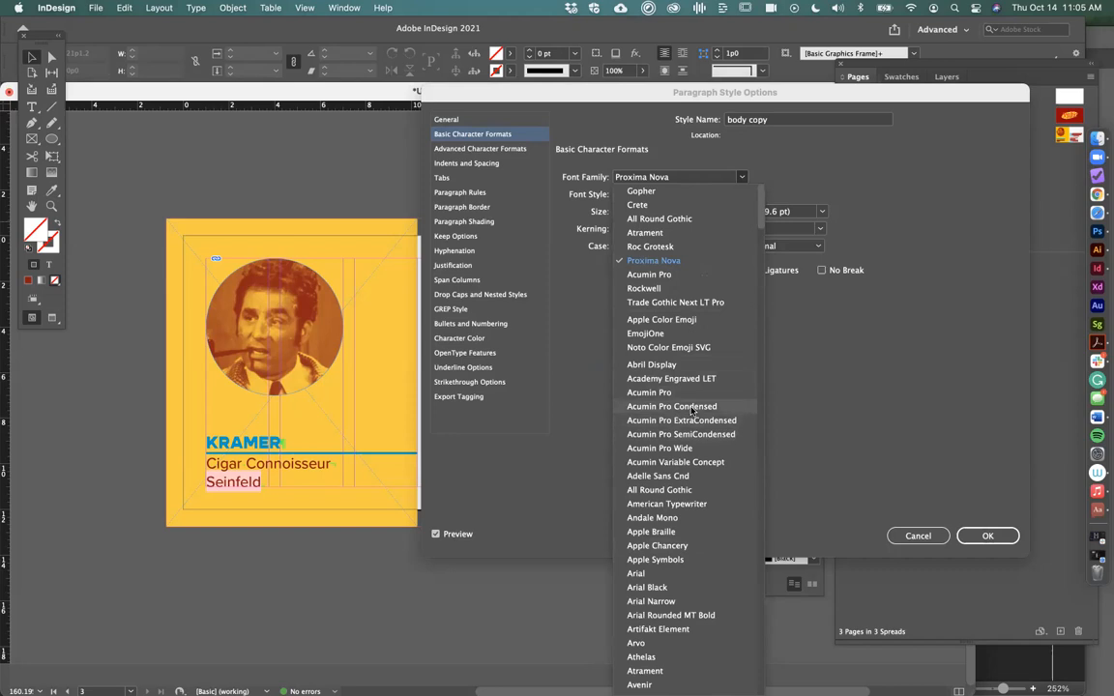
left_click(691, 410)
left_click_drag(586, 93, 849, 92)
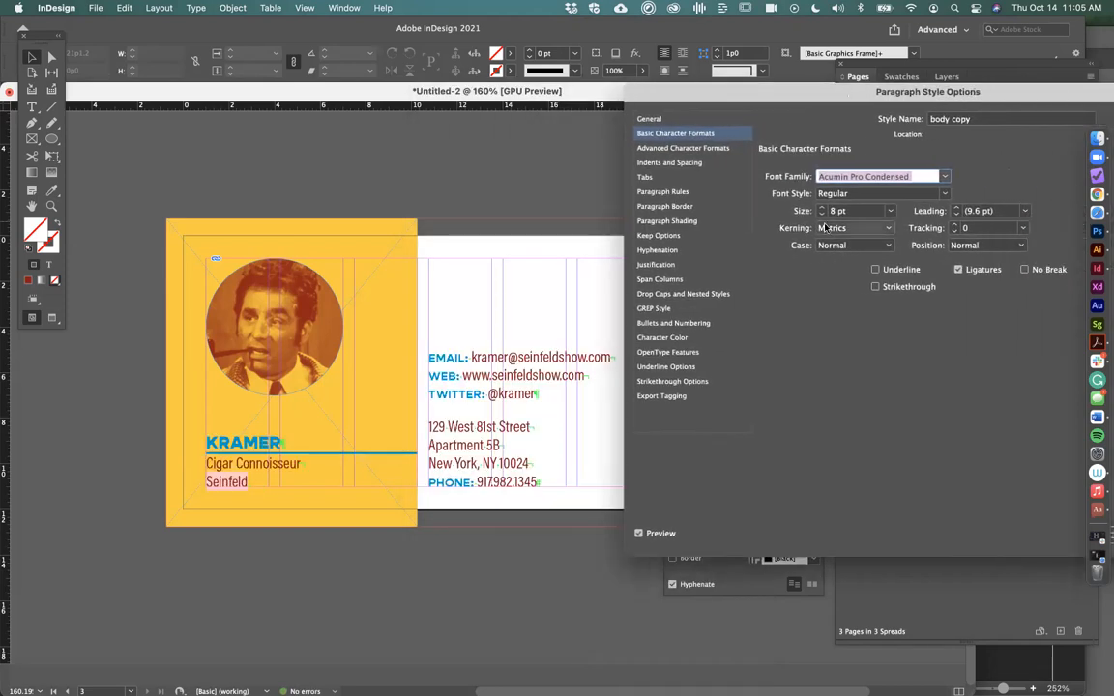
Compare the Medium and Bold font styles for "body copy", choose Bold, and save the paragraph style
left_click(870, 195)
left_click(944, 194)
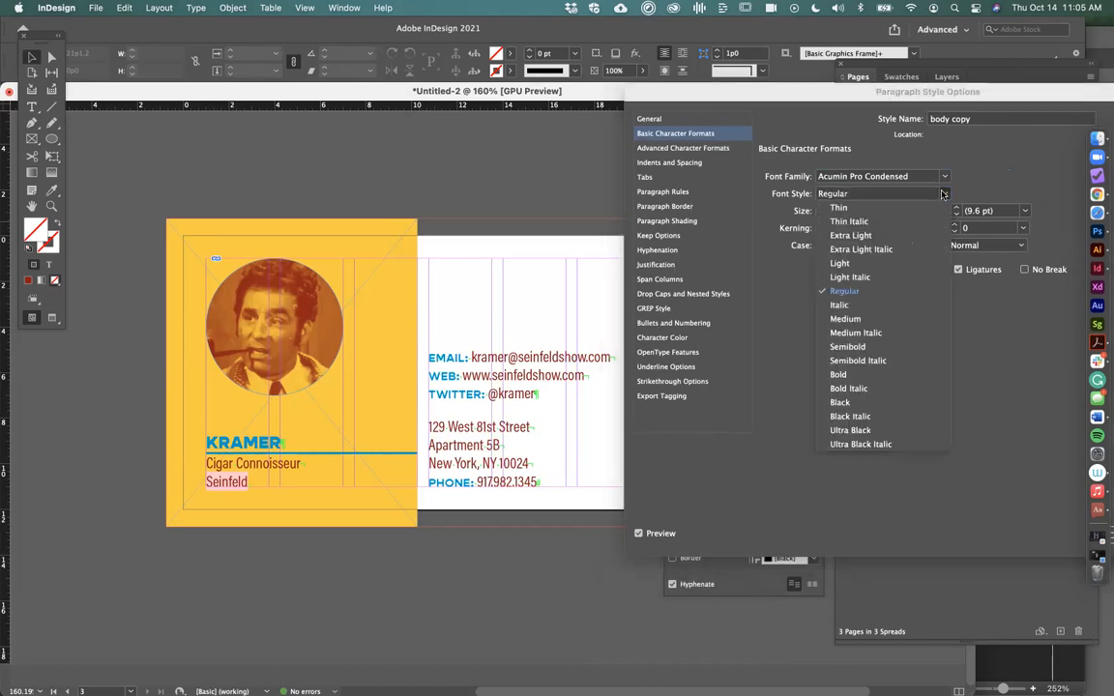
left_click(907, 322)
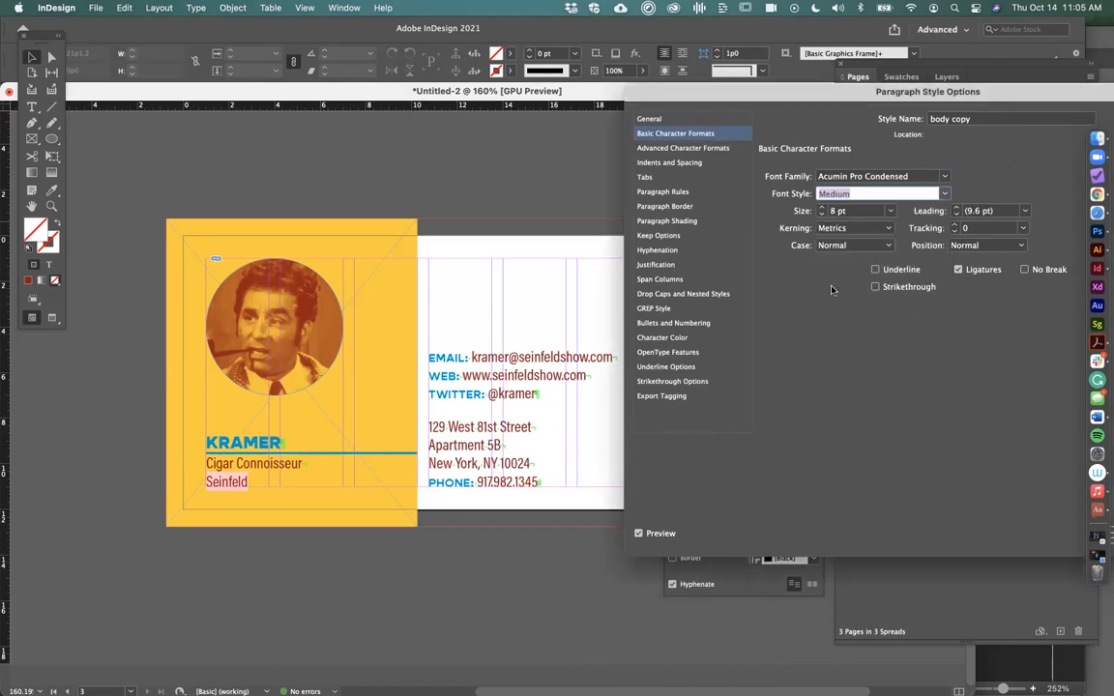
left_click(936, 193)
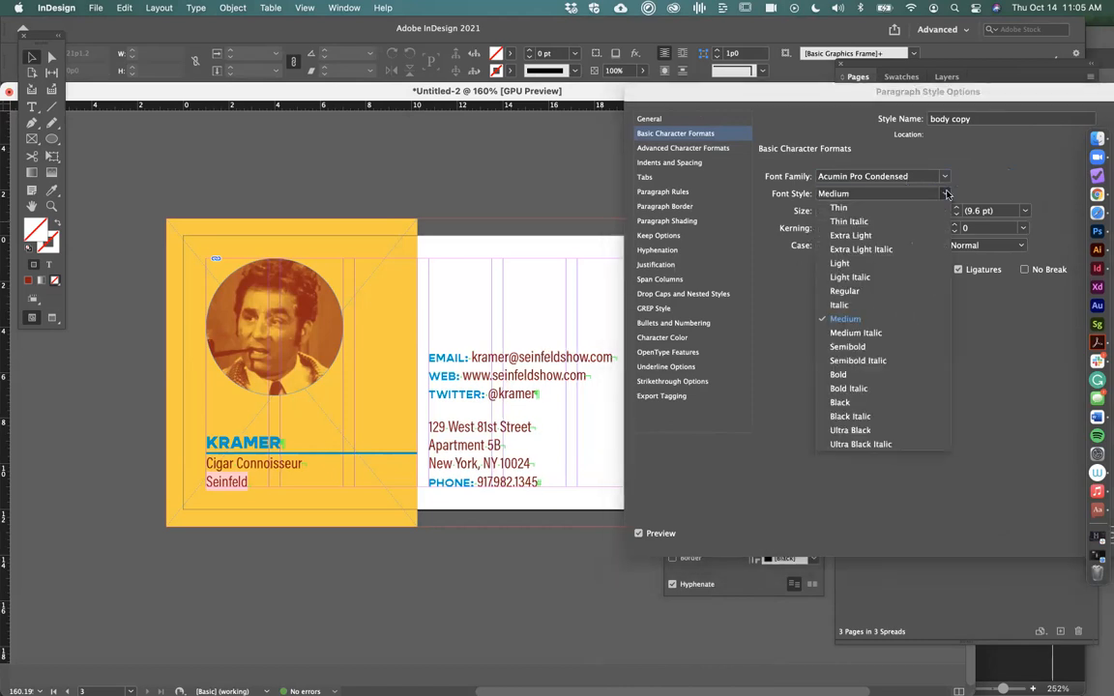
left_click(902, 375)
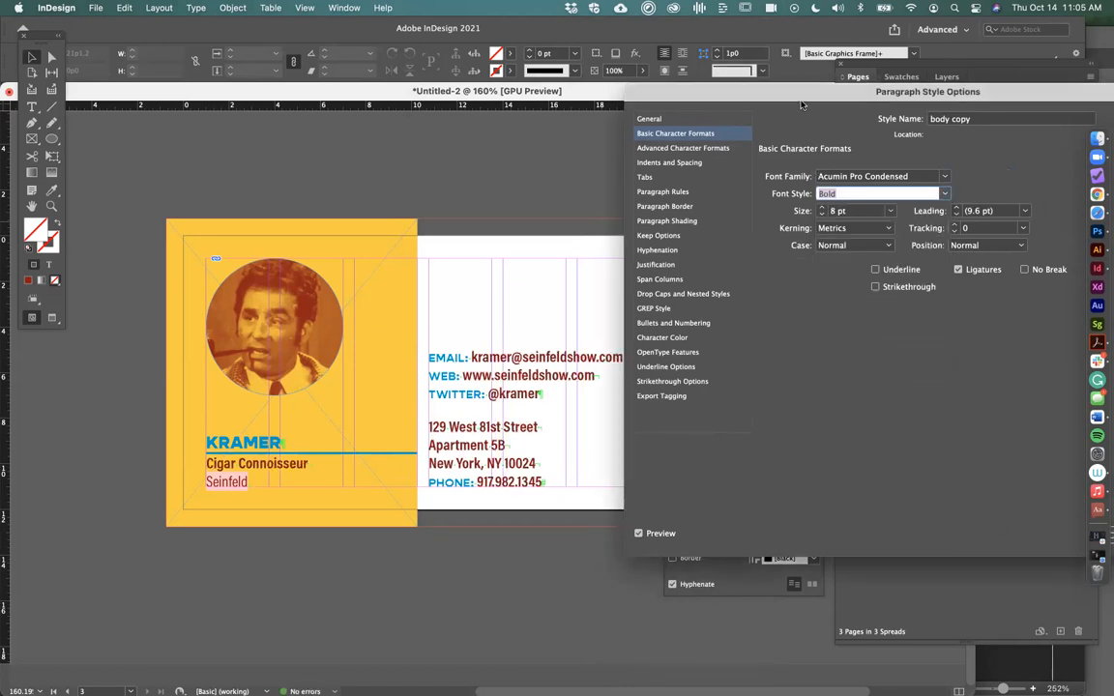
left_click_drag(802, 104, 599, 141)
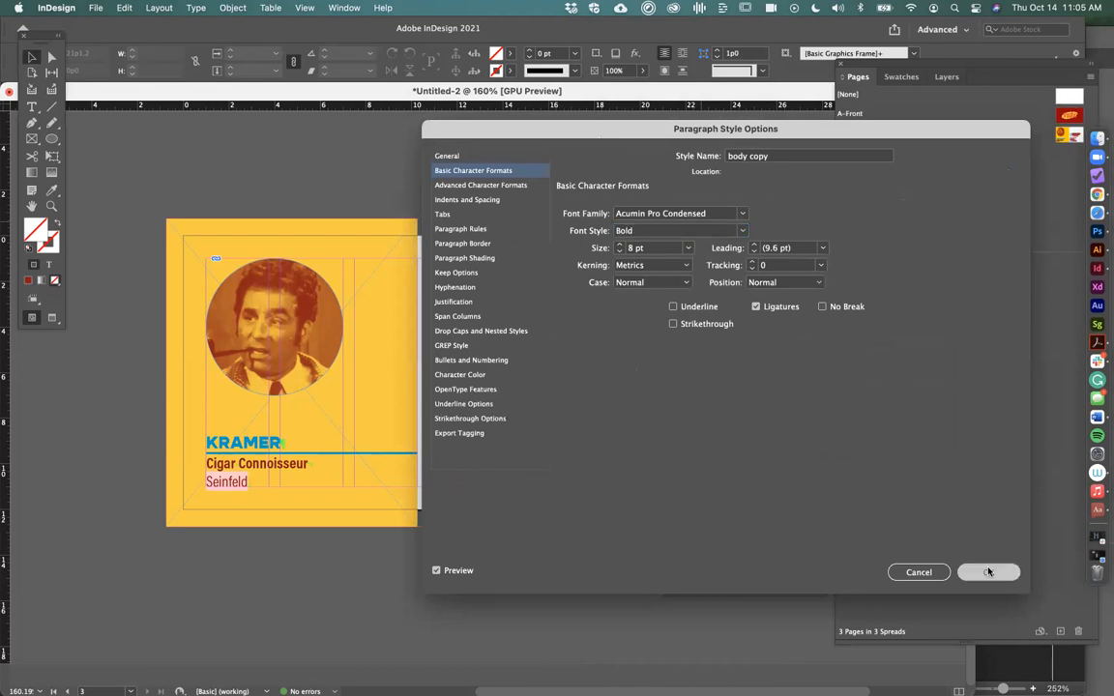
left_click(989, 573)
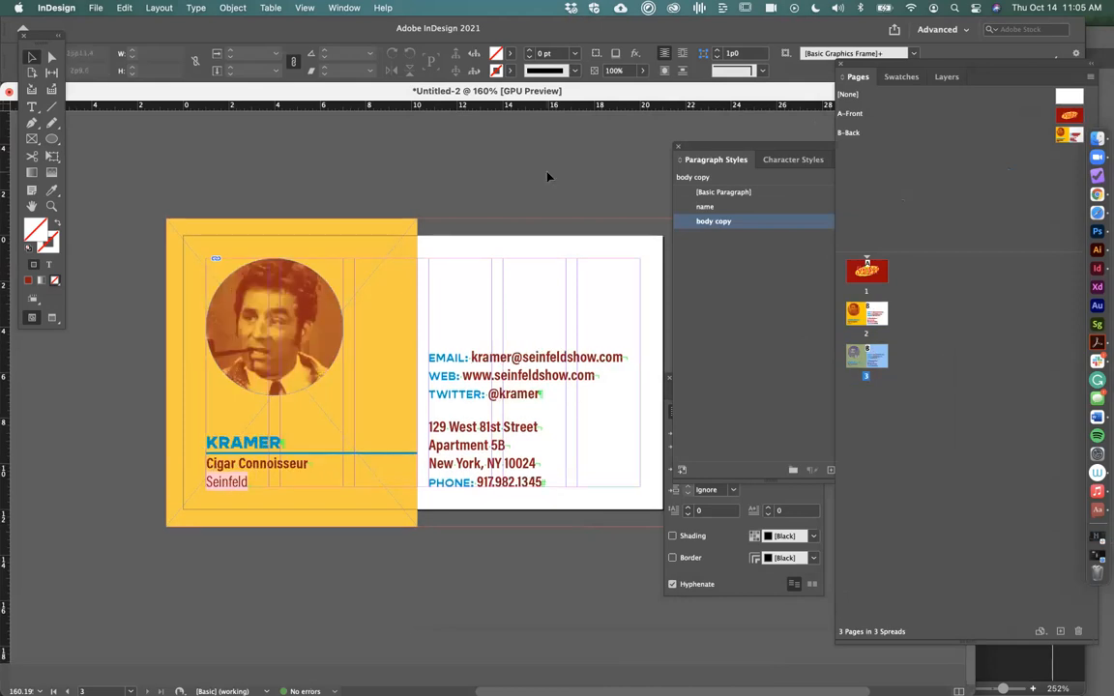
Open the basic character formats of the "signifier" character style, clear its font family, try Italic as the font style, and turn on the preview
left_click(793, 160)
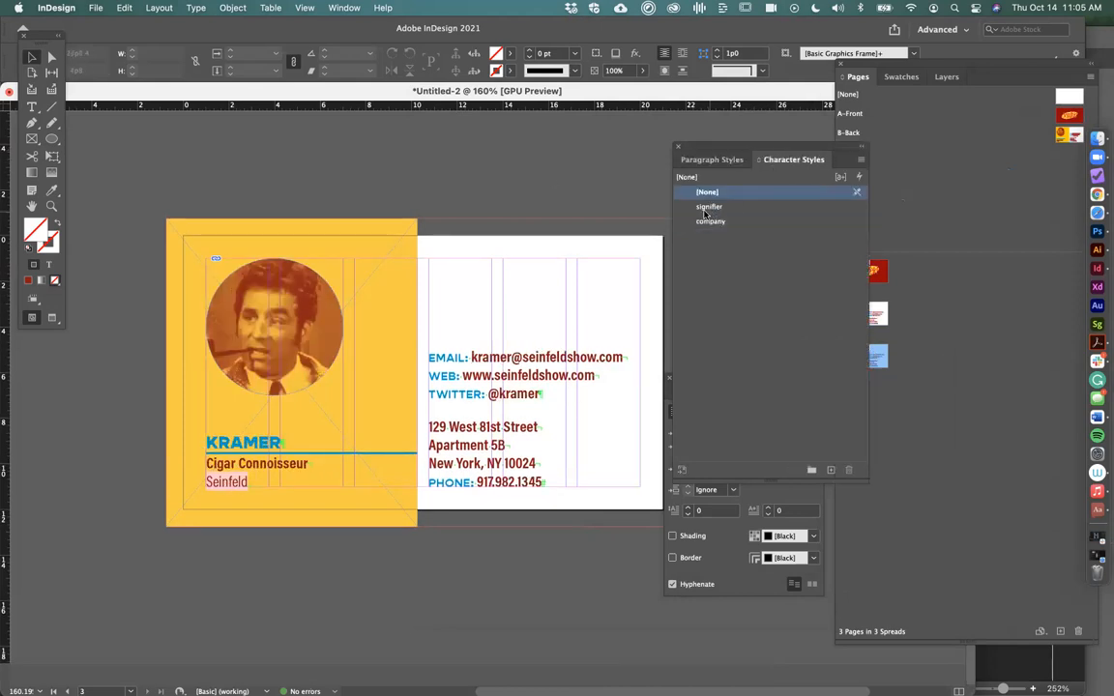
double_click(699, 207)
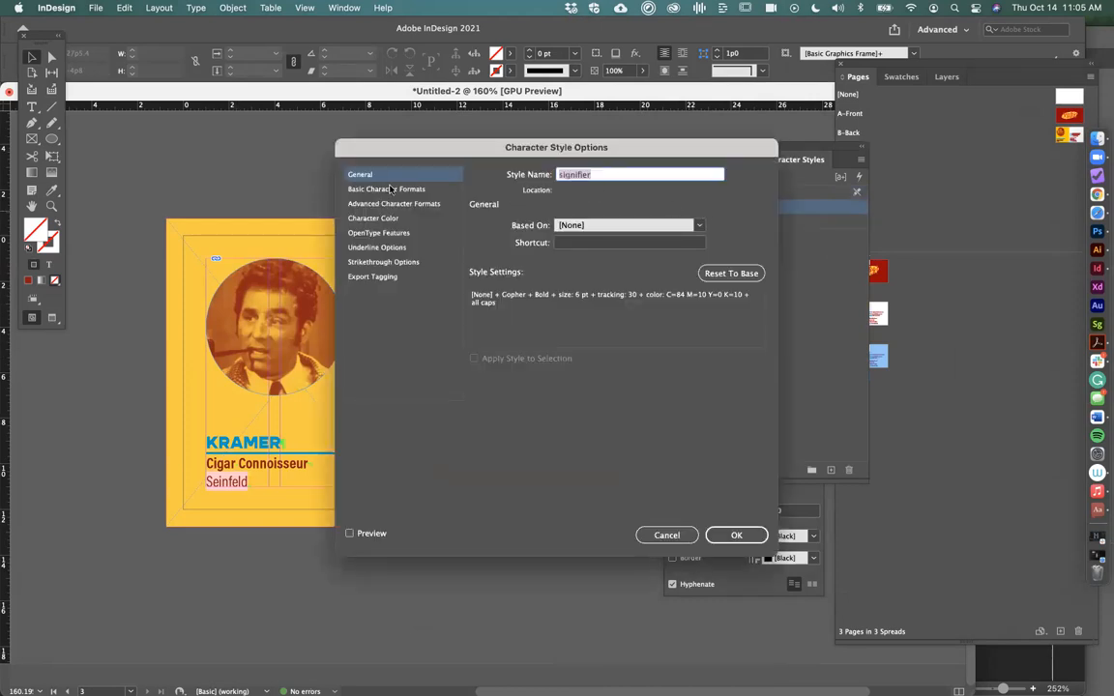
left_click(389, 190)
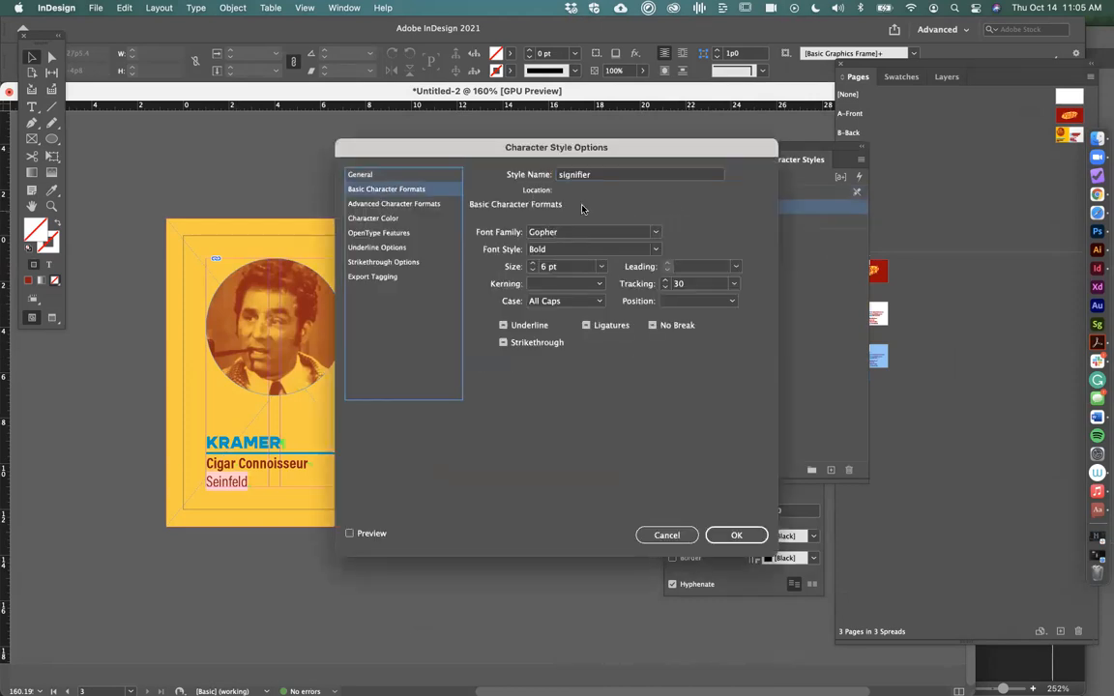
left_click(547, 232)
key("BackSpace")
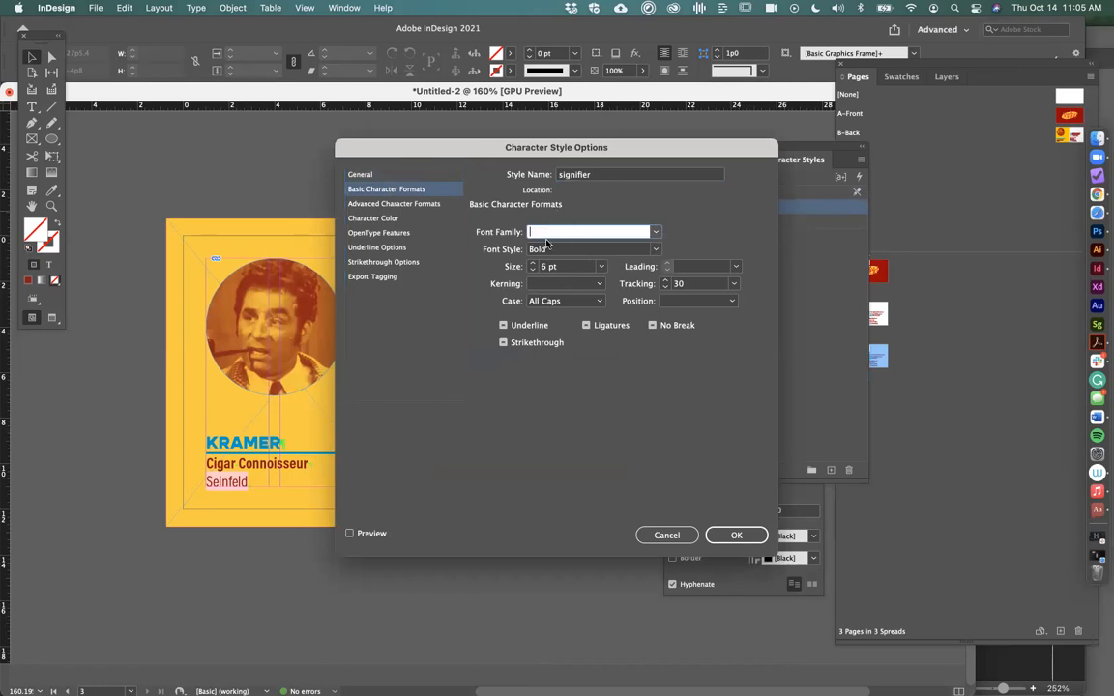
key("Tab")
type("Italic")
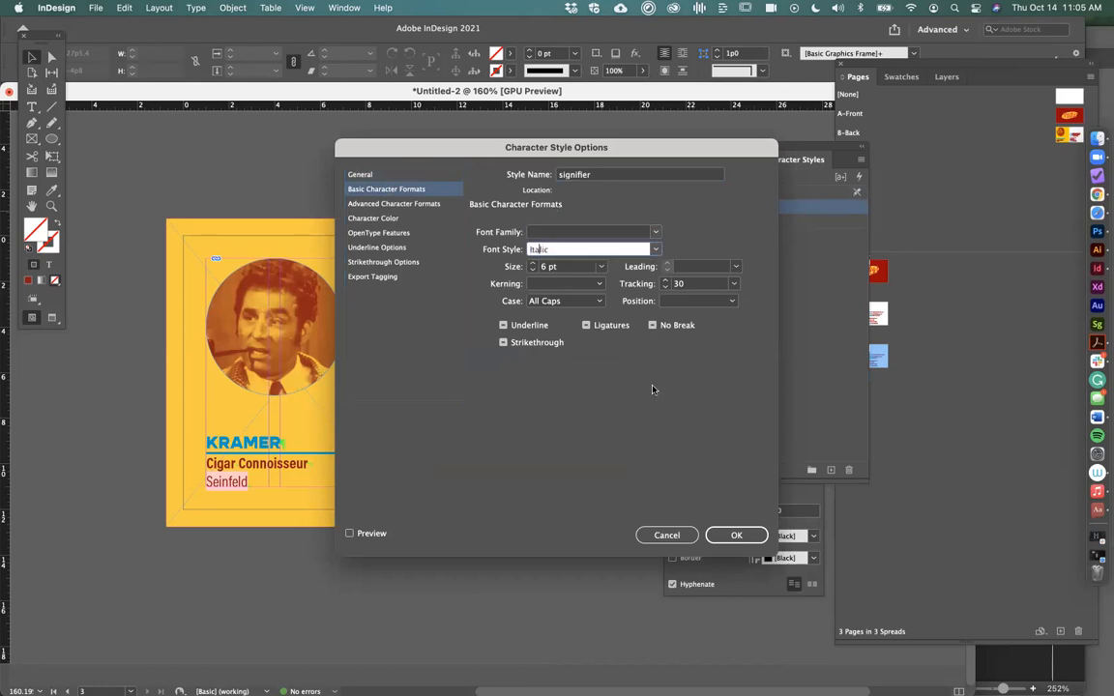
left_click(349, 533)
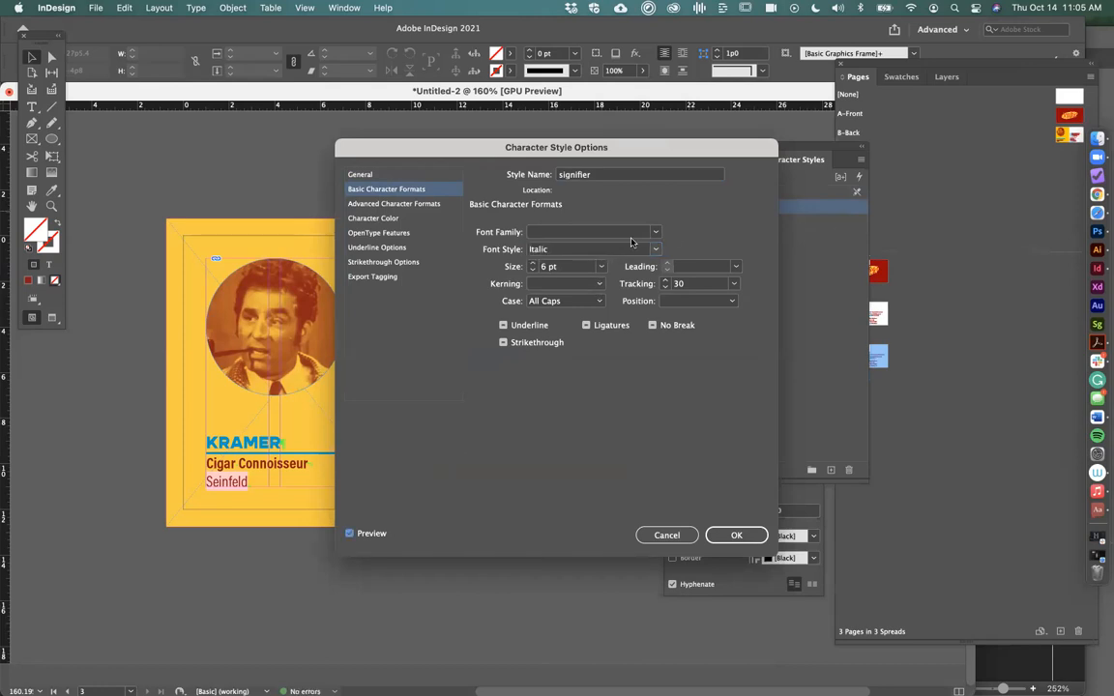
Set the "signifier" style's font to Acumin Pro Condensed, Medium Italic, and save the character style
left_click(633, 233)
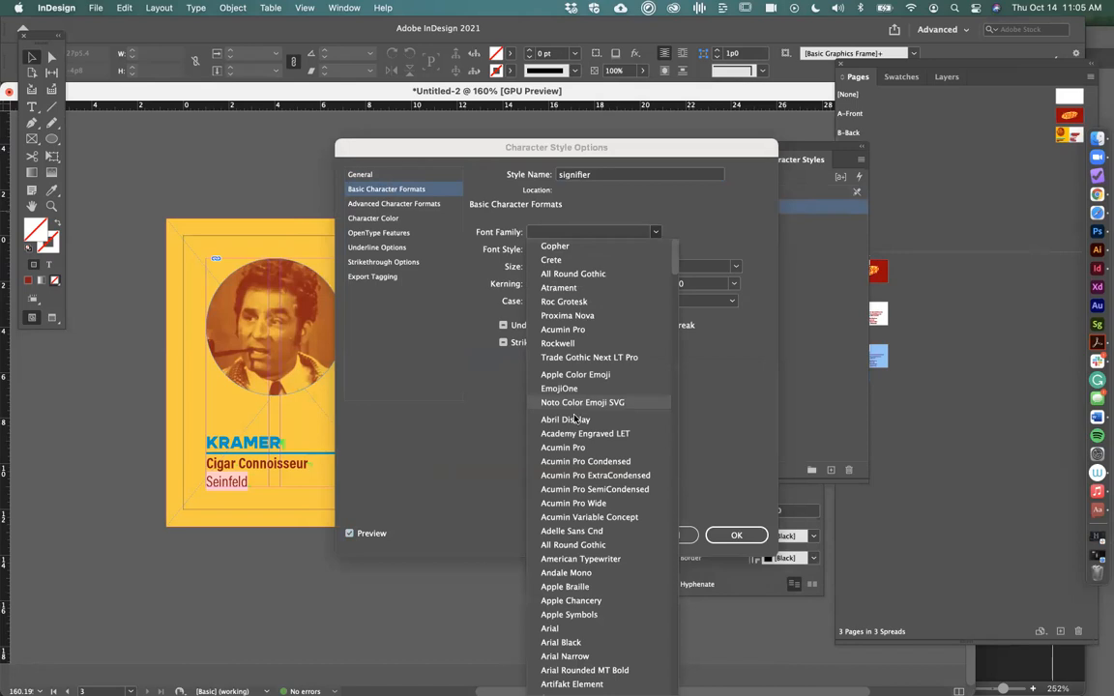
left_click(587, 462)
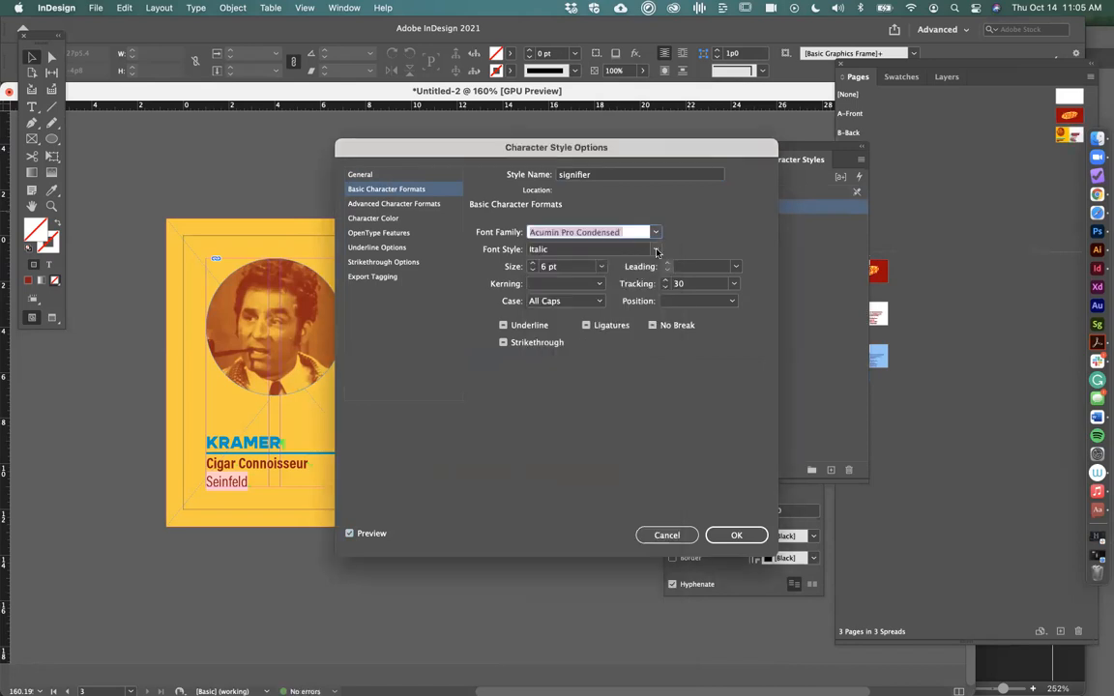
left_click(592, 250)
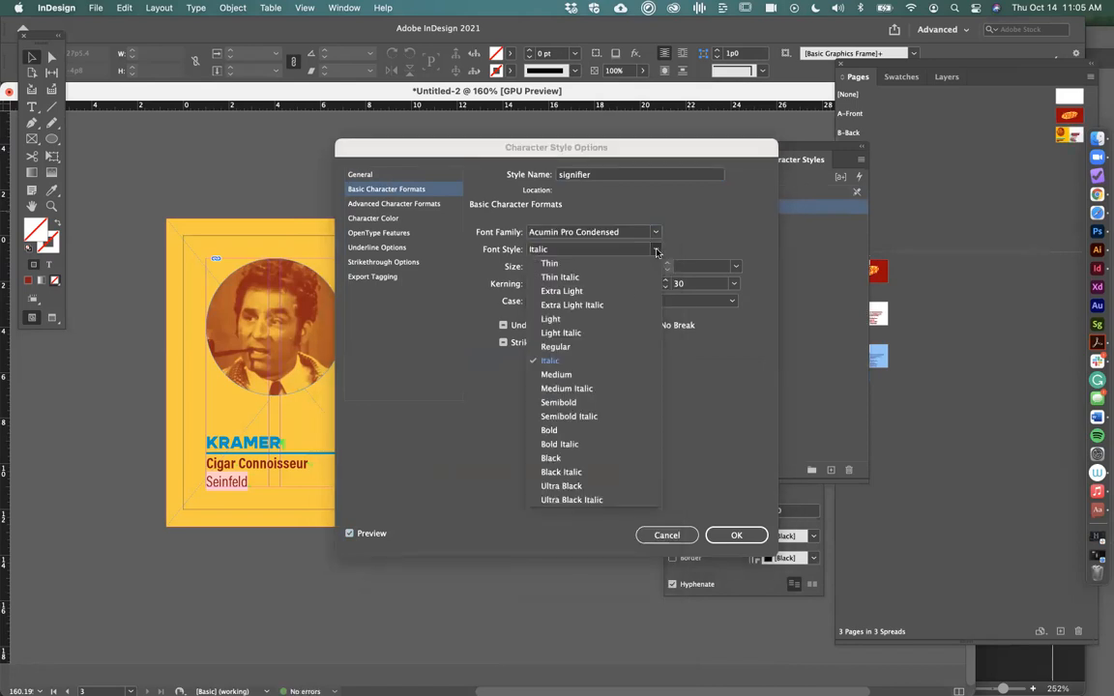
left_click(583, 388)
left_click(732, 535)
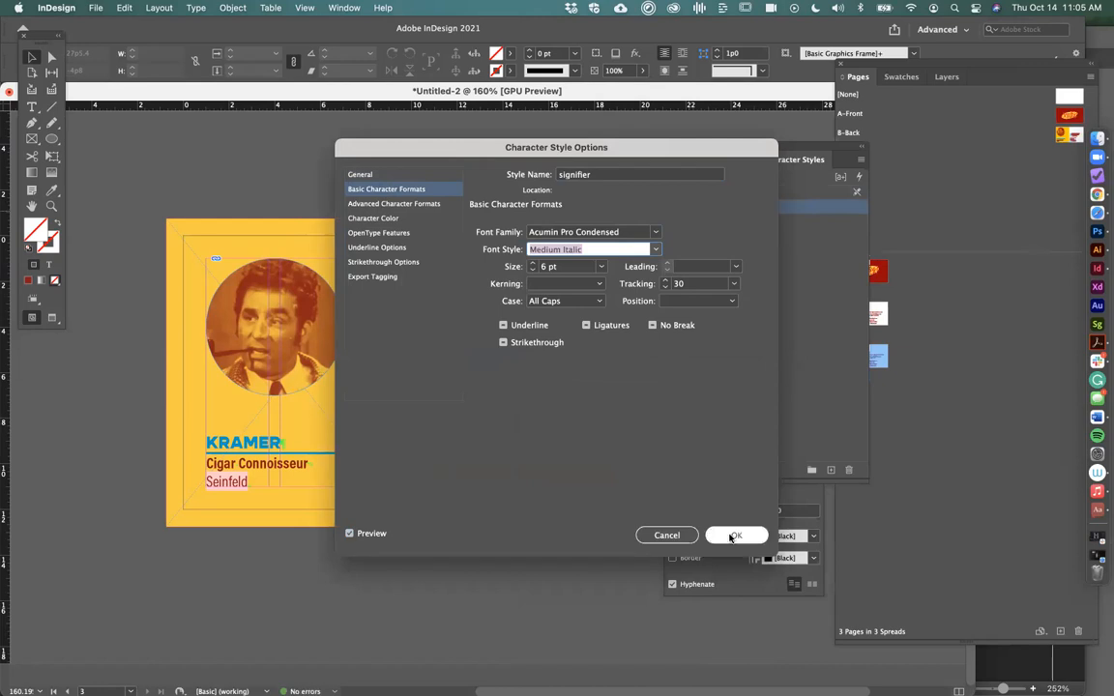
Set the font style of the company line "Seinfeld" on page 3 to Medium Italic, moving the style list clear of the character settings
double_click(226, 481)
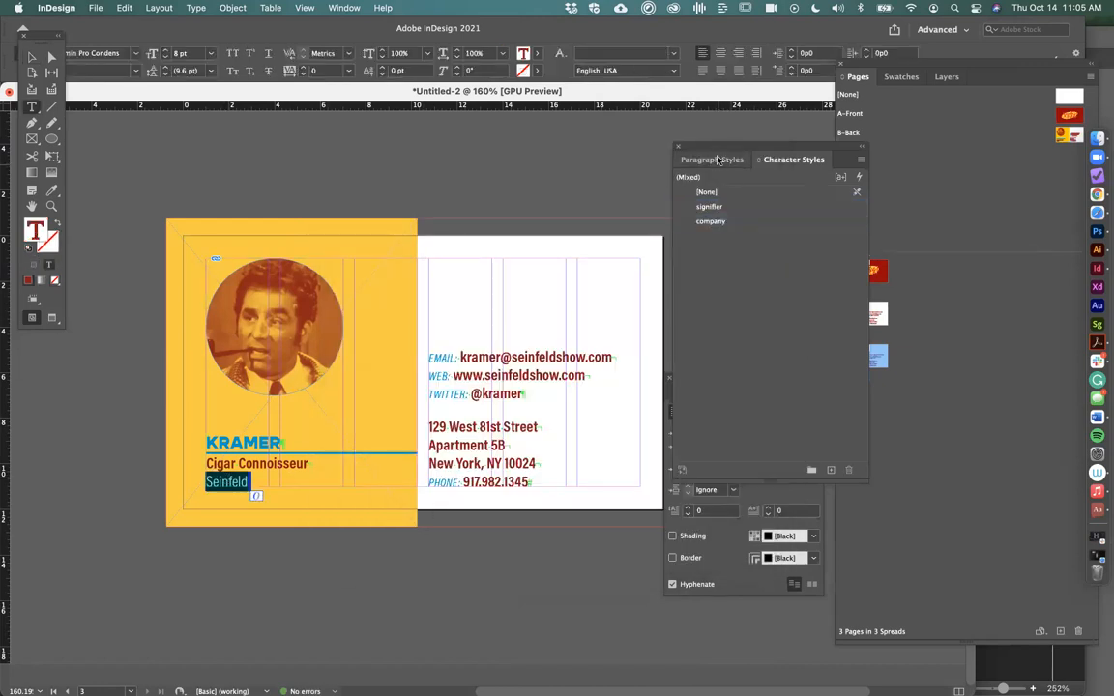
left_click_drag(719, 147, 909, 114)
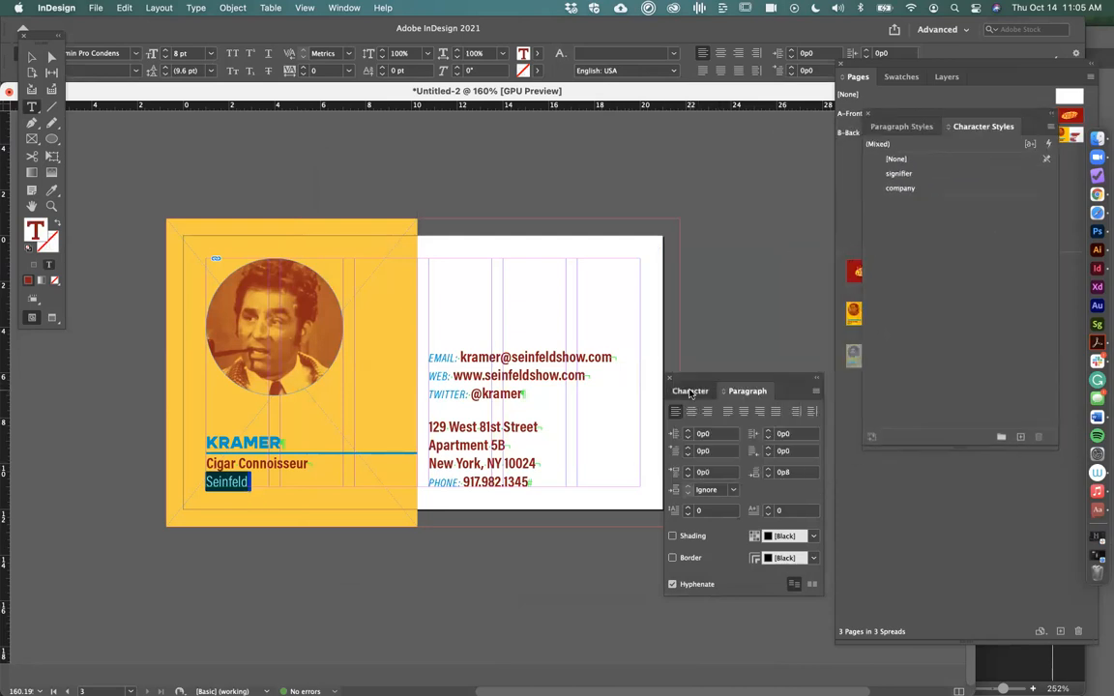
left_click(690, 391)
left_click(735, 428)
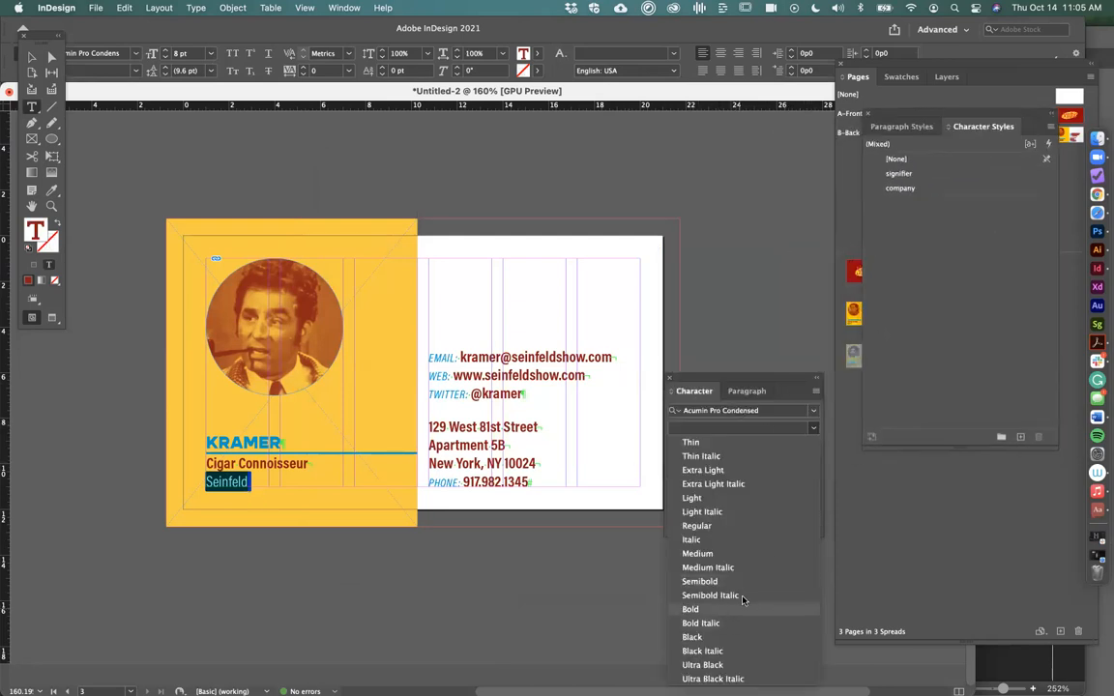
left_click(716, 568)
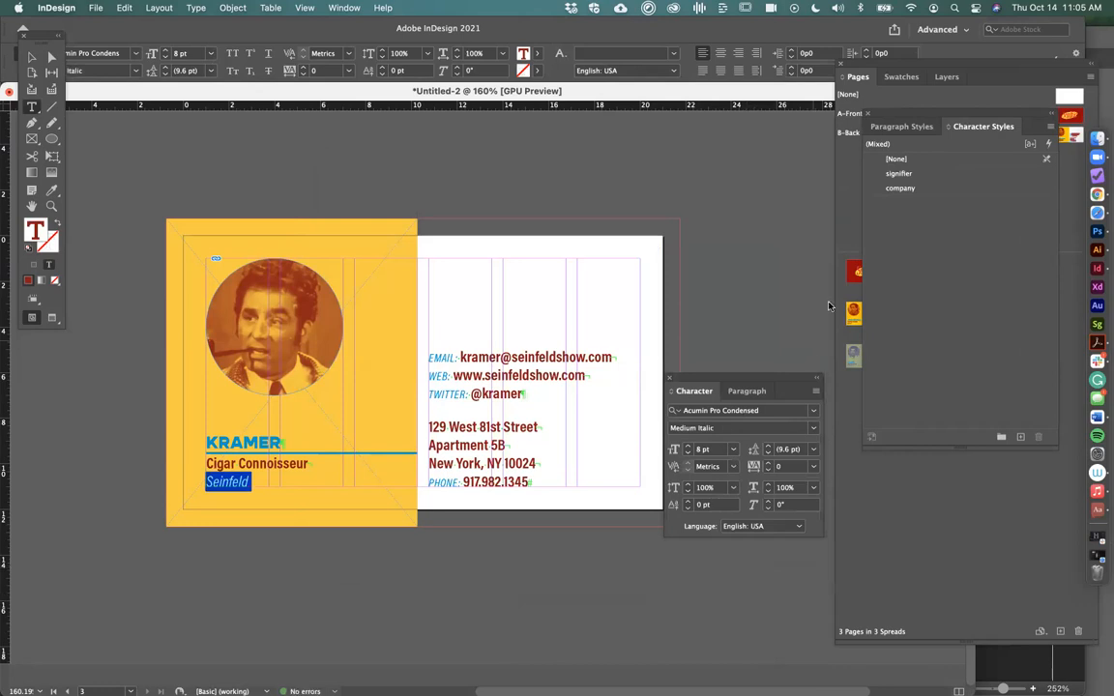
Apply the "signifier" character style to "Seinfeld", turn off its all caps, and redefine the style to match
left_click(1025, 173)
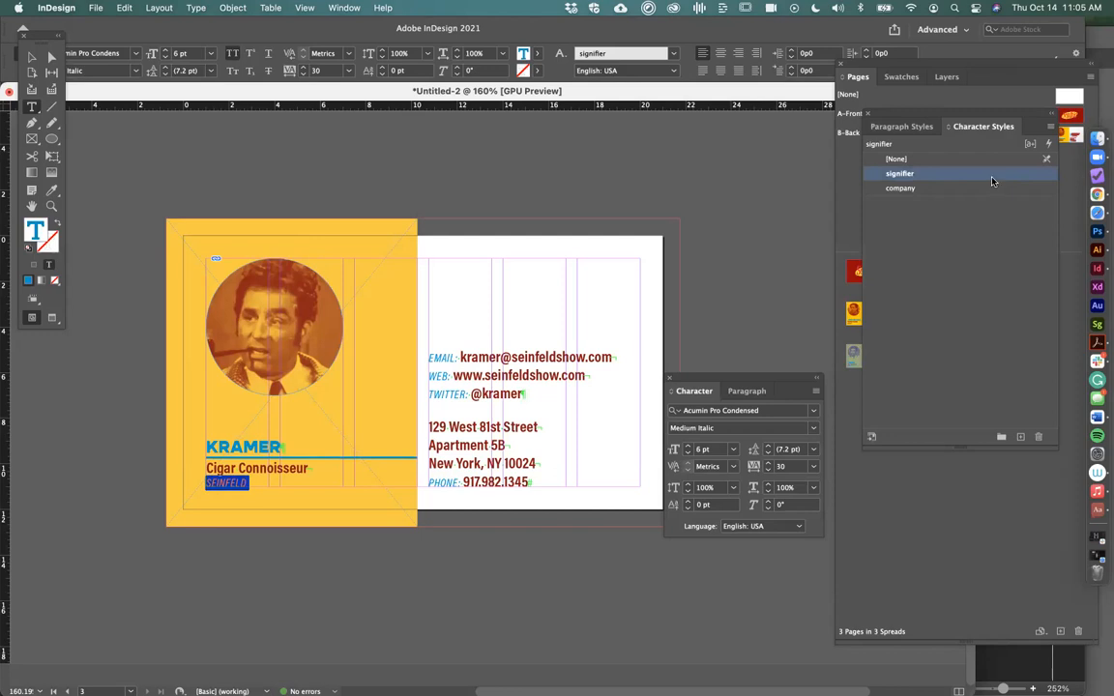
left_click(815, 390)
left_click(839, 433)
left_click(1053, 128)
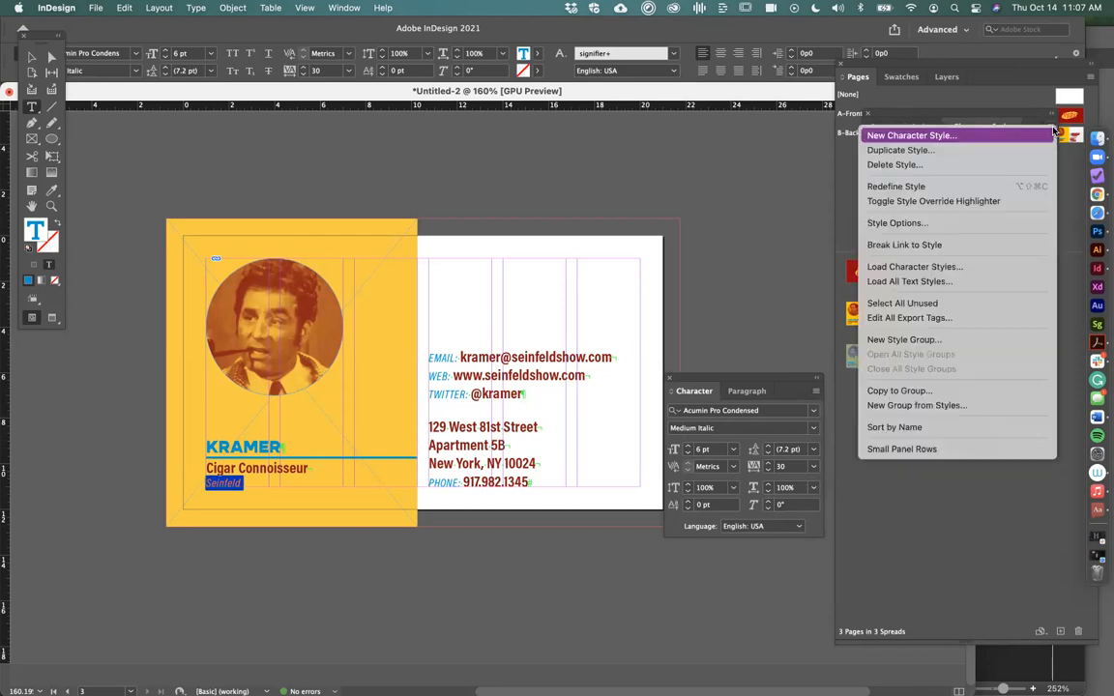
left_click(977, 186)
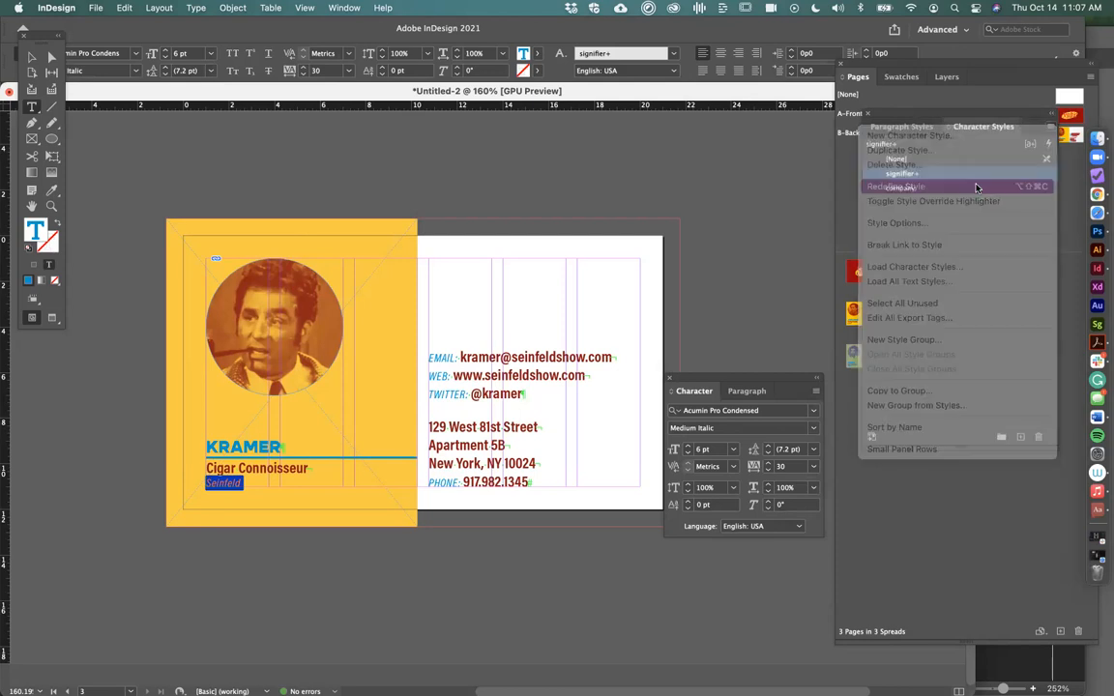
Set "Seinfeld" to 8 pt in the dark red swatch C=0 M=100 Y=100 K=45 and redefine the "signifier" style to match
double_click(221, 485)
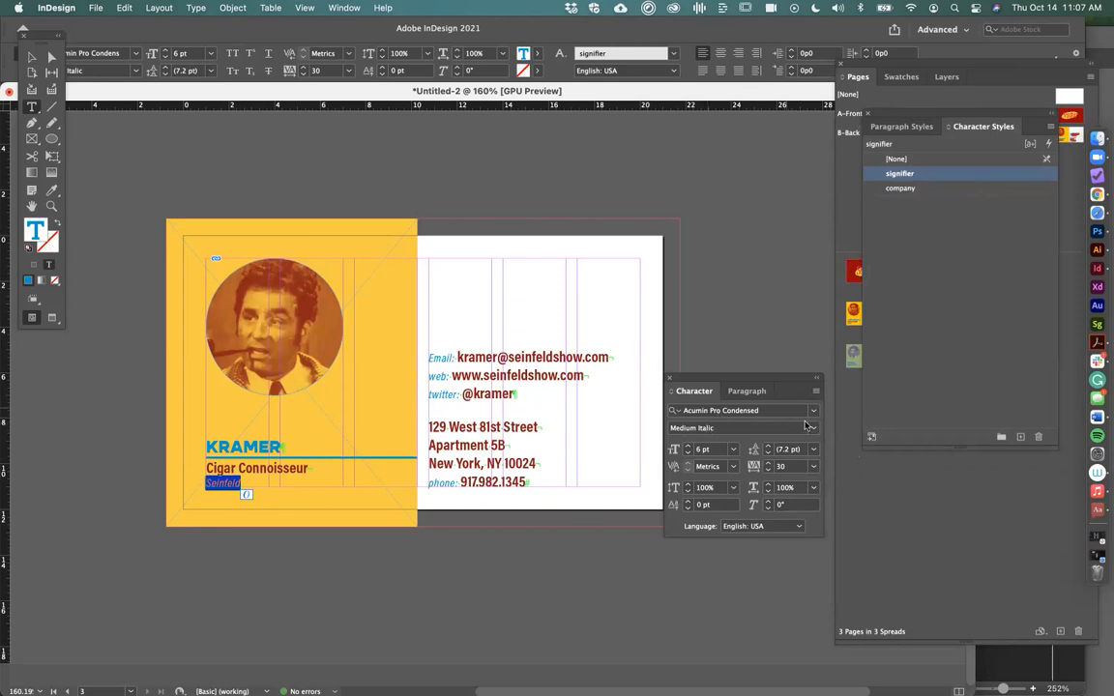
left_click(812, 429)
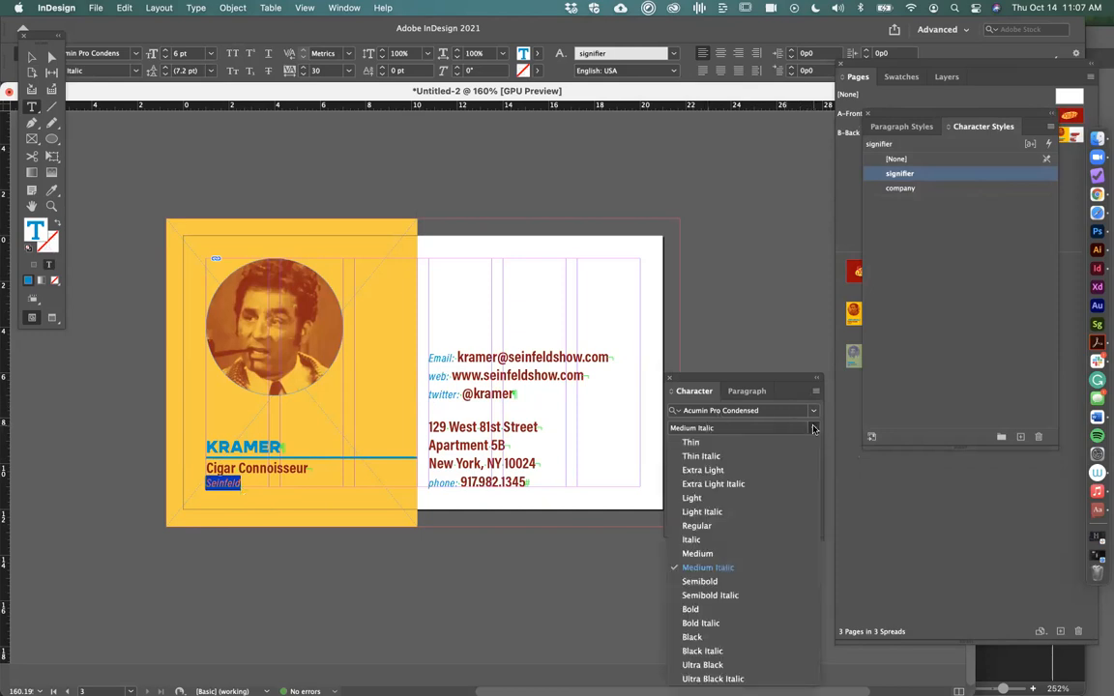
left_click(812, 429)
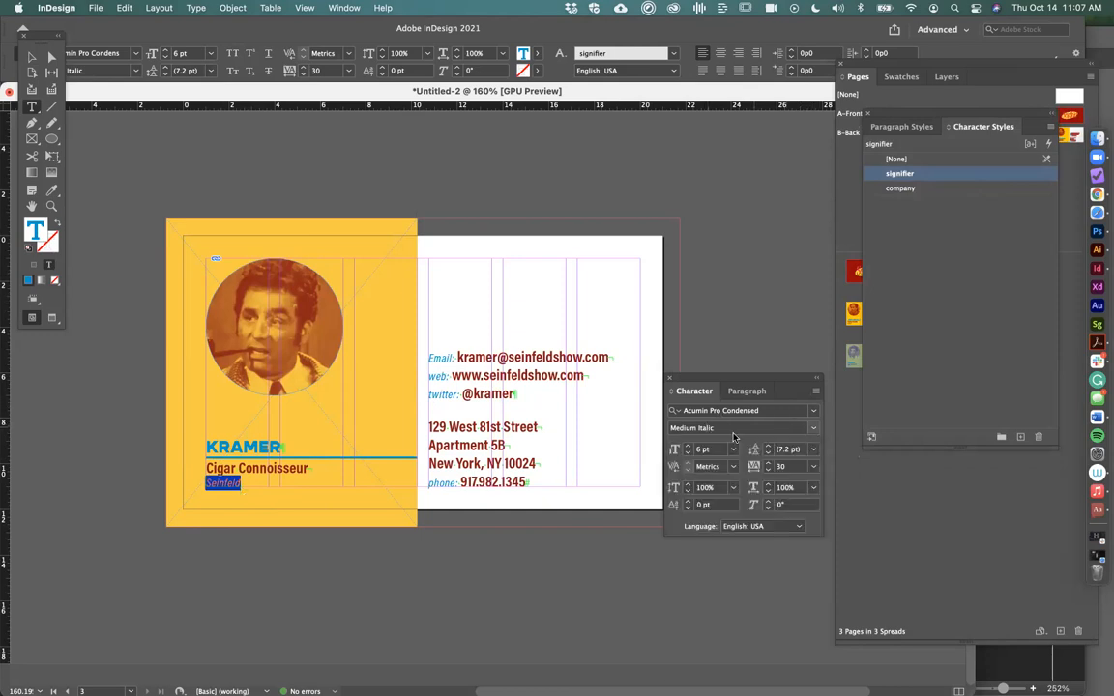
left_click(471, 427)
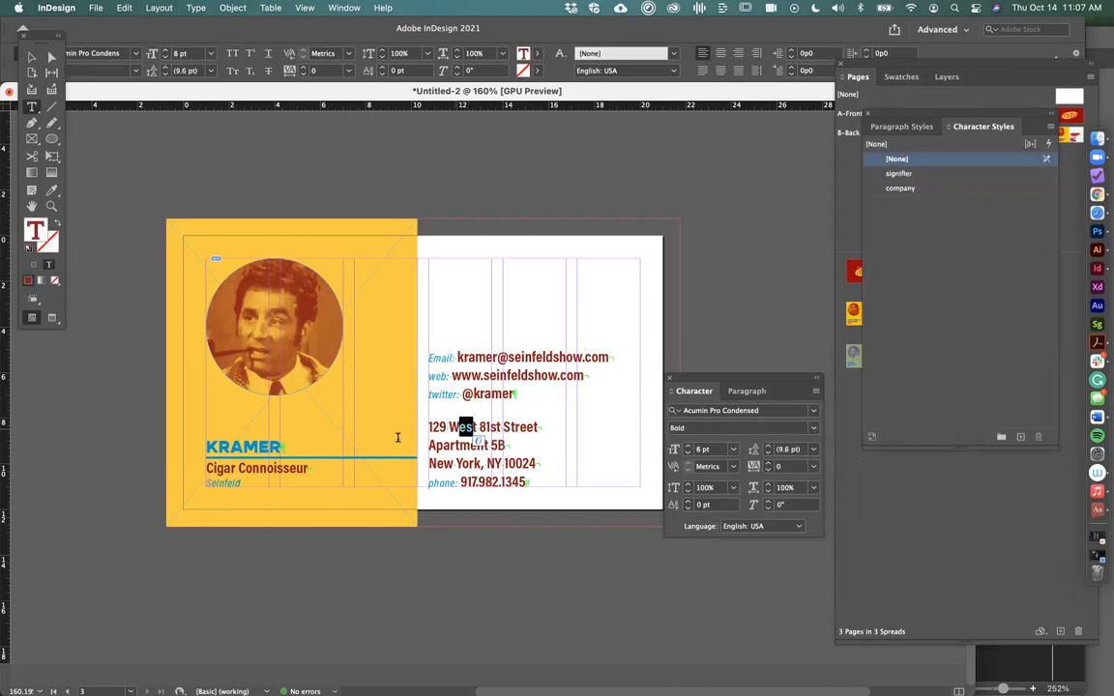
double_click(220, 483)
left_click(686, 447)
left_click(687, 446)
left_click(537, 54)
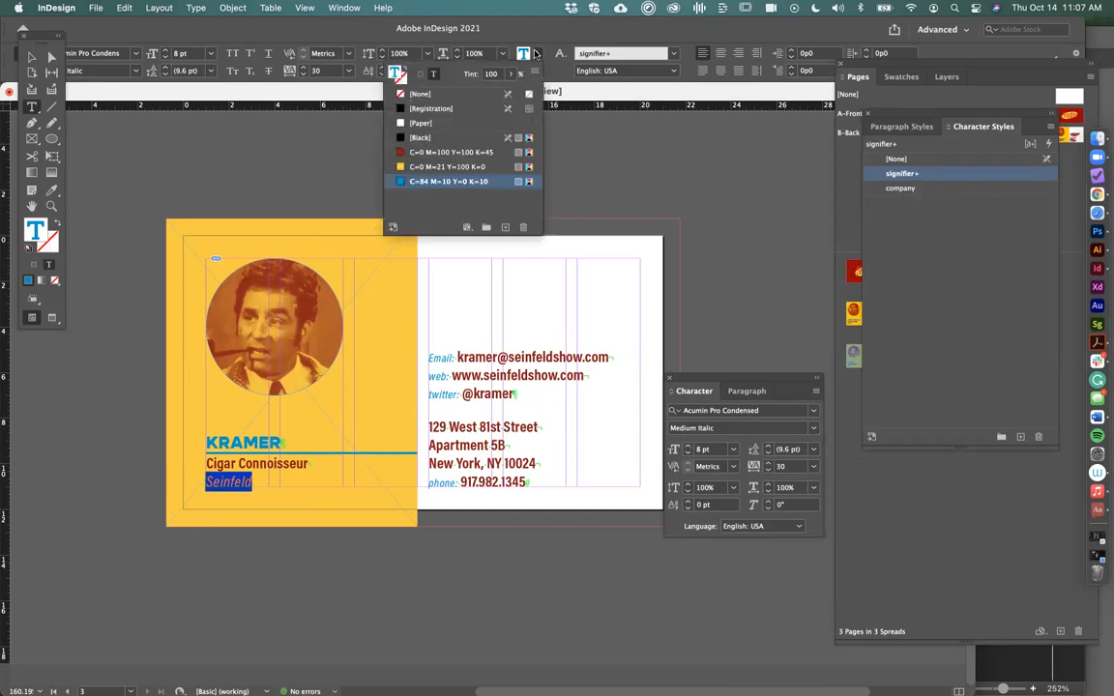
left_click(453, 152)
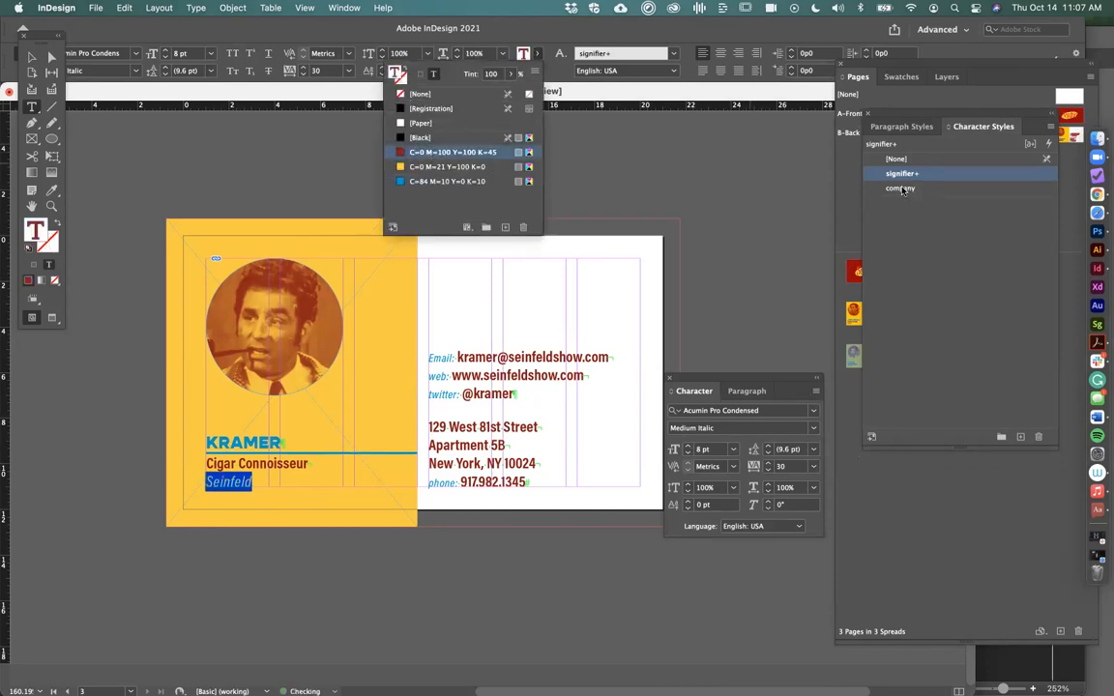
left_click(1050, 125)
left_click(1017, 186)
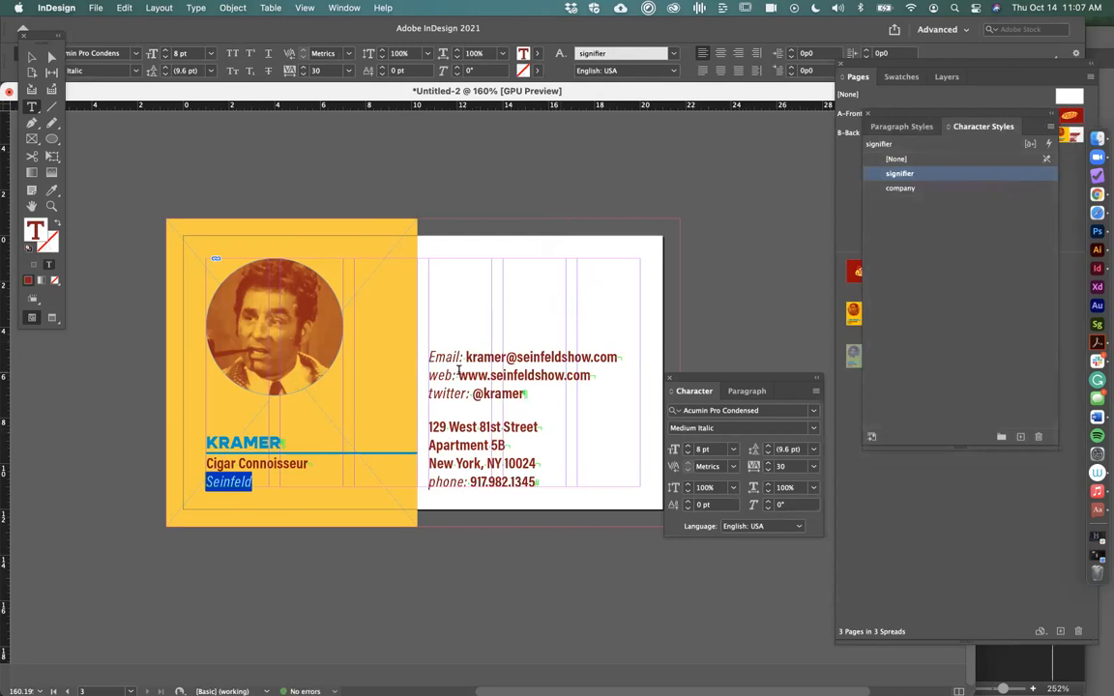
Undo the redefinitions of the "signifier" style and its application to the "Seinfeld" line
key("super+z")
key("super+z")
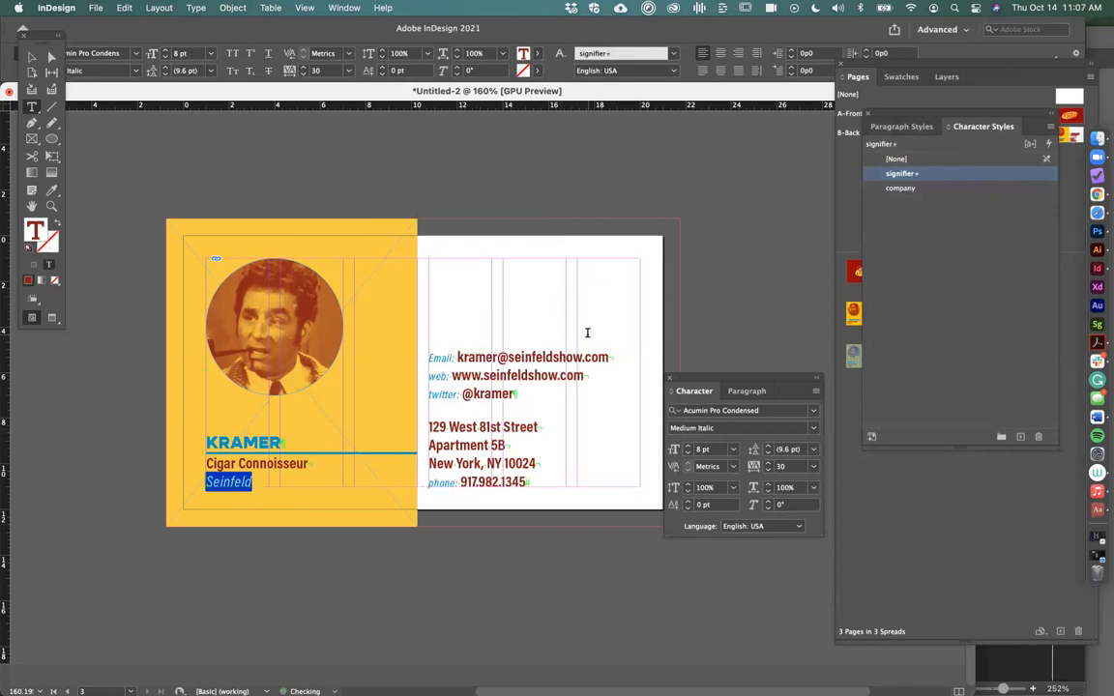
key("super+shift+z")
key("super+shift+z")
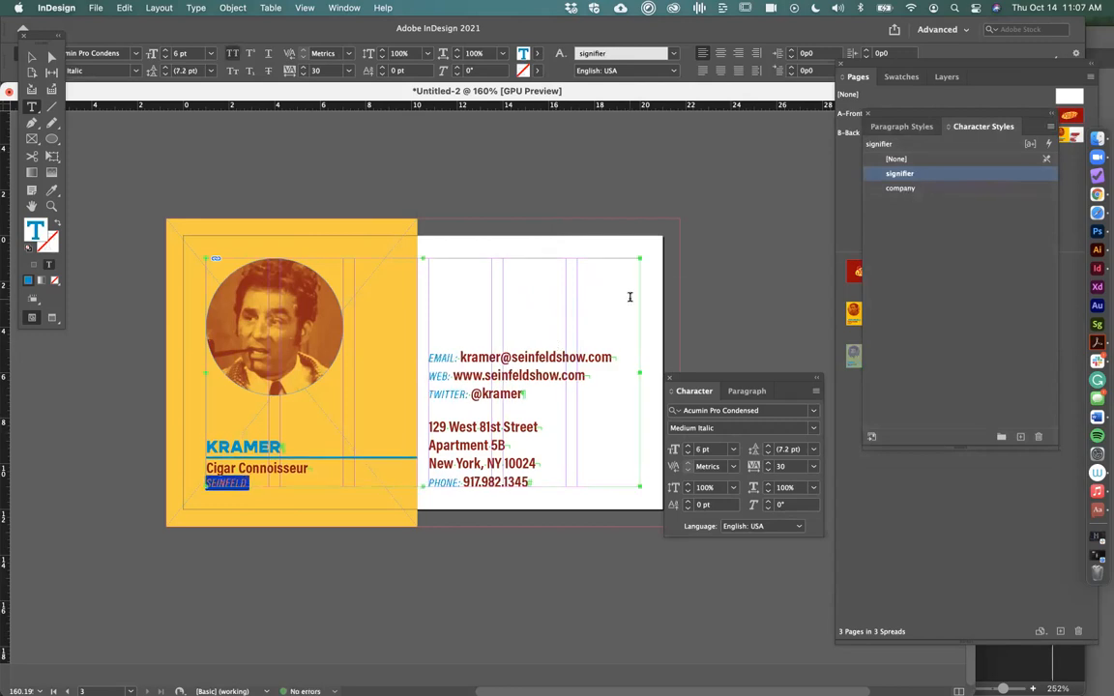
key("super+z")
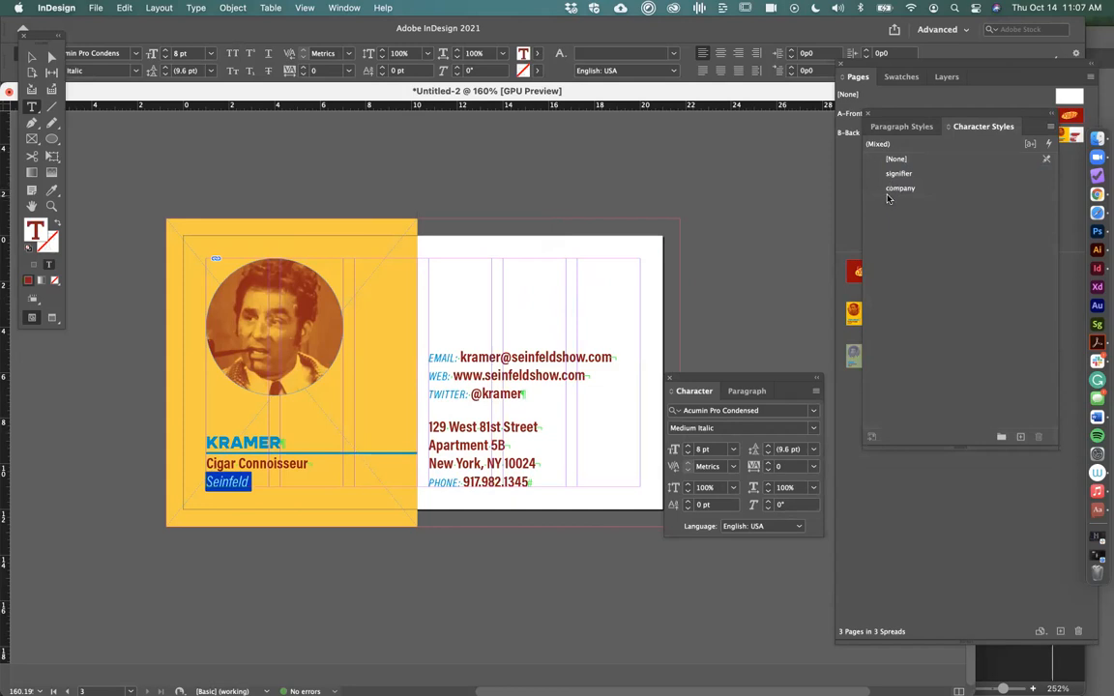
Apply the "company" character style to "Seinfeld", compare Bold Italic with Medium Italic, choose Medium Italic, and redefine the style to match
left_click(900, 192)
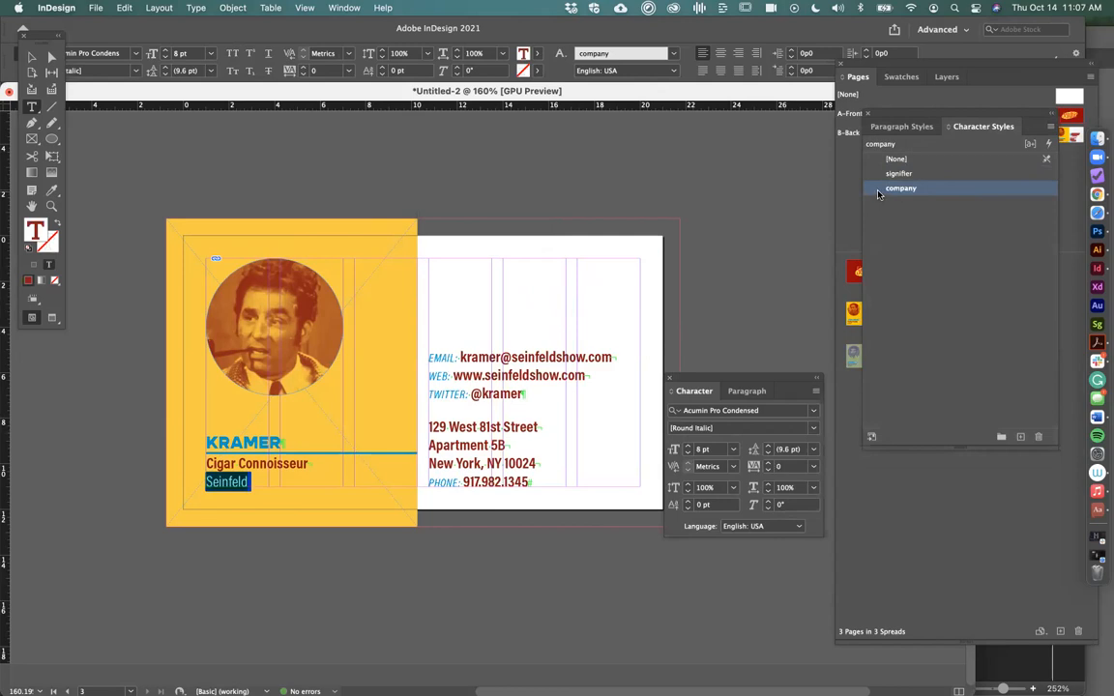
left_click(811, 430)
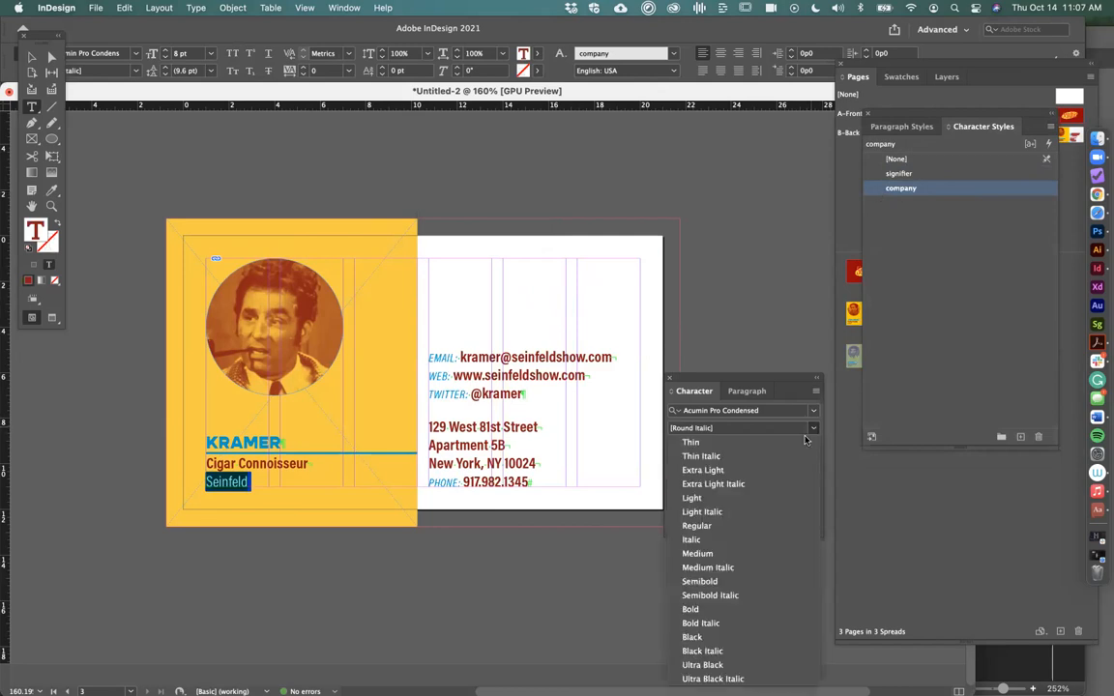
left_click(751, 624)
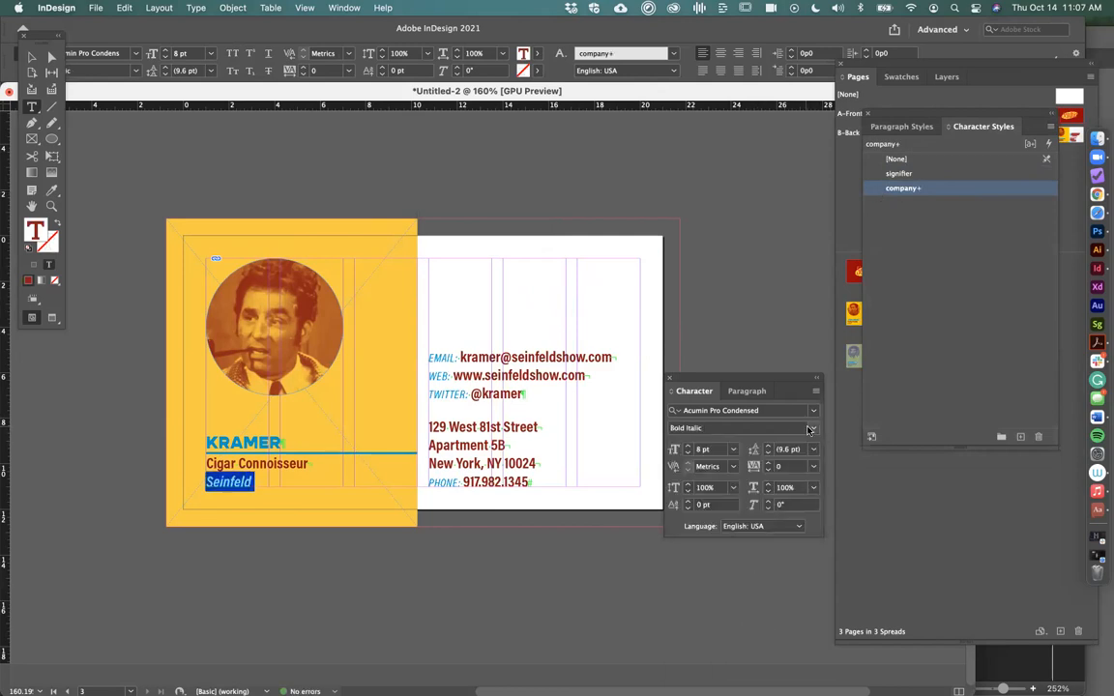
left_click(792, 431)
left_click(766, 639)
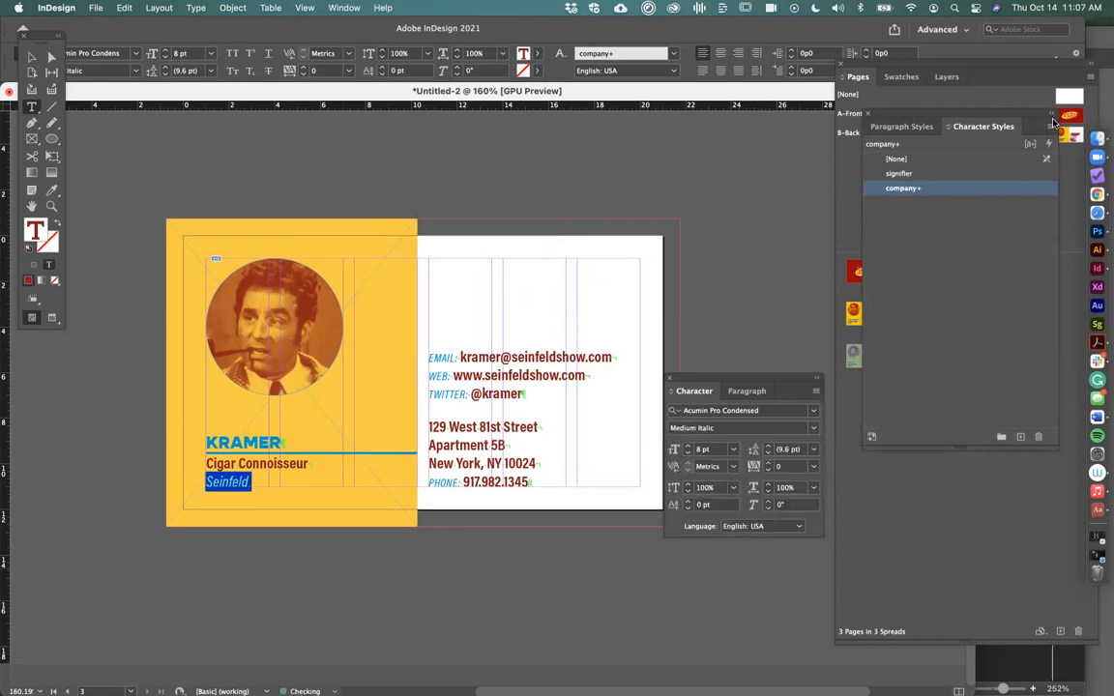
left_click(1052, 129)
left_click(1019, 189)
Deselect the text and examine the restyled business card back on page 2 without guides
left_click(283, 482)
left_click(29, 56)
left_click(295, 175)
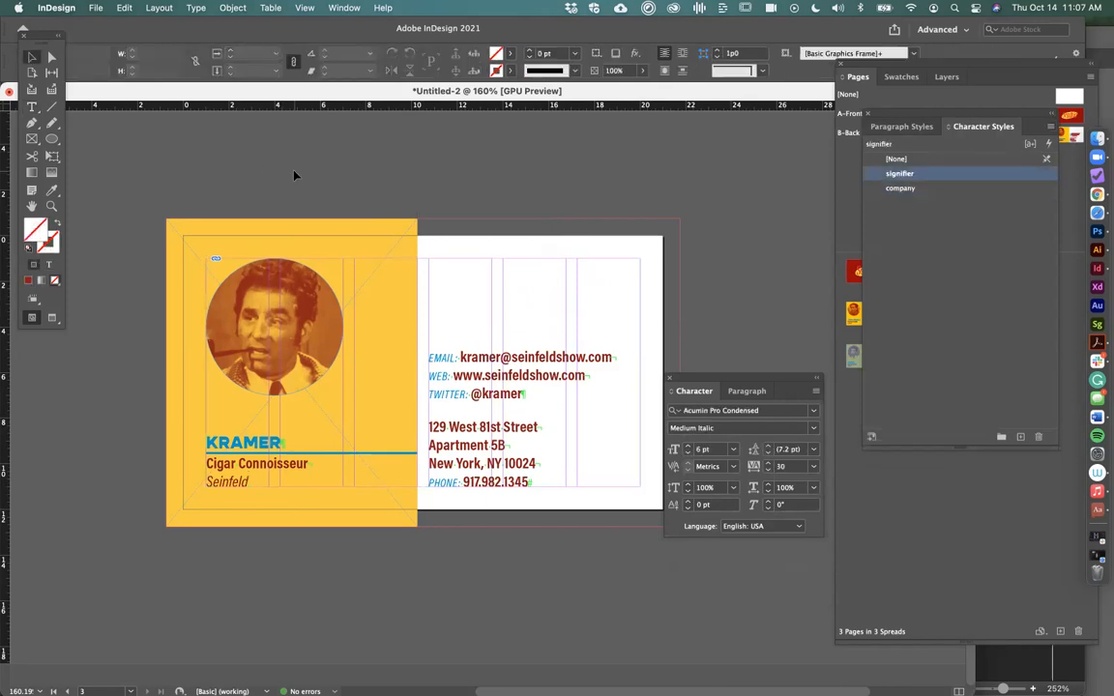
scroll(295, 175, "down", 3)
scroll(295, 175, "up", 10)
scroll(295, 175, "down", 8)
scroll(295, 175, "up", 8)
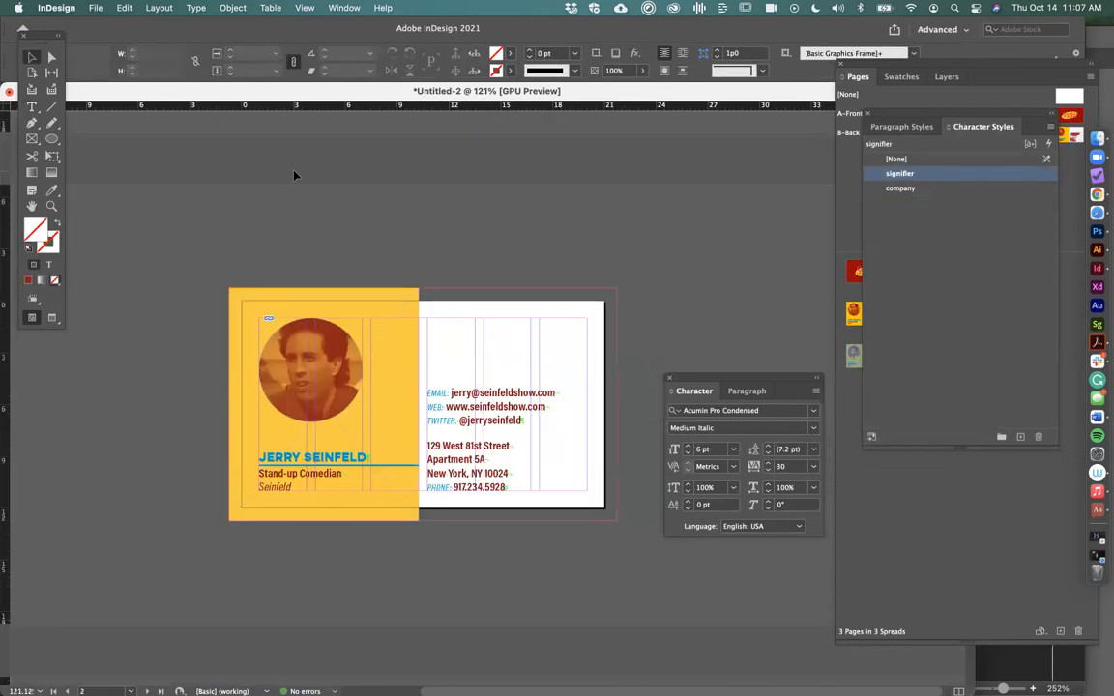
scroll(295, 176, "up", 5, "alt")
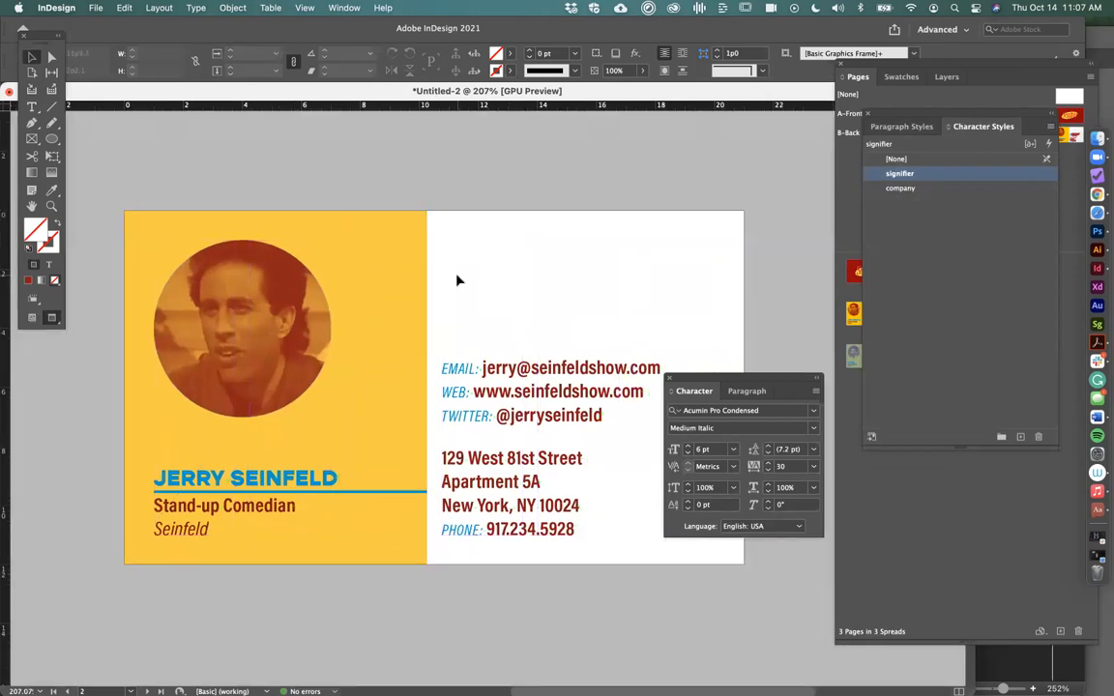
scroll(458, 280, "down", 2, "alt")
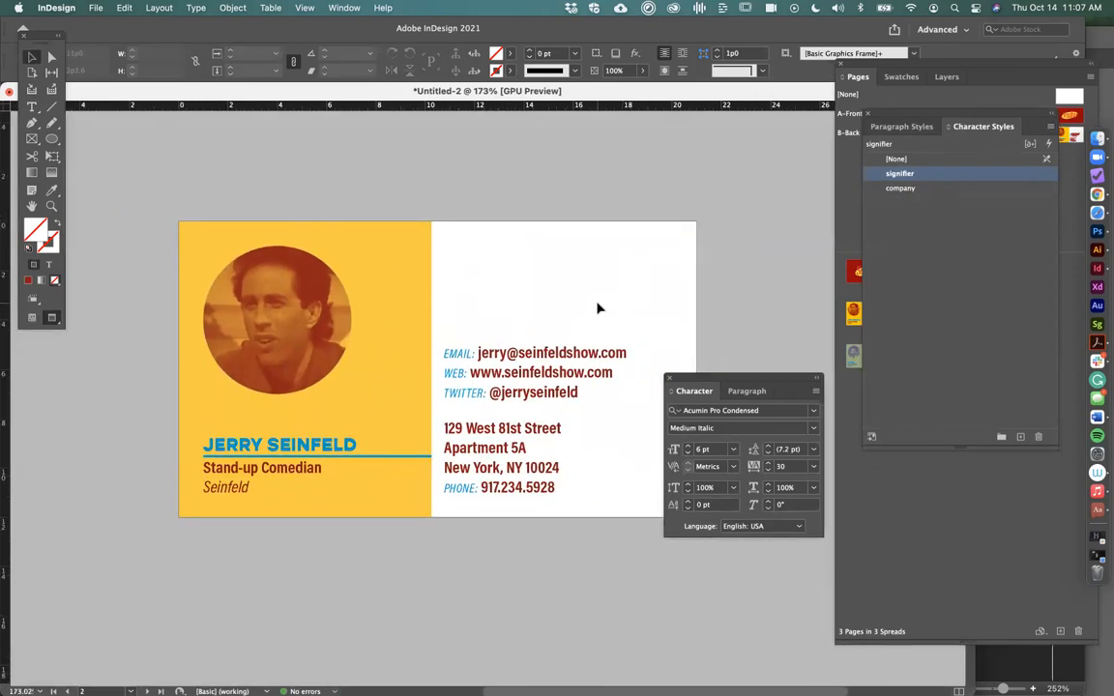
Turn the guides back on and check the restyled business card back on page 3
key("w")
scroll(597, 307, "down", 8)
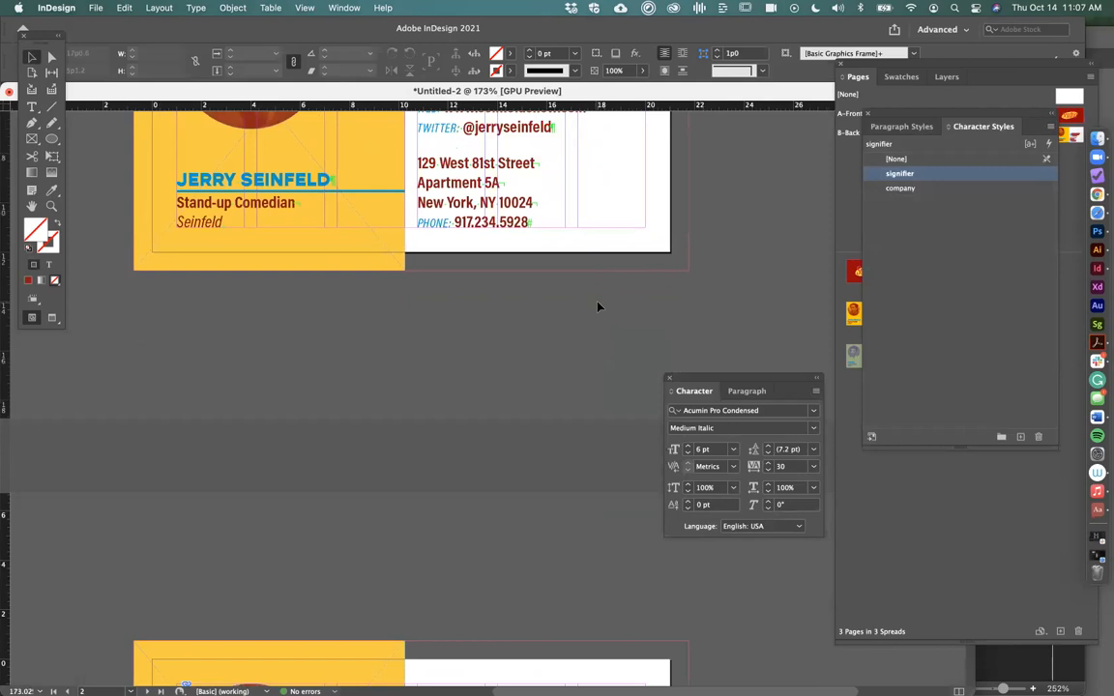
scroll(598, 307, "down", 2, "alt")
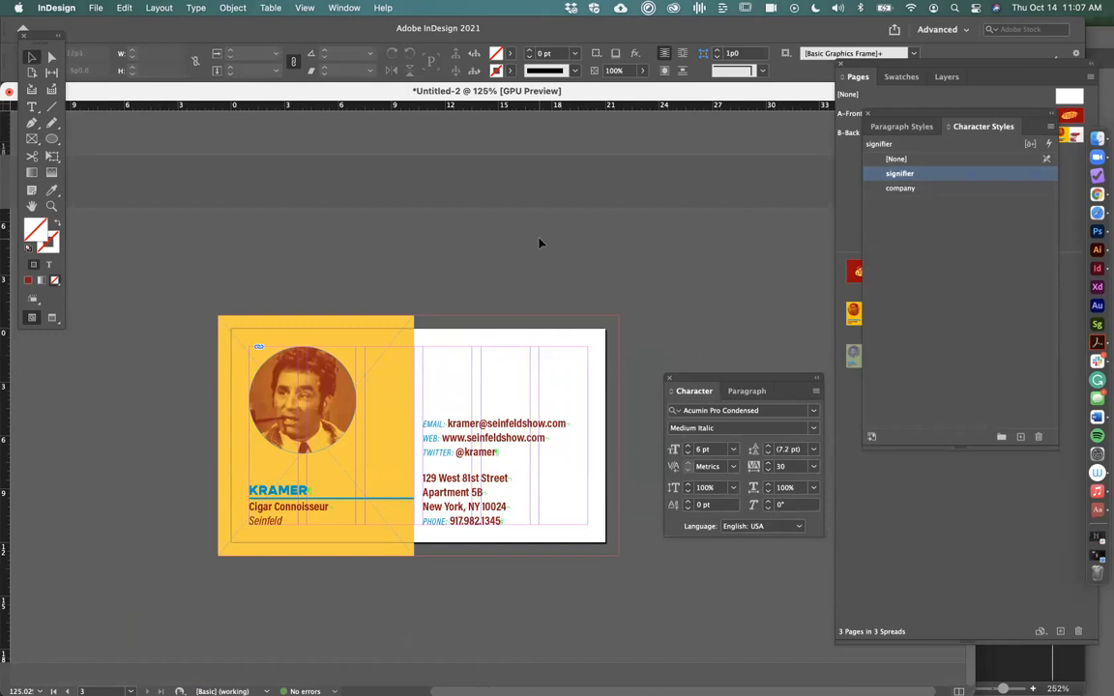
Export the document as Adobe PDF (Print) named Untitled-2 into the Desktop folder "New Folder With Items"
left_click(94, 8)
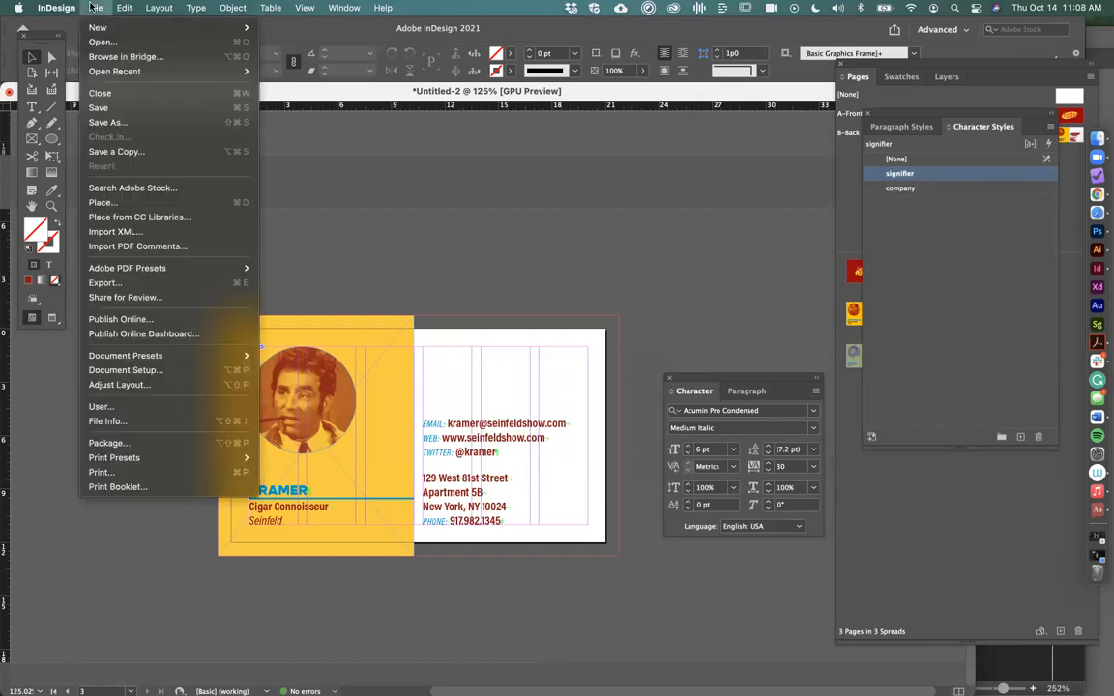
mouse_move(92, 270)
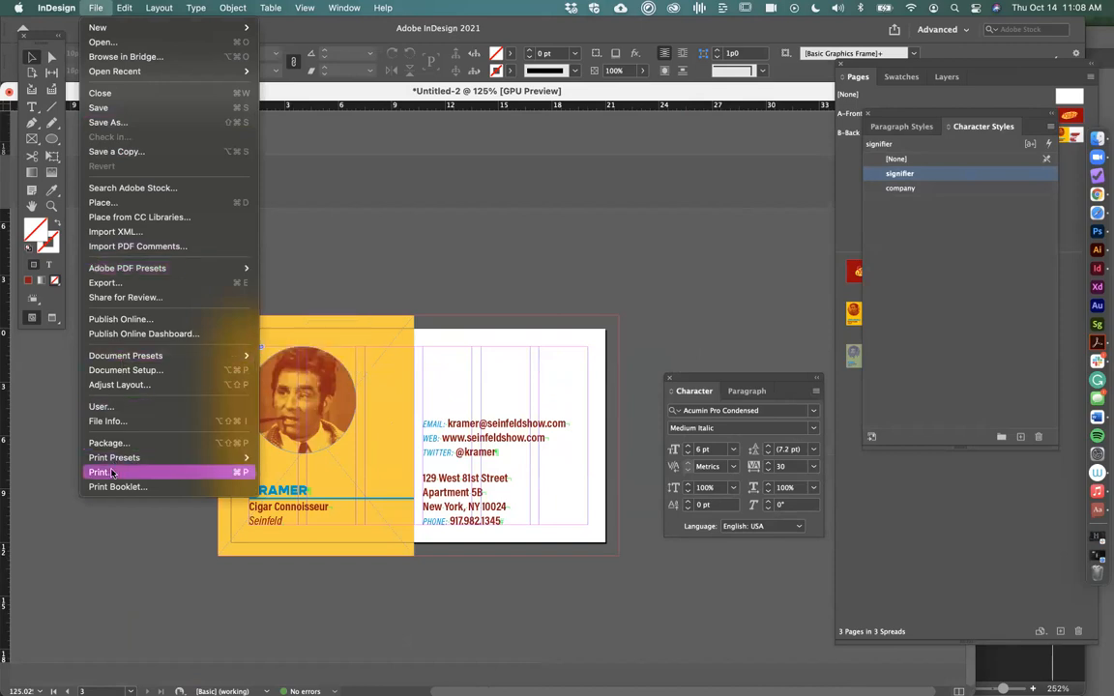
left_click(142, 282)
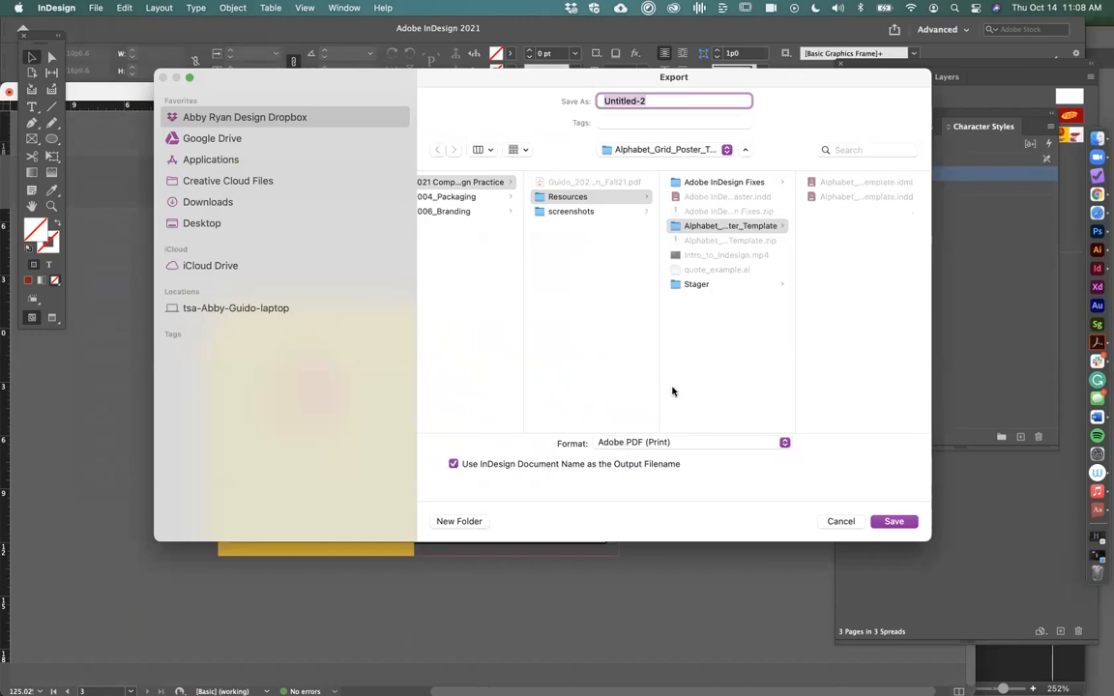
left_click(215, 222)
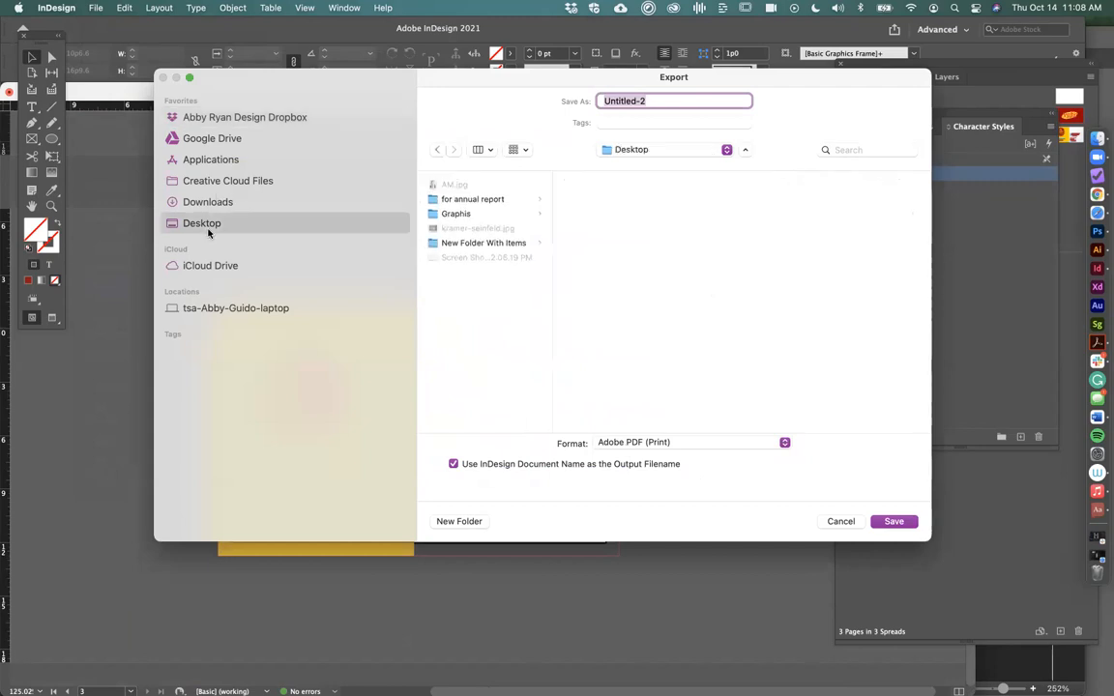
left_click(427, 255)
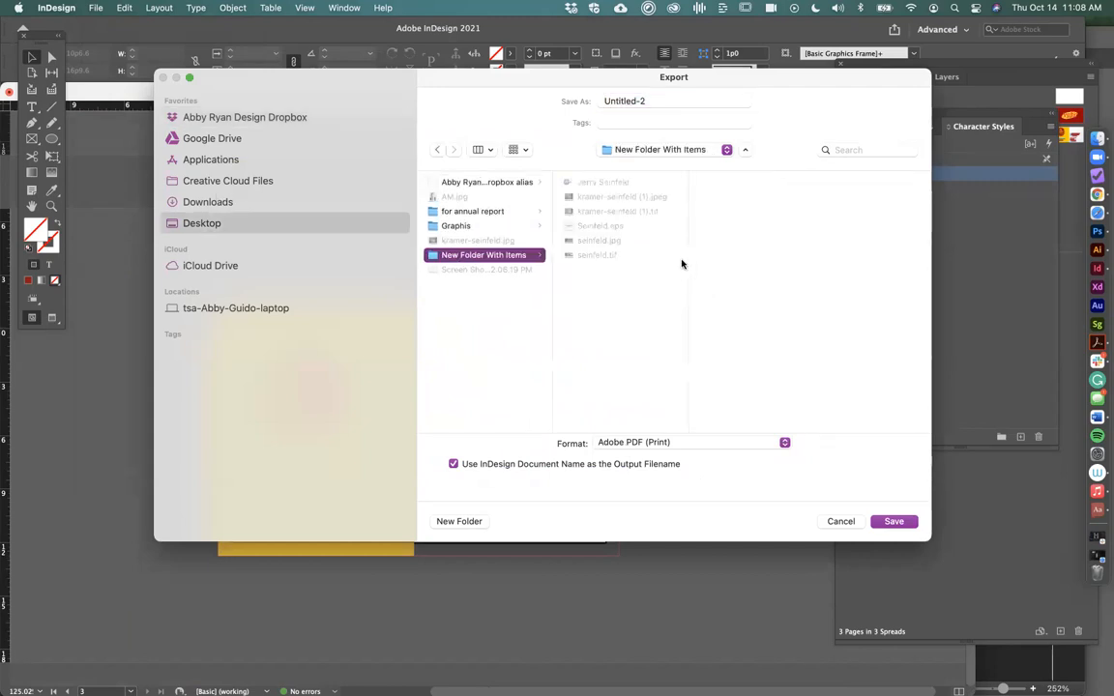
left_click(895, 521)
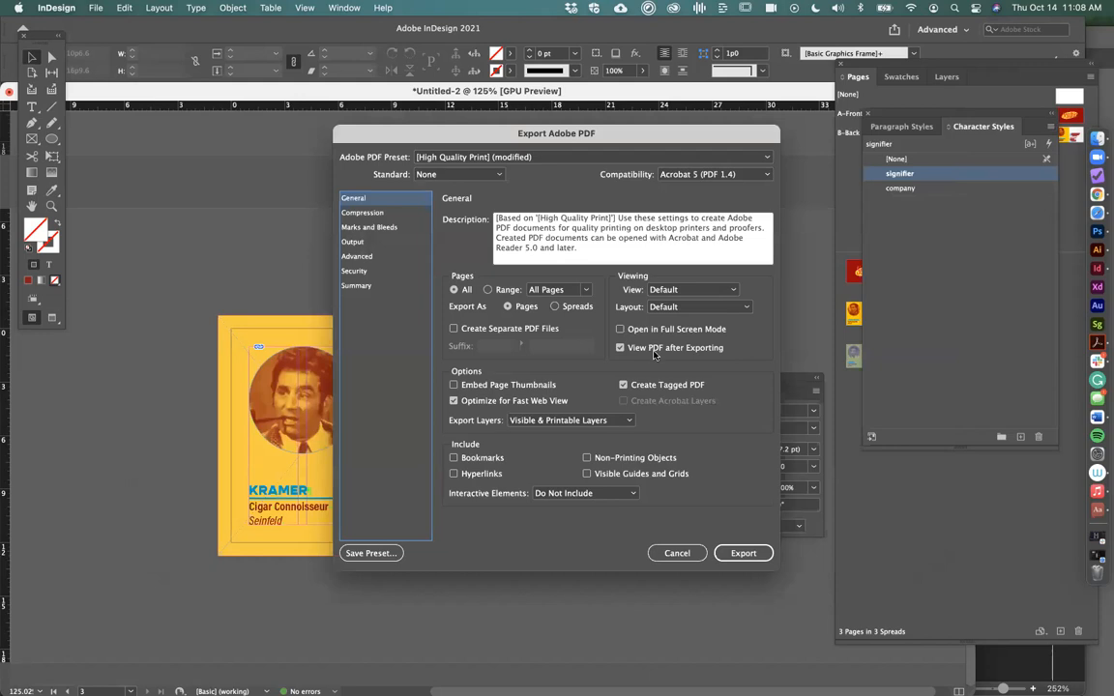
Set the PDF compression for color and grayscale images to downsample to 300 pixels per inch for images above 300
left_click(391, 213)
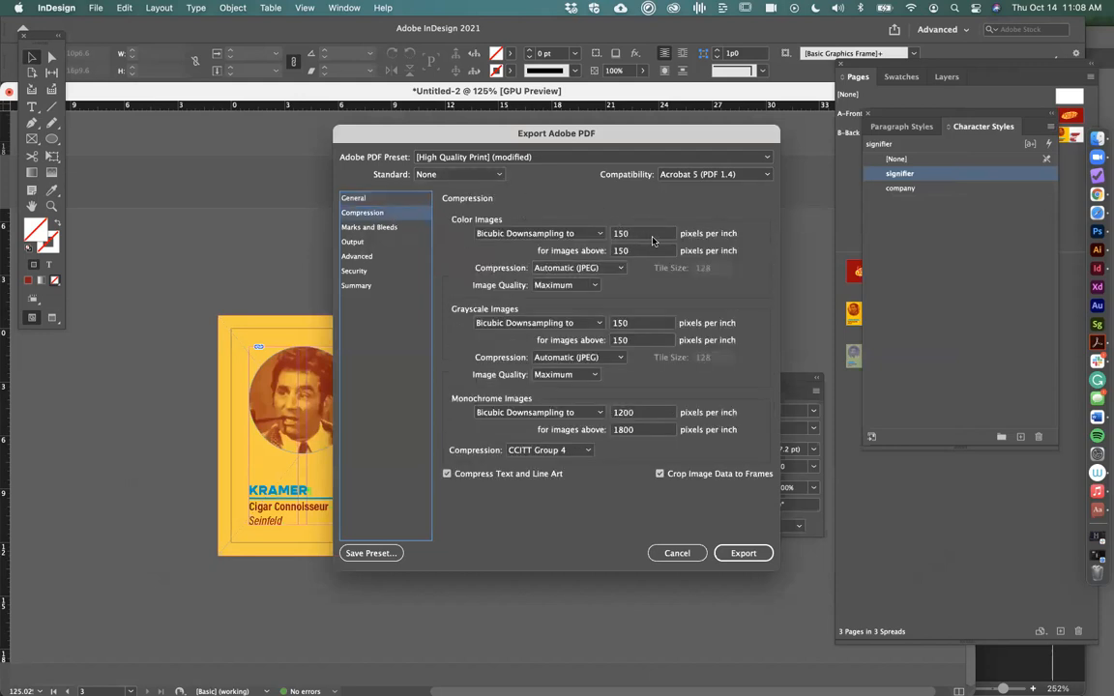
left_click_drag(652, 235, 595, 233)
type("300")
key("Tab")
type("3")
key("Tab")
key("Tab")
key("Tab")
key("Tab")
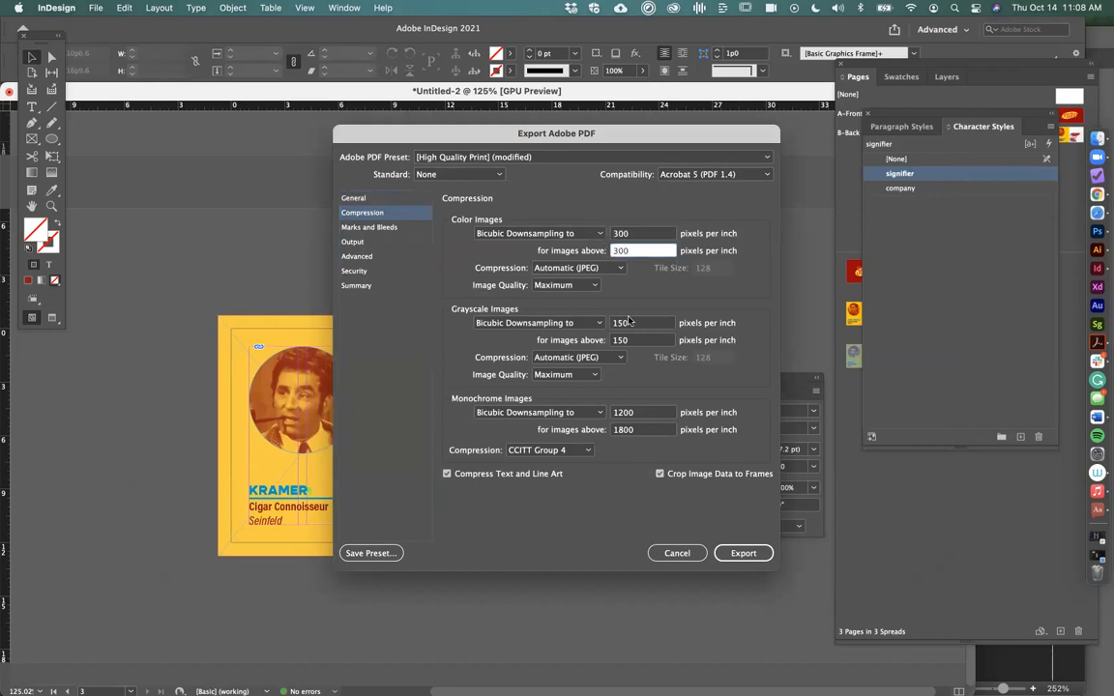
type("300")
key("Tab")
type("300")
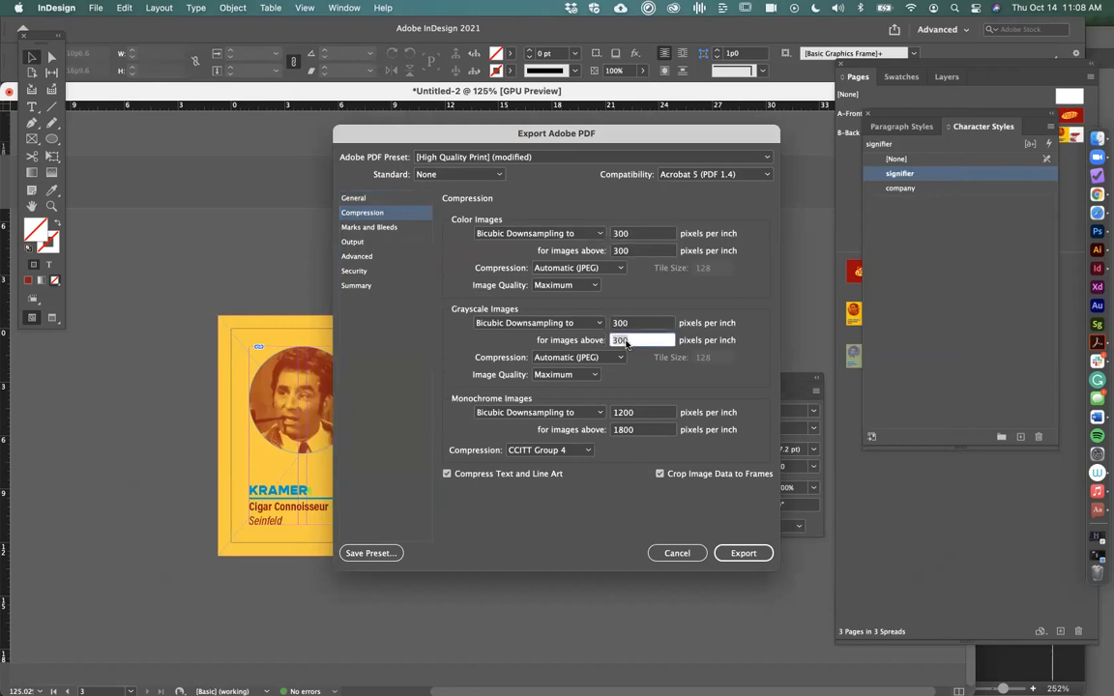
Include crop marks and the document bleed settings, review the compression and general options, and export the PDF
left_click(371, 227)
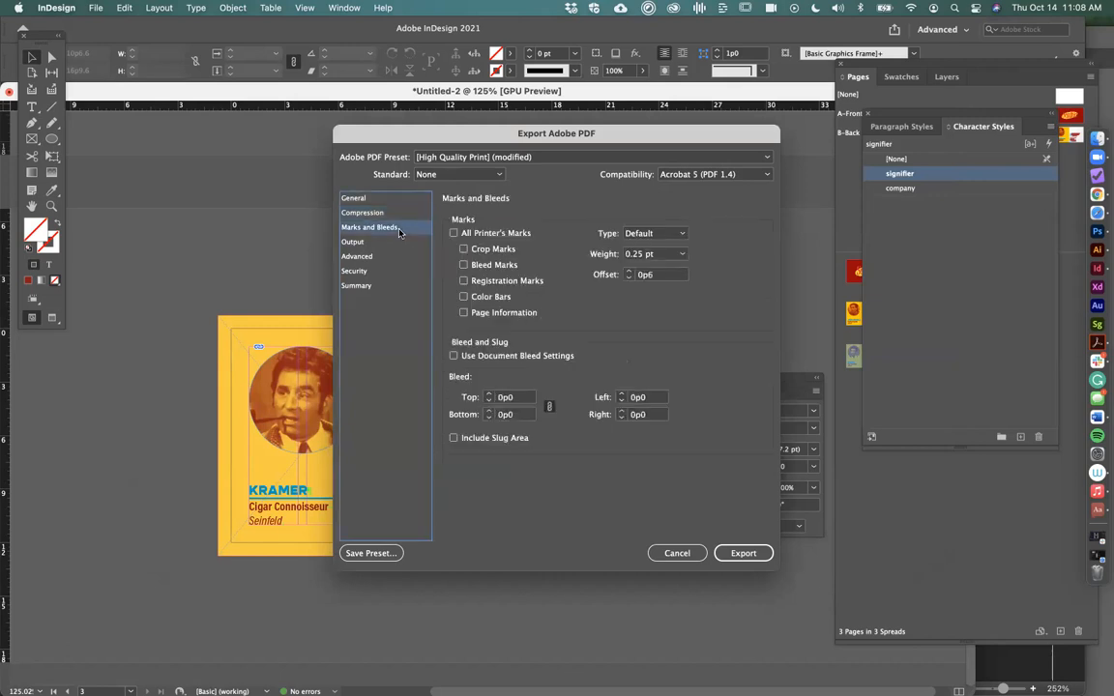
left_click(463, 250)
left_click(454, 356)
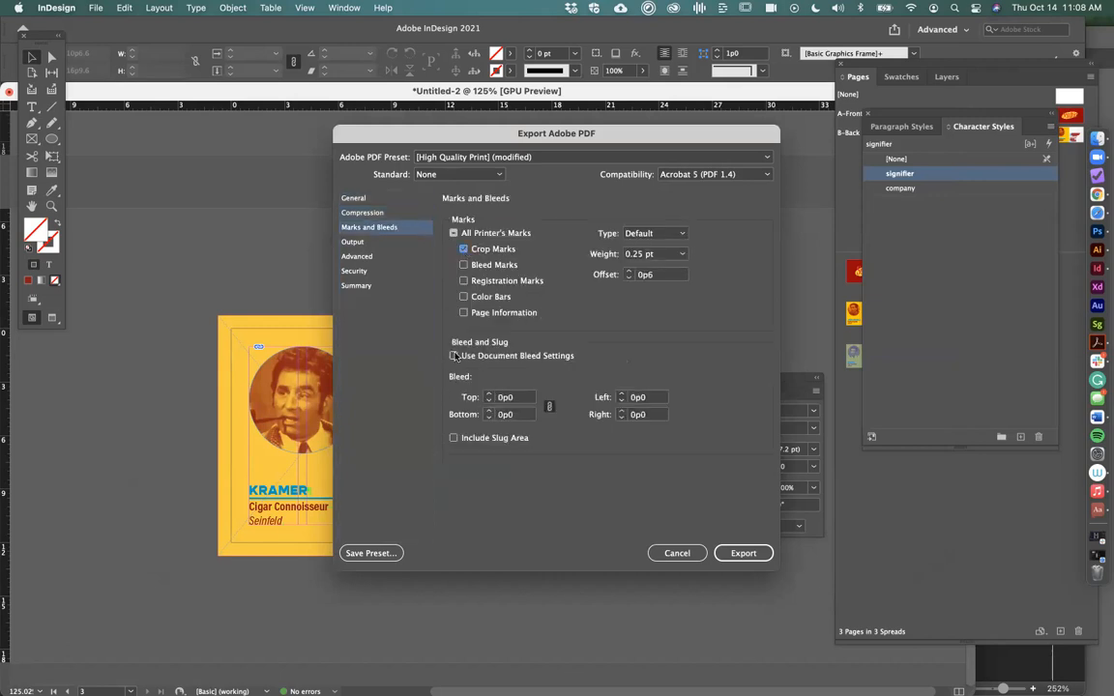
left_click(362, 213)
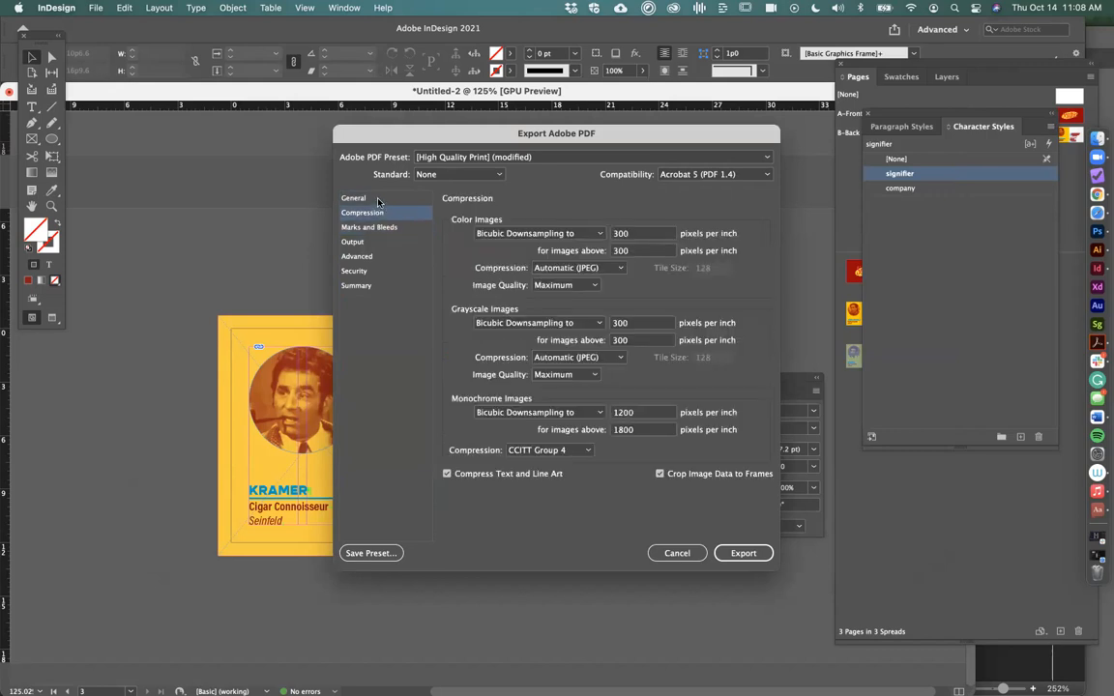
left_click(352, 199)
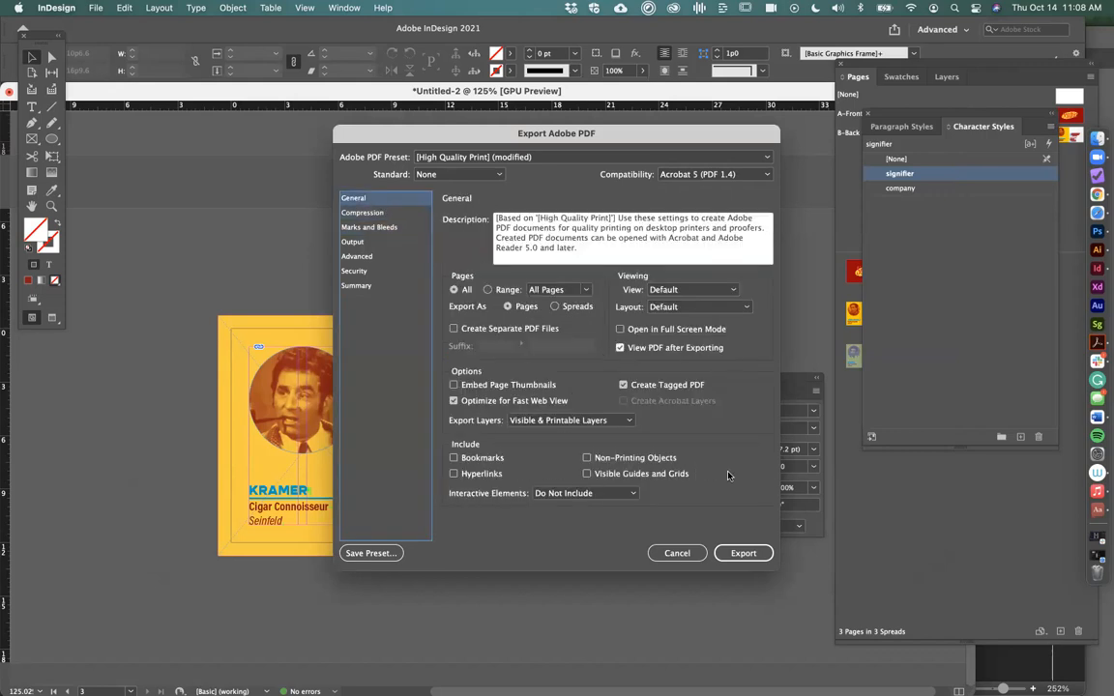
left_click(741, 552)
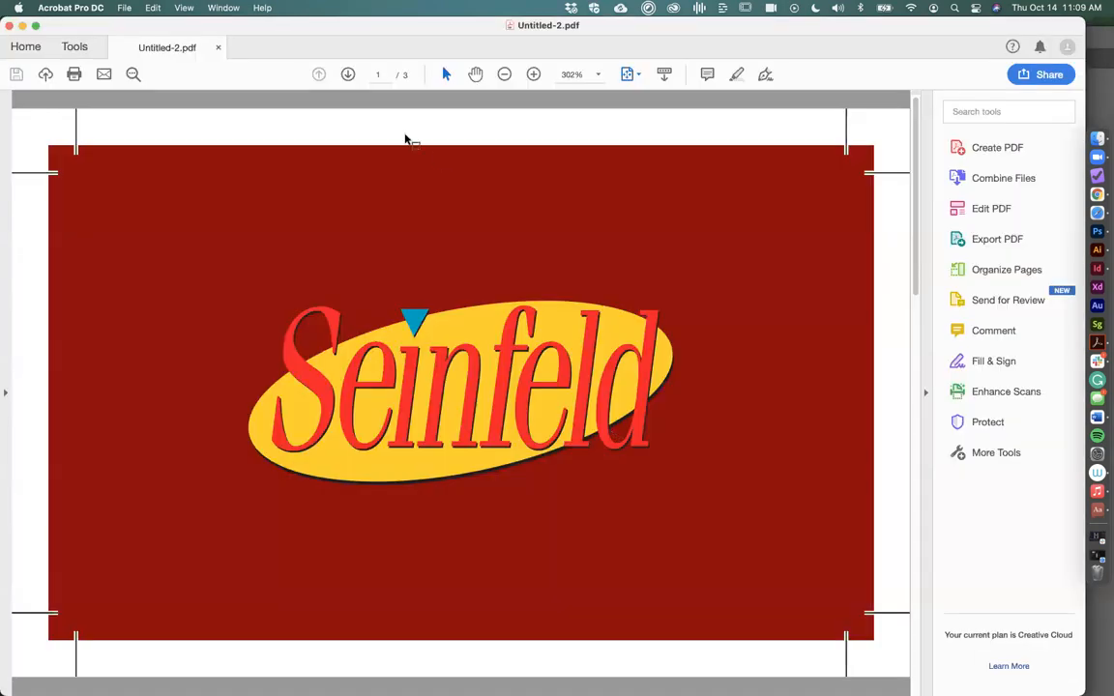
Zoom the exported PDF out to 150% in Acrobat and check the crop marks and bleed on all three pages
left_click(504, 76)
left_click(504, 76)
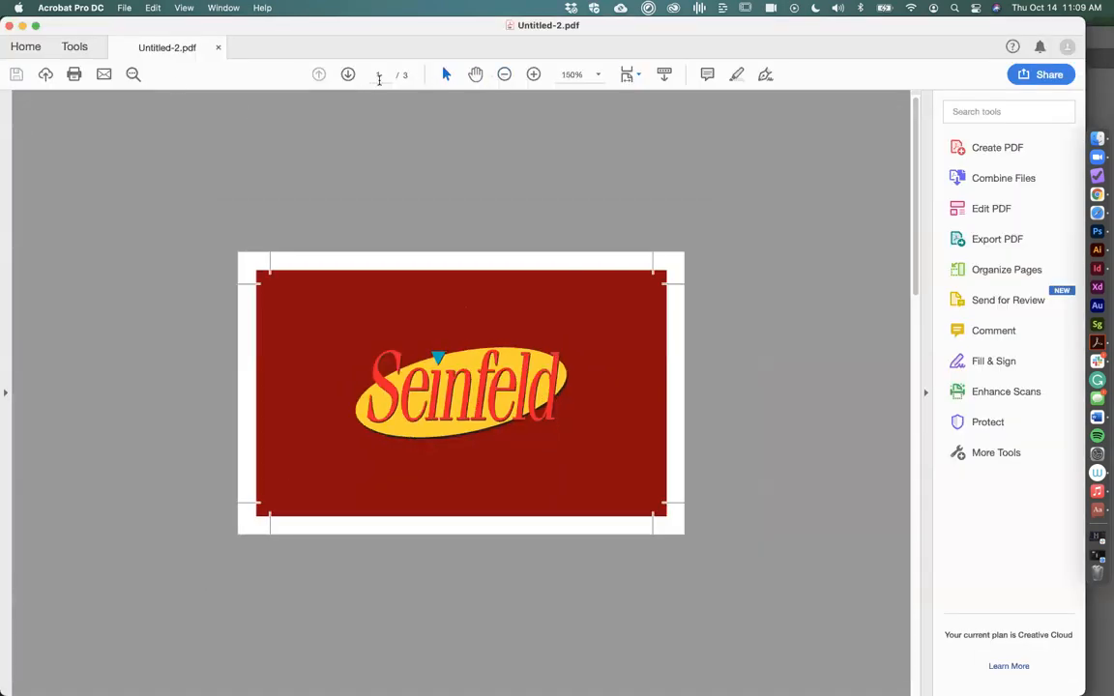
left_click(348, 76)
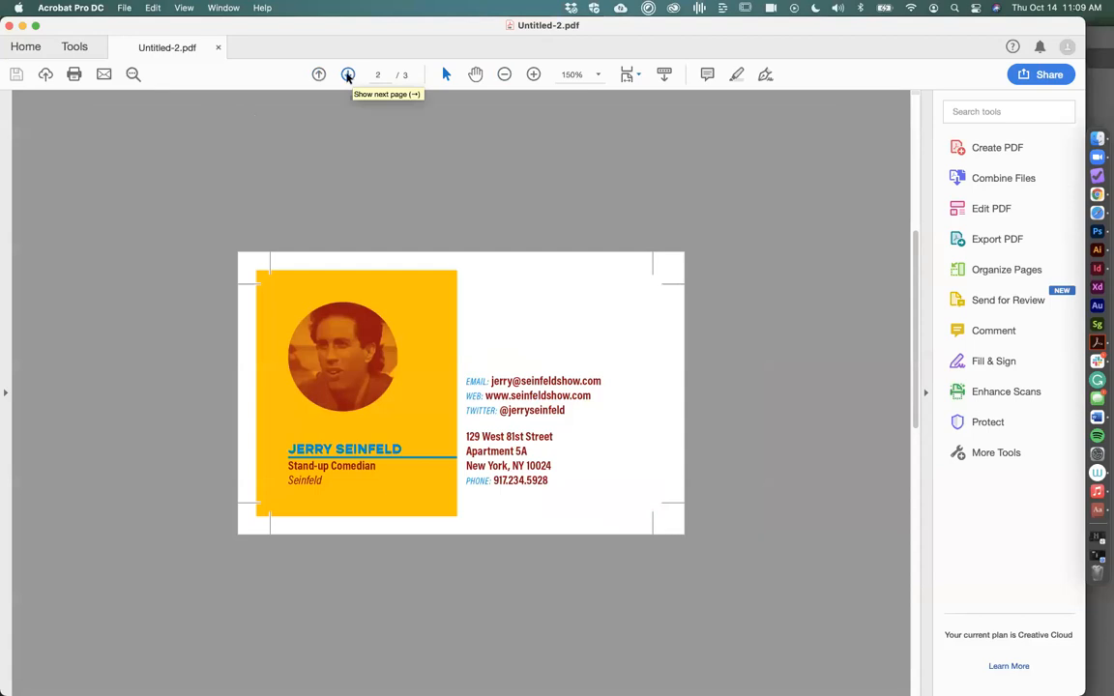
left_click(348, 75)
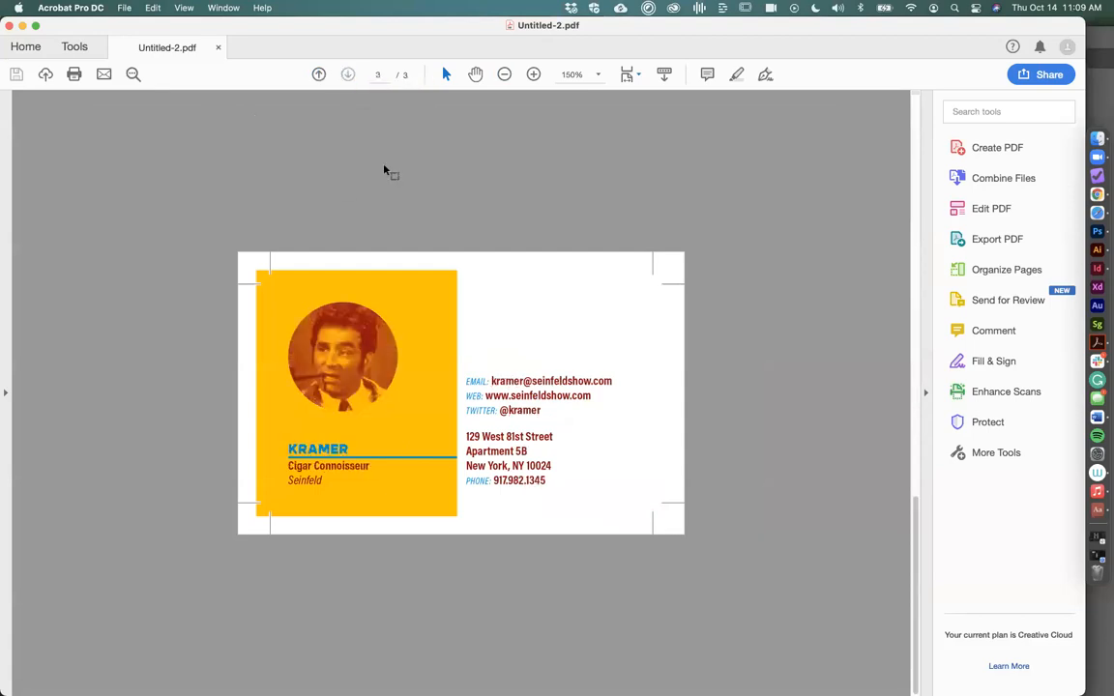